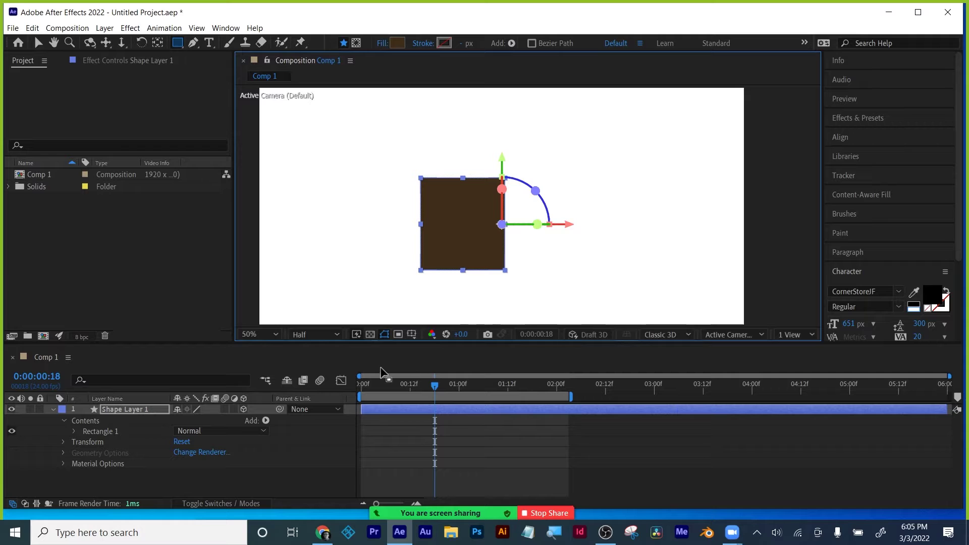
Step: Add a new camera layer to Comp 1 with the default camera settings
{"action": "left_click", "coordinate": [105, 29]}
{"action": "mouse_move", "coordinate": [134, 41]}
{"action": "left_click", "coordinate": [317, 80]}
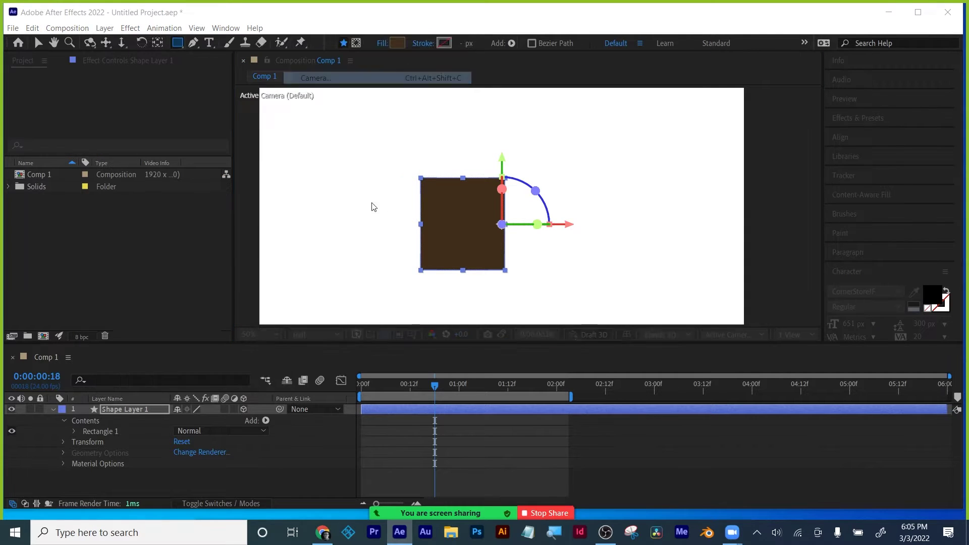
{"action": "left_click", "coordinate": [601, 401]}
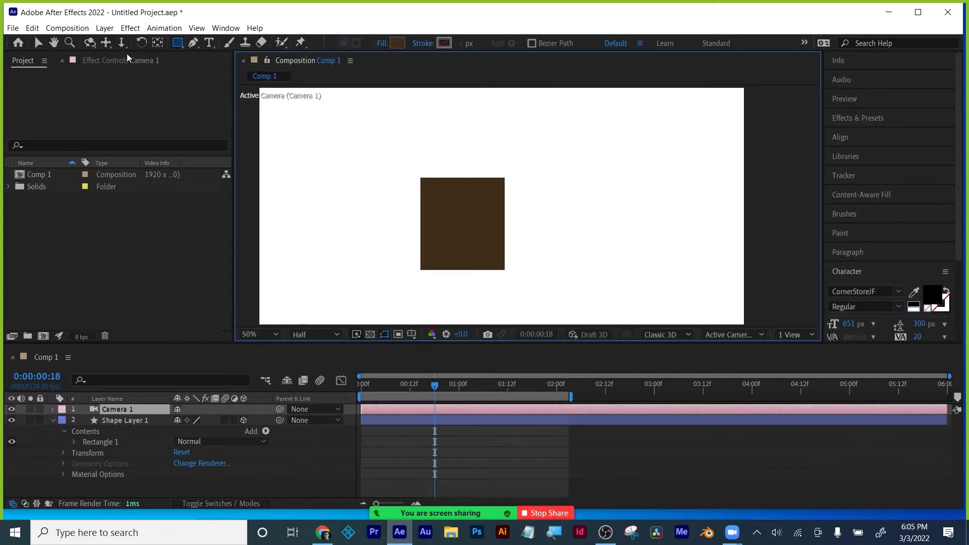
Step: Orbit, pan and dolly the camera to show the brown square slightly larger and at an angle
{"action": "left_click_drag", "start_coordinate": [395, 240], "coordinate": [439, 212]}
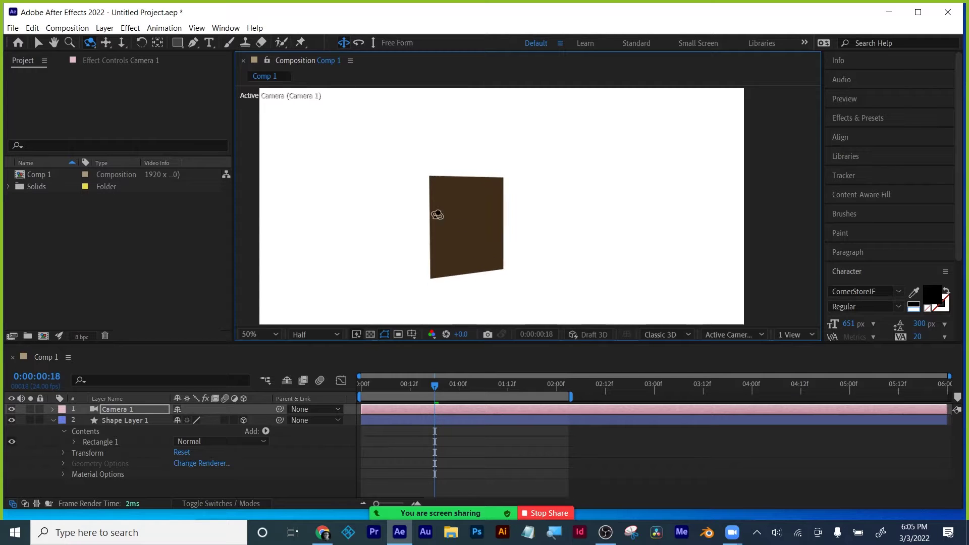
{"action": "left_click", "coordinate": [106, 42]}
{"action": "left_click_drag", "start_coordinate": [371, 168], "coordinate": [429, 203]}
{"action": "left_click", "coordinate": [122, 43]}
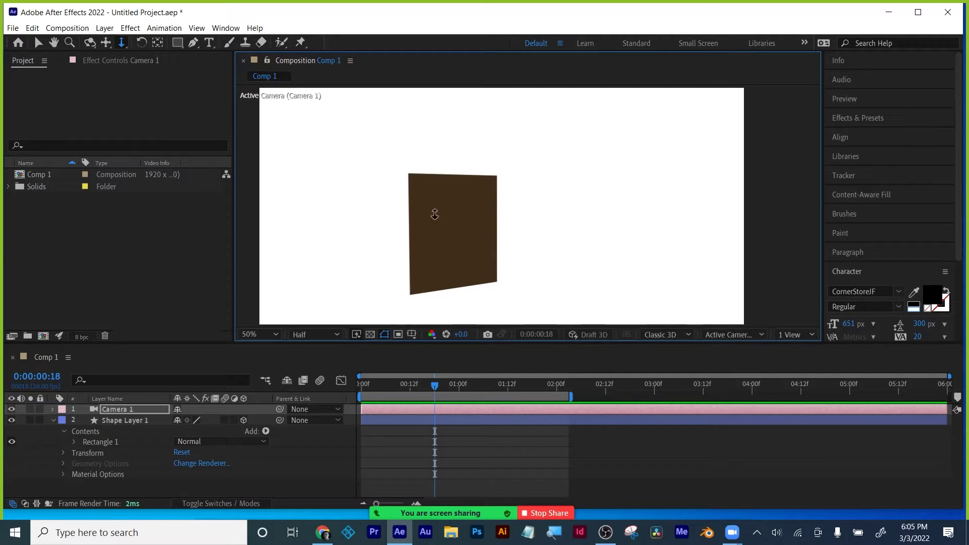
Step: Switch the composition's 3D renderer to Cinema 4D and set Shape Layer 1's Extrusion Depth to 736
{"action": "left_click", "coordinate": [120, 424]}
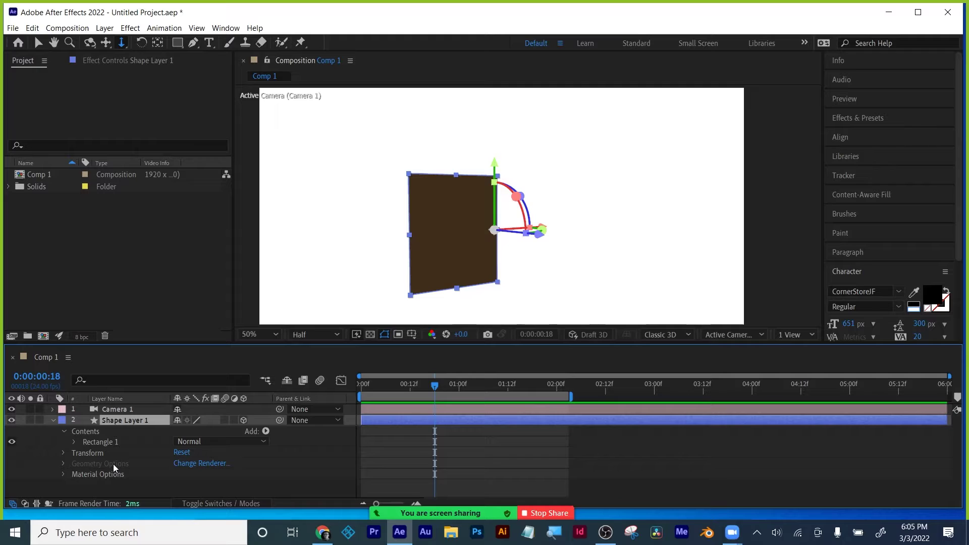
{"action": "left_click", "coordinate": [683, 331]}
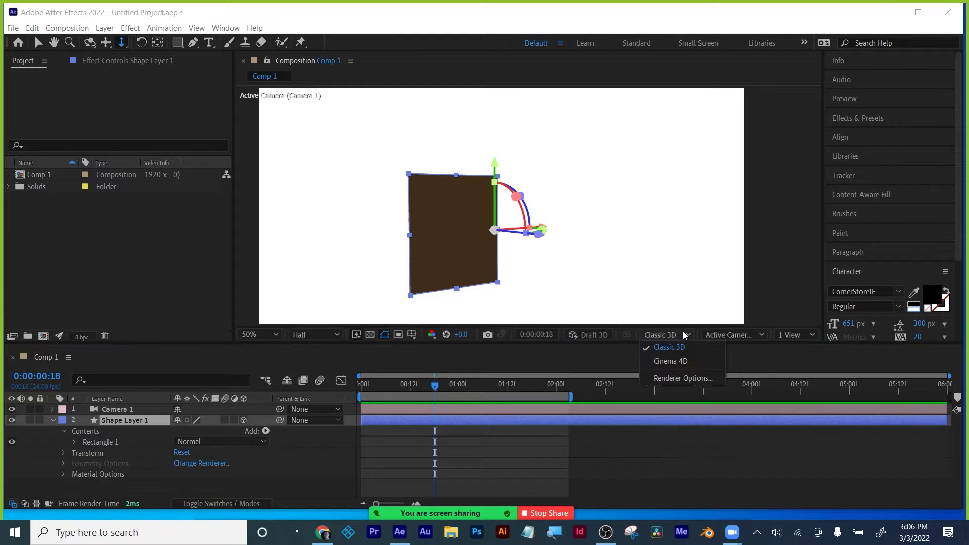
{"action": "left_click", "coordinate": [682, 361]}
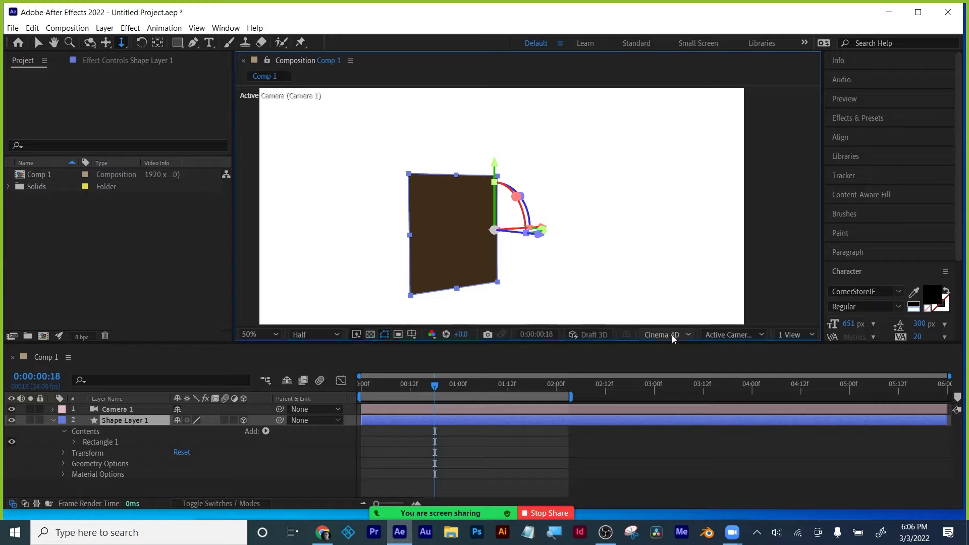
{"action": "left_click", "coordinate": [63, 463]}
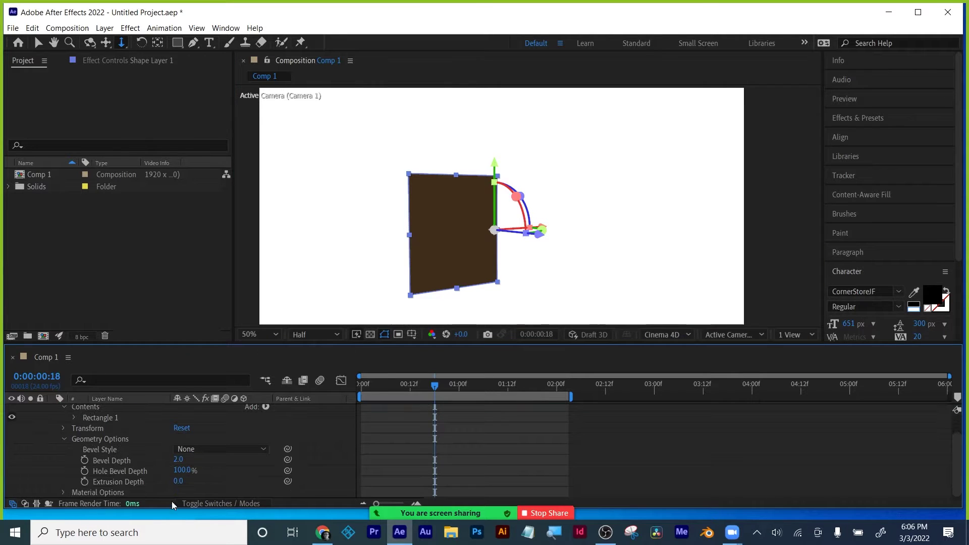
{"action": "left_click_drag", "start_coordinate": [178, 481], "coordinate": [612, 476]}
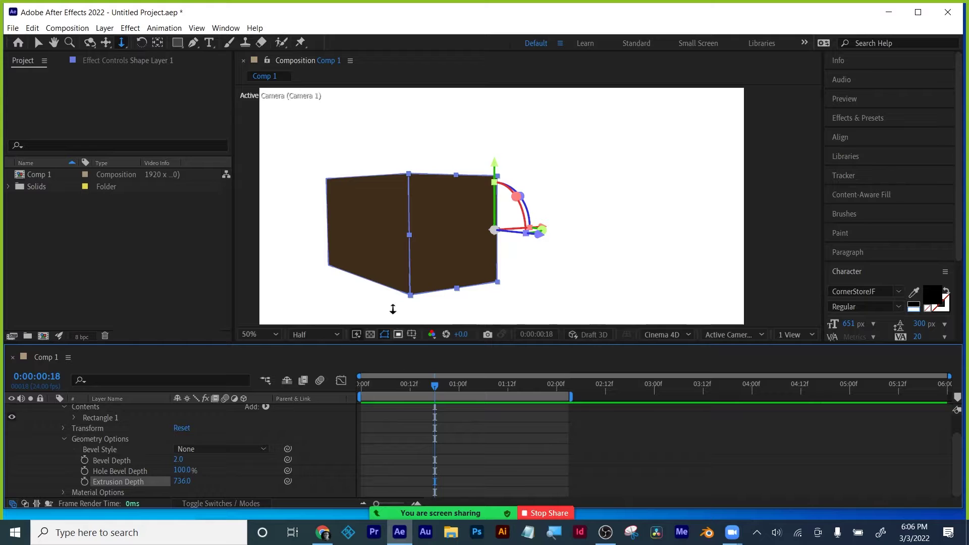
Step: Add a white spot light with 100% intensity, 180° cone angle and shadow casting enabled
{"action": "left_click", "coordinate": [39, 43]}
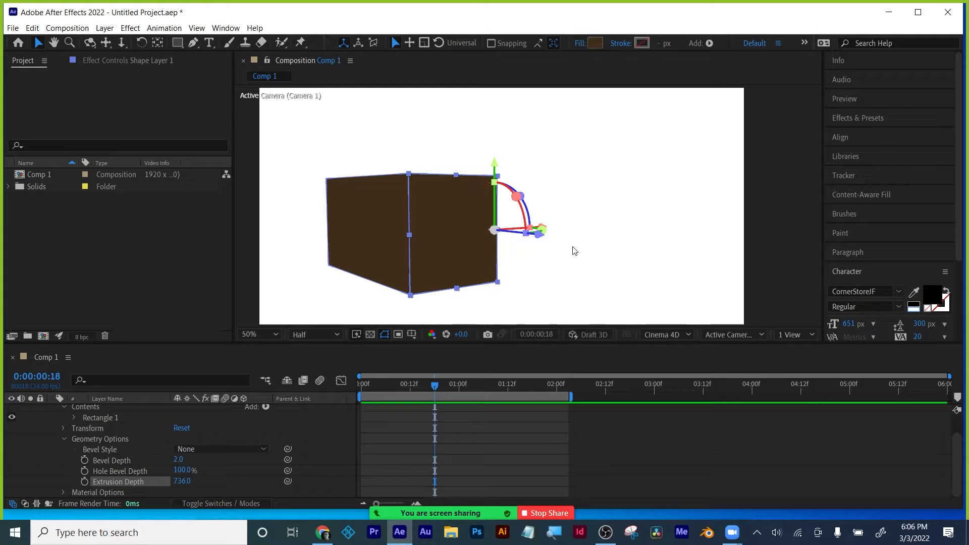
{"action": "left_click", "coordinate": [128, 28]}
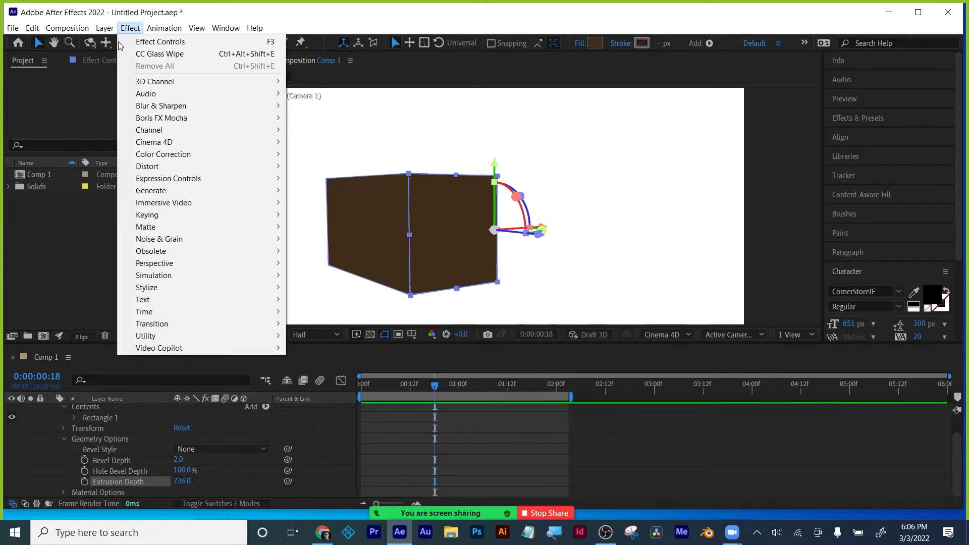
{"action": "mouse_move", "coordinate": [104, 28]}
{"action": "mouse_move", "coordinate": [127, 41]}
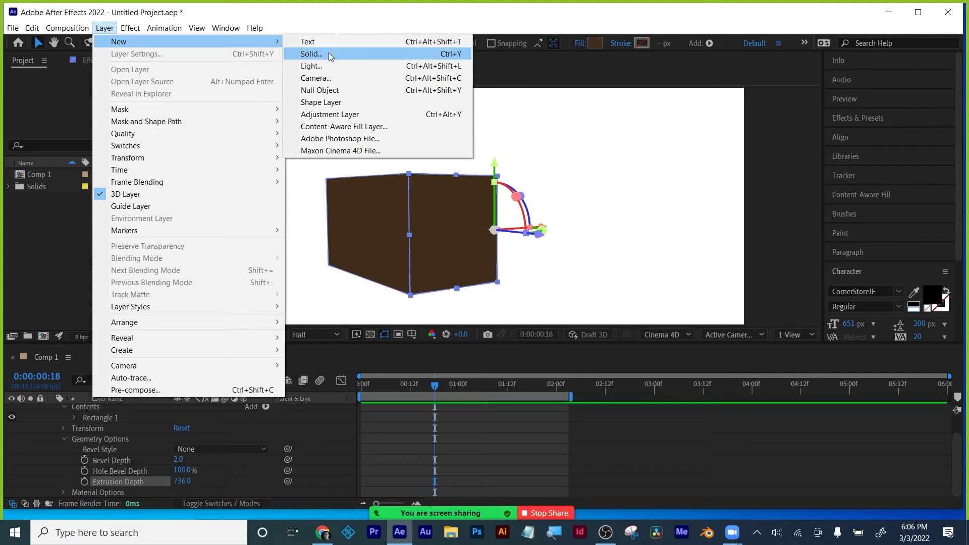
{"action": "left_click", "coordinate": [328, 65]}
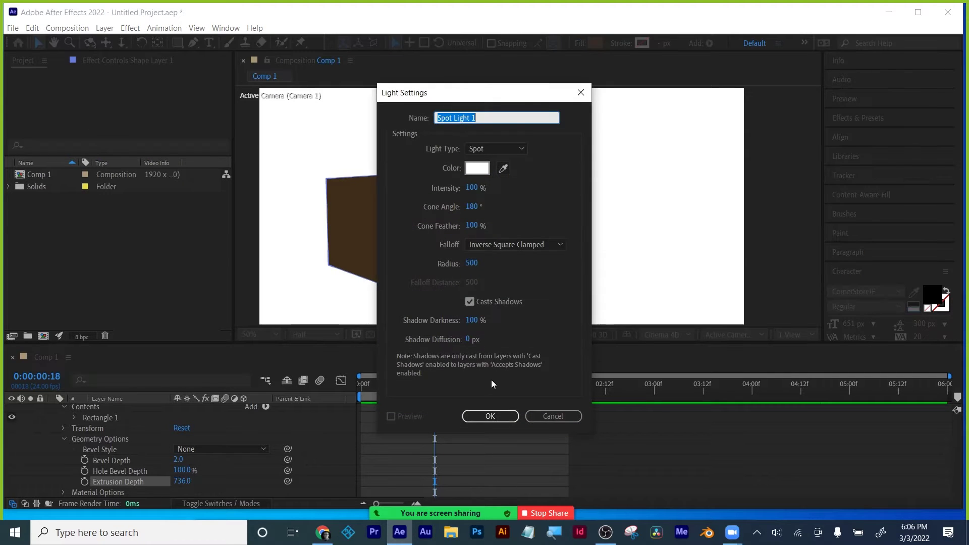
{"action": "left_click", "coordinate": [493, 417]}
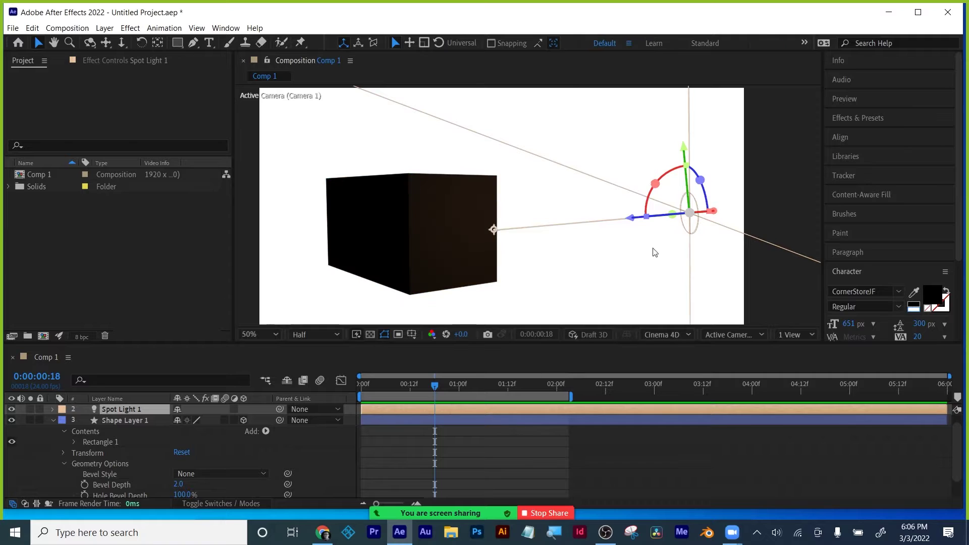
Step: Move Spot Light 1 closer to the box and higher, and rotate it to aim downward at the box
{"action": "left_click_drag", "start_coordinate": [712, 212], "coordinate": [562, 218]}
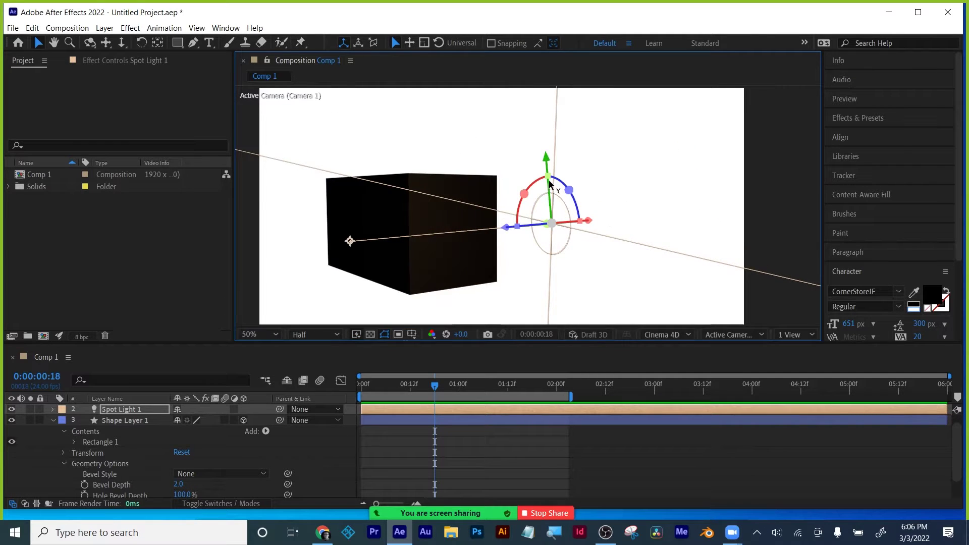
{"action": "left_click_drag", "start_coordinate": [551, 184], "coordinate": [536, 134]}
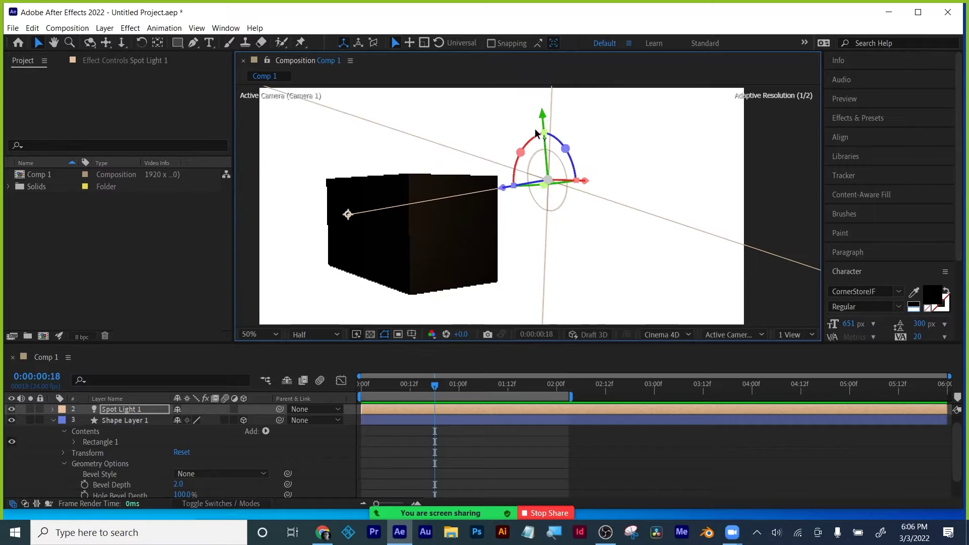
{"action": "left_click", "coordinate": [522, 151]}
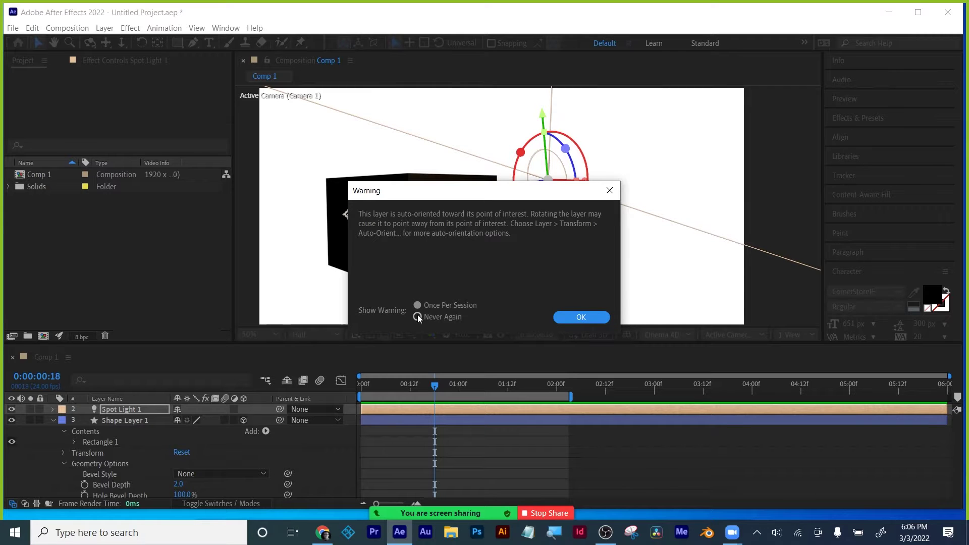
{"action": "left_click", "coordinate": [580, 315]}
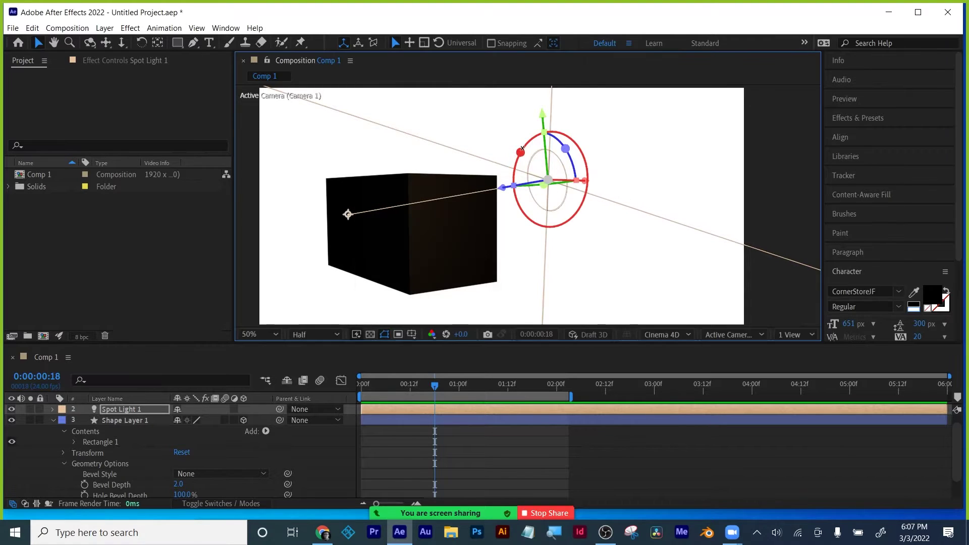
{"action": "mouse_move", "coordinate": [521, 152]}
{"action": "left_mouse_down"}
{"action": "mouse_move", "coordinate": [513, 128]}
{"action": "mouse_move", "coordinate": [509, 157]}
{"action": "left_mouse_up"}
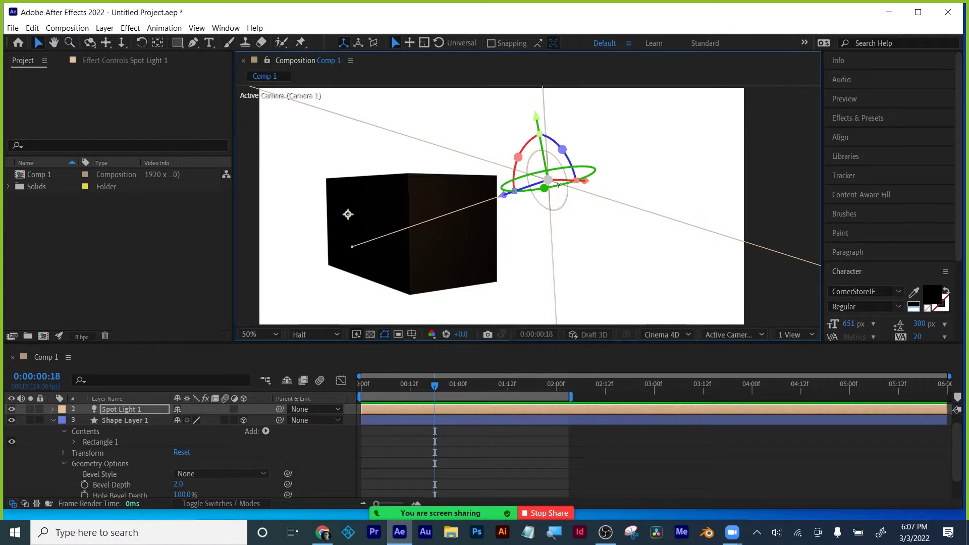
{"action": "left_click_drag", "start_coordinate": [558, 185], "coordinate": [549, 180]}
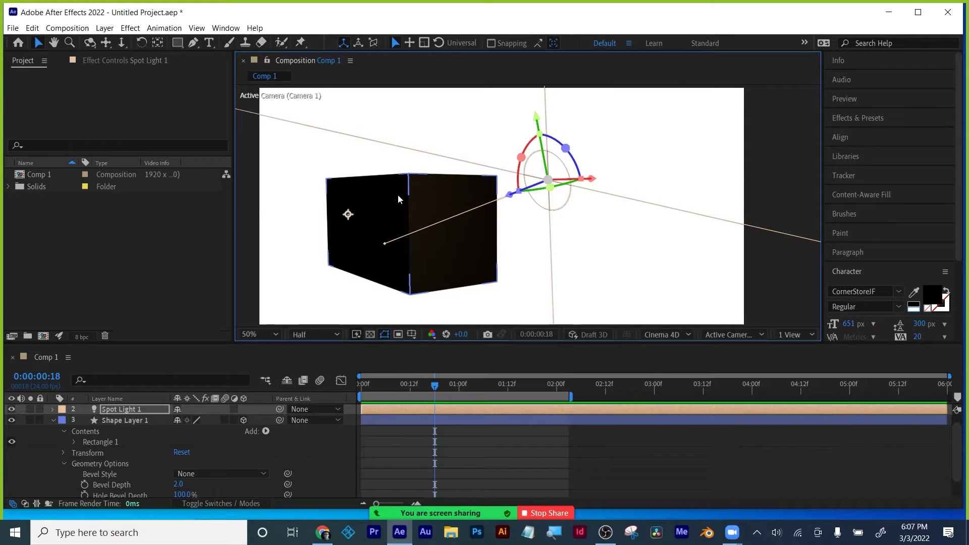
Step: Orbit the camera to view the box from above, and collapse Shape Layer 1's properties
{"action": "key", "text": "c"}
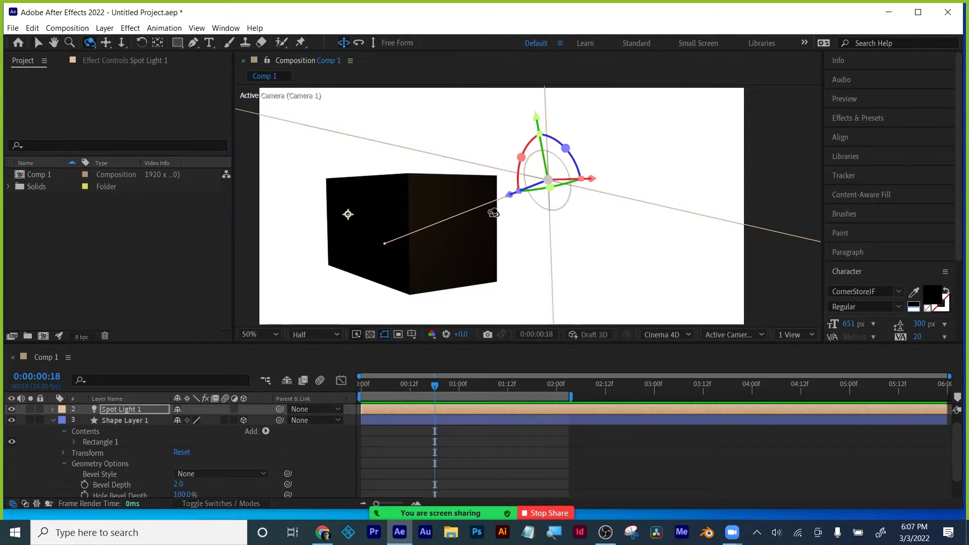
{"action": "left_click_drag", "start_coordinate": [406, 194], "coordinate": [407, 209]}
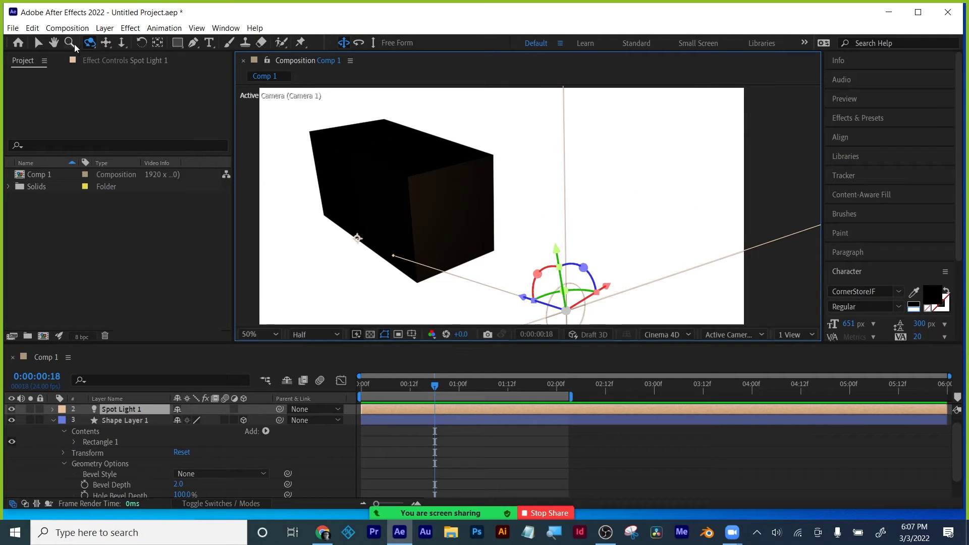
{"action": "key", "text": "v"}
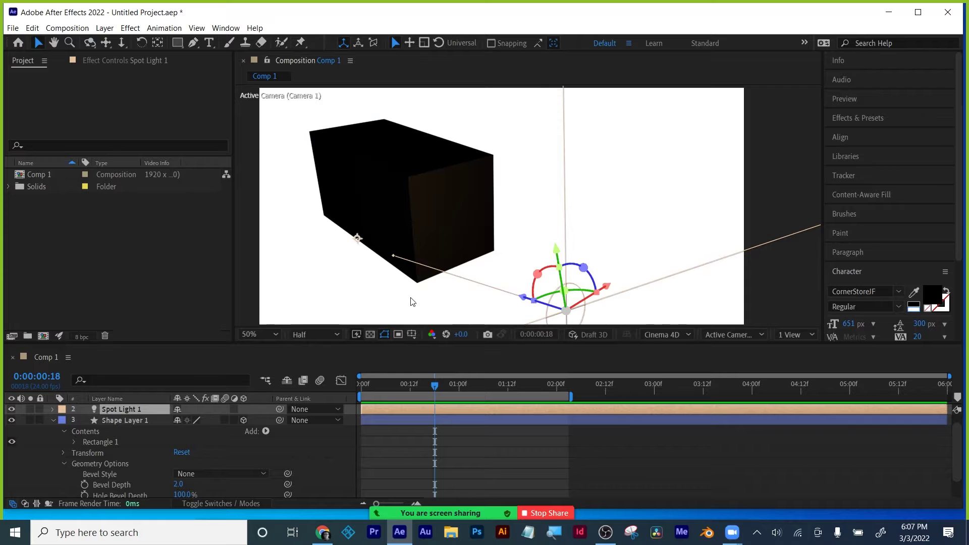
{"action": "left_click", "coordinate": [53, 421]}
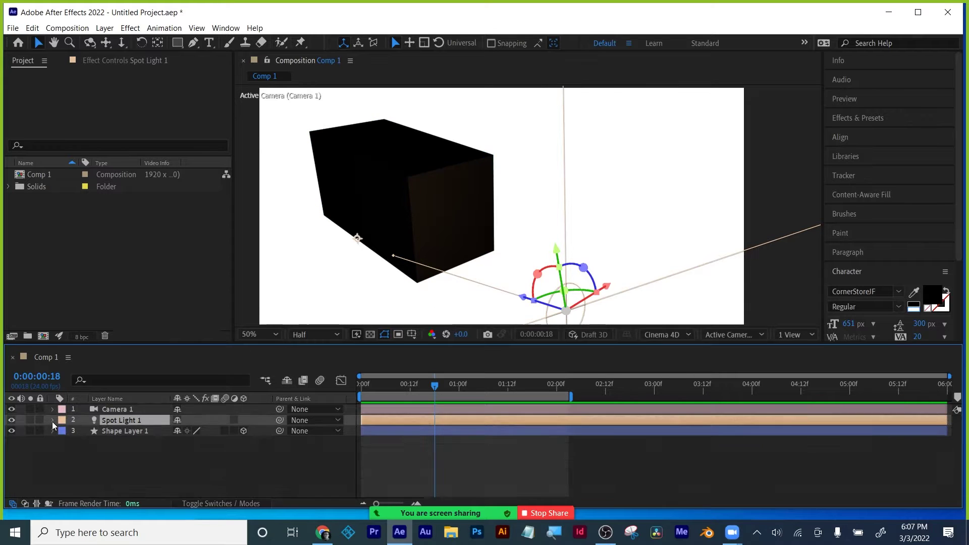
{"action": "left_click", "coordinate": [121, 432]}
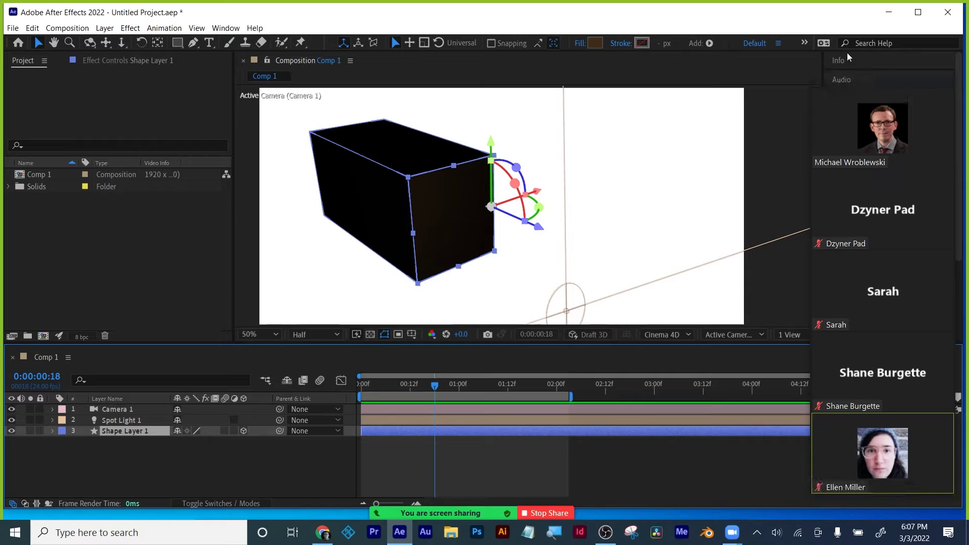
{"action": "left_click", "coordinate": [820, 82]}
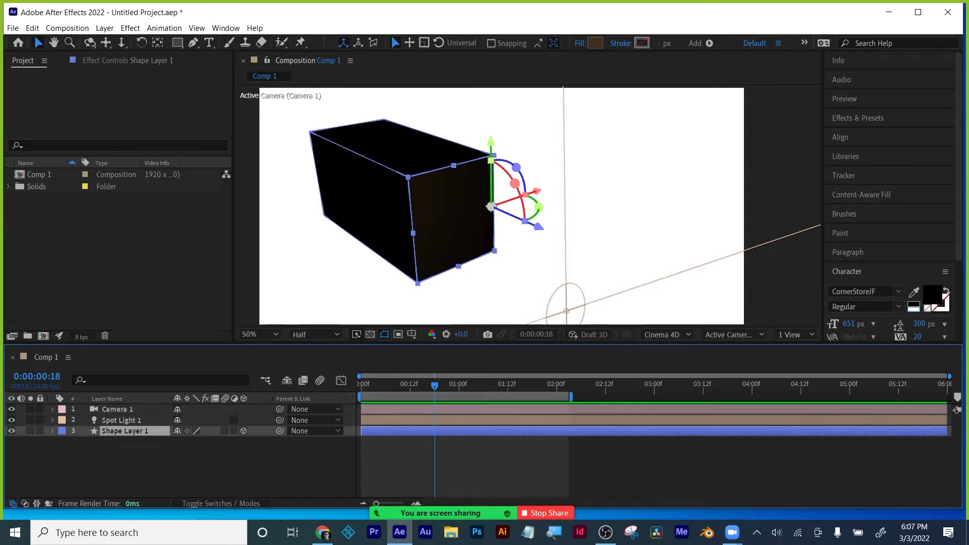
{"action": "left_click", "coordinate": [777, 533]}
{"action": "left_click_drag", "start_coordinate": [862, 503], "coordinate": [903, 504]}
{"action": "left_click", "coordinate": [220, 468]}
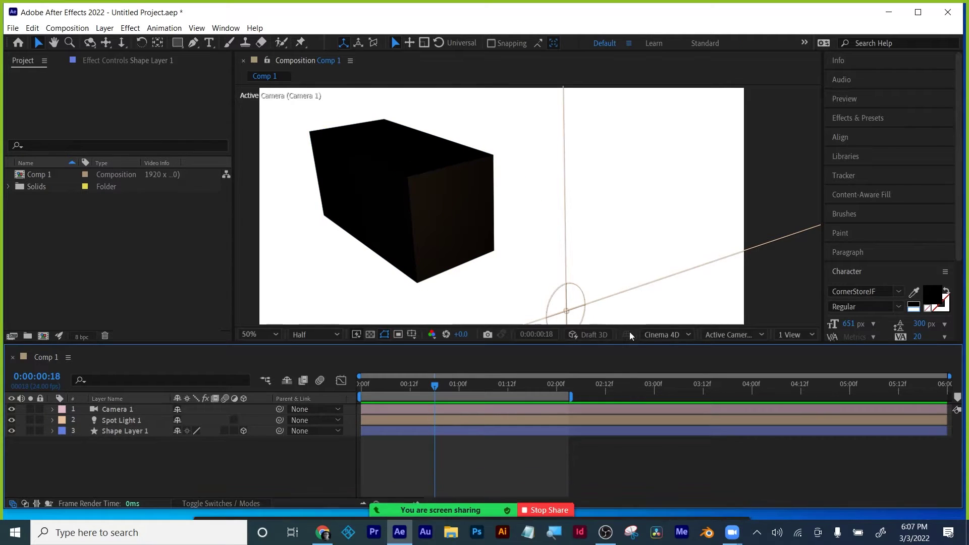
Step: Raise the Cinema 4D render quality to around Typical and set the composition preview resolution to Full
{"action": "left_click", "coordinate": [688, 336]}
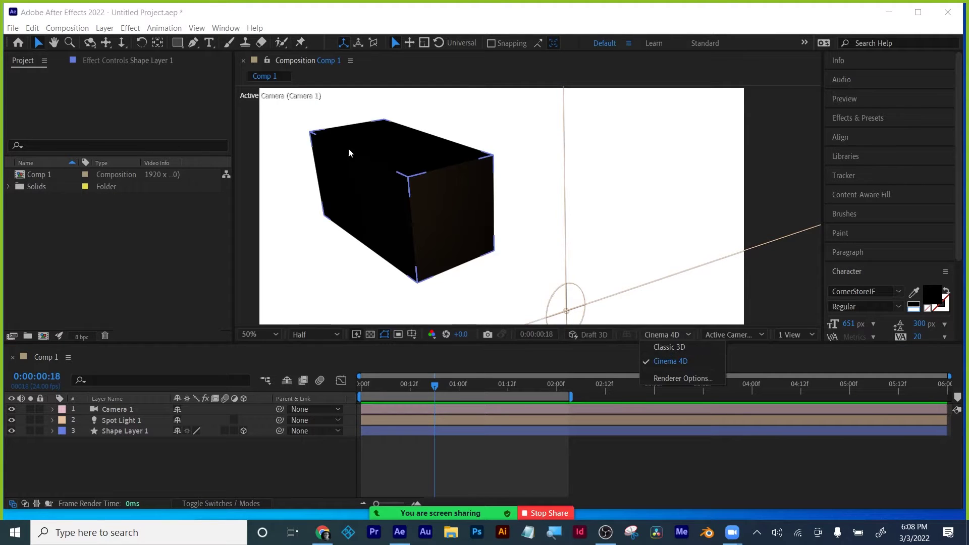
{"action": "left_click", "coordinate": [688, 378]}
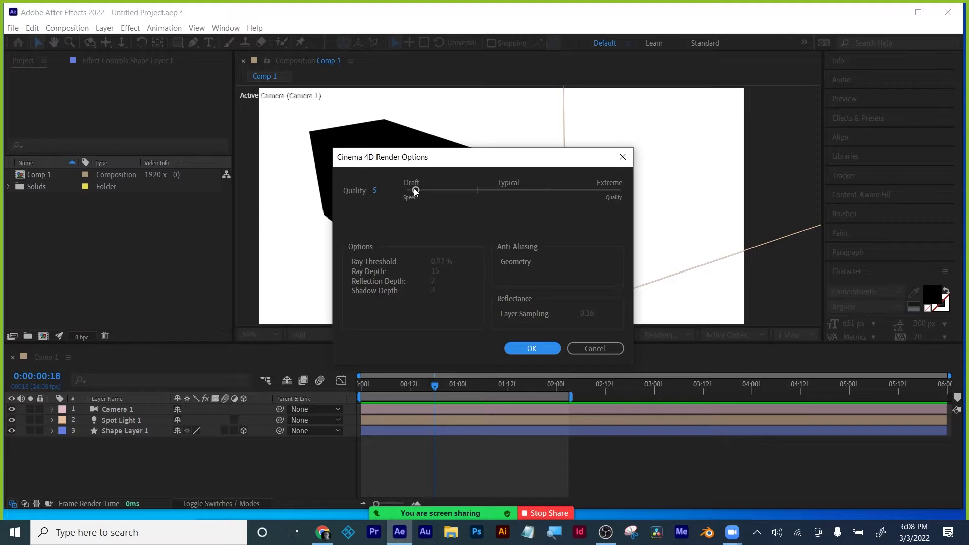
{"action": "left_click_drag", "start_coordinate": [416, 190], "coordinate": [421, 192]}
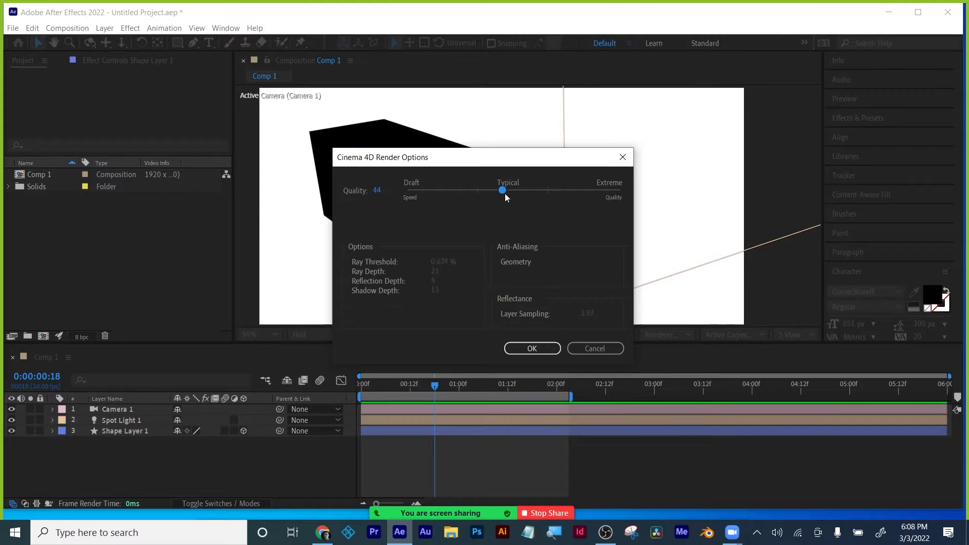
{"action": "mouse_move", "coordinate": [505, 193]}
{"action": "left_mouse_down"}
{"action": "mouse_move", "coordinate": [531, 194]}
{"action": "mouse_move", "coordinate": [516, 193]}
{"action": "left_mouse_up"}
{"action": "left_click", "coordinate": [532, 348]}
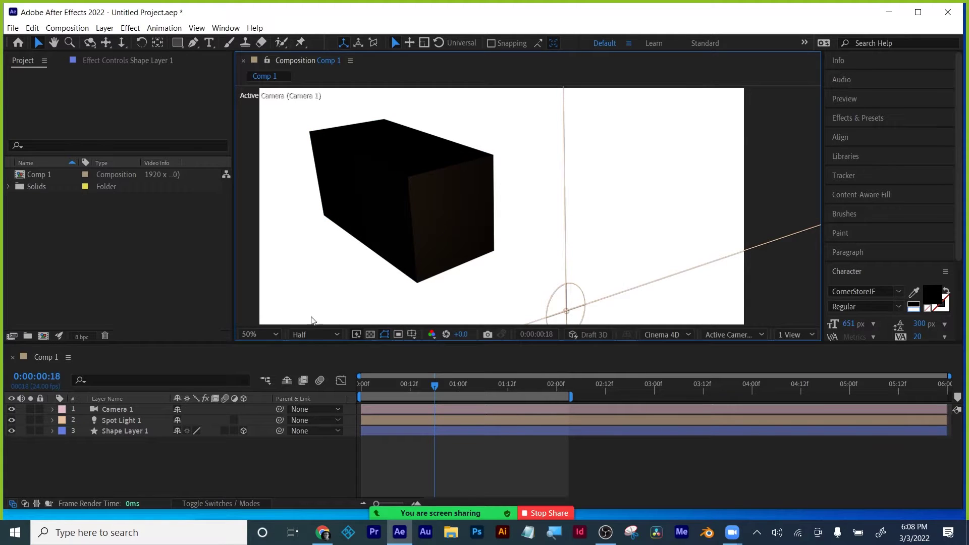
{"action": "left_click", "coordinate": [313, 334]}
{"action": "left_click", "coordinate": [308, 371]}
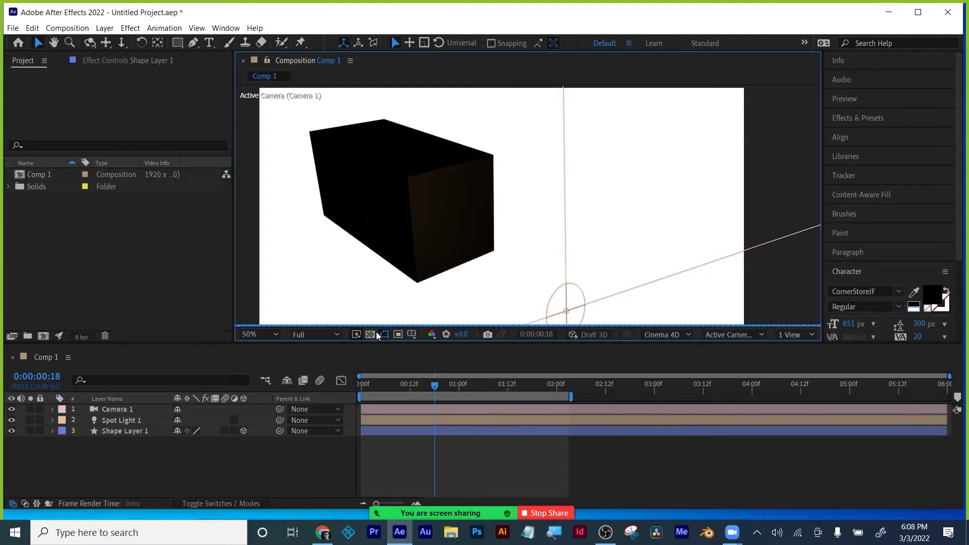
Step: Move Spot Light 1 high above the box, beyond the visible frame, and return to the start of the timeline
{"action": "key", "text": "comma"}
{"action": "key", "text": "comma"}
{"action": "left_click", "coordinate": [544, 246]}
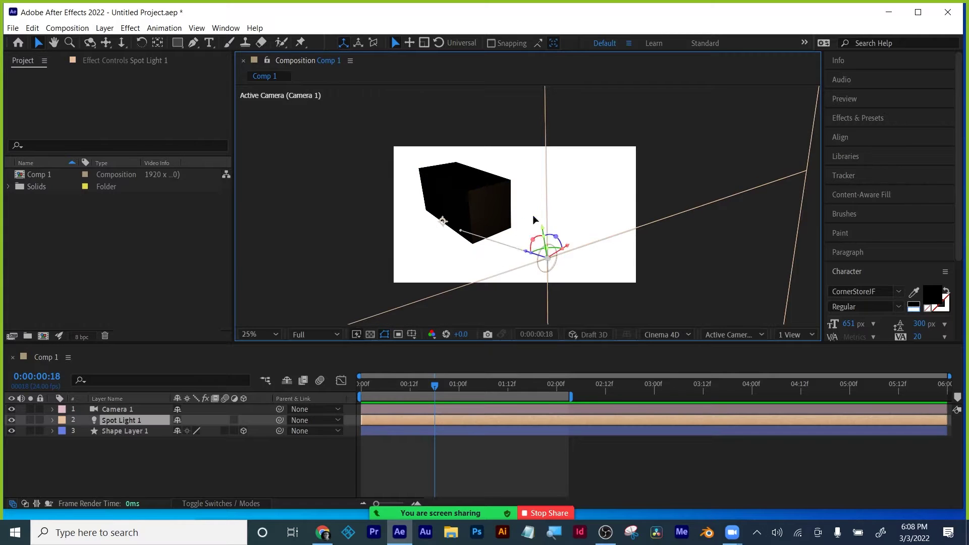
{"action": "left_click_drag", "start_coordinate": [536, 220], "coordinate": [505, 64]}
{"action": "key", "text": "period"}
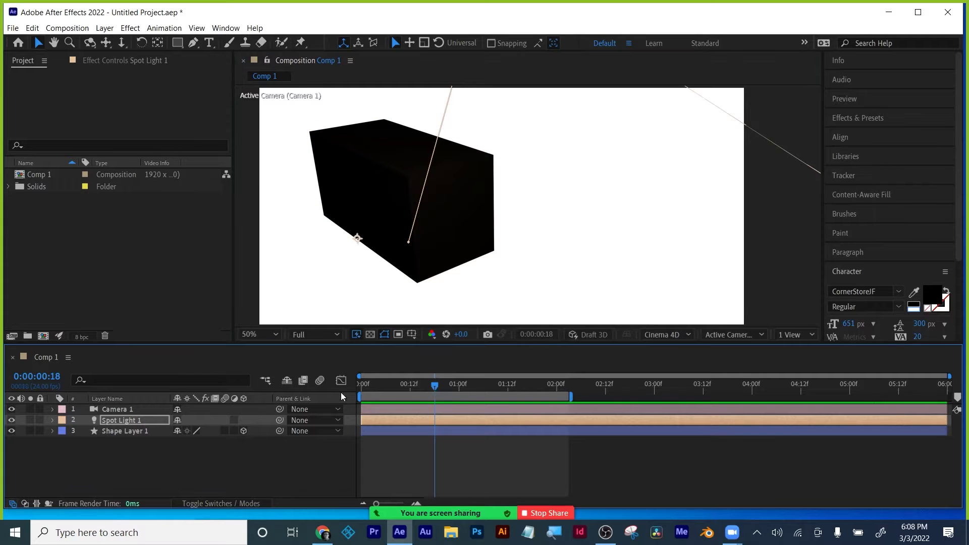
{"action": "key", "text": "Home"}
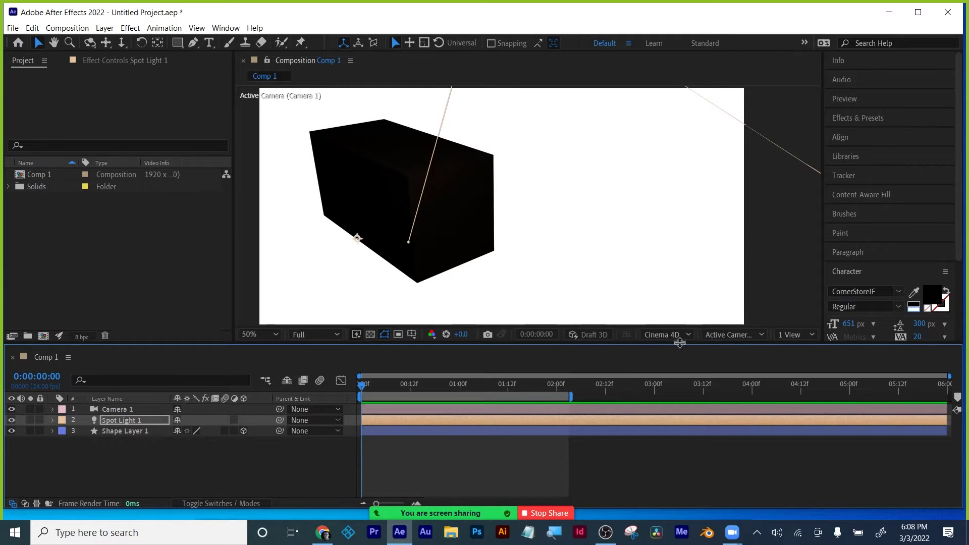
Step: Lower the Cinema 4D renderer's quality to 1, at the Draft end of the scale
{"action": "left_click", "coordinate": [681, 336]}
{"action": "left_click", "coordinate": [682, 378]}
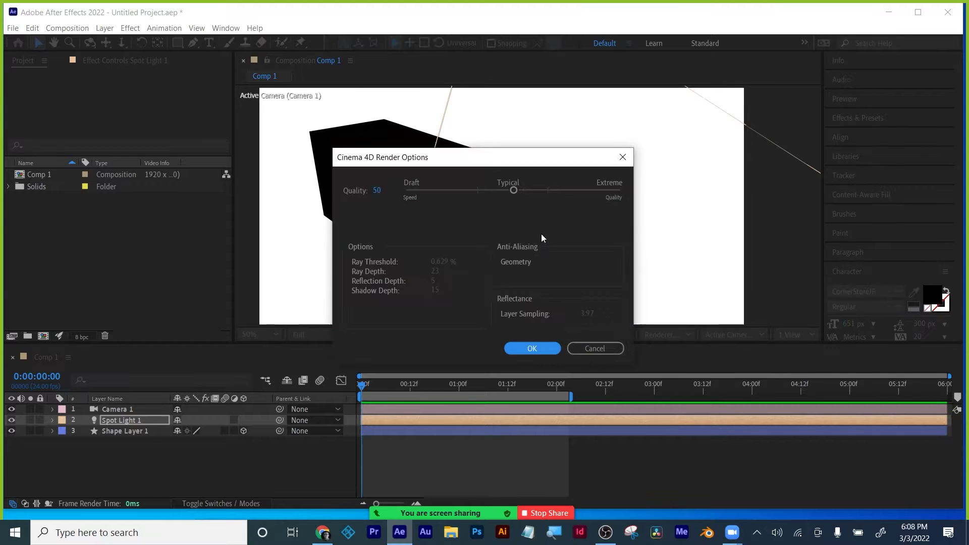
{"action": "left_click_drag", "start_coordinate": [435, 190], "coordinate": [395, 189]}
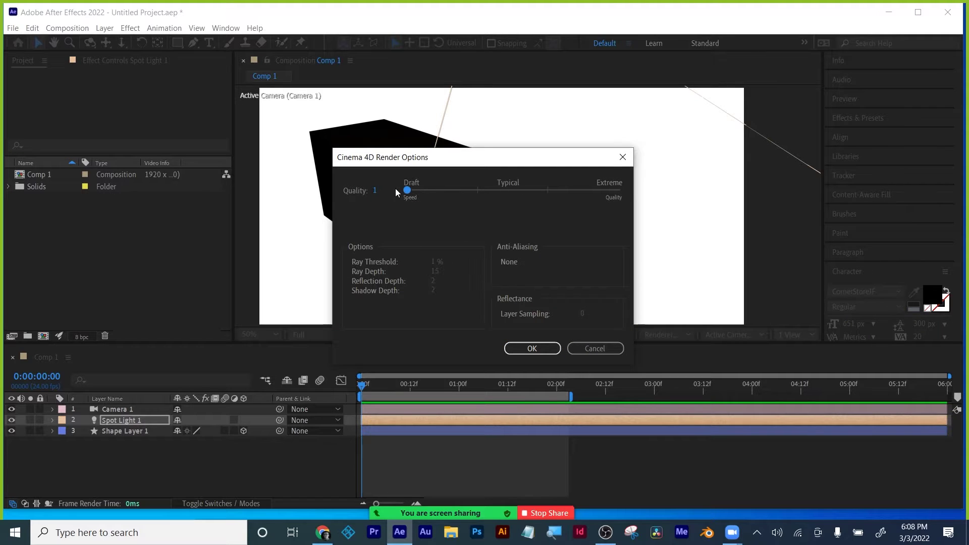
{"action": "left_click", "coordinate": [532, 349]}
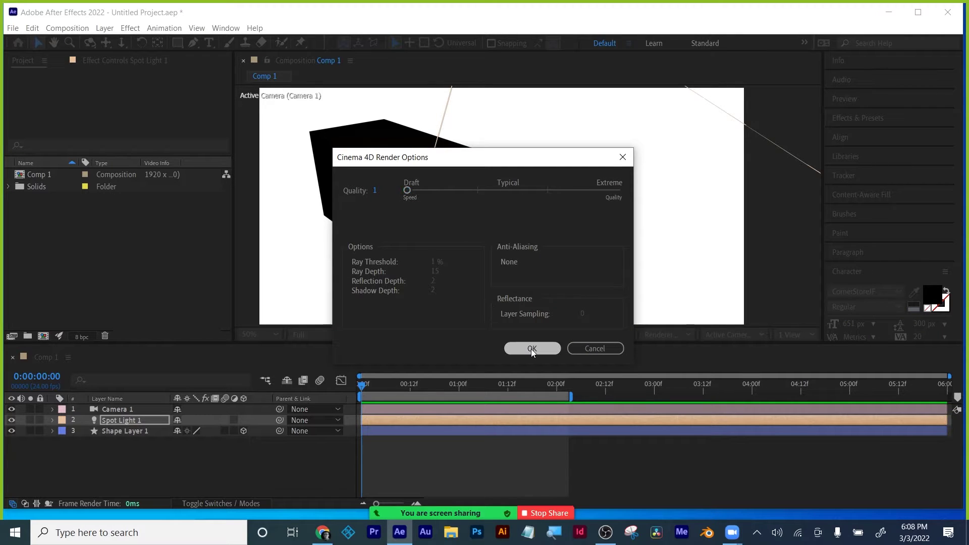
Step: Set the composition preview to a custom resolution that renders every 20 pixels horizontally and vertically
{"action": "left_click", "coordinate": [313, 335]}
{"action": "left_click", "coordinate": [307, 409]}
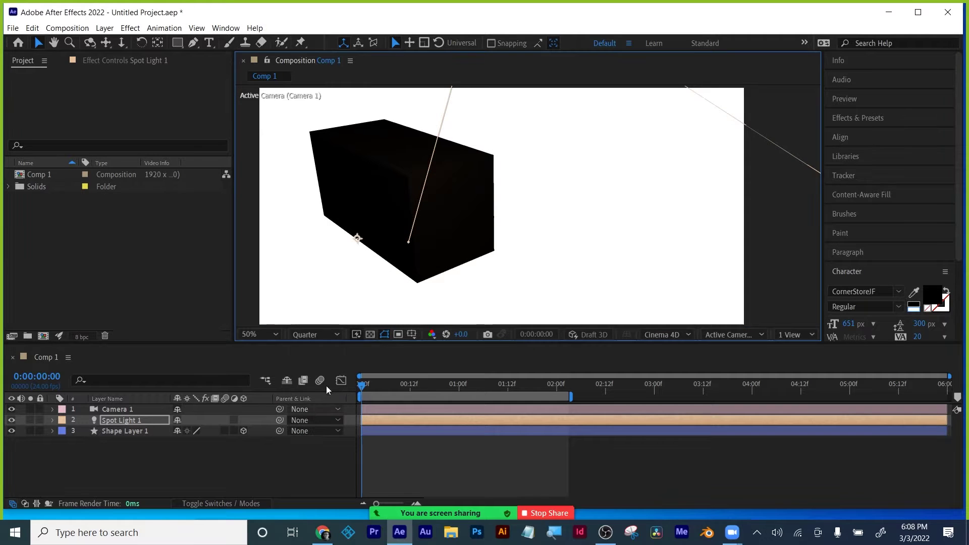
{"action": "left_click", "coordinate": [306, 335]}
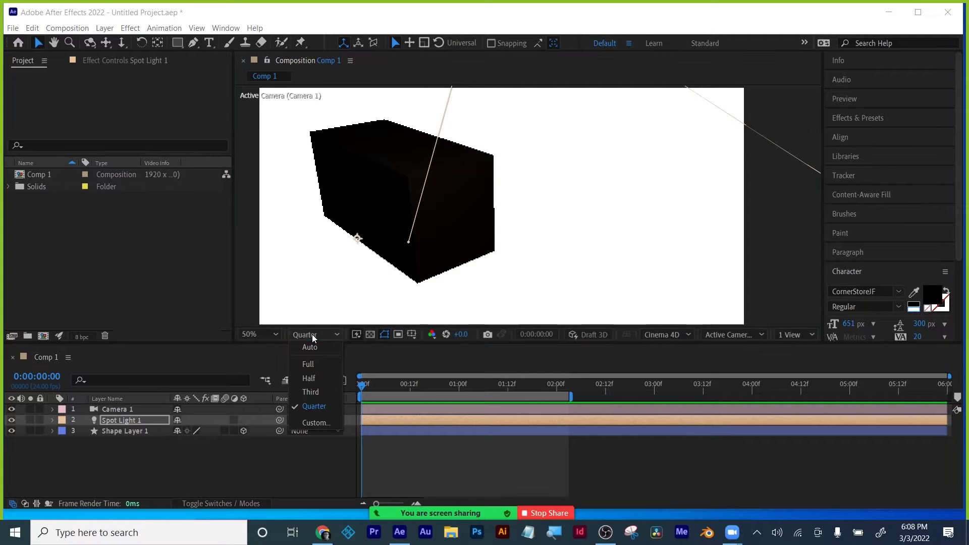
{"action": "left_click", "coordinate": [307, 421]}
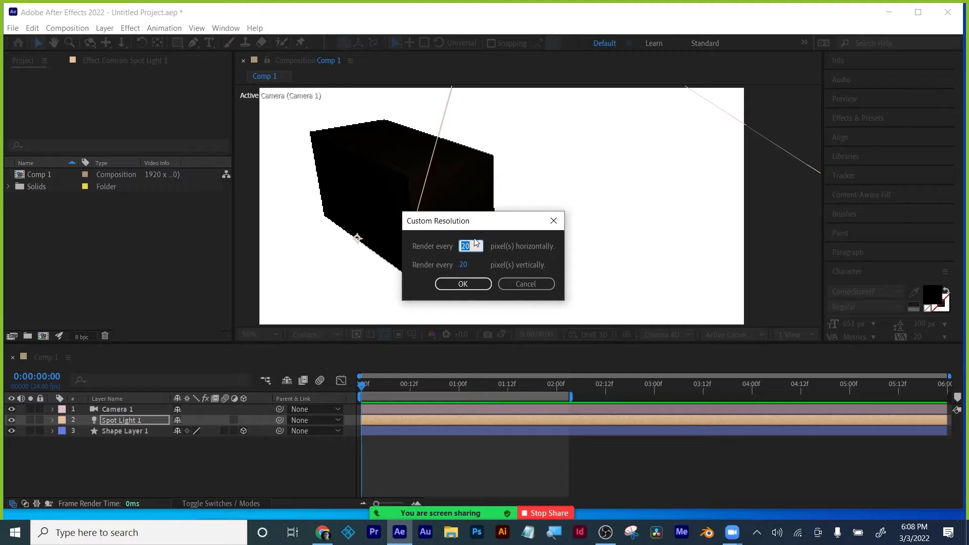
{"action": "left_click", "coordinate": [467, 281]}
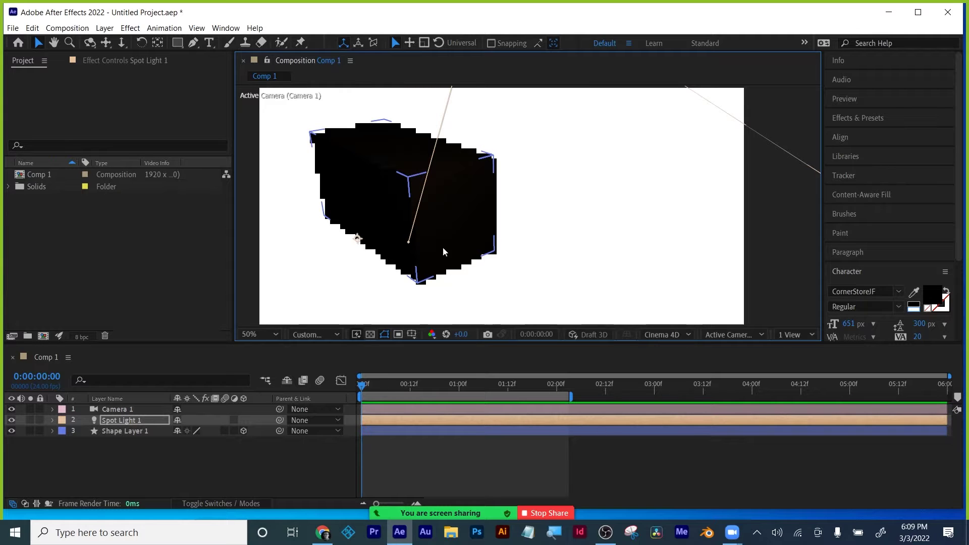
{"action": "left_click", "coordinate": [122, 432]}
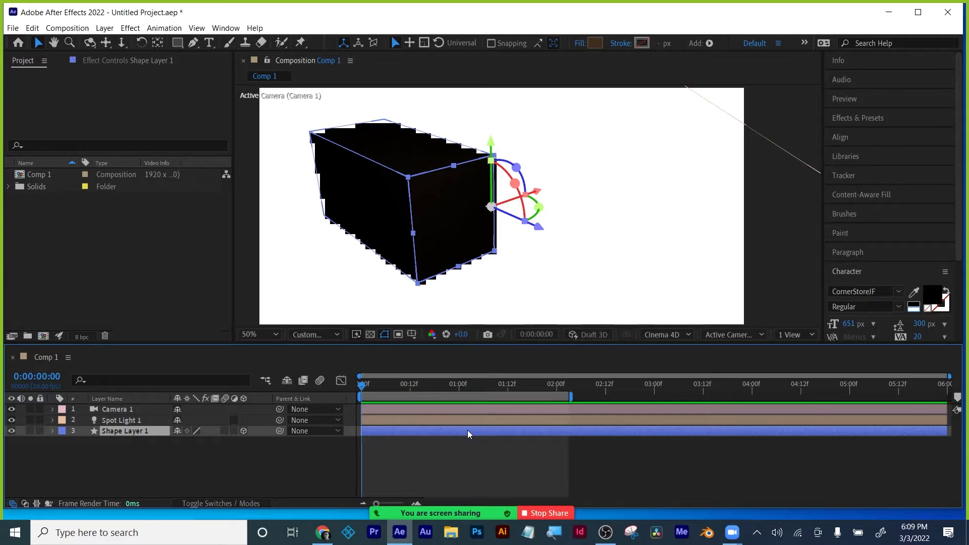
{"action": "left_click", "coordinate": [115, 420]}
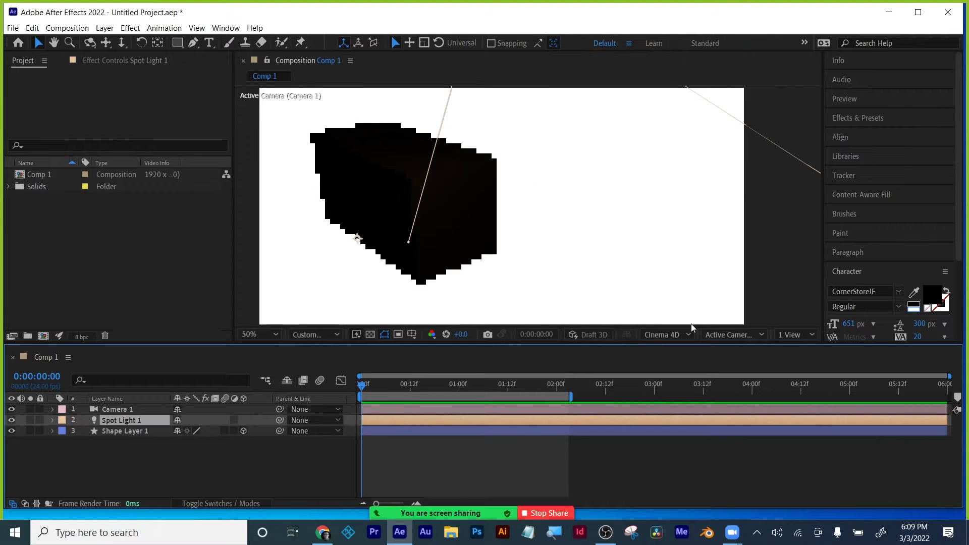
{"action": "left_click", "coordinate": [794, 335]}
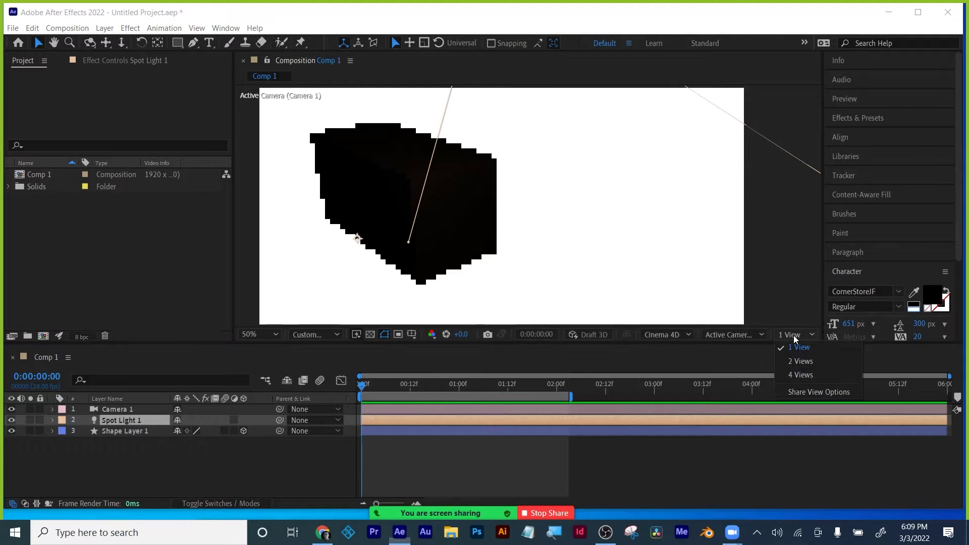
{"action": "left_click", "coordinate": [727, 335]}
{"action": "left_click", "coordinate": [630, 480]}
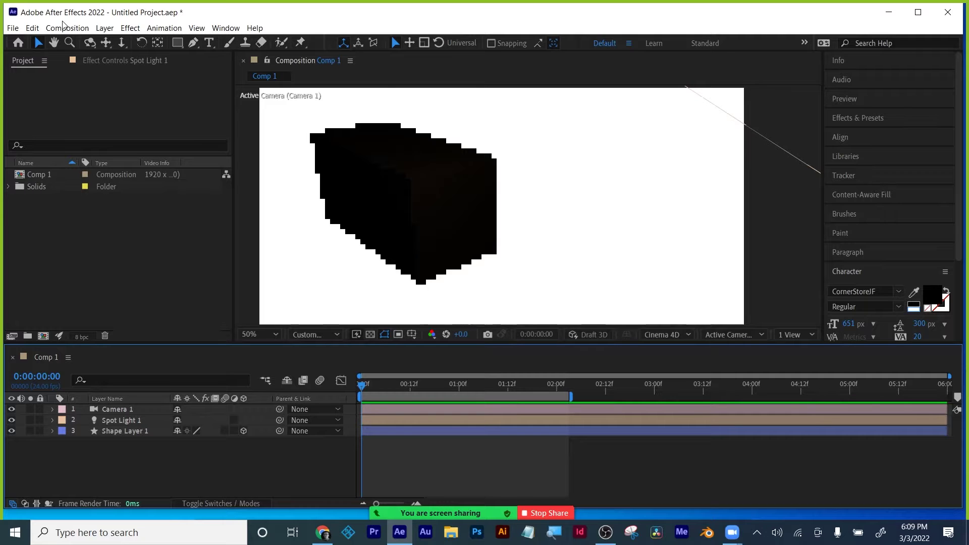
Step: Examine Camera 1's Camera Options, including zoom and depth of field, and collapse the layer's properties
{"action": "left_click", "coordinate": [112, 410]}
{"action": "left_click", "coordinate": [52, 409]}
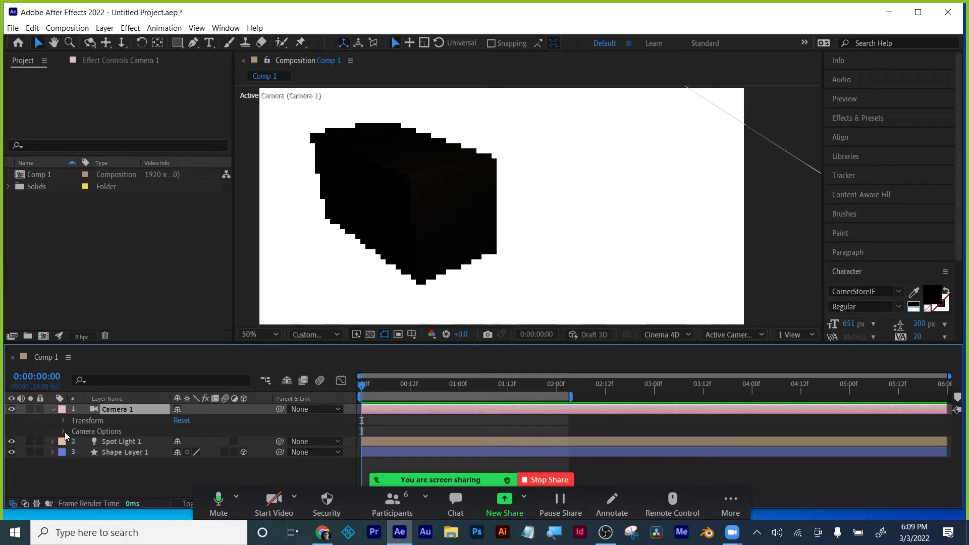
{"action": "left_click", "coordinate": [63, 431]}
{"action": "scroll", "coordinate": [130, 442], "scroll_direction": "down", "scroll_amount": 1}
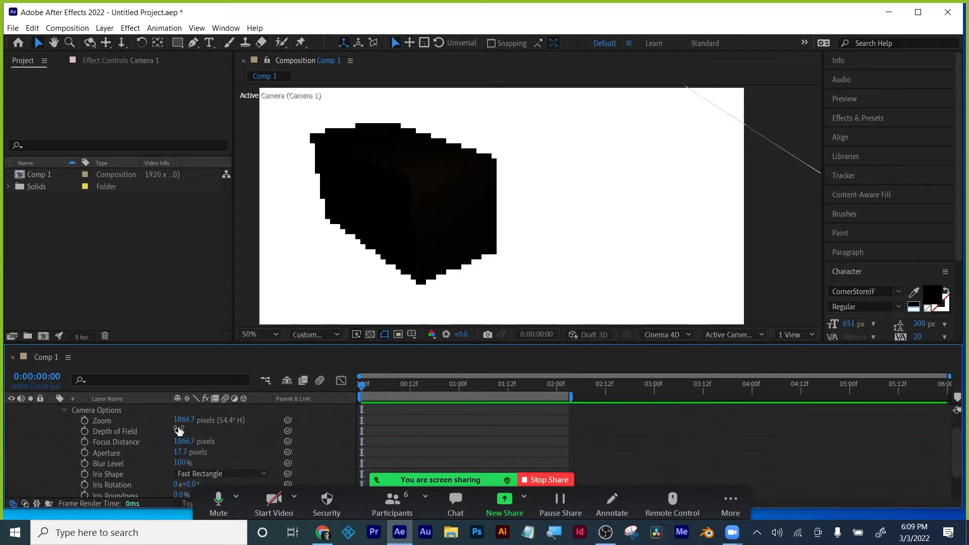
{"action": "scroll", "coordinate": [104, 440], "scroll_direction": "up", "scroll_amount": 1}
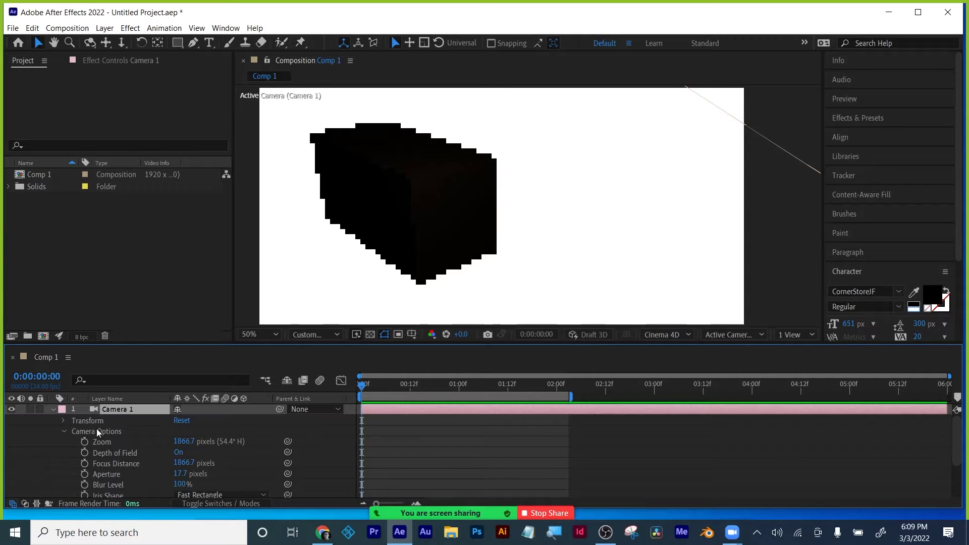
{"action": "left_click", "coordinate": [63, 431]}
{"action": "left_click", "coordinate": [52, 409]}
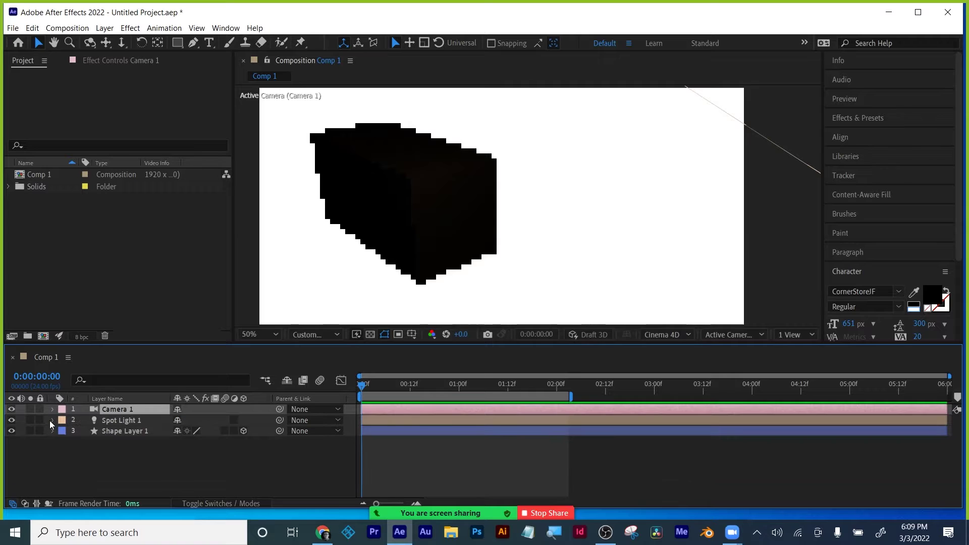
Step: Raise Spot Light 1's intensity to 1473% in its Light Options
{"action": "left_click", "coordinate": [52, 420]}
{"action": "left_click", "coordinate": [63, 432]}
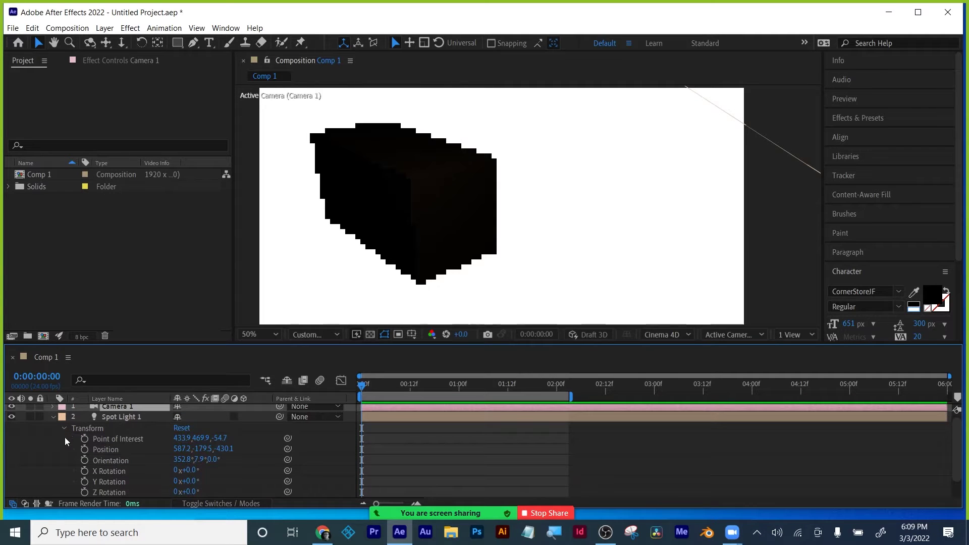
{"action": "left_click", "coordinate": [62, 428]}
{"action": "left_click", "coordinate": [64, 438]}
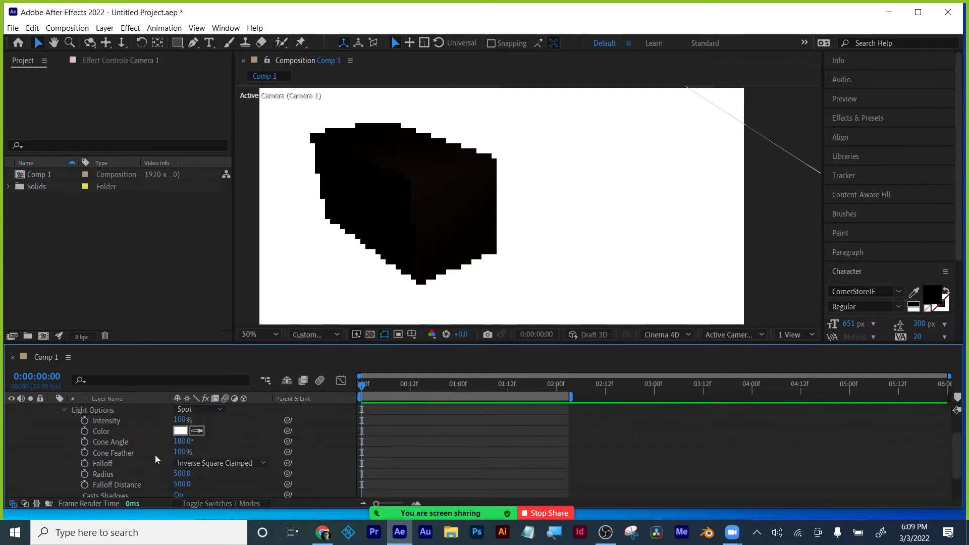
{"action": "left_click_drag", "start_coordinate": [183, 419], "coordinate": [356, 420]}
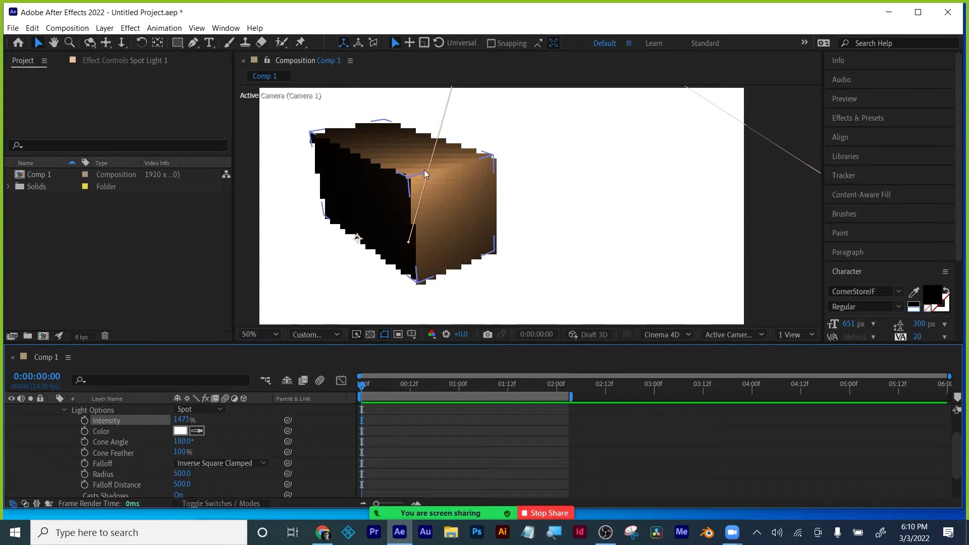
Step: Check the custom preview resolution and the Cinema 4D render quality, and collapse Spot Light 1's properties
{"action": "left_click", "coordinate": [314, 336]}
{"action": "left_click", "coordinate": [311, 337]}
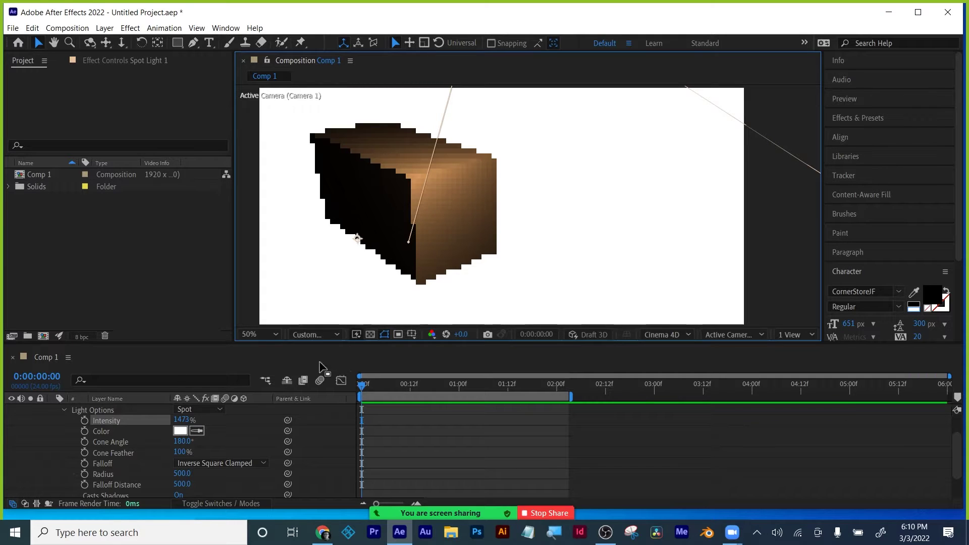
{"action": "left_click", "coordinate": [307, 337]}
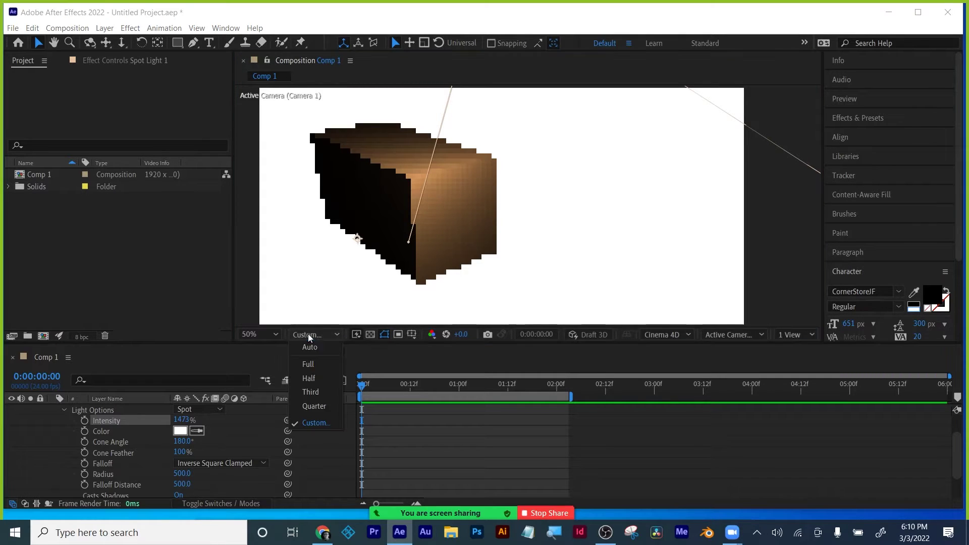
{"action": "left_click", "coordinate": [310, 421]}
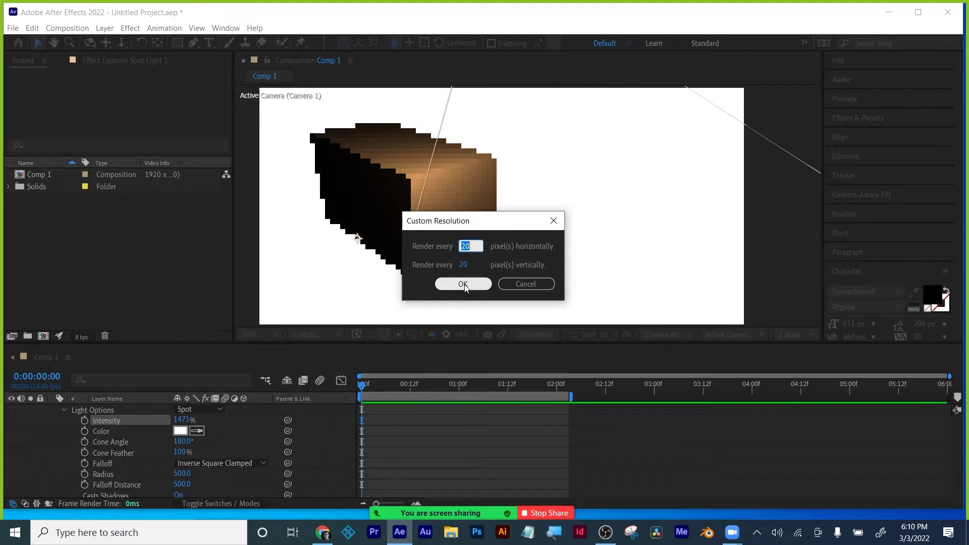
{"action": "left_click", "coordinate": [463, 284]}
{"action": "left_click", "coordinate": [677, 336]}
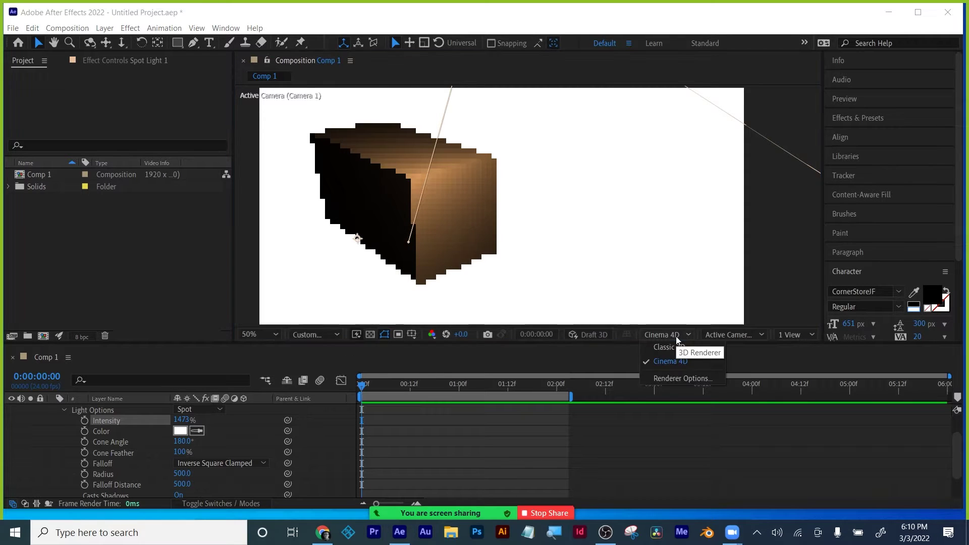
{"action": "left_click", "coordinate": [677, 377]}
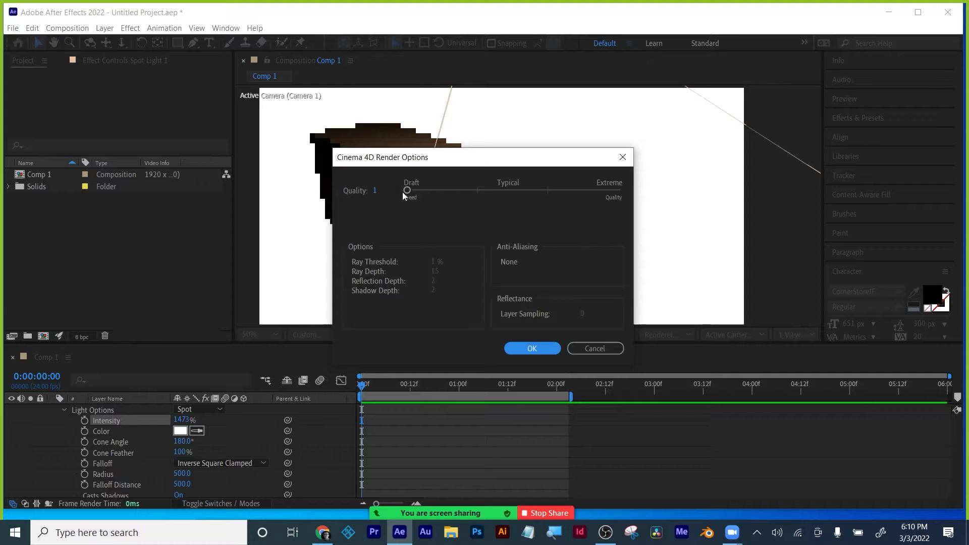
{"action": "left_click", "coordinate": [540, 352]}
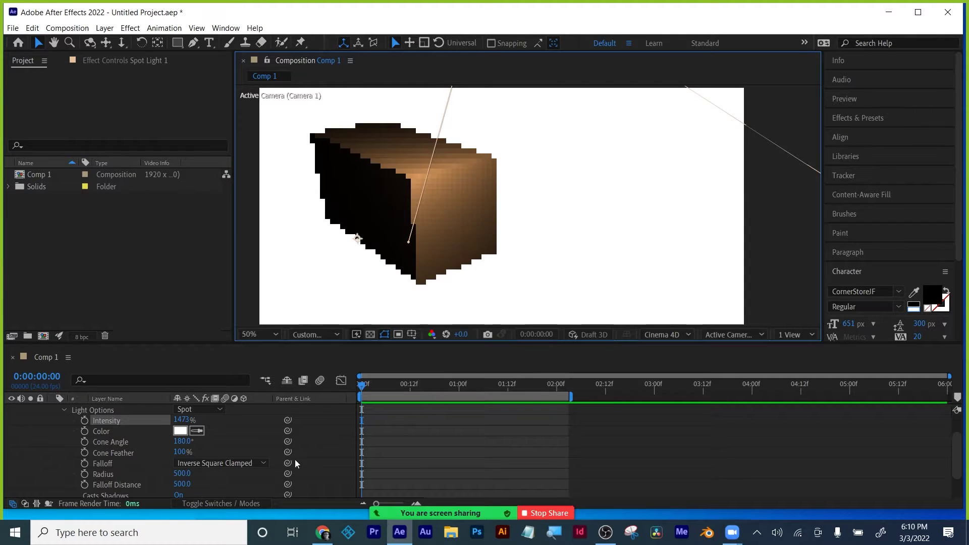
{"action": "scroll", "coordinate": [274, 450], "scroll_direction": "up", "scroll_amount": 2}
{"action": "left_click", "coordinate": [54, 421]}
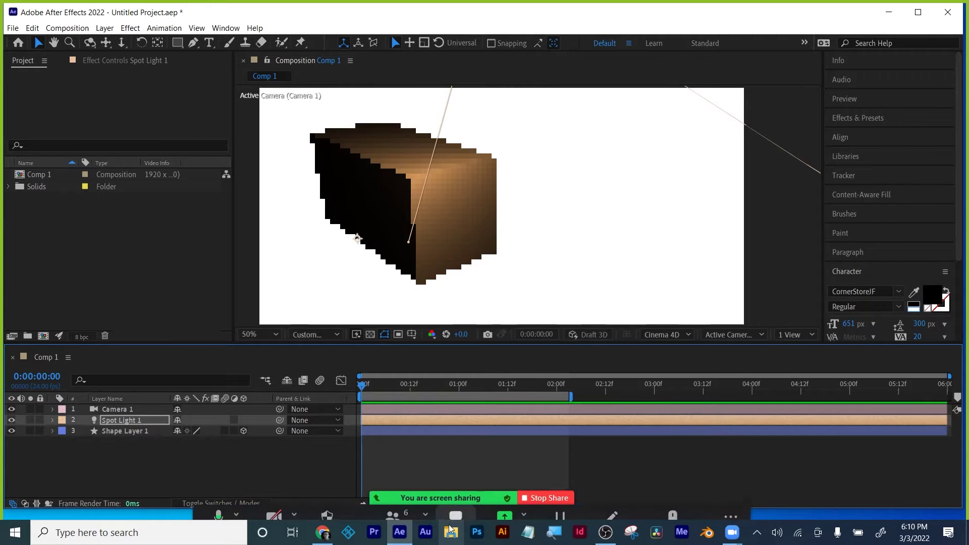
{"action": "left_click", "coordinate": [401, 507]}
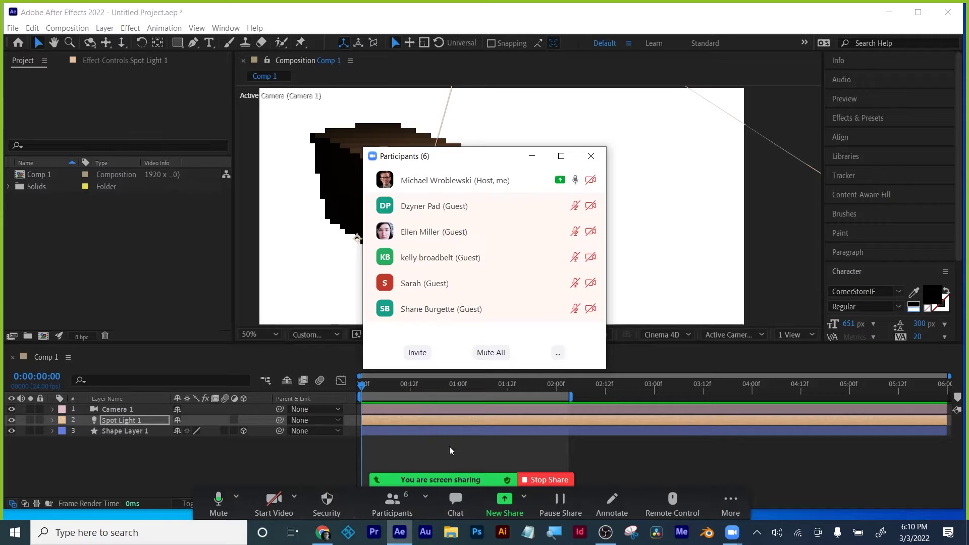
{"action": "left_click", "coordinate": [591, 156]}
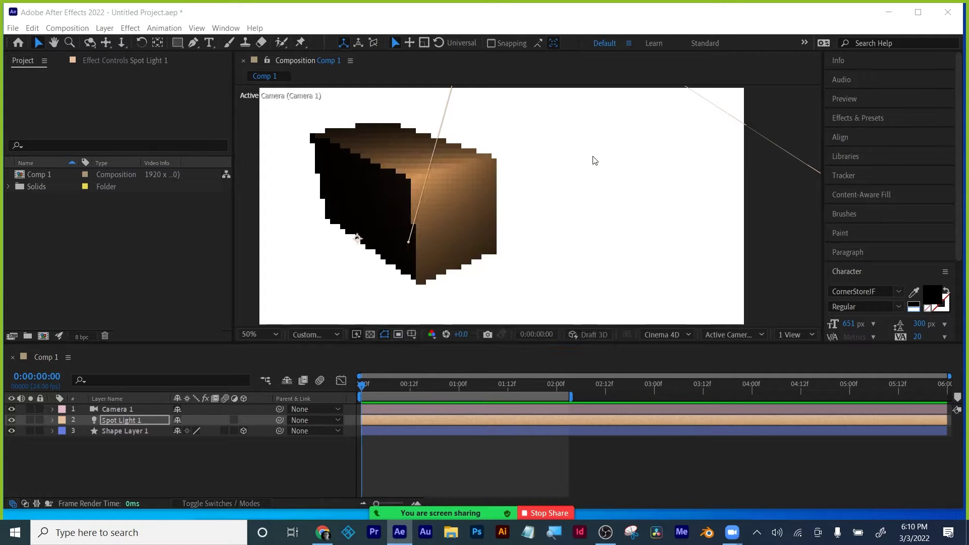
{"action": "left_click", "coordinate": [592, 158]}
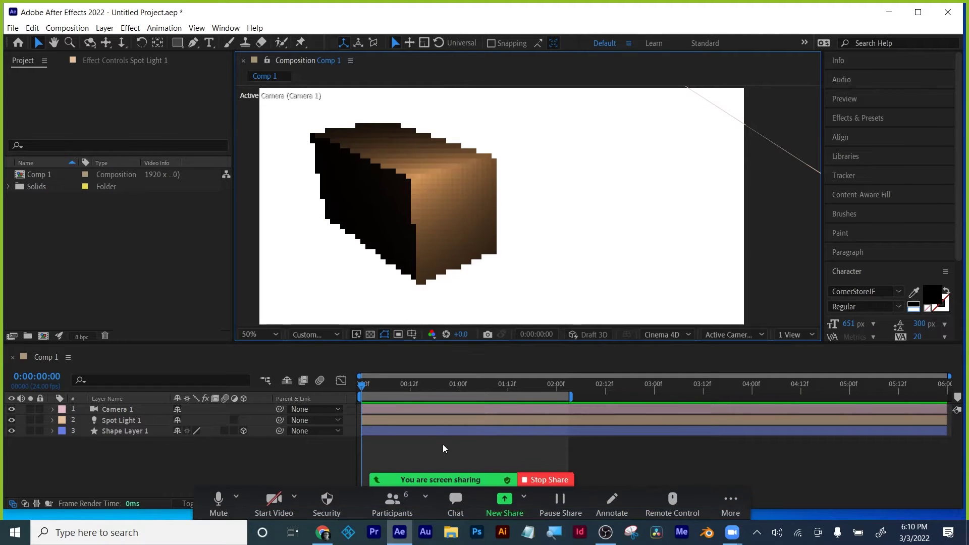
{"action": "left_click", "coordinate": [392, 179]}
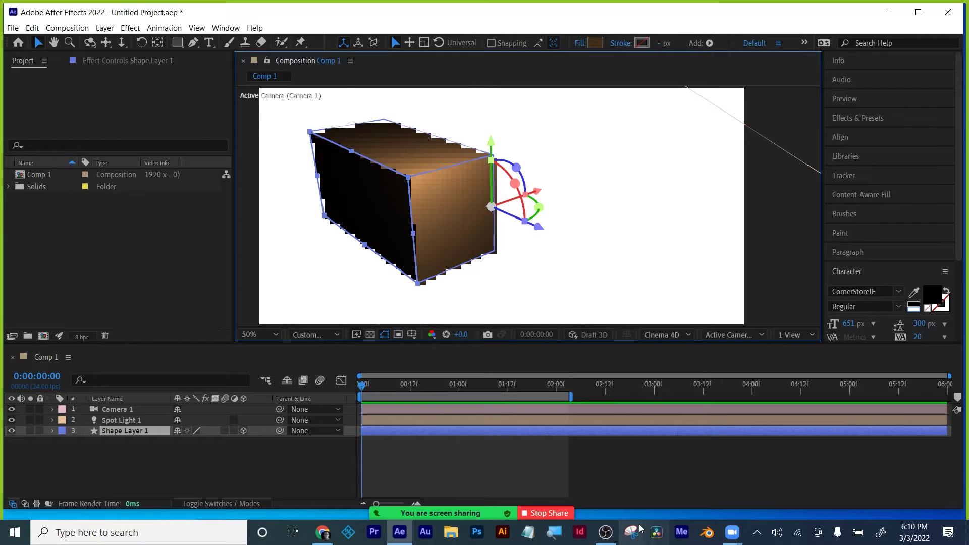
{"action": "left_click", "coordinate": [606, 534]}
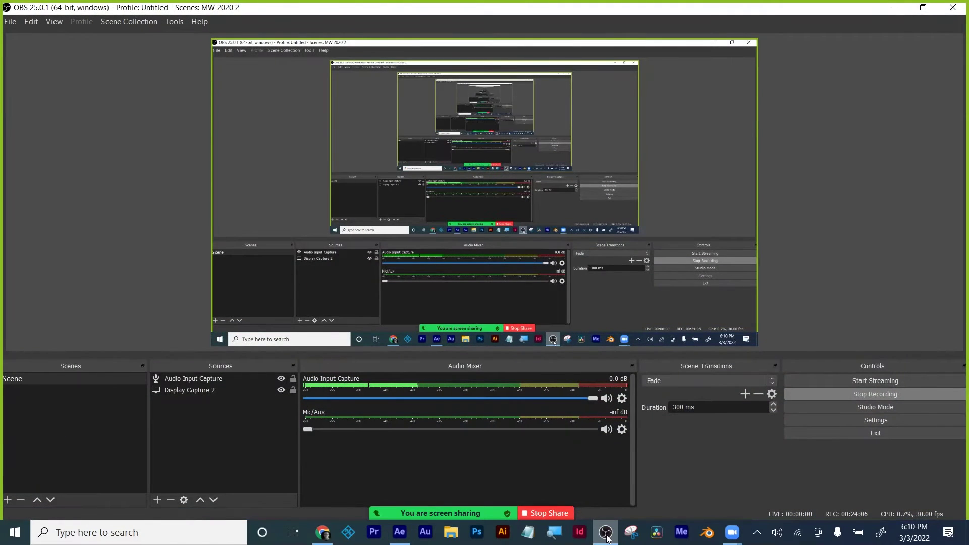
{"action": "key", "text": "alt+Tab"}
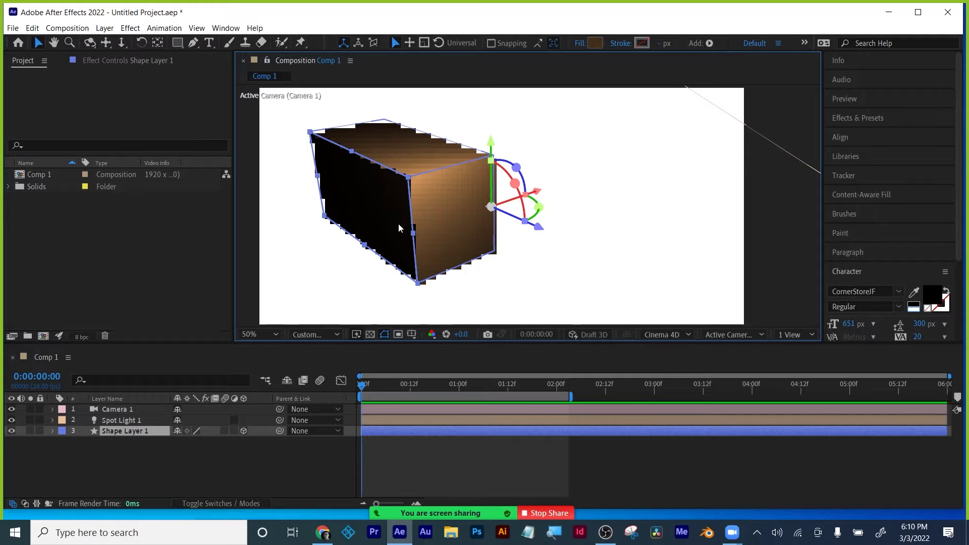
Step: Change Shape Layer 1's fill to a lighter tan brown and select Spot Light 1
{"action": "left_click", "coordinate": [437, 207]}
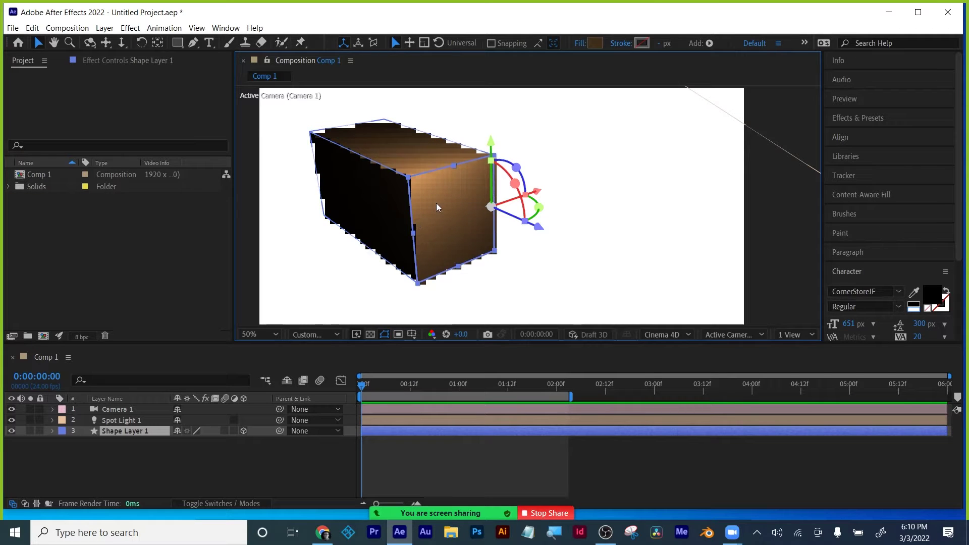
{"action": "left_click", "coordinate": [595, 44]}
{"action": "left_click", "coordinate": [504, 389]}
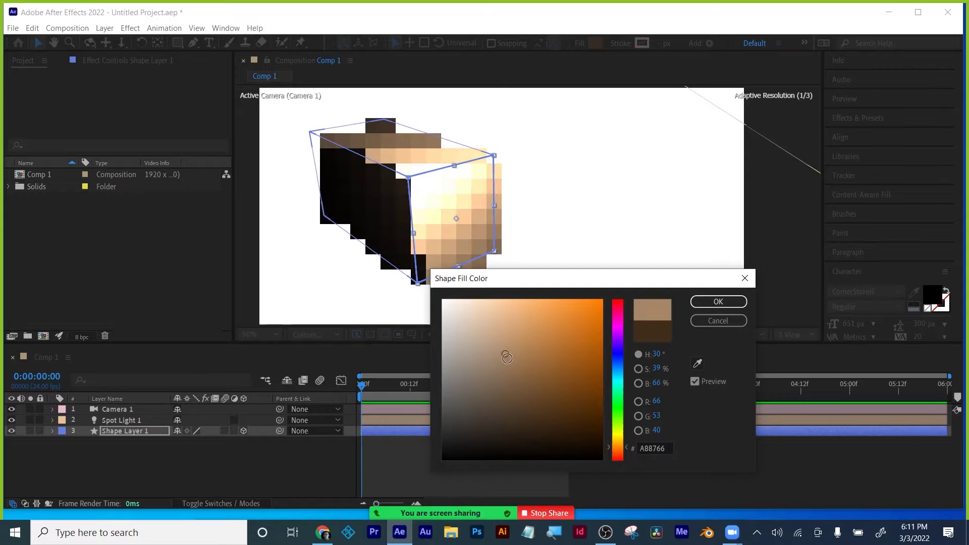
{"action": "left_click", "coordinate": [518, 365]}
{"action": "left_click", "coordinate": [722, 301]}
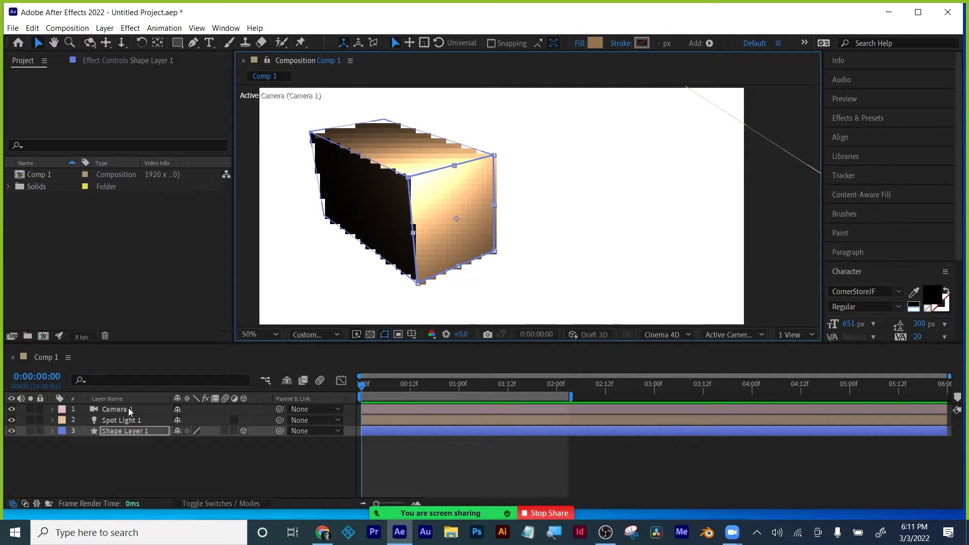
{"action": "left_click", "coordinate": [119, 419]}
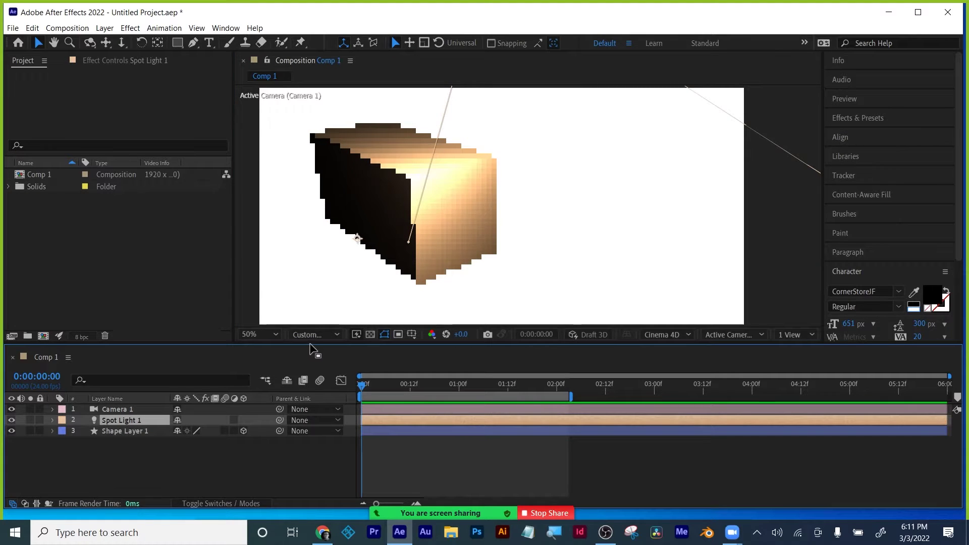
Step: Enlarge the composition viewer, inspect the scene in the four-view layout, and return to a single view
{"action": "left_click_drag", "start_coordinate": [309, 345], "coordinate": [310, 385]}
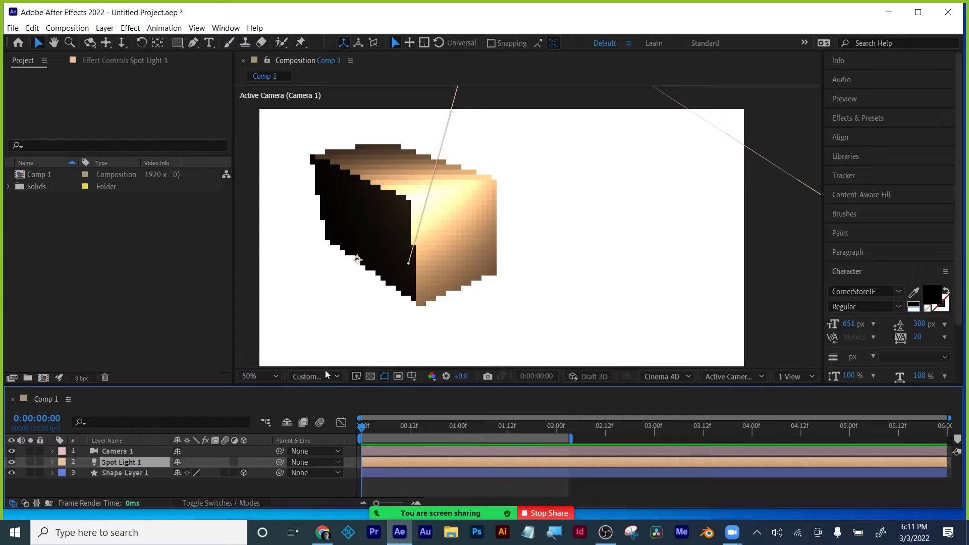
{"action": "left_click", "coordinate": [797, 378]}
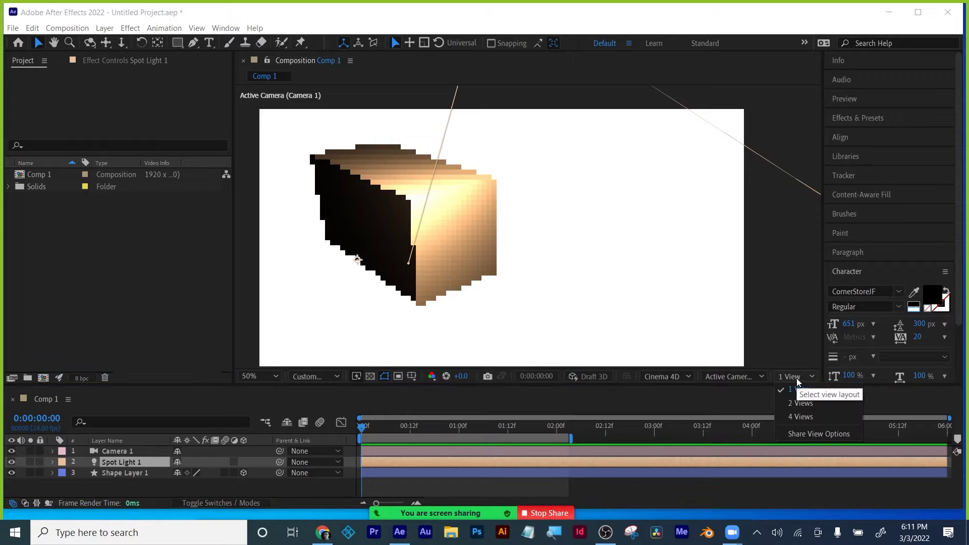
{"action": "left_click", "coordinate": [805, 417]}
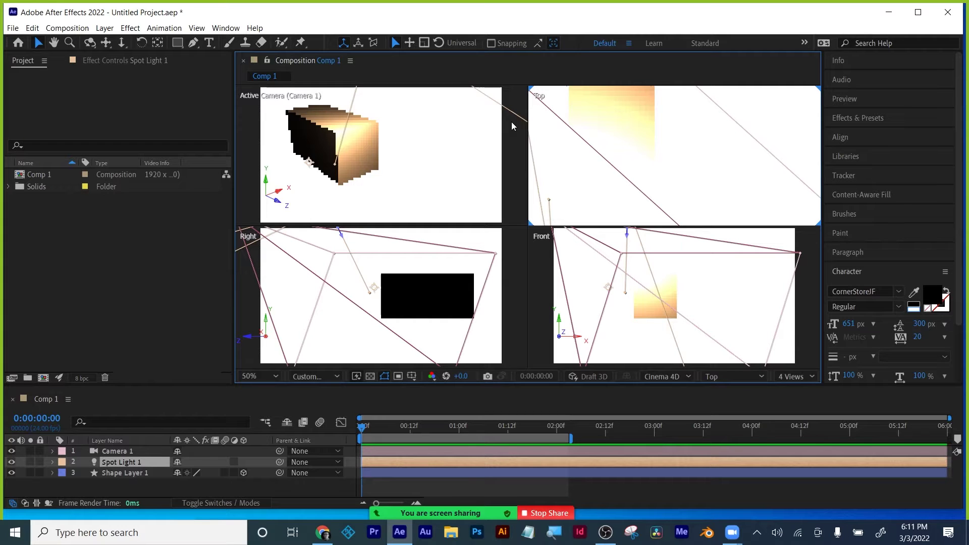
{"action": "left_click", "coordinate": [811, 377]}
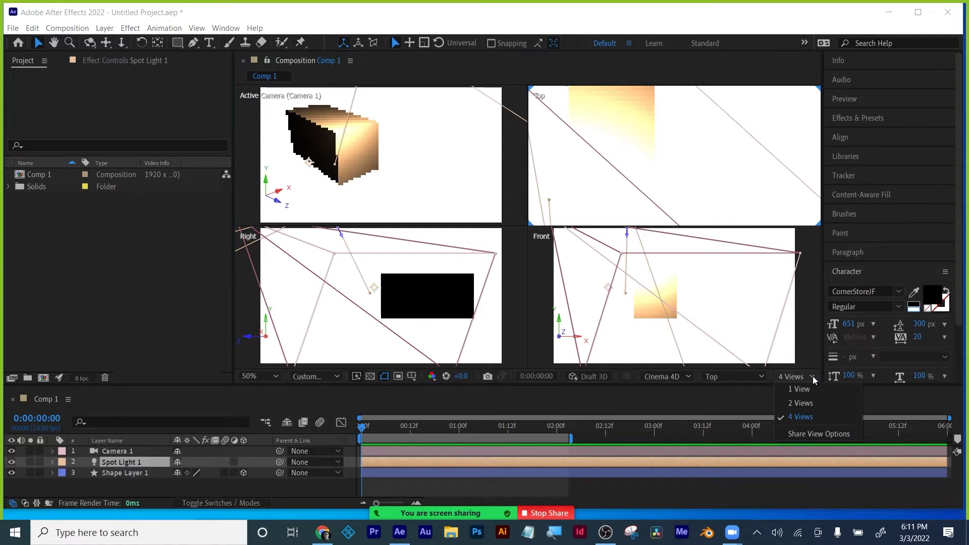
{"action": "left_click", "coordinate": [809, 389]}
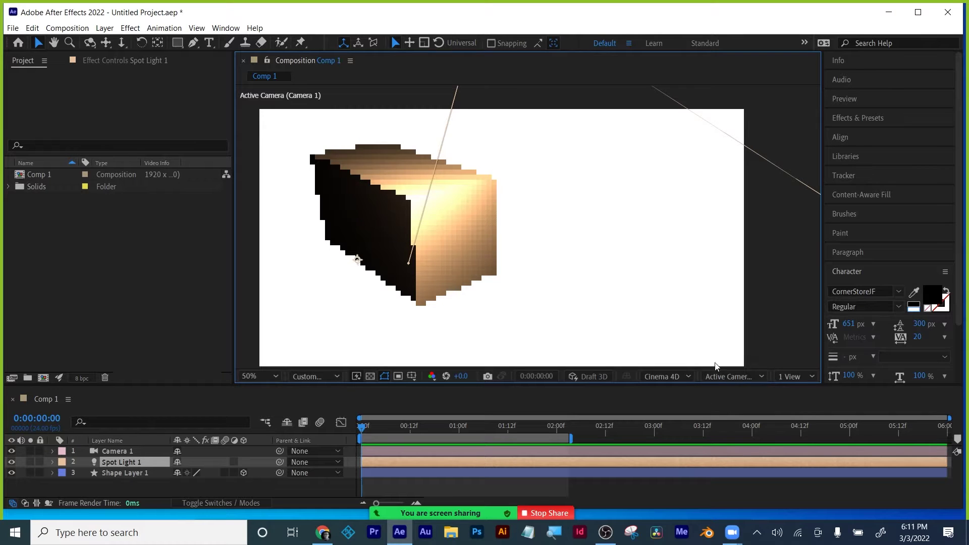
Step: In the Top view, move Spot Light 1 along its own axes until it sits over the box
{"action": "left_click", "coordinate": [732, 378]}
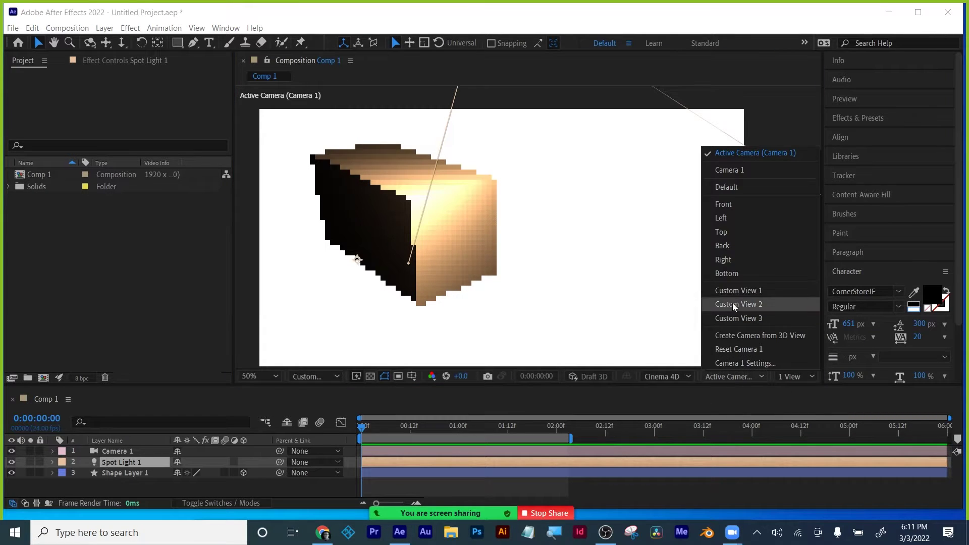
{"action": "left_click", "coordinate": [734, 232]}
{"action": "key", "text": "comma"}
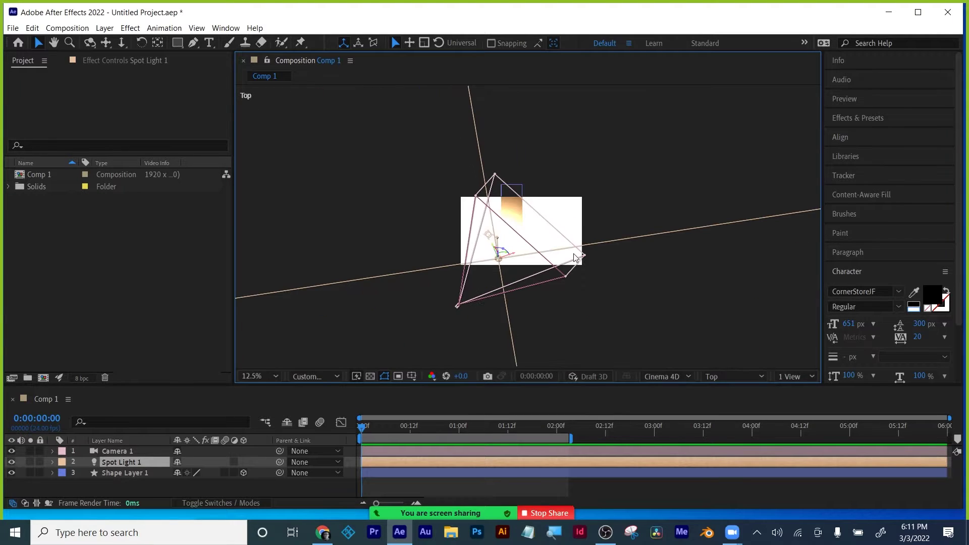
{"action": "left_click", "coordinate": [120, 465]}
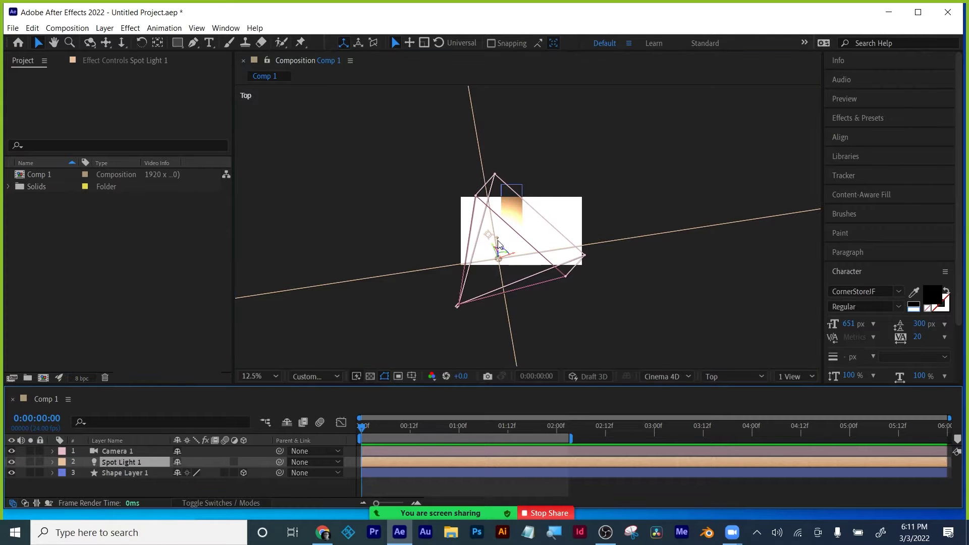
{"action": "key", "text": "period"}
{"action": "key", "text": "period"}
{"action": "key", "text": "period"}
{"action": "key", "text": "comma"}
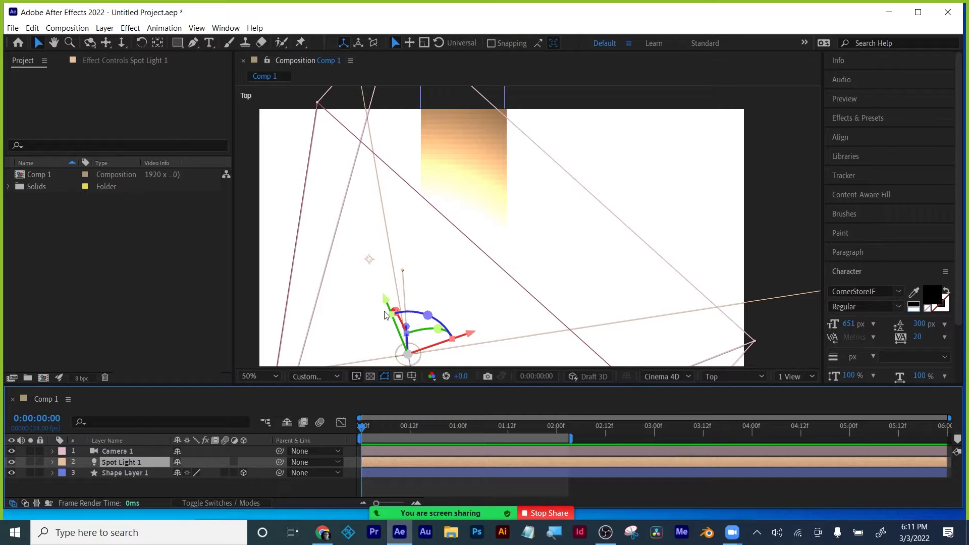
{"action": "left_click_drag", "start_coordinate": [389, 304], "coordinate": [363, 150]}
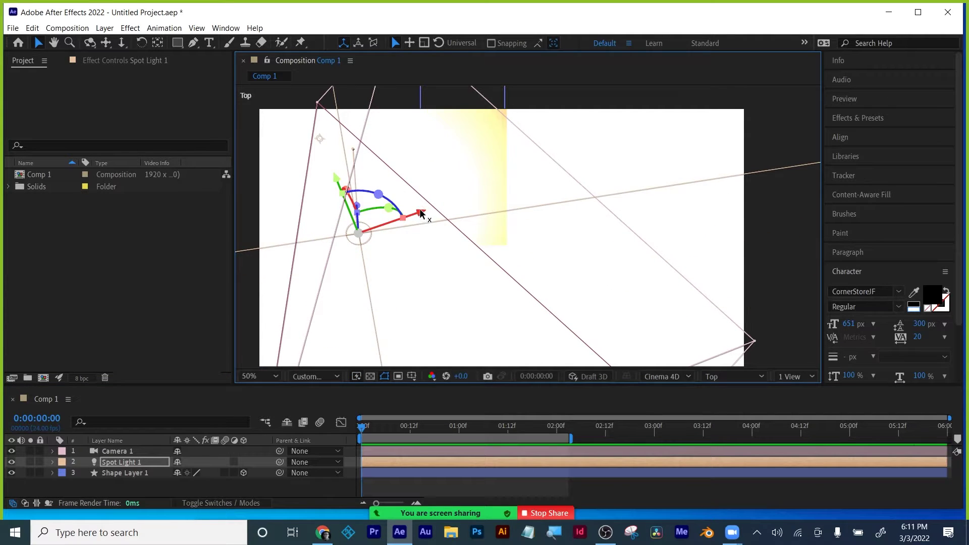
{"action": "left_click_drag", "start_coordinate": [421, 214], "coordinate": [532, 182]}
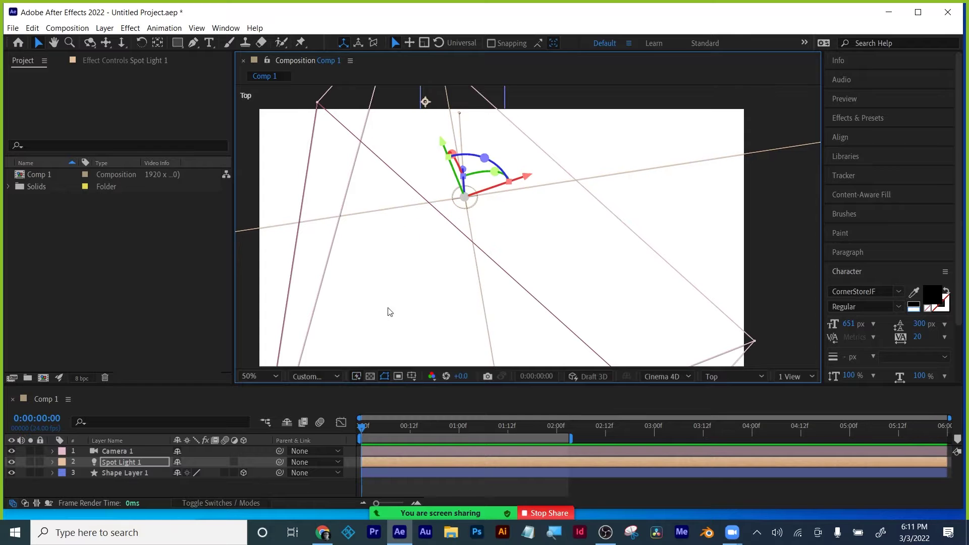
Step: Reduce Spot Light 1's intensity to 200% in its Light Options
{"action": "left_click", "coordinate": [52, 462]}
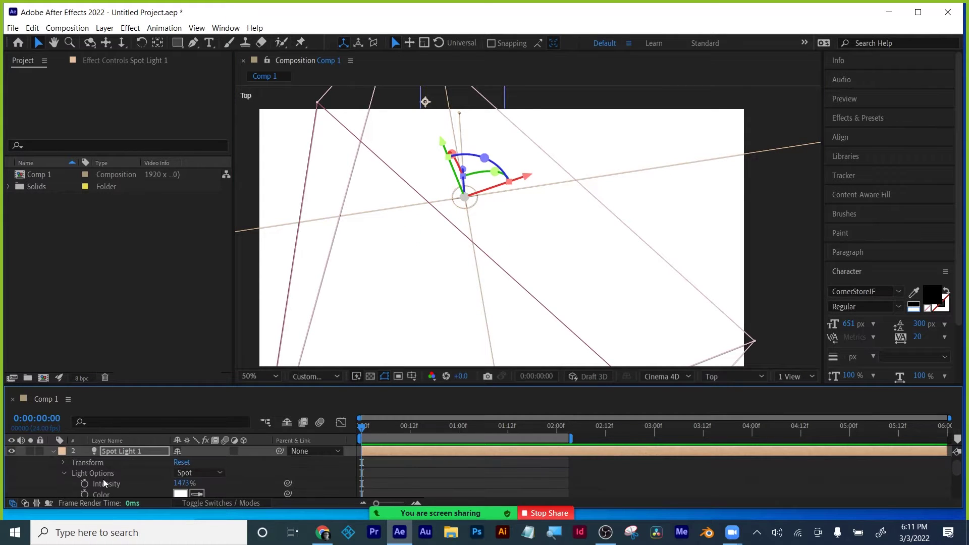
{"action": "left_click", "coordinate": [181, 483]}
{"action": "type", "text": "1350"}
{"action": "key", "text": "Return"}
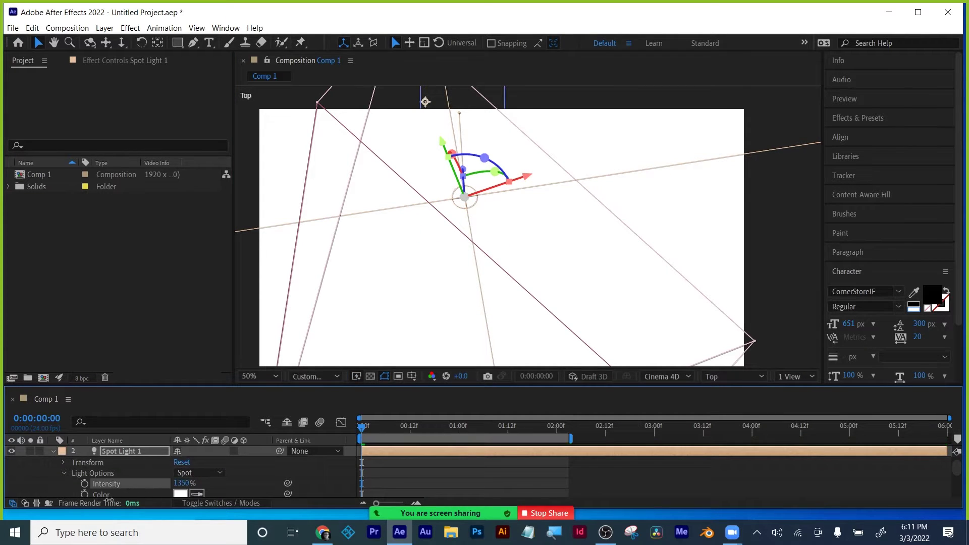
{"action": "left_click_drag", "start_coordinate": [108, 500], "coordinate": [79, 501]}
{"action": "left_click_drag", "start_coordinate": [2, 454], "coordinate": [60, 475]}
{"action": "left_click_drag", "start_coordinate": [2, 439], "coordinate": [195, 479]}
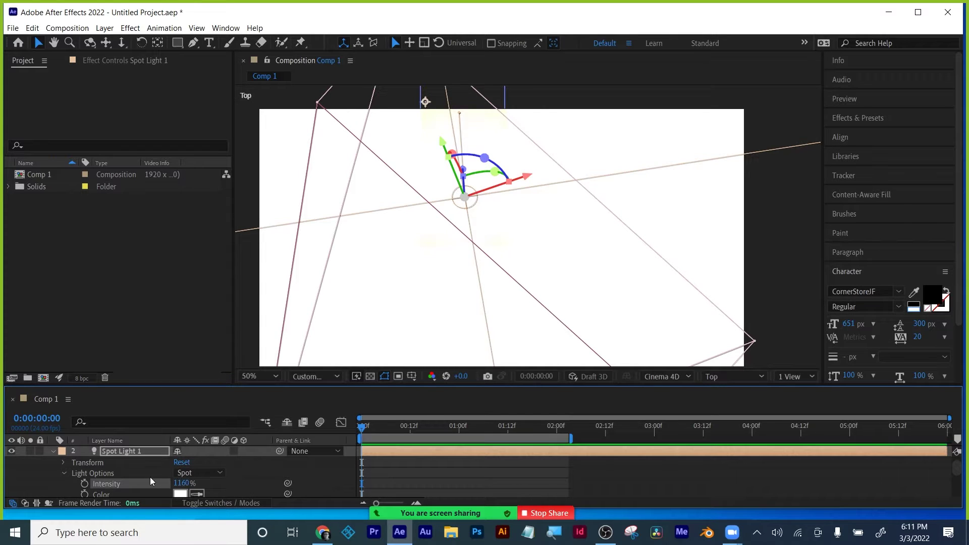
{"action": "left_click", "coordinate": [195, 481]}
{"action": "type", "text": "200"}
{"action": "key", "text": "Return"}
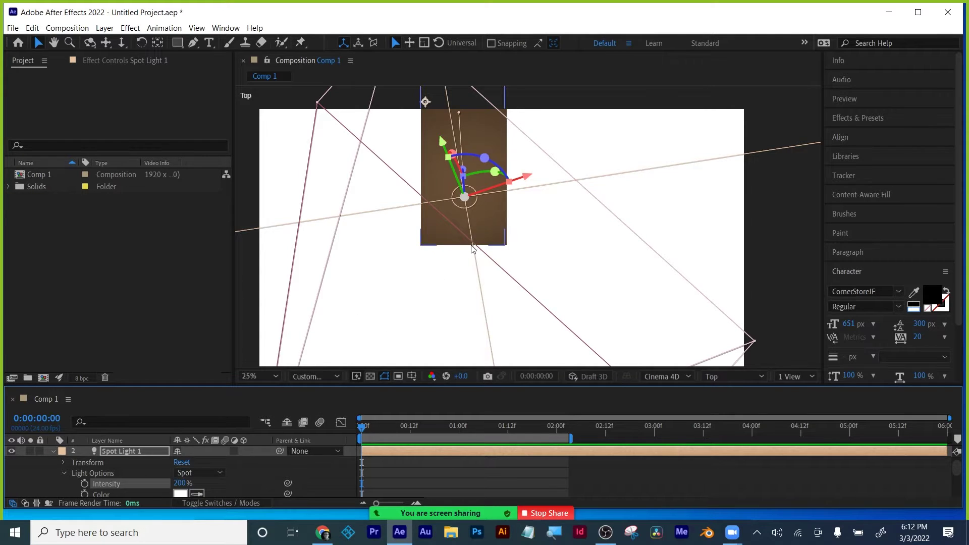
Step: In the Right view, move Spot Light 1's point of interest to the box's lower front corner so the light aims downward
{"action": "scroll", "coordinate": [535, 229], "scroll_direction": "down", "scroll_amount": 2}
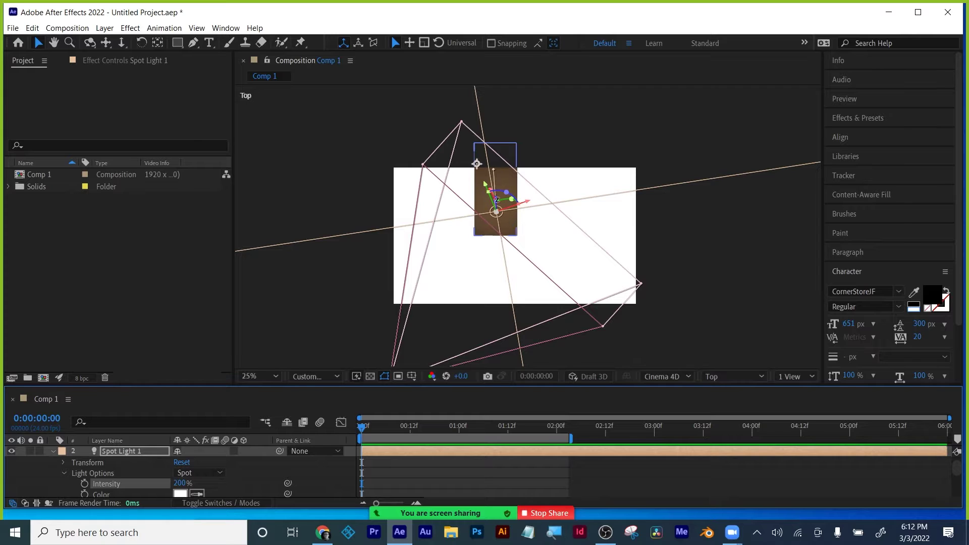
{"action": "left_click", "coordinate": [731, 377]}
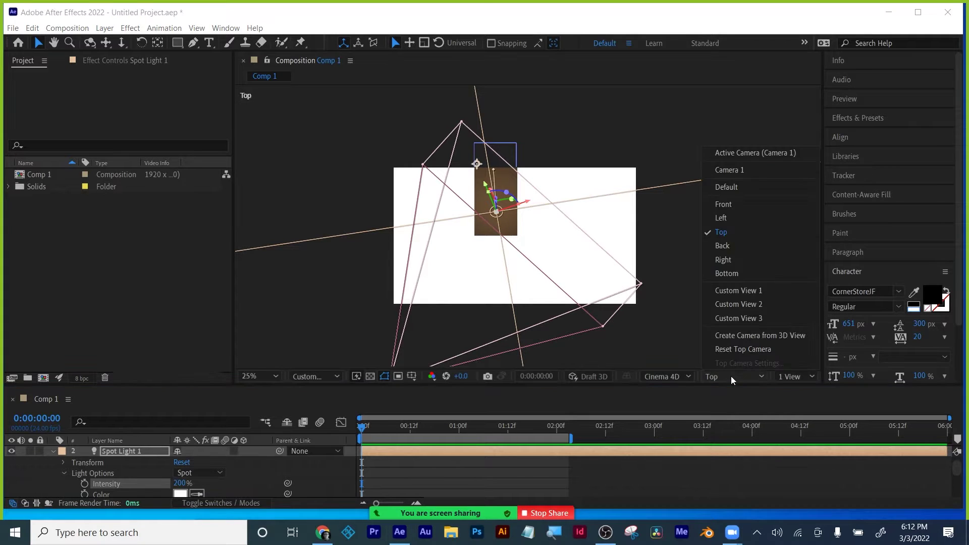
{"action": "left_click", "coordinate": [723, 260]}
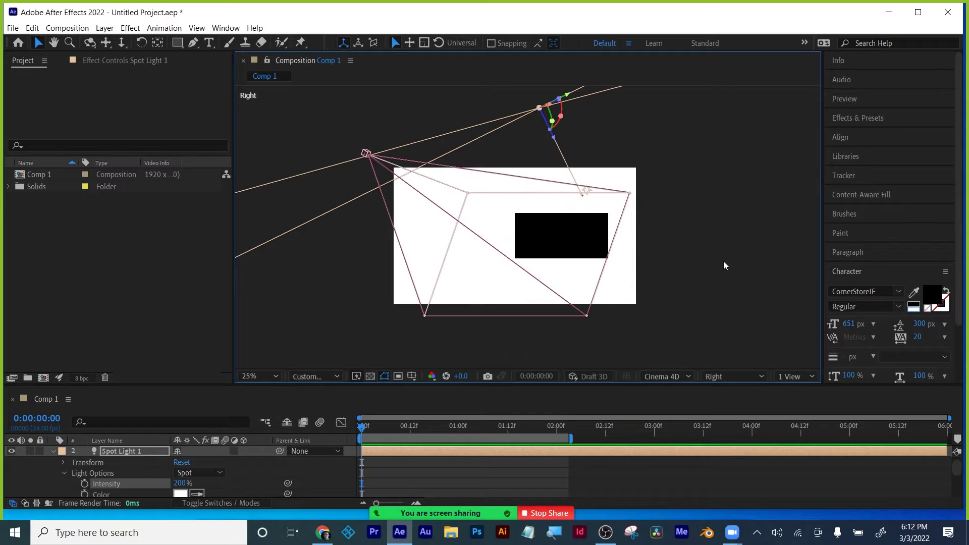
{"action": "left_click", "coordinate": [584, 203]}
{"action": "left_click", "coordinate": [537, 110]}
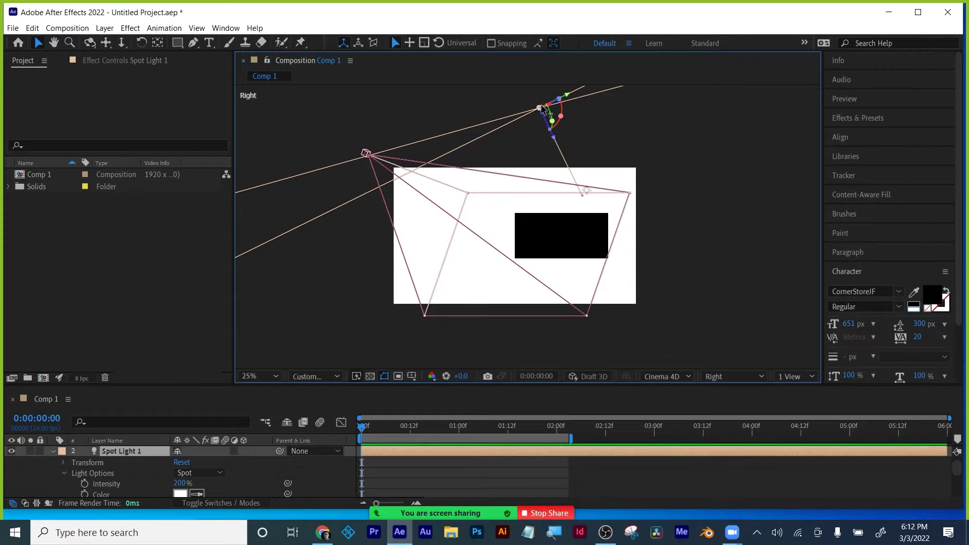
{"action": "left_click", "coordinate": [583, 202]}
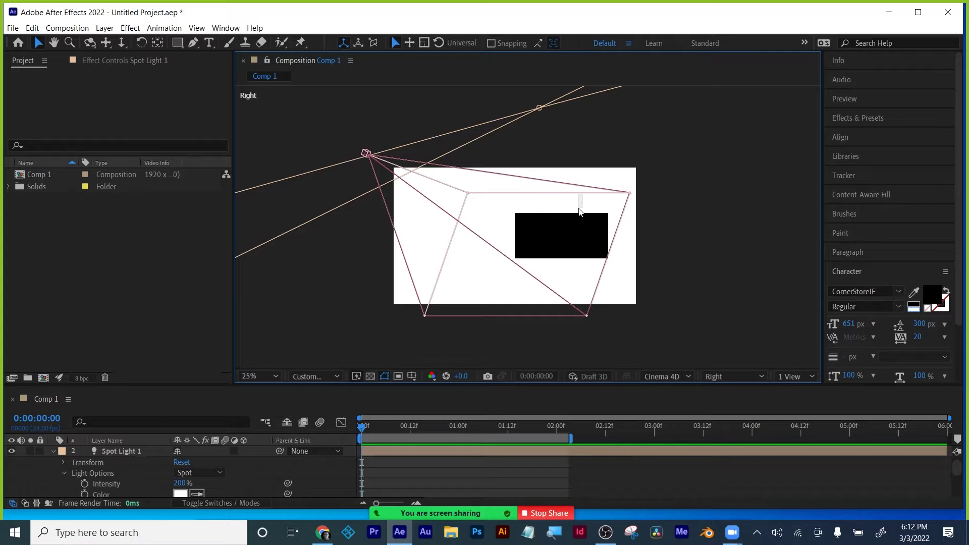
{"action": "left_click", "coordinate": [555, 132]}
{"action": "left_click_drag", "start_coordinate": [587, 194], "coordinate": [517, 263]}
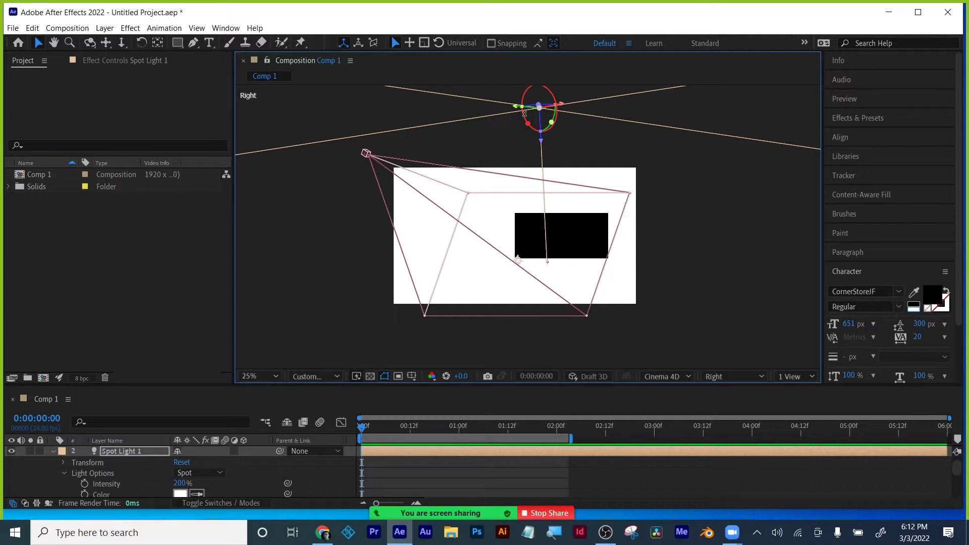
Step: Look through Camera 1 and change Spot Light 1's color to a fully saturated blue, hue 236°
{"action": "left_click", "coordinate": [715, 375]}
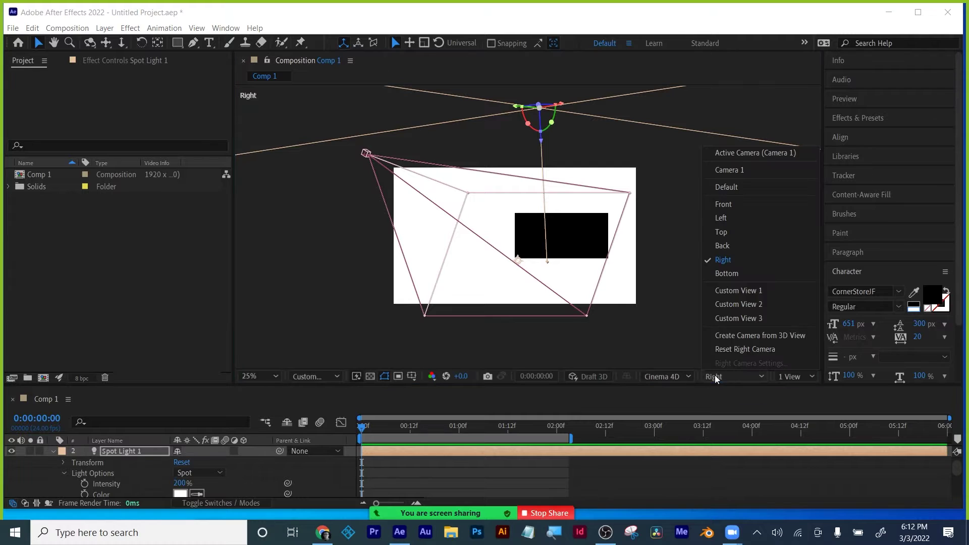
{"action": "left_click", "coordinate": [731, 170]}
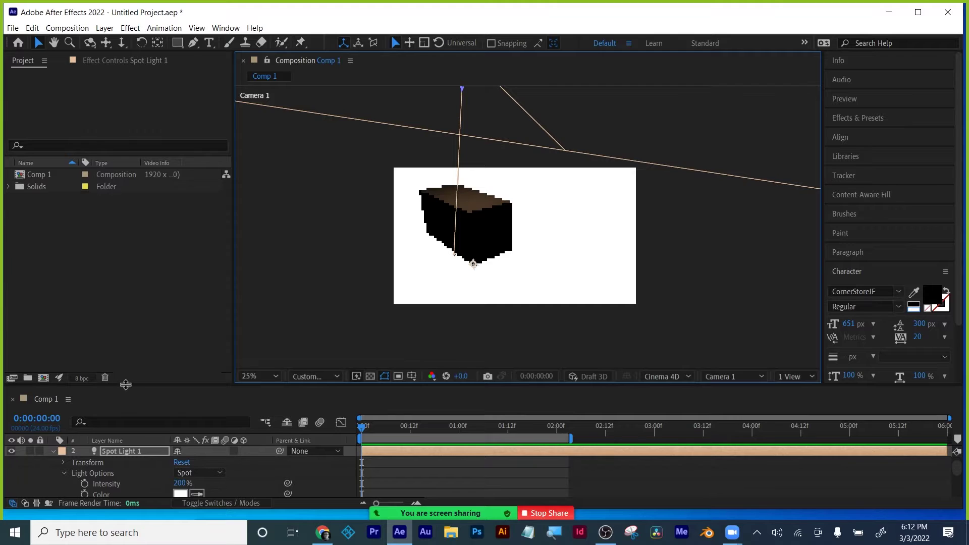
{"action": "left_click_drag", "start_coordinate": [126, 385], "coordinate": [126, 309]}
{"action": "left_click", "coordinate": [181, 419]}
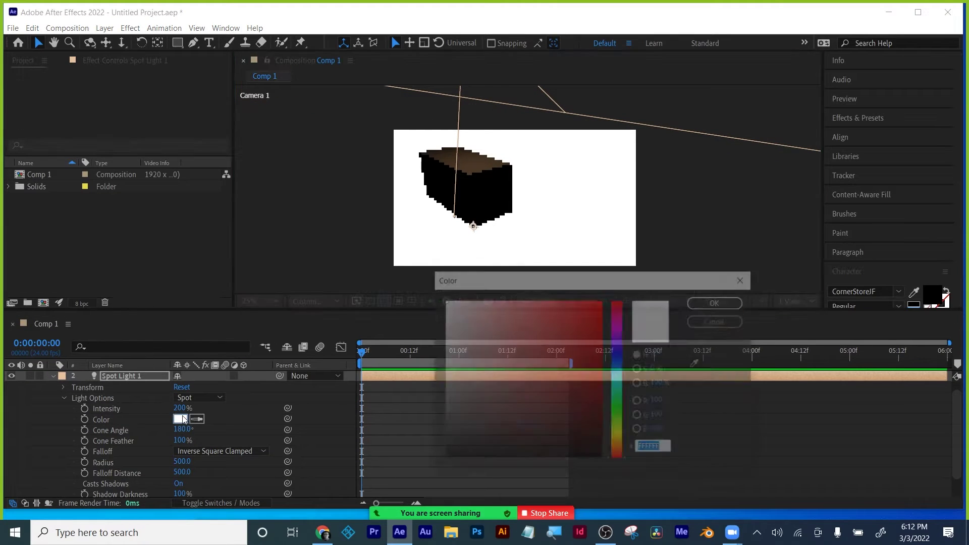
{"action": "left_click", "coordinate": [617, 355]}
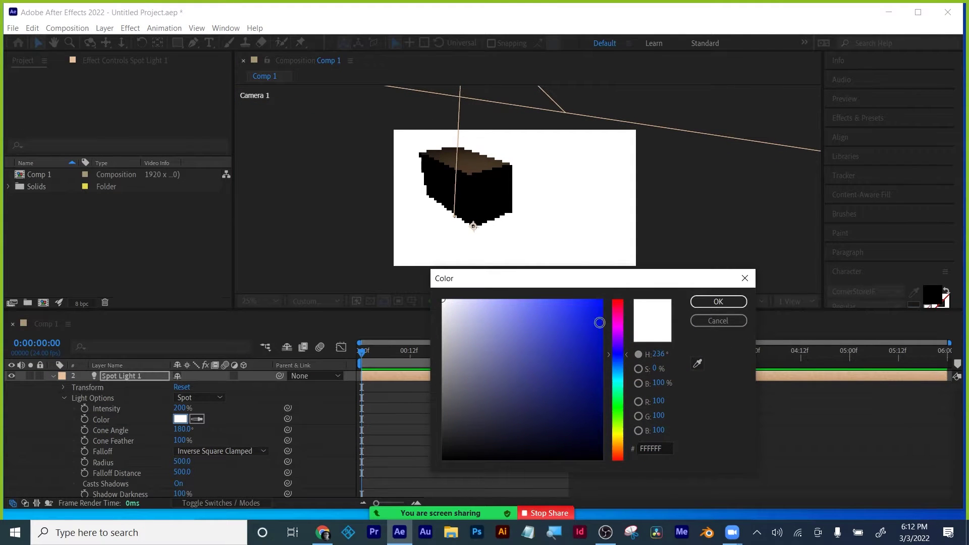
{"action": "left_click_drag", "start_coordinate": [600, 323], "coordinate": [603, 300]}
{"action": "left_click", "coordinate": [719, 301]}
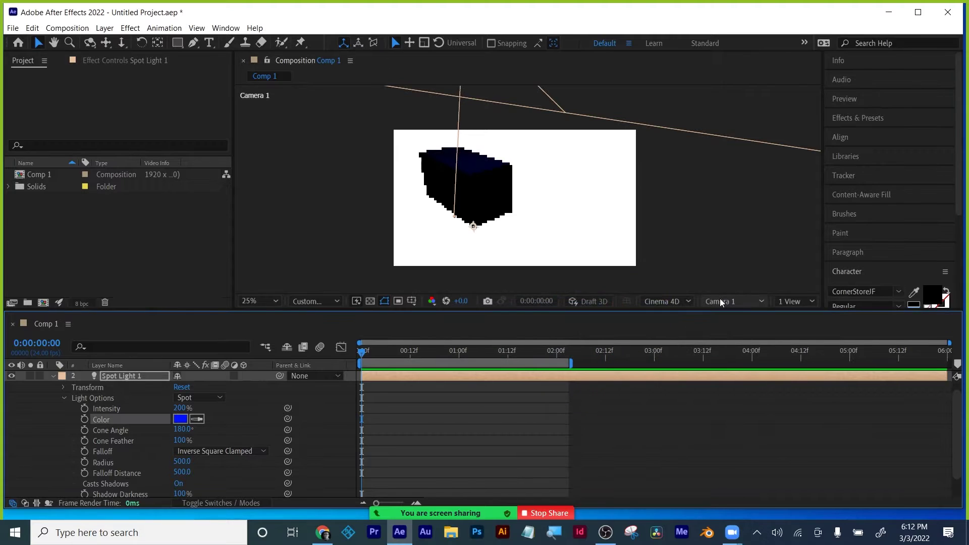
Step: Inspect the lit box up close through Camera 1, deselect the light and collapse Spot Light 1's properties
{"action": "scroll", "coordinate": [522, 229], "scroll_direction": "up", "scroll_amount": 2}
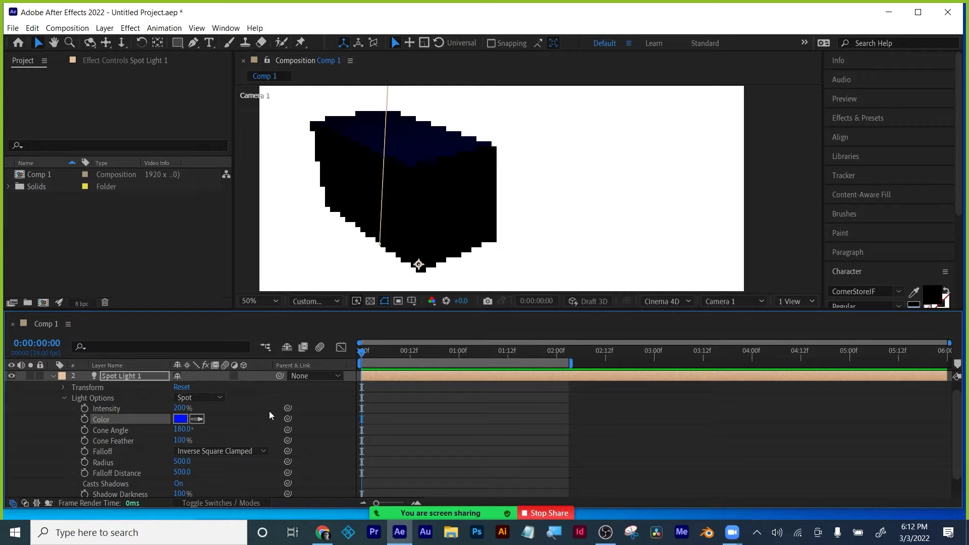
{"action": "left_click", "coordinate": [425, 426]}
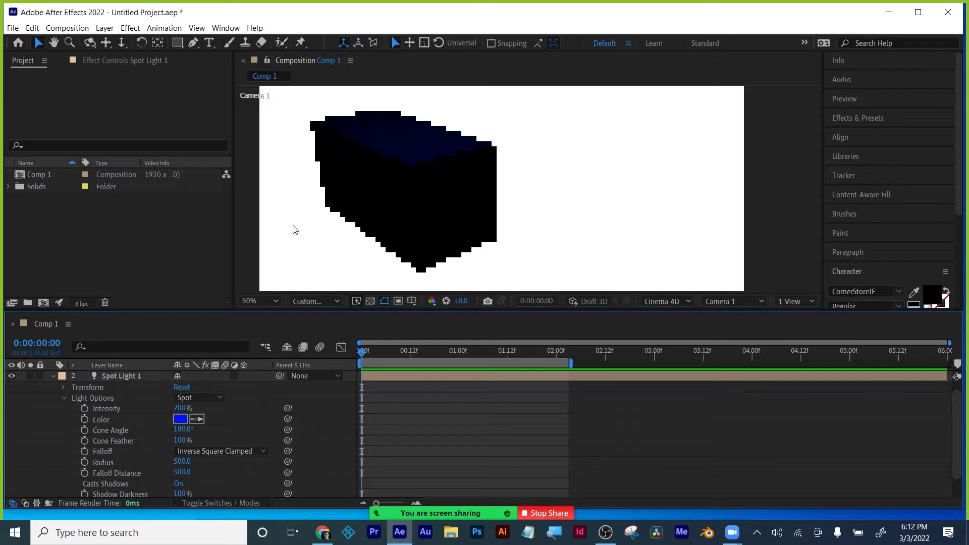
{"action": "scroll", "coordinate": [61, 399], "scroll_direction": "up", "scroll_amount": 1}
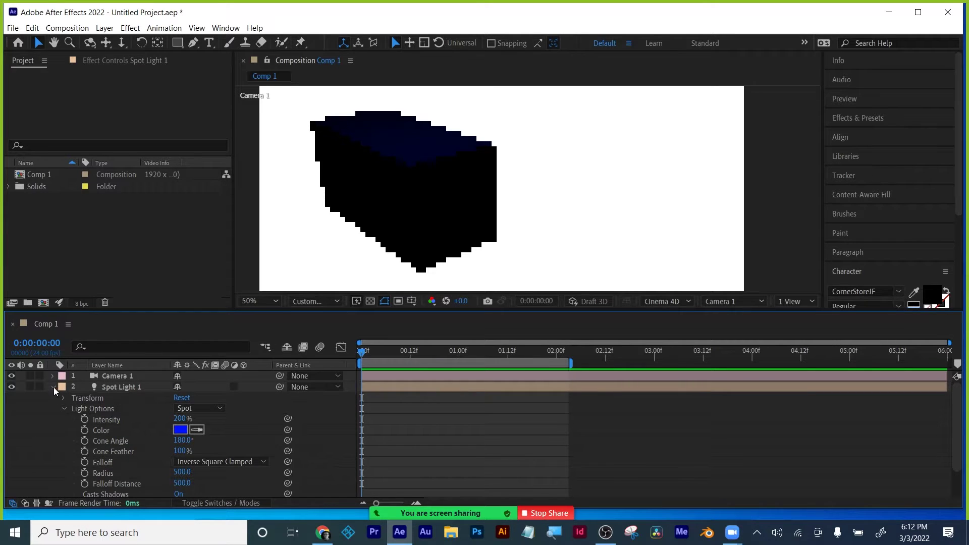
{"action": "left_click", "coordinate": [53, 388]}
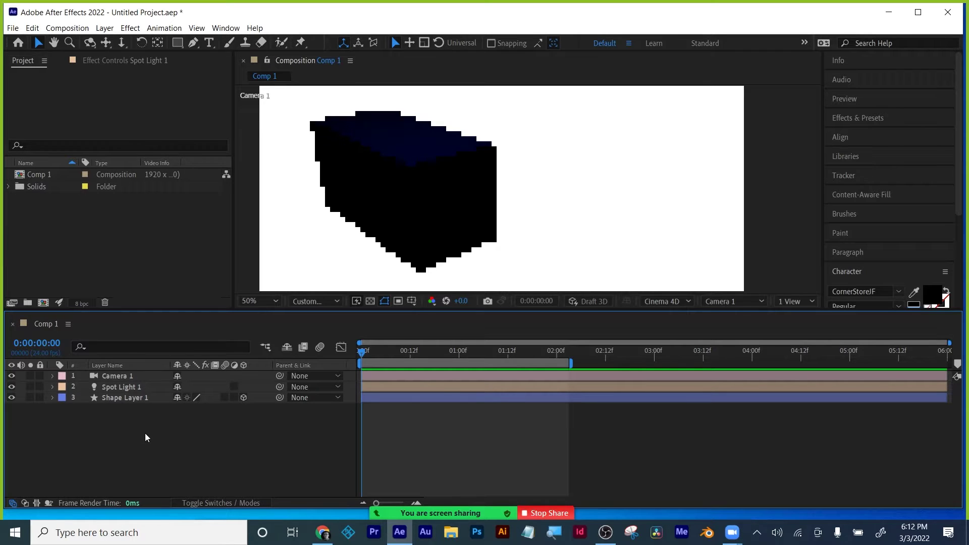
Step: Select Spot Light 1 and shift it slightly toward the rear of the box in the Top view
{"action": "left_click", "coordinate": [124, 398]}
{"action": "left_click", "coordinate": [120, 388]}
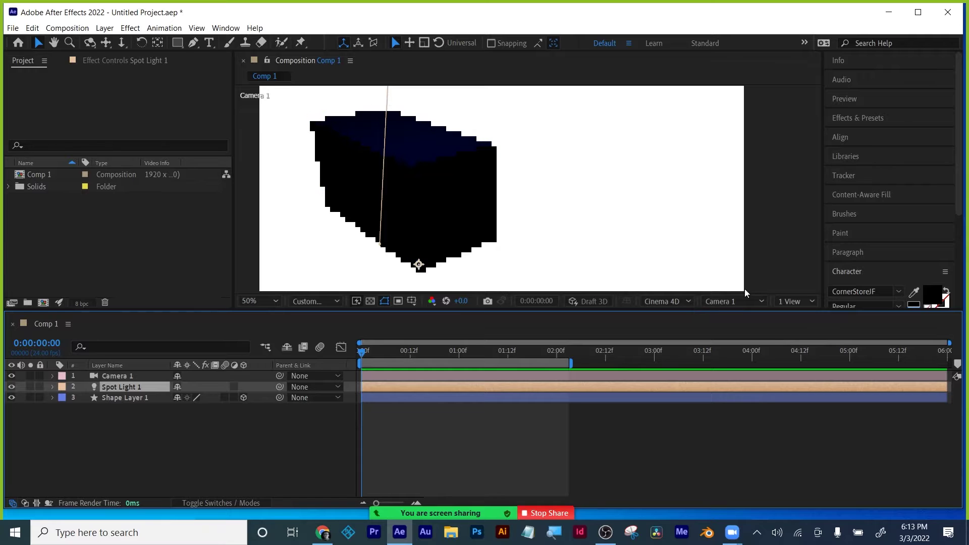
{"action": "left_click", "coordinate": [730, 302]}
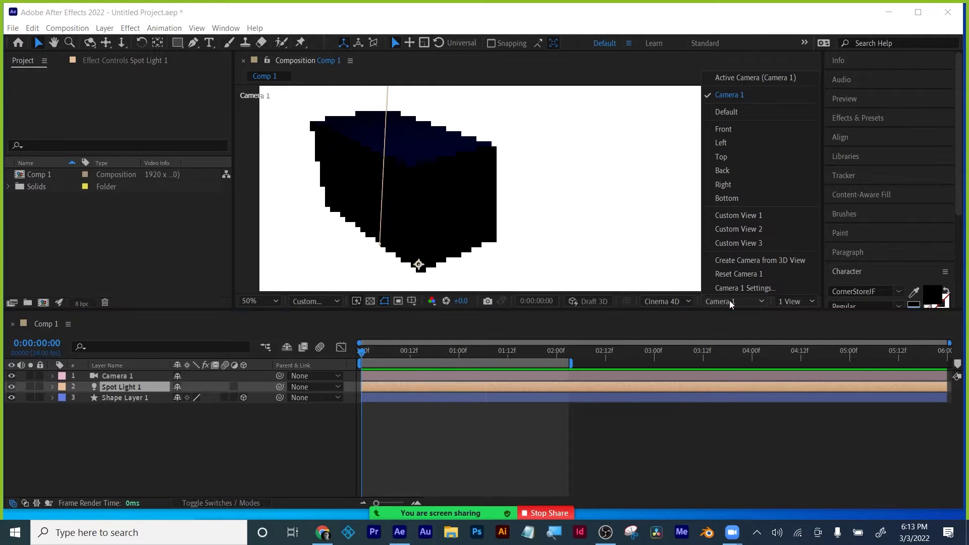
{"action": "left_click", "coordinate": [723, 157]}
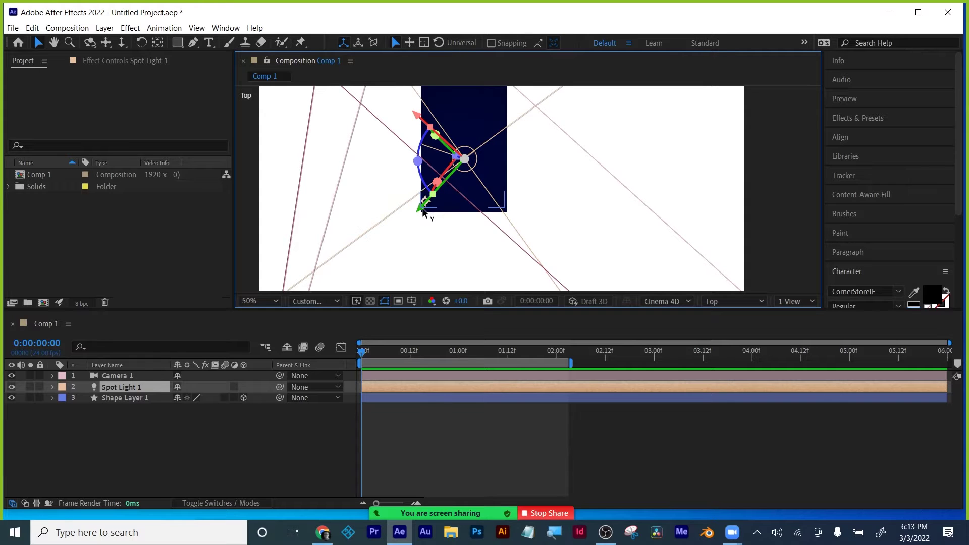
{"action": "left_click_drag", "start_coordinate": [430, 213], "coordinate": [437, 189]}
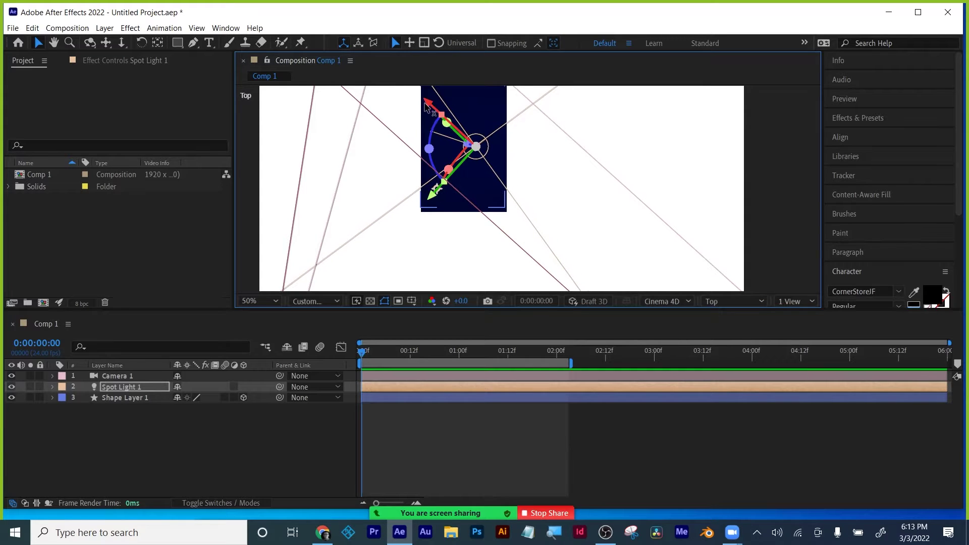
{"action": "left_click_drag", "start_coordinate": [484, 151], "coordinate": [465, 134]}
{"action": "key", "text": "comma"}
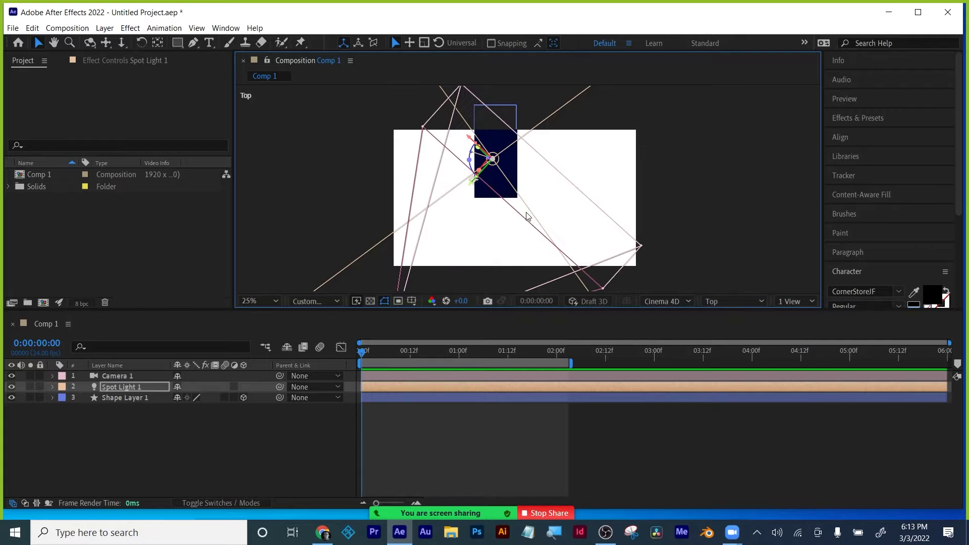
Step: Nudge Spot Light 1 slightly toward the rear in the Top view, check it in the Right view and look through Camera 1
{"action": "left_click_drag", "start_coordinate": [473, 184], "coordinate": [477, 179]}
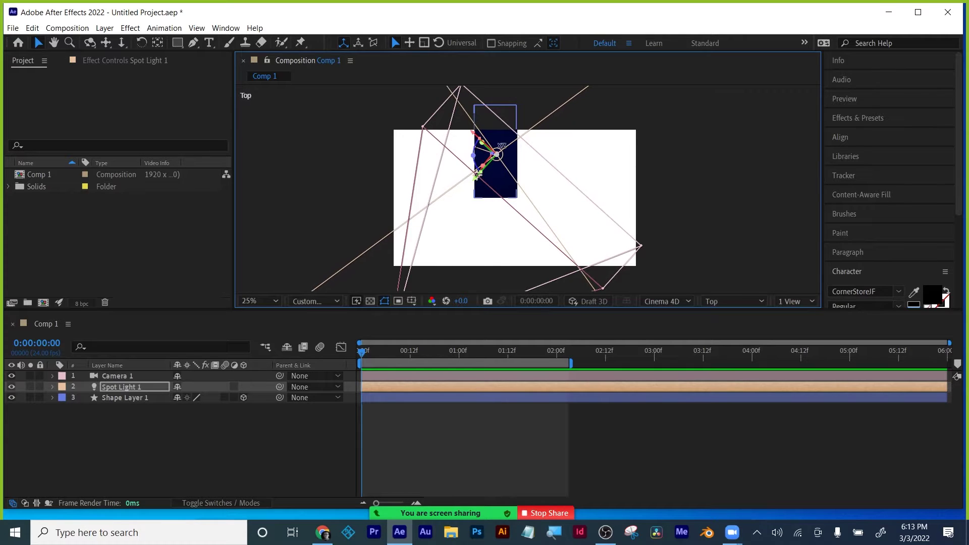
{"action": "left_click", "coordinate": [732, 302]}
{"action": "left_click", "coordinate": [730, 184]}
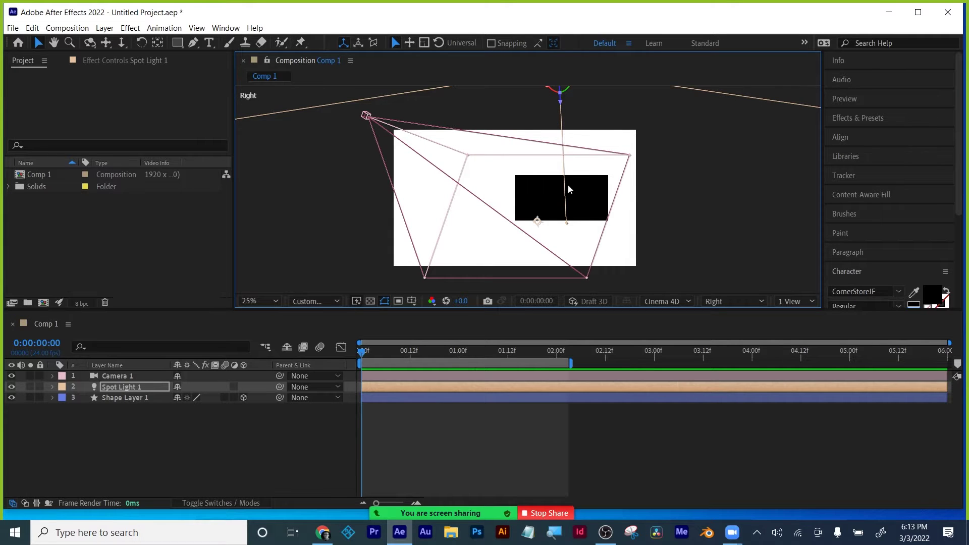
{"action": "left_click", "coordinate": [569, 228]}
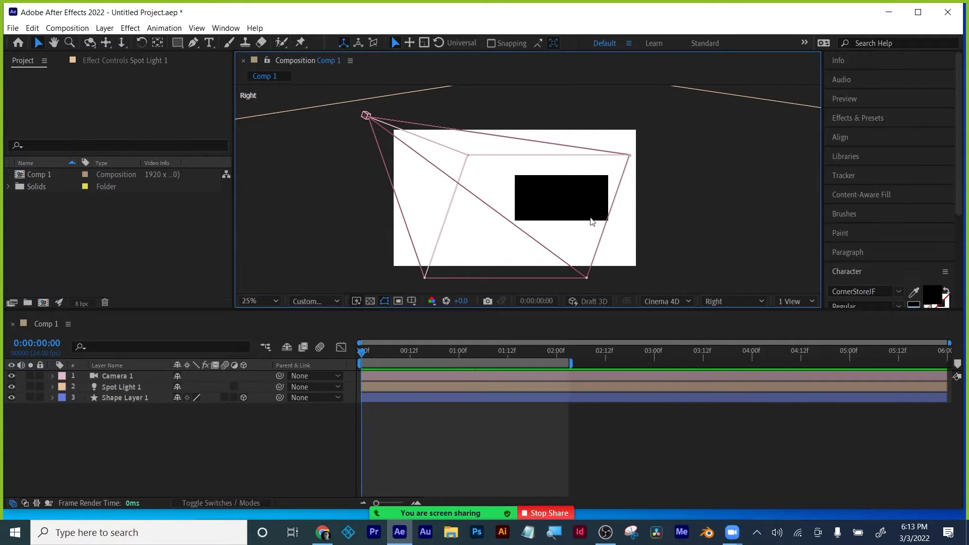
{"action": "left_click", "coordinate": [733, 303]}
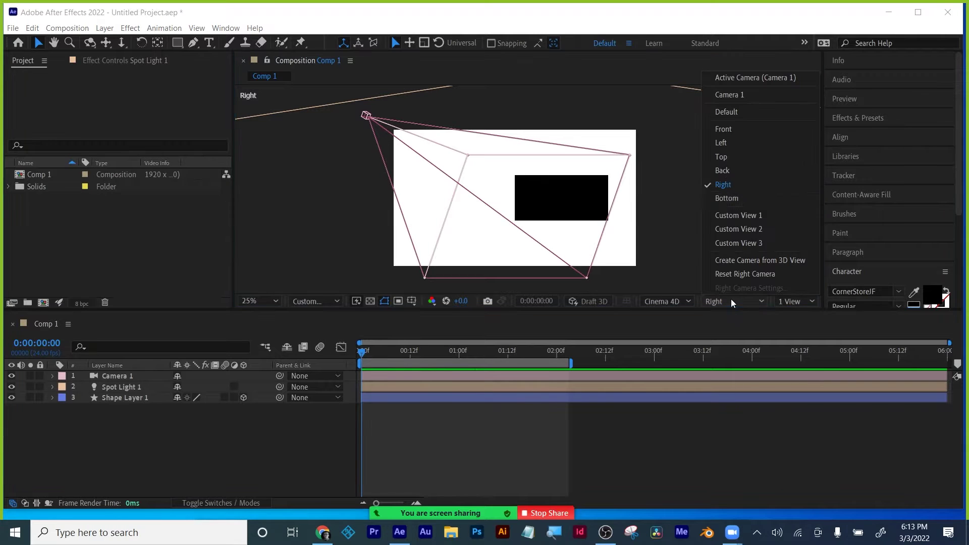
{"action": "left_click", "coordinate": [728, 96]}
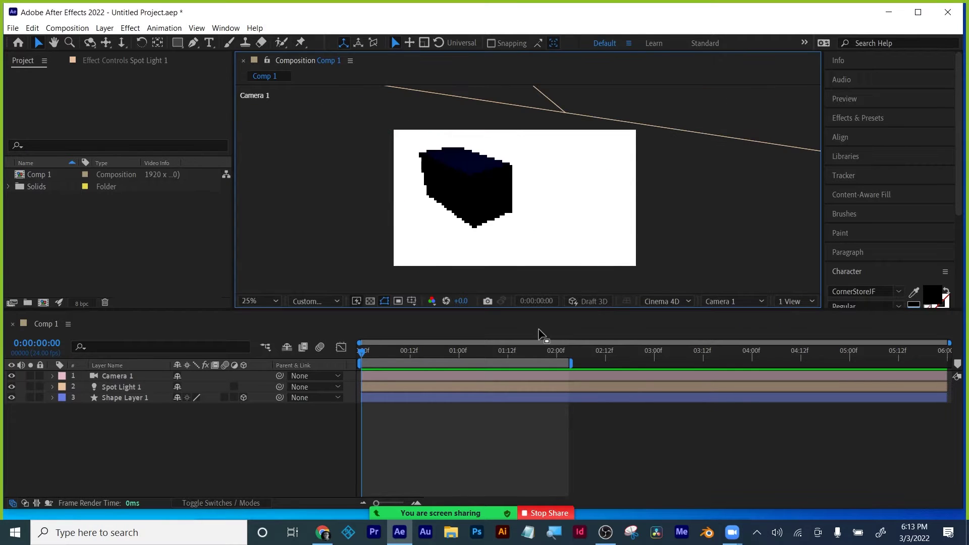
Step: Set Spot Light 1's intensity to 779% and enlarge the composition viewer with the frame fitted to it
{"action": "left_click", "coordinate": [53, 387]}
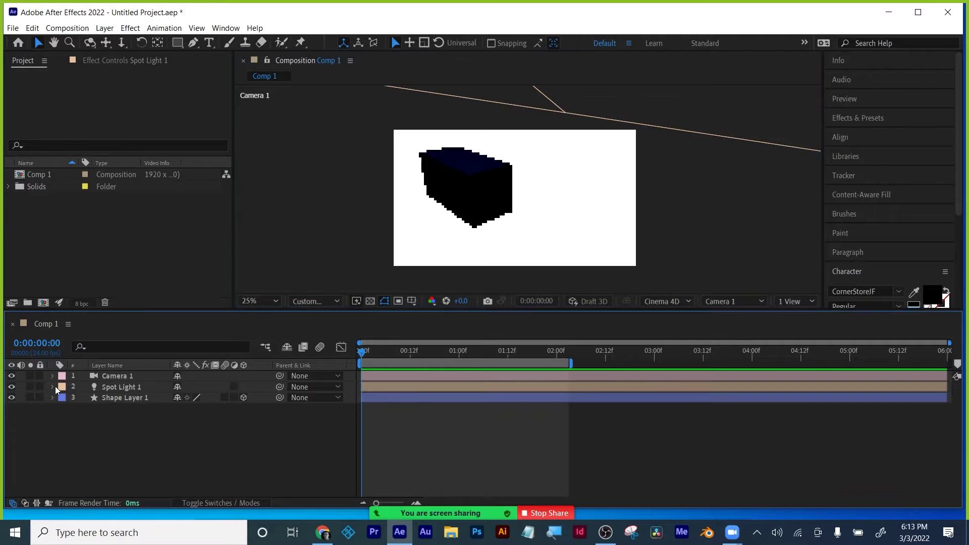
{"action": "left_click_drag", "start_coordinate": [184, 409], "coordinate": [331, 406]}
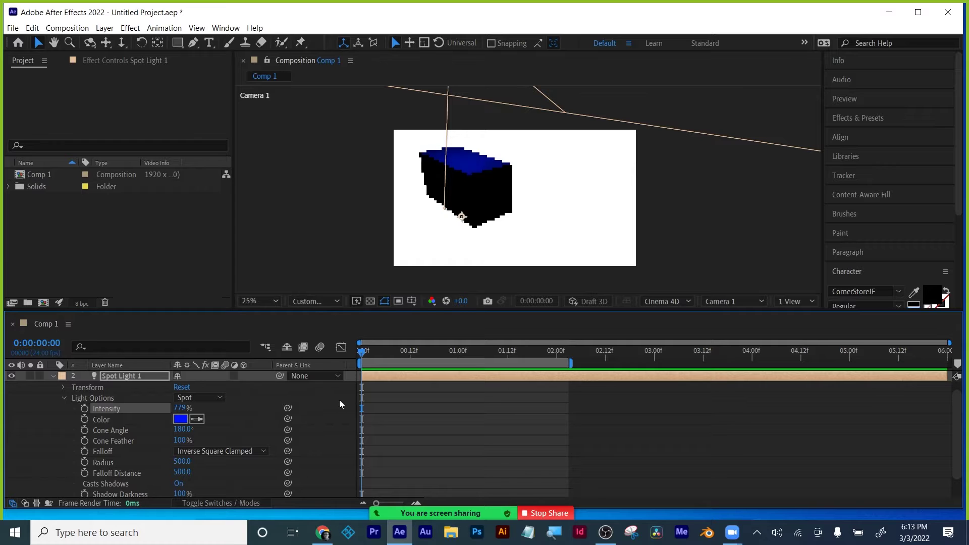
{"action": "left_click_drag", "start_coordinate": [264, 312], "coordinate": [265, 357]}
{"action": "left_click", "coordinate": [257, 342]}
{"action": "left_click", "coordinate": [267, 129]}
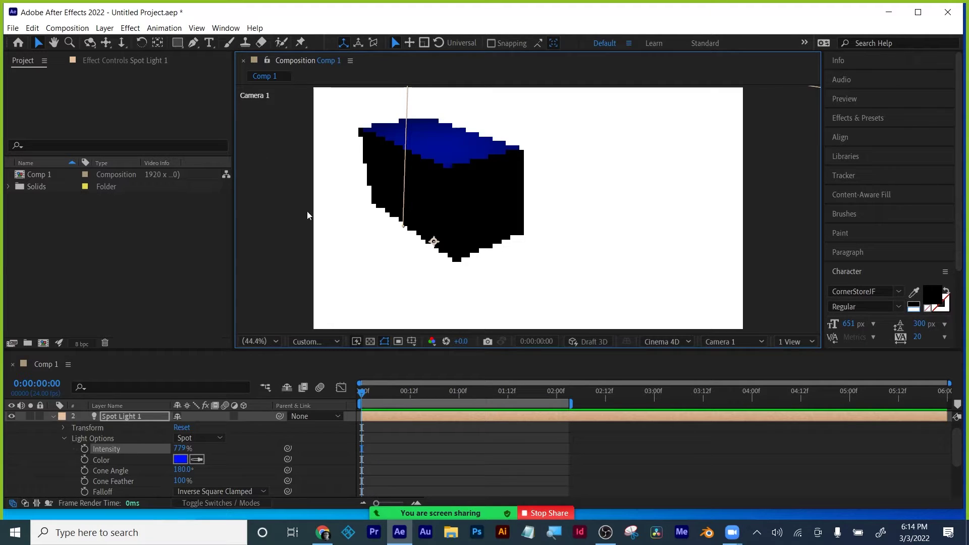
{"action": "left_click", "coordinate": [53, 416]}
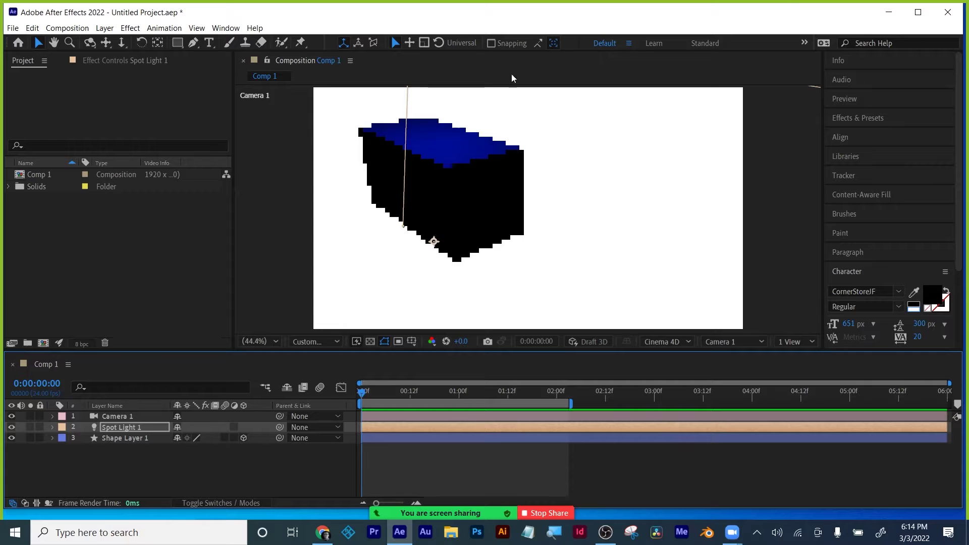
{"action": "left_click", "coordinate": [124, 475]}
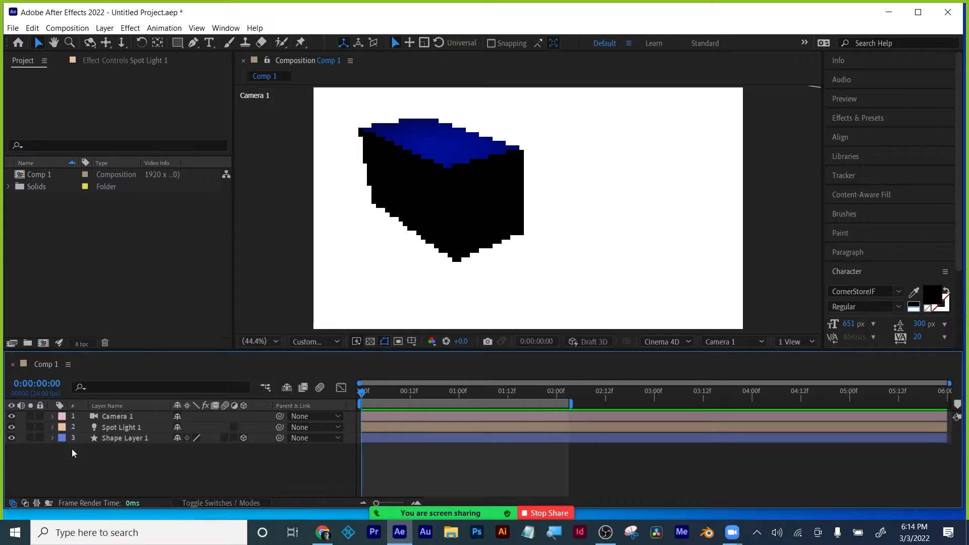
Step: Place the playhead at 0:00:00:13 and extend the end of the work area to just past 5 seconds
{"action": "left_click", "coordinate": [124, 419]}
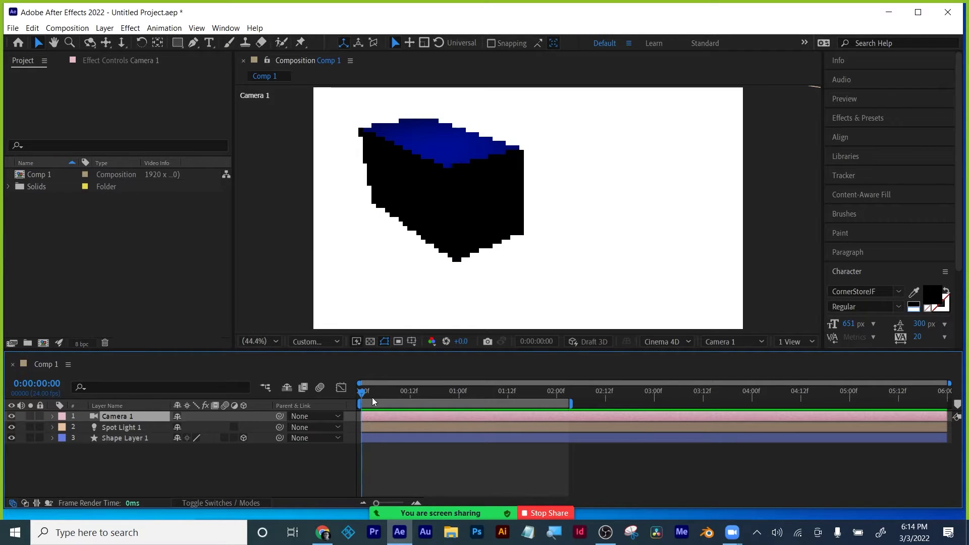
{"action": "left_click_drag", "start_coordinate": [376, 393], "coordinate": [414, 393]}
{"action": "left_click_drag", "start_coordinate": [571, 403], "coordinate": [864, 404]}
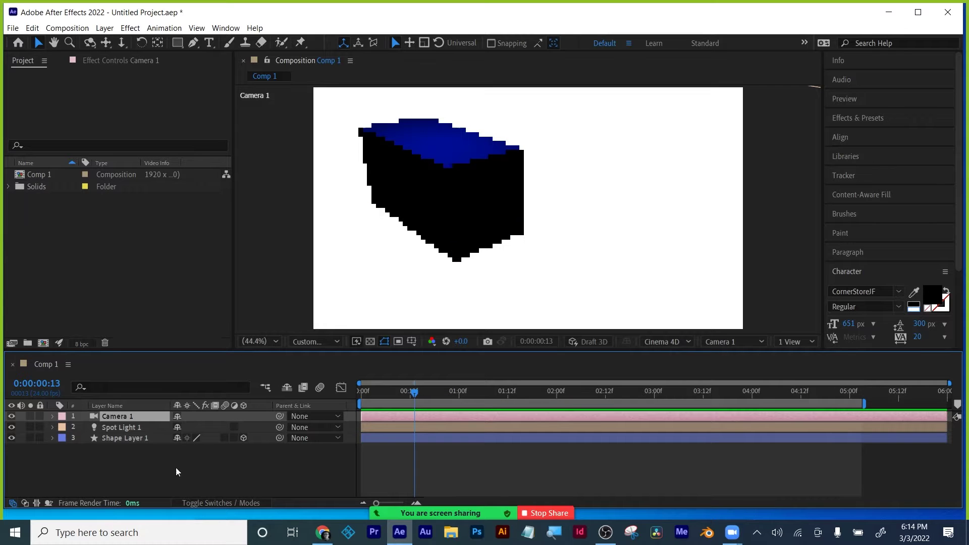
Step: Create a second two-node camera named Camera 2 with the 135mm preset
{"action": "left_click", "coordinate": [105, 28]}
{"action": "mouse_move", "coordinate": [119, 41]}
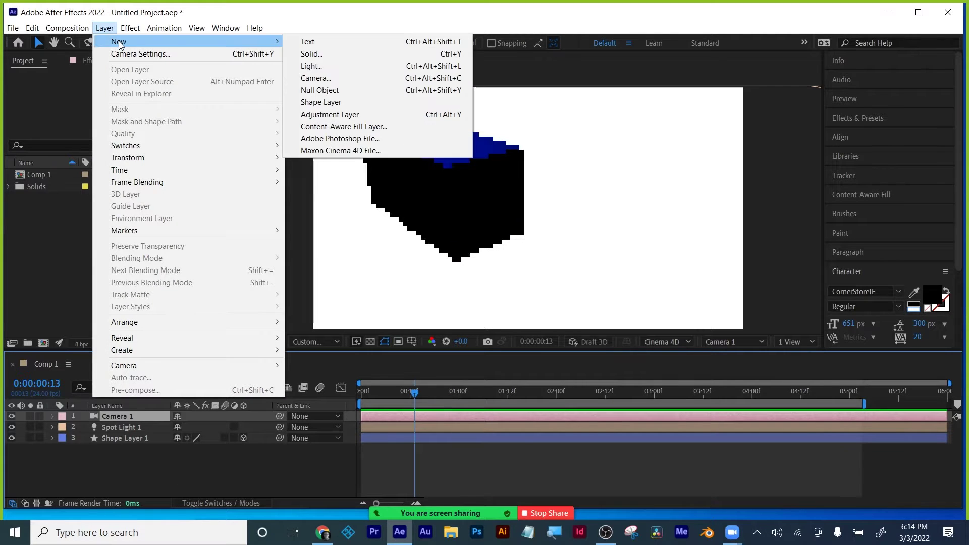
{"action": "left_click", "coordinate": [363, 82]}
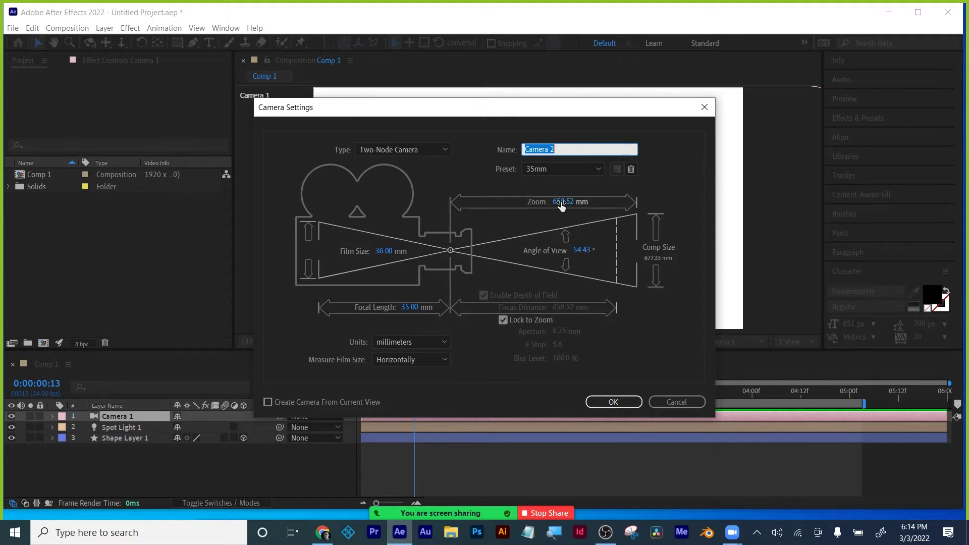
{"action": "left_click", "coordinate": [569, 171]}
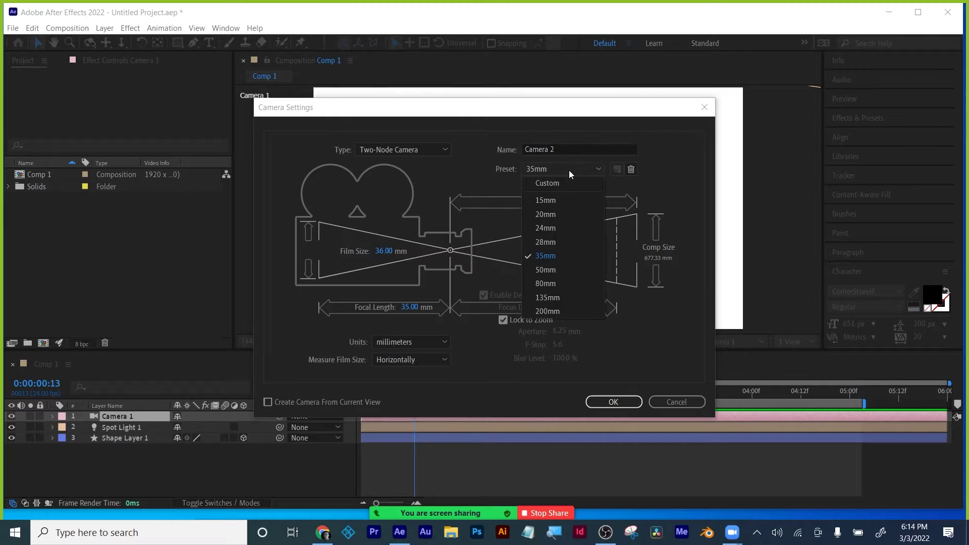
{"action": "left_click", "coordinate": [555, 299]}
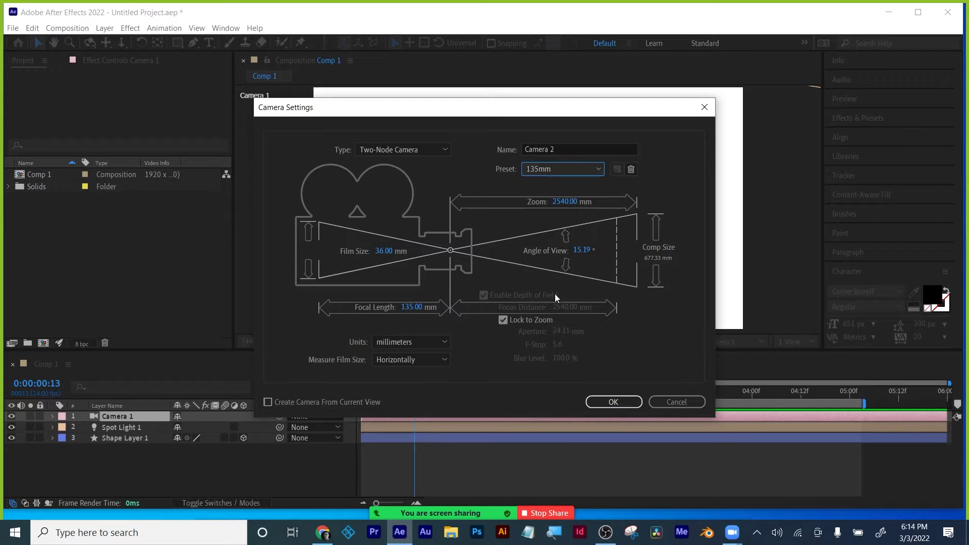
{"action": "left_click", "coordinate": [613, 402]}
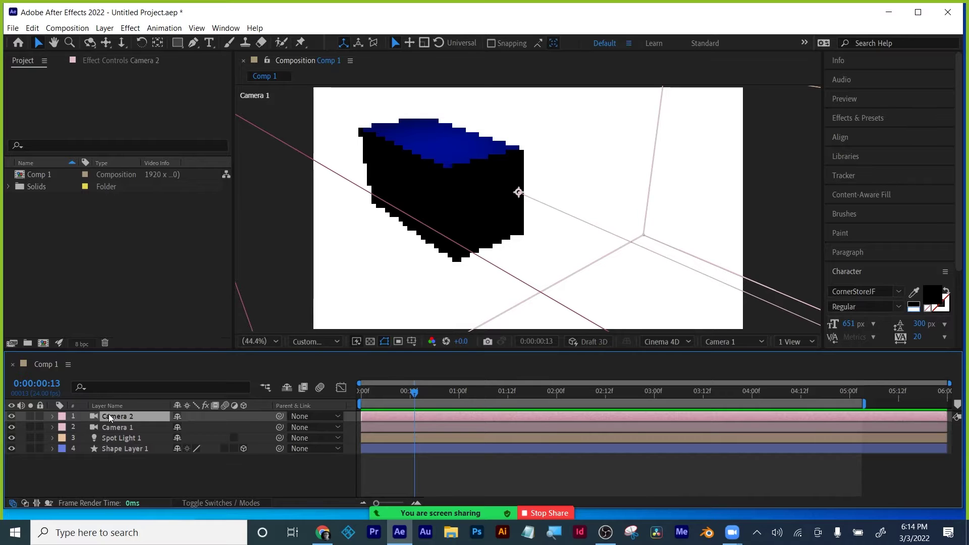
Step: Reframe the box in the Camera 1 view by dollying, panning and orbiting until its front face is nearly head-on
{"action": "left_click", "coordinate": [121, 42]}
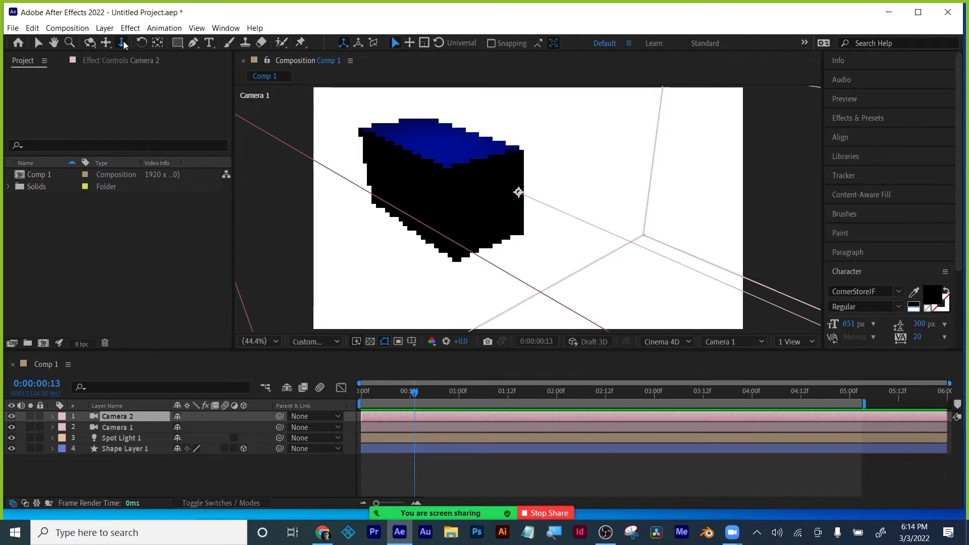
{"action": "left_click_drag", "start_coordinate": [406, 176], "coordinate": [416, 139]}
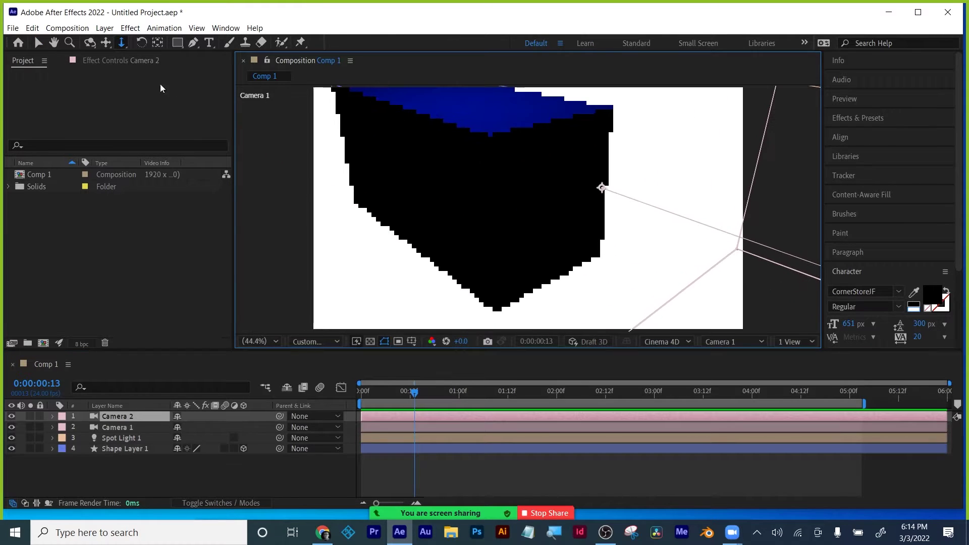
{"action": "left_click", "coordinate": [106, 42]}
{"action": "left_click_drag", "start_coordinate": [538, 219], "coordinate": [654, 241]}
{"action": "left_click", "coordinate": [89, 43]}
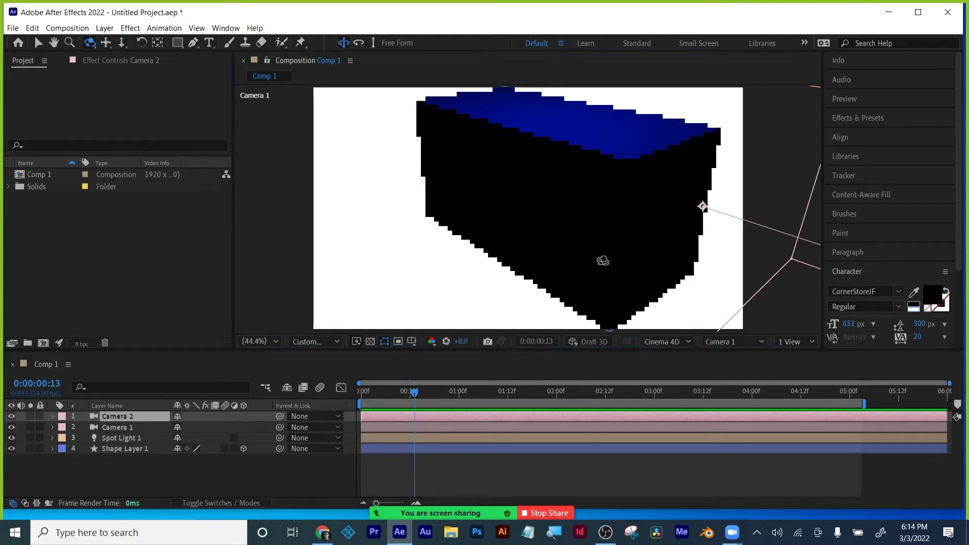
{"action": "left_click_drag", "start_coordinate": [604, 261], "coordinate": [558, 255]}
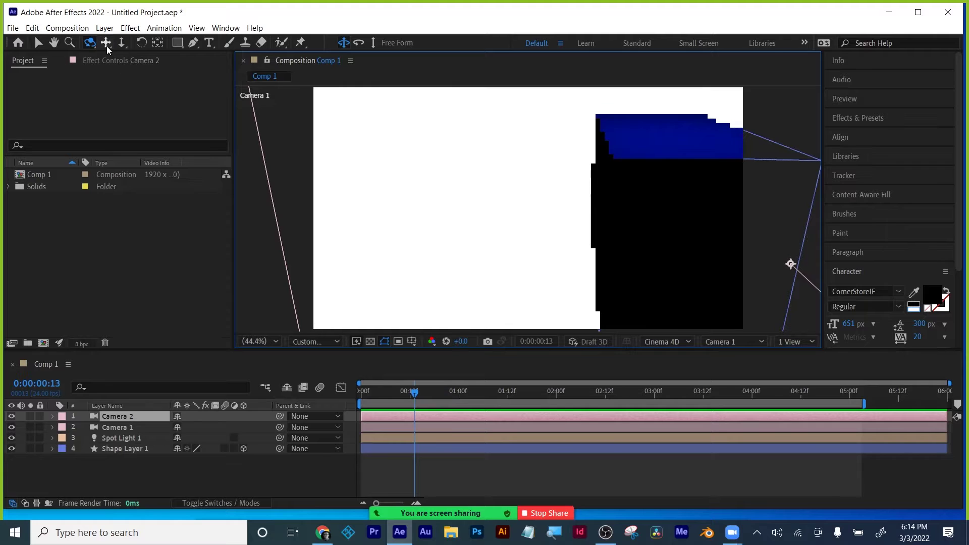
{"action": "key", "text": "c"}
{"action": "left_click_drag", "start_coordinate": [631, 205], "coordinate": [513, 197]}
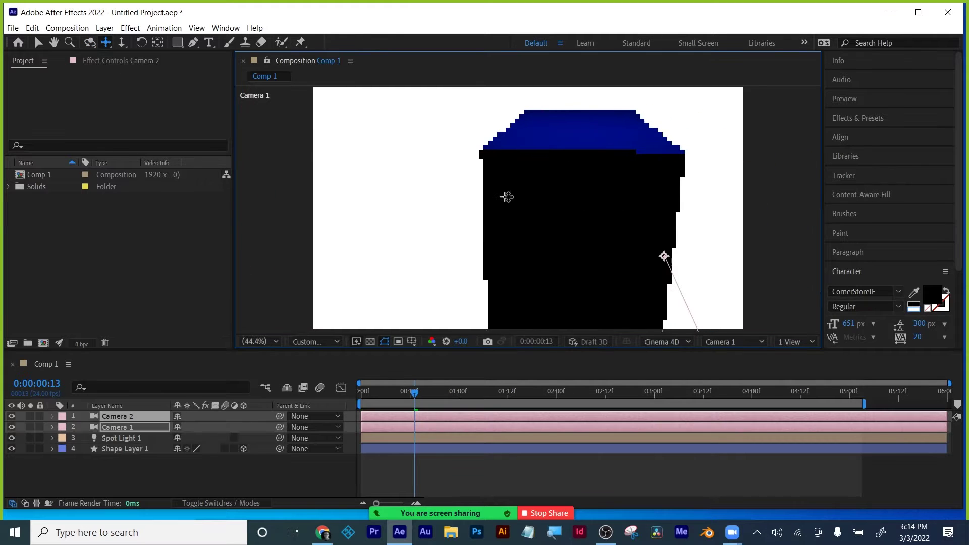
{"action": "left_click", "coordinate": [122, 42]}
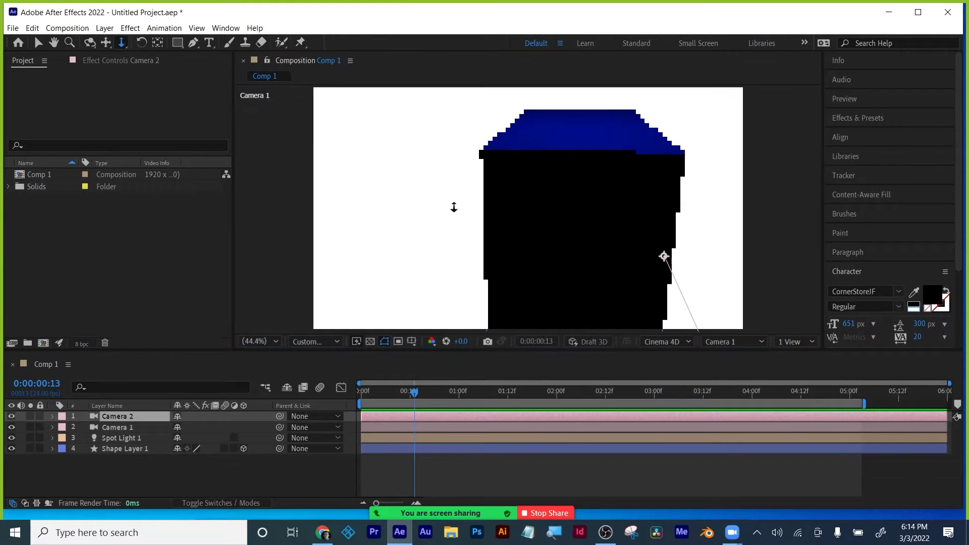
{"action": "left_click_drag", "start_coordinate": [452, 207], "coordinate": [467, 255]}
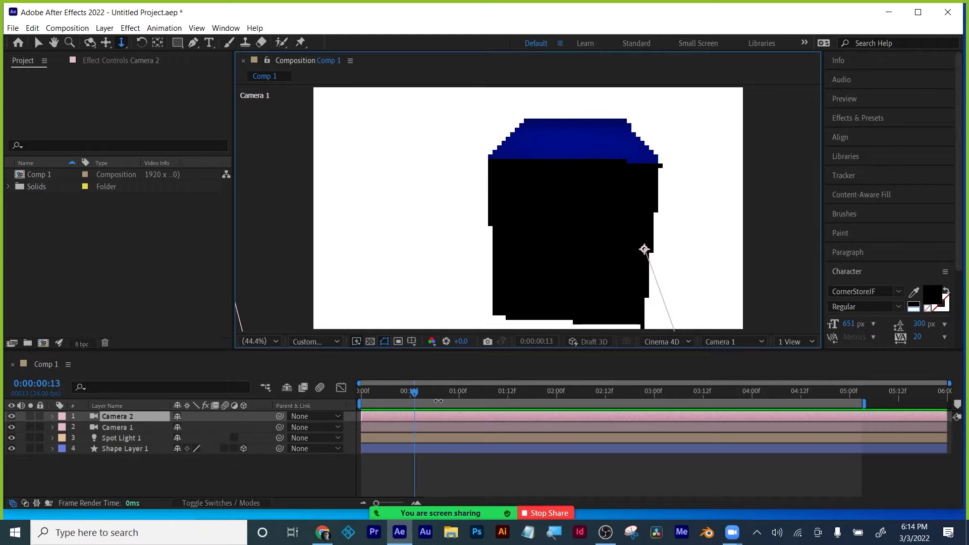
Step: Trim the start of the Camera 2 layer to 0:00:01:00
{"action": "left_click_drag", "start_coordinate": [421, 391], "coordinate": [460, 392]}
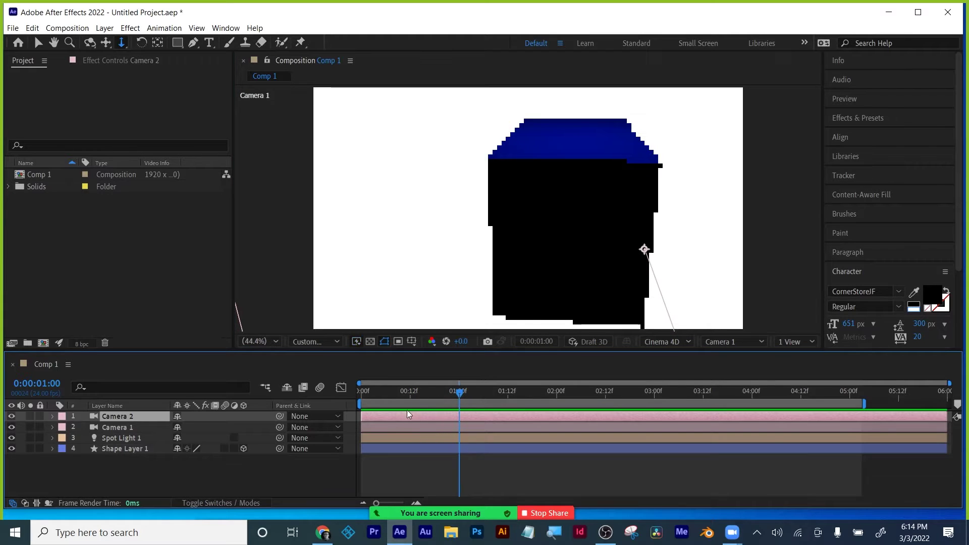
{"action": "left_click_drag", "start_coordinate": [361, 414], "coordinate": [402, 391]}
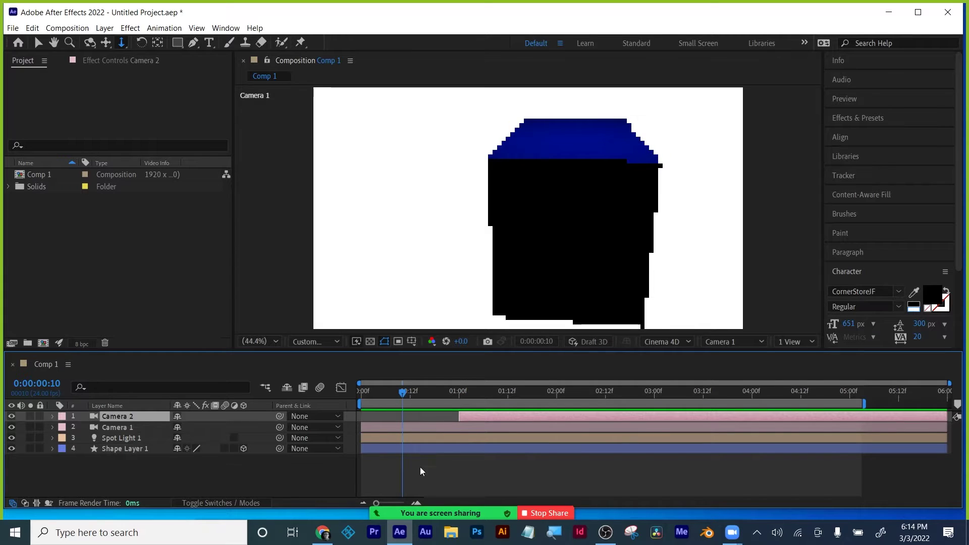
{"action": "left_click", "coordinate": [423, 490]}
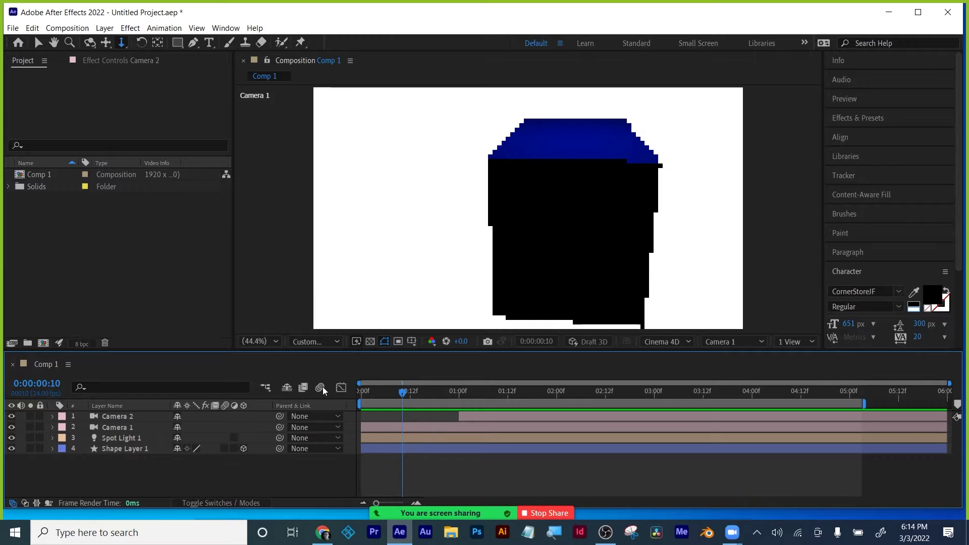
Step: Select Camera 1 at the first frame and orbit it to view the box corner-on from a lower angle
{"action": "key", "text": "Home"}
{"action": "left_click", "coordinate": [396, 428]}
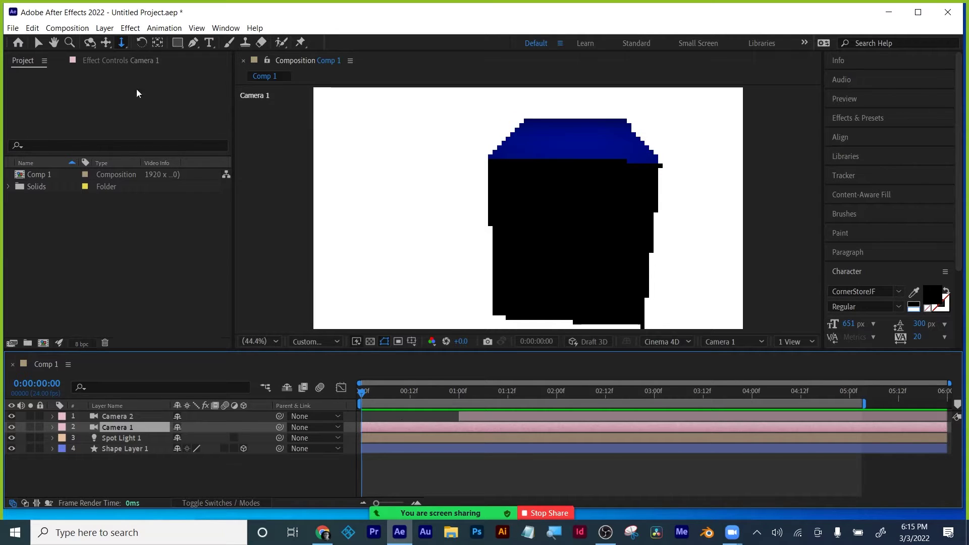
{"action": "left_click", "coordinate": [90, 42]}
{"action": "left_click_drag", "start_coordinate": [498, 227], "coordinate": [532, 219]}
Step: Scrub the timeline across the start of Camera 2 to compare the segments of the two cameras
{"action": "left_click_drag", "start_coordinate": [362, 391], "coordinate": [497, 389]}
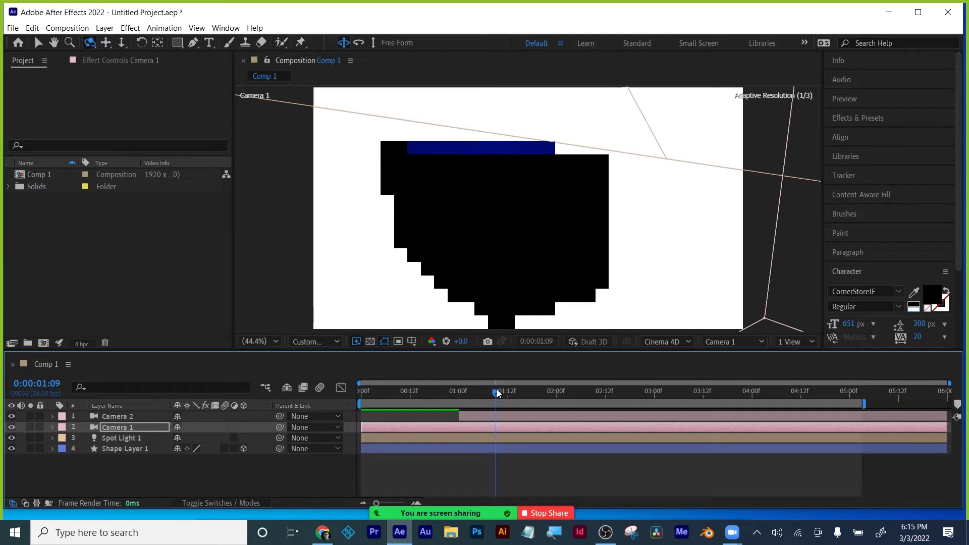
{"action": "left_click", "coordinate": [497, 415]}
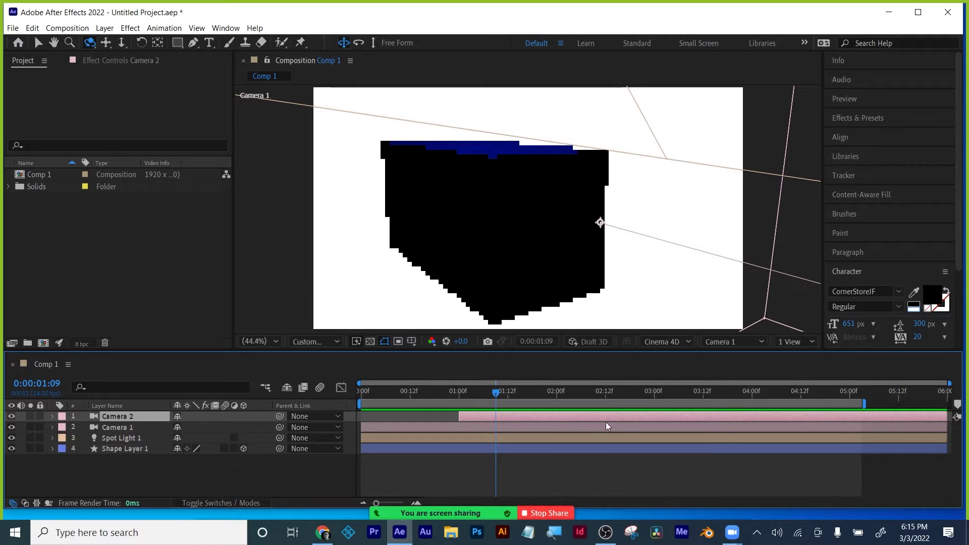
{"action": "left_click_drag", "start_coordinate": [508, 392], "coordinate": [528, 391]}
{"action": "left_click", "coordinate": [474, 471]}
{"action": "left_click", "coordinate": [503, 424]}
{"action": "left_click_drag", "start_coordinate": [455, 393], "coordinate": [605, 393]}
Step: Delete Camera 2 and Camera 1, keeping only Spot Light 1 and Shape Layer 1 in the composition
{"action": "left_click", "coordinate": [537, 416]}
{"action": "key", "text": "Delete"}
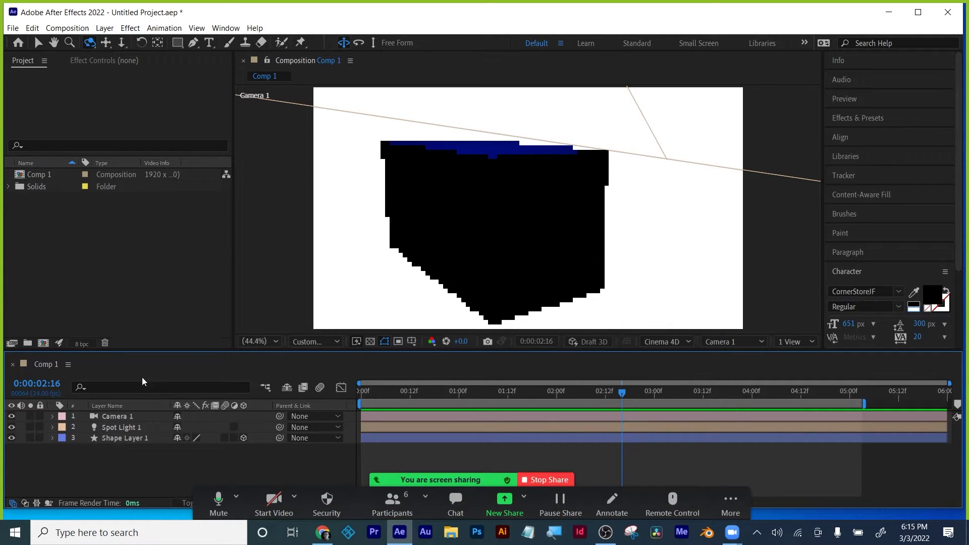
{"action": "left_click", "coordinate": [118, 418]}
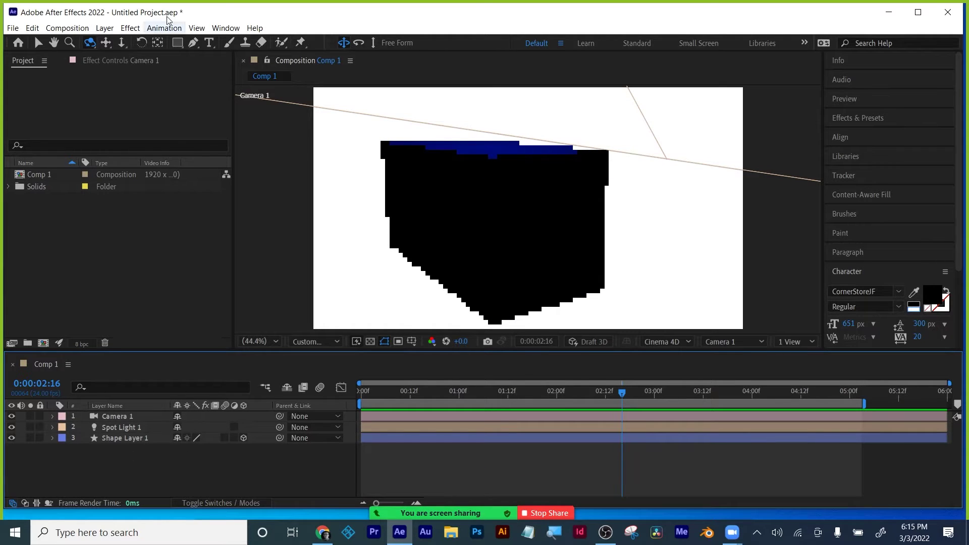
{"action": "left_click", "coordinate": [106, 29]}
{"action": "left_click", "coordinate": [130, 422]}
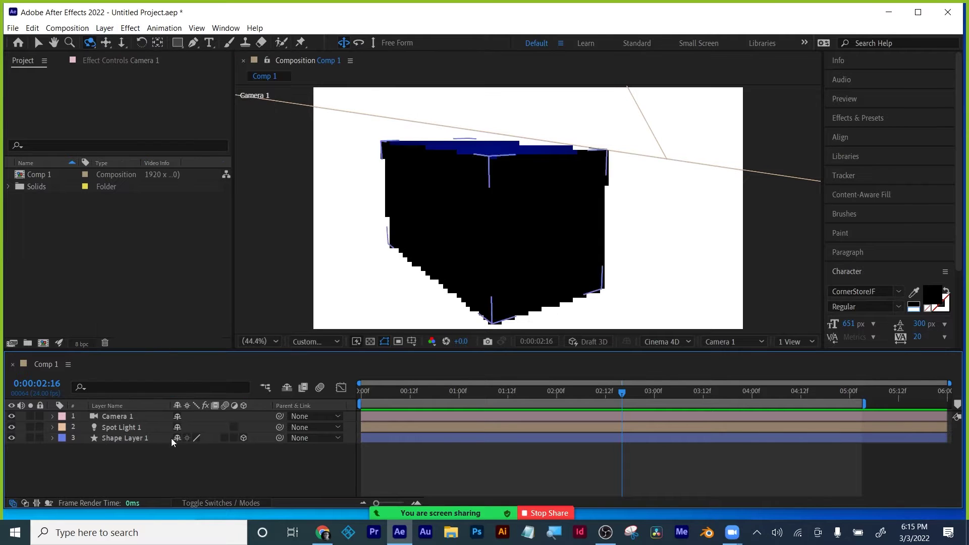
{"action": "left_click", "coordinate": [131, 417]}
{"action": "key", "text": "Delete"}
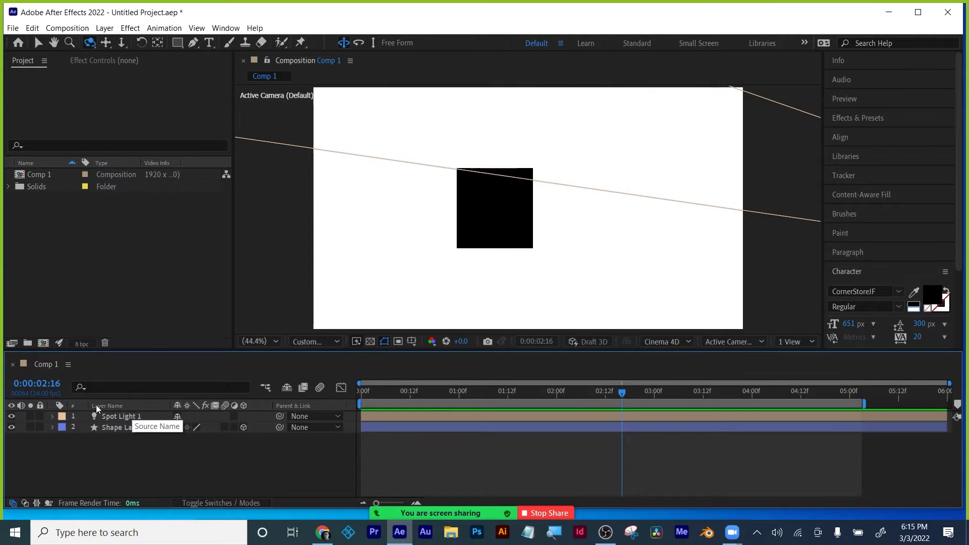
Step: Add a two-node camera to the composition with the 35mm lens preset
{"action": "left_click", "coordinate": [105, 29]}
{"action": "mouse_move", "coordinate": [152, 41]}
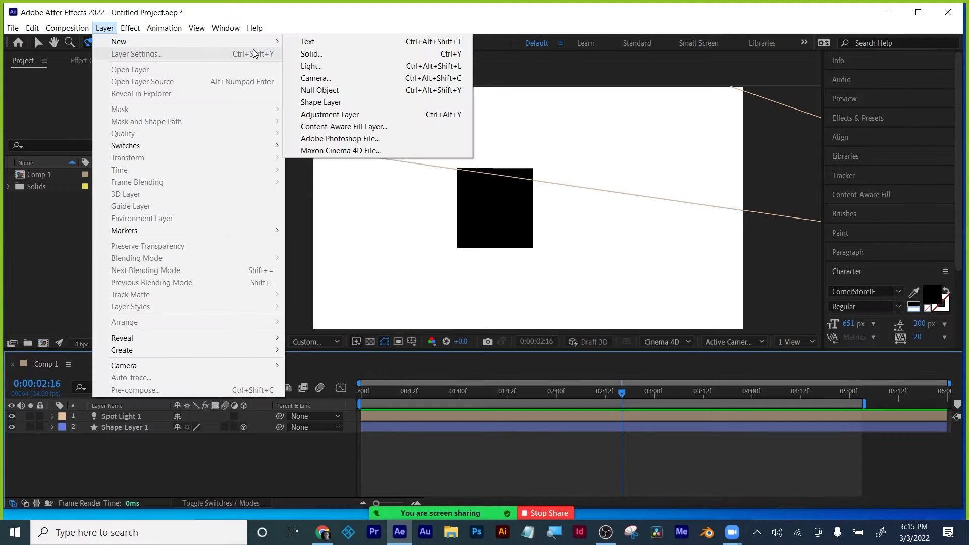
{"action": "left_click", "coordinate": [332, 80]}
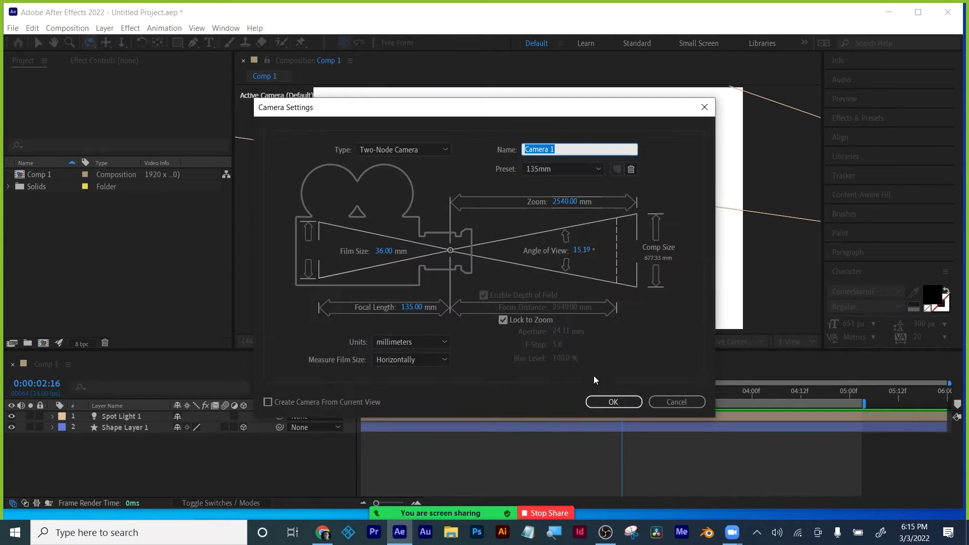
{"action": "left_click", "coordinate": [565, 171]}
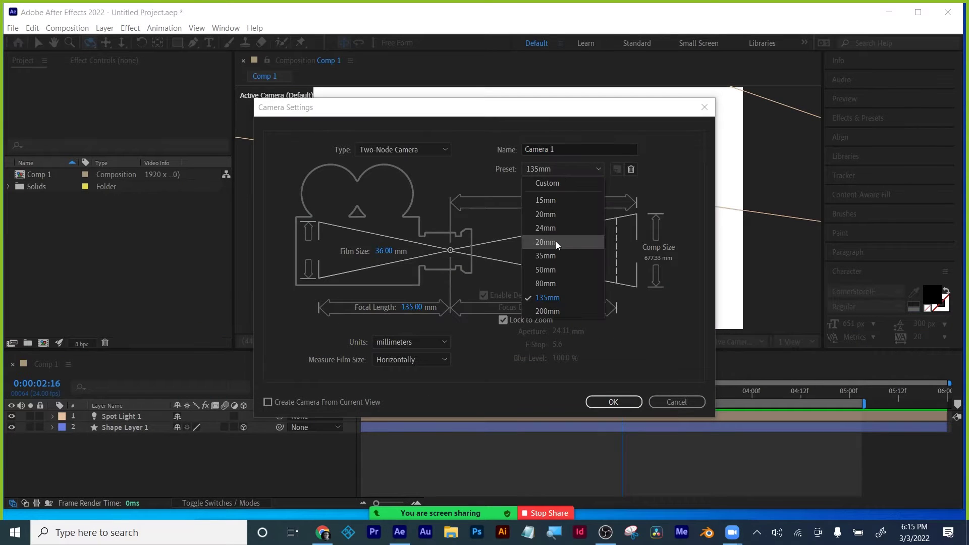
{"action": "left_click", "coordinate": [553, 256]}
{"action": "left_click", "coordinate": [615, 402]}
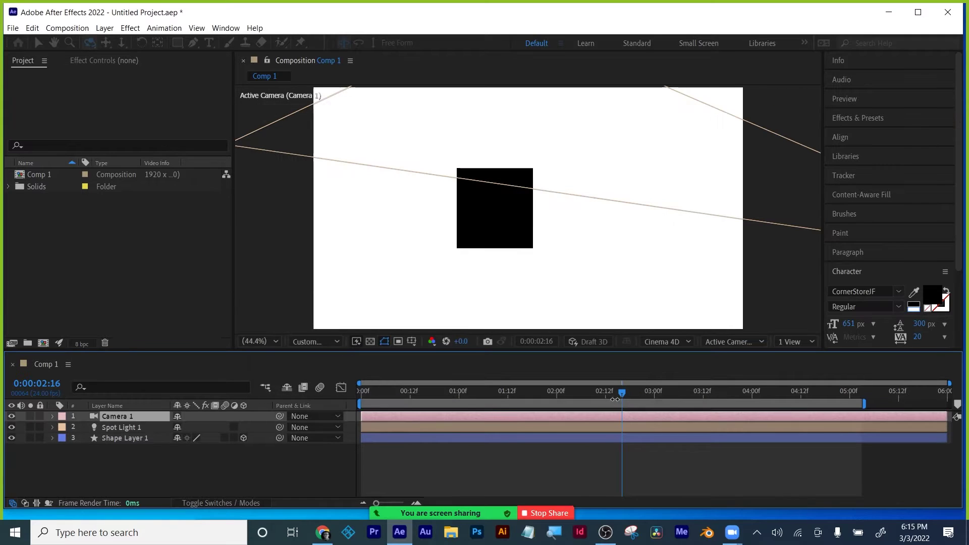
Step: Add a null object to the composition and make it a 3D layer
{"action": "left_click", "coordinate": [105, 28]}
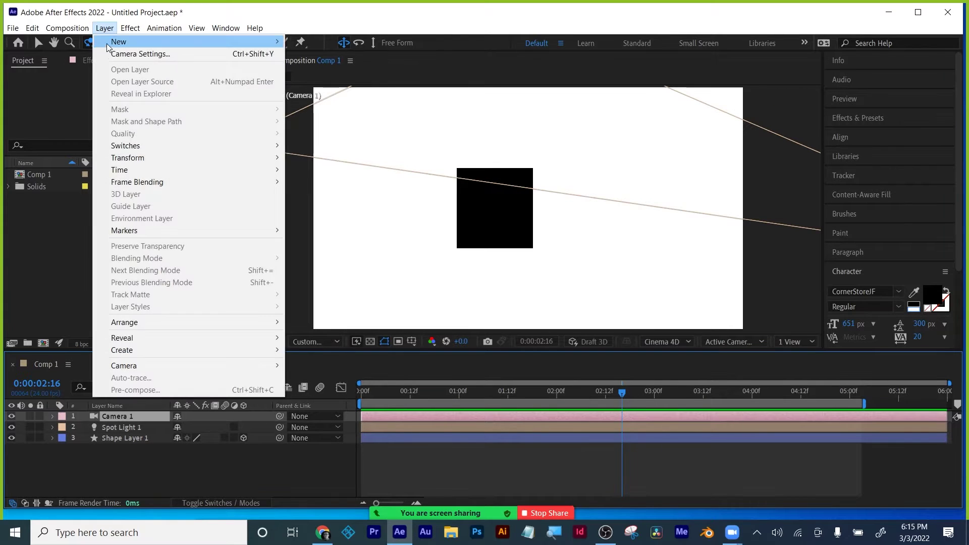
{"action": "left_click", "coordinate": [320, 90]}
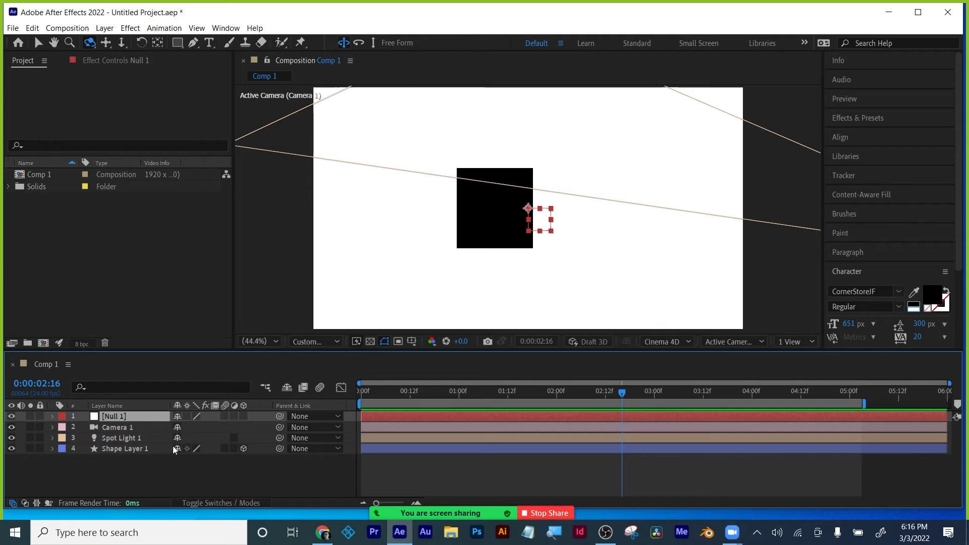
{"action": "left_click", "coordinate": [244, 416]}
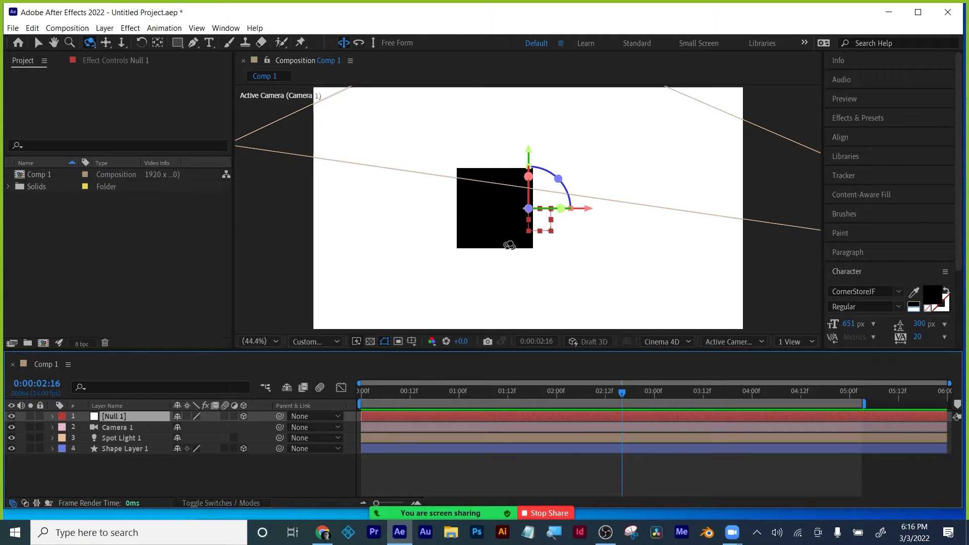
Step: Parent the Camera 1 layer to the Null 1 layer with the pick whip
{"action": "left_click", "coordinate": [111, 427]}
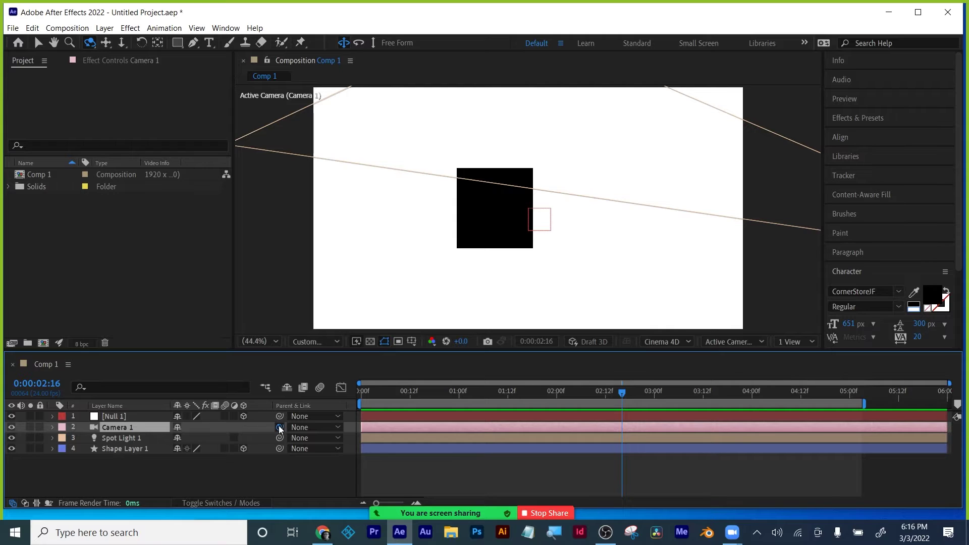
{"action": "left_click_drag", "start_coordinate": [280, 427], "coordinate": [132, 427]}
{"action": "left_click_drag", "start_coordinate": [119, 415], "coordinate": [117, 415]}
Step: Try rotating Null 1 by 31° on X and shifting its position, undoing the test changes
{"action": "left_click", "coordinate": [113, 417]}
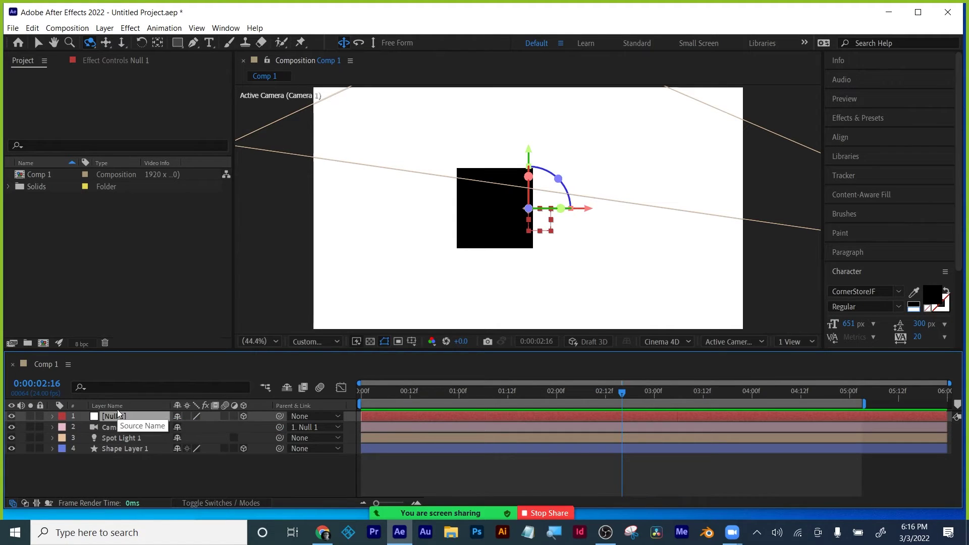
{"action": "key", "text": "r"}
{"action": "left_click_drag", "start_coordinate": [196, 443], "coordinate": [213, 440]}
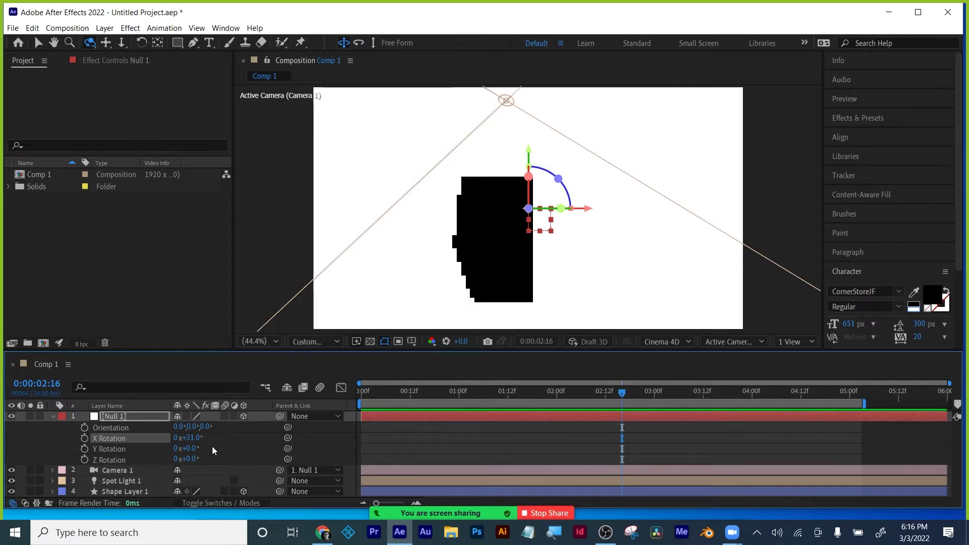
{"action": "key", "text": "ctrl+z"}
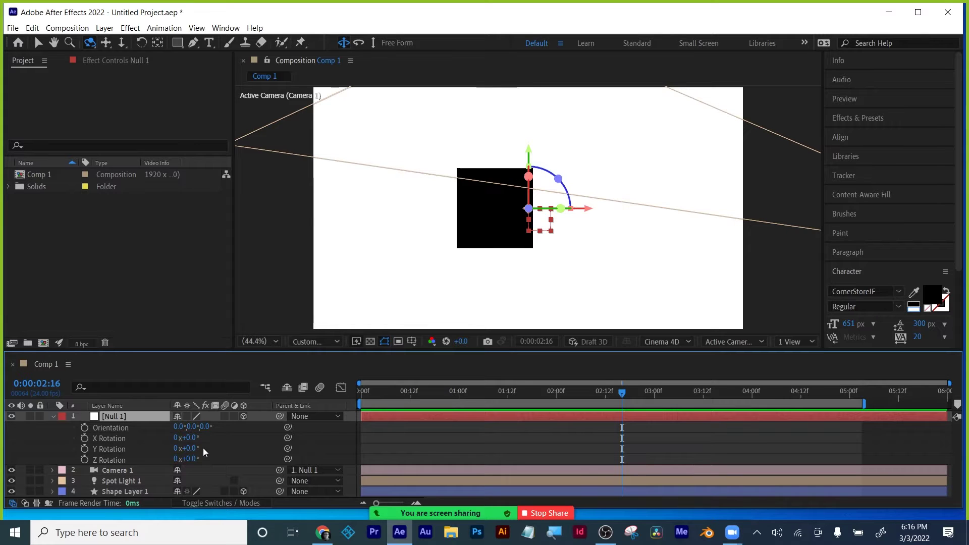
{"action": "key", "text": "p"}
{"action": "left_click_drag", "start_coordinate": [182, 427], "coordinate": [156, 419]}
Step: Adjust Null 1's position and rotation to swing the parented Camera 1 to a tilted view of the box
{"action": "left_click", "coordinate": [112, 437]}
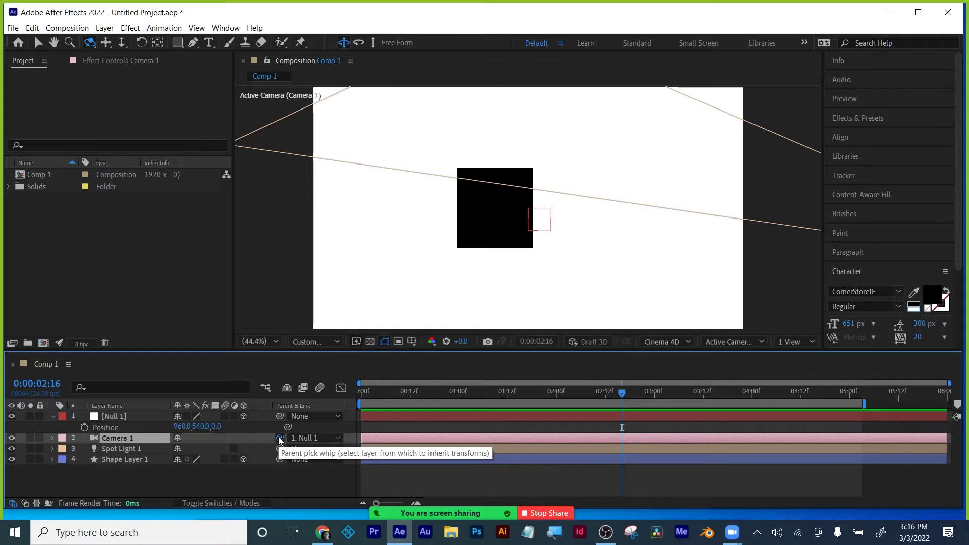
{"action": "left_click", "coordinate": [111, 416]}
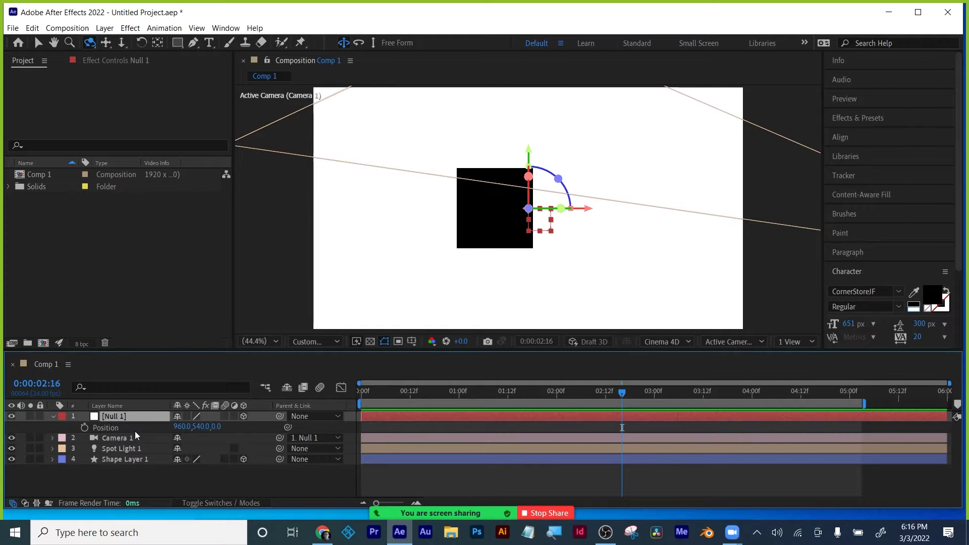
{"action": "mouse_move", "coordinate": [184, 428]}
{"action": "left_mouse_down"}
{"action": "mouse_move", "coordinate": [161, 428]}
{"action": "mouse_move", "coordinate": [213, 448]}
{"action": "mouse_move", "coordinate": [182, 458]}
{"action": "mouse_move", "coordinate": [181, 437]}
{"action": "mouse_move", "coordinate": [192, 438]}
{"action": "left_mouse_up"}
{"action": "key", "text": "r"}
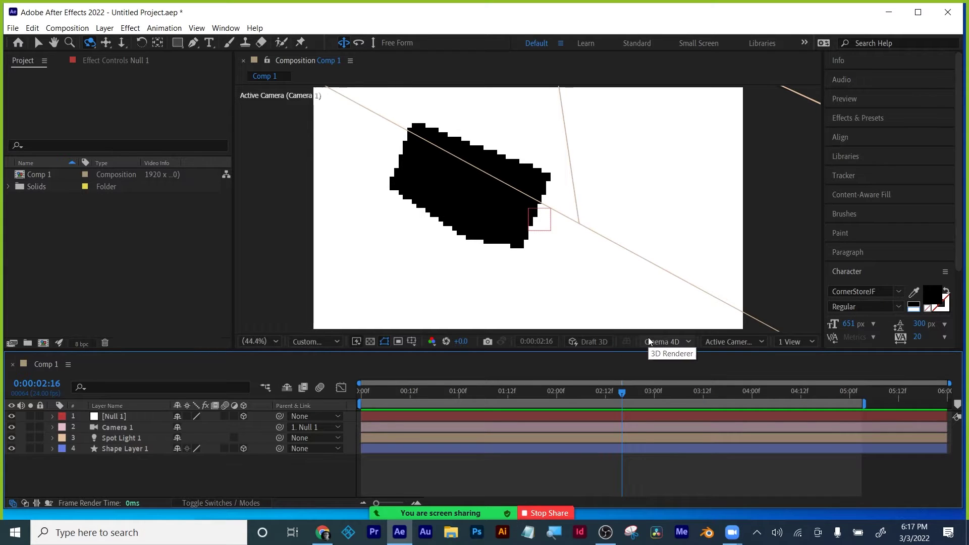
Step: Delete Shape Layer 1, Camera 1 and Null 1, keeping only Spot Light 1 in the composition
{"action": "left_click", "coordinate": [120, 450]}
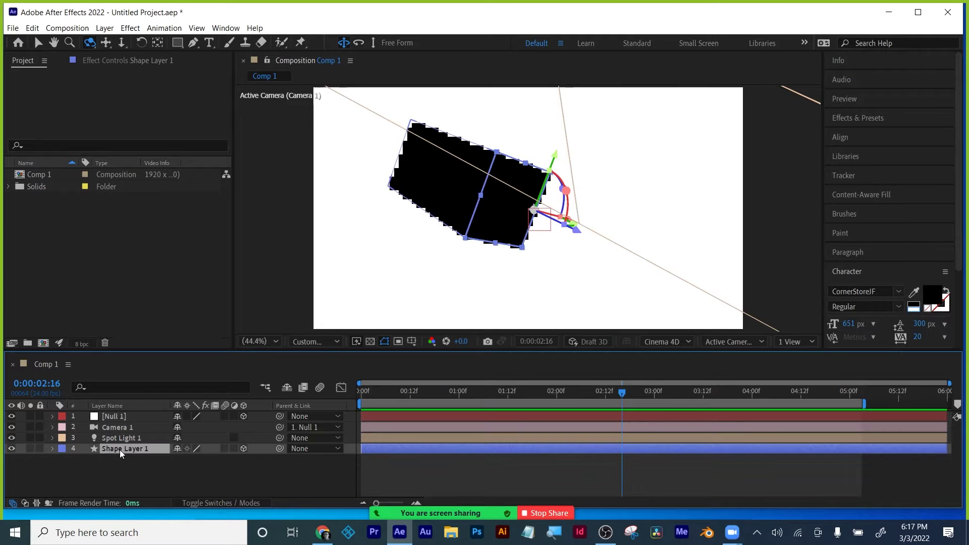
{"action": "key", "text": "Delete"}
{"action": "left_click", "coordinate": [113, 428]}
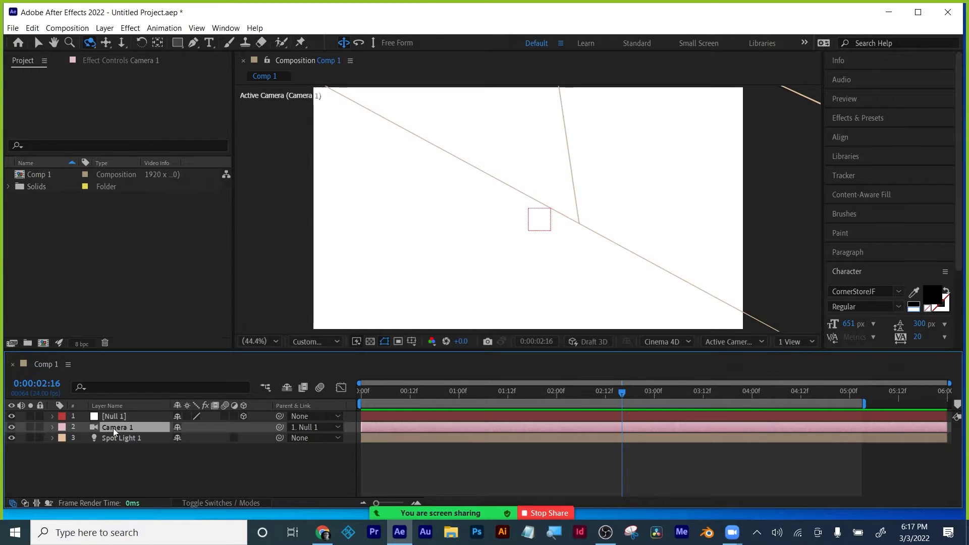
{"action": "key", "text": "Delete"}
{"action": "left_click", "coordinate": [117, 415]}
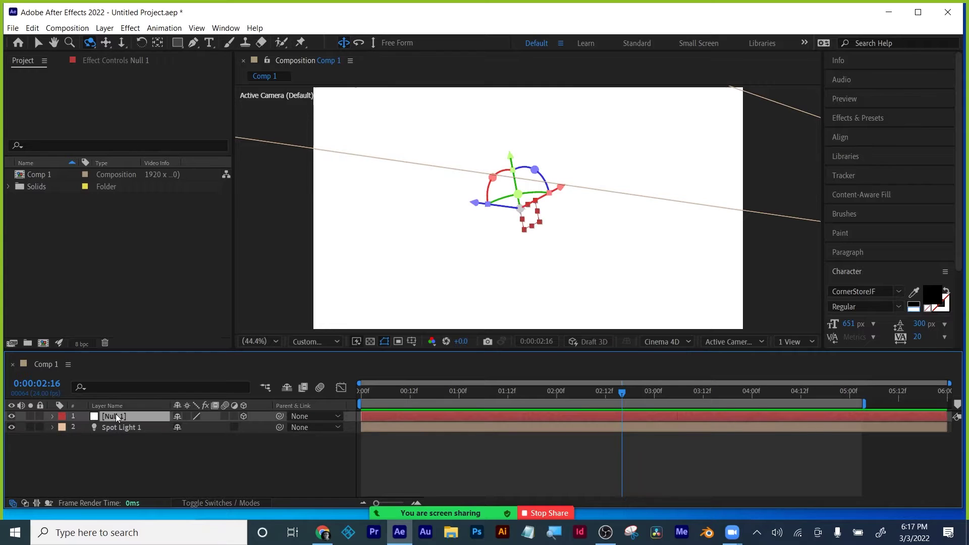
{"action": "key", "text": "Delete"}
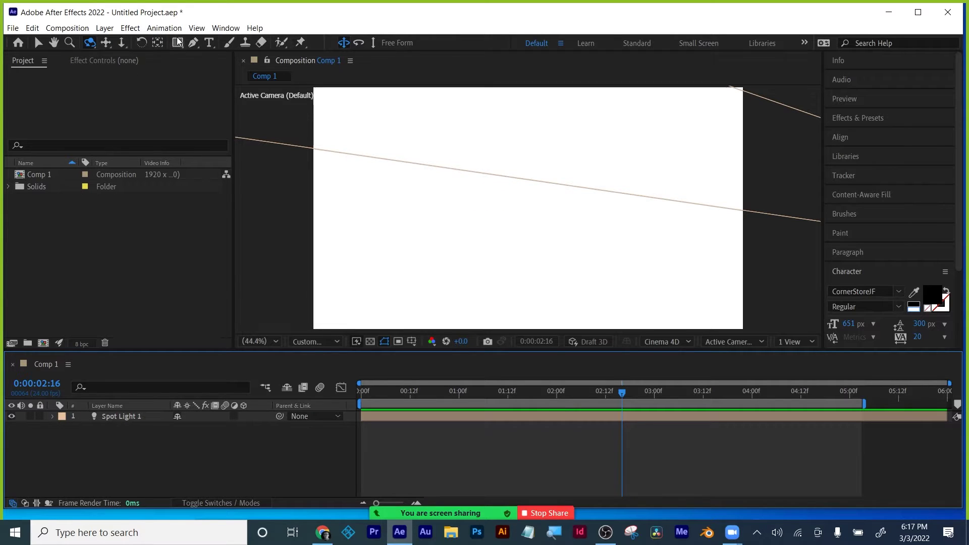
Step: Draw a large filled ellipse in the middle of the composition and make its shape layer 3D
{"action": "left_click_drag", "start_coordinate": [177, 42], "coordinate": [210, 70]}
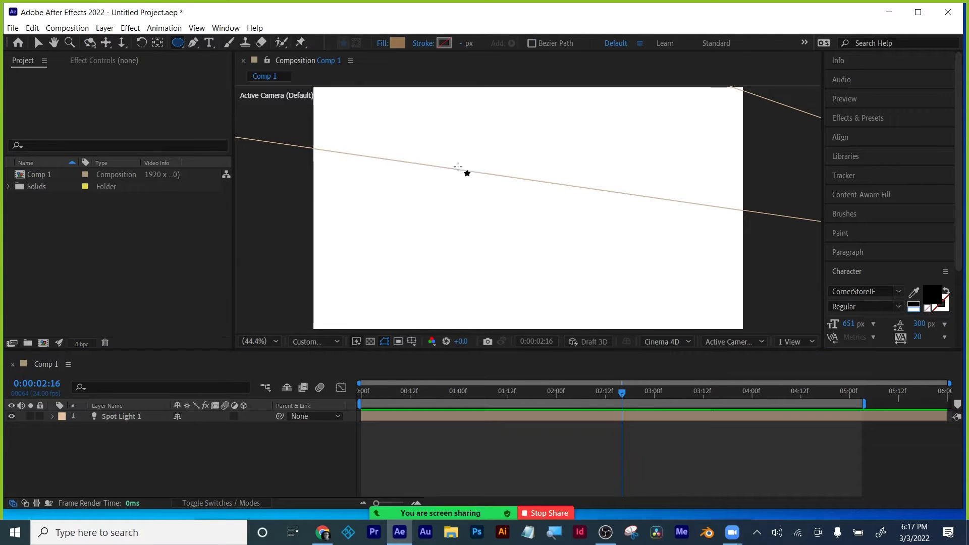
{"action": "left_click_drag", "start_coordinate": [443, 127], "coordinate": [614, 287]}
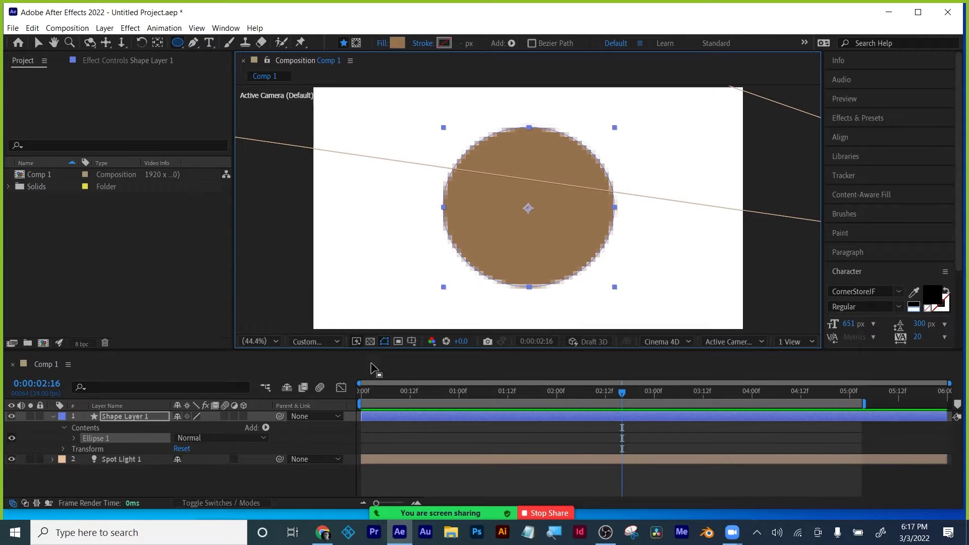
{"action": "left_click", "coordinate": [243, 416]}
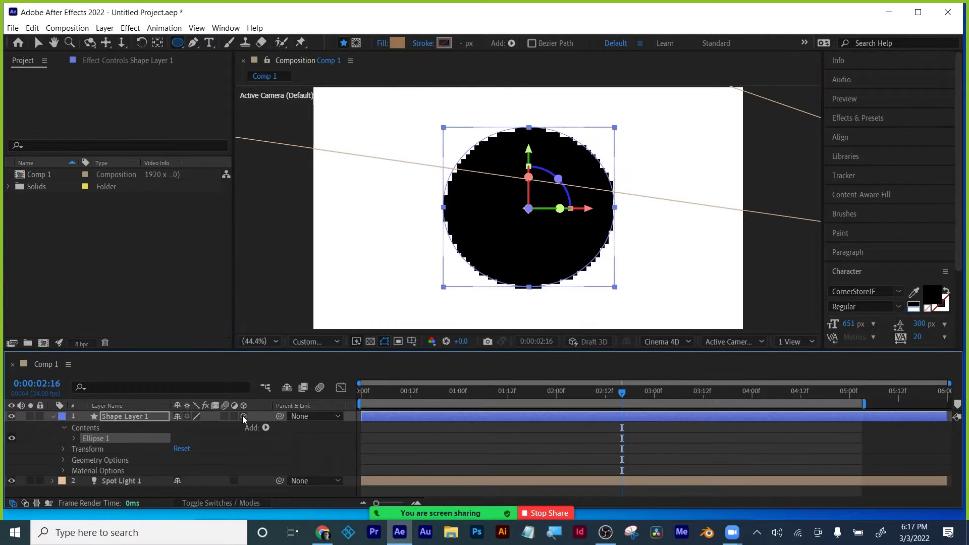
{"action": "left_click", "coordinate": [608, 535]}
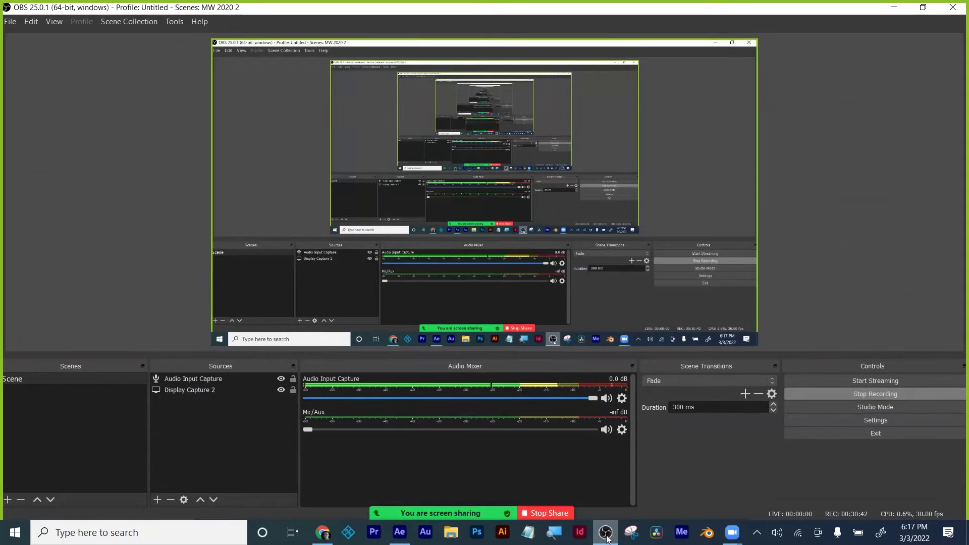
{"action": "left_click", "coordinate": [608, 536]}
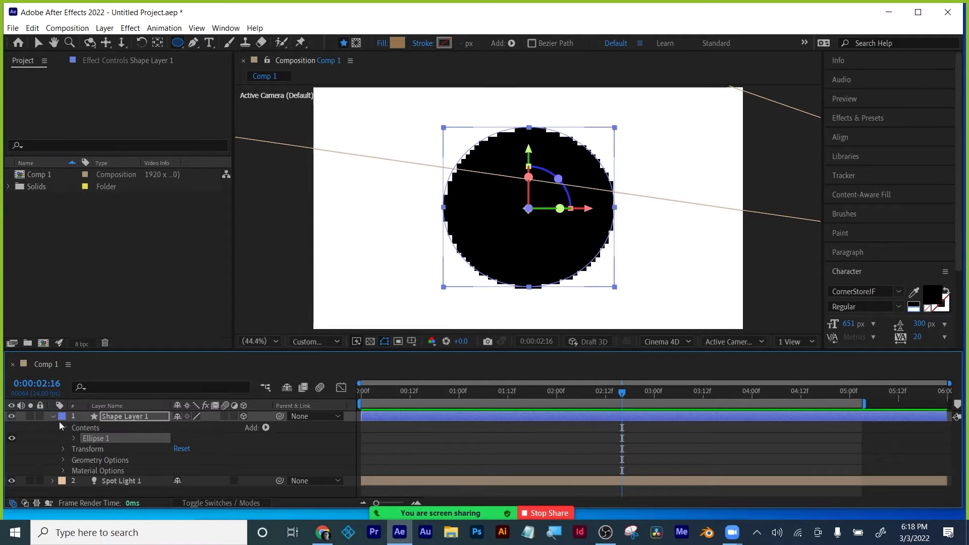
Step: Set the ellipse's Extrusion Depth to 499 and orbit the view to show the cylinder's lit side
{"action": "left_click", "coordinate": [64, 459]}
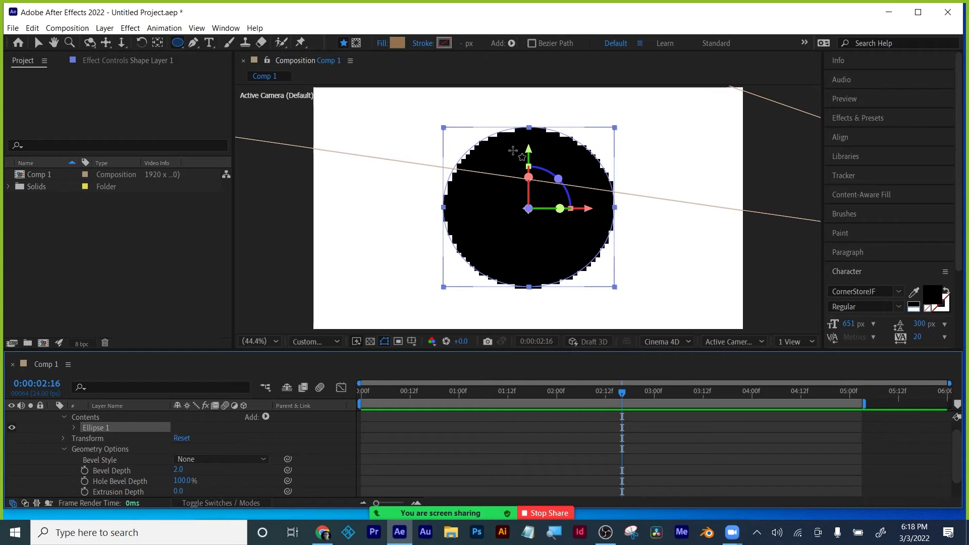
{"action": "left_click_drag", "start_coordinate": [185, 489], "coordinate": [437, 488]}
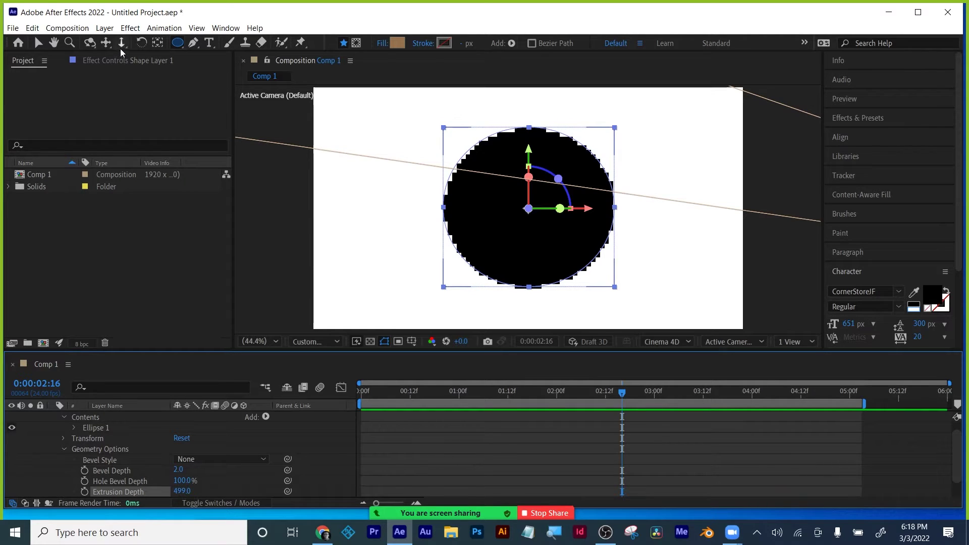
{"action": "left_click", "coordinate": [89, 43]}
{"action": "left_click_drag", "start_coordinate": [427, 227], "coordinate": [454, 229]}
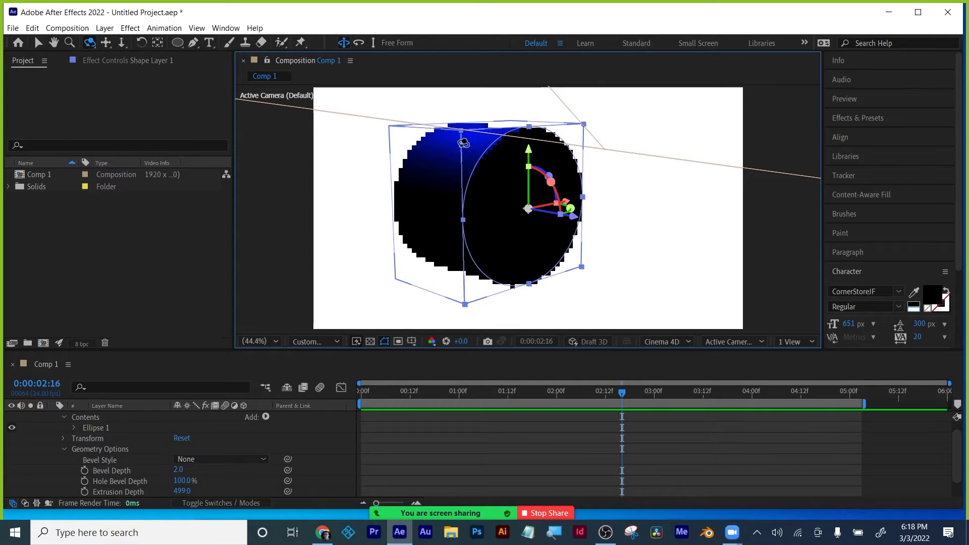
{"action": "scroll", "coordinate": [456, 435], "scroll_direction": "up", "scroll_amount": 1}
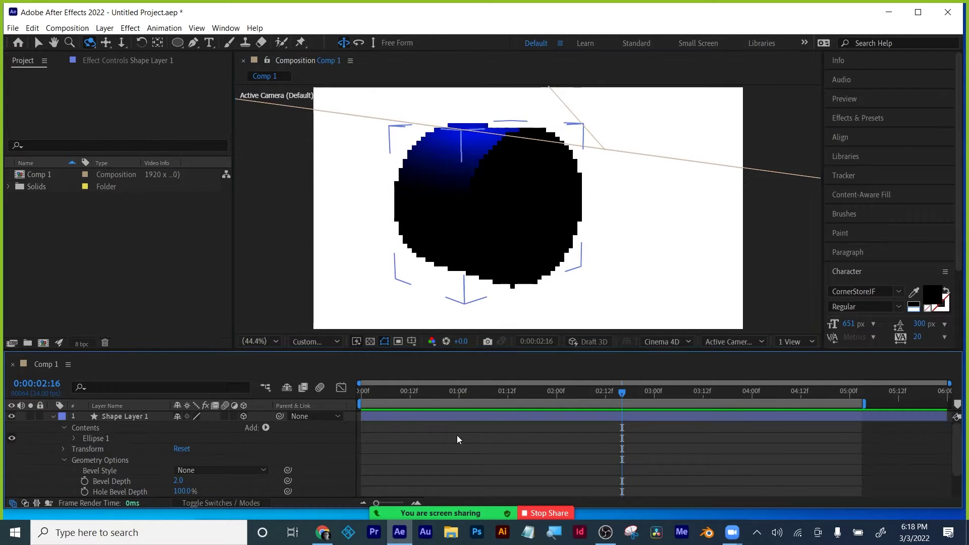
Step: Delete the extruded ellipse layer and add a "Hello" text layer, centring it in the frame
{"action": "left_click", "coordinate": [52, 418]}
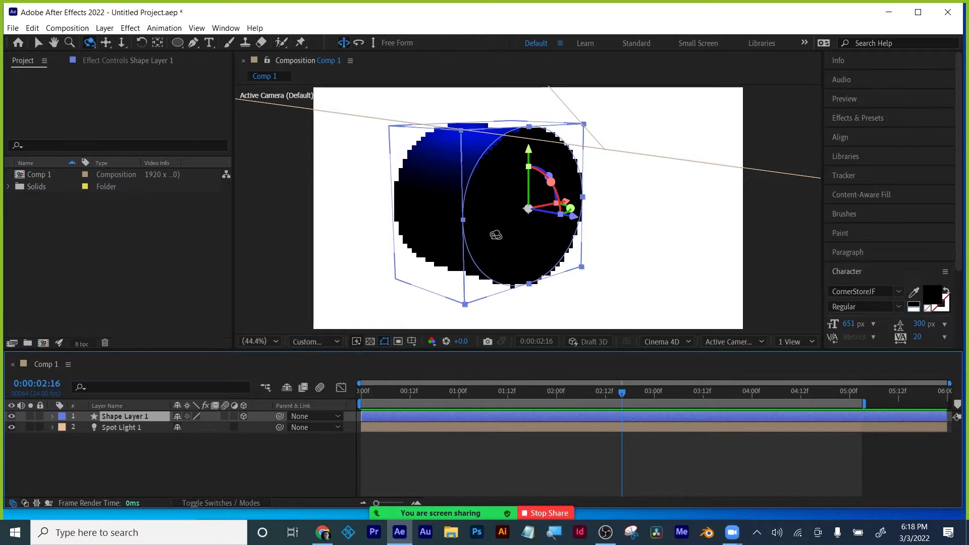
{"action": "key", "text": "Delete"}
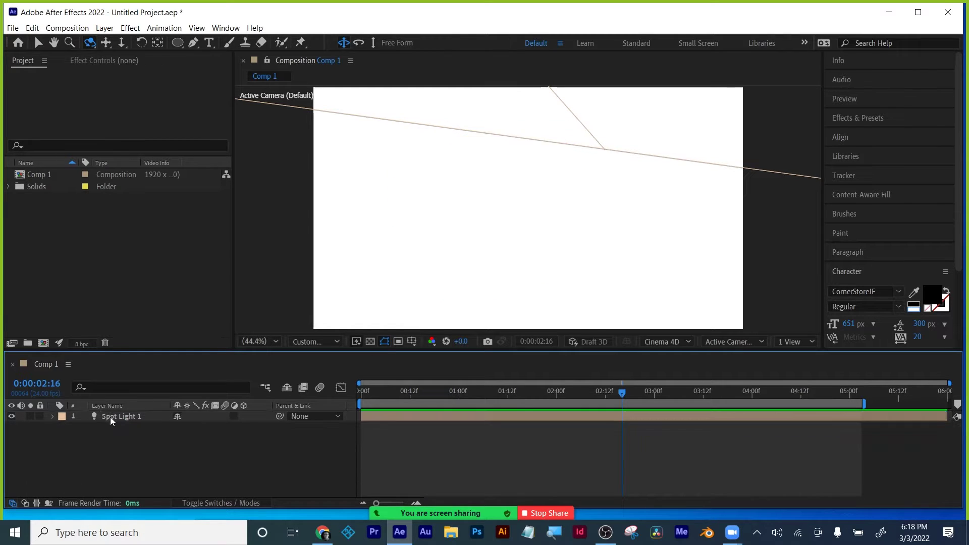
{"action": "left_click", "coordinate": [209, 42]}
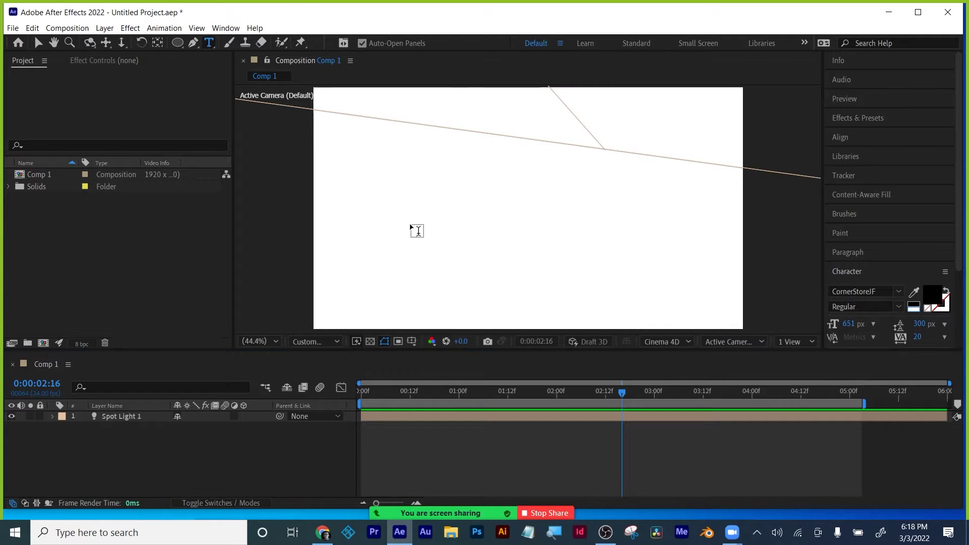
{"action": "left_click", "coordinate": [406, 230]}
{"action": "type", "text": "Hello"}
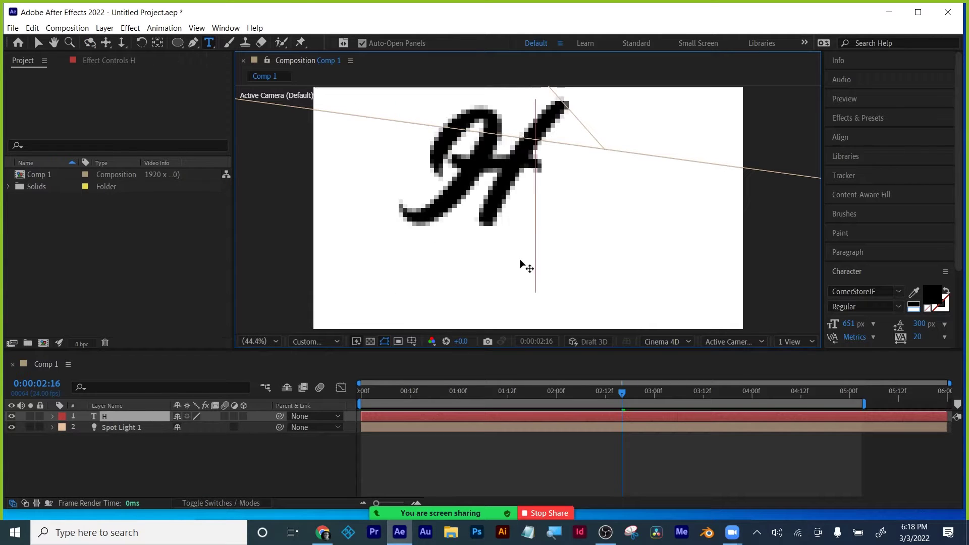
{"action": "left_click", "coordinate": [38, 42]}
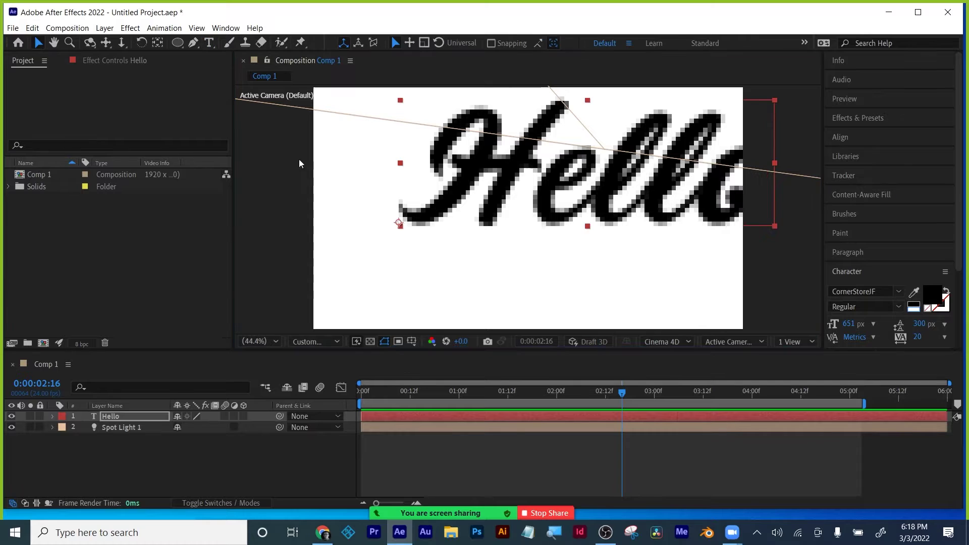
{"action": "left_click_drag", "start_coordinate": [525, 202], "coordinate": [435, 237]}
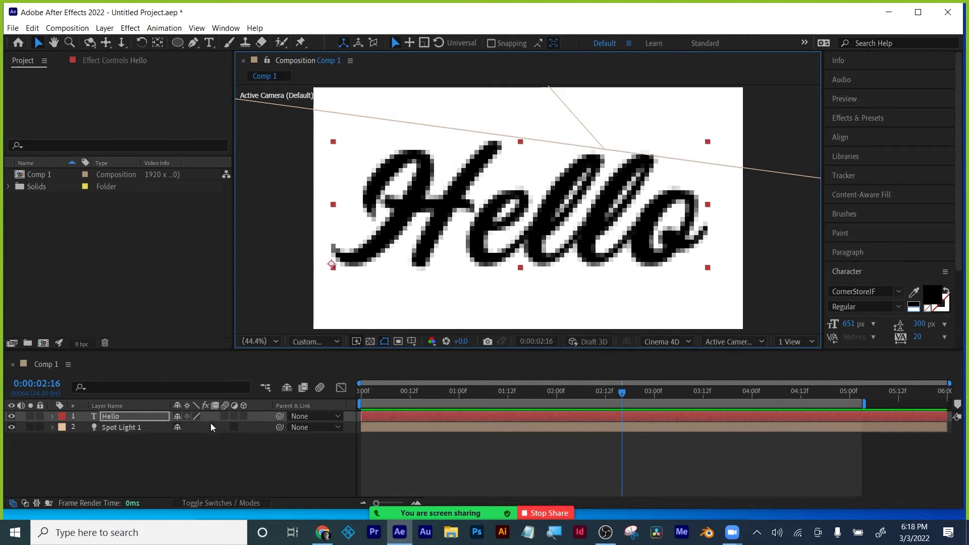
Step: Make the "Hello" text layer 3D and set its Extrusion Depth to 81
{"action": "left_click", "coordinate": [244, 416]}
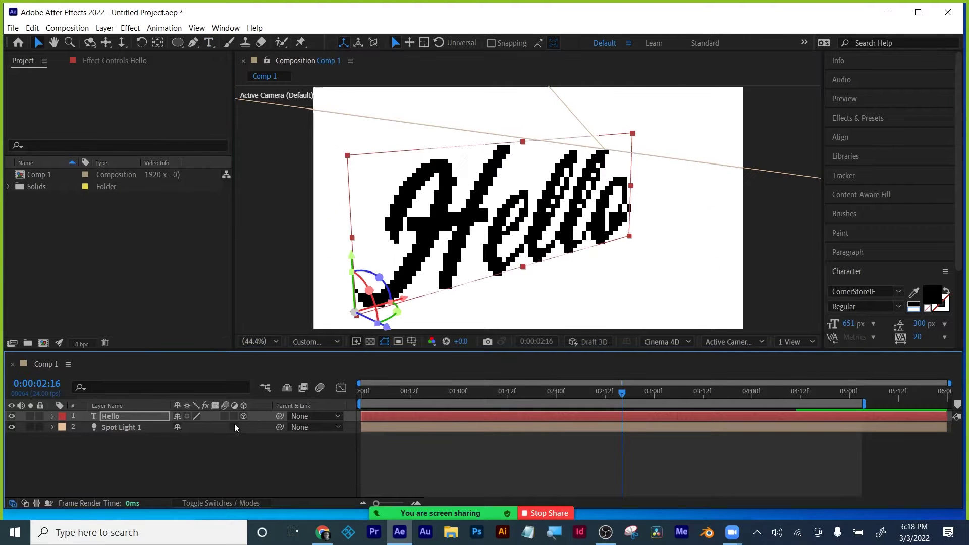
{"action": "left_click", "coordinate": [53, 416]}
{"action": "left_click", "coordinate": [62, 451]}
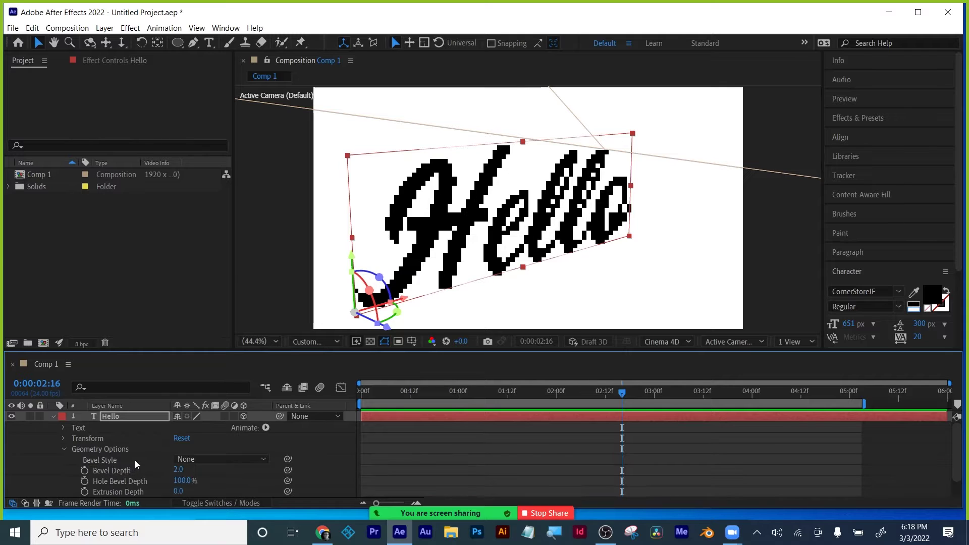
{"action": "left_click_drag", "start_coordinate": [181, 491], "coordinate": [395, 444]}
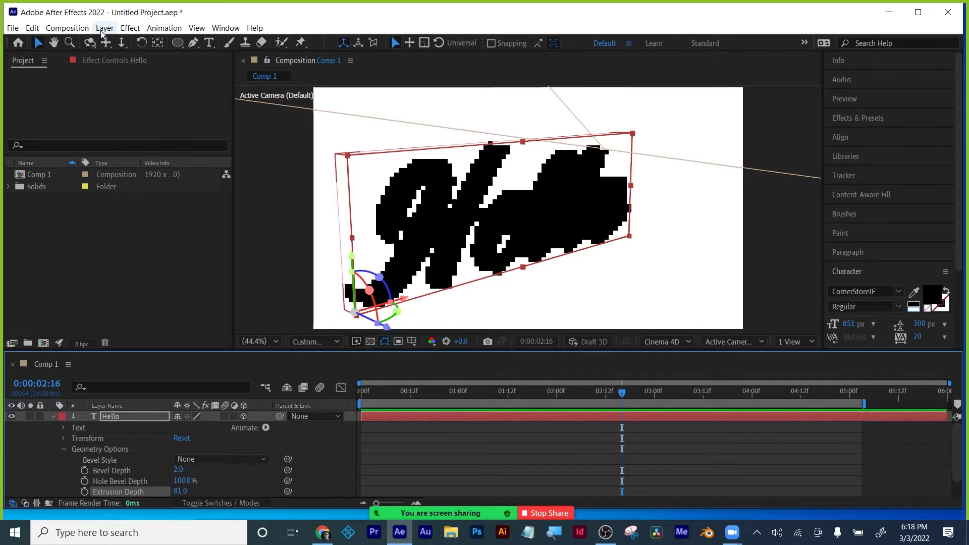
{"action": "left_click", "coordinate": [89, 43]}
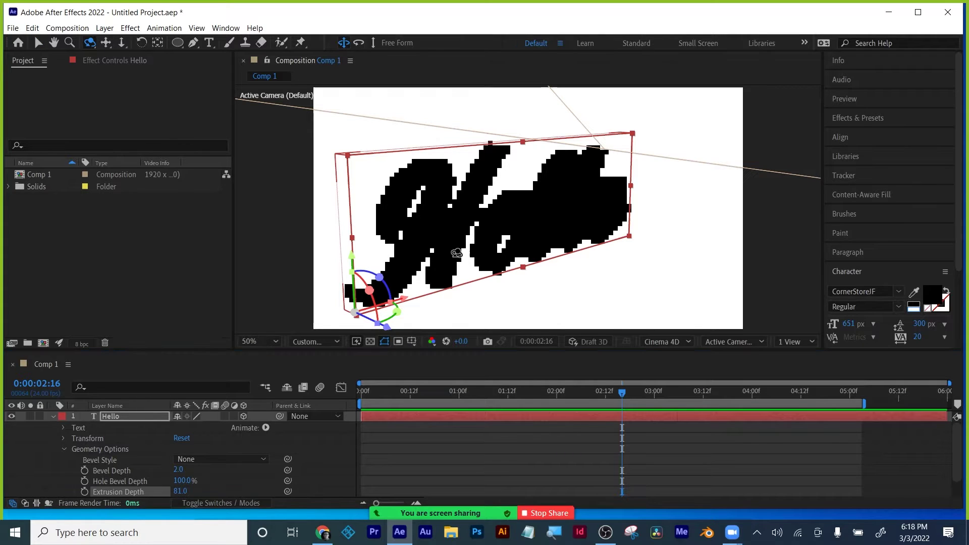
{"action": "scroll", "coordinate": [428, 240], "scroll_direction": "up", "scroll_amount": 3}
{"action": "scroll", "coordinate": [428, 240], "scroll_direction": "down", "scroll_amount": 3}
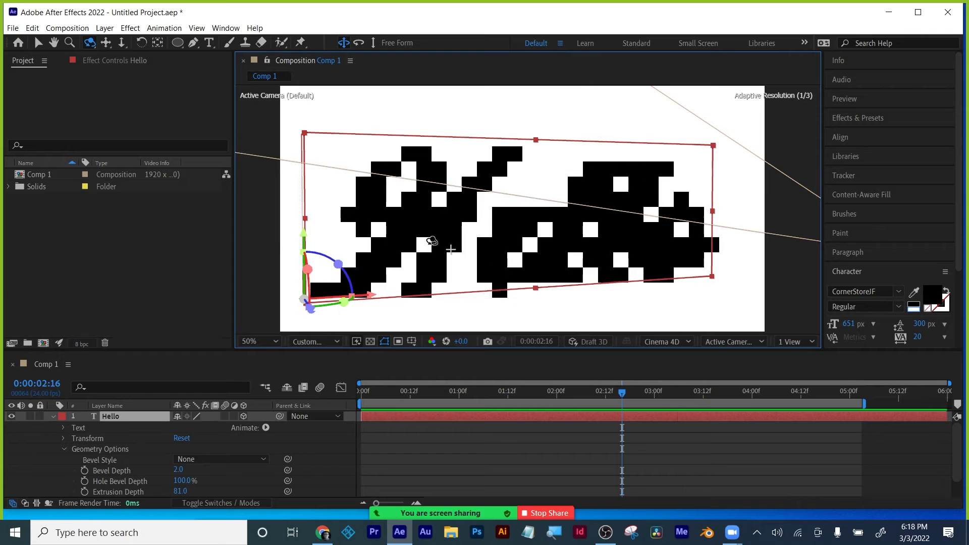
Step: Set the preview resolution to Full and adjust the quality in the Cinema 4D renderer options
{"action": "left_click", "coordinate": [320, 343]}
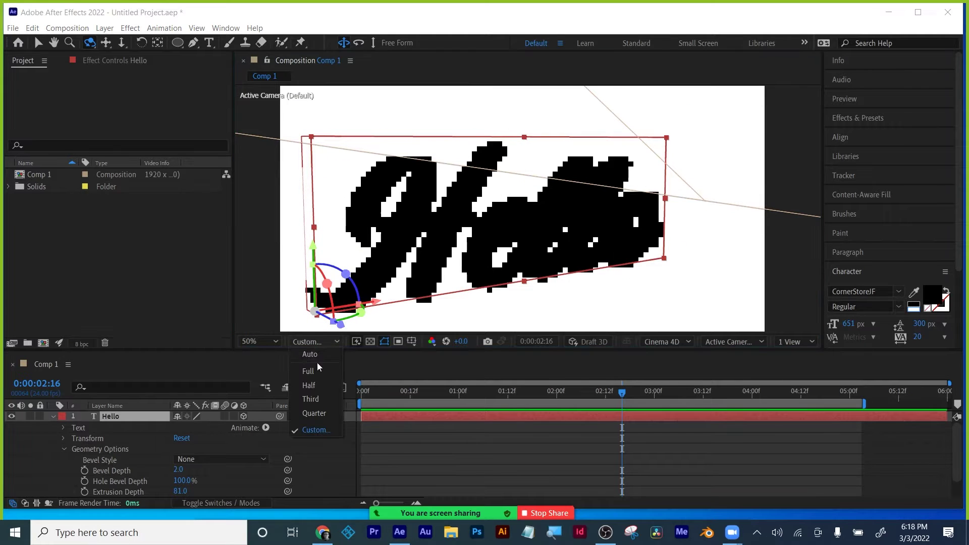
{"action": "left_click", "coordinate": [316, 359]}
{"action": "left_click", "coordinate": [670, 342]}
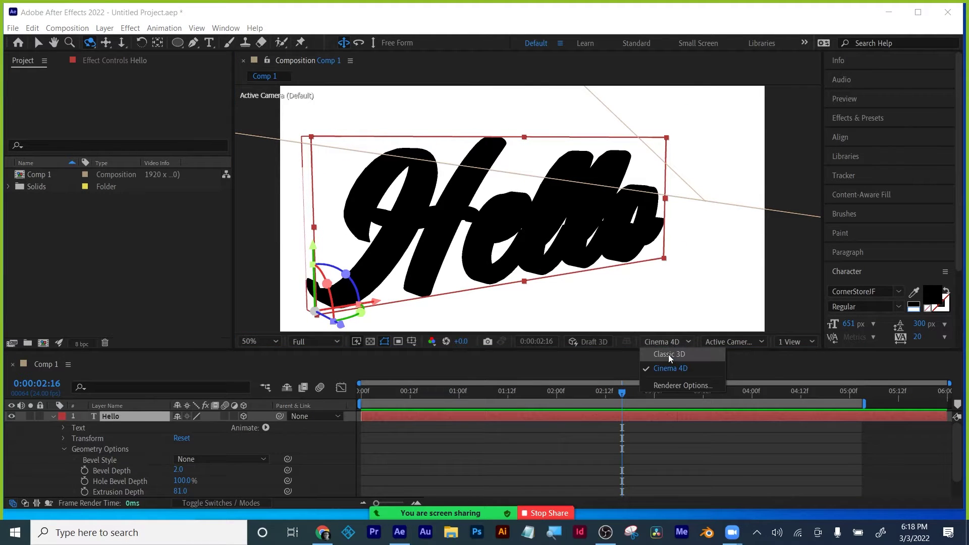
{"action": "left_click", "coordinate": [682, 386]}
{"action": "left_click_drag", "start_coordinate": [407, 190], "coordinate": [508, 189]}
{"action": "left_click", "coordinate": [517, 347]}
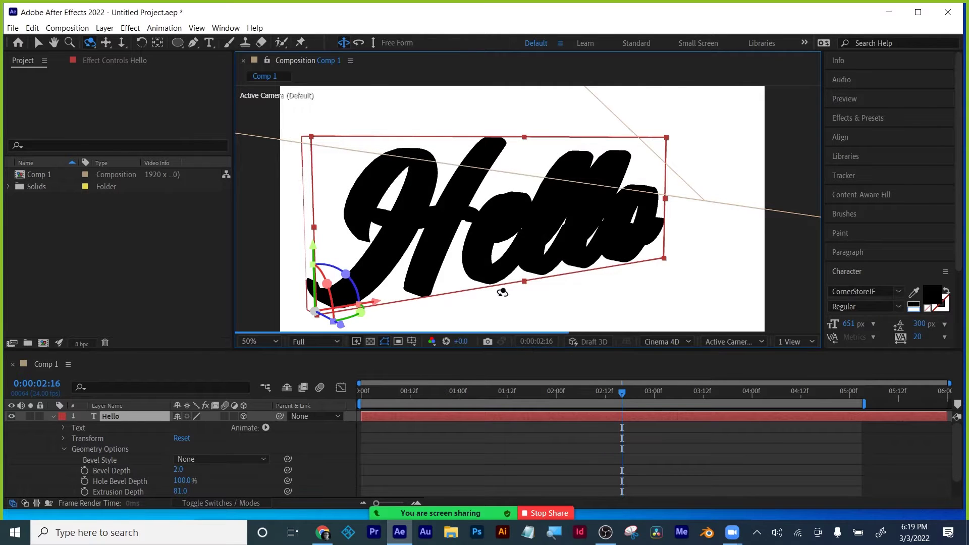
Step: Add a second white spot light with a 180° cone angle and raise its intensity to 1351%
{"action": "left_click", "coordinate": [104, 28]}
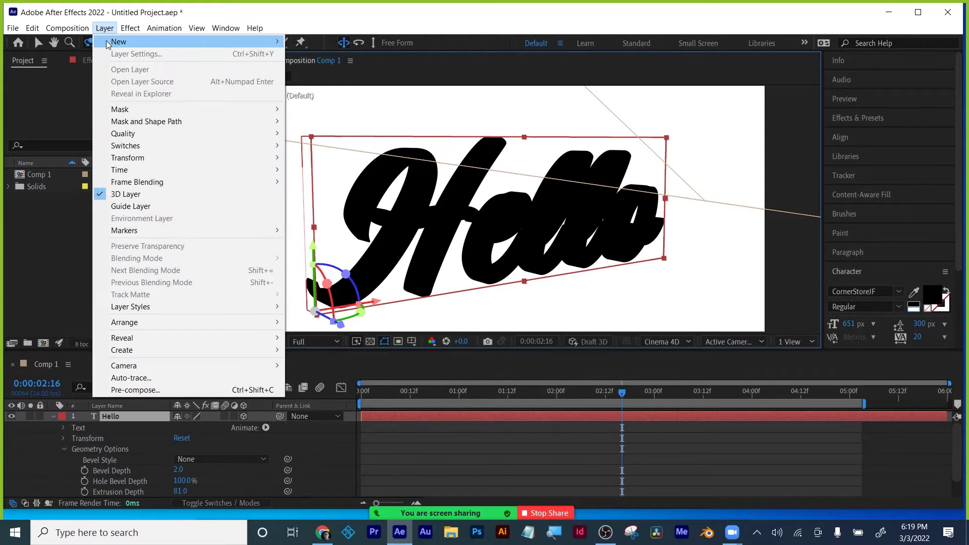
{"action": "mouse_move", "coordinate": [120, 42]}
{"action": "left_click", "coordinate": [352, 71]}
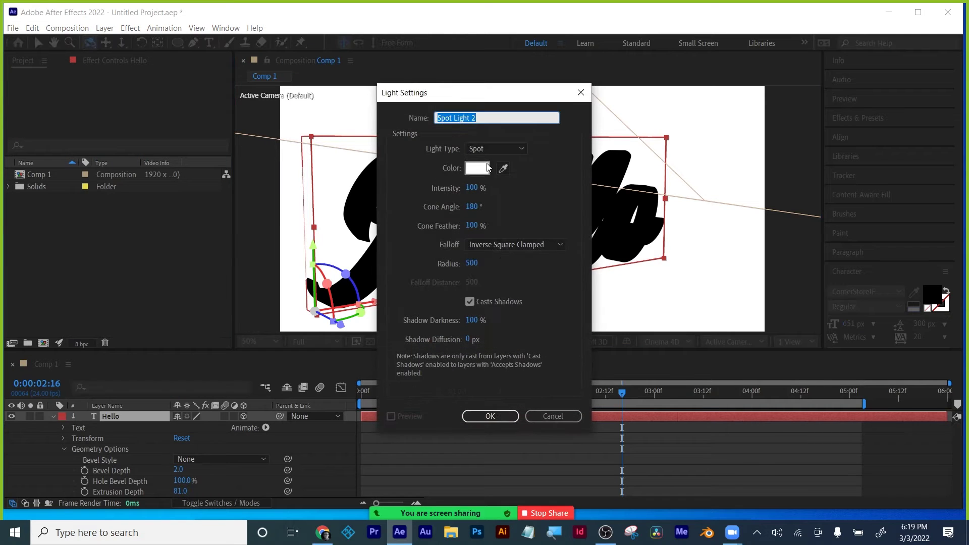
{"action": "left_click", "coordinate": [500, 417]}
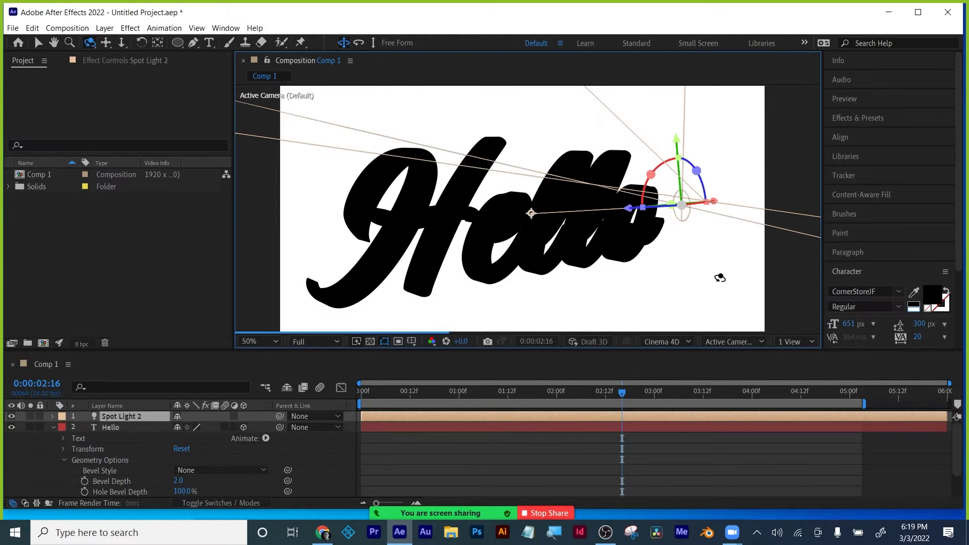
{"action": "left_click", "coordinate": [54, 428]}
{"action": "left_click", "coordinate": [53, 416]}
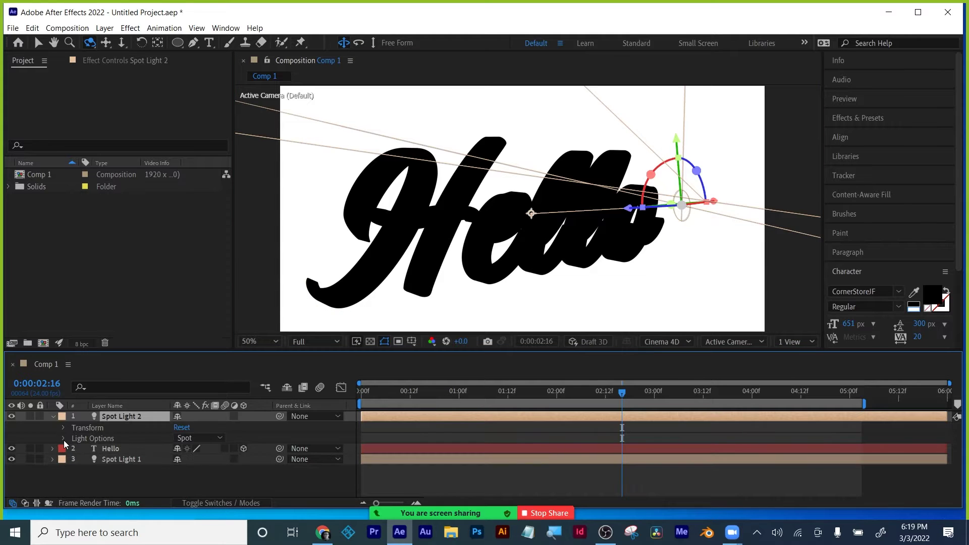
{"action": "left_click", "coordinate": [63, 438]}
{"action": "scroll", "coordinate": [111, 444], "scroll_direction": "down", "scroll_amount": 2}
{"action": "left_click_drag", "start_coordinate": [180, 427], "coordinate": [911, 390]}
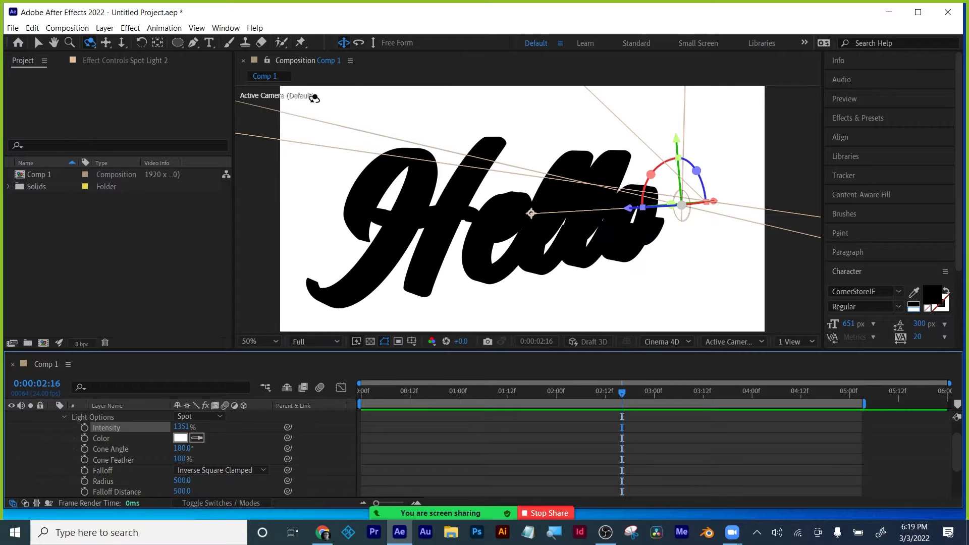
Step: In the Right view, move Spot Light 2's point of interest behind the extruded text and set its intensity to 1629%
{"action": "left_click", "coordinate": [792, 344]}
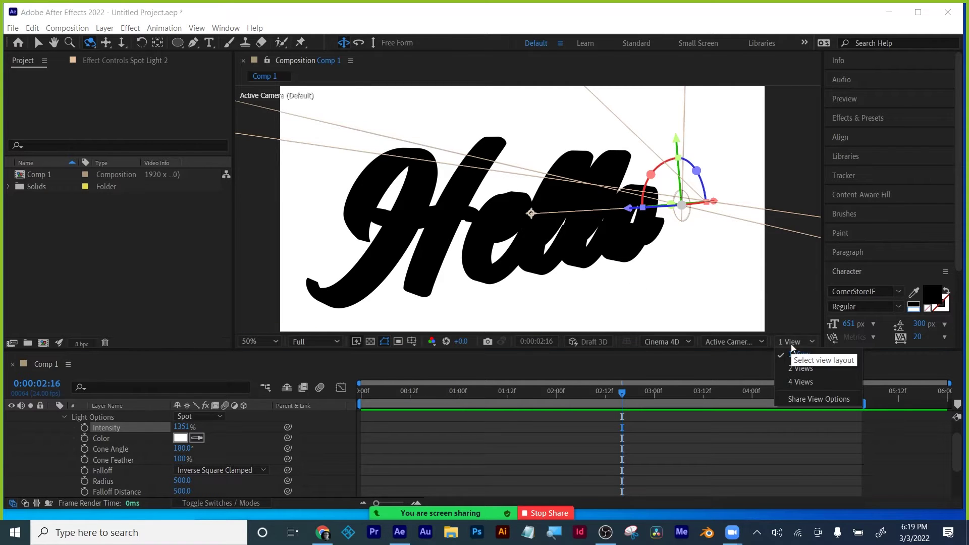
{"action": "left_click", "coordinate": [737, 342]}
{"action": "left_click", "coordinate": [728, 201]}
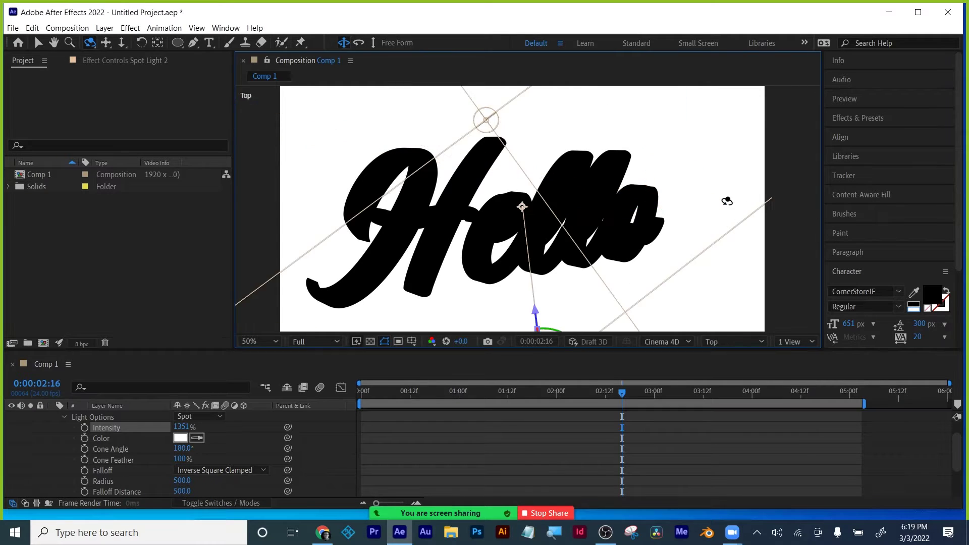
{"action": "scroll", "coordinate": [561, 234], "scroll_direction": "down", "scroll_amount": 6}
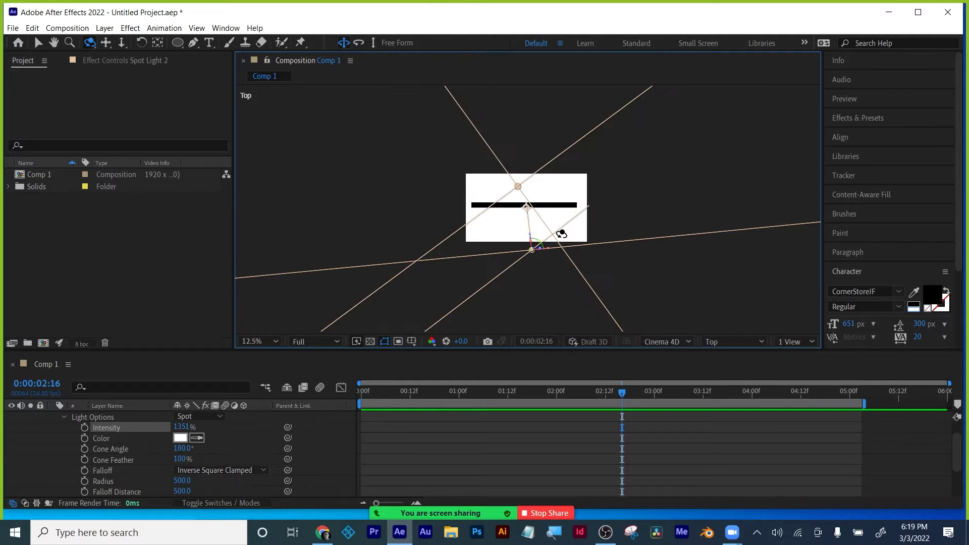
{"action": "scroll", "coordinate": [562, 233], "scroll_direction": "up", "scroll_amount": 6}
{"action": "scroll", "coordinate": [561, 234], "scroll_direction": "down", "scroll_amount": 1}
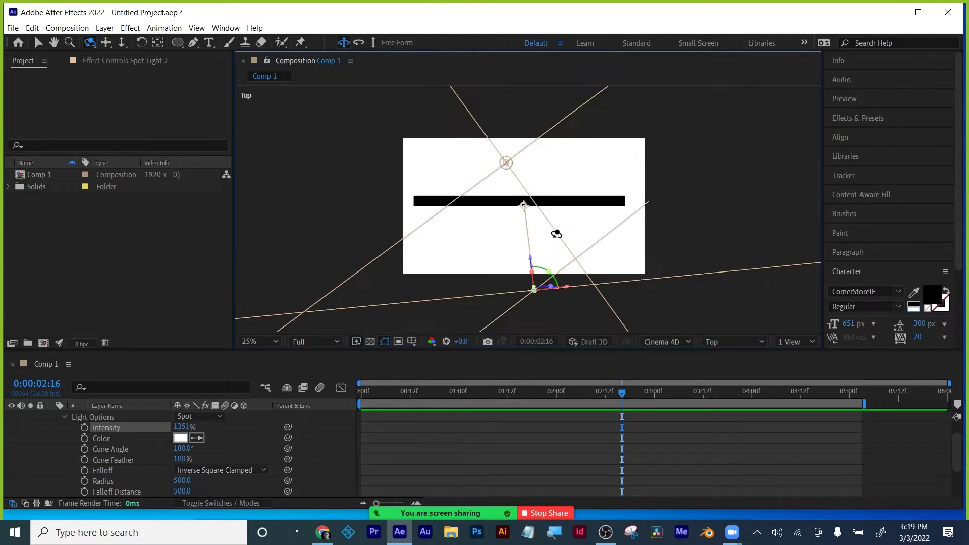
{"action": "left_click", "coordinate": [717, 346]}
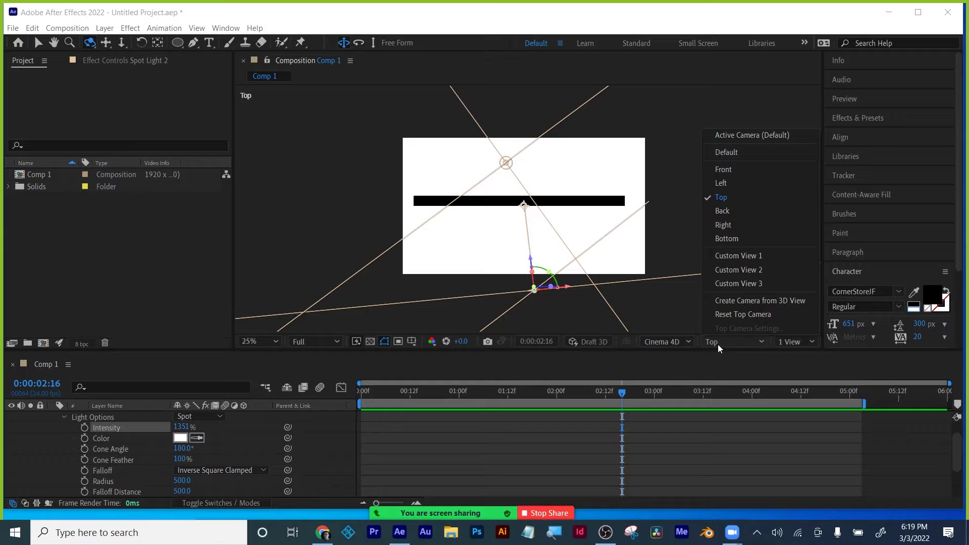
{"action": "left_click", "coordinate": [729, 224]}
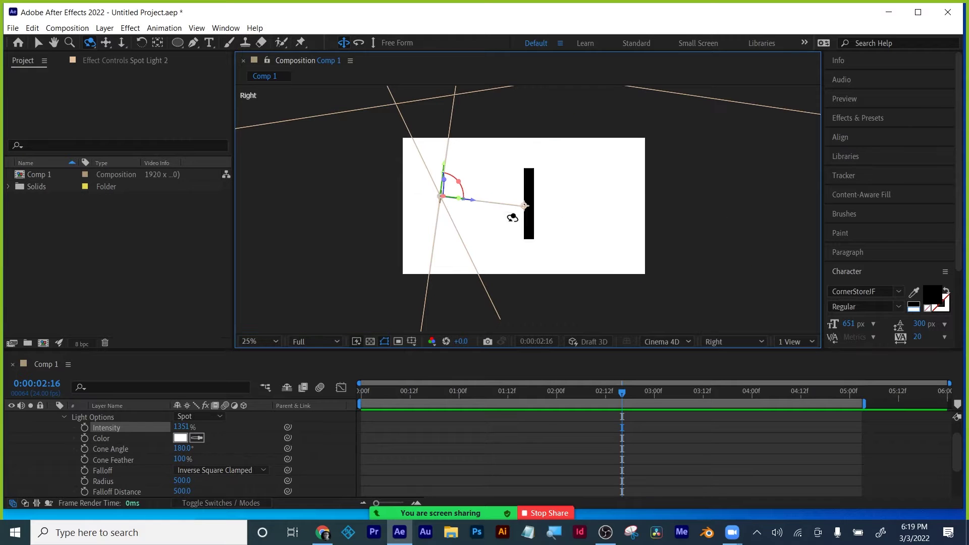
{"action": "key", "text": "v"}
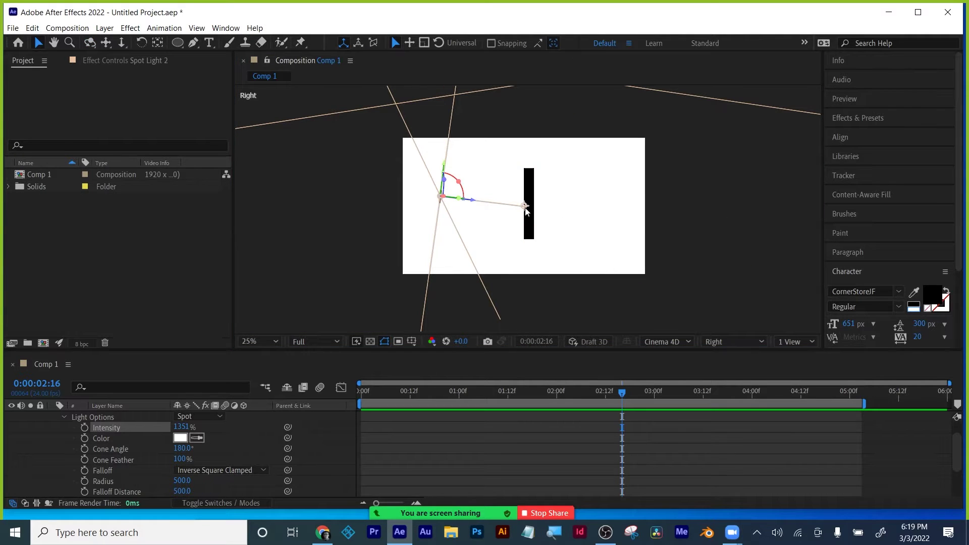
{"action": "left_click_drag", "start_coordinate": [525, 211], "coordinate": [566, 225]}
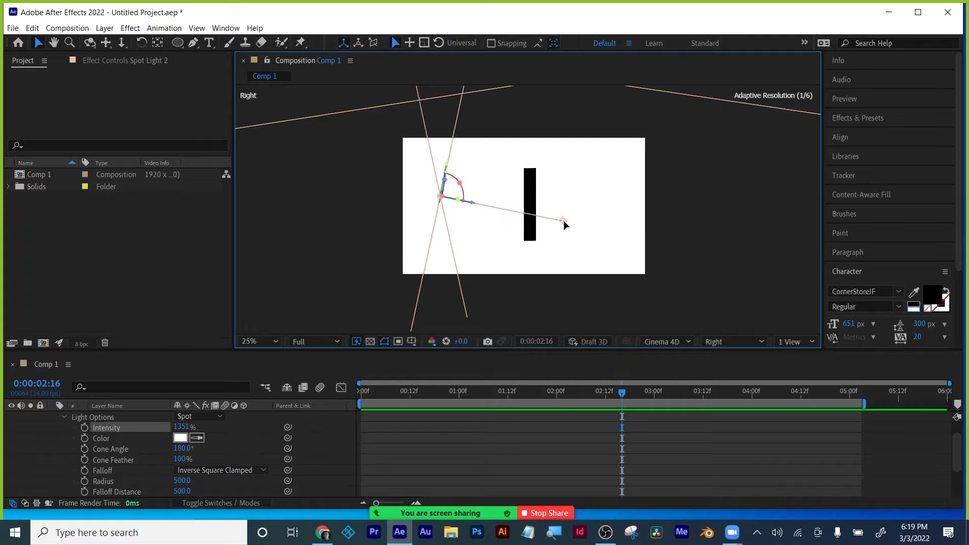
{"action": "left_click_drag", "start_coordinate": [182, 427], "coordinate": [280, 449]}
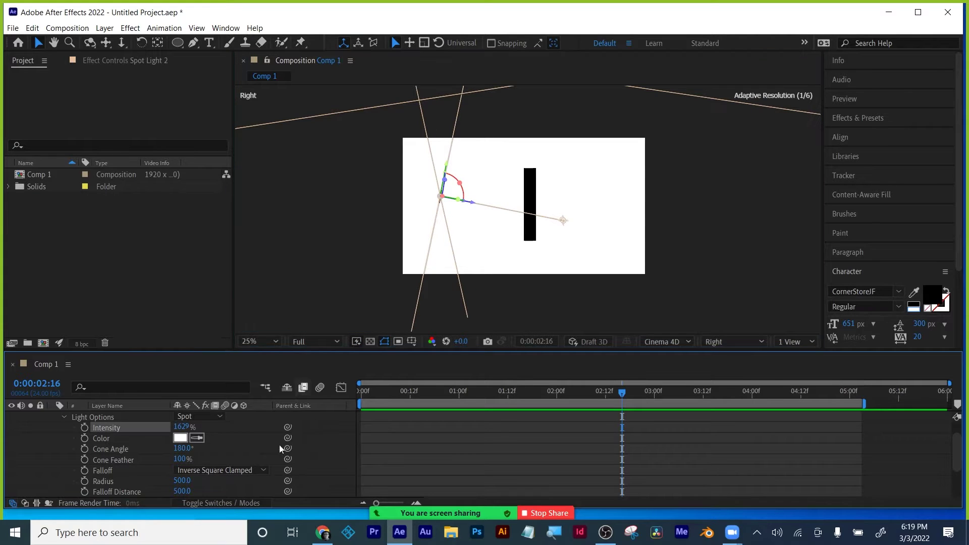
{"action": "left_click", "coordinate": [65, 418]}
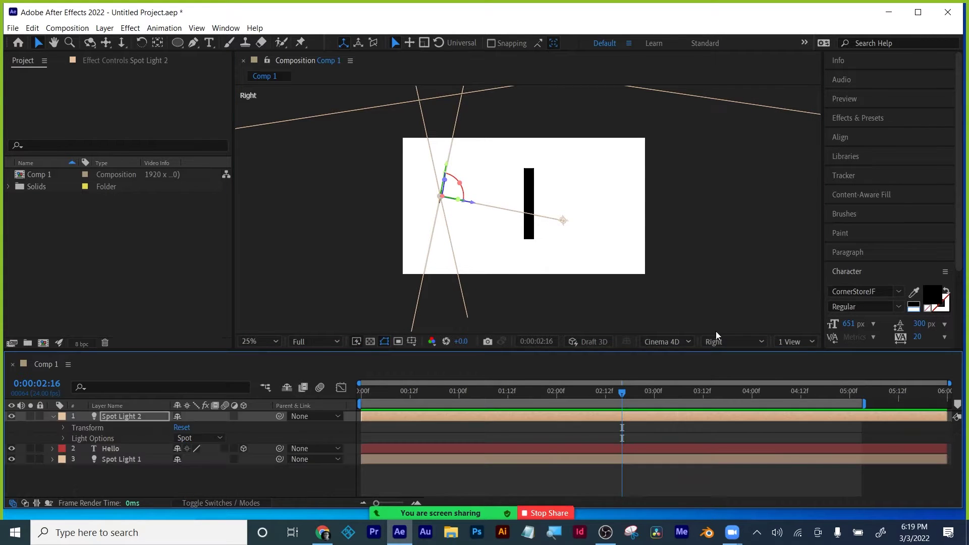
Step: Deselect the light and show the composition in Custom View 1
{"action": "left_click", "coordinate": [732, 341]}
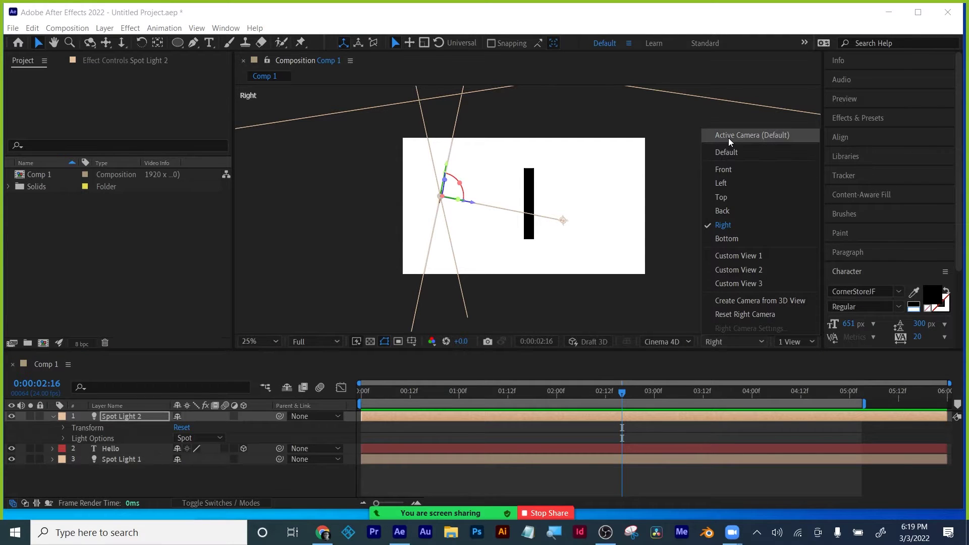
{"action": "left_click", "coordinate": [464, 482]}
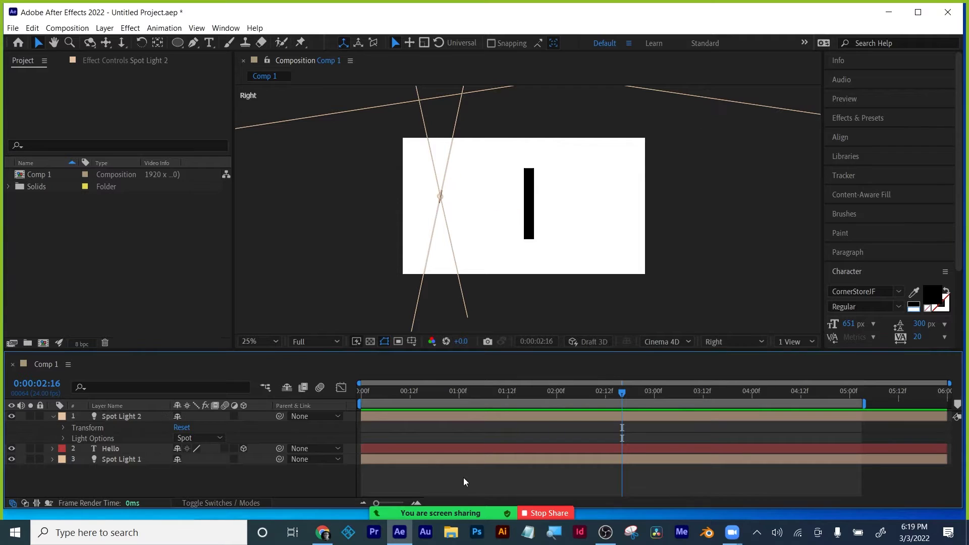
{"action": "left_click", "coordinate": [726, 345]}
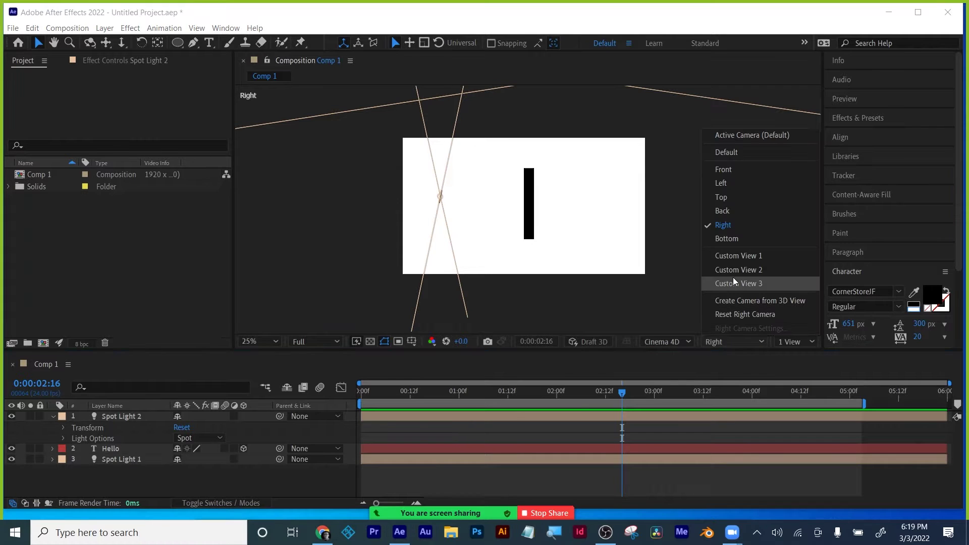
{"action": "left_click", "coordinate": [720, 261]}
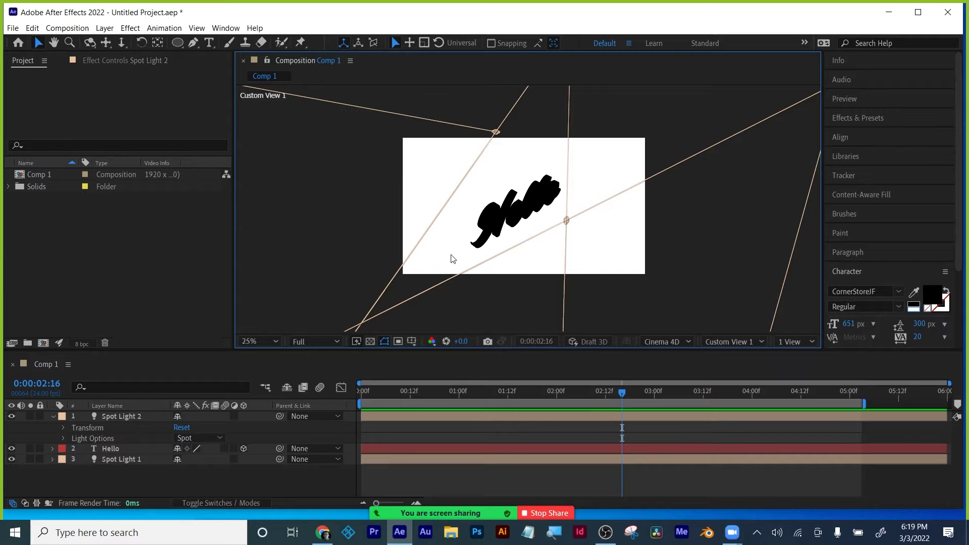
Step: Add a new camera to the composition and view the text through it at 50% magnification
{"action": "left_click", "coordinate": [104, 28]}
{"action": "mouse_move", "coordinate": [121, 39]}
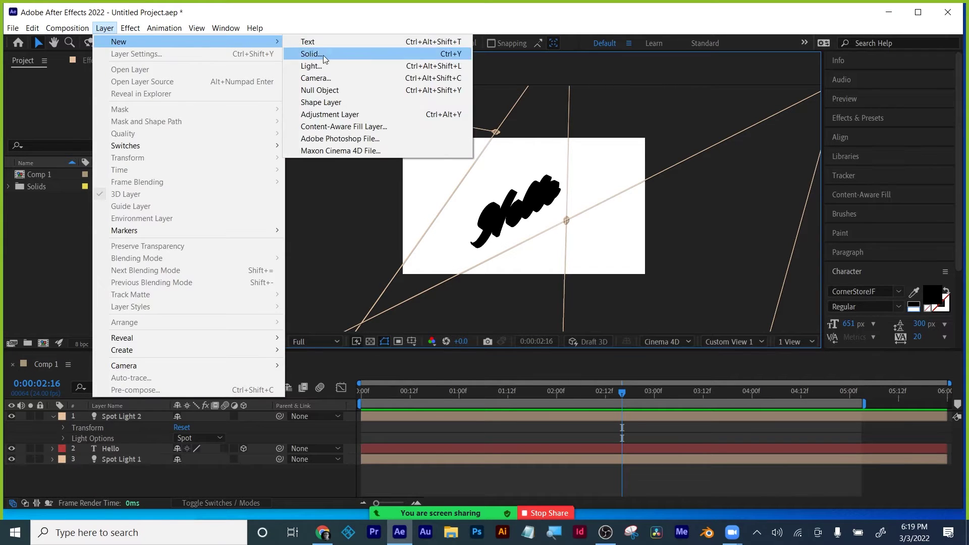
{"action": "left_click", "coordinate": [327, 83]}
{"action": "left_click", "coordinate": [604, 398]}
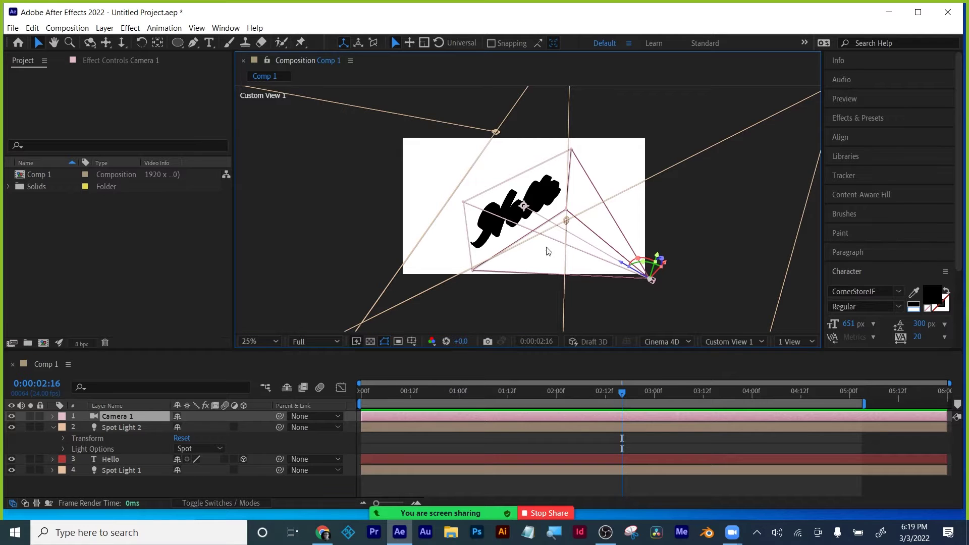
{"action": "left_click", "coordinate": [728, 343]}
{"action": "left_click", "coordinate": [740, 133]}
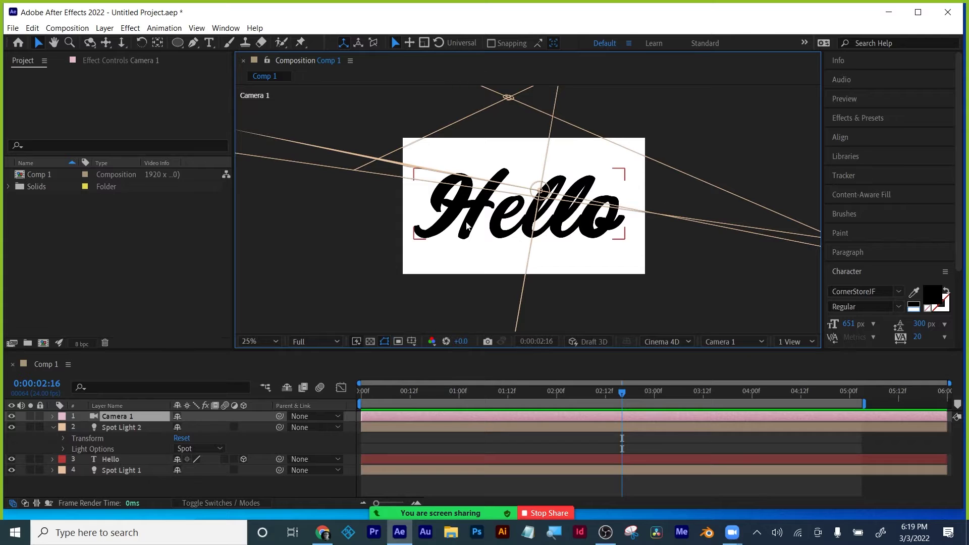
{"action": "key", "text": "period"}
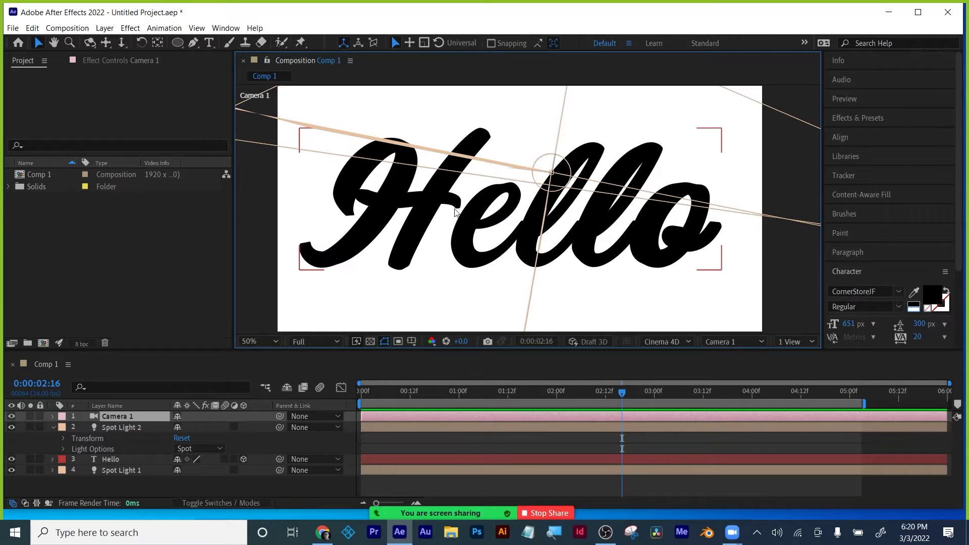
Step: In the Right view, move Camera 1's point of interest back behind the extruded text
{"action": "left_click", "coordinate": [723, 346]}
{"action": "left_click", "coordinate": [729, 224]}
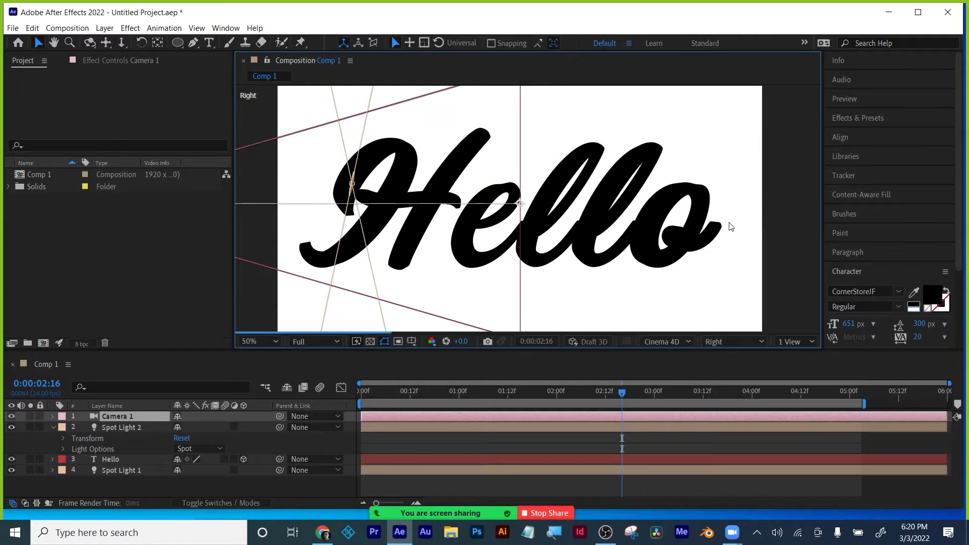
{"action": "left_click_drag", "start_coordinate": [521, 205], "coordinate": [636, 200]}
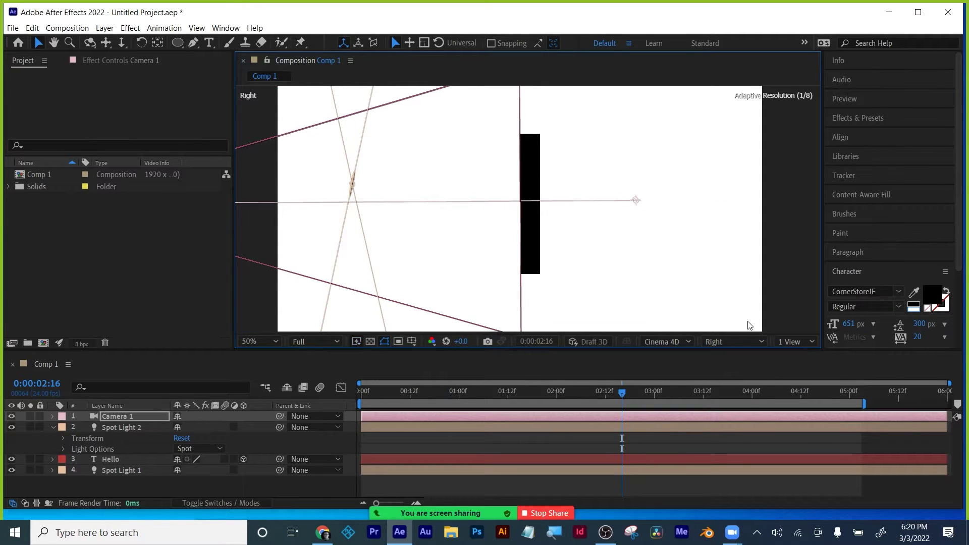
Step: Inspect the camera and lights in a zoomed-out Top view, and return to the Camera 1 view fitted to the window
{"action": "left_click", "coordinate": [732, 342]}
{"action": "left_click", "coordinate": [733, 197]}
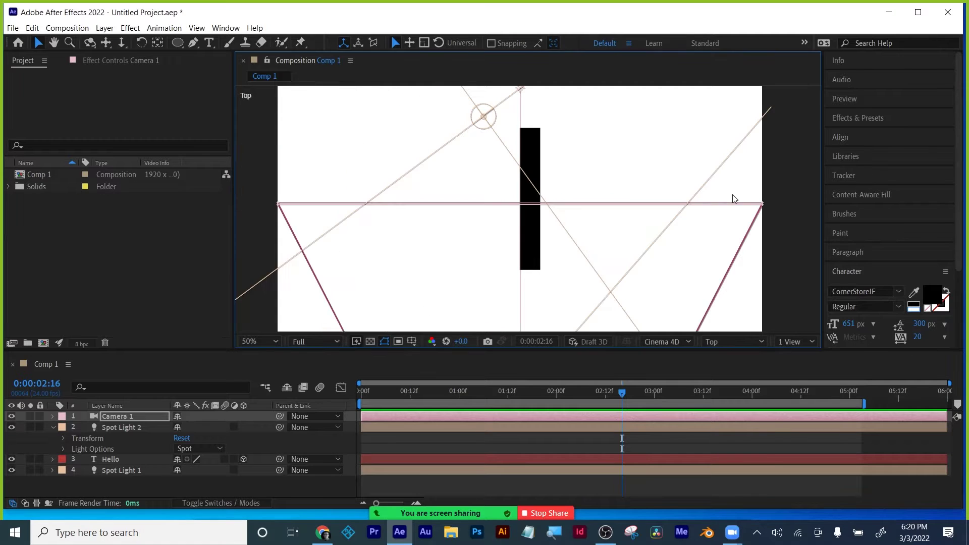
{"action": "scroll", "coordinate": [592, 229], "scroll_direction": "down", "scroll_amount": 4}
{"action": "scroll", "coordinate": [590, 228], "scroll_direction": "down", "scroll_amount": 1}
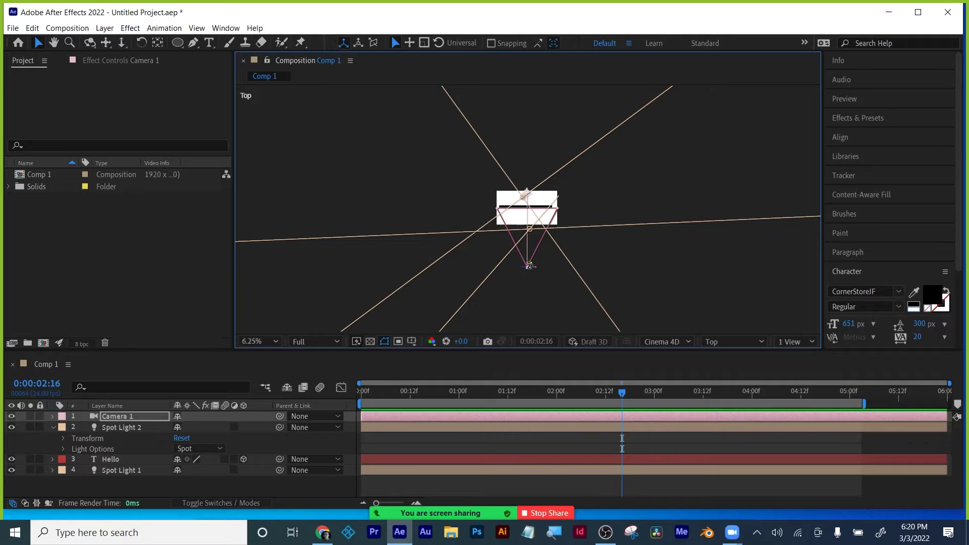
{"action": "left_click", "coordinate": [720, 341]}
{"action": "left_click", "coordinate": [731, 137]}
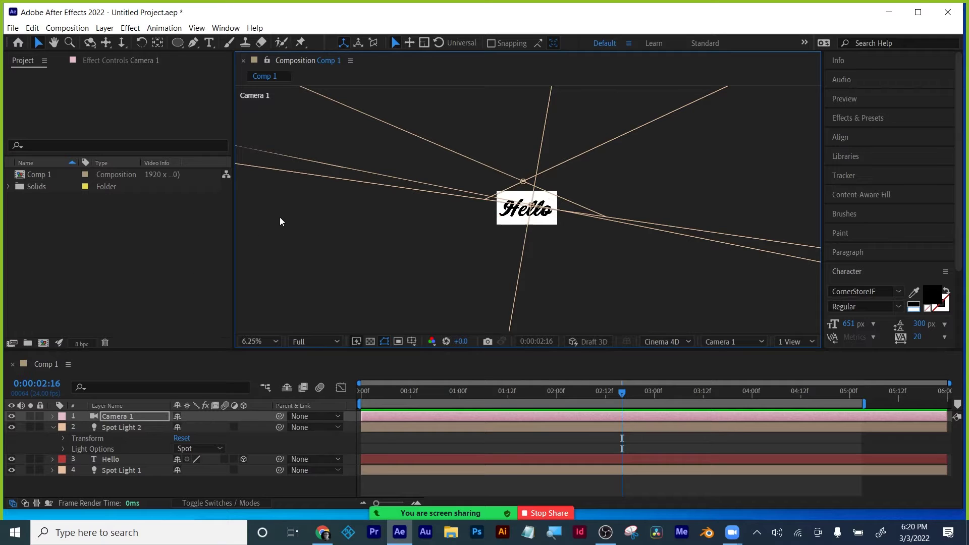
{"action": "left_click", "coordinate": [259, 342]}
{"action": "left_click", "coordinate": [274, 114]}
Step: In the Hello layer's geometry options, set the bevel style to Convex
{"action": "left_click", "coordinate": [115, 458]}
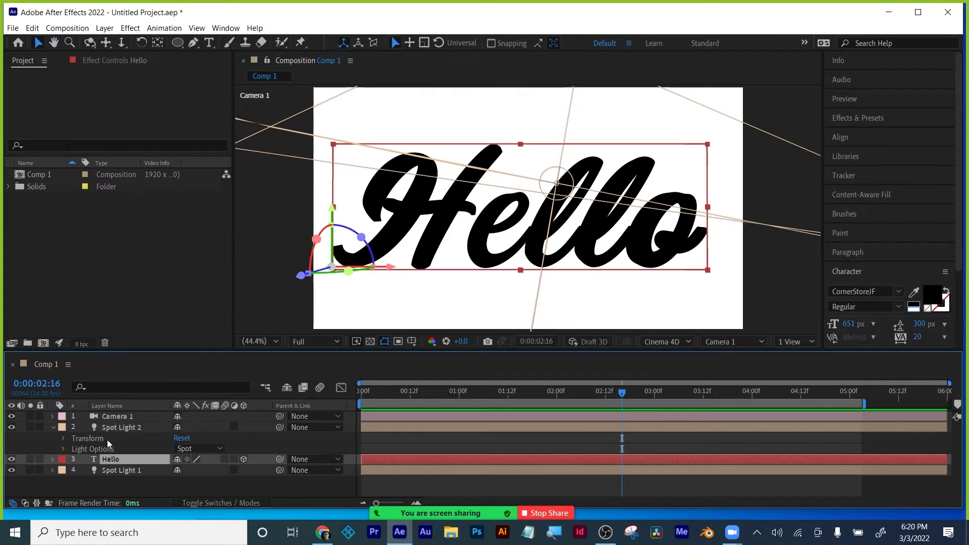
{"action": "left_click", "coordinate": [53, 427]}
{"action": "left_click", "coordinate": [52, 438]}
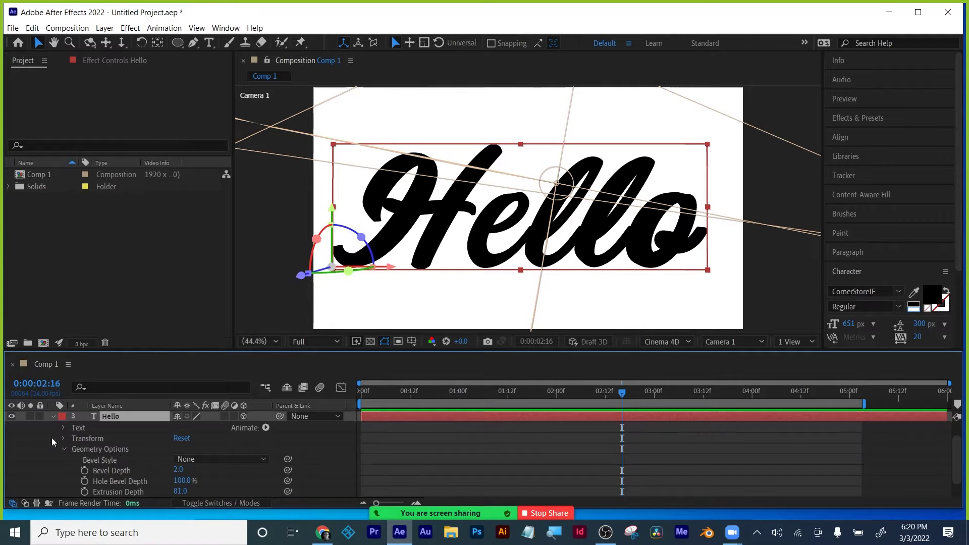
{"action": "scroll", "coordinate": [117, 447], "scroll_direction": "down", "scroll_amount": 2}
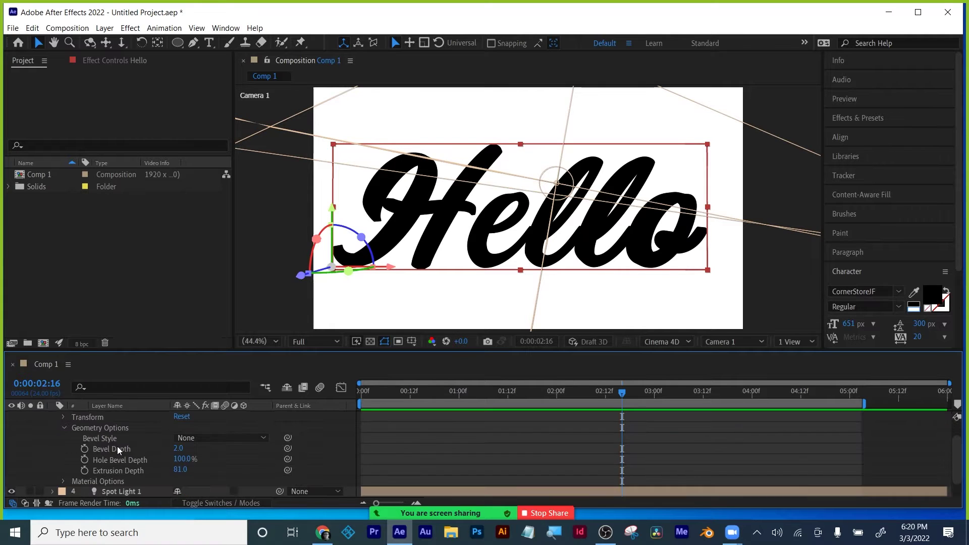
{"action": "left_click", "coordinate": [206, 439]}
{"action": "left_click", "coordinate": [207, 488]}
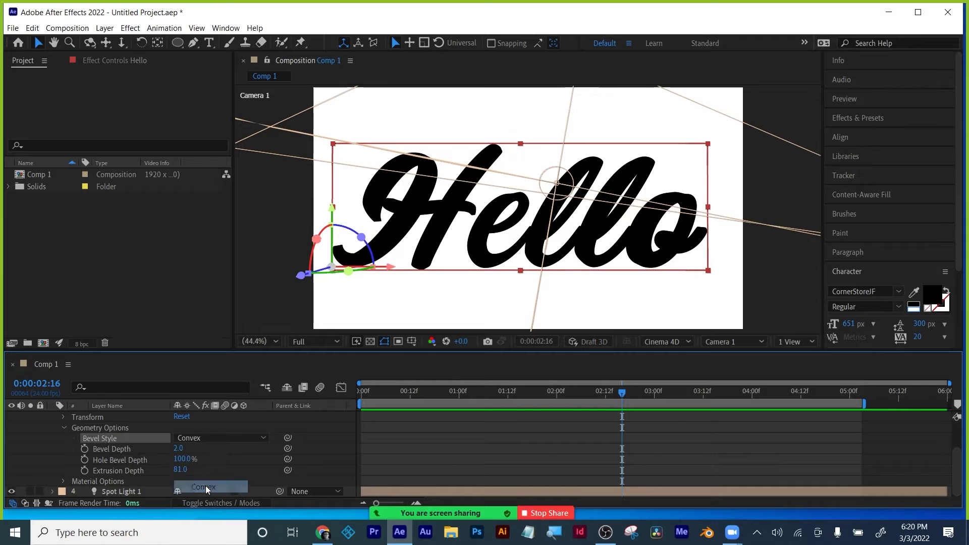
Step: In the Hello layer's material options, turn Casts Shadows on
{"action": "left_click", "coordinate": [64, 428]}
{"action": "left_click", "coordinate": [64, 481]}
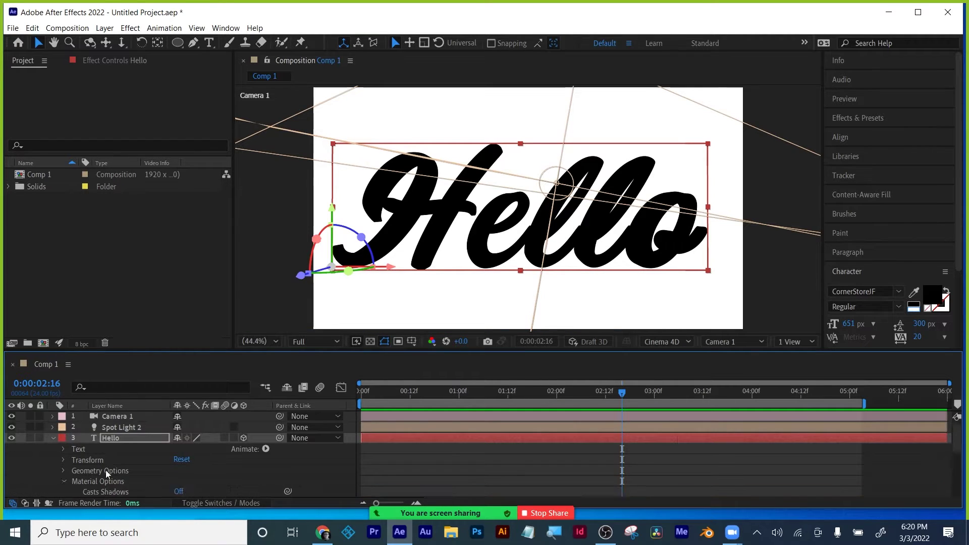
{"action": "scroll", "coordinate": [105, 470], "scroll_direction": "down", "scroll_amount": 3}
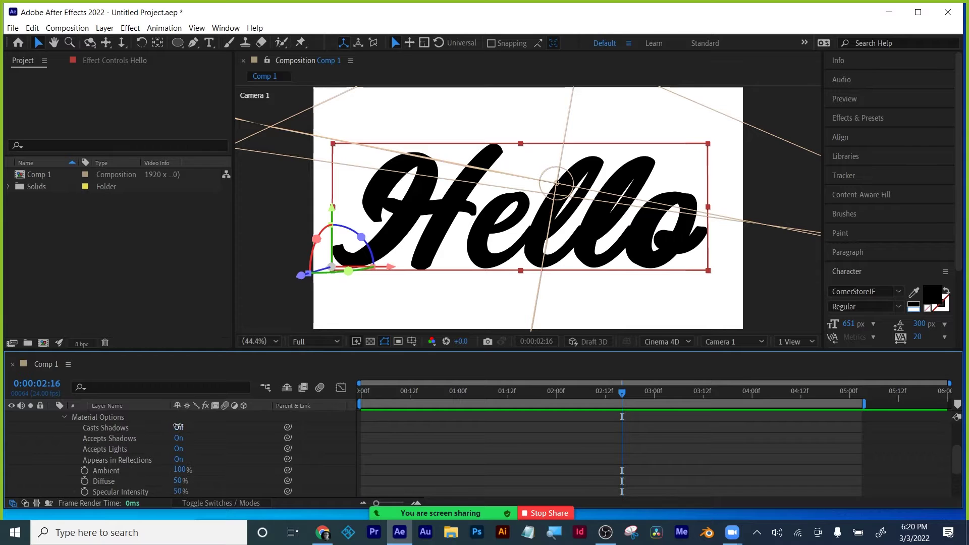
{"action": "left_click", "coordinate": [179, 427]}
Step: Set the text material's Diffuse to 100%, Specular Intensity 84%, Specular Shininess 100%, Reflection Sharpness 0% and Reflection Rolloff 42%
{"action": "scroll", "coordinate": [188, 458], "scroll_direction": "down", "scroll_amount": 3}
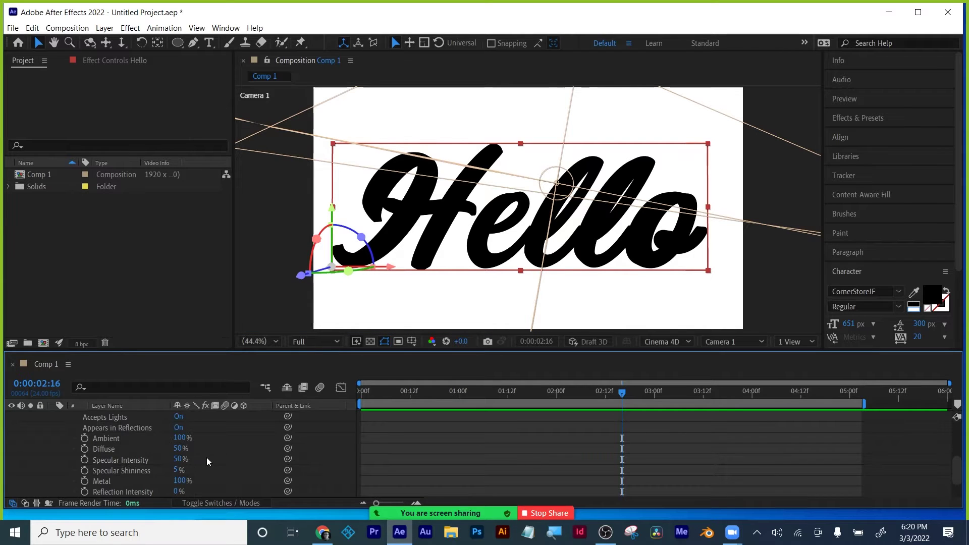
{"action": "left_click", "coordinate": [212, 438]}
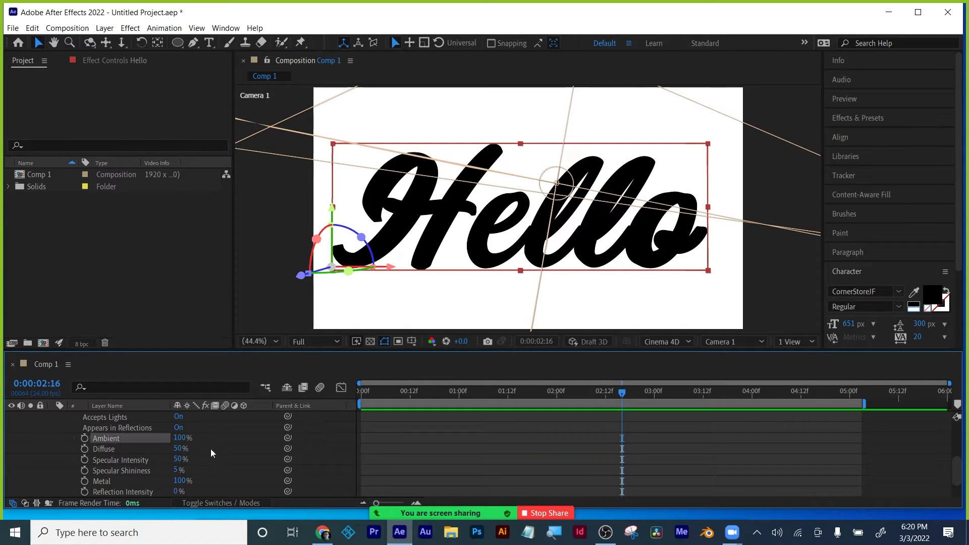
{"action": "left_click_drag", "start_coordinate": [178, 448], "coordinate": [245, 460]}
{"action": "scroll", "coordinate": [242, 459], "scroll_direction": "down", "scroll_amount": 1}
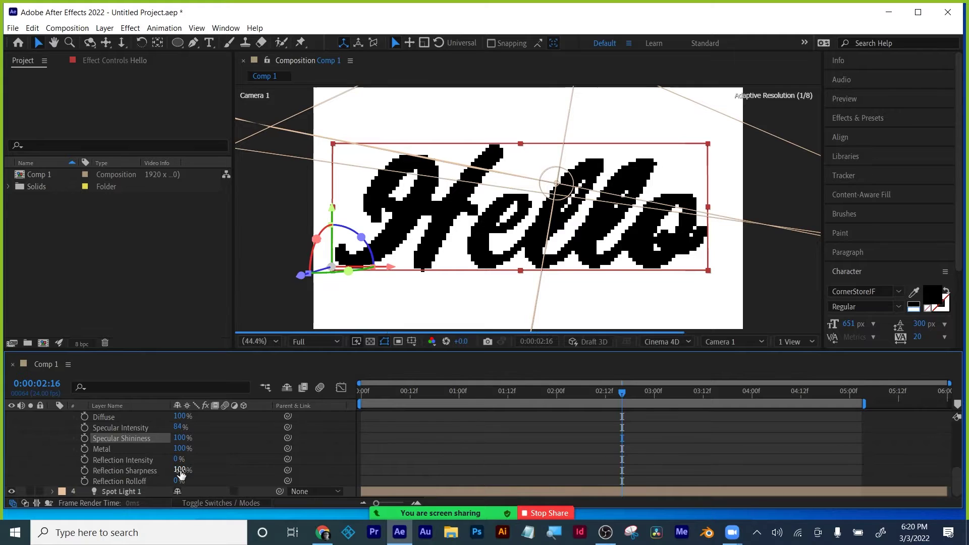
{"action": "left_click_drag", "start_coordinate": [180, 472], "coordinate": [47, 467]}
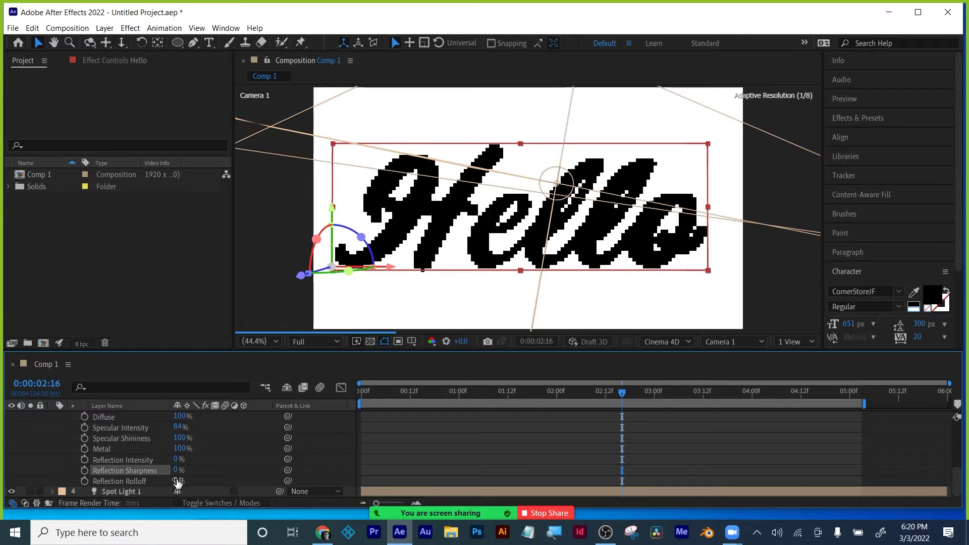
{"action": "left_click_drag", "start_coordinate": [180, 481], "coordinate": [422, 426]}
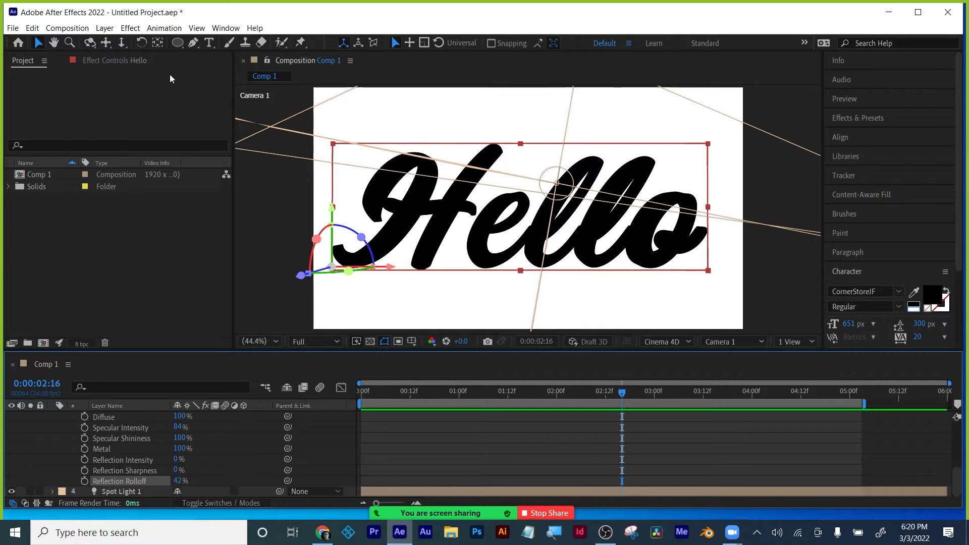
Step: Orbit Camera 1 around the Hello text to see it at an angle
{"action": "left_click", "coordinate": [89, 42]}
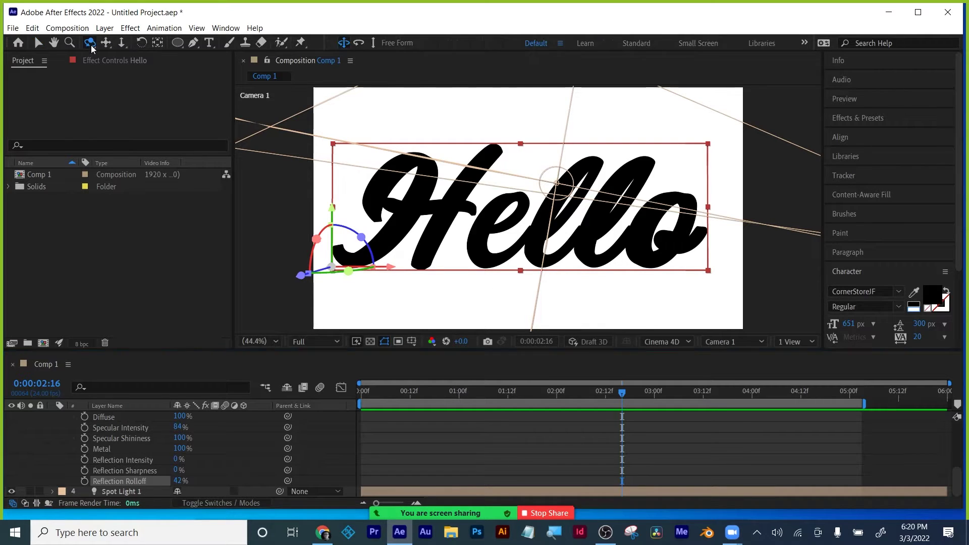
{"action": "left_click_drag", "start_coordinate": [379, 232], "coordinate": [382, 245]}
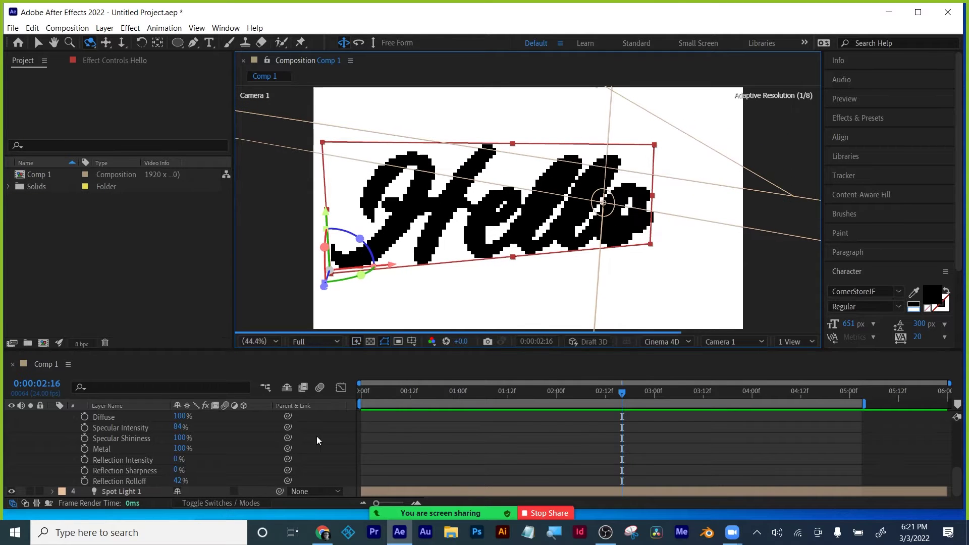
{"action": "scroll", "coordinate": [93, 456], "scroll_direction": "up", "scroll_amount": 5}
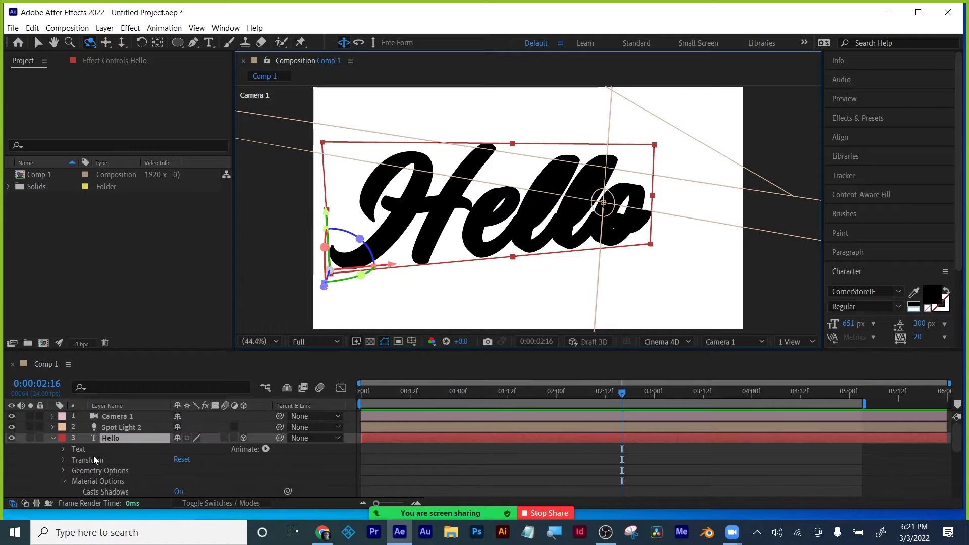
Step: Delete the camera, both spot lights and the Hello text layer from the composition
{"action": "left_click", "coordinate": [52, 438]}
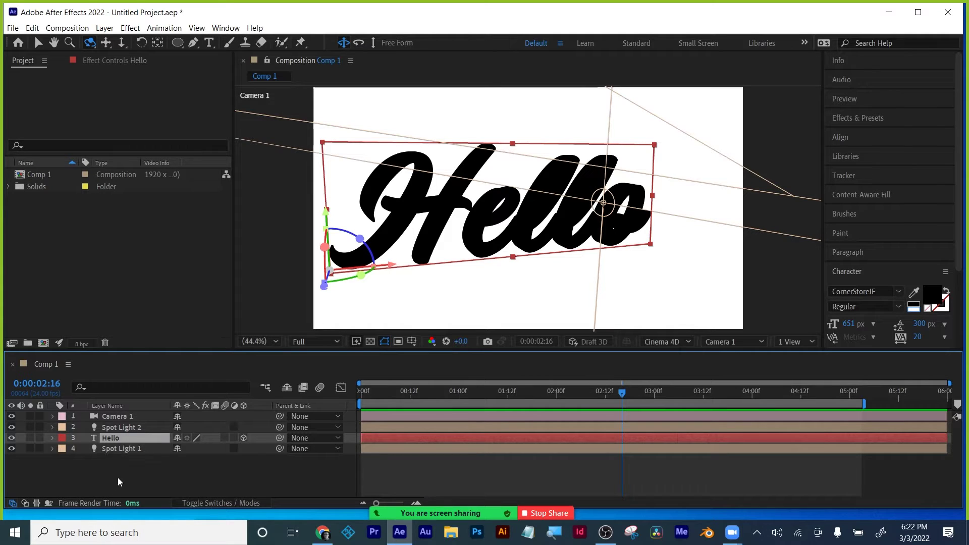
{"action": "left_click_drag", "start_coordinate": [111, 478], "coordinate": [115, 414]}
{"action": "key", "text": "Delete"}
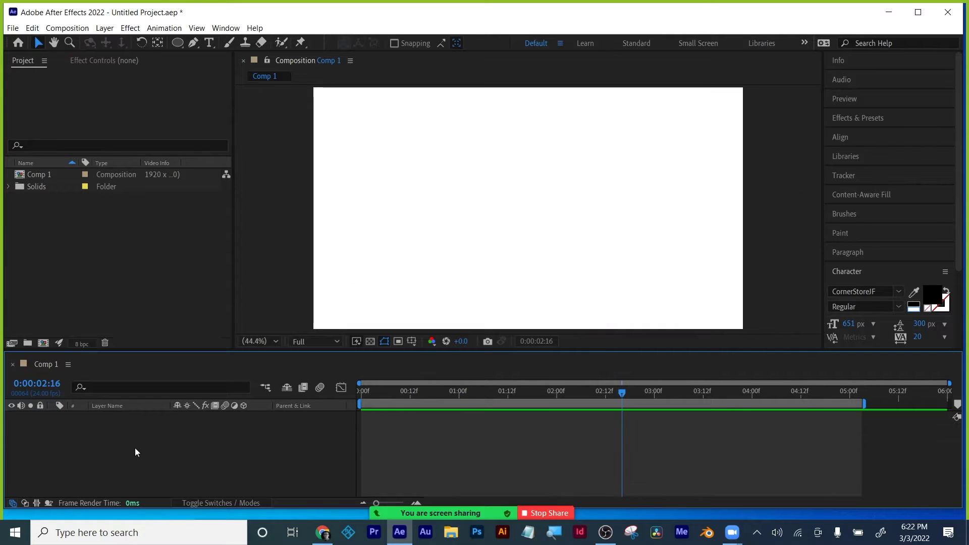
Step: Draw a wide ellipse as a new shape layer and move it closer to the centre of the composition
{"action": "left_click", "coordinate": [177, 42]}
{"action": "left_click_drag", "start_coordinate": [410, 170], "coordinate": [718, 294]}
{"action": "key", "text": "v"}
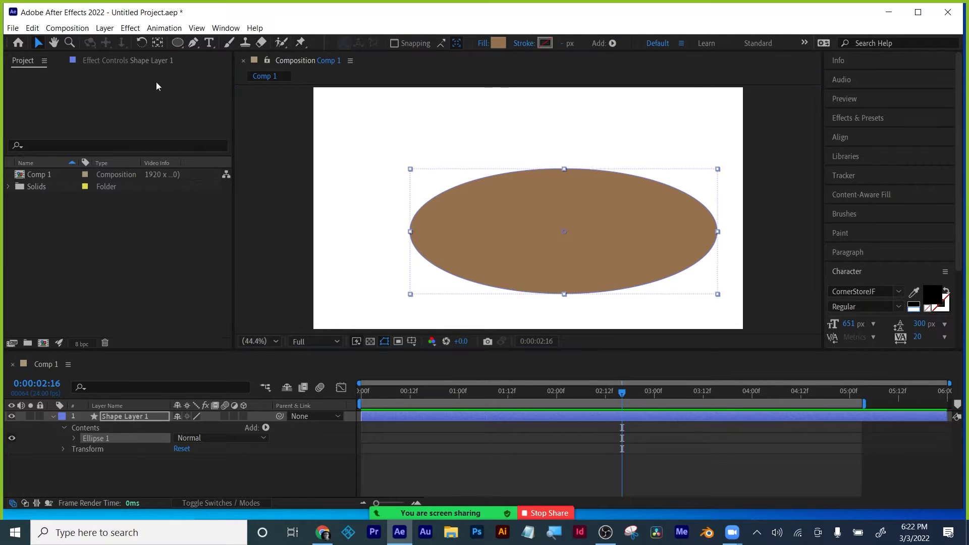
{"action": "left_click_drag", "start_coordinate": [577, 204], "coordinate": [522, 175]}
Step: Remove the ellipse's fill and give it a solid red stroke
{"action": "left_click", "coordinate": [484, 43]}
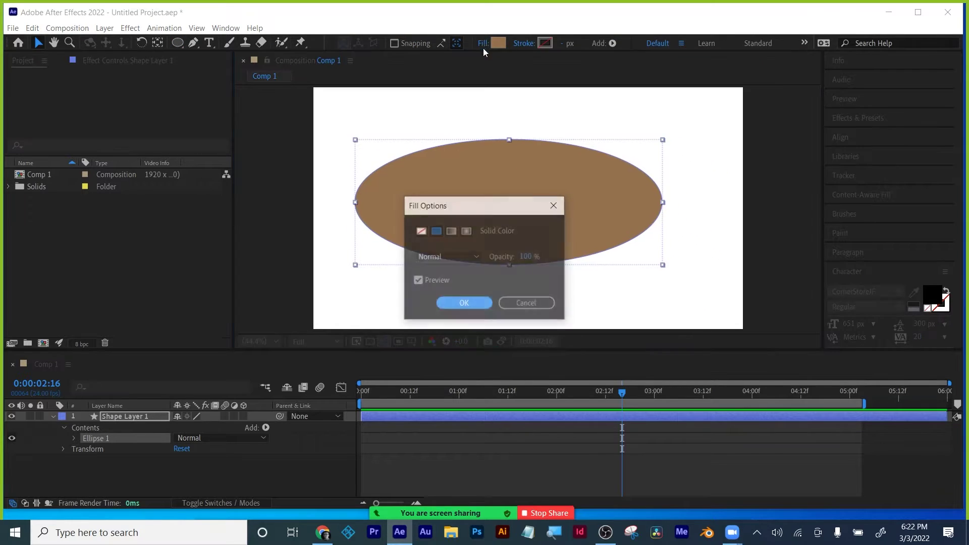
{"action": "left_click", "coordinate": [421, 231]}
{"action": "left_click", "coordinate": [464, 303]}
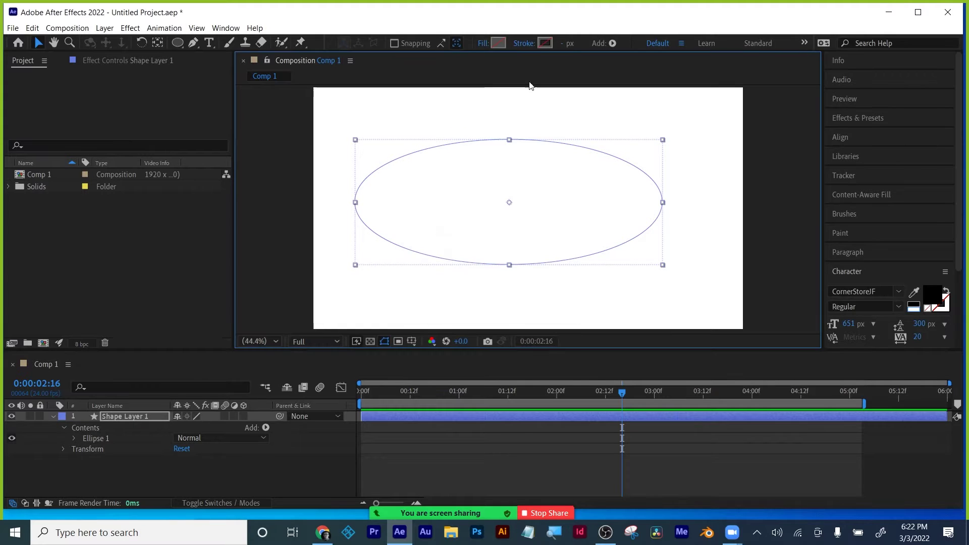
{"action": "left_click", "coordinate": [524, 44]}
{"action": "left_click", "coordinate": [435, 231]}
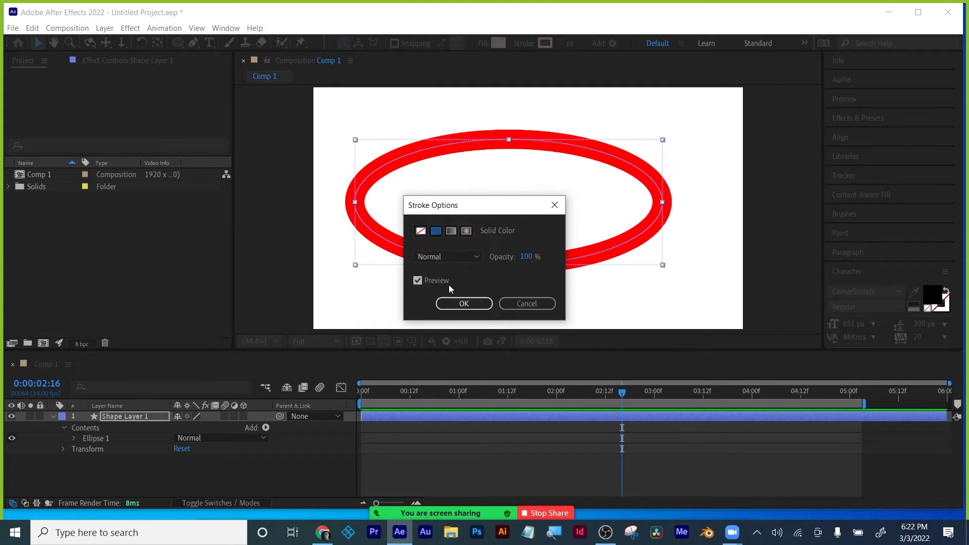
{"action": "left_click", "coordinate": [460, 304]}
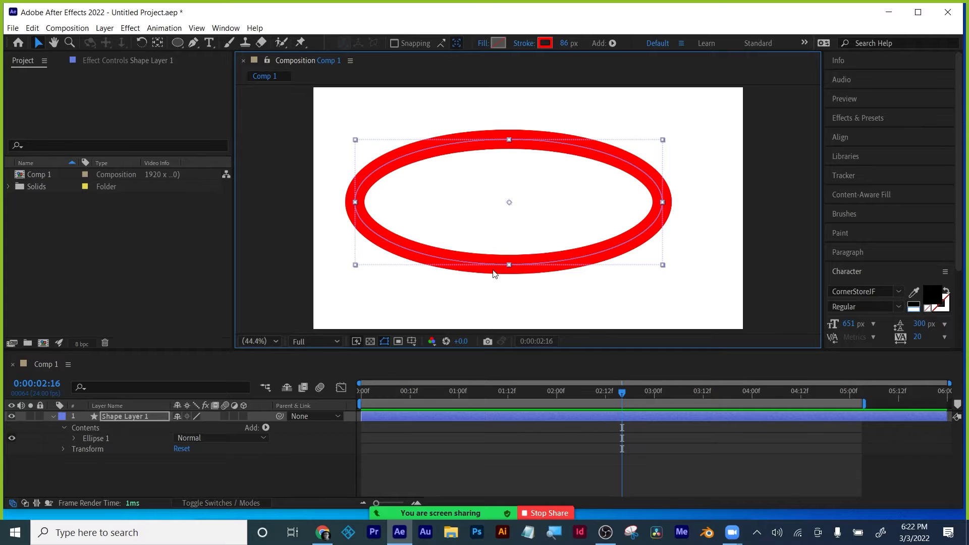
Step: Make Shape Layer 1 a 3D layer and show only its rotation properties
{"action": "left_click_drag", "start_coordinate": [493, 265], "coordinate": [508, 267]}
{"action": "left_click", "coordinate": [242, 417]}
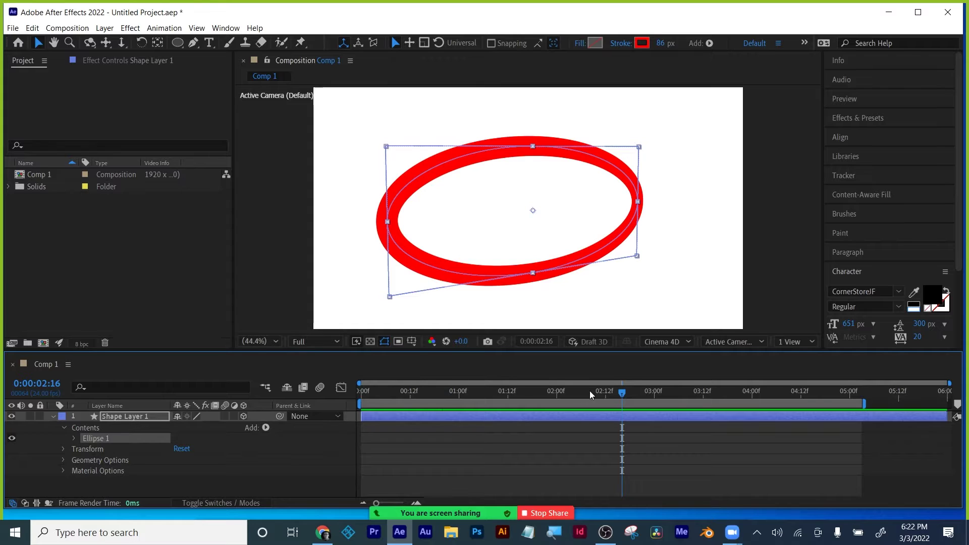
{"action": "left_click", "coordinate": [52, 417]}
{"action": "key", "text": "r"}
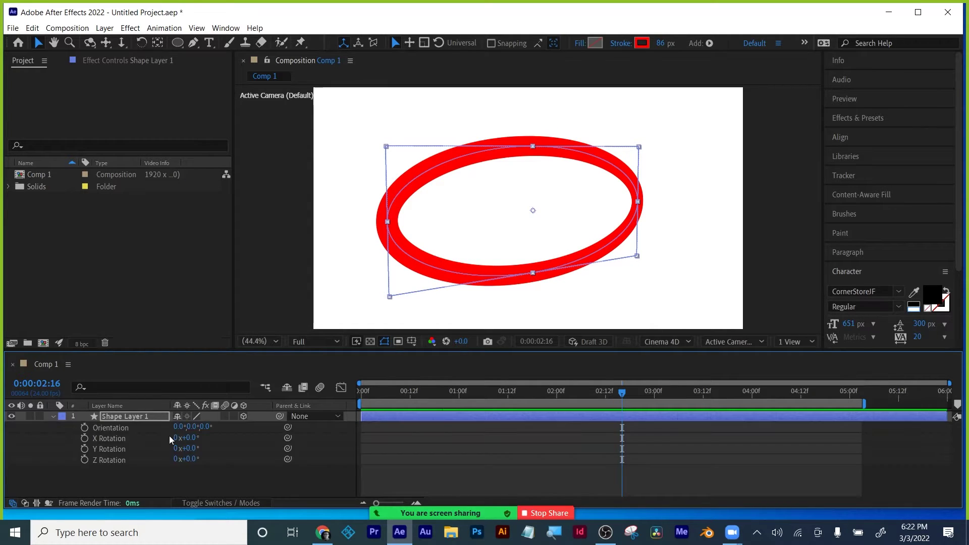
Step: Add a new spot light to the composition with the current light settings
{"action": "left_click", "coordinate": [104, 28]}
{"action": "mouse_move", "coordinate": [118, 43]}
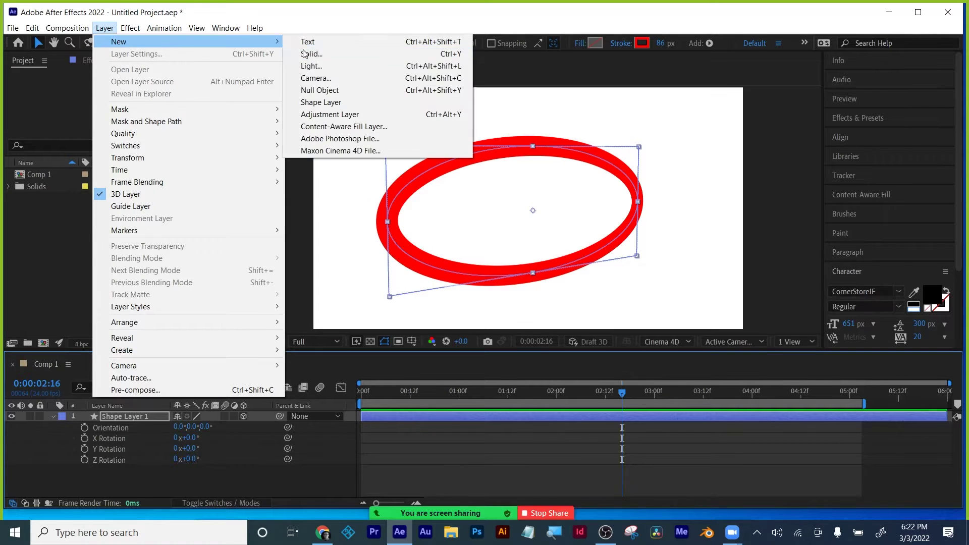
{"action": "left_click", "coordinate": [323, 67]}
{"action": "left_click", "coordinate": [490, 416]}
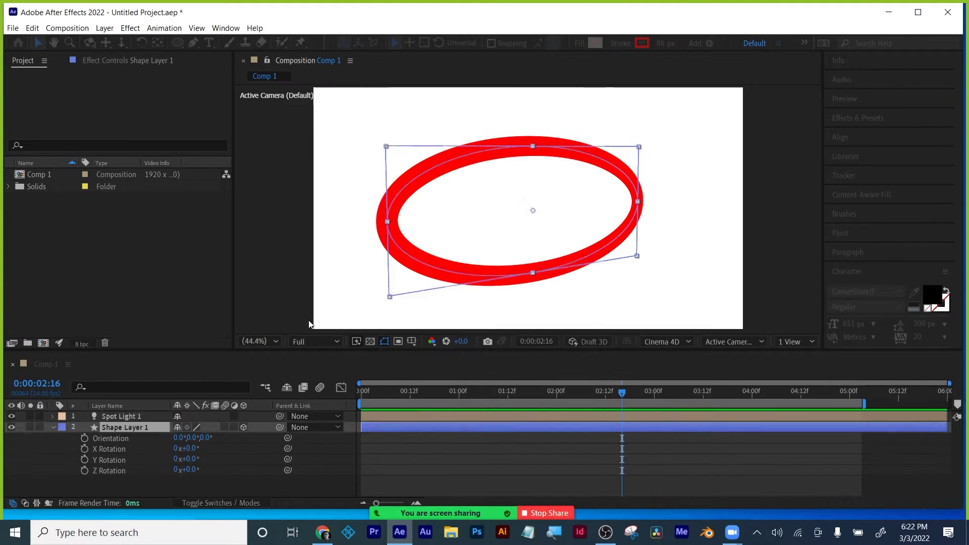
Step: Add a new two-node camera to the composition with the current camera settings
{"action": "left_click", "coordinate": [104, 27]}
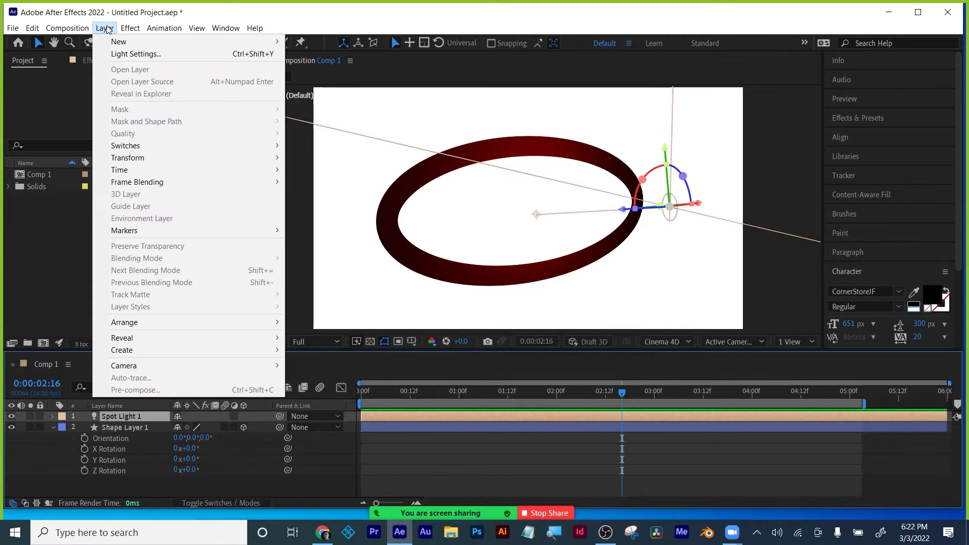
{"action": "mouse_move", "coordinate": [118, 42]}
{"action": "left_click", "coordinate": [331, 77]}
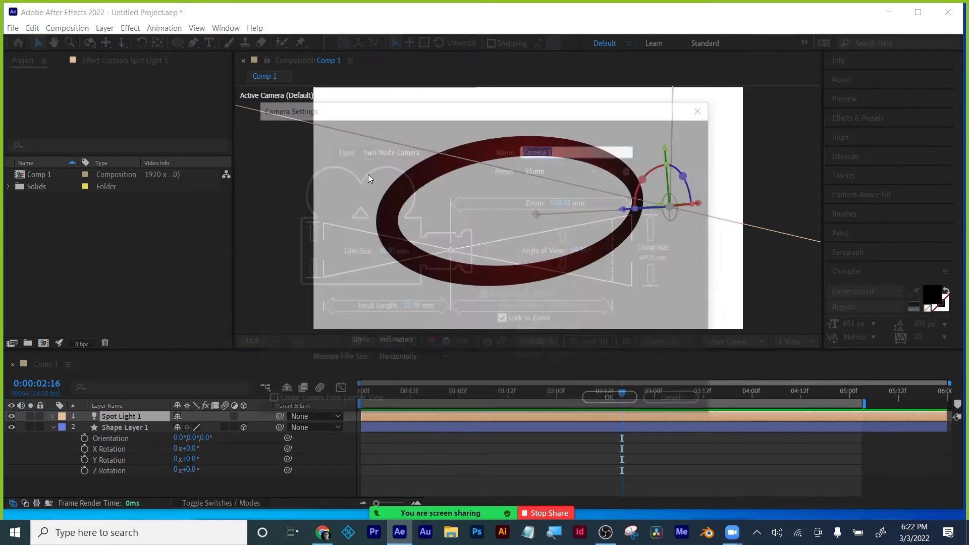
{"action": "left_click", "coordinate": [615, 398]}
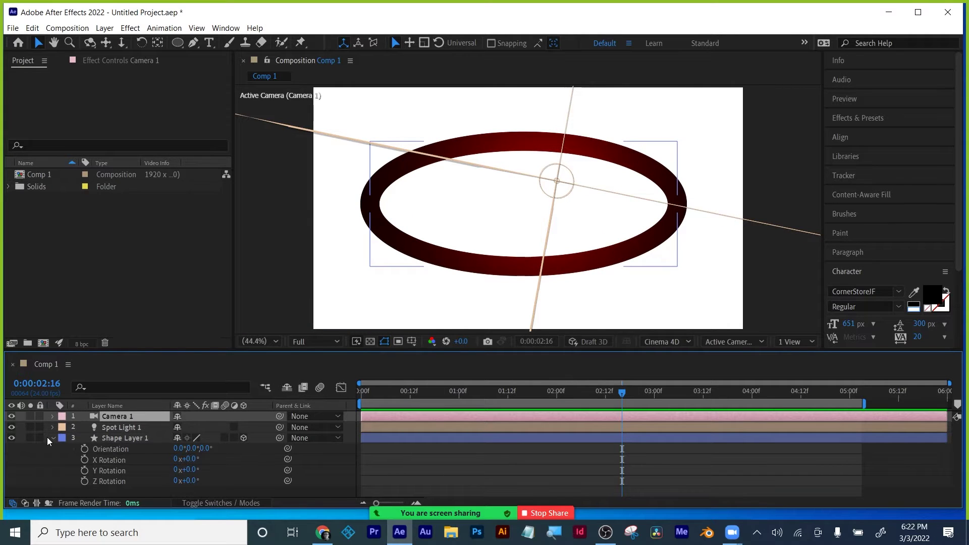
Step: Add Trim Paths to the ellipse's shape layer
{"action": "left_click", "coordinate": [116, 438]}
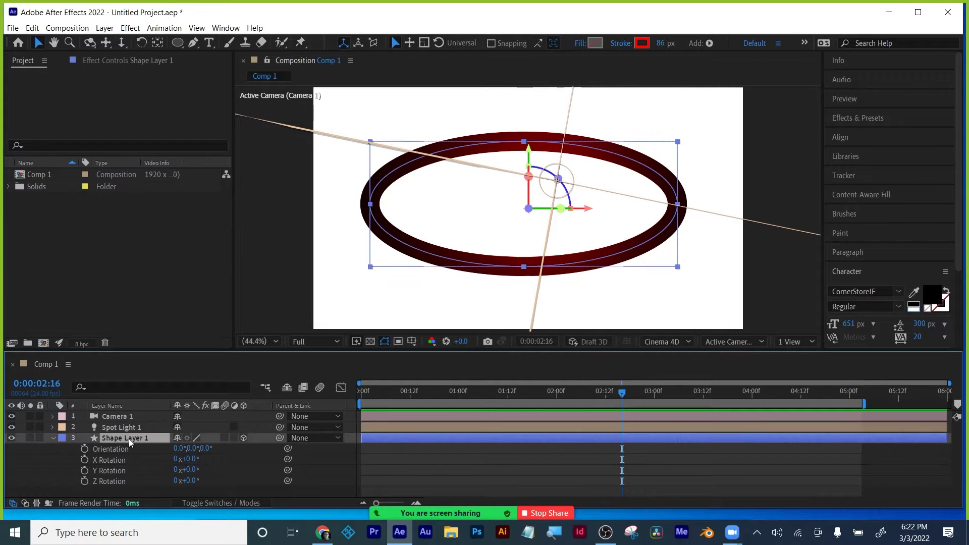
{"action": "left_click", "coordinate": [710, 43]}
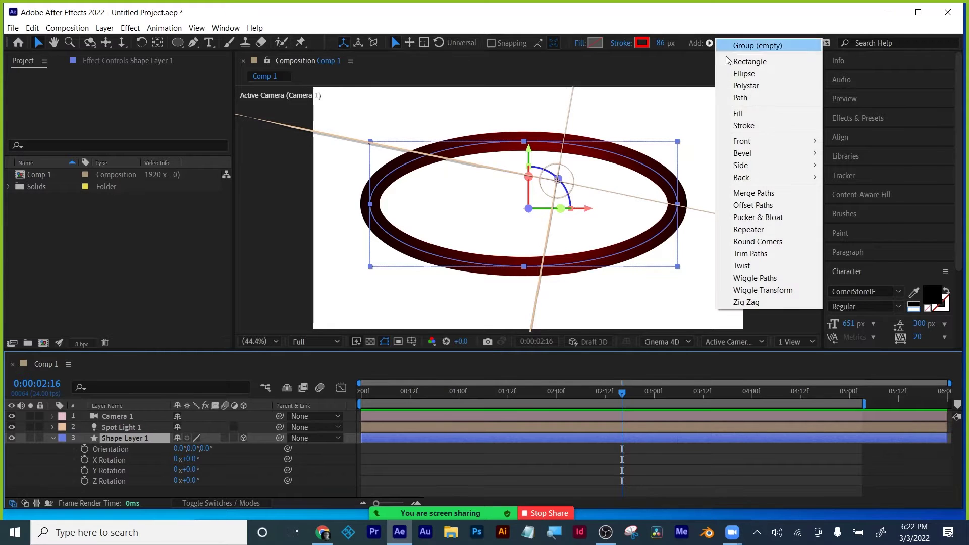
{"action": "left_click", "coordinate": [754, 254]}
Step: Move the playhead to the start of the composition and lower the preview resolution to Quarter
{"action": "left_click_drag", "start_coordinate": [382, 395], "coordinate": [323, 395]}
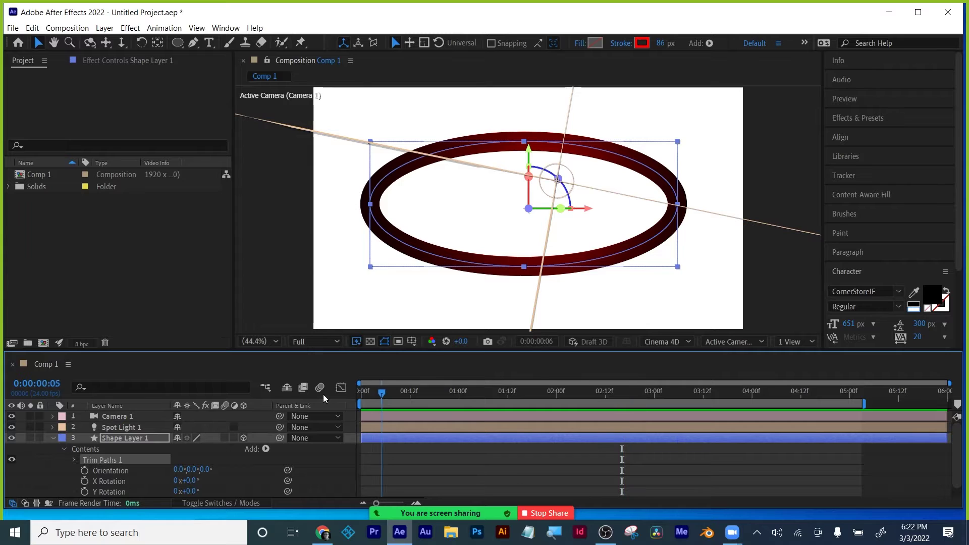
{"action": "left_click", "coordinate": [317, 342]}
{"action": "left_click", "coordinate": [314, 413]}
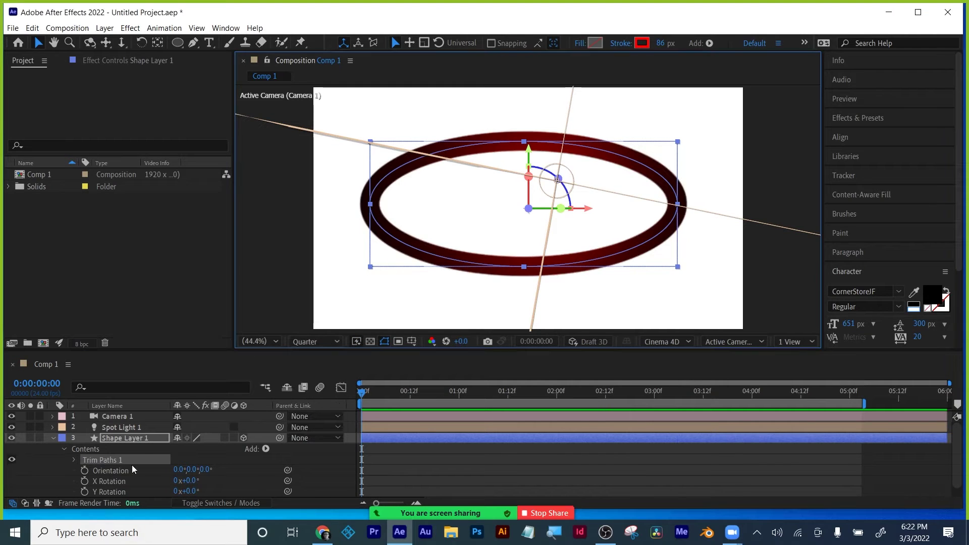
Step: Keyframe the Trim Paths End value from 0% at the composition start to 100% at 1 second, and check an in-between frame
{"action": "left_click", "coordinate": [74, 459]}
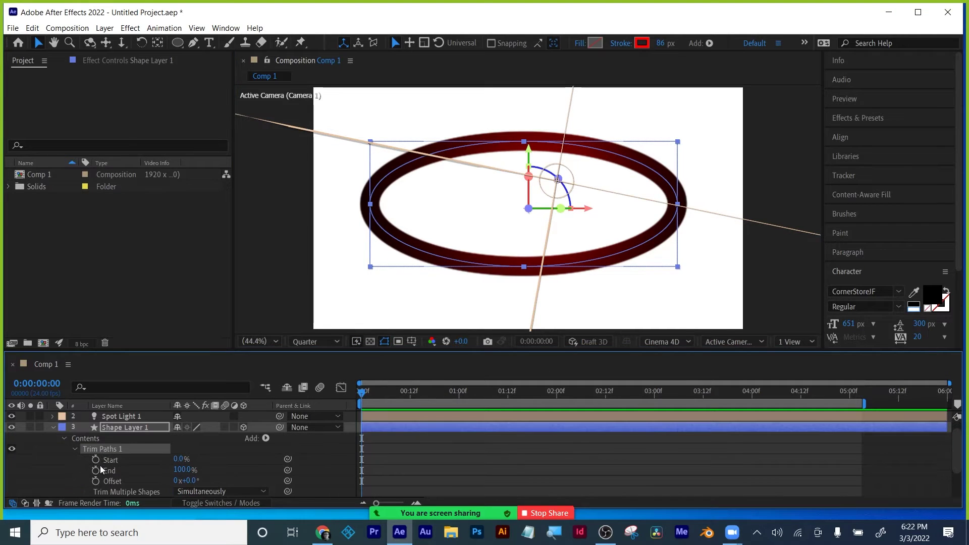
{"action": "left_click", "coordinate": [94, 471]}
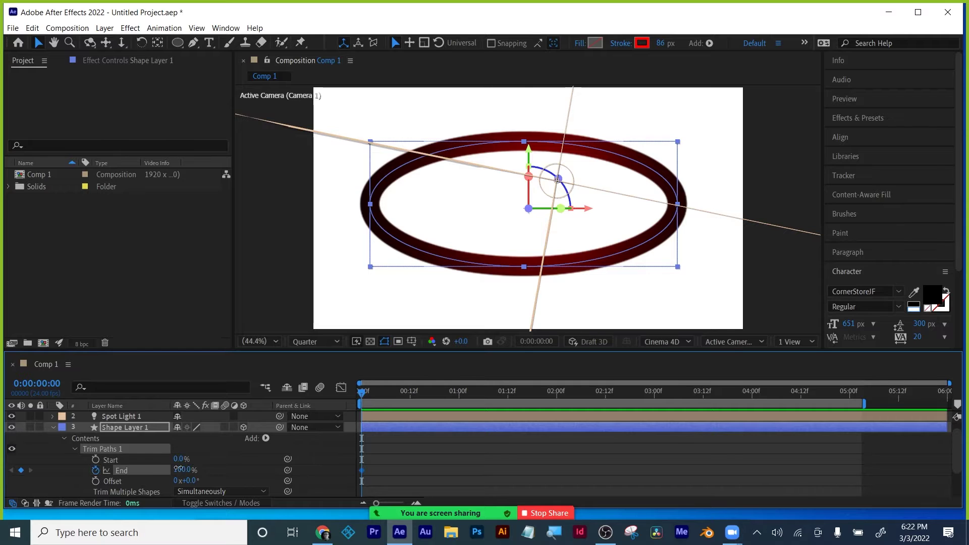
{"action": "left_click_drag", "start_coordinate": [182, 470], "coordinate": [23, 473]}
{"action": "left_click_drag", "start_coordinate": [390, 392], "coordinate": [398, 393]}
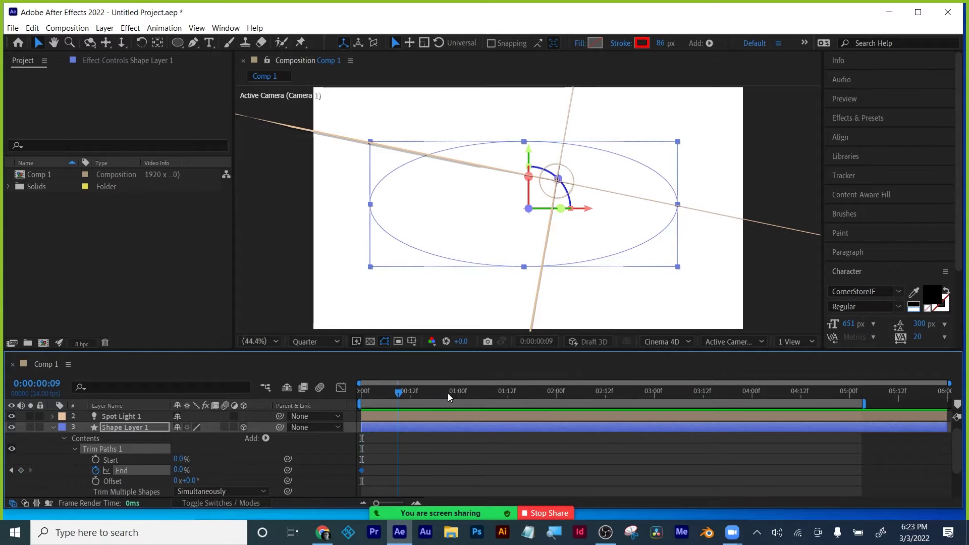
{"action": "left_click_drag", "start_coordinate": [465, 393], "coordinate": [459, 393]}
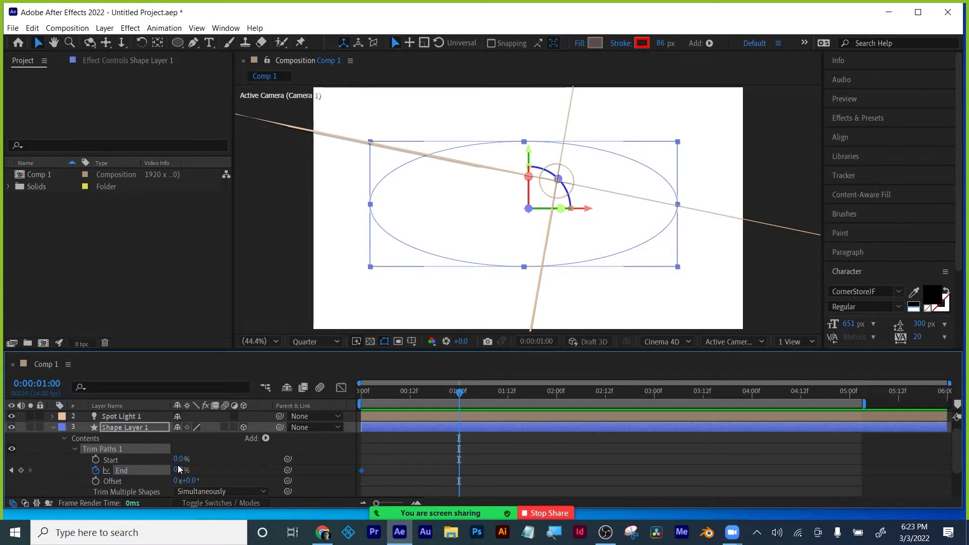
{"action": "left_click_drag", "start_coordinate": [179, 470], "coordinate": [230, 469]}
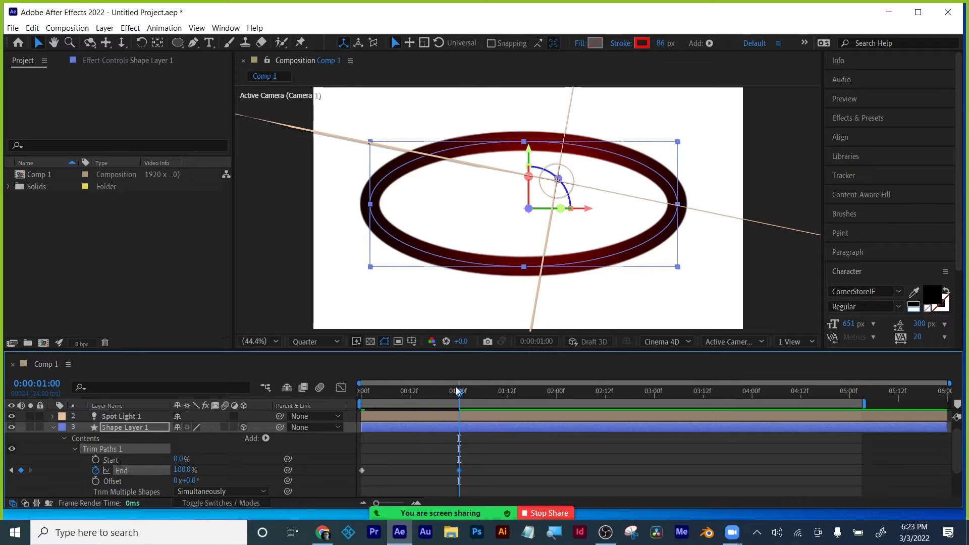
{"action": "mouse_move", "coordinate": [401, 391]}
{"action": "left_mouse_down"}
{"action": "mouse_move", "coordinate": [380, 393]}
{"action": "mouse_move", "coordinate": [398, 393]}
{"action": "left_mouse_up"}
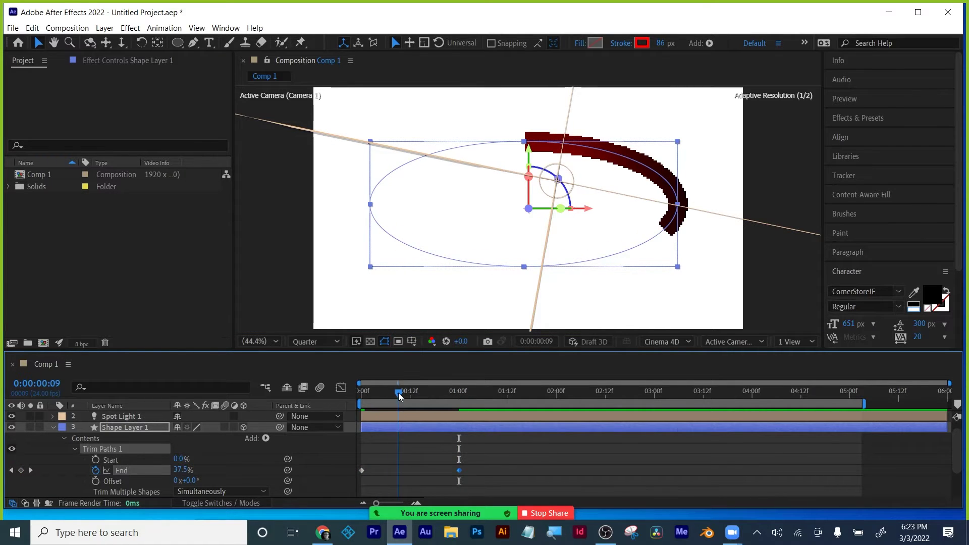
Step: Set the ellipse shape layer's Extrusion Depth to 74 in its geometry options
{"action": "left_click", "coordinate": [52, 427]}
{"action": "left_click", "coordinate": [53, 438]}
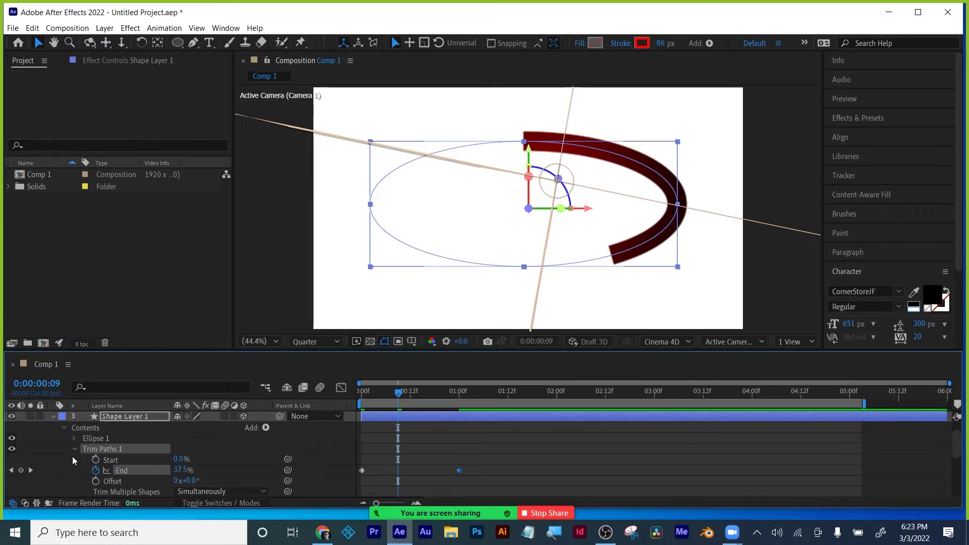
{"action": "scroll", "coordinate": [75, 456], "scroll_direction": "down", "scroll_amount": 3}
{"action": "scroll", "coordinate": [75, 457], "scroll_direction": "up", "scroll_amount": 3}
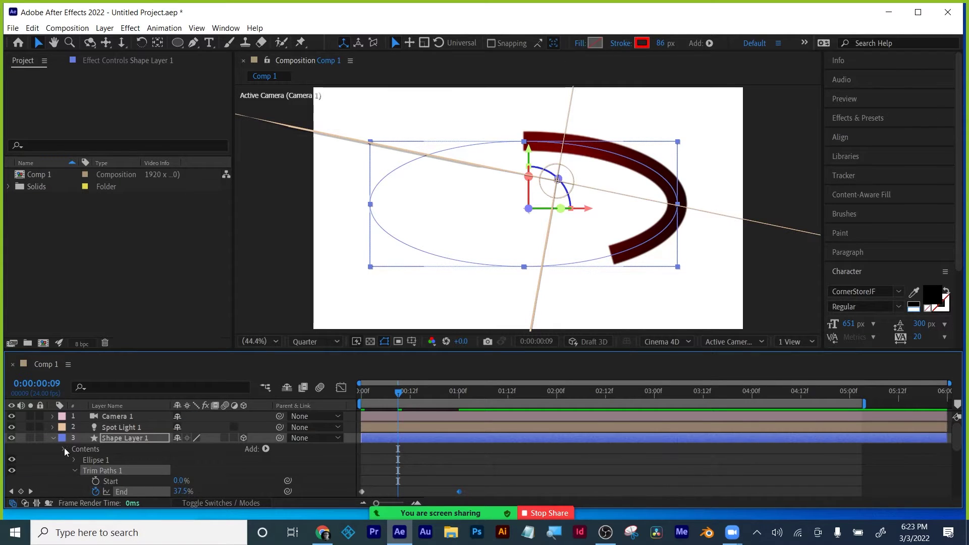
{"action": "left_click", "coordinate": [64, 449]}
{"action": "left_click", "coordinate": [65, 460]}
{"action": "left_click", "coordinate": [64, 460]}
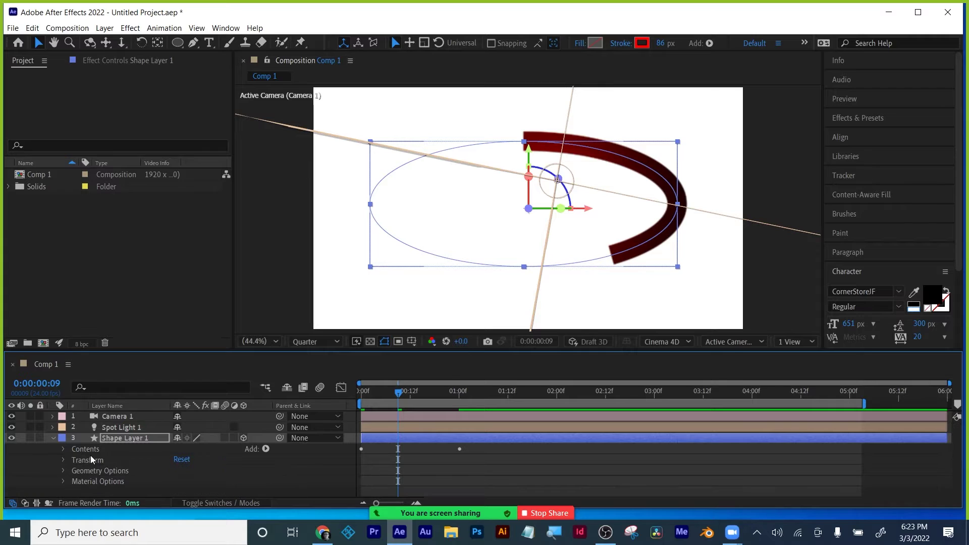
{"action": "left_click", "coordinate": [64, 471]}
{"action": "scroll", "coordinate": [98, 474], "scroll_direction": "down", "scroll_amount": 2}
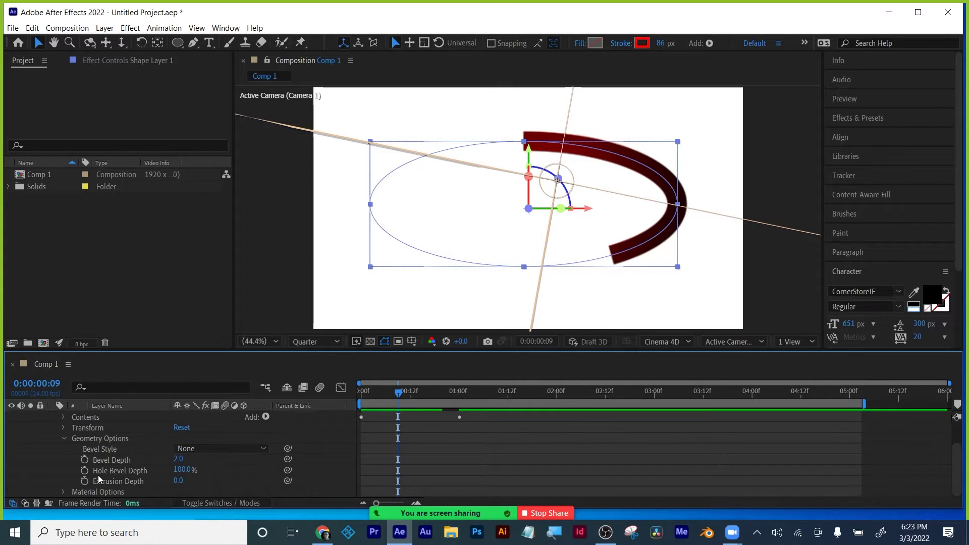
{"action": "left_click_drag", "start_coordinate": [180, 481], "coordinate": [218, 473]}
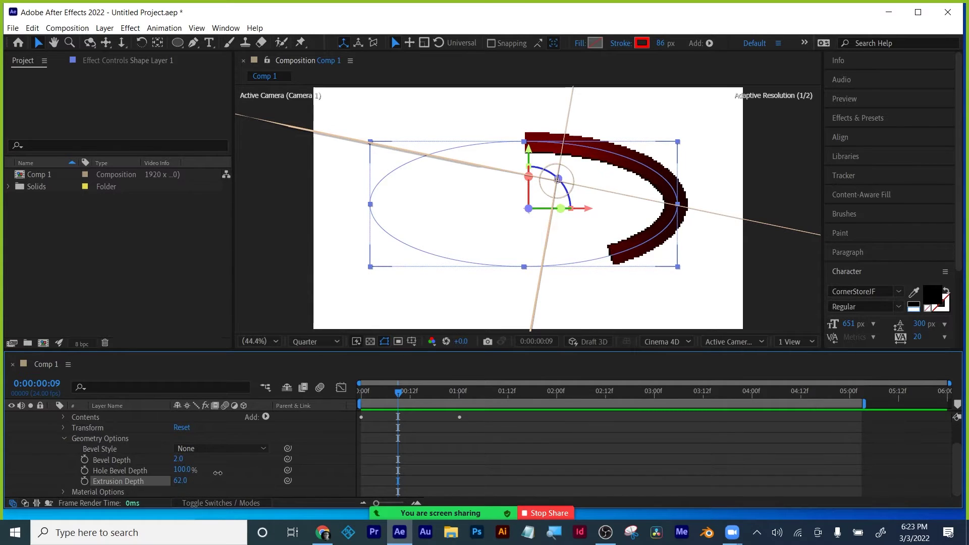
Step: Orbit the camera to a low, tilted view of the extruded ellipse and scrub the animation to frame 21
{"action": "key", "text": "c"}
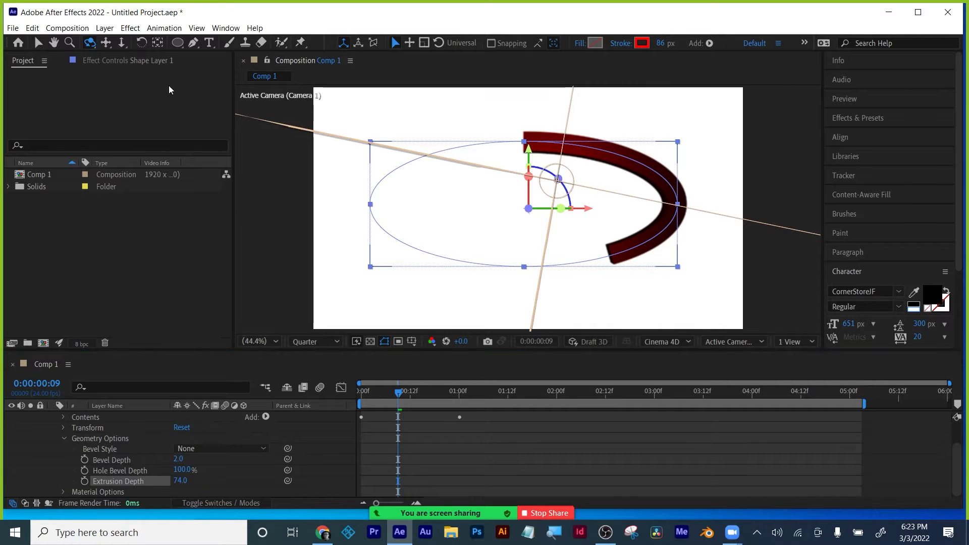
{"action": "left_click_drag", "start_coordinate": [464, 242], "coordinate": [456, 184]}
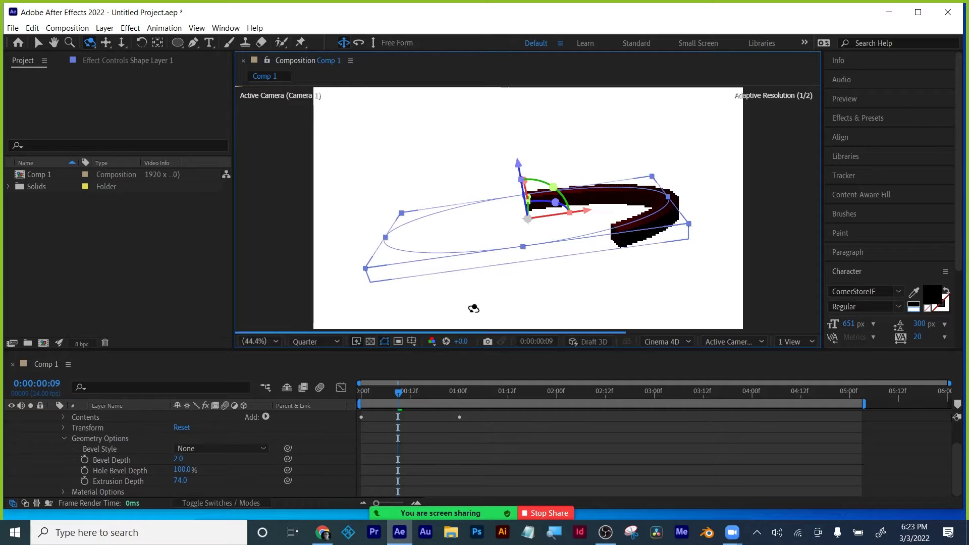
{"action": "left_click_drag", "start_coordinate": [385, 397], "coordinate": [447, 393]}
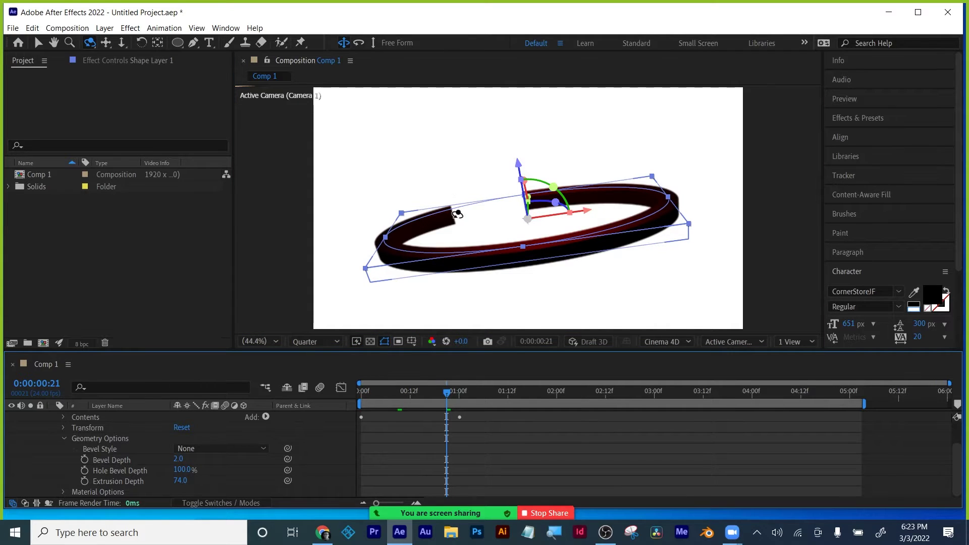
{"action": "left_click", "coordinate": [43, 43]}
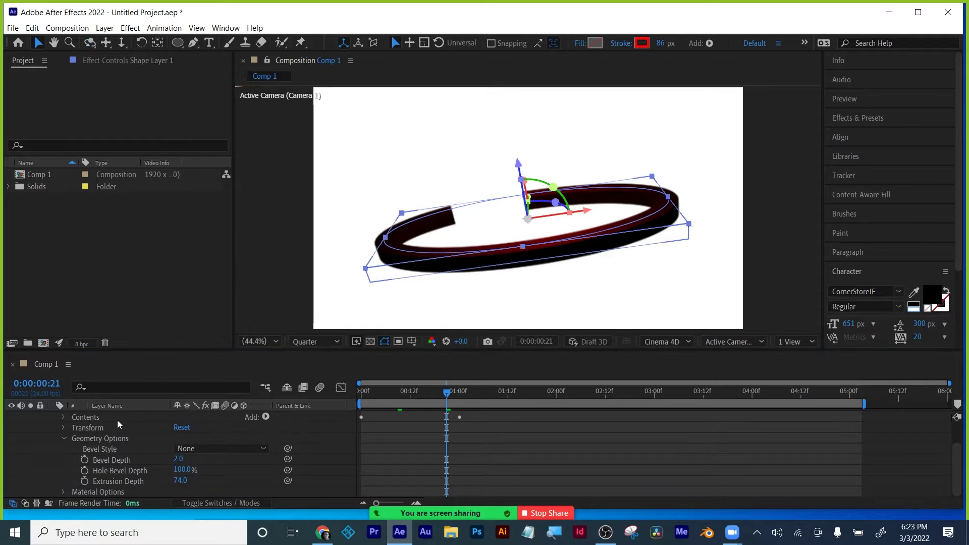
Step: Change the shape layer's stroke color to white (FFFFFF)
{"action": "scroll", "coordinate": [117, 420], "scroll_direction": "up", "scroll_amount": 2}
{"action": "left_click", "coordinate": [53, 438]}
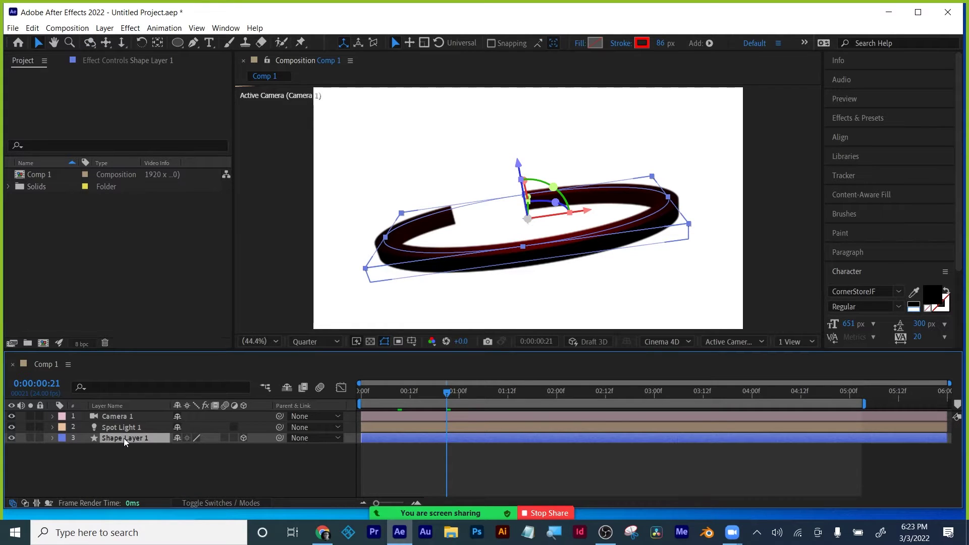
{"action": "left_click", "coordinate": [643, 42]}
{"action": "left_click_drag", "start_coordinate": [461, 324], "coordinate": [444, 302]}
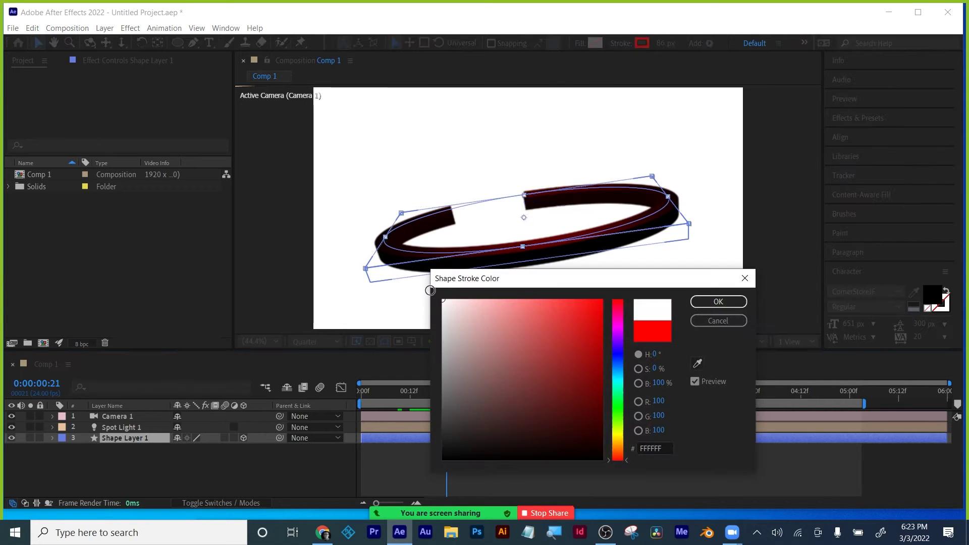
{"action": "left_click", "coordinate": [725, 302]}
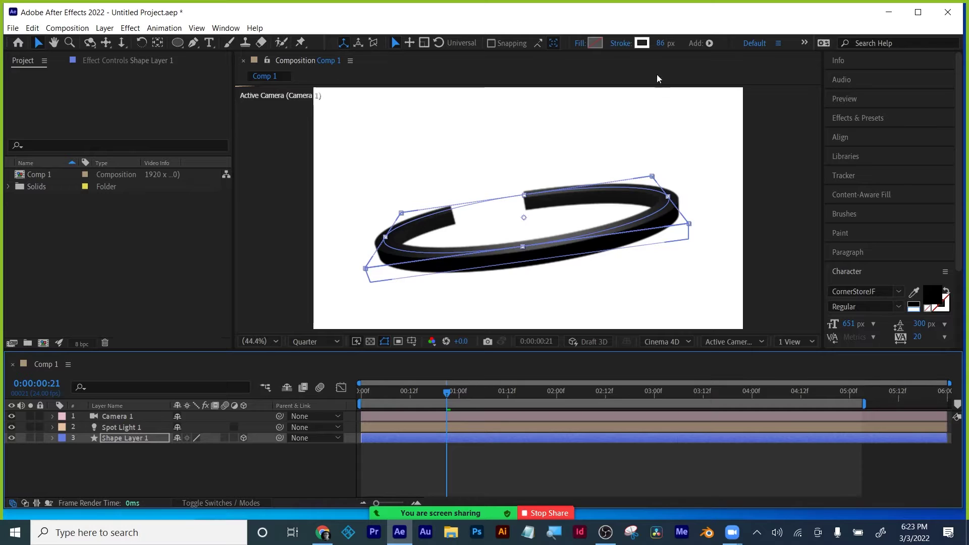
Step: Set the spot light's color to bright green (1DFF00)
{"action": "left_click", "coordinate": [117, 427]}
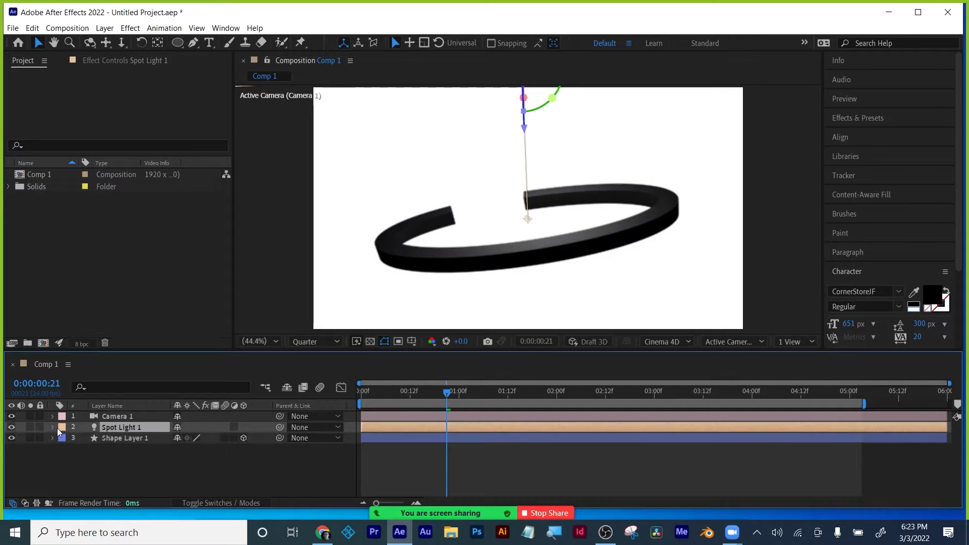
{"action": "left_click", "coordinate": [53, 427]}
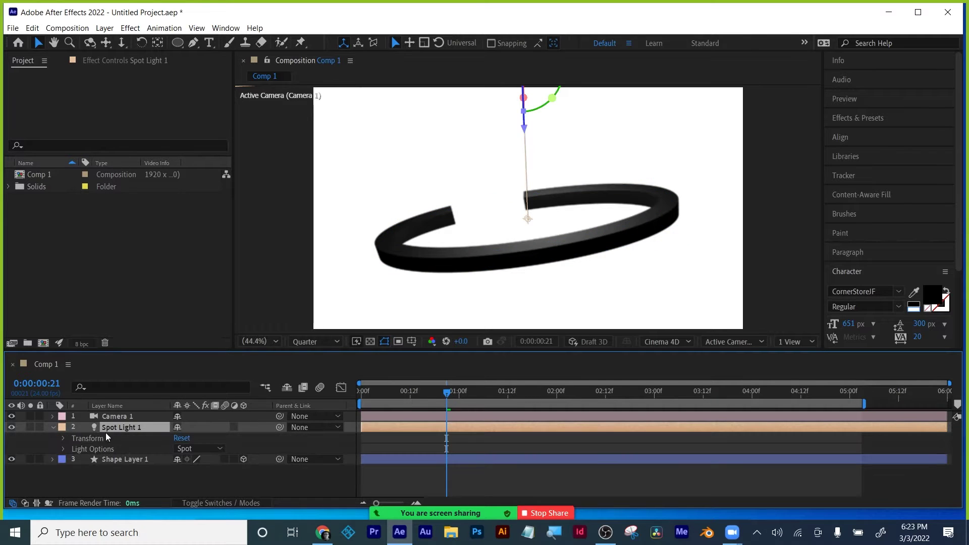
{"action": "left_click", "coordinate": [63, 449]}
{"action": "left_click", "coordinate": [181, 438]}
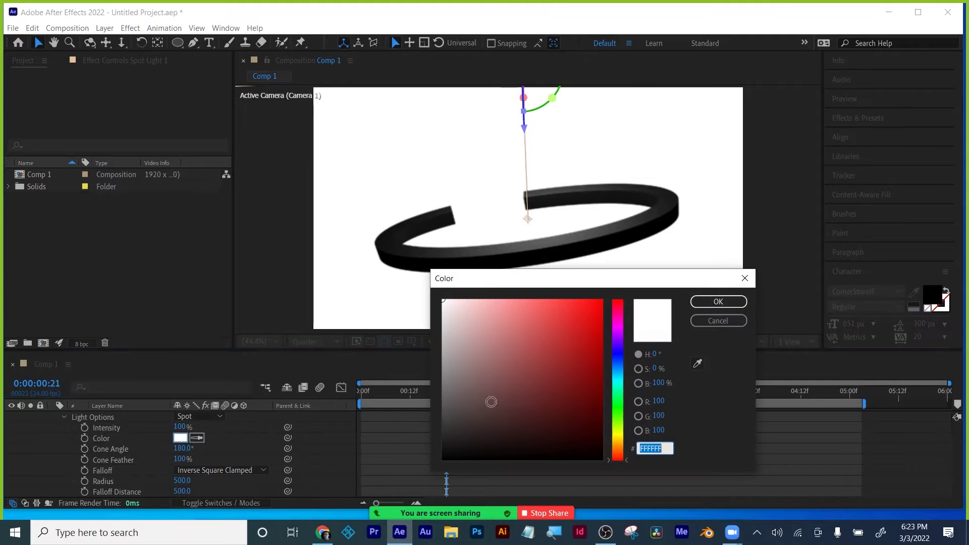
{"action": "left_click", "coordinate": [618, 409]}
{"action": "left_click", "coordinate": [600, 302]}
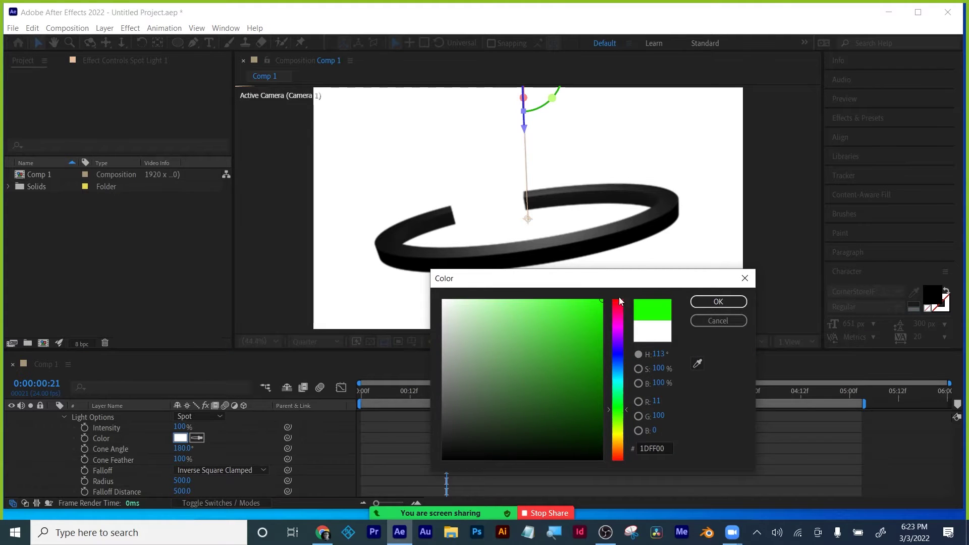
{"action": "left_click", "coordinate": [701, 303]}
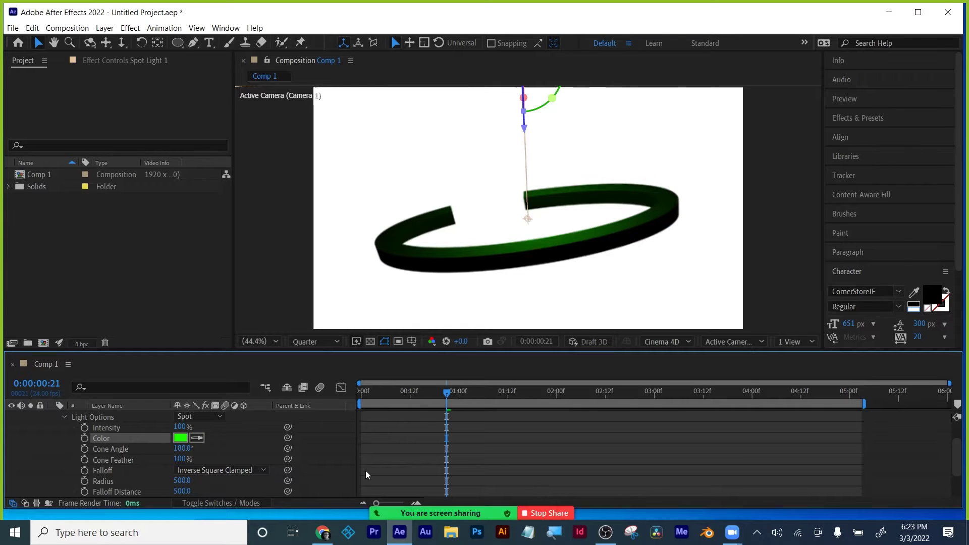
{"action": "scroll", "coordinate": [80, 453], "scroll_direction": "up", "scroll_amount": 2}
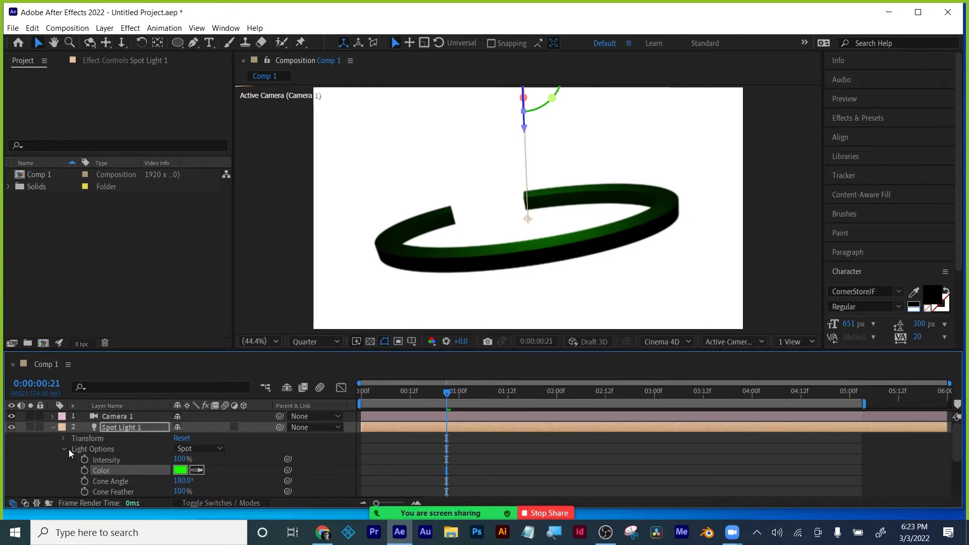
{"action": "left_click", "coordinate": [52, 428]}
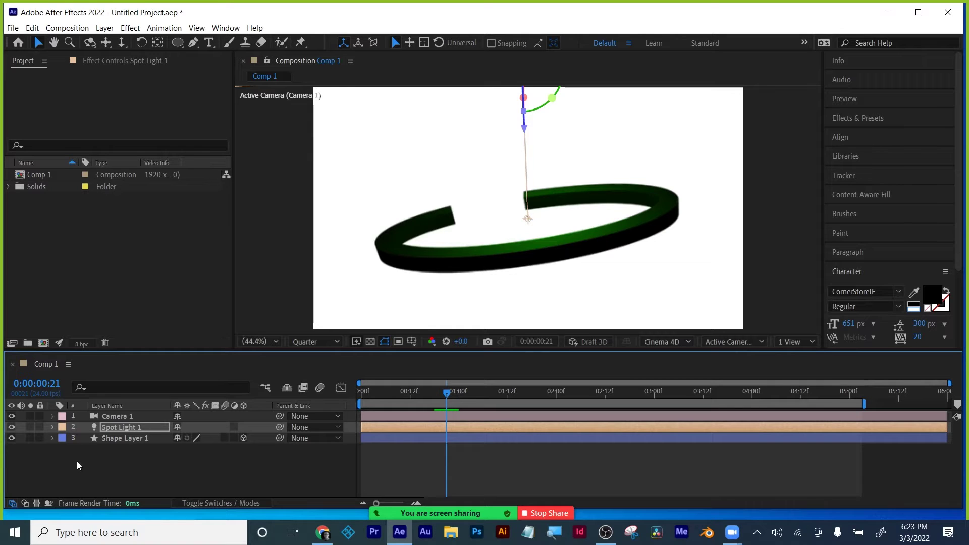
Step: Rename the shape layer as Ring
{"action": "left_click", "coordinate": [126, 438]}
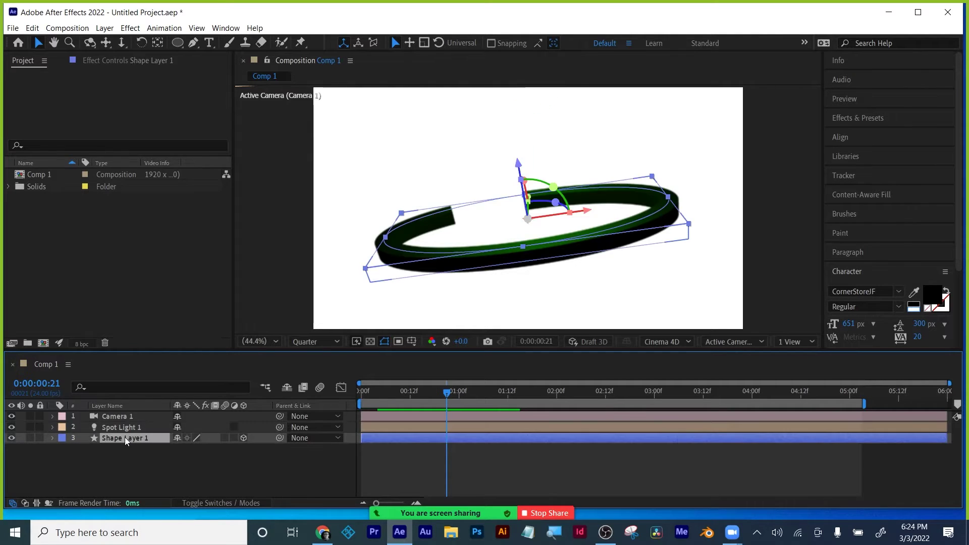
{"action": "key", "text": "Return"}
{"action": "type", "text": "Ring"}
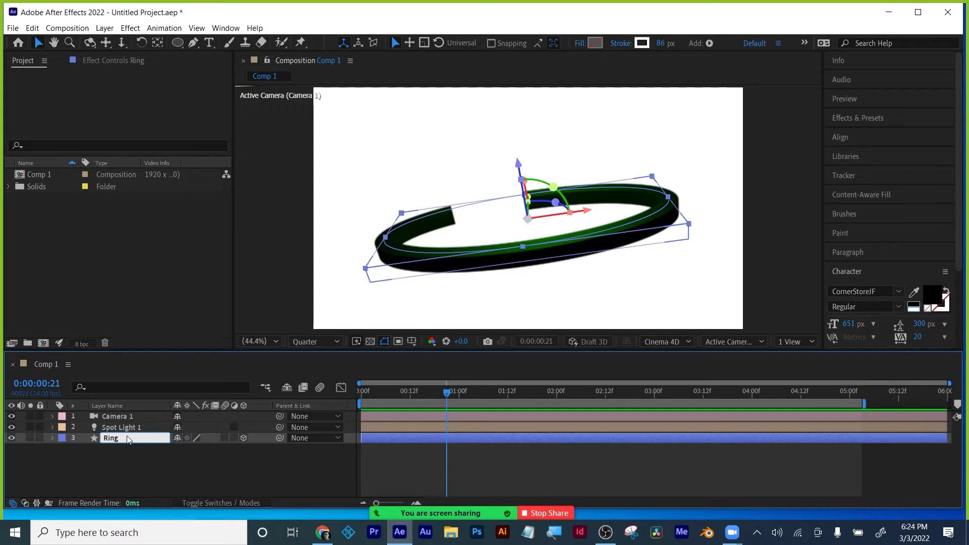
Step: Try a duplicate spot light rotated about 44° on Y, and delete the duplicate
{"action": "left_click", "coordinate": [134, 428]}
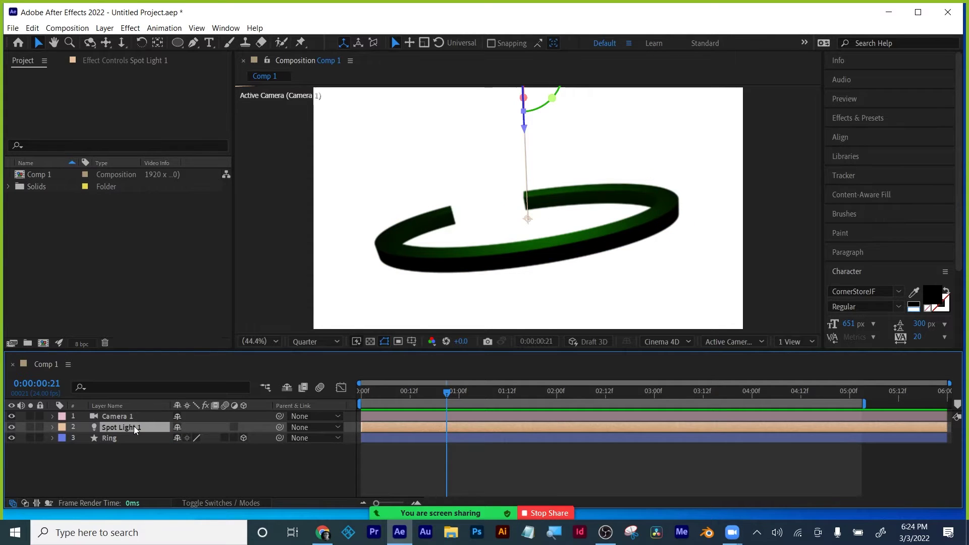
{"action": "key", "text": "ctrl+d"}
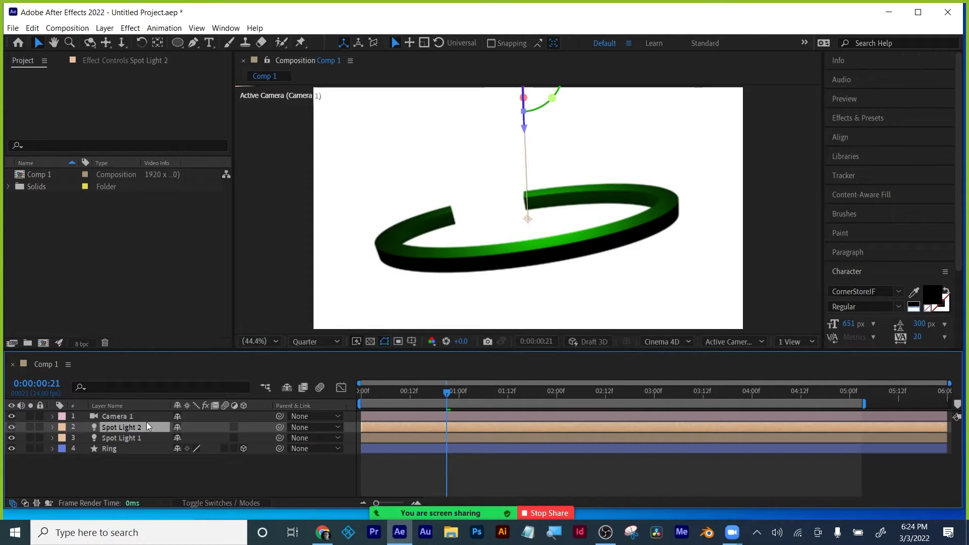
{"action": "key", "text": "r"}
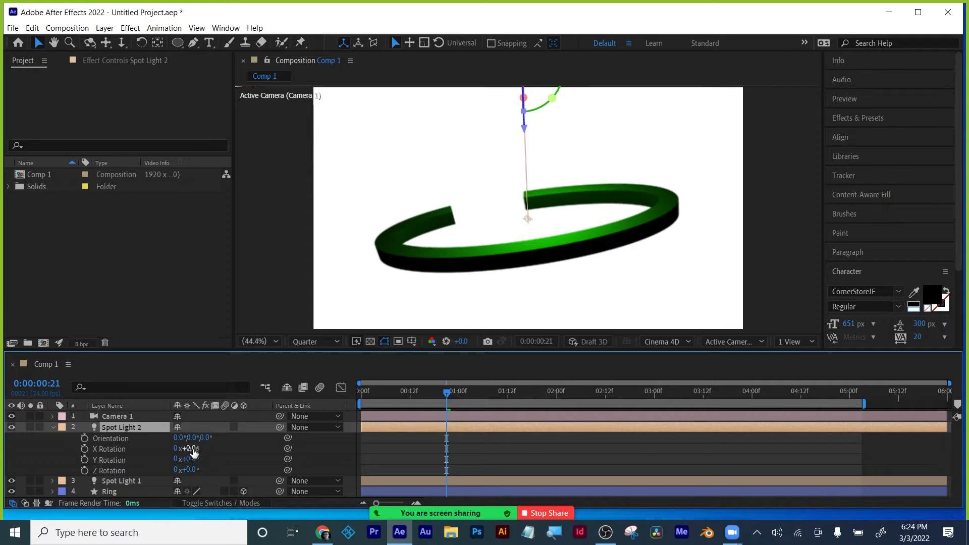
{"action": "left_click_drag", "start_coordinate": [192, 461], "coordinate": [212, 459]}
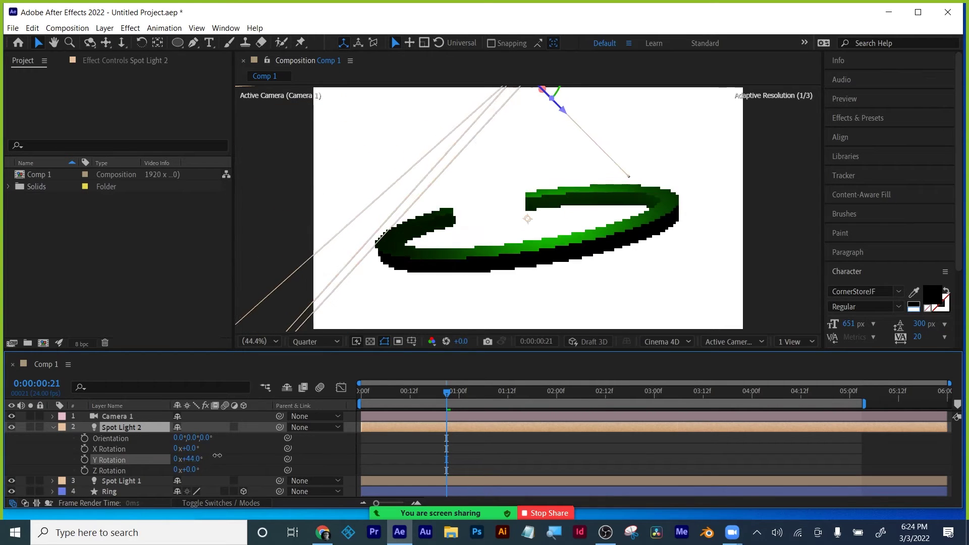
{"action": "key", "text": "ctrl+z"}
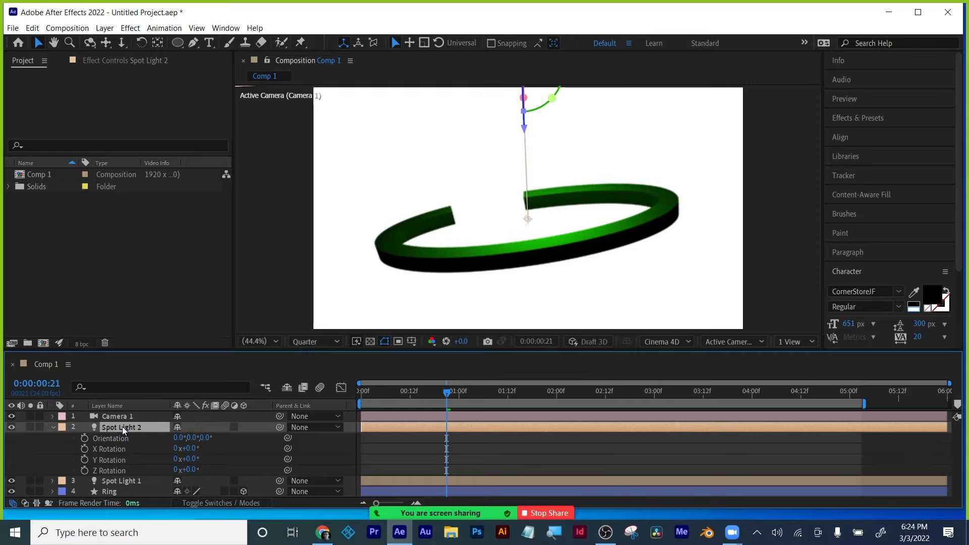
{"action": "key", "text": "Delete"}
Step: Duplicate the Ring layer and rotate the copy to -93° on X and -75° on Y
{"action": "left_click", "coordinate": [115, 438]}
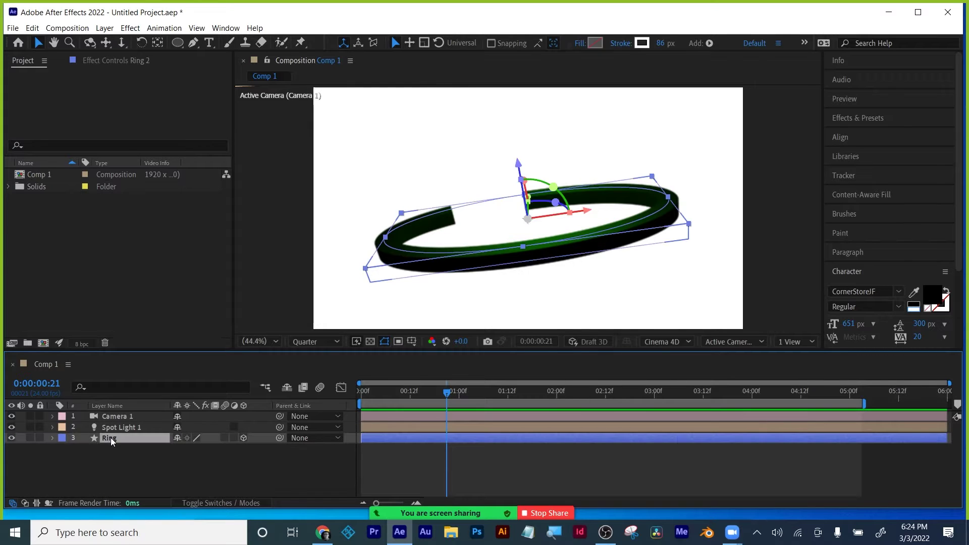
{"action": "key", "text": "ctrl+d"}
{"action": "key", "text": "t"}
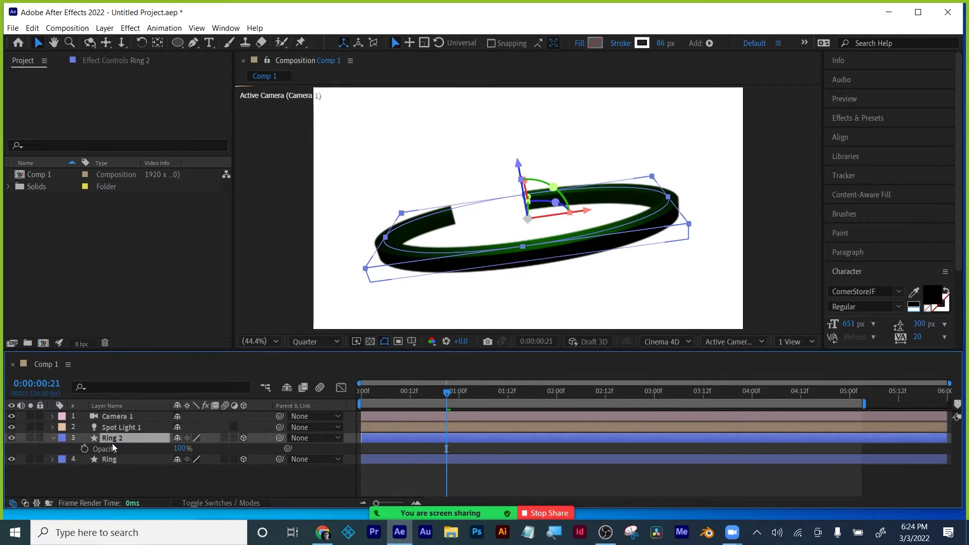
{"action": "key", "text": "r"}
{"action": "left_click_drag", "start_coordinate": [194, 460], "coordinate": [155, 453]}
{"action": "left_click_drag", "start_coordinate": [185, 459], "coordinate": [142, 468]}
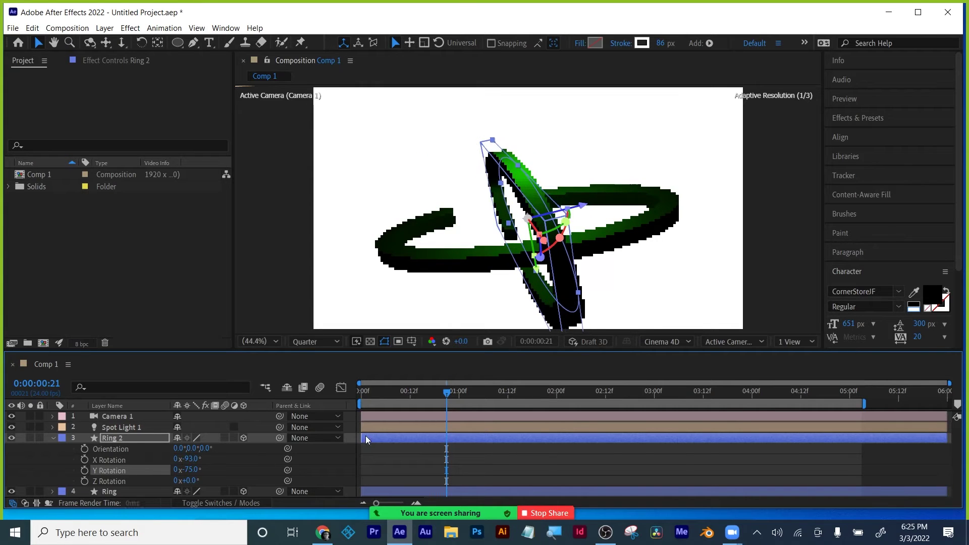
Step: Set the Z position of both the Ring and Ring 2 layers to -145
{"action": "scroll", "coordinate": [455, 289], "scroll_direction": "down", "scroll_amount": 2}
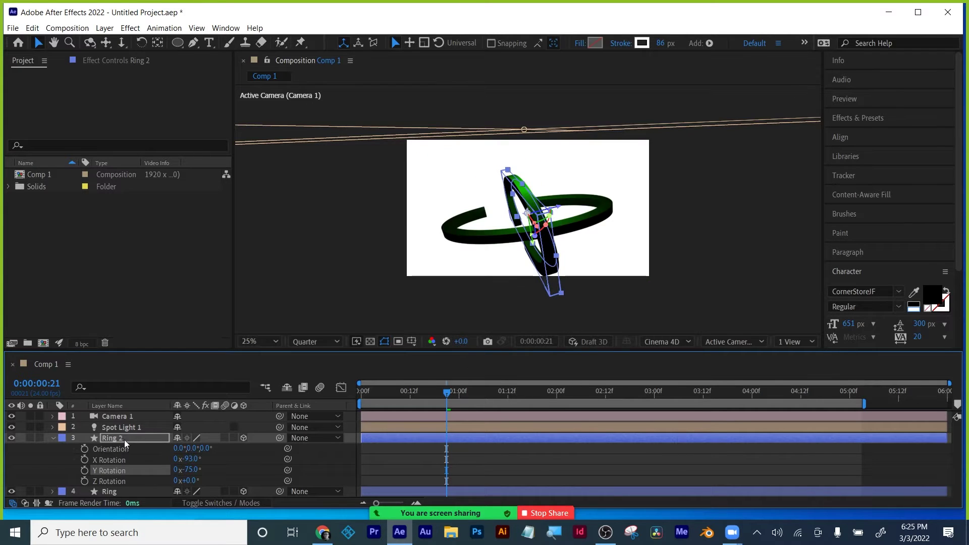
{"action": "left_click", "coordinate": [53, 438]}
{"action": "left_click", "coordinate": [105, 448], "text": "shift"}
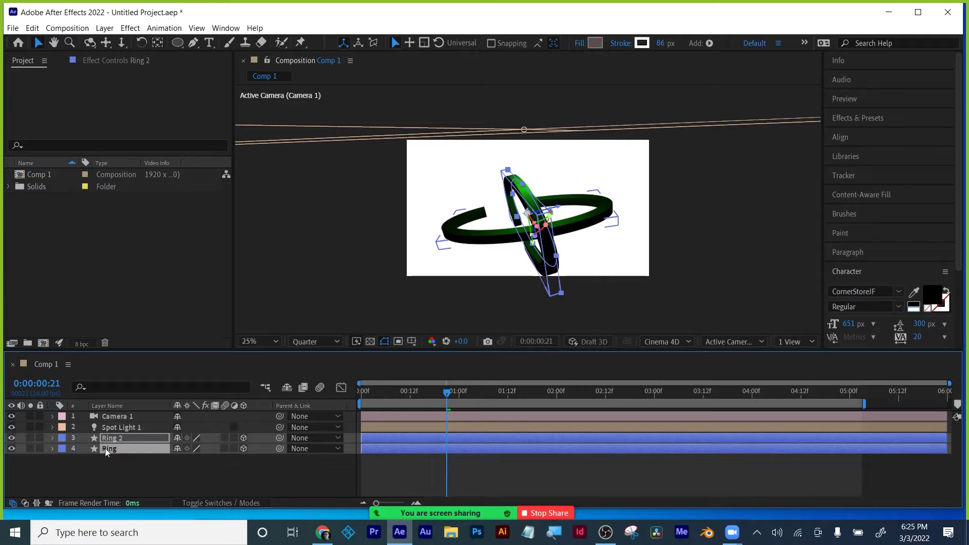
{"action": "key", "text": "p"}
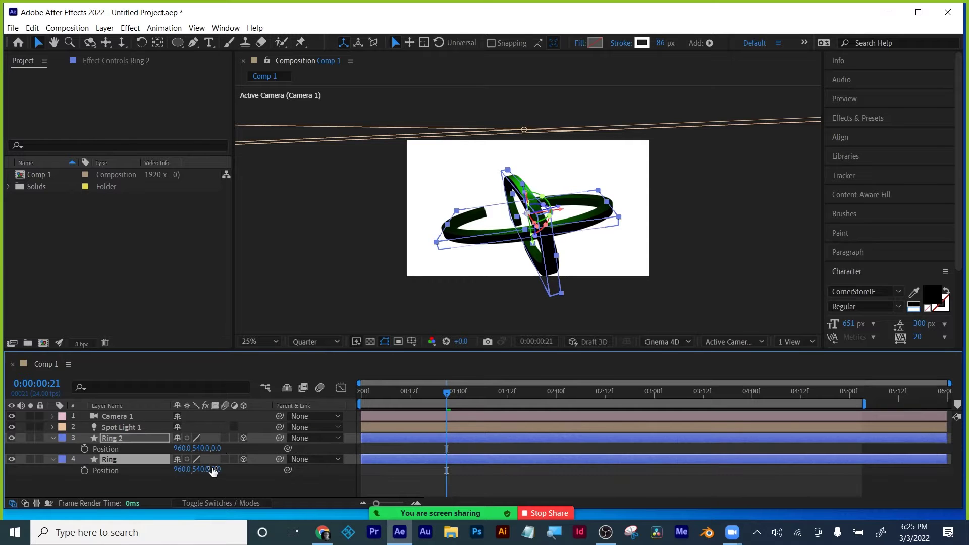
{"action": "left_click_drag", "start_coordinate": [190, 467], "coordinate": [131, 468]}
{"action": "left_click", "coordinate": [442, 477]}
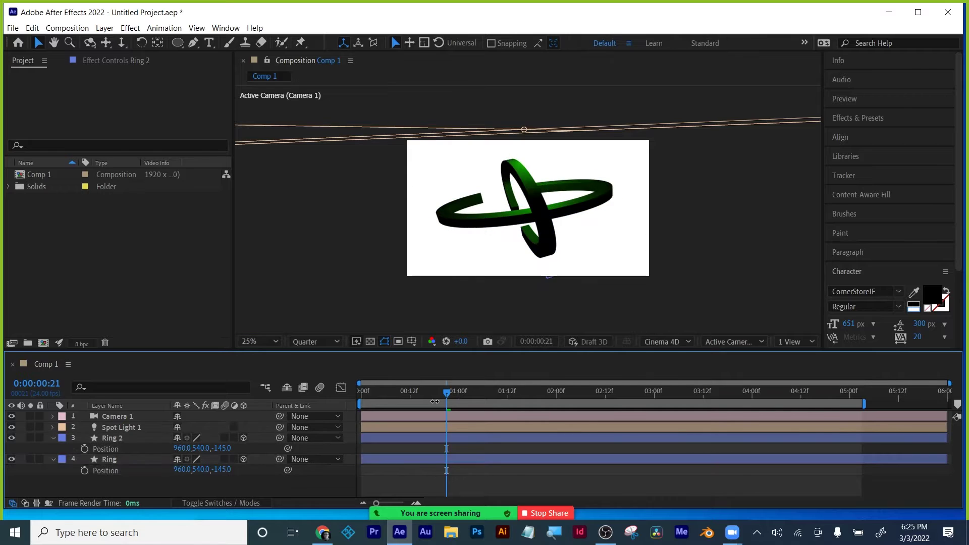
Step: Go to 0:00:01:14 and orbit Camera 1 around the two rings until they cross like a tilted X
{"action": "mouse_move", "coordinate": [447, 393]}
{"action": "left_mouse_down"}
{"action": "mouse_move", "coordinate": [348, 401]}
{"action": "mouse_move", "coordinate": [515, 400]}
{"action": "left_mouse_up"}
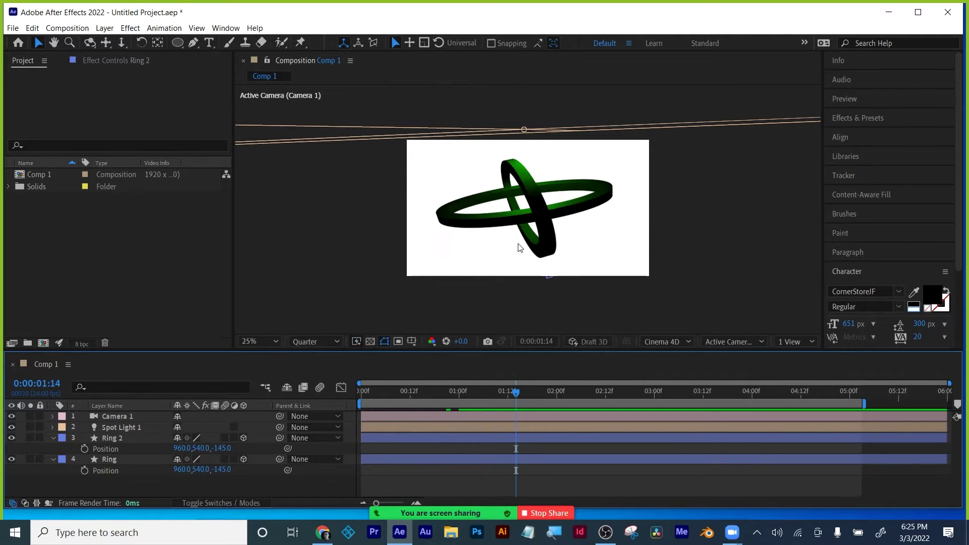
{"action": "left_click", "coordinate": [113, 416]}
{"action": "left_click", "coordinate": [90, 42]}
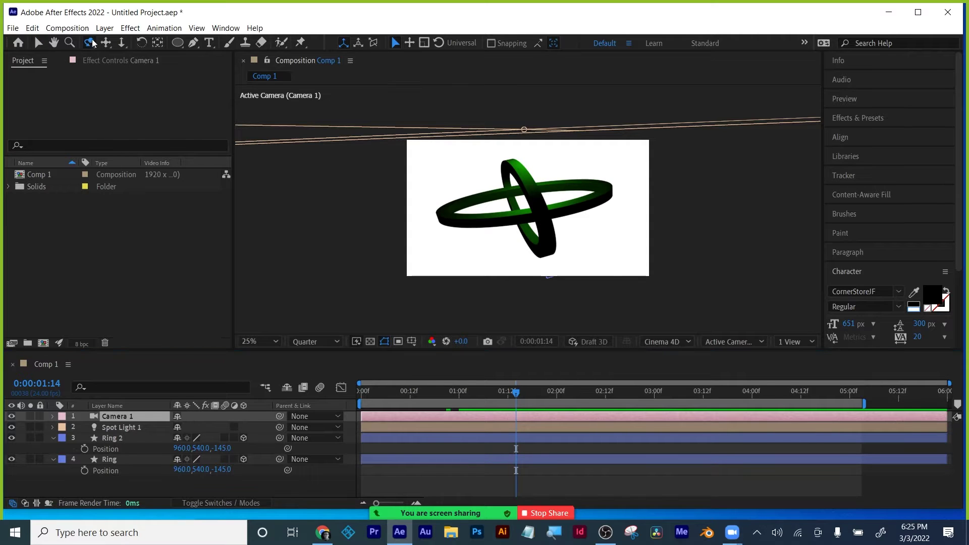
{"action": "mouse_move", "coordinate": [544, 238]}
{"action": "left_mouse_down"}
{"action": "mouse_move", "coordinate": [541, 277]}
{"action": "mouse_move", "coordinate": [552, 221]}
{"action": "mouse_move", "coordinate": [571, 255]}
{"action": "mouse_move", "coordinate": [555, 246]}
{"action": "left_mouse_up"}
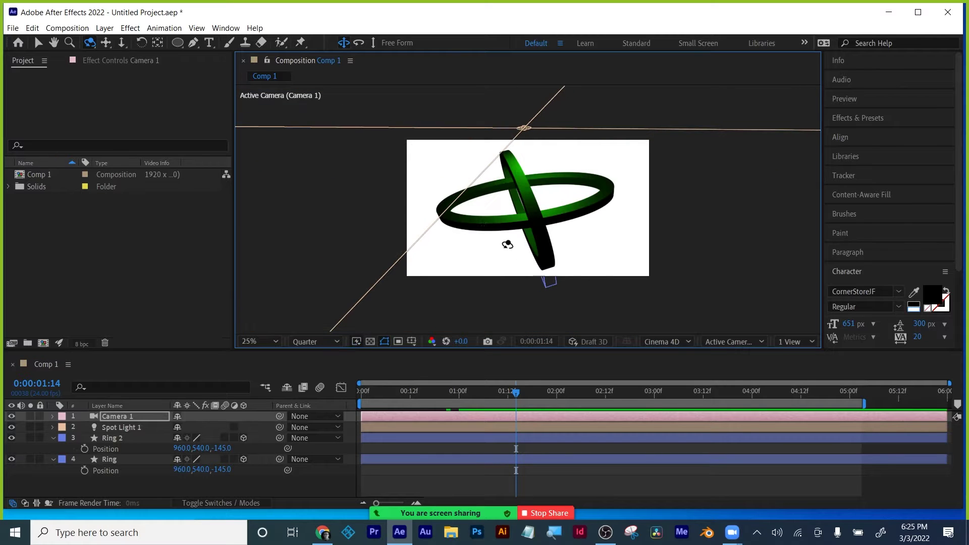
{"action": "left_click_drag", "start_coordinate": [534, 214], "coordinate": [527, 254]}
{"action": "left_click", "coordinate": [106, 43]}
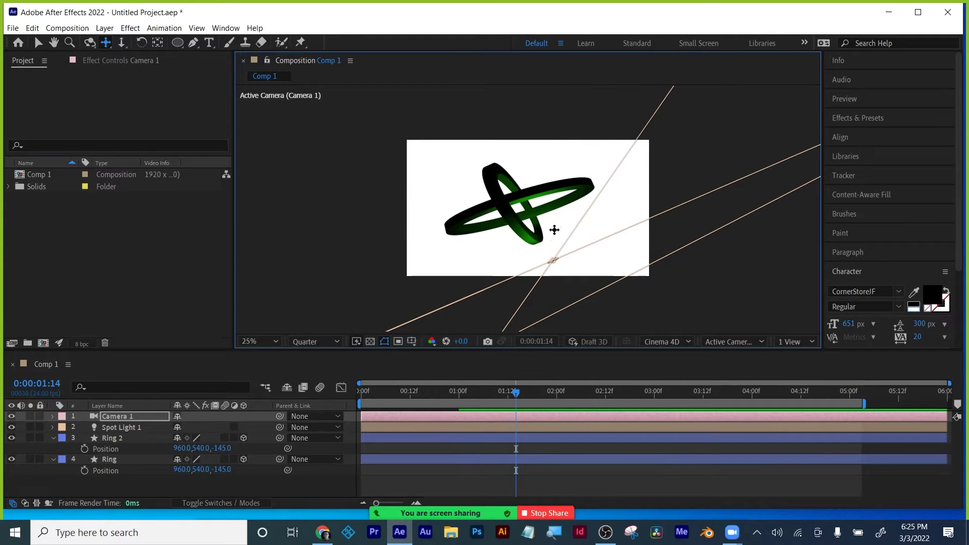
{"action": "left_click", "coordinate": [90, 43]}
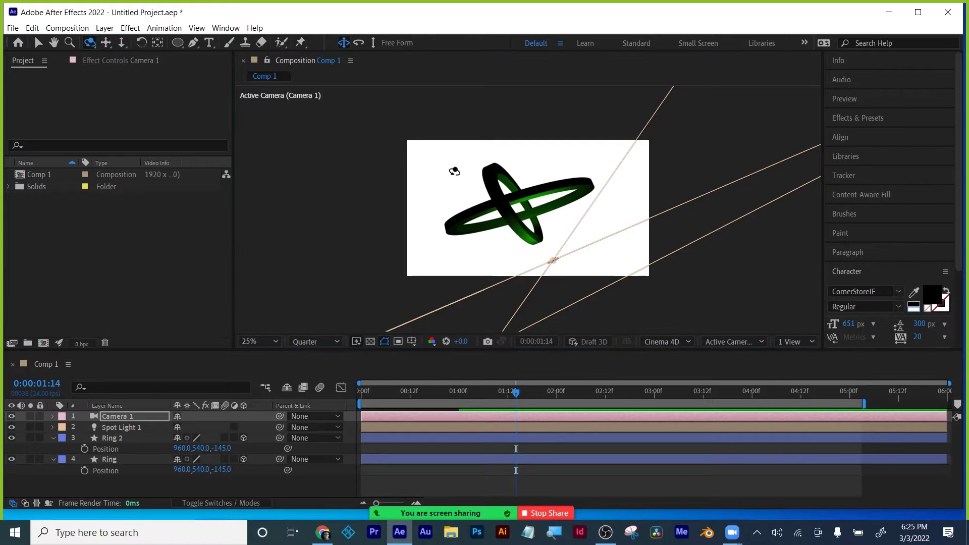
{"action": "left_click_drag", "start_coordinate": [449, 173], "coordinate": [540, 198]}
{"action": "left_click", "coordinate": [106, 42]}
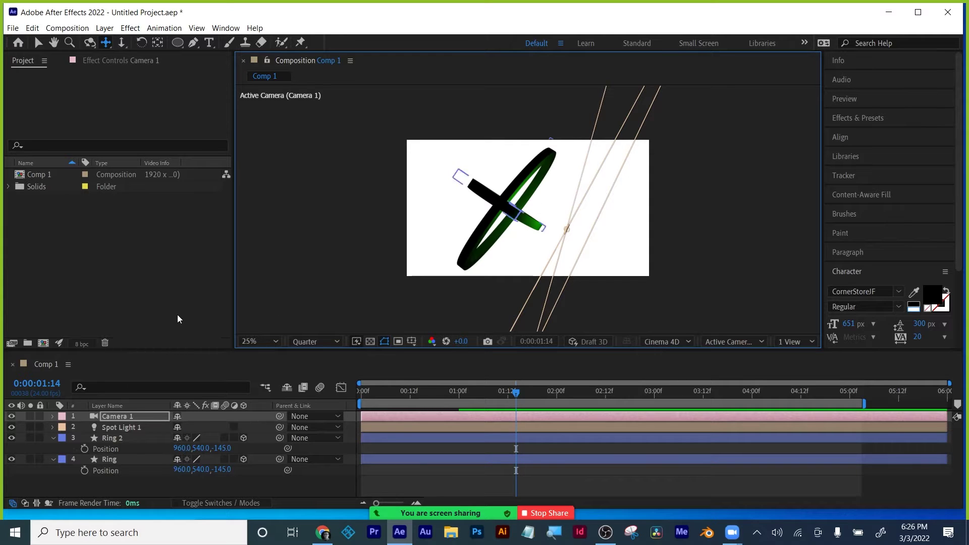
Step: Rename the Comp 1 composition in the project as Green X
{"action": "left_click", "coordinate": [39, 172]}
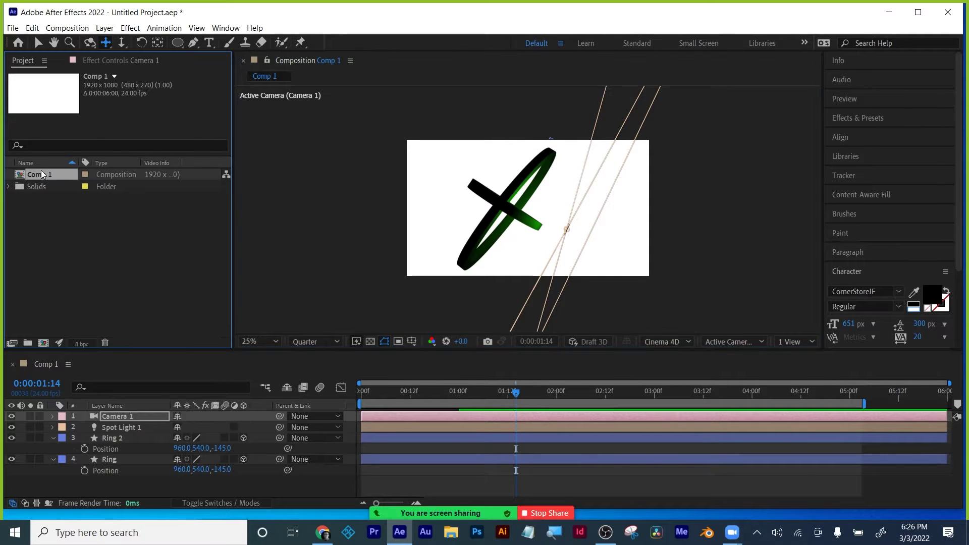
{"action": "key", "text": "Return"}
{"action": "type", "text": "Green X"}
{"action": "key", "text": "Return"}
{"action": "left_click", "coordinate": [87, 219]}
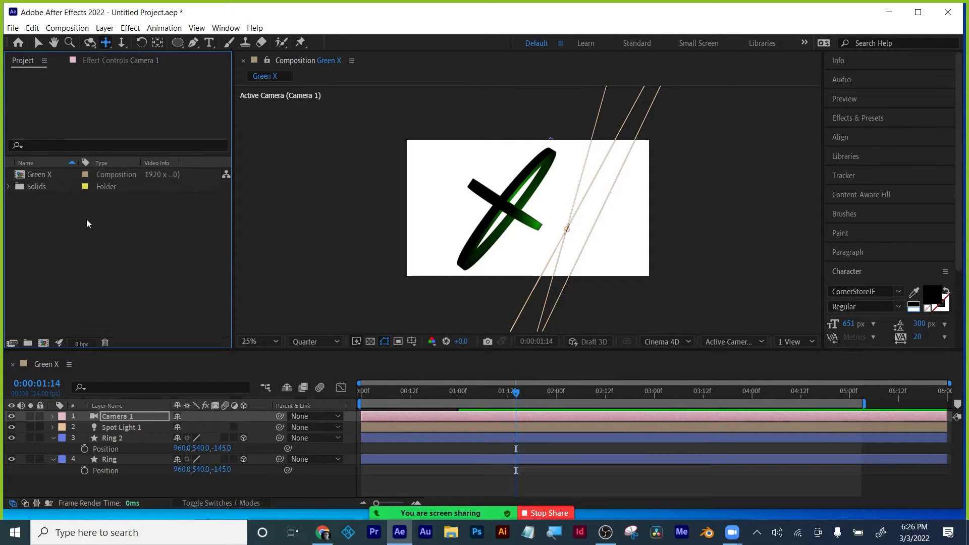
Step: Create a new HDTV 1080 24 composition, six seconds long, and draw a square shape left of the frame's center
{"action": "left_click", "coordinate": [44, 342]}
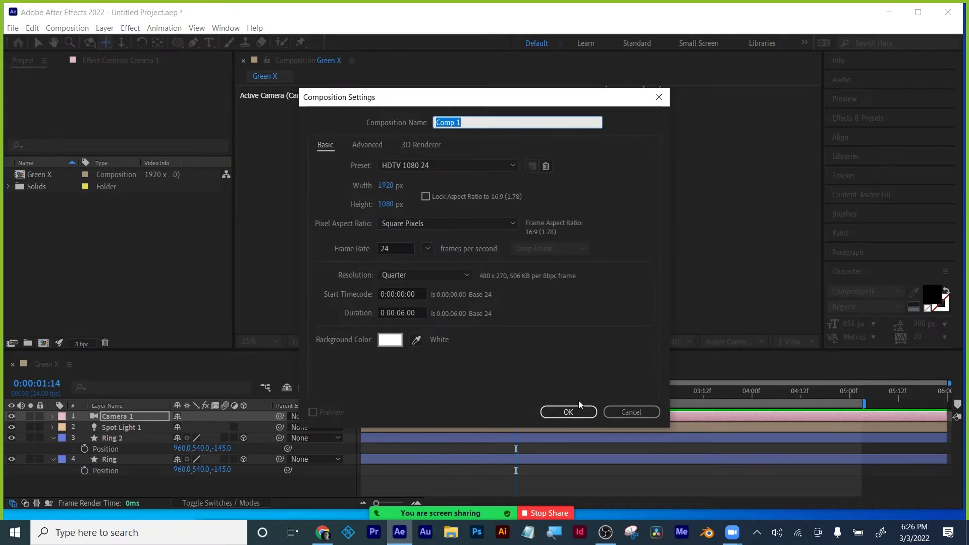
{"action": "left_click", "coordinate": [580, 410]}
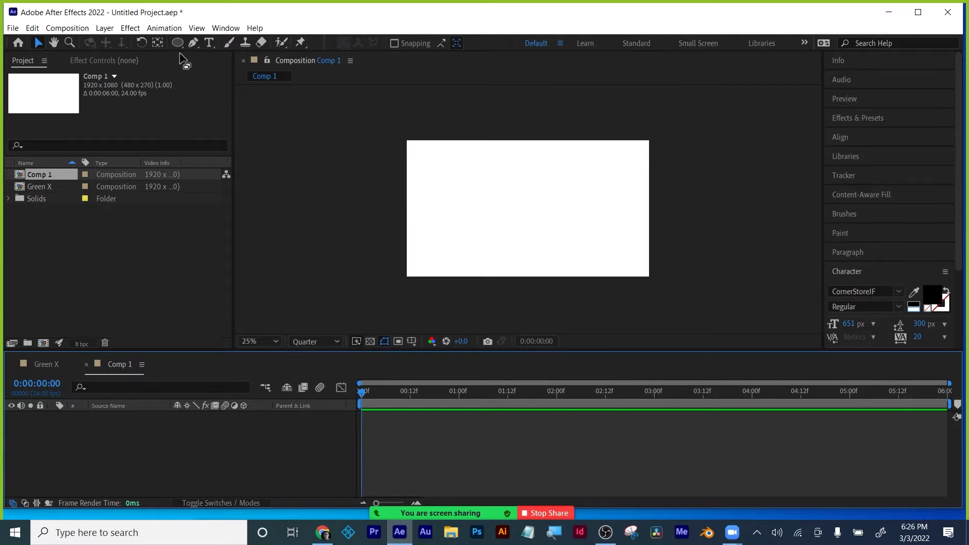
{"action": "mouse_move", "coordinate": [177, 43]}
{"action": "left_mouse_down"}
{"action": "mouse_move", "coordinate": [200, 61]}
{"action": "mouse_move", "coordinate": [207, 56]}
{"action": "left_mouse_up"}
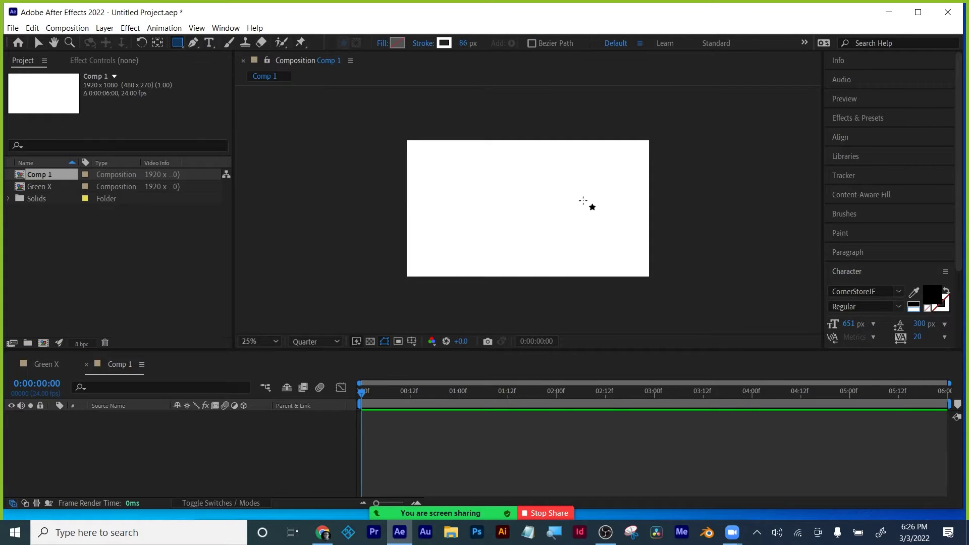
{"action": "left_click_drag", "start_coordinate": [458, 176], "coordinate": [511, 229]}
Step: Remove the square's stroke and give it a solid white fill
{"action": "left_click", "coordinate": [423, 43]}
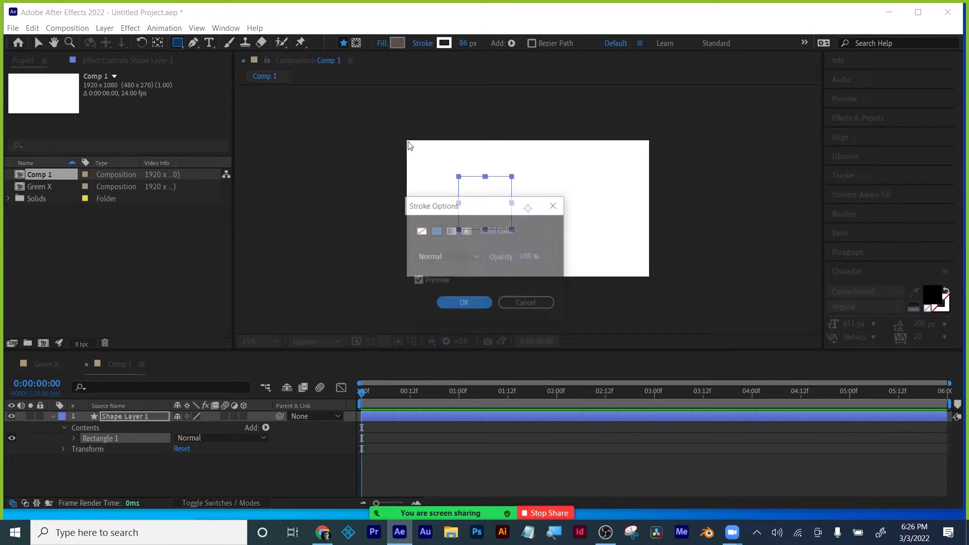
{"action": "left_click", "coordinate": [420, 231]}
{"action": "left_click", "coordinate": [463, 304]}
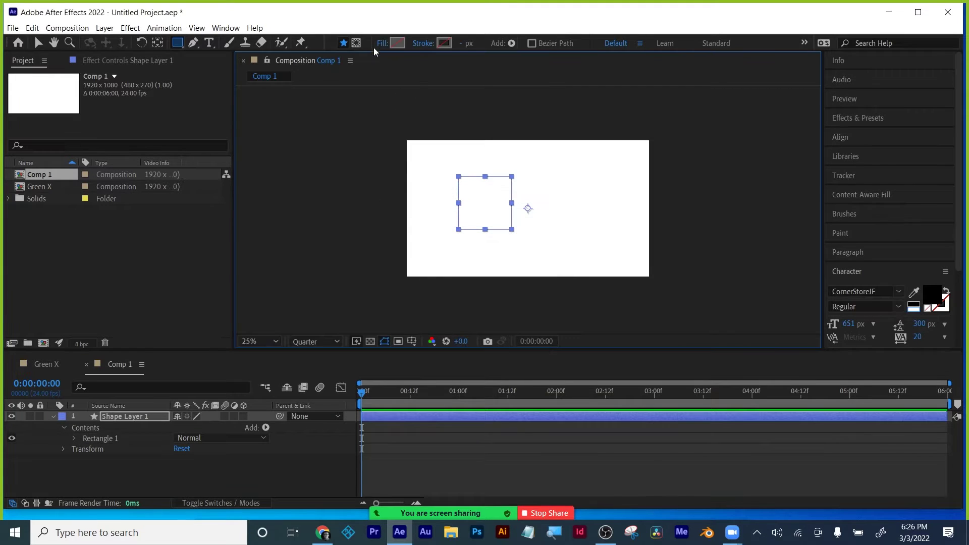
{"action": "left_click", "coordinate": [381, 45]}
{"action": "left_click", "coordinate": [436, 231]}
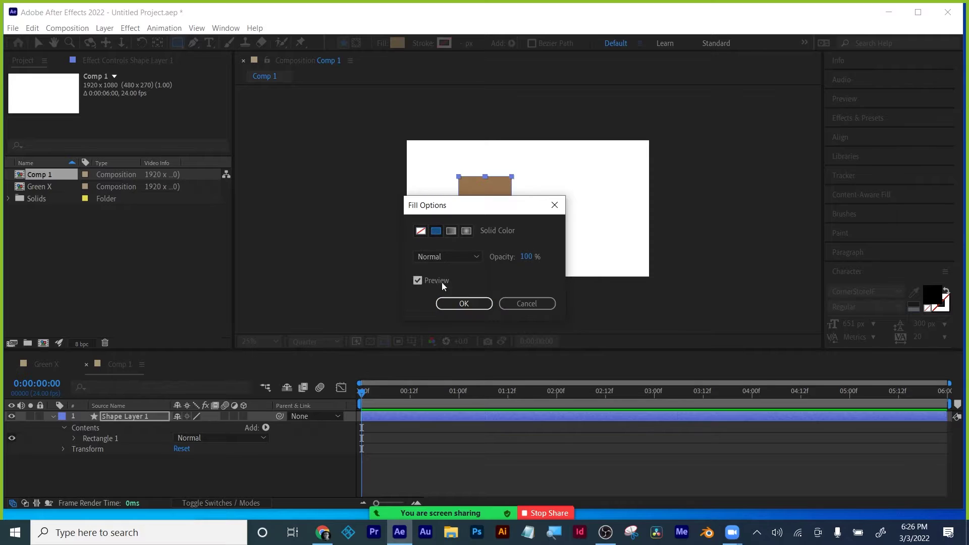
{"action": "left_click", "coordinate": [450, 309]}
{"action": "left_click", "coordinate": [397, 43]}
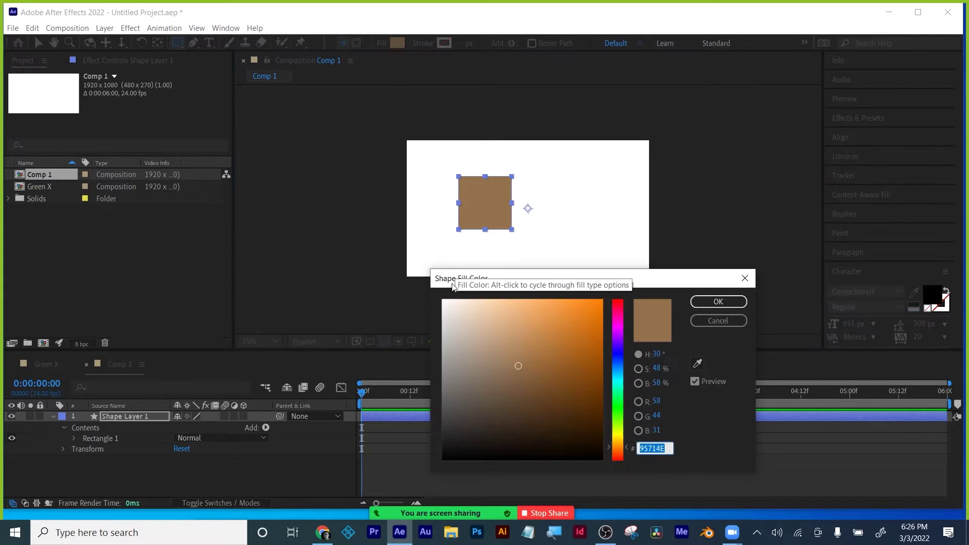
{"action": "left_click", "coordinate": [444, 307]}
{"action": "left_click", "coordinate": [718, 302]}
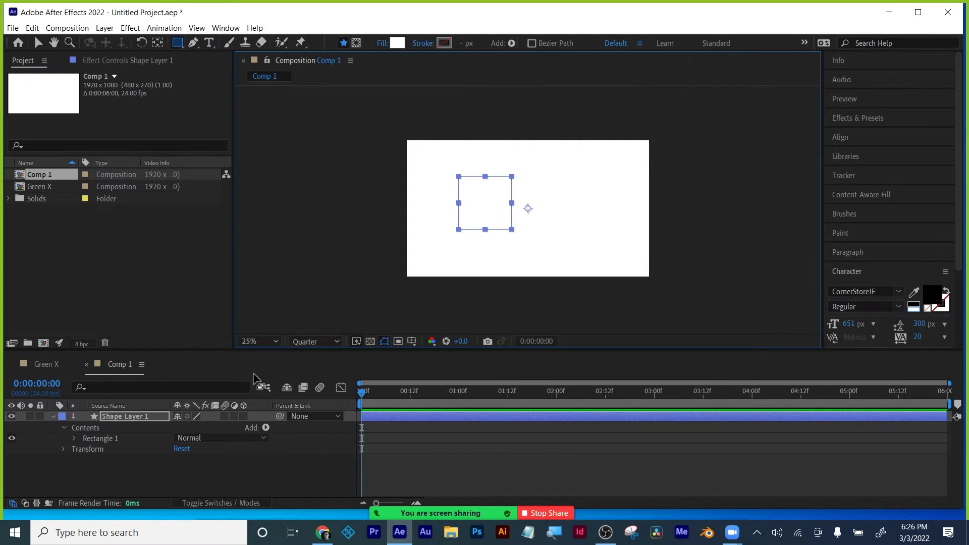
Step: Make the square's shape layer 3D and set its extrusion depth to 216
{"action": "left_click", "coordinate": [243, 417]}
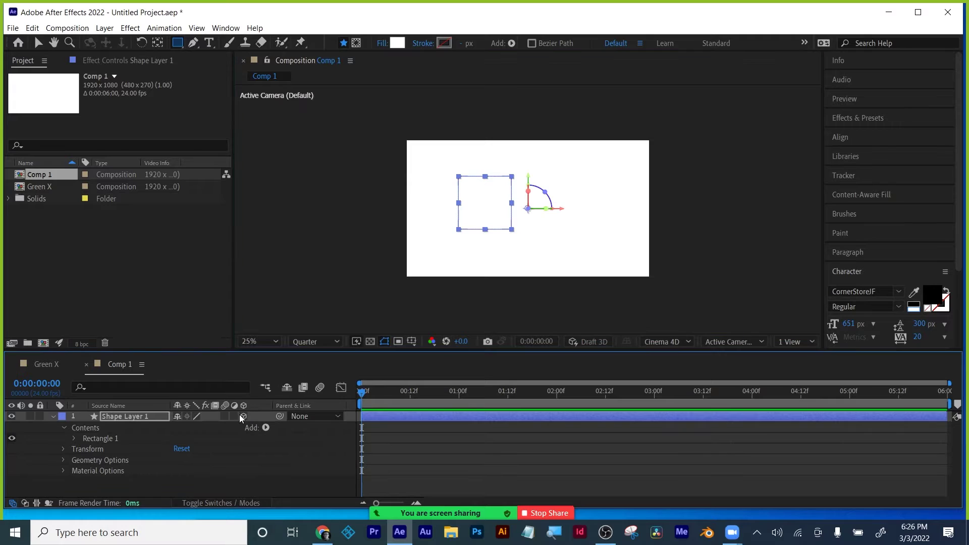
{"action": "left_click", "coordinate": [52, 416]}
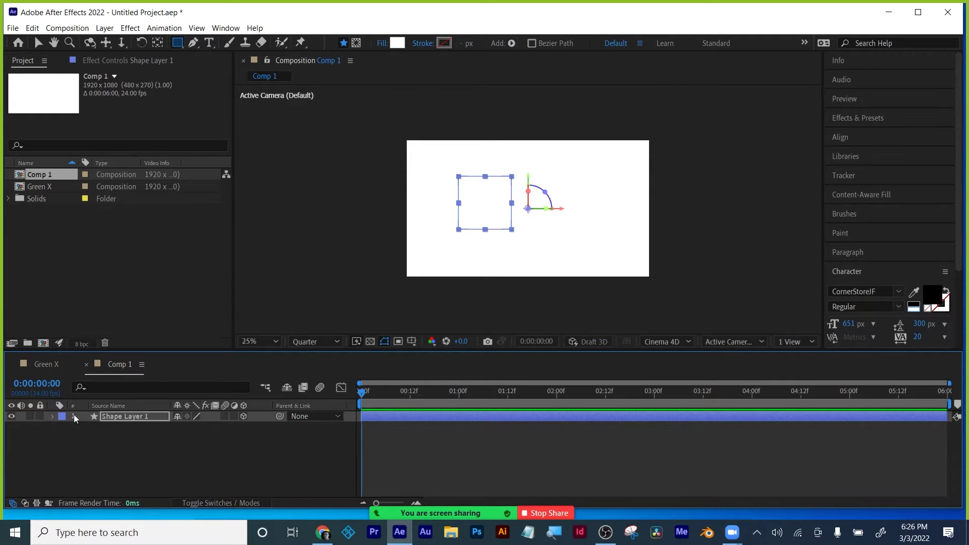
{"action": "left_click", "coordinate": [52, 417]}
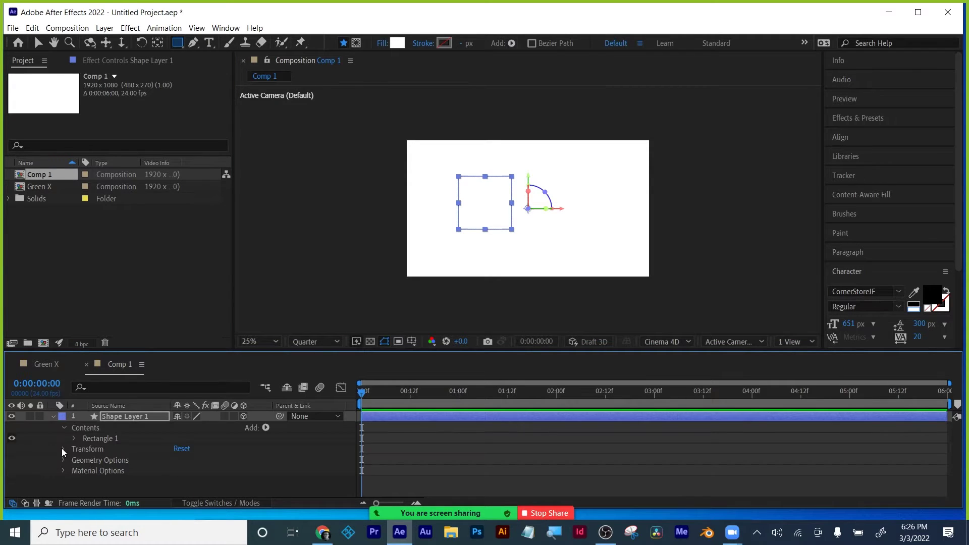
{"action": "left_click", "coordinate": [64, 459]}
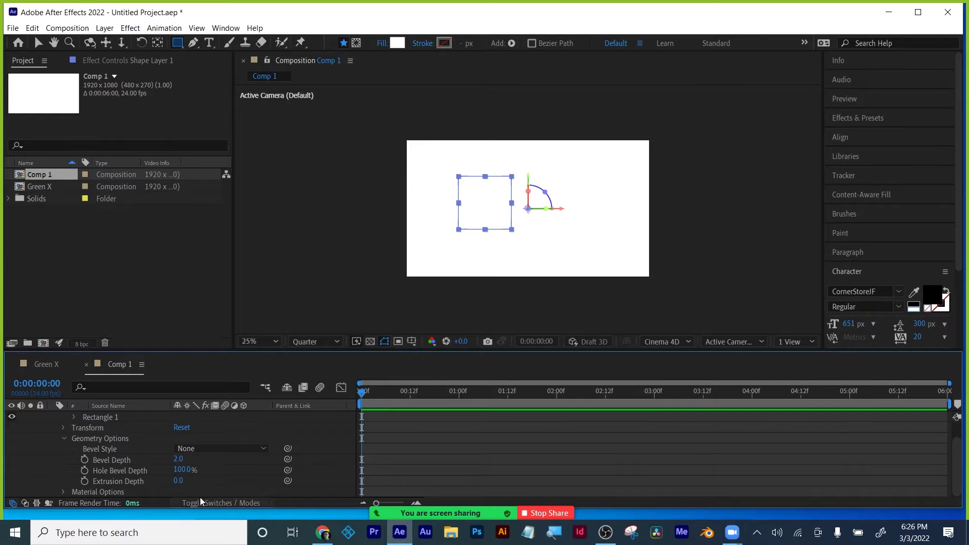
{"action": "left_click_drag", "start_coordinate": [176, 483], "coordinate": [258, 480]}
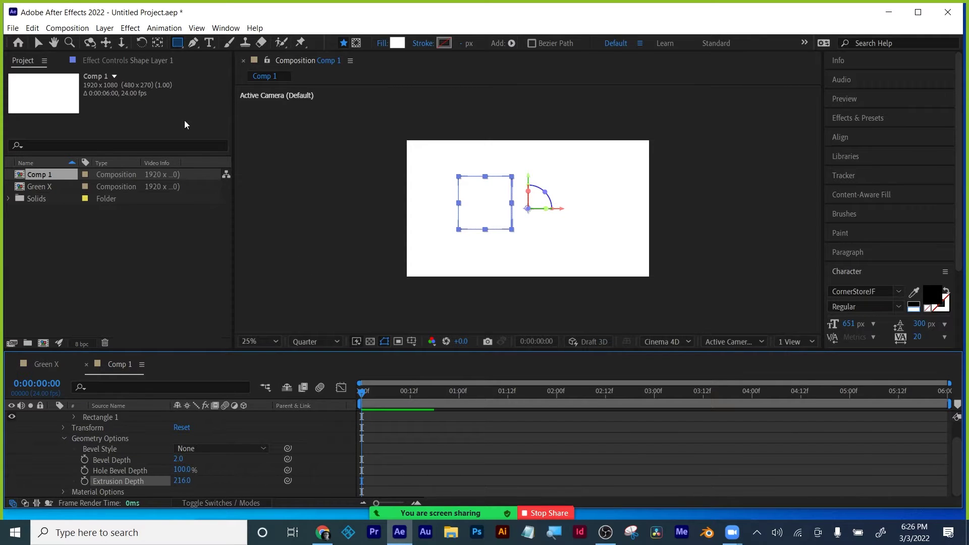
Step: Add a spot light with a pure red color to the new composition
{"action": "left_click", "coordinate": [107, 28]}
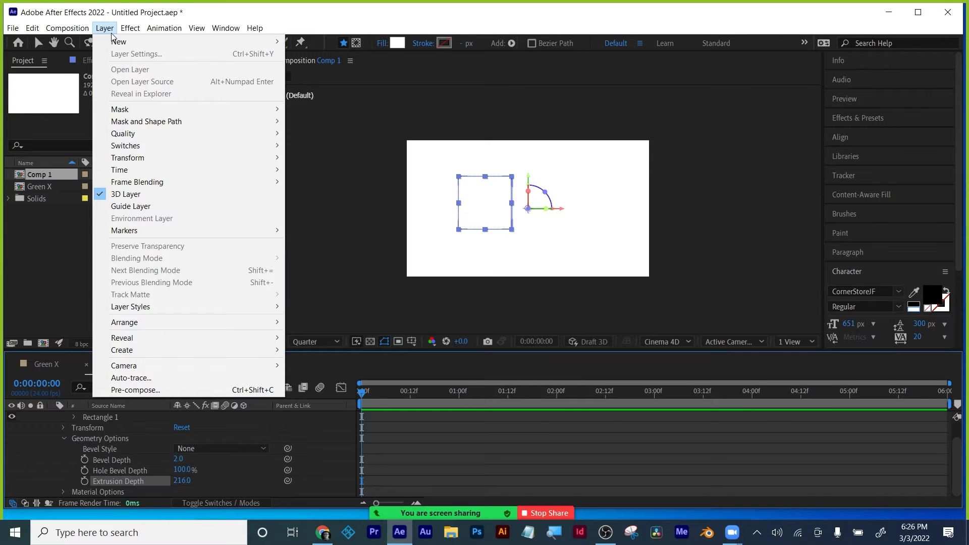
{"action": "mouse_move", "coordinate": [119, 42]}
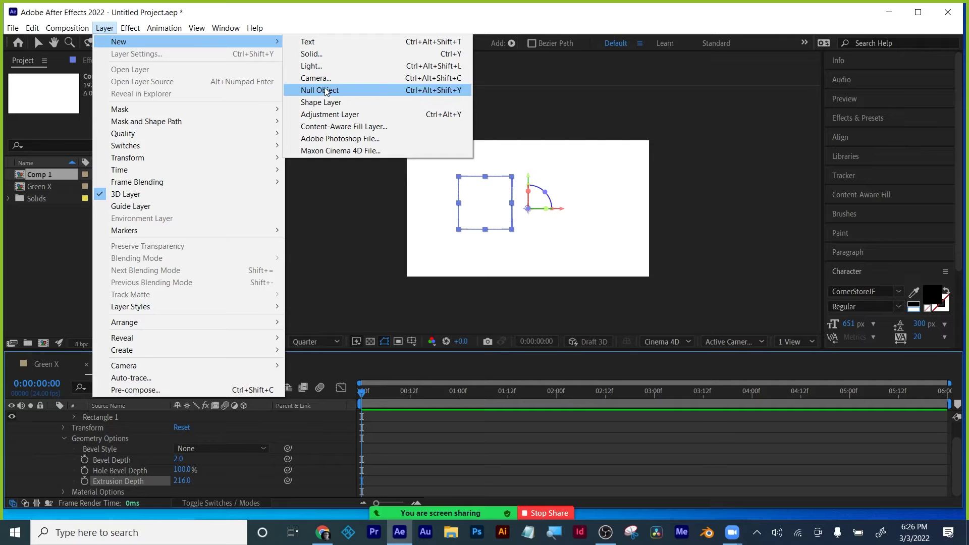
{"action": "left_click", "coordinate": [321, 65]}
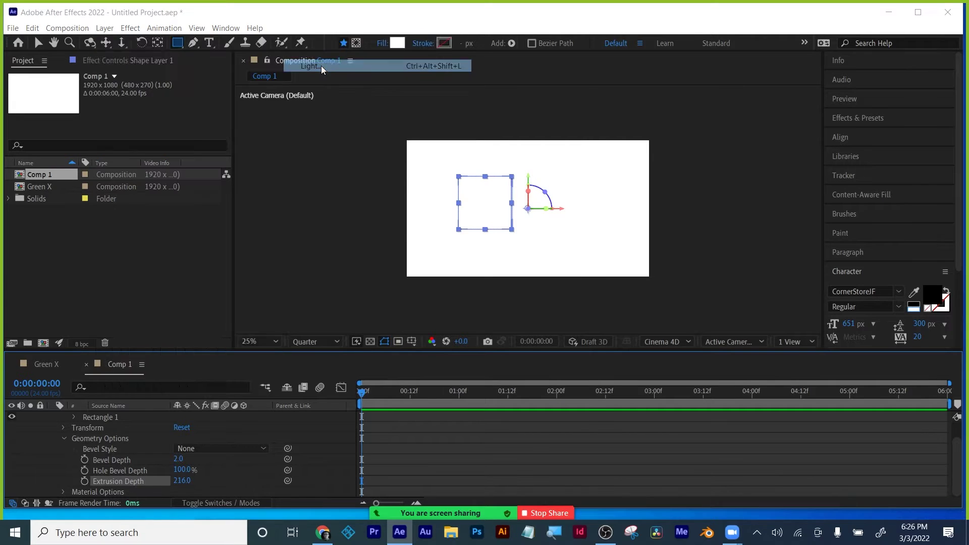
{"action": "left_click", "coordinate": [477, 168]}
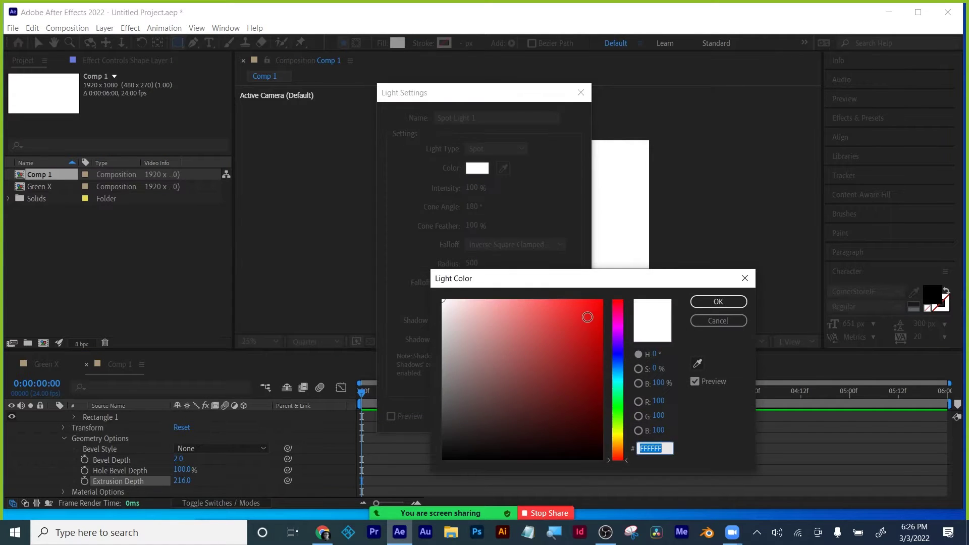
{"action": "left_click_drag", "start_coordinate": [585, 315], "coordinate": [628, 303]}
{"action": "left_click", "coordinate": [718, 301]}
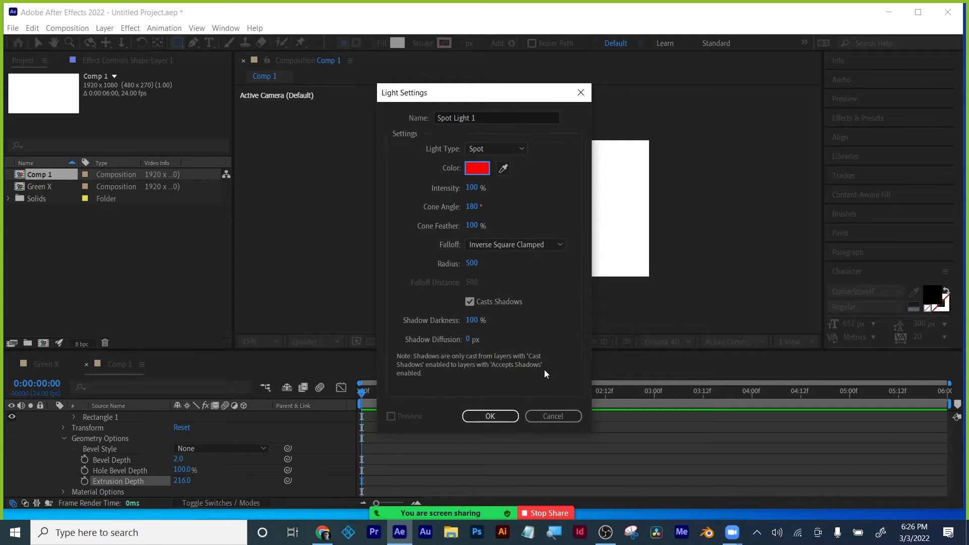
{"action": "left_click", "coordinate": [504, 411]}
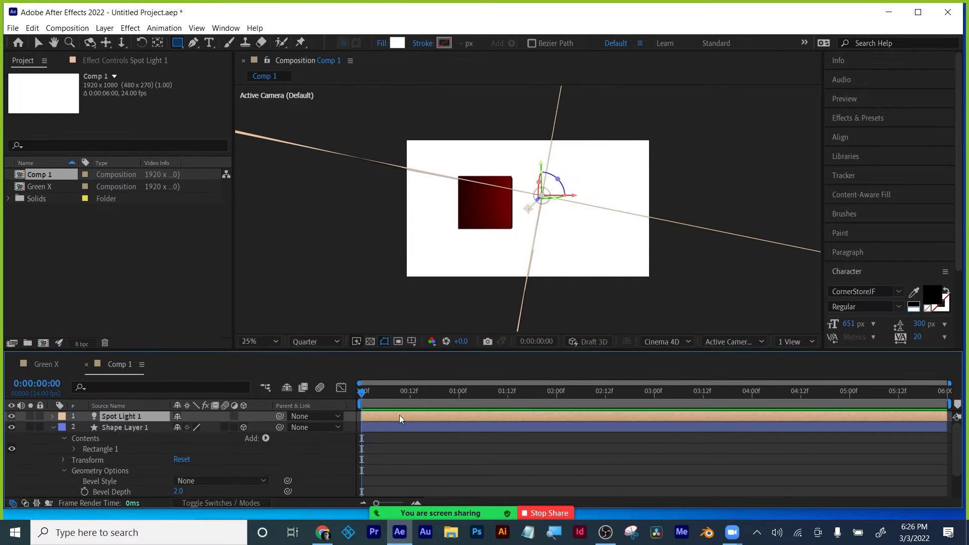
Step: Collapse the shape layer's properties and add a camera with its default settings
{"action": "left_click", "coordinate": [52, 427]}
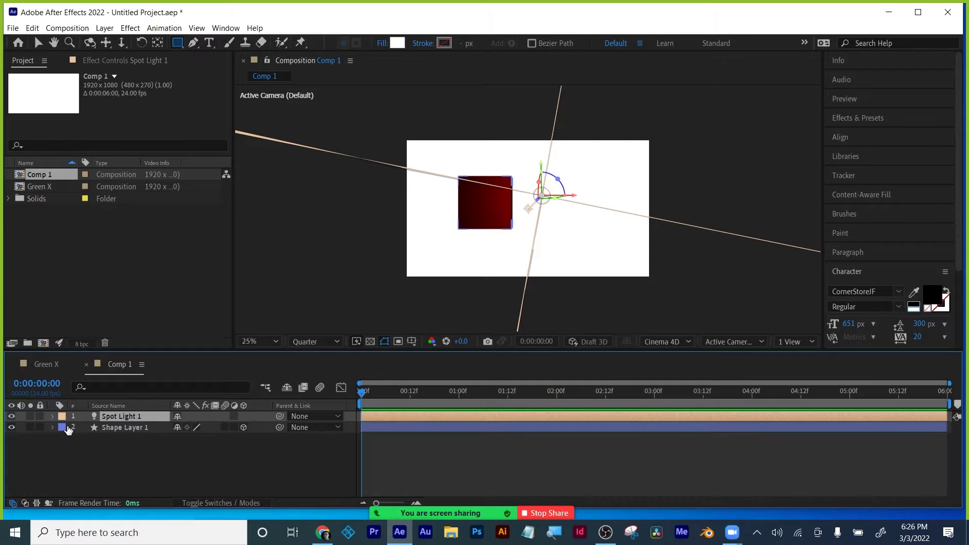
{"action": "left_click", "coordinate": [144, 456]}
{"action": "left_click", "coordinate": [105, 27]}
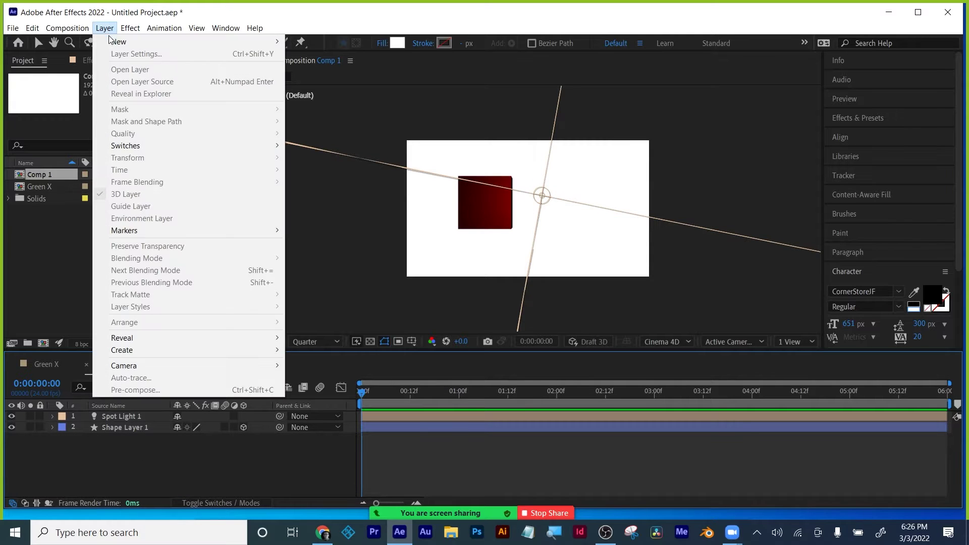
{"action": "mouse_move", "coordinate": [121, 41]}
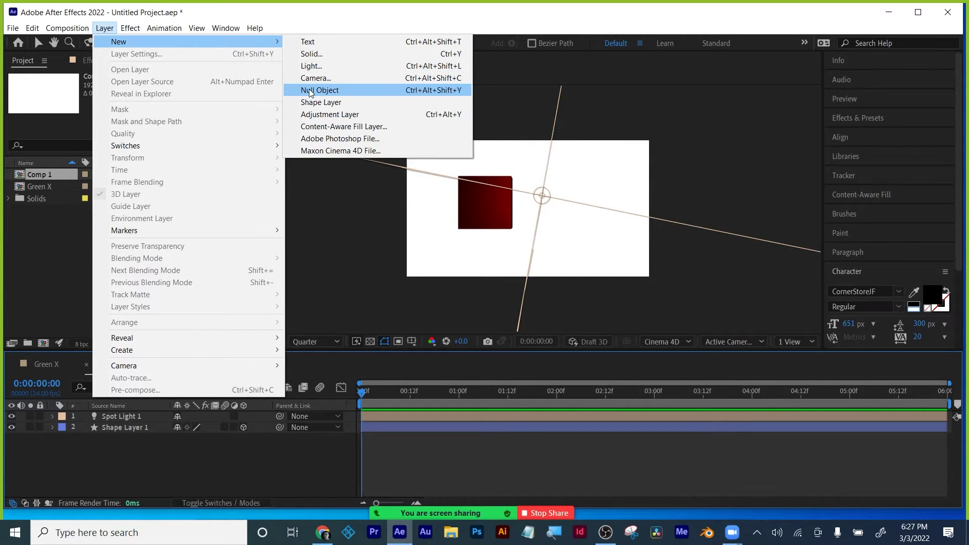
{"action": "left_click", "coordinate": [315, 78]}
{"action": "left_click", "coordinate": [621, 402]}
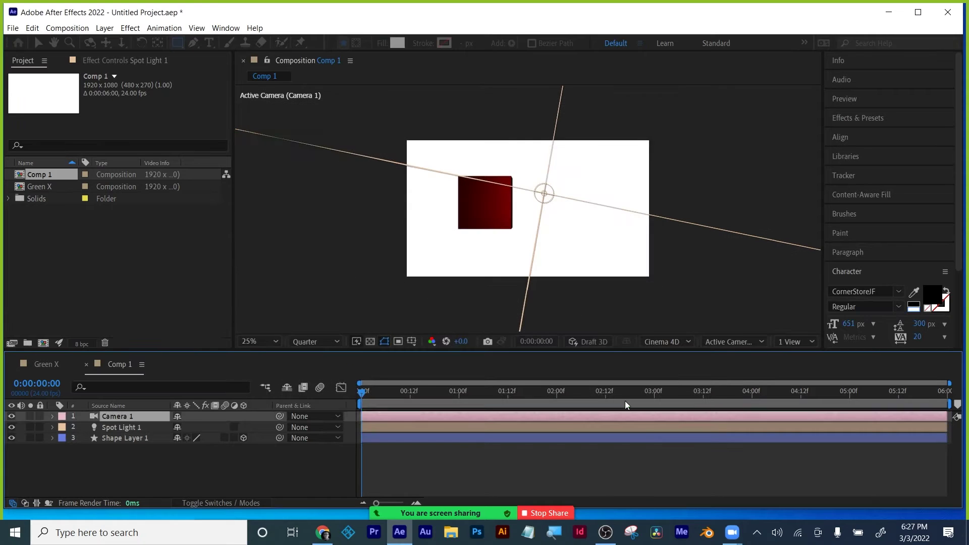
Step: Orbit the camera to look down on the extruded square so that its front face and depth are both visible
{"action": "left_click", "coordinate": [90, 43]}
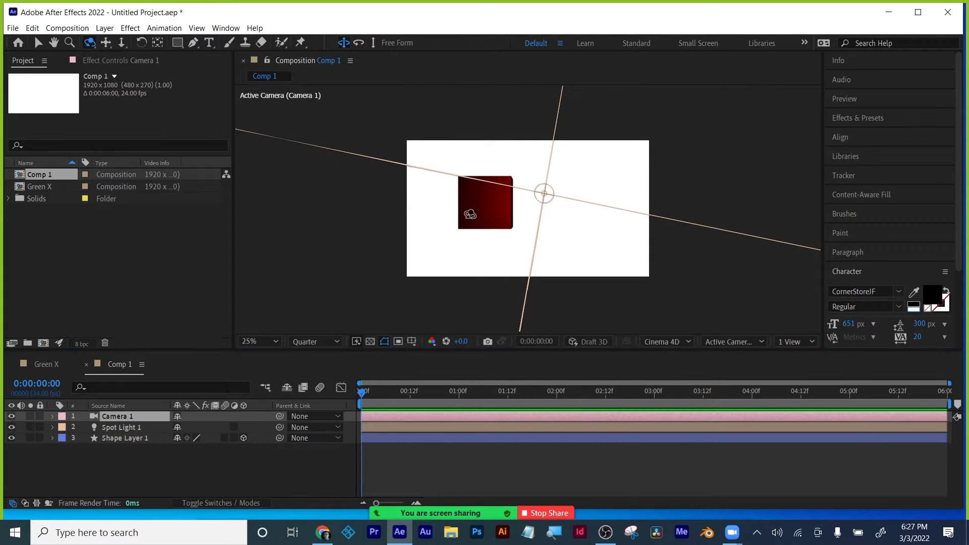
{"action": "left_click_drag", "start_coordinate": [472, 219], "coordinate": [475, 205]}
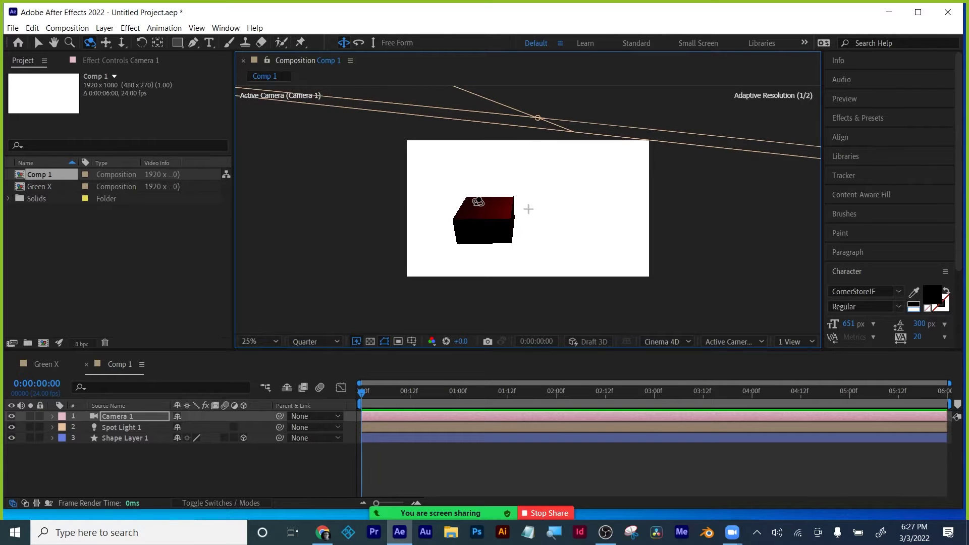
{"action": "left_click", "coordinate": [68, 218]}
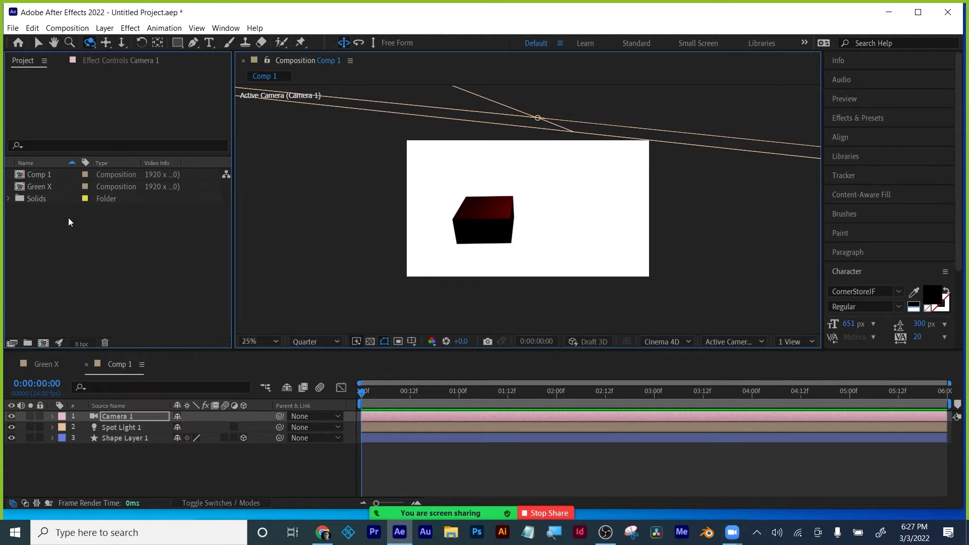
Step: Rename the Comp 1 composition as "Red sq bottom"
{"action": "left_click", "coordinate": [37, 174]}
{"action": "key", "text": "Return"}
{"action": "type", "text": "Red"}
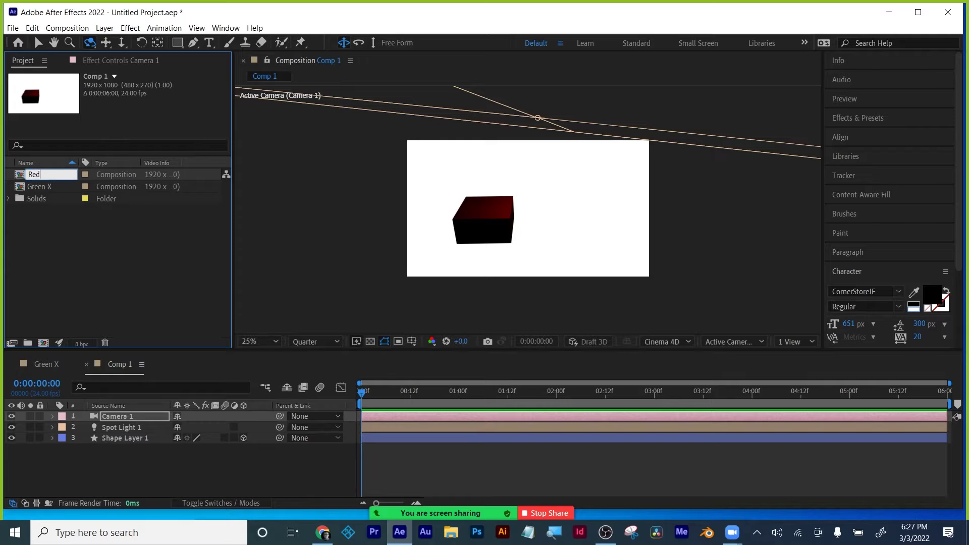
{"action": "type", "text": " sq bottom"}
{"action": "key", "text": "Return"}
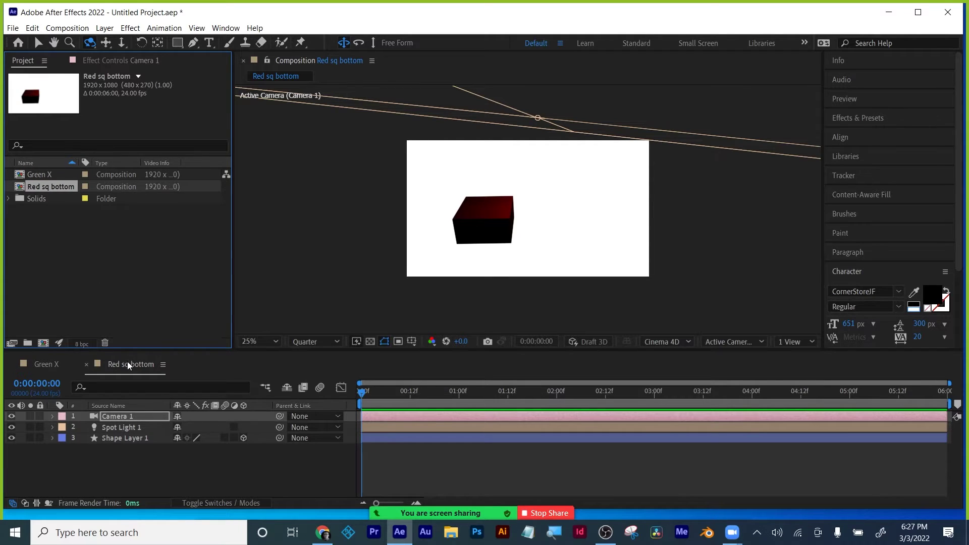
Step: Switch to the Green X composition and collapse the properties of both ring layers
{"action": "left_click", "coordinate": [48, 364]}
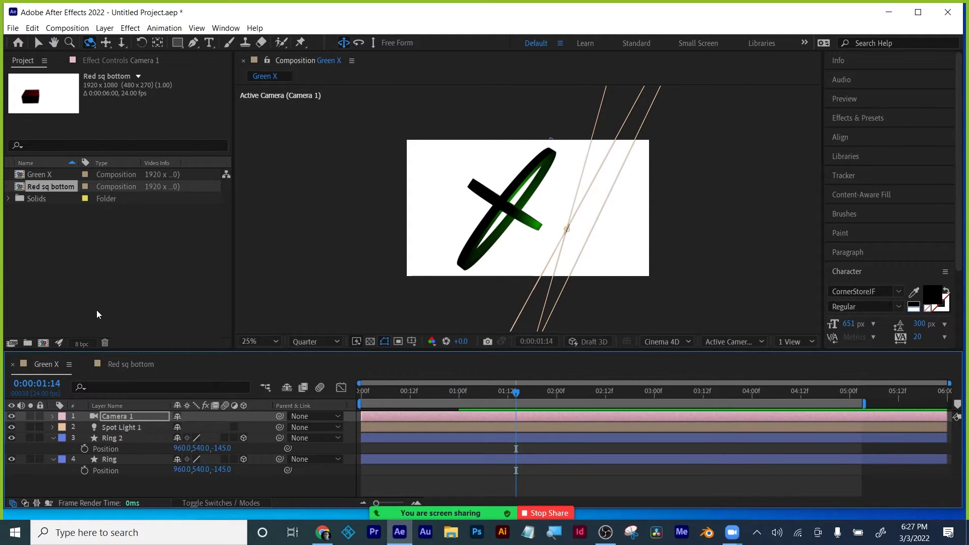
{"action": "left_click", "coordinate": [88, 449]}
{"action": "left_click", "coordinate": [54, 438]}
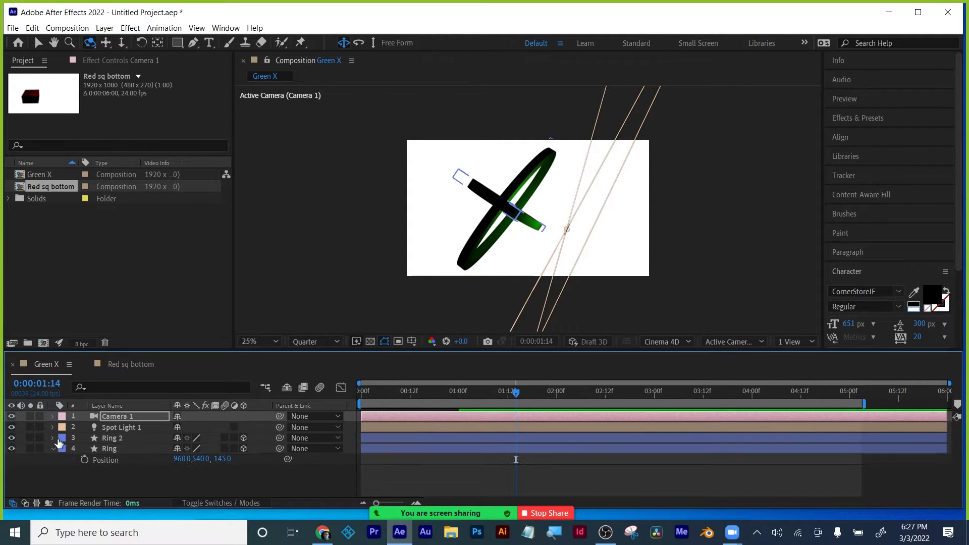
{"action": "left_click", "coordinate": [52, 449]}
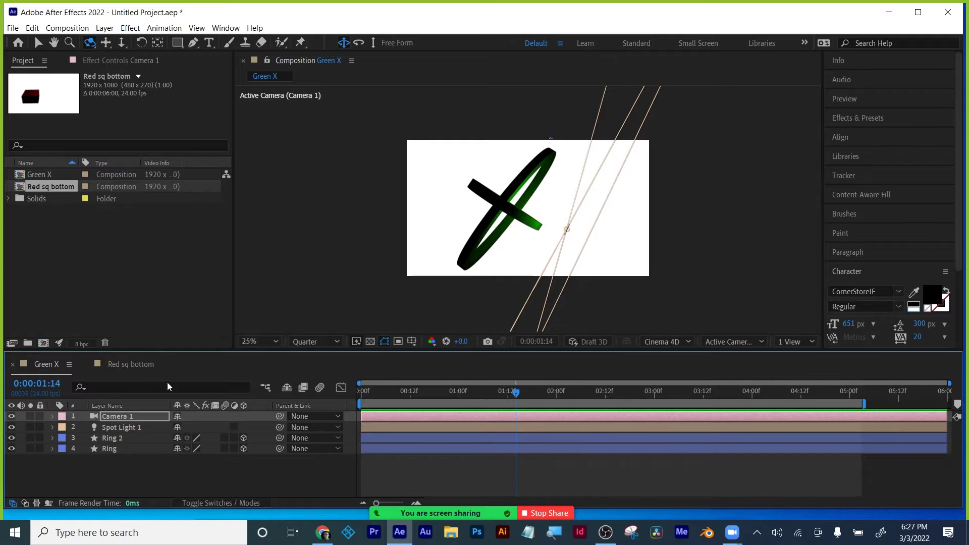
Step: Return to the Red sq bottom composition and nest Green X in it as the lowest layer
{"action": "left_click", "coordinate": [126, 365]}
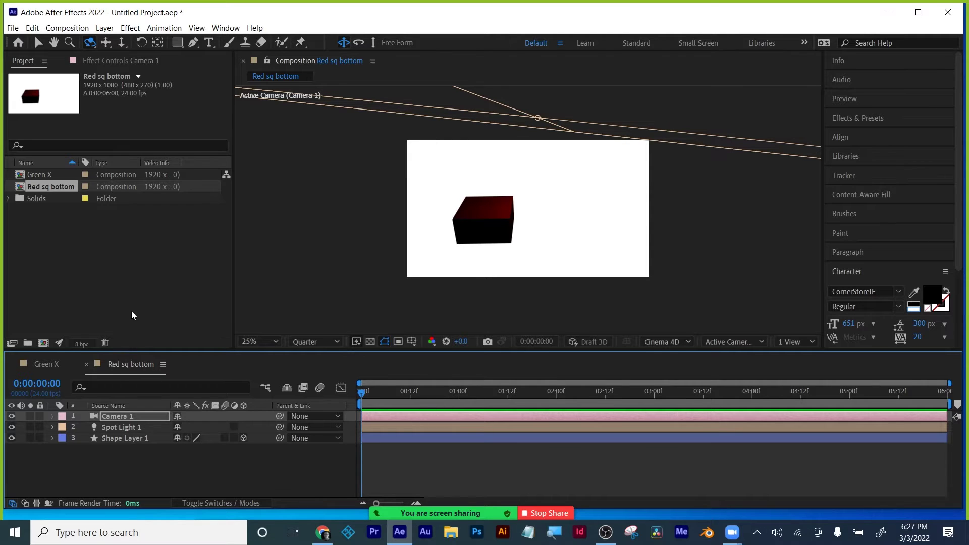
{"action": "left_click", "coordinate": [130, 293]}
{"action": "left_click", "coordinate": [42, 174]}
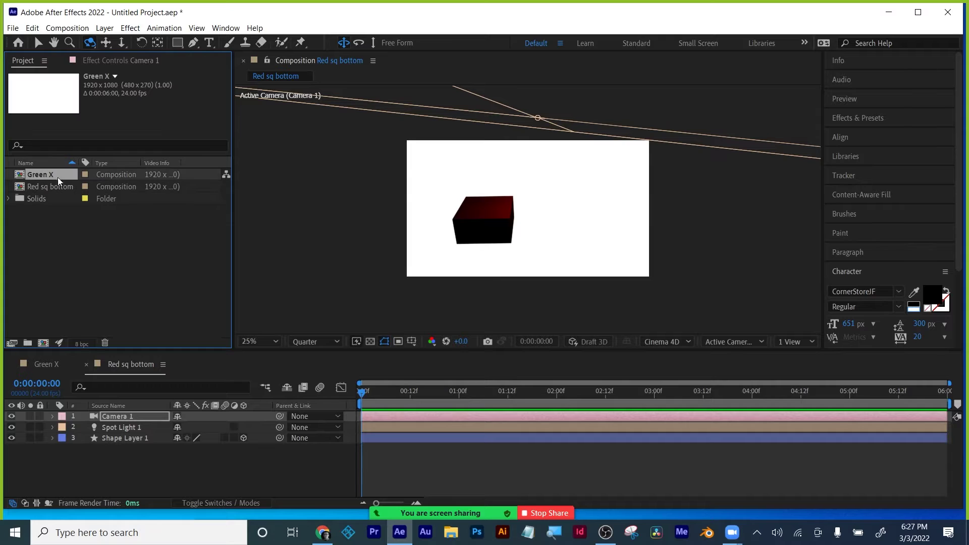
{"action": "left_click_drag", "start_coordinate": [39, 175], "coordinate": [95, 479]}
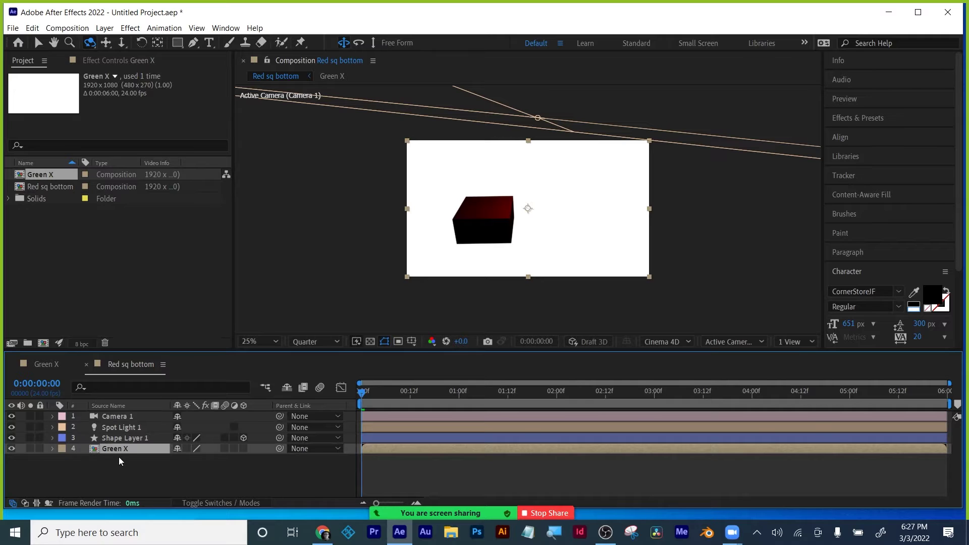
Step: Try making the nested Green X layer 3D
{"action": "left_click", "coordinate": [244, 449]}
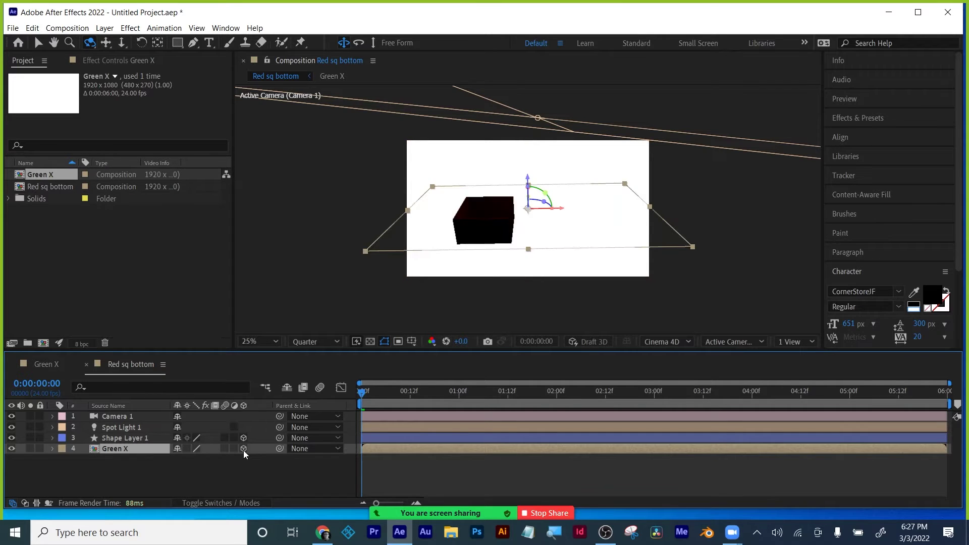
{"action": "left_click", "coordinate": [243, 449]}
{"action": "left_click", "coordinate": [243, 449]}
{"action": "left_click", "coordinate": [244, 449]}
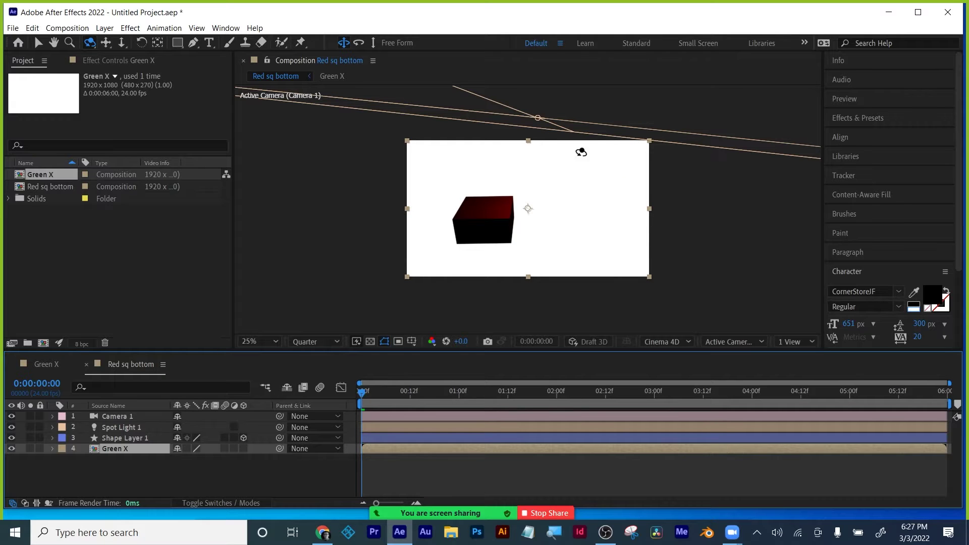
Step: Enable Collapse Transformations on the nested Green X layer and keep the composition view at 25%
{"action": "left_click", "coordinate": [39, 43]}
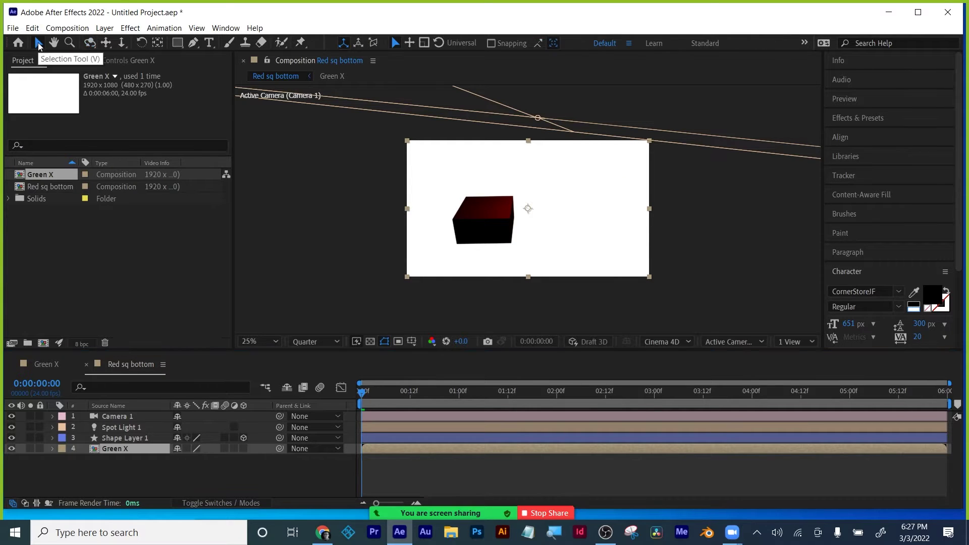
{"action": "left_click", "coordinate": [264, 342]}
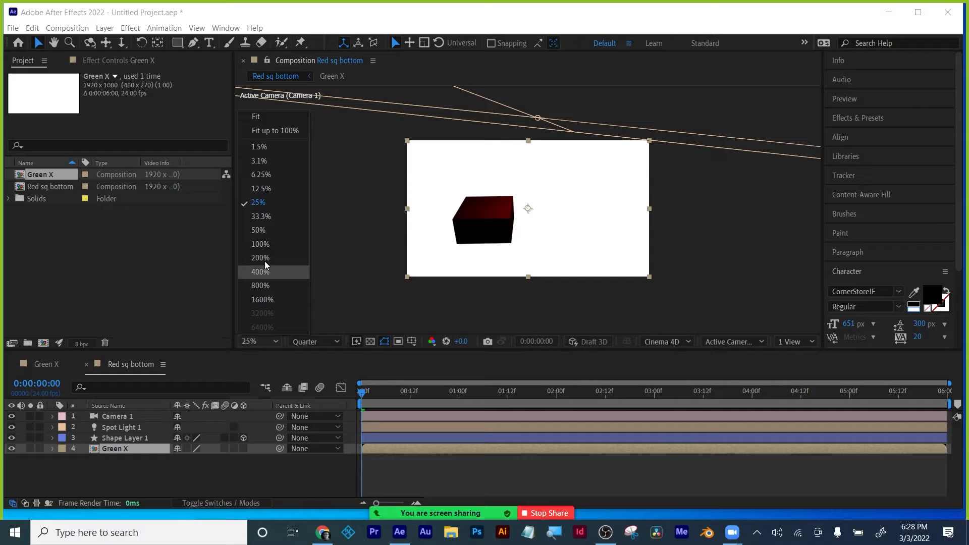
{"action": "left_click", "coordinate": [261, 125]}
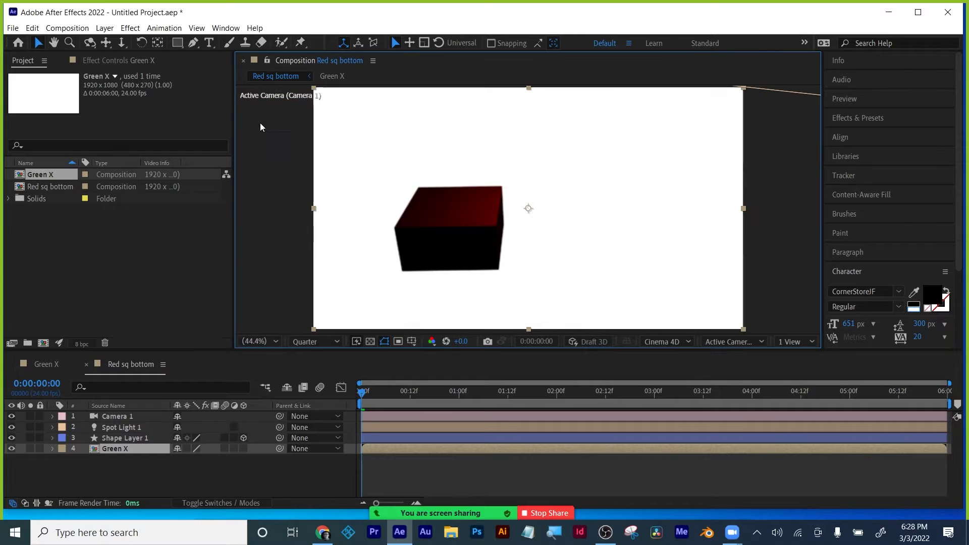
{"action": "left_click", "coordinate": [187, 448]}
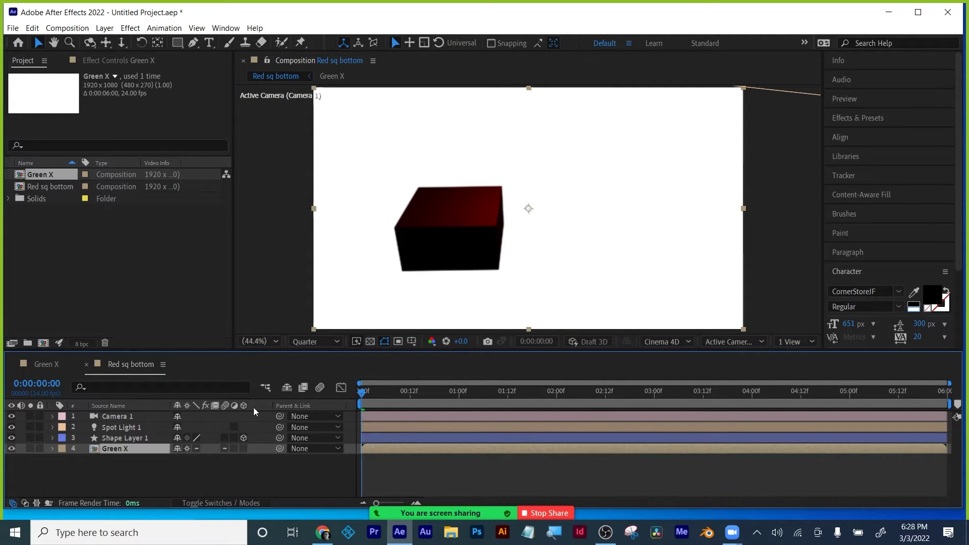
{"action": "key", "text": "comma"}
{"action": "key", "text": "comma"}
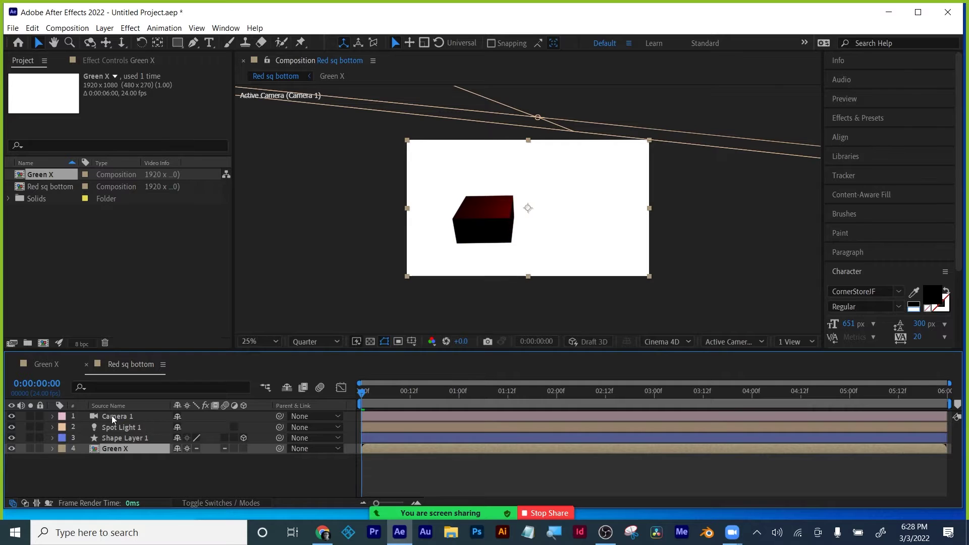
Step: Compare the collapsed Green X layer with 3D on and off, previewing the rings around 0:00:00:21
{"action": "left_click", "coordinate": [243, 448]}
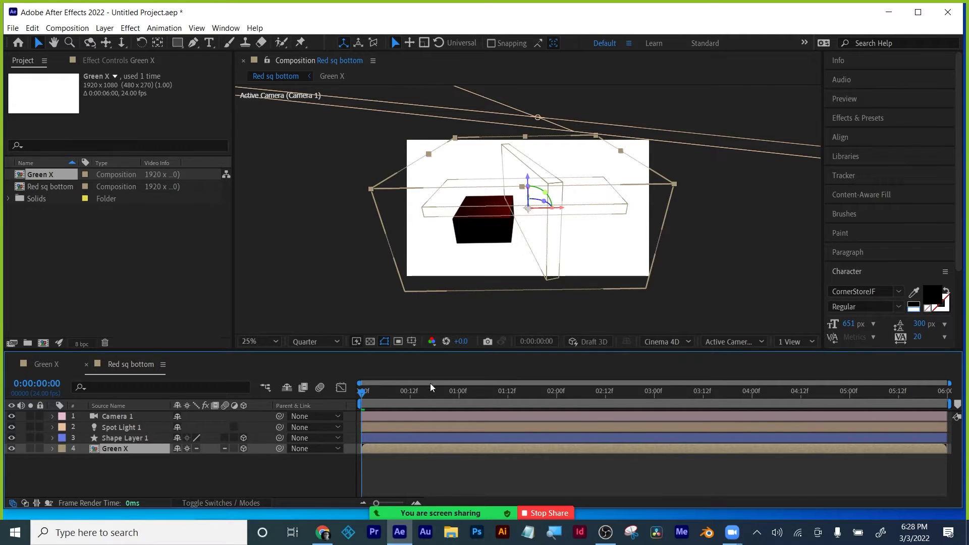
{"action": "left_click", "coordinate": [447, 392]}
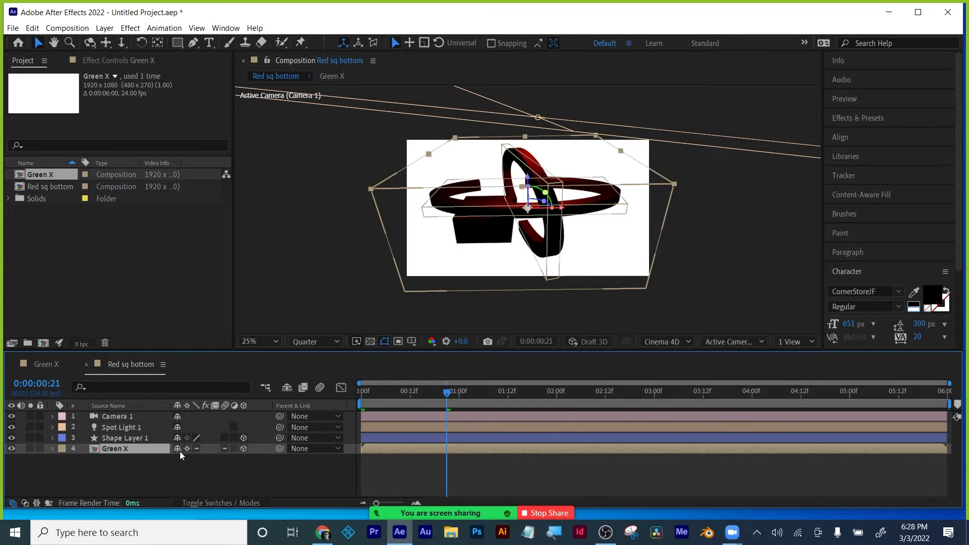
{"action": "left_click", "coordinate": [244, 448]}
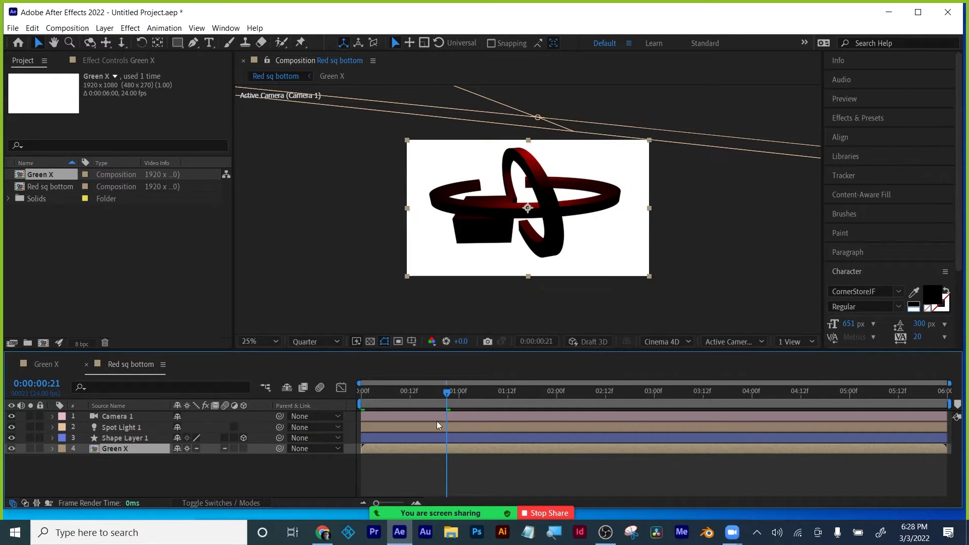
{"action": "mouse_move", "coordinate": [440, 396]}
{"action": "left_mouse_down"}
{"action": "mouse_move", "coordinate": [357, 399]}
{"action": "mouse_move", "coordinate": [454, 394]}
{"action": "left_mouse_up"}
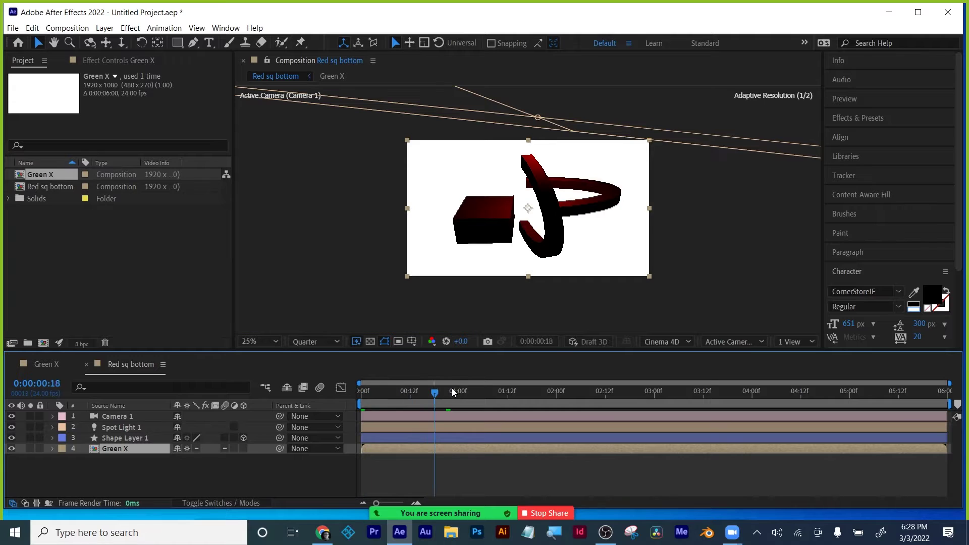
Step: Preview Green X without Collapse Transformations up to 0:00:01:22 and re-enable the option
{"action": "left_click", "coordinate": [186, 449]}
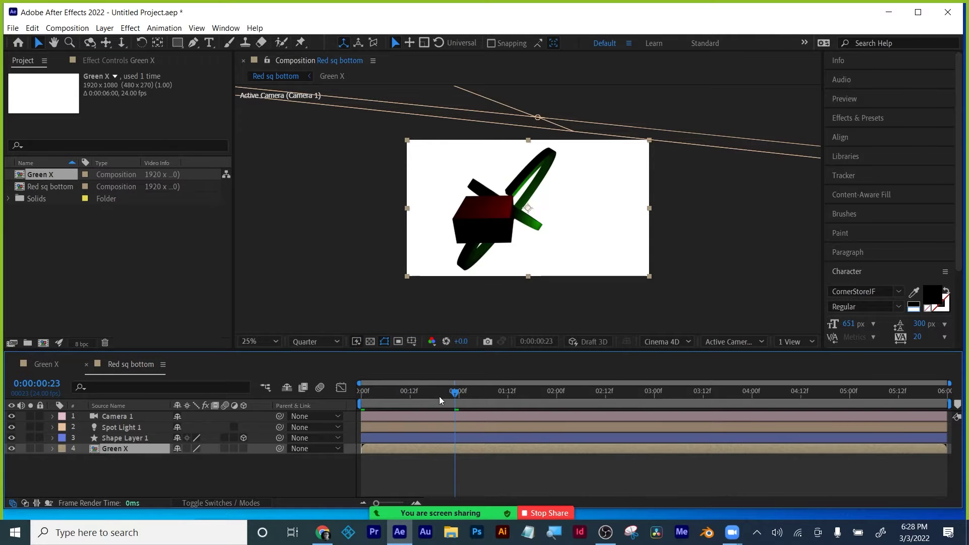
{"action": "left_click_drag", "start_coordinate": [437, 395], "coordinate": [550, 379]}
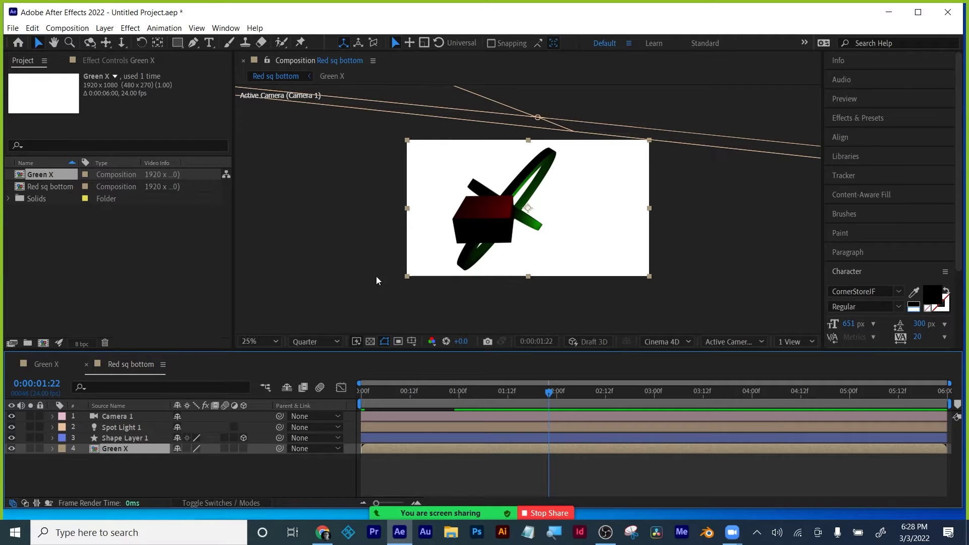
{"action": "left_click", "coordinate": [187, 449]}
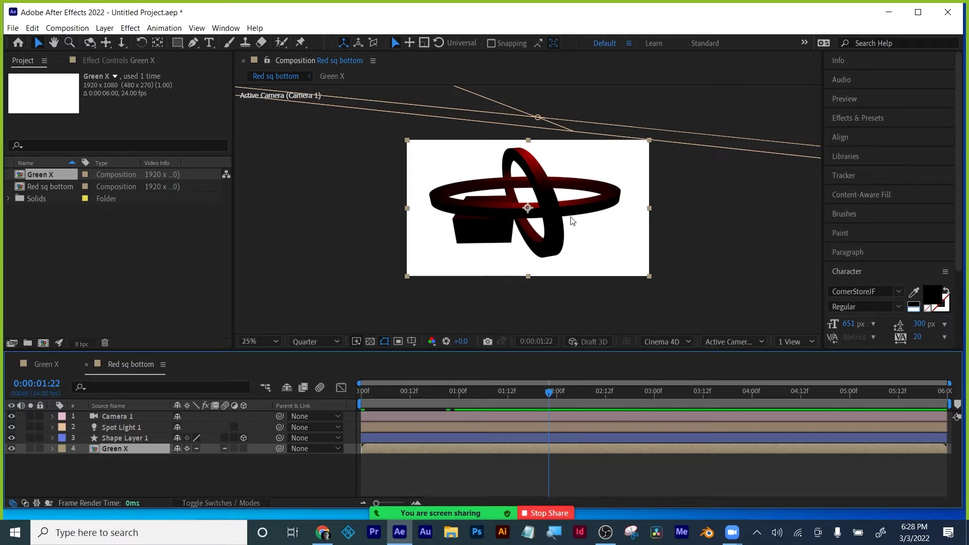
Step: Orbit the camera around the rings and square to a more frontal view
{"action": "left_click", "coordinate": [89, 43]}
{"action": "left_click_drag", "start_coordinate": [500, 186], "coordinate": [555, 245]}
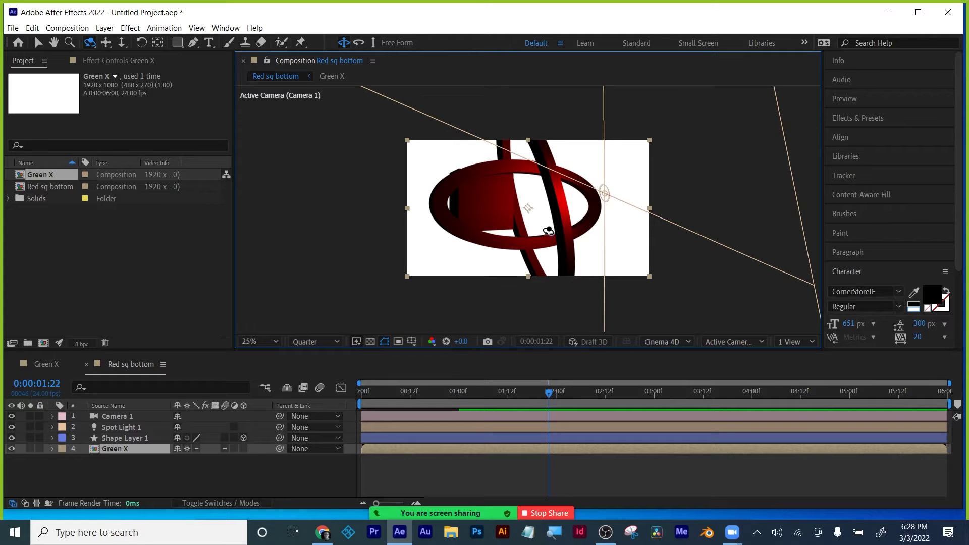
{"action": "mouse_move", "coordinate": [553, 231]}
{"action": "left_mouse_down"}
{"action": "mouse_move", "coordinate": [531, 232]}
{"action": "mouse_move", "coordinate": [548, 230]}
{"action": "left_mouse_up"}
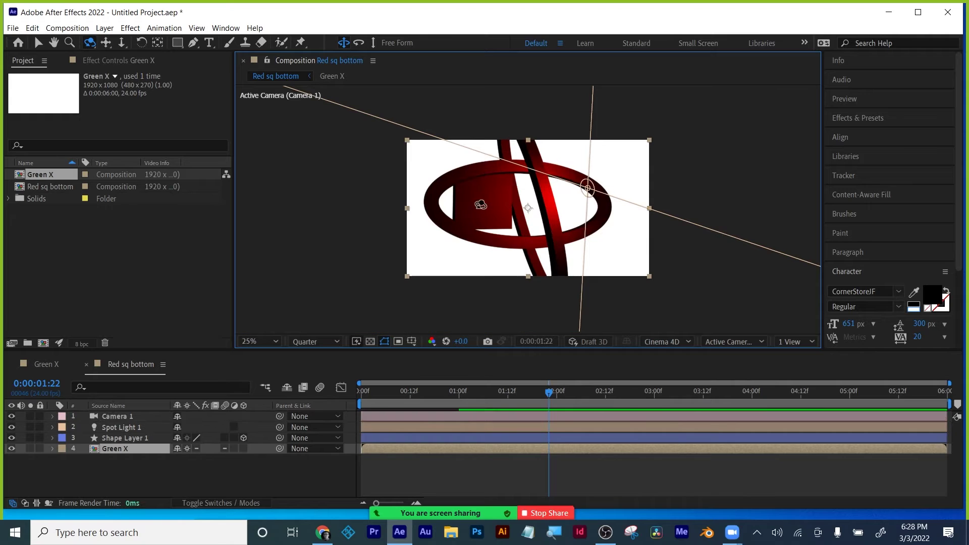
Step: Push the square's shape layer back in depth by setting its Z position to 615
{"action": "left_click", "coordinate": [131, 438]}
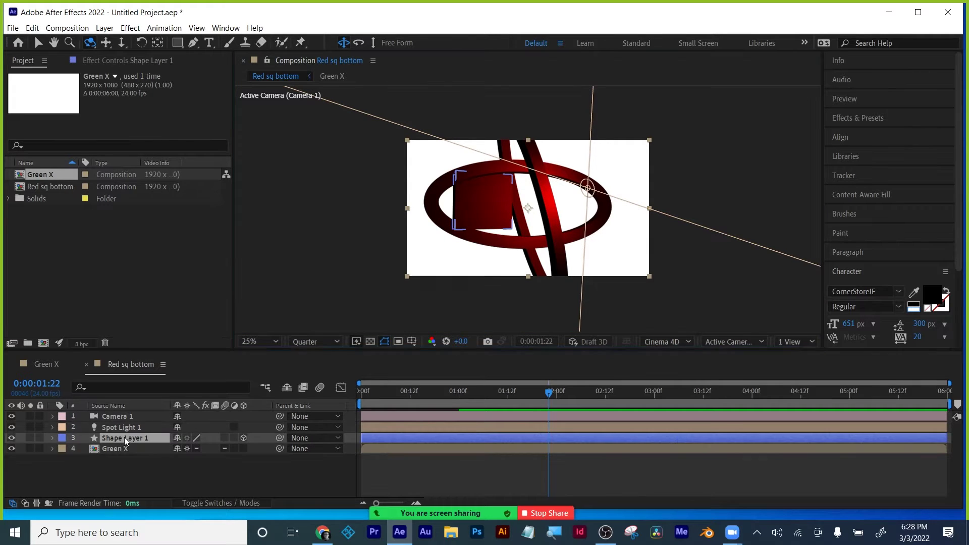
{"action": "key", "text": "p"}
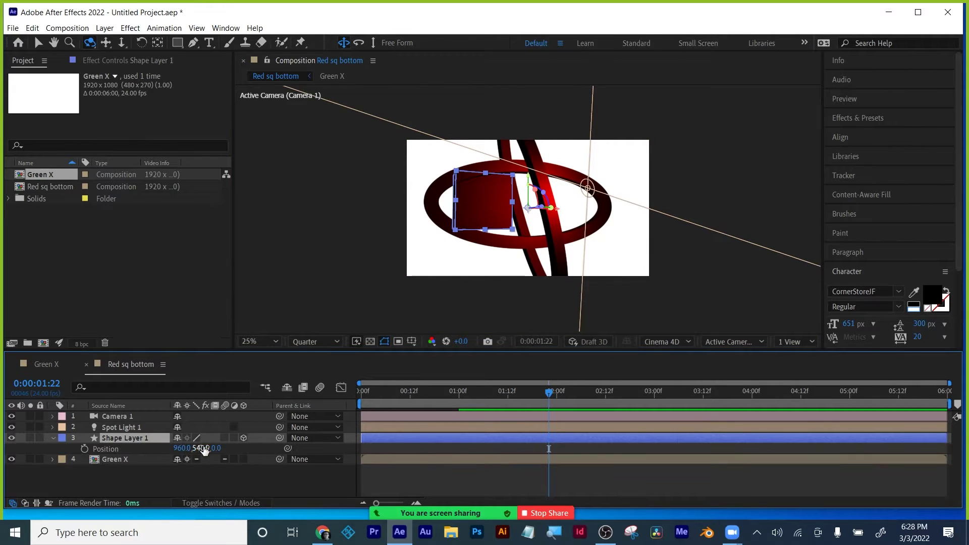
{"action": "left_click_drag", "start_coordinate": [207, 449], "coordinate": [606, 450]}
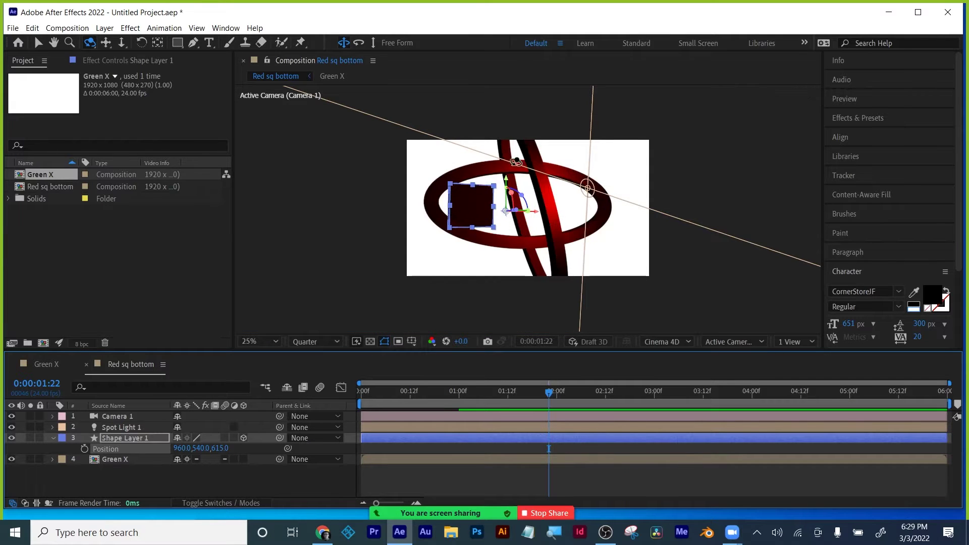
Step: Select the Green X layer and fit the composition view to examine how the rings and square overlap
{"action": "left_click", "coordinate": [118, 461]}
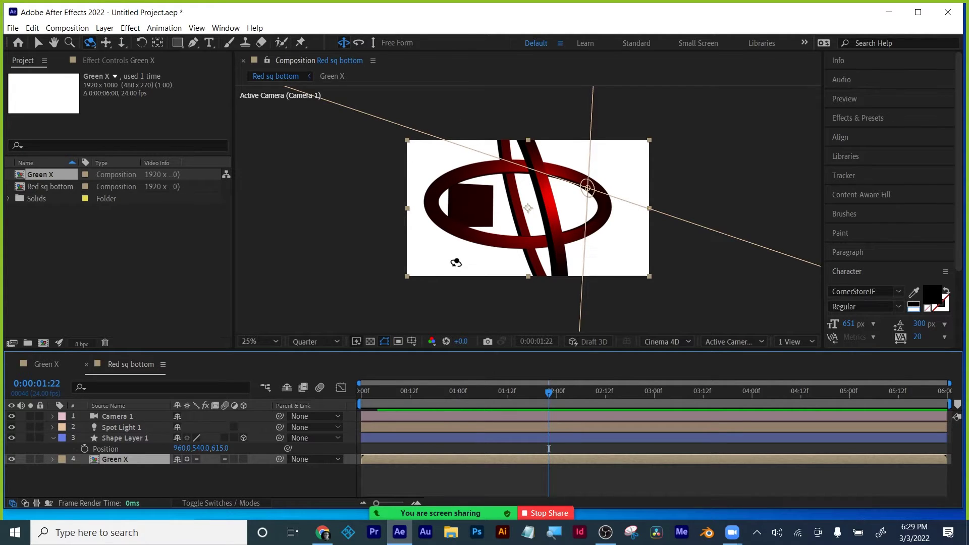
{"action": "left_click", "coordinate": [264, 343]}
{"action": "left_click", "coordinate": [271, 114]}
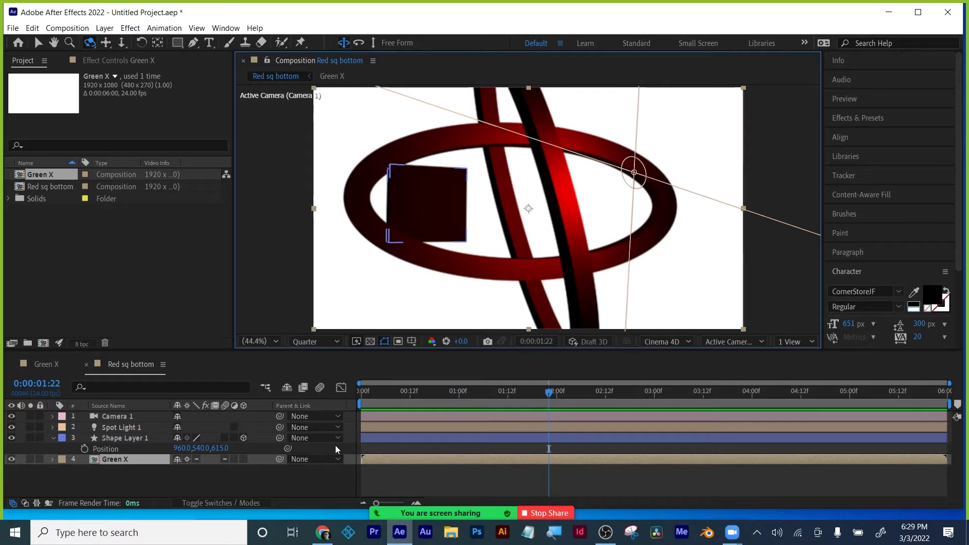
{"action": "left_click", "coordinate": [392, 412]}
{"action": "left_click", "coordinate": [39, 42]}
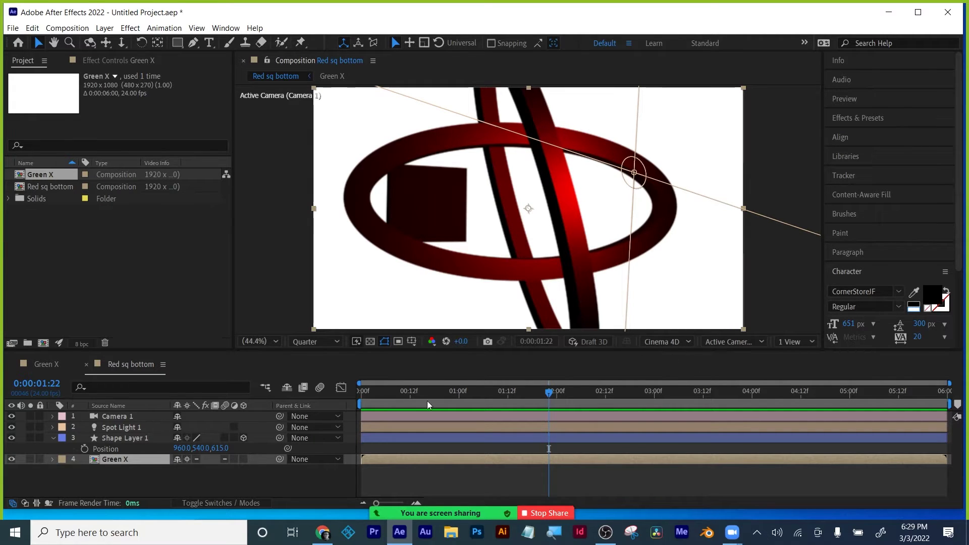
Step: Collapse the expanded property groups of Shape Layer 1 so only its layer row shows in the timeline
{"action": "left_click", "coordinate": [54, 439]}
{"action": "left_click", "coordinate": [55, 438]}
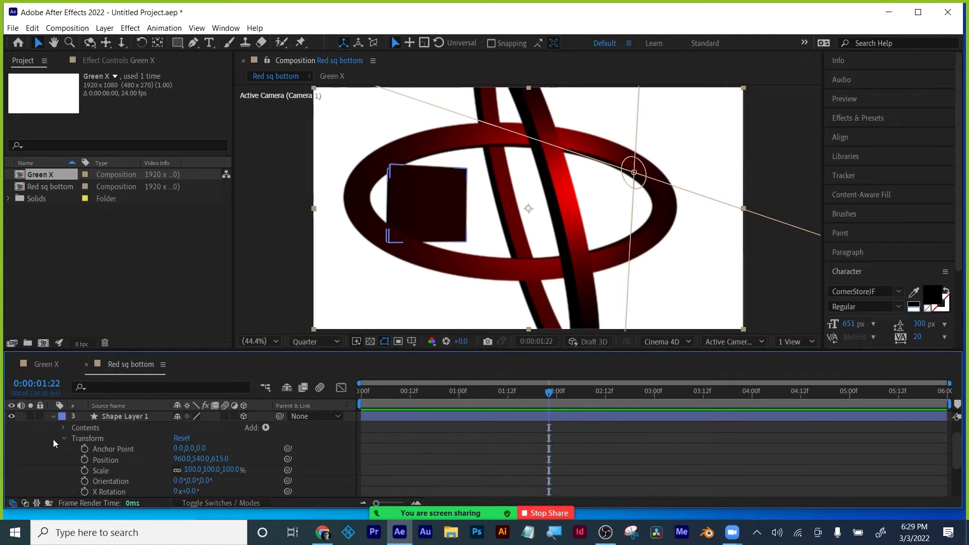
{"action": "scroll", "coordinate": [60, 437], "scroll_direction": "up", "scroll_amount": 2}
{"action": "left_click", "coordinate": [63, 460]}
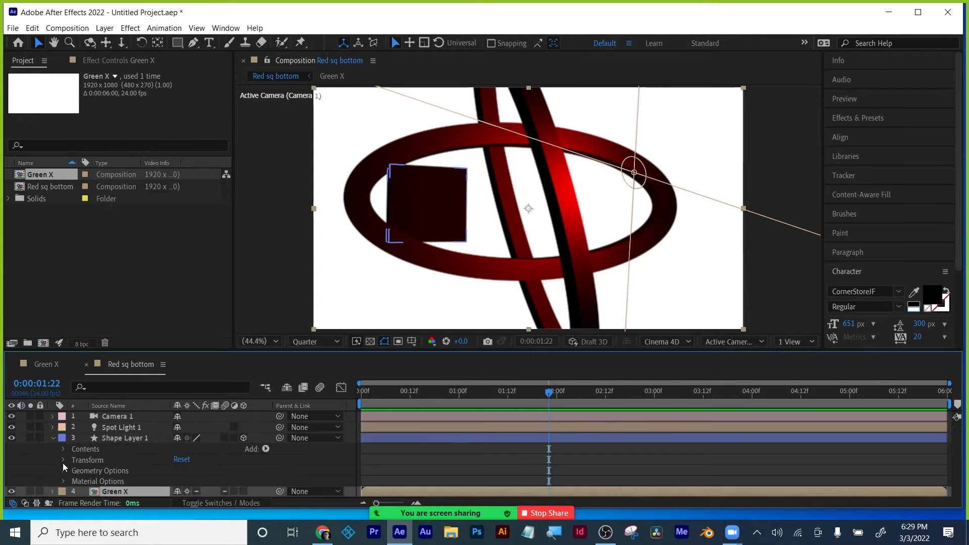
{"action": "left_click", "coordinate": [63, 471]}
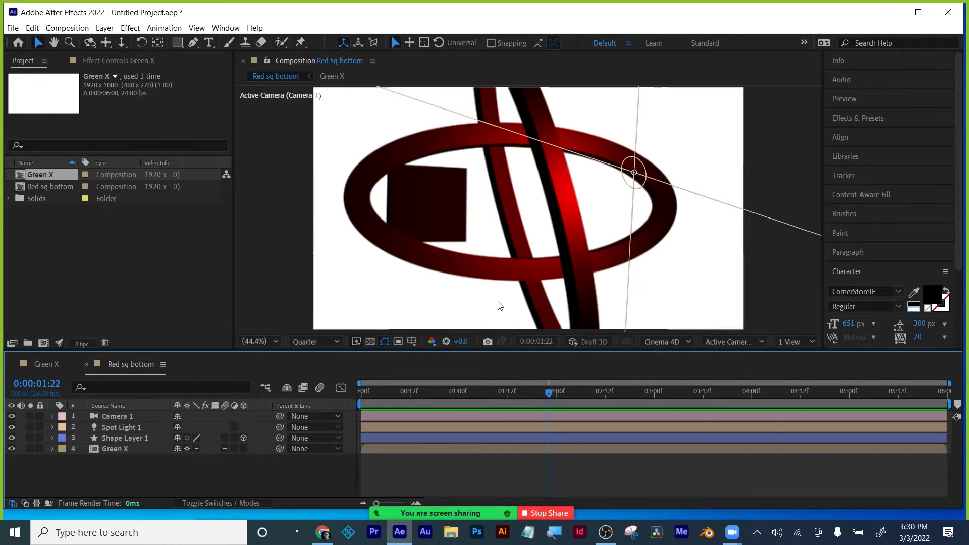
Step: Enlarge the composition viewer and examine the rings and square from the Front and Top views, returning to Camera 1
{"action": "left_click_drag", "start_coordinate": [500, 352], "coordinate": [499, 380]}
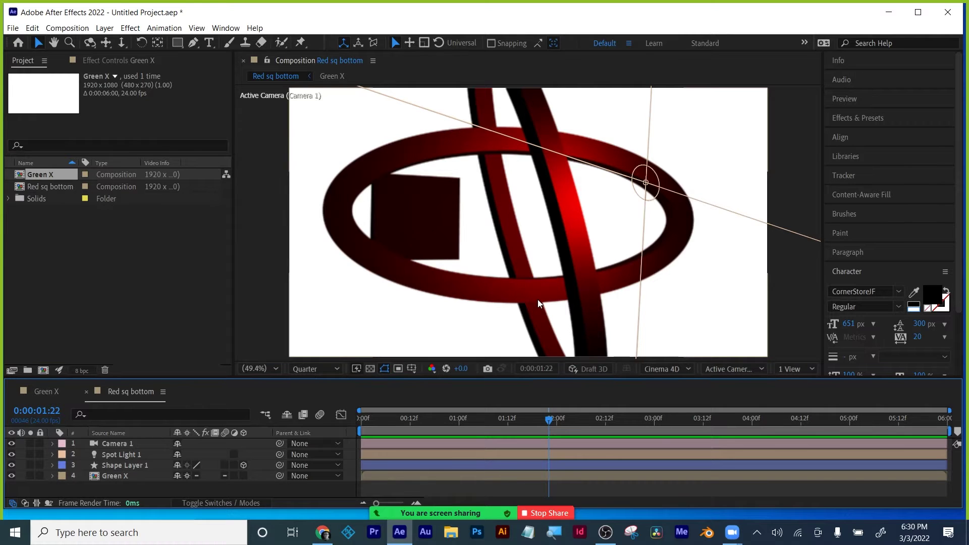
{"action": "left_click", "coordinate": [780, 376]}
{"action": "left_click", "coordinate": [747, 370]}
{"action": "left_click", "coordinate": [747, 370]}
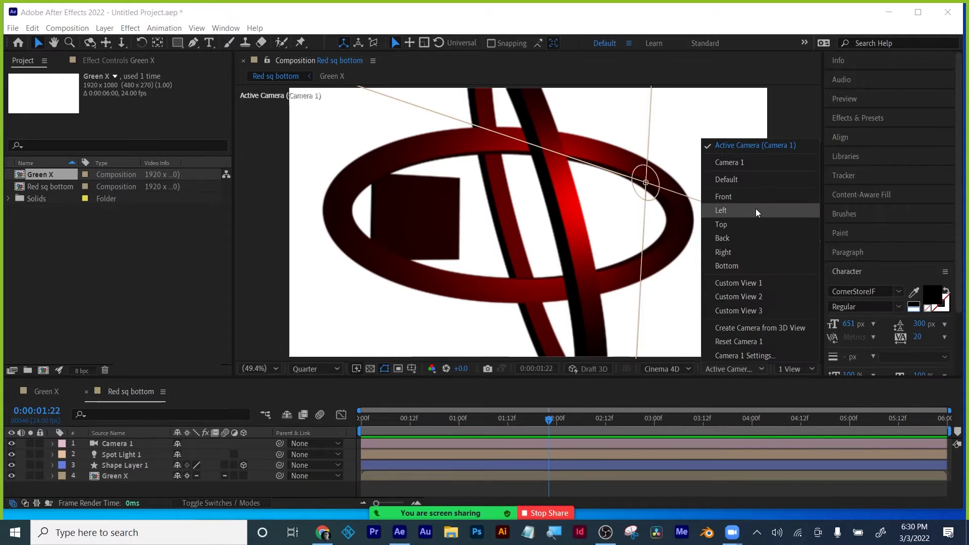
{"action": "left_click", "coordinate": [757, 201]}
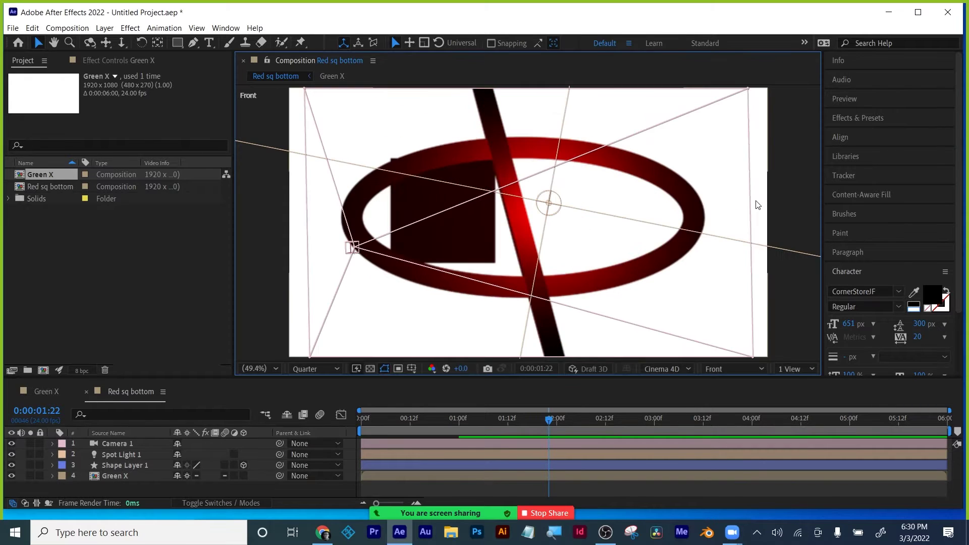
{"action": "left_click", "coordinate": [733, 369]}
{"action": "left_click", "coordinate": [736, 229]}
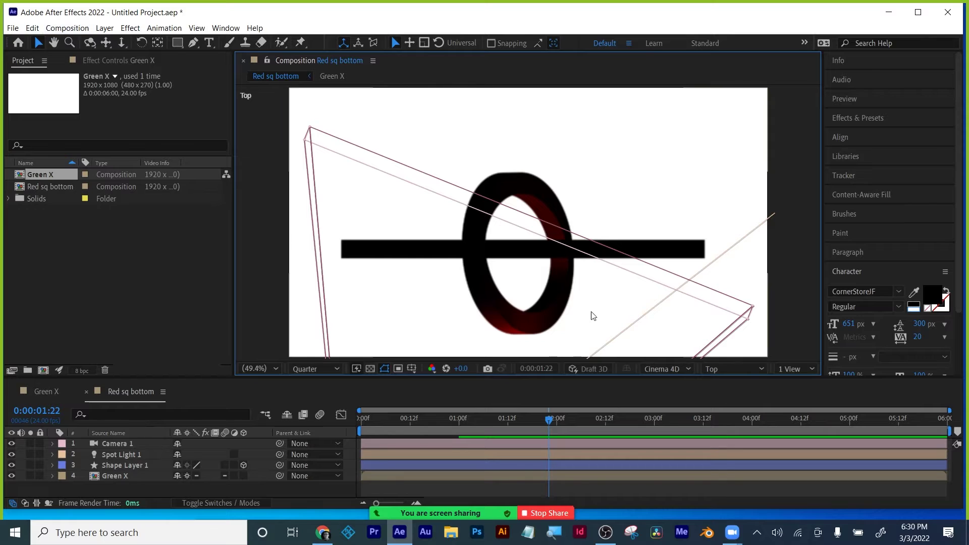
{"action": "left_click", "coordinate": [734, 368]}
{"action": "left_click", "coordinate": [737, 173]}
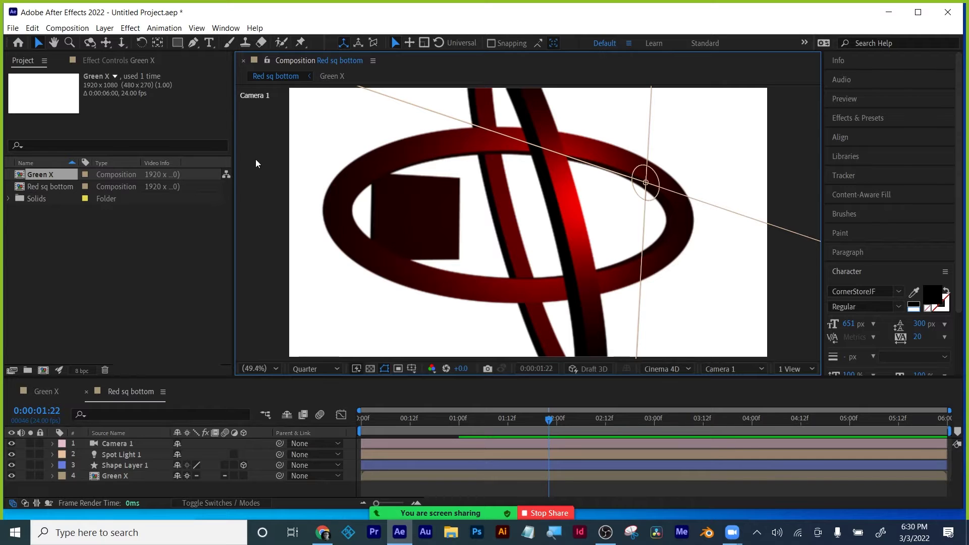
{"action": "left_click", "coordinate": [12, 29]}
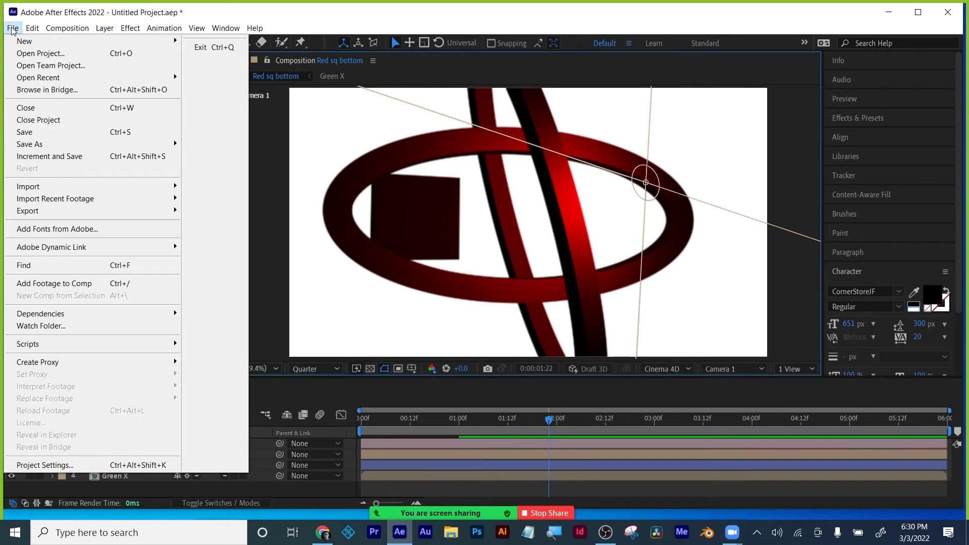
{"action": "mouse_move", "coordinate": [17, 41]}
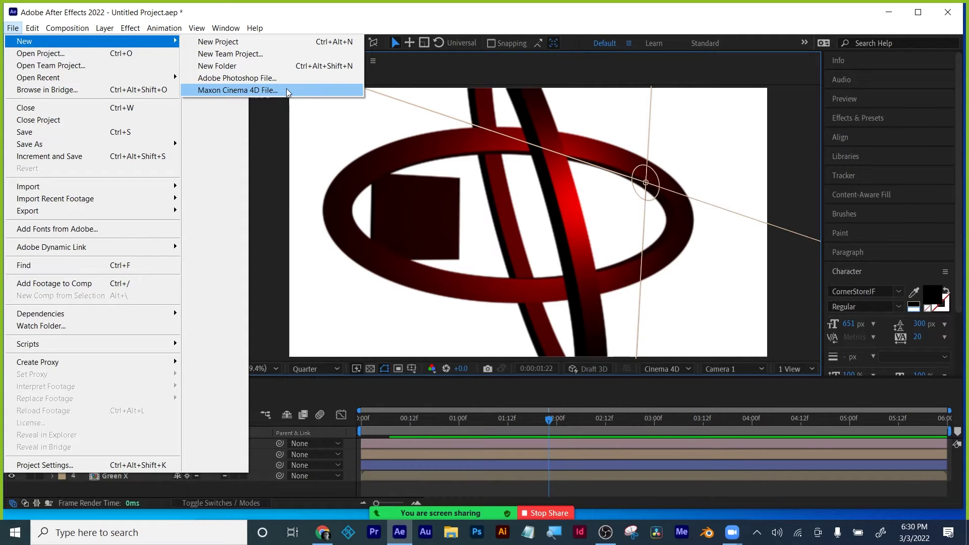
{"action": "left_click", "coordinate": [312, 17]}
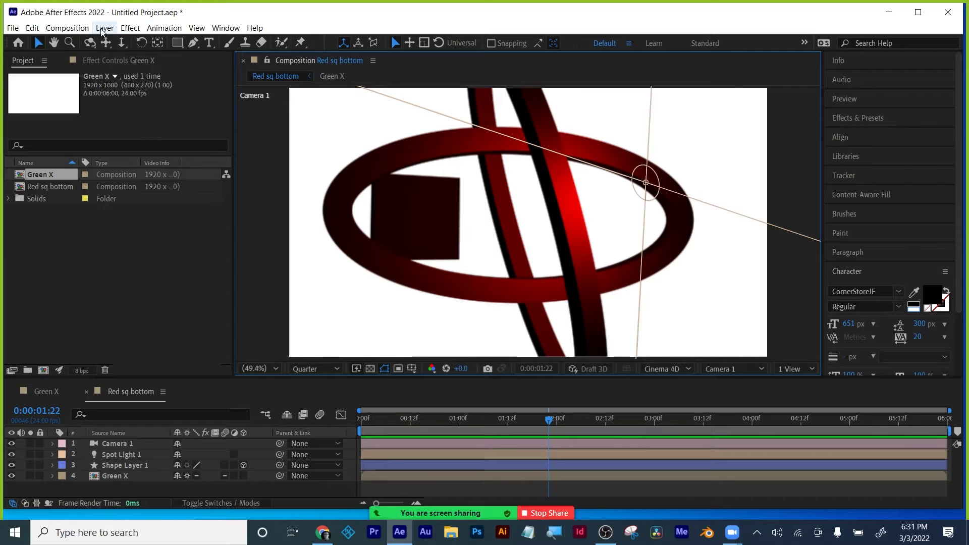
{"action": "left_click", "coordinate": [12, 28]}
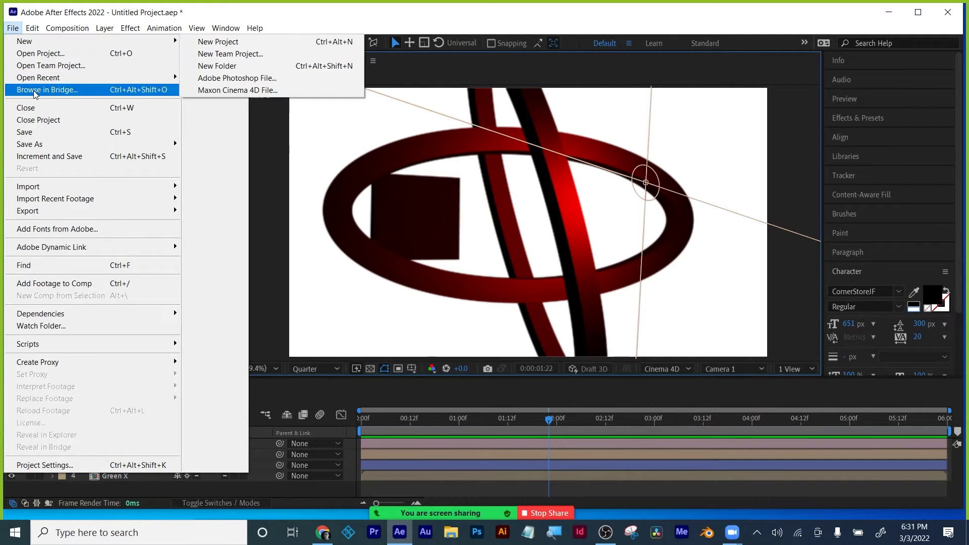
{"action": "mouse_move", "coordinate": [24, 41]}
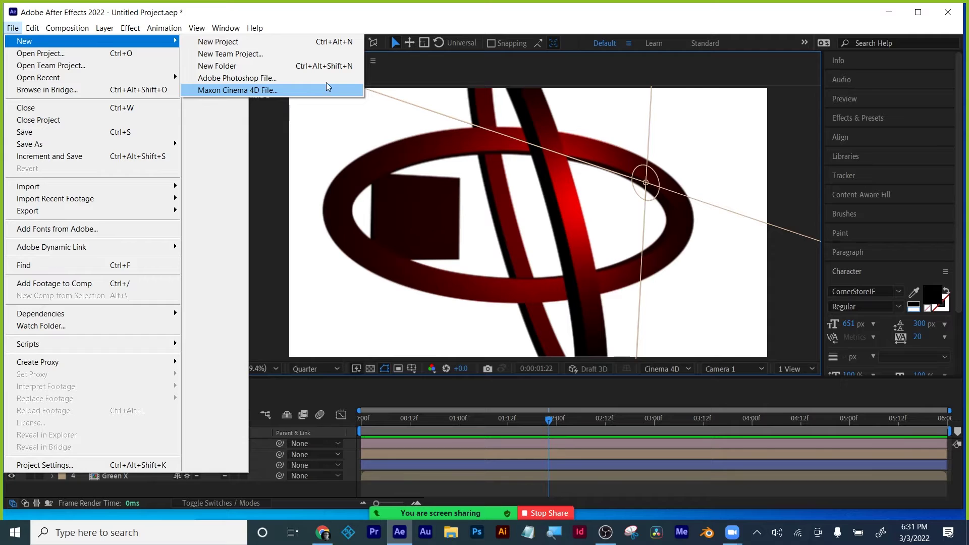
{"action": "left_click", "coordinate": [383, 19]}
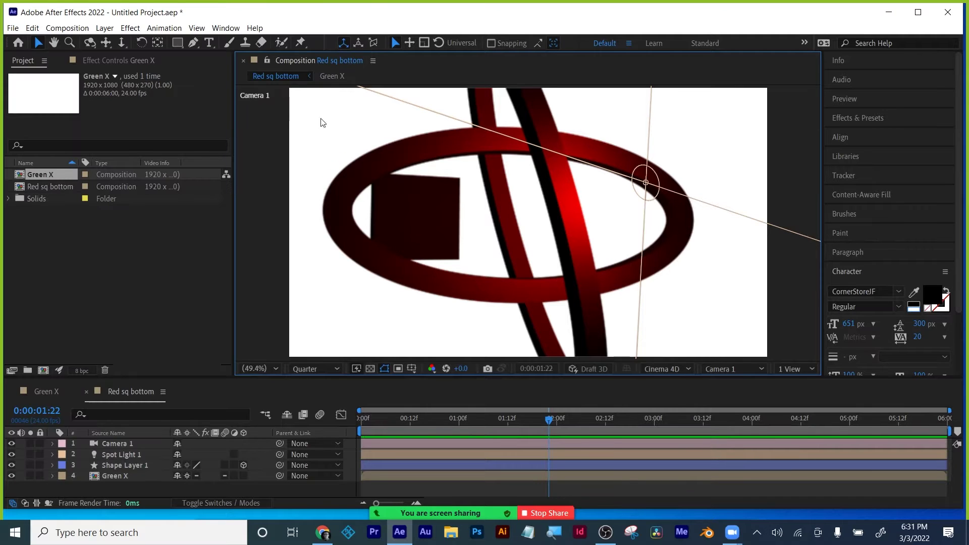
Step: Close the current project without saving its changes
{"action": "left_click", "coordinate": [12, 29]}
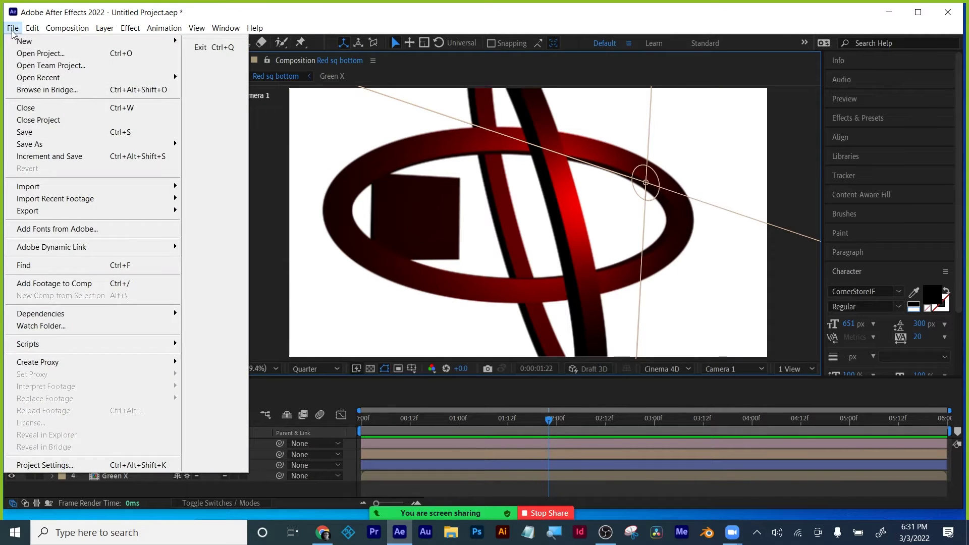
{"action": "left_click", "coordinate": [40, 120]}
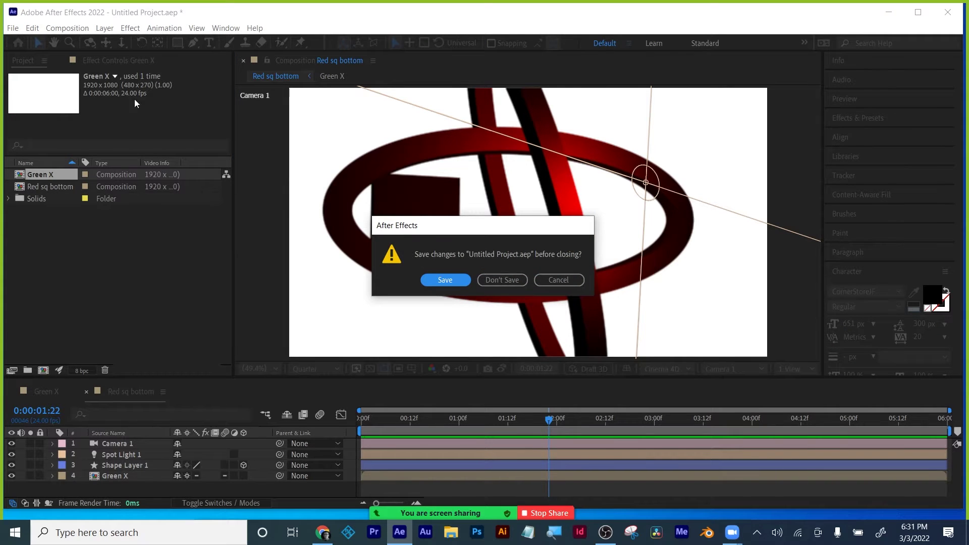
{"action": "left_click", "coordinate": [507, 280]}
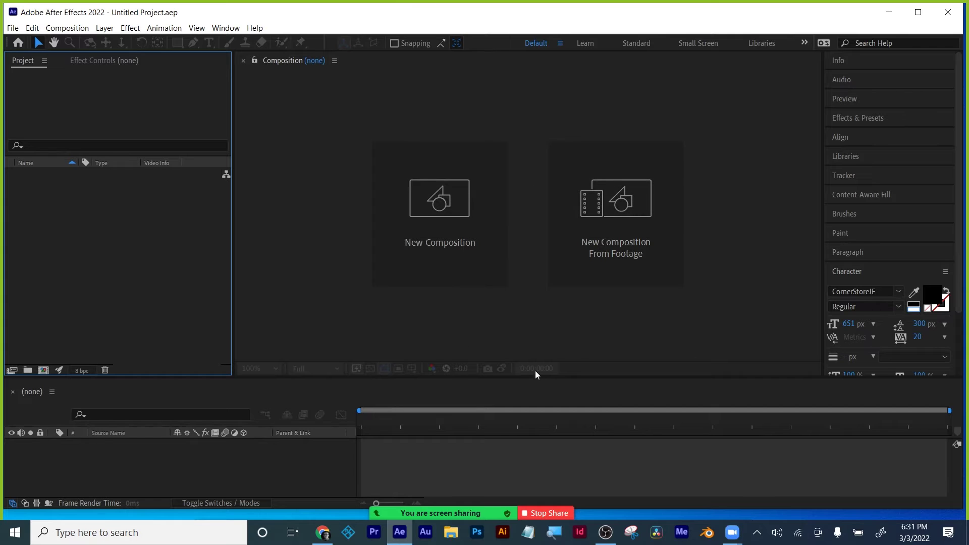
Step: Purge the cache, including all files in the disk cache
{"action": "left_click", "coordinate": [31, 28]}
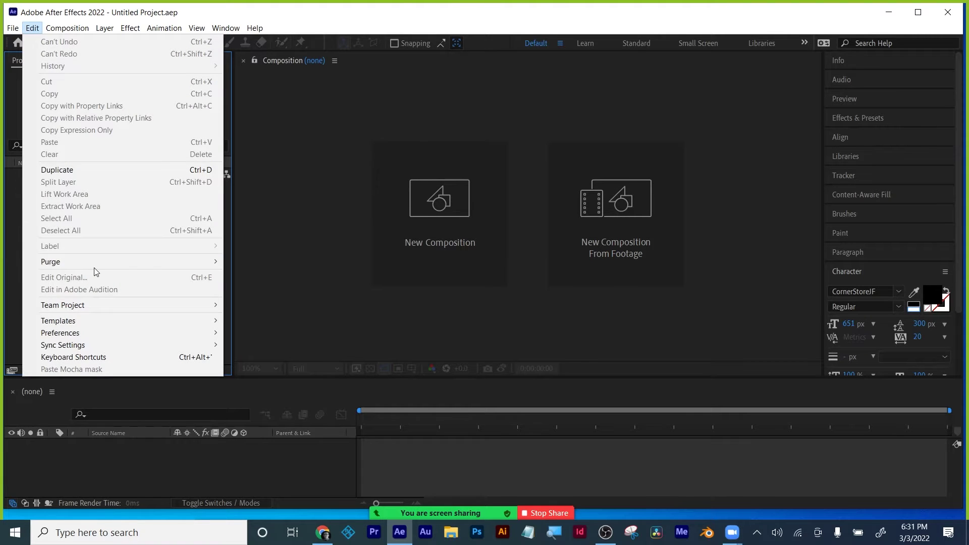
{"action": "mouse_move", "coordinate": [177, 263]}
{"action": "left_click", "coordinate": [262, 261]}
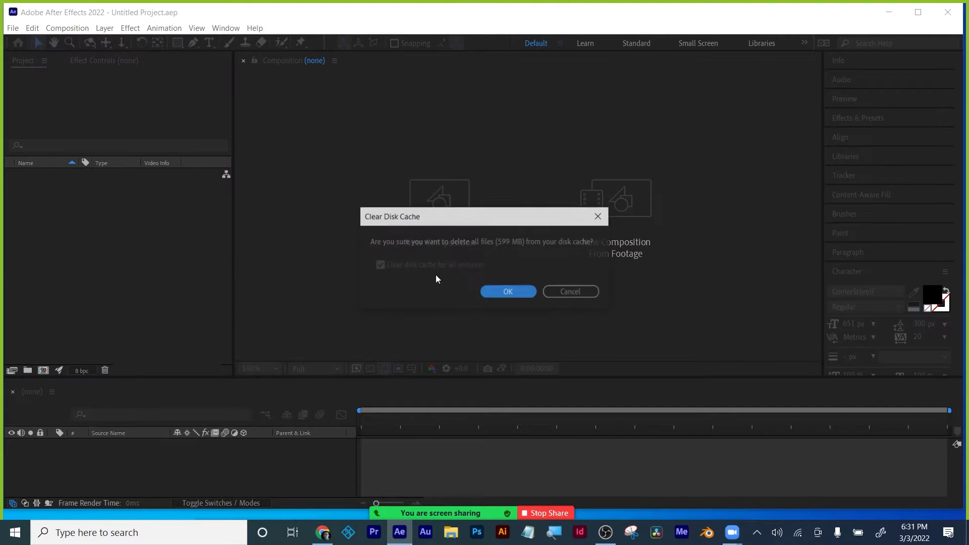
Step: Confirm deleting all files from the disk cache
{"action": "left_click", "coordinate": [502, 293]}
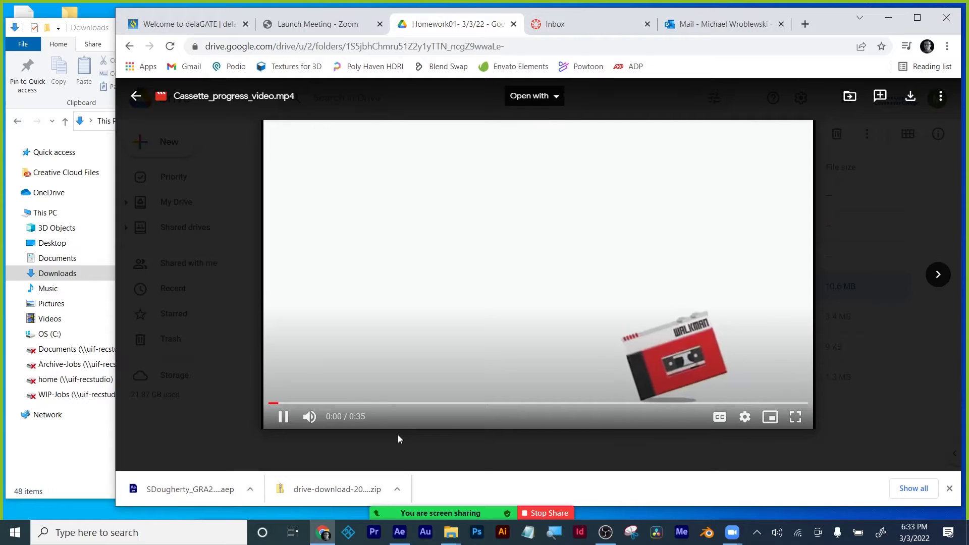
Step: Raise the playback quality of Cassette_progress_video.mp4 to HD and show the video full screen
{"action": "mouse_move", "coordinate": [310, 421]}
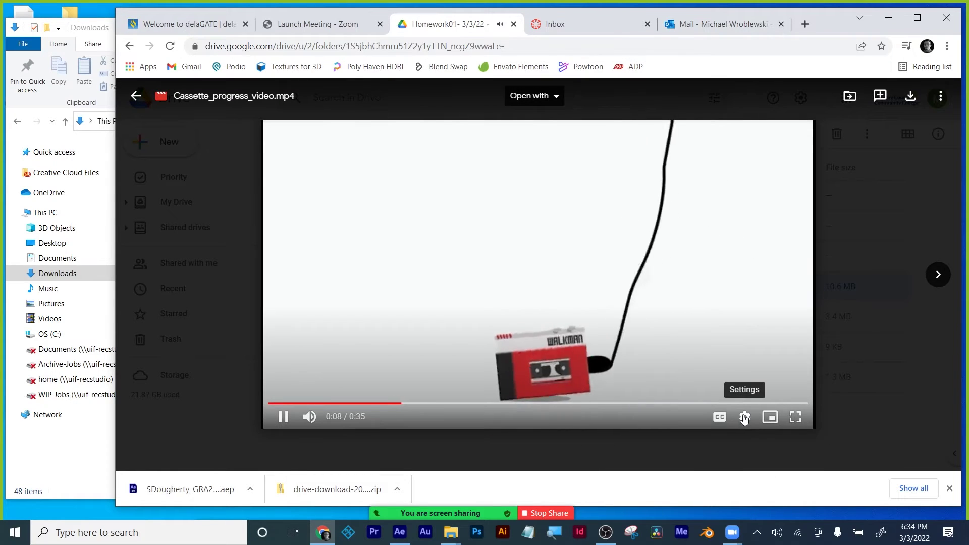
{"action": "left_click", "coordinate": [745, 417]}
{"action": "left_click", "coordinate": [767, 378]}
{"action": "left_click", "coordinate": [742, 303]}
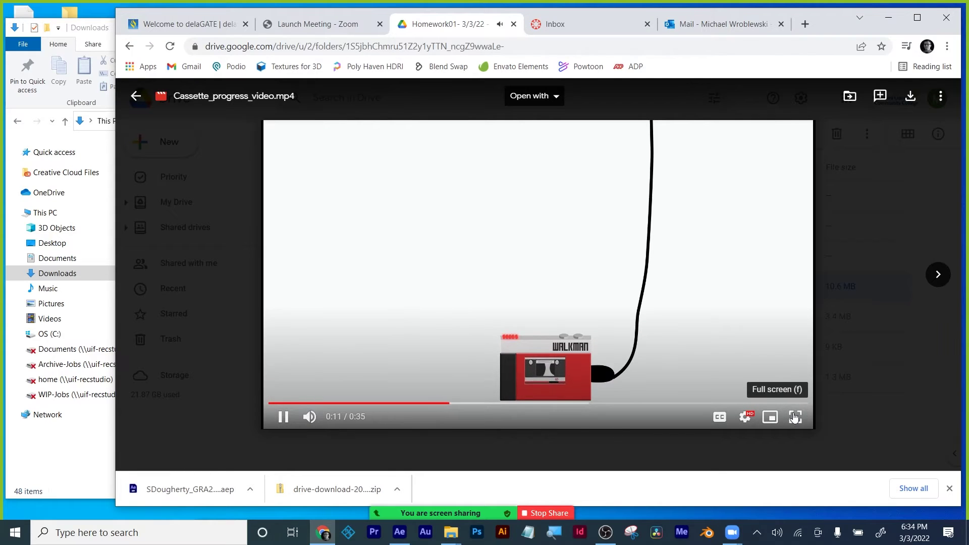
{"action": "left_click", "coordinate": [795, 417]}
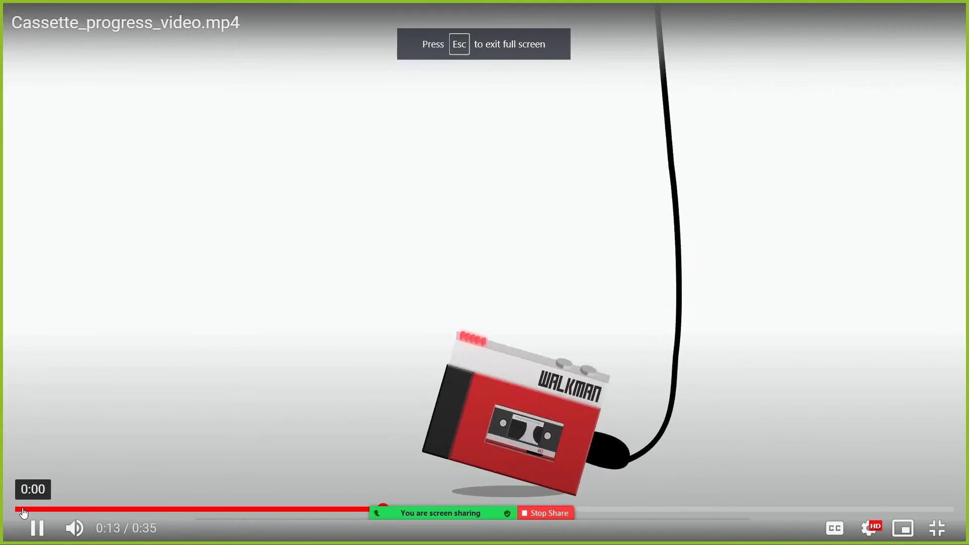
Step: Play Cassette_progress_video.mp4 again from the beginning to review the whole animation
{"action": "left_click", "coordinate": [23, 510]}
{"action": "left_click", "coordinate": [82, 342]}
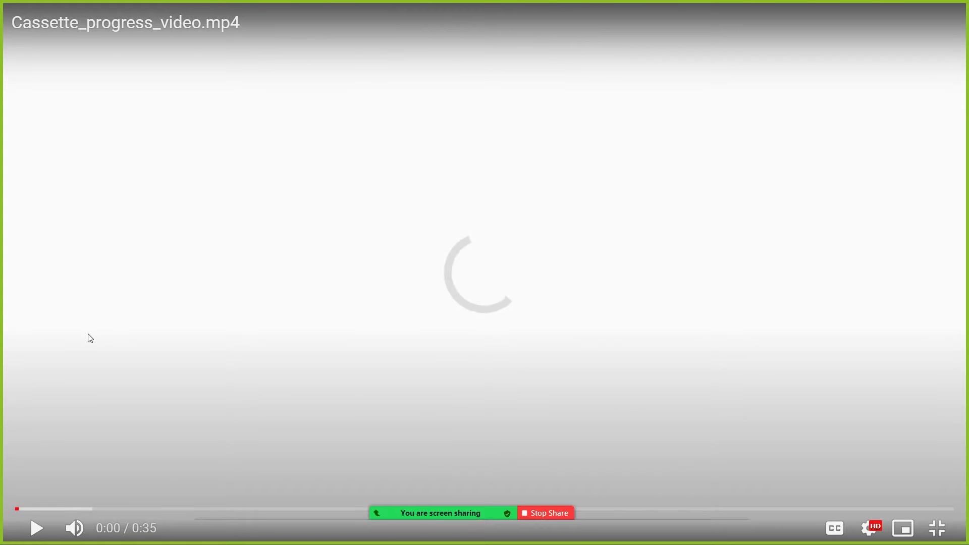
{"action": "left_click", "coordinate": [90, 338]}
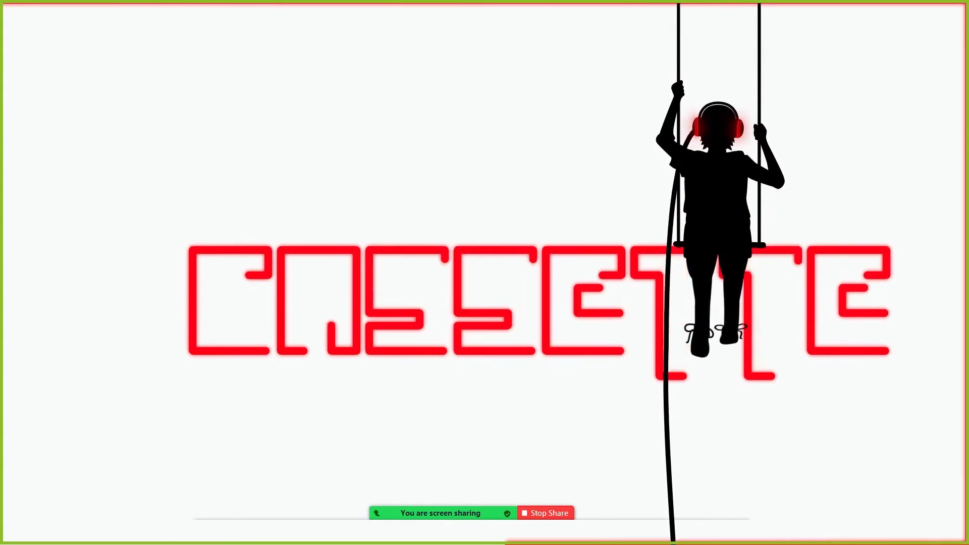
{"action": "mouse_move", "coordinate": [91, 338]}
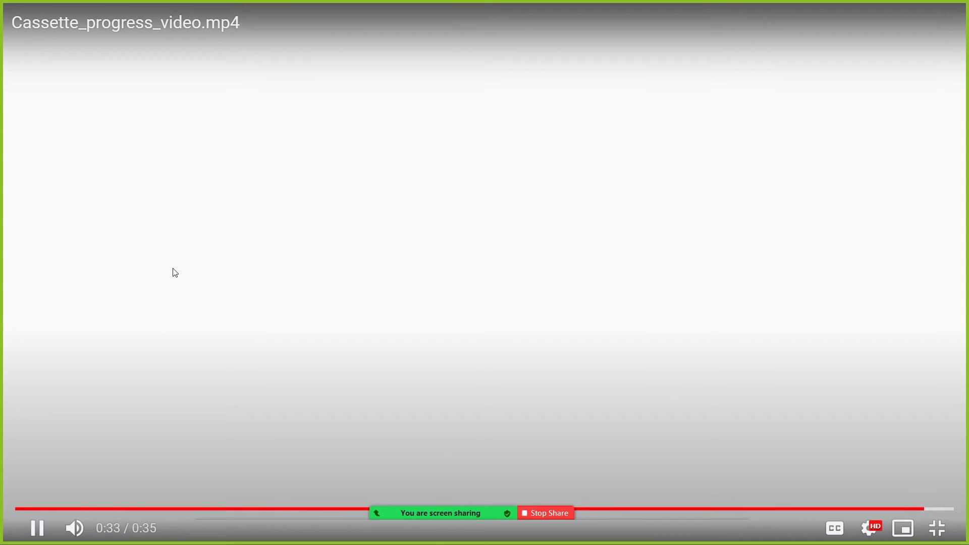
Step: Scrub back through the glowing CASSETTE logo section between 0:30 and 0:24, ending outside full-screen playback with the downloads bar closed
{"action": "left_click", "coordinate": [875, 510]}
{"action": "left_click_drag", "start_coordinate": [875, 510], "coordinate": [807, 510]}
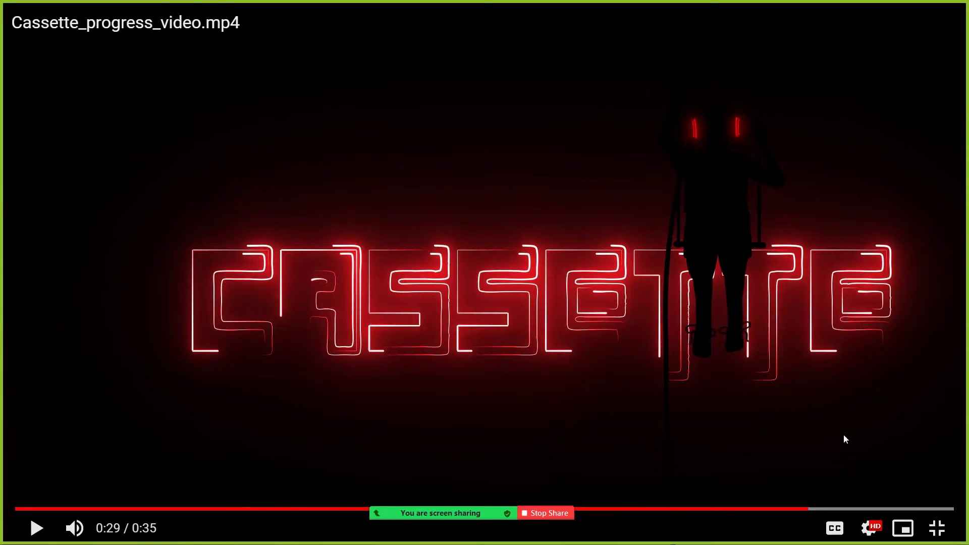
{"action": "mouse_move", "coordinate": [818, 509]}
{"action": "left_mouse_down"}
{"action": "mouse_move", "coordinate": [844, 509]}
{"action": "mouse_move", "coordinate": [811, 509]}
{"action": "left_mouse_up"}
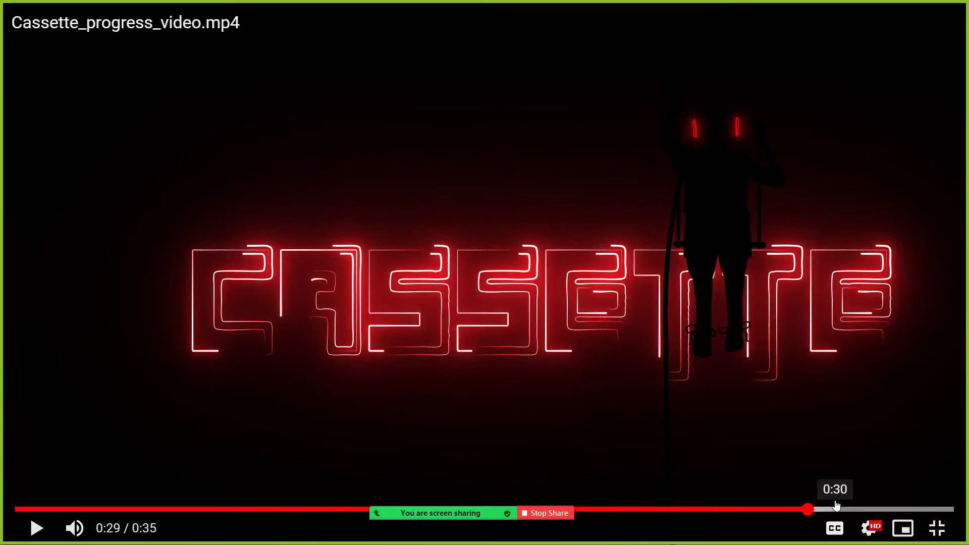
{"action": "left_click_drag", "start_coordinate": [833, 509], "coordinate": [773, 509]}
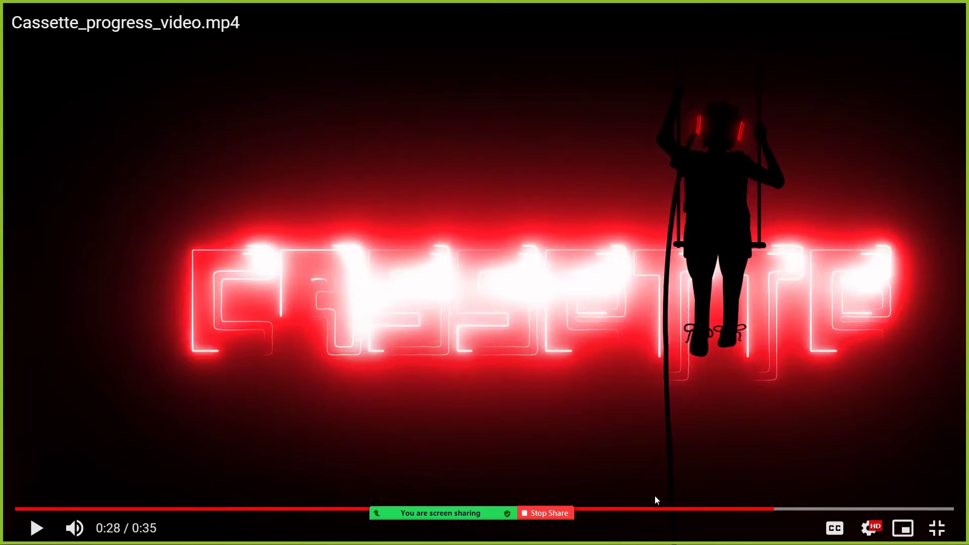
{"action": "mouse_move", "coordinate": [670, 509]}
{"action": "left_mouse_down"}
{"action": "mouse_move", "coordinate": [603, 510]}
{"action": "mouse_move", "coordinate": [668, 511]}
{"action": "left_mouse_up"}
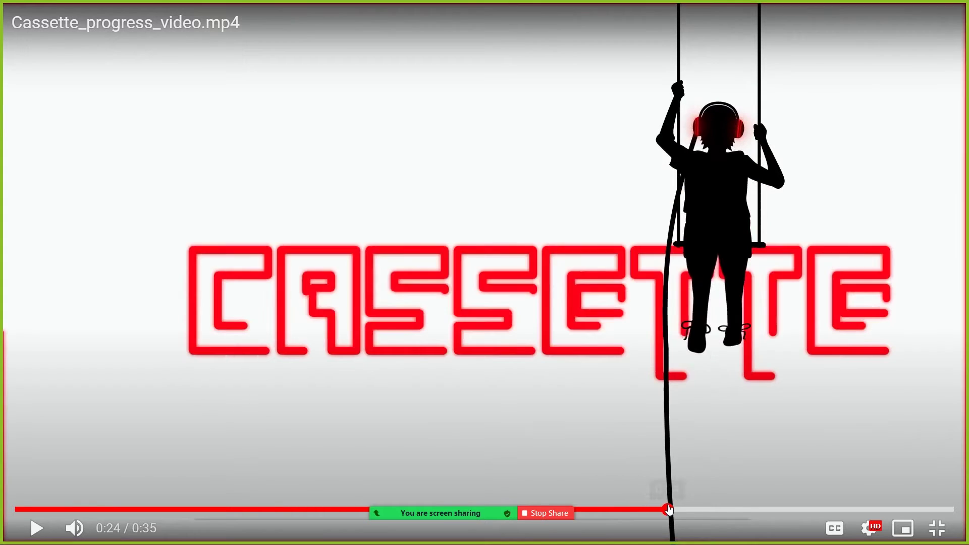
{"action": "key", "text": "Escape"}
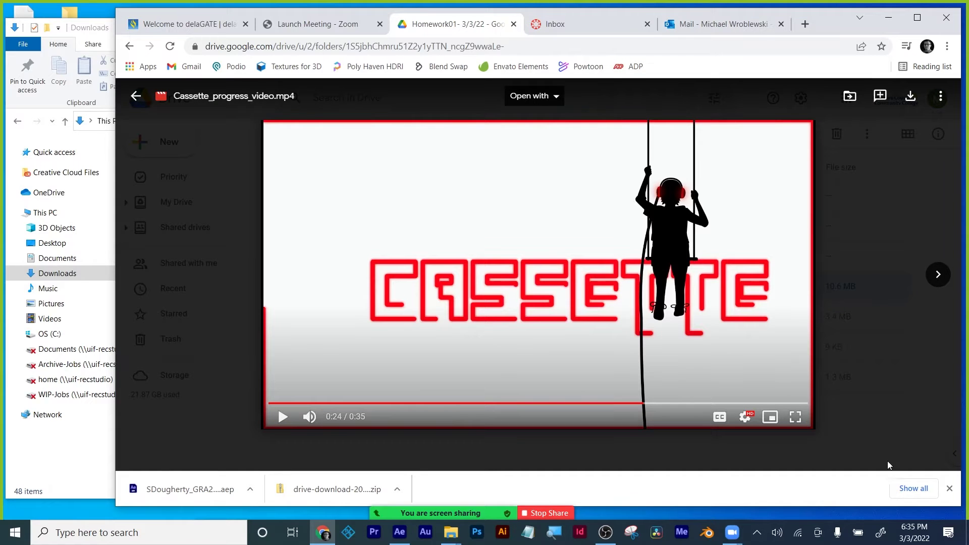
{"action": "left_click", "coordinate": [951, 490]}
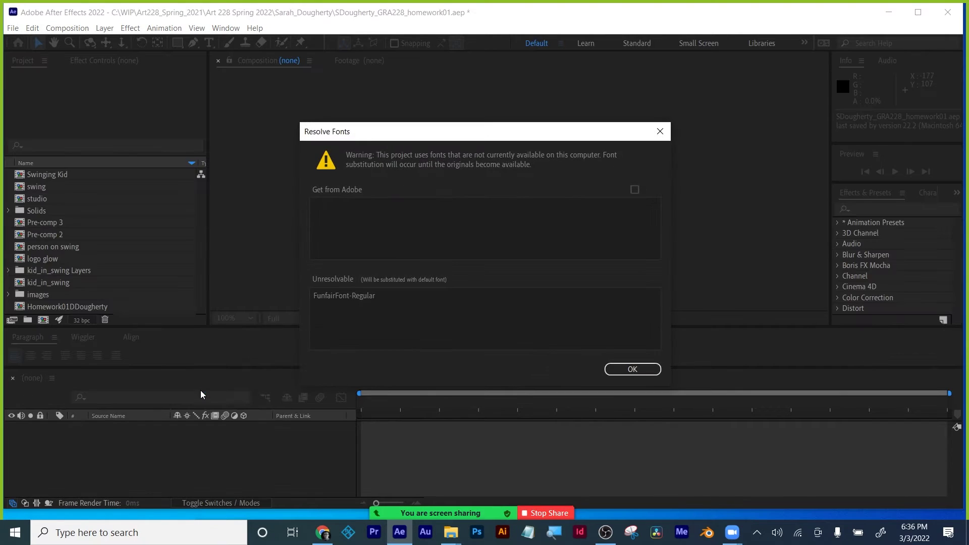
Step: In After Effects, accept the substitution of the missing FunfairFont-Regular font and move the current time to 0:00:04:00
{"action": "left_click", "coordinate": [623, 363]}
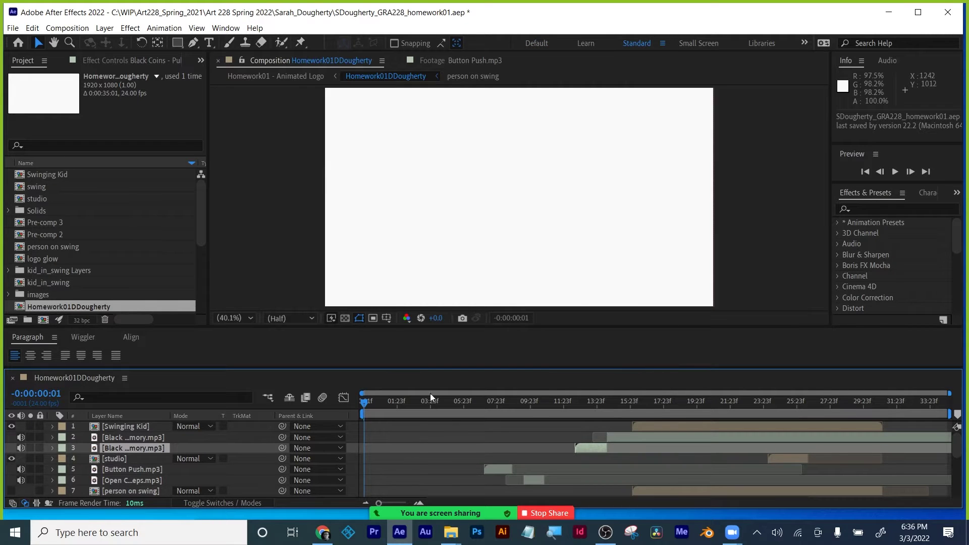
{"action": "left_click_drag", "start_coordinate": [364, 410], "coordinate": [430, 407]}
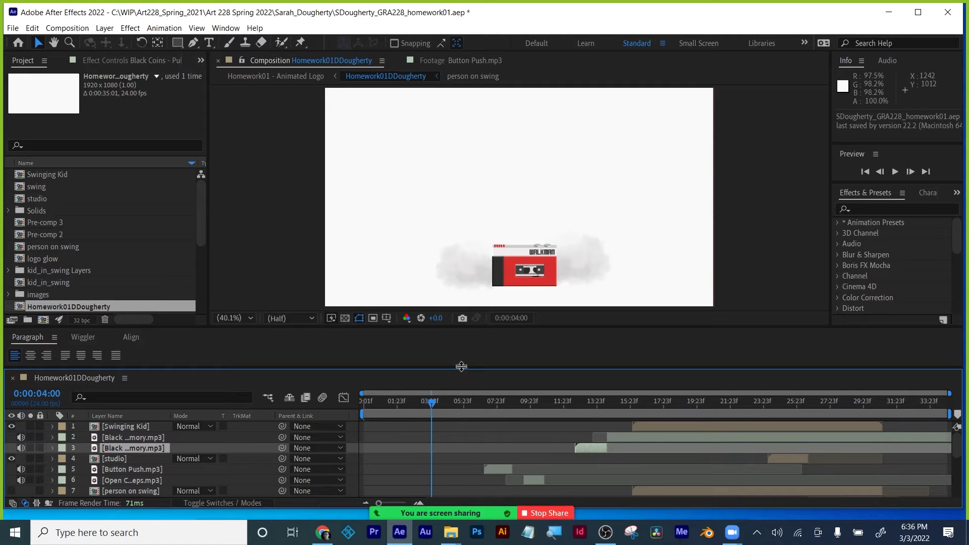
Step: Free up workspace around the timeline by docking the Paragraph panel with Preview and closing the Wiggler and Align panels
{"action": "left_click_drag", "start_coordinate": [461, 367], "coordinate": [434, 346]}
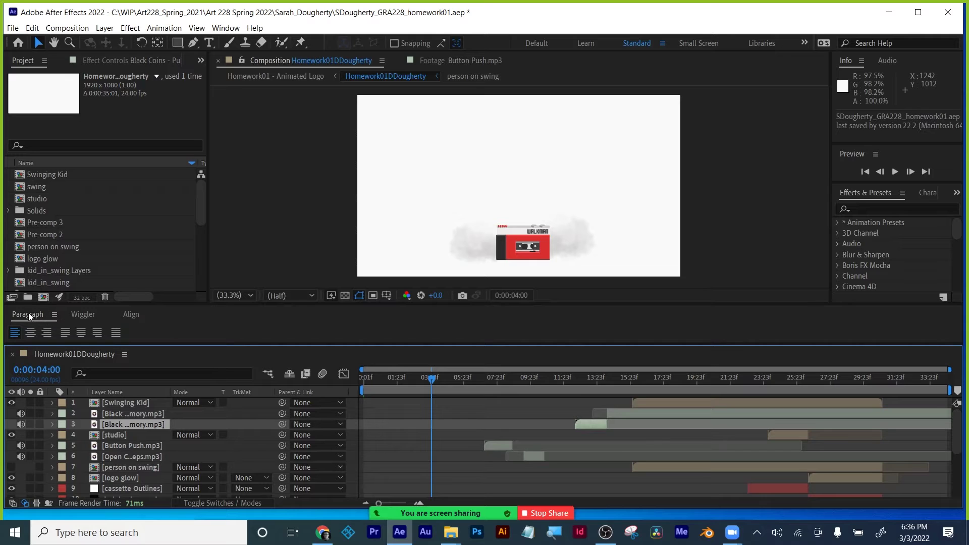
{"action": "left_click_drag", "start_coordinate": [28, 312], "coordinate": [909, 151]}
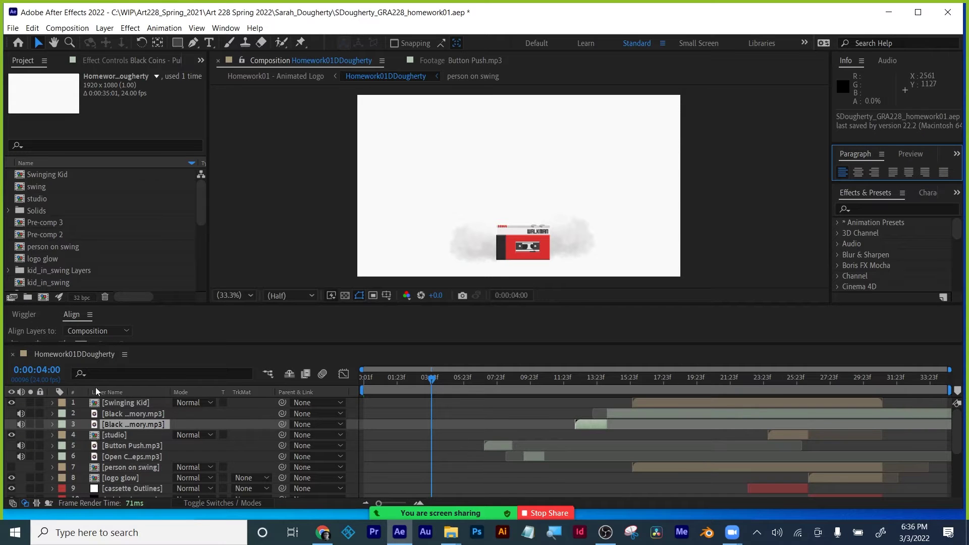
{"action": "left_click", "coordinate": [22, 314]}
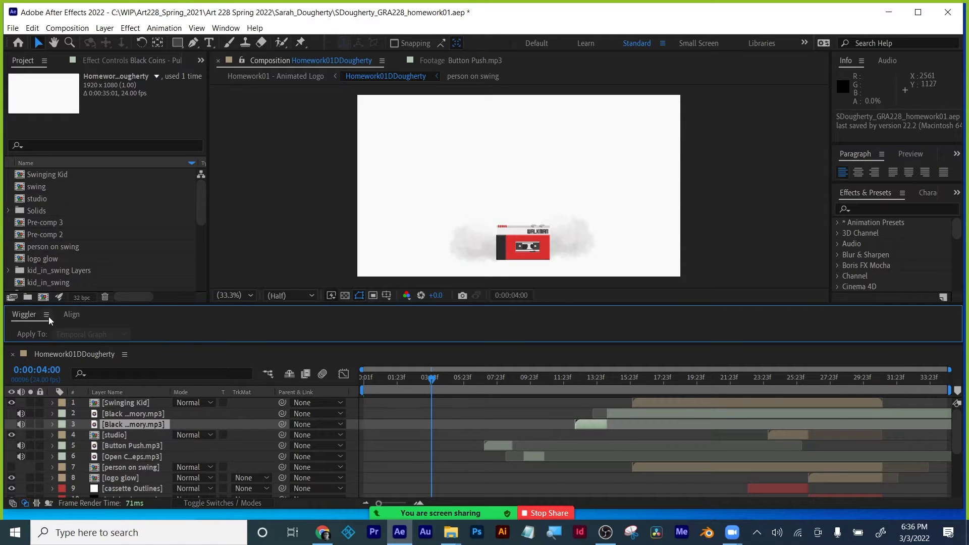
{"action": "left_click", "coordinate": [46, 315]}
{"action": "left_click", "coordinate": [71, 317]}
{"action": "left_click", "coordinate": [38, 314]}
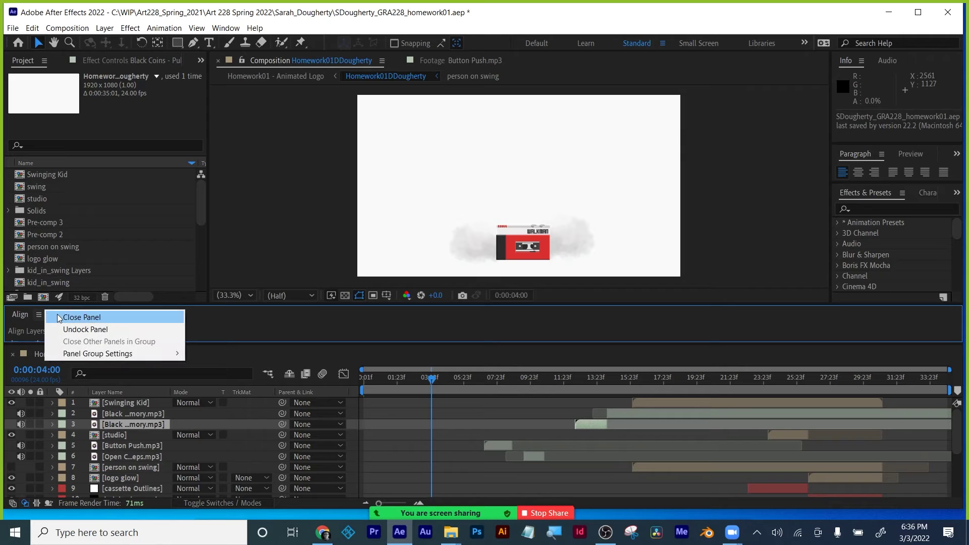
{"action": "left_click", "coordinate": [71, 317]}
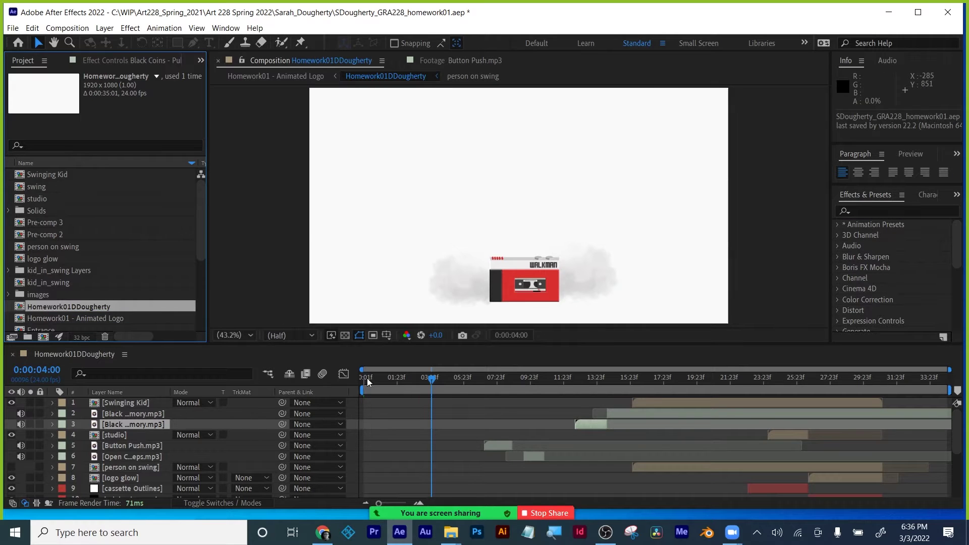
{"action": "left_click_drag", "start_coordinate": [569, 344], "coordinate": [569, 343]}
Step: Preview the animation from the swinging kid through the logo's fade-out, ending with the current time at 0:00:31:00
{"action": "left_click_drag", "start_coordinate": [432, 379], "coordinate": [742, 380]}
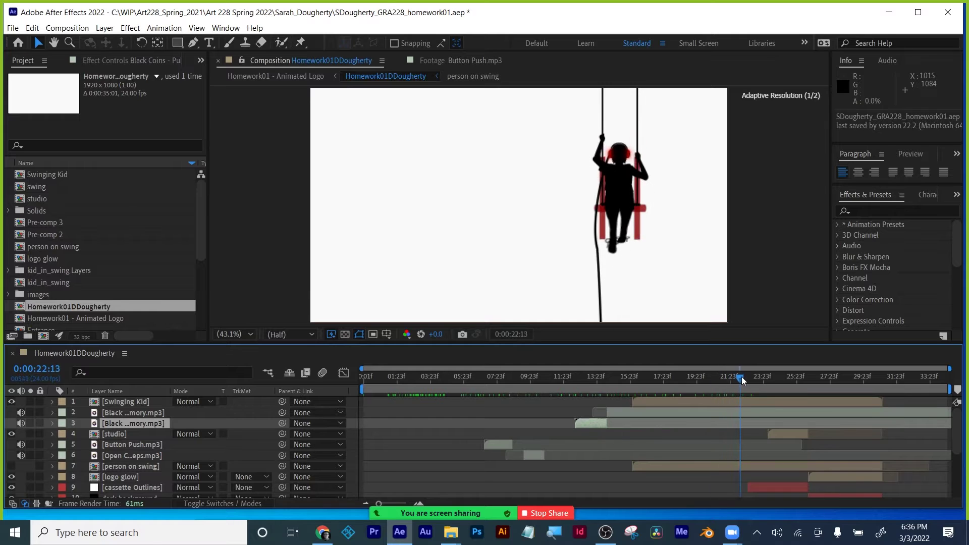
{"action": "key", "text": "space"}
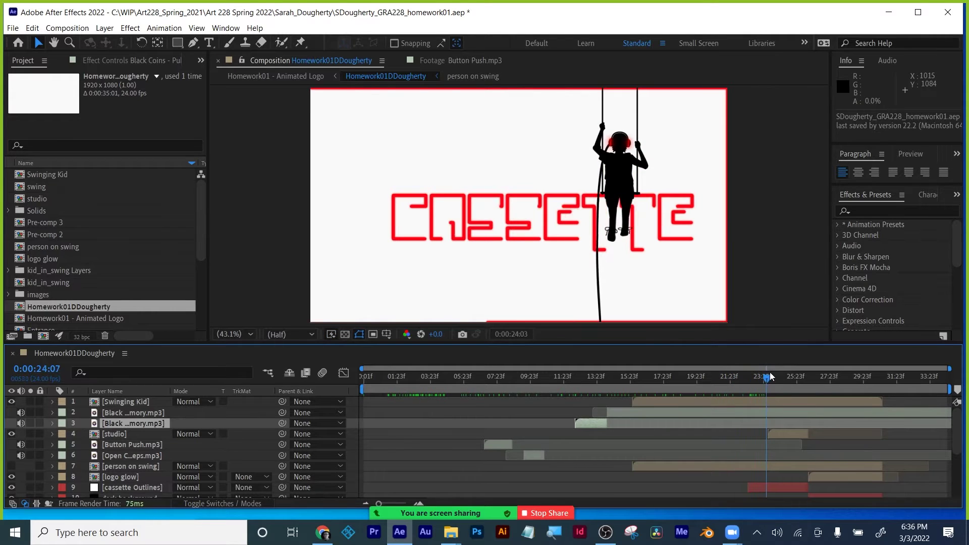
{"action": "left_click_drag", "start_coordinate": [743, 378], "coordinate": [882, 379]}
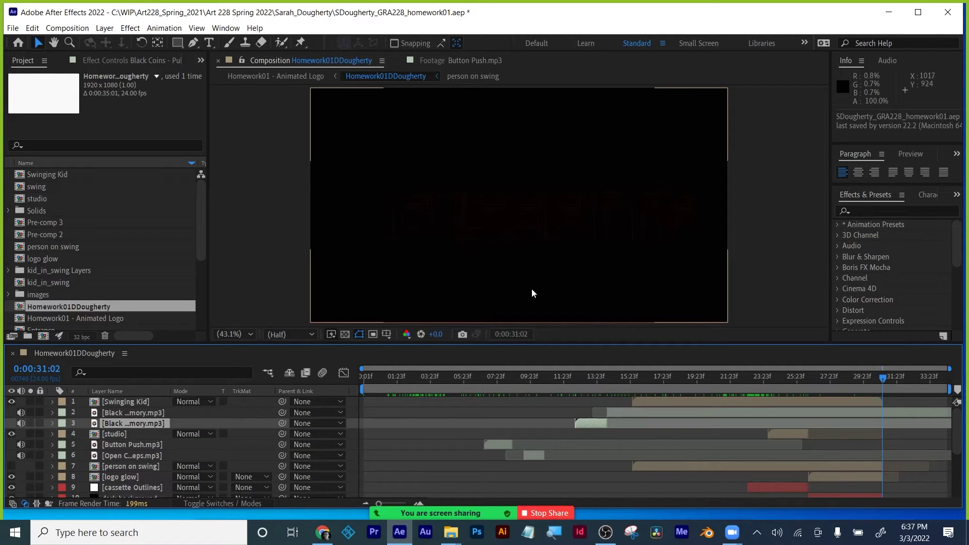
{"action": "left_click", "coordinate": [57, 372]}
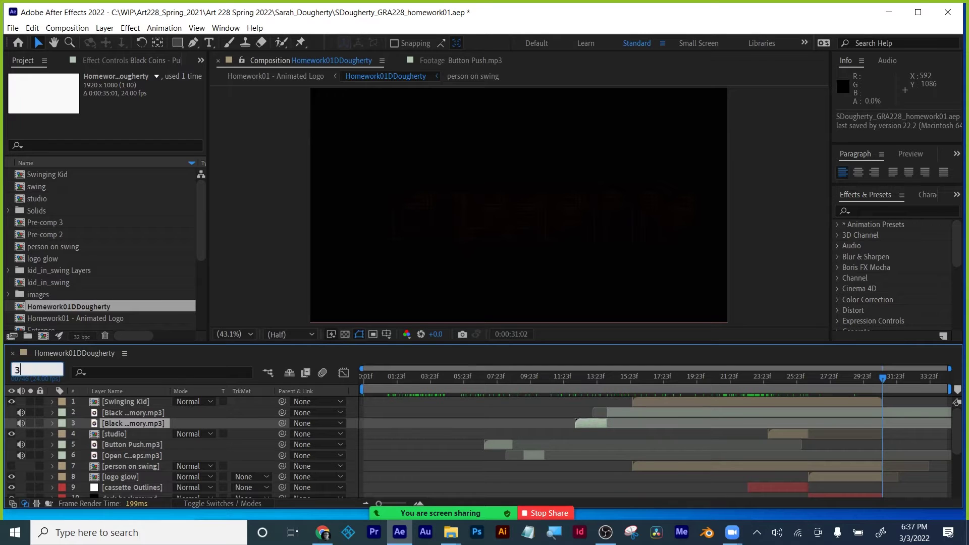
{"action": "key", "text": "Return"}
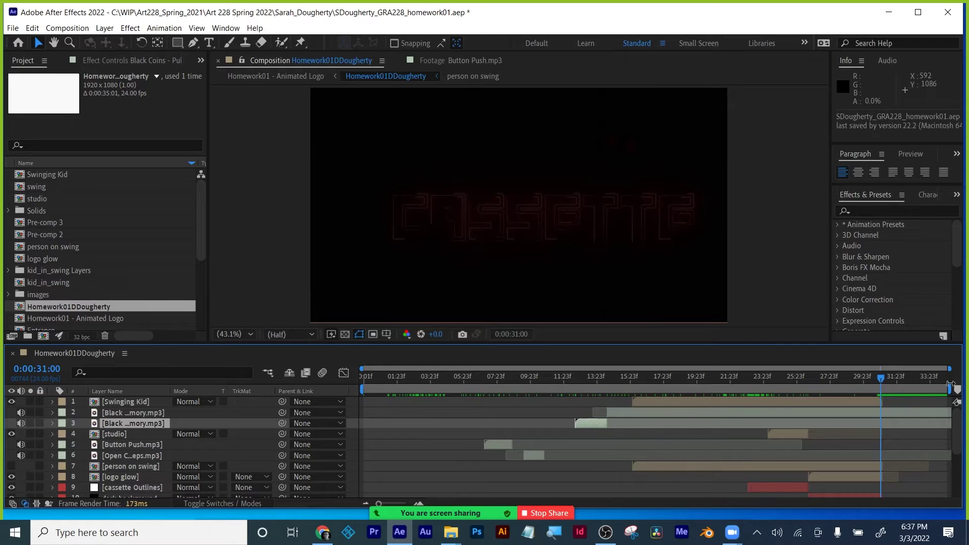
{"action": "mouse_move", "coordinate": [950, 388]}
{"action": "left_mouse_down"}
{"action": "mouse_move", "coordinate": [902, 389]}
{"action": "mouse_move", "coordinate": [950, 398]}
{"action": "left_mouse_up"}
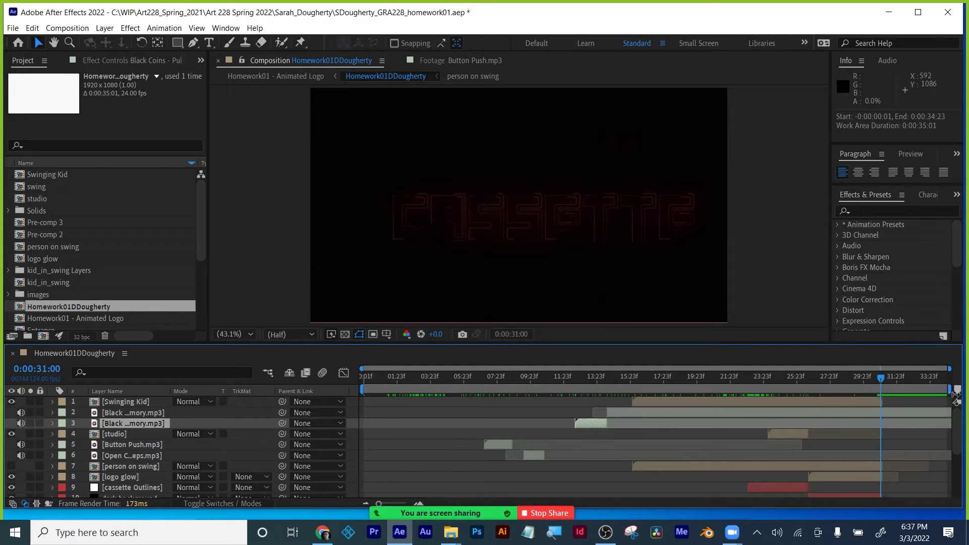
Step: Try to set the composition's duration to 0:00:31:00 and its start timecode to 0:00:00:00
{"action": "left_click", "coordinate": [68, 28]}
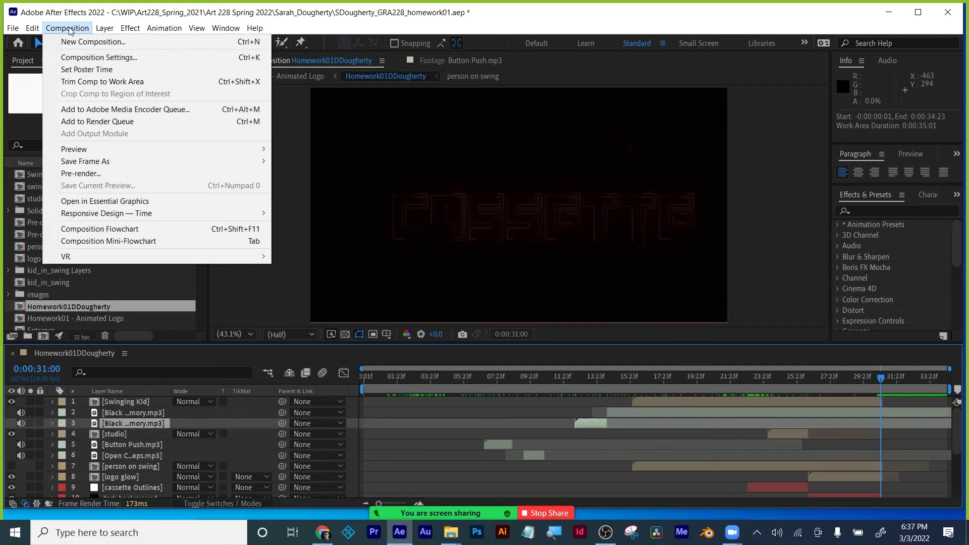
{"action": "left_click", "coordinate": [89, 58]}
{"action": "left_click", "coordinate": [399, 312]}
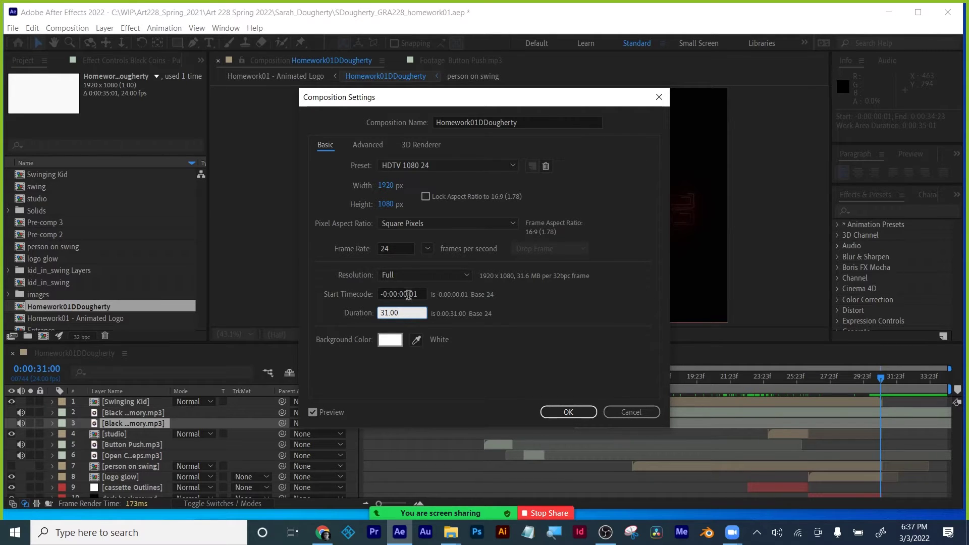
{"action": "left_click", "coordinate": [409, 294]}
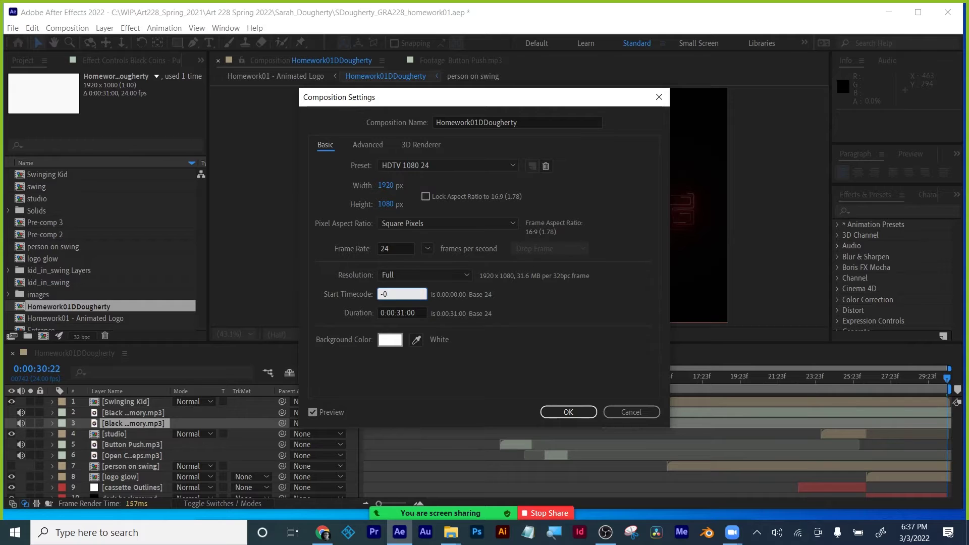
{"action": "key", "text": "Return"}
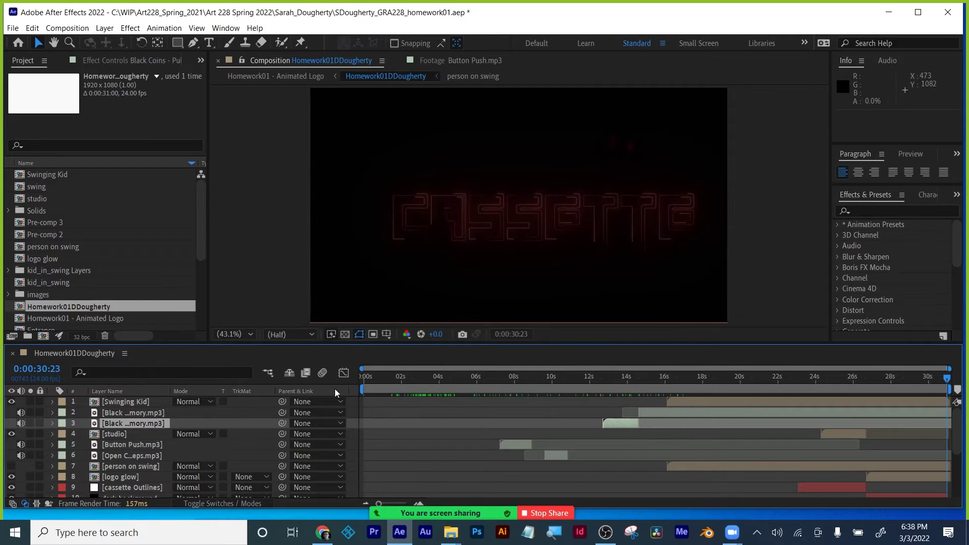
Step: Undo the composition settings changes and return to the first frame with the whole timeline in view
{"action": "left_click_drag", "start_coordinate": [365, 377], "coordinate": [963, 387]}
{"action": "key", "text": "ctrl+z"}
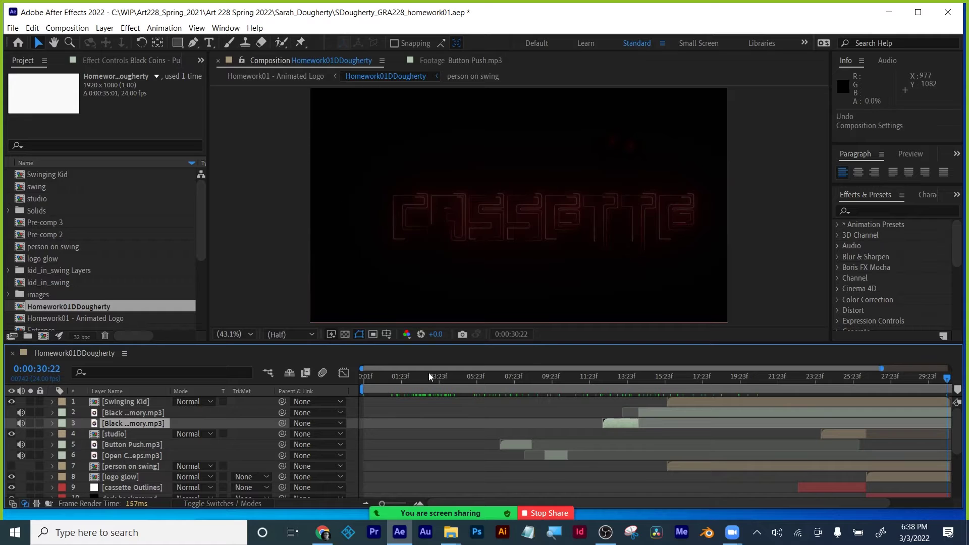
{"action": "key", "text": "Home"}
{"action": "left_click_drag", "start_coordinate": [382, 503], "coordinate": [346, 504]}
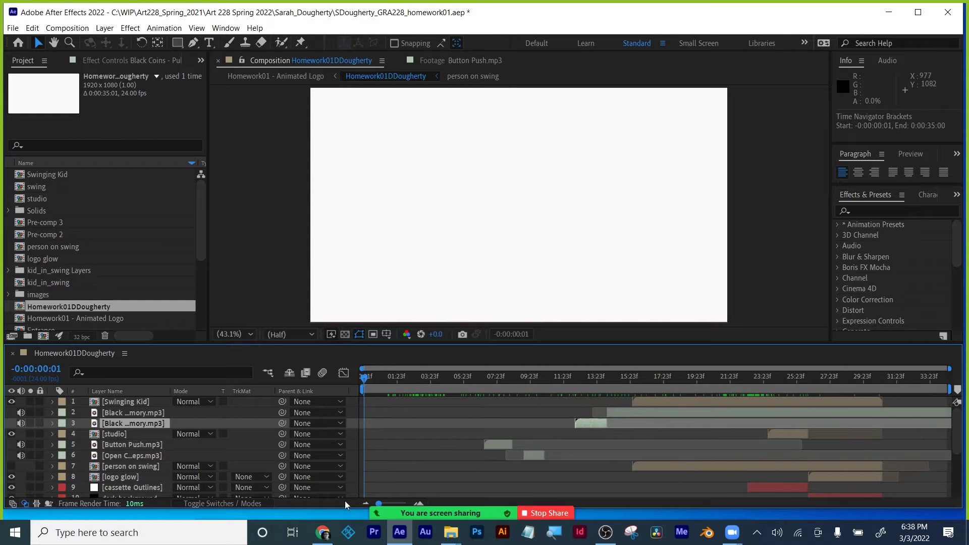
Step: Set the cassette composition's start timecode to 0:00:00:00 and its duration to 0:00:32:00
{"action": "left_click", "coordinate": [78, 29]}
{"action": "left_click", "coordinate": [75, 54]}
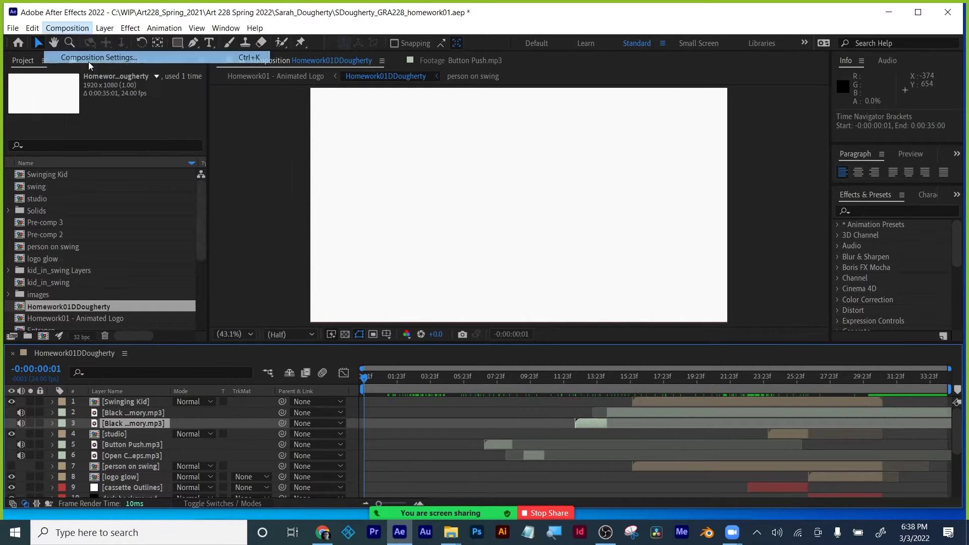
{"action": "left_click", "coordinate": [403, 294]}
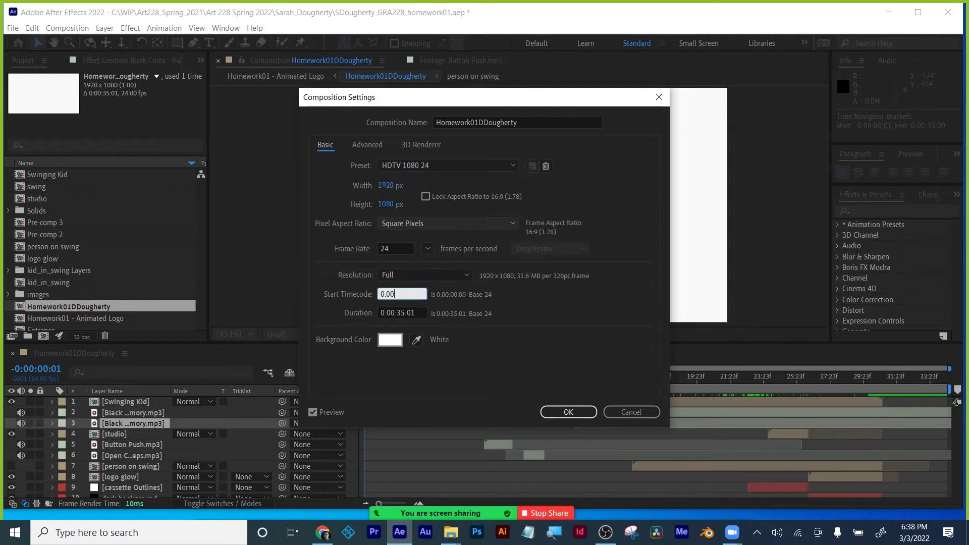
{"action": "type", "text": "0.00"}
{"action": "key", "text": "Tab"}
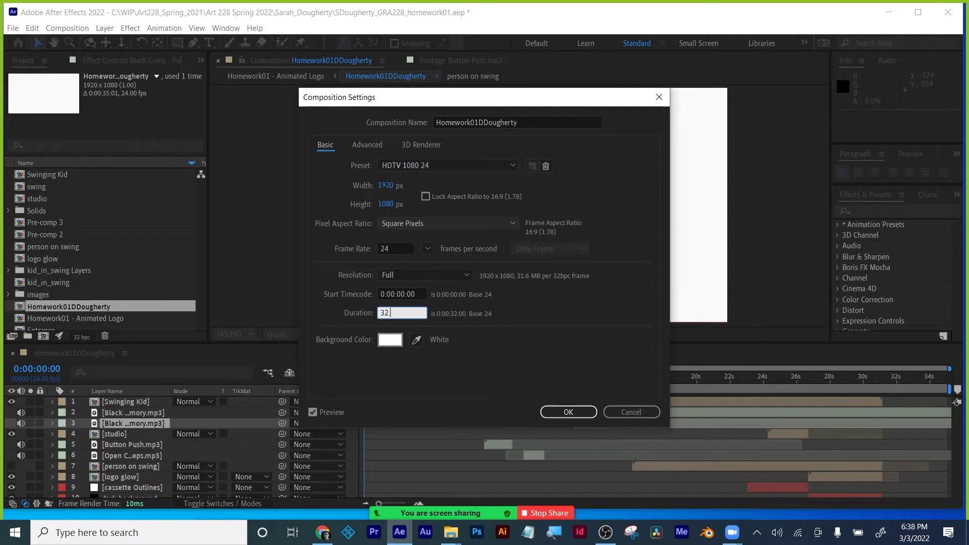
{"action": "key", "text": "Return"}
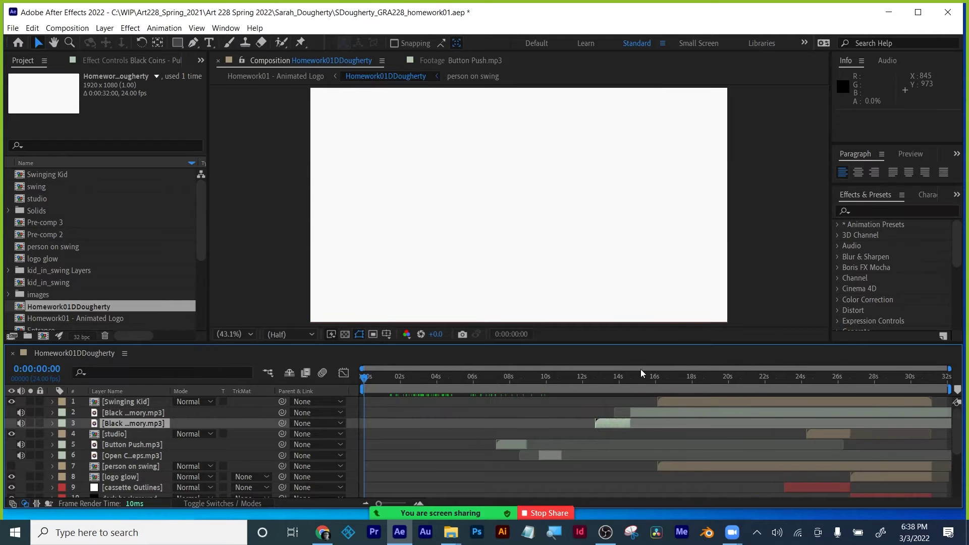
Step: Locate the end of the logo's fade-out at 0:00:31:03 and shorten the composition's duration to 0:00:31:03
{"action": "left_click_drag", "start_coordinate": [889, 377], "coordinate": [932, 377]}
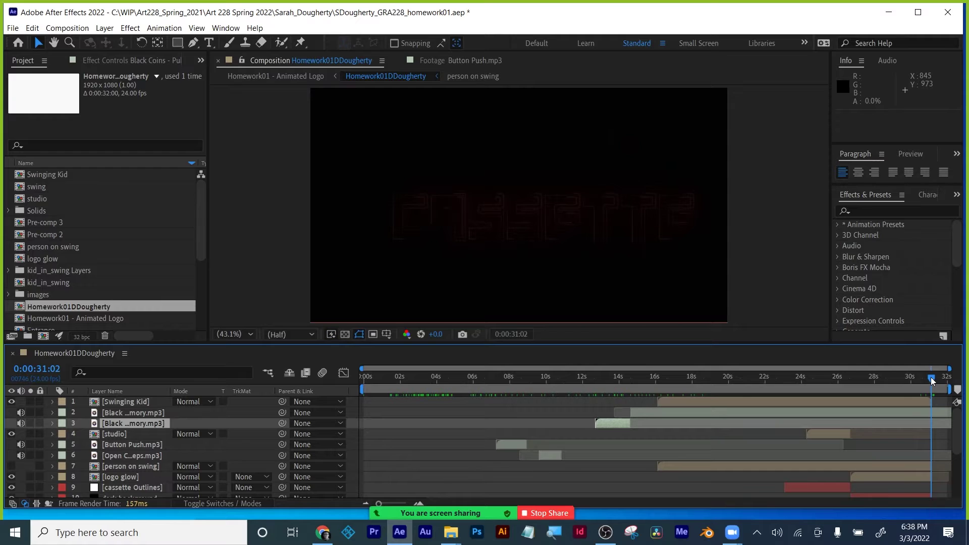
{"action": "left_click", "coordinate": [932, 381]}
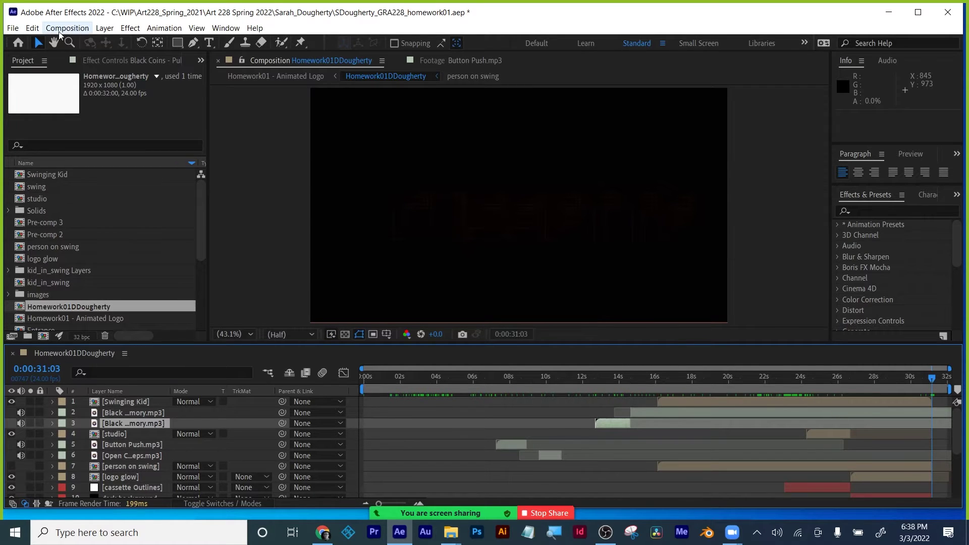
{"action": "left_click", "coordinate": [59, 31]}
{"action": "left_click", "coordinate": [98, 57]}
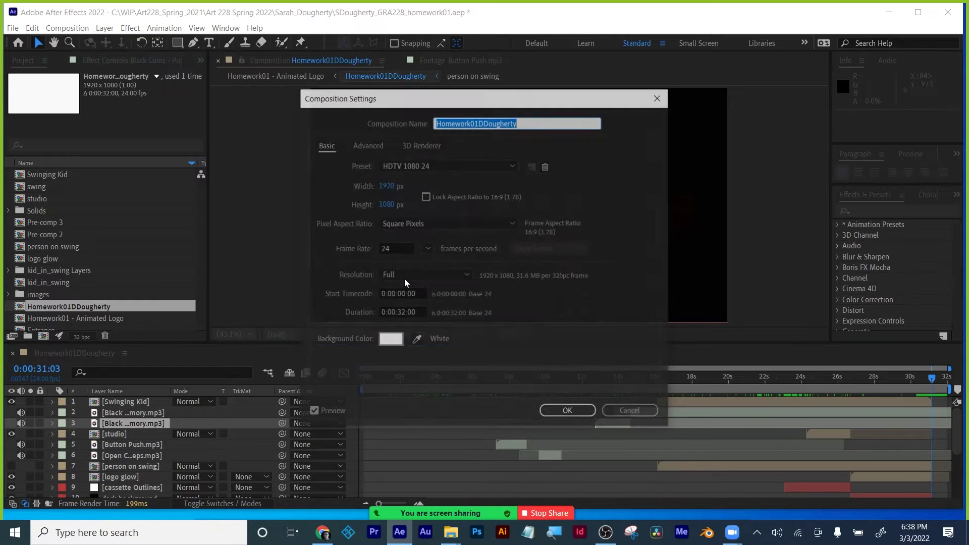
{"action": "left_click", "coordinate": [402, 313]}
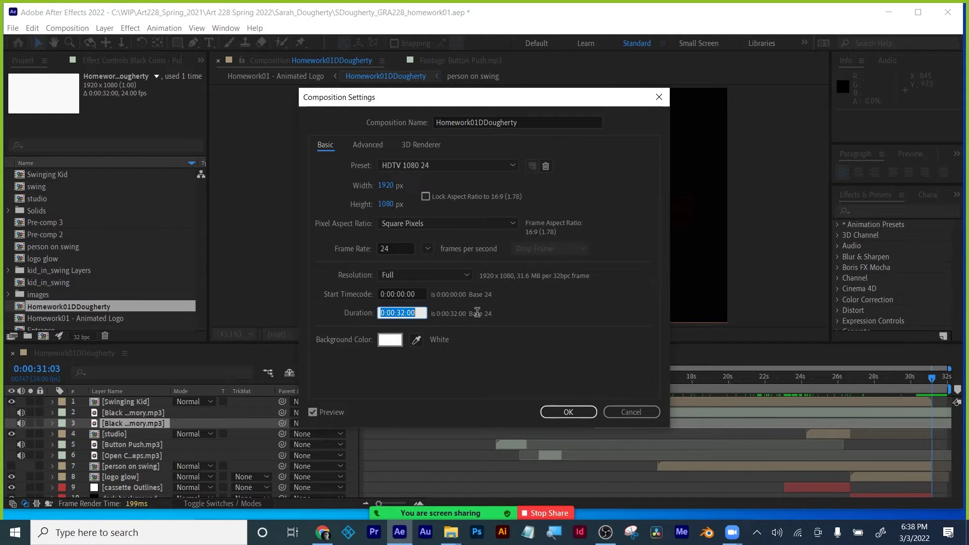
{"action": "type", "text": "31.03"}
{"action": "key", "text": "Return"}
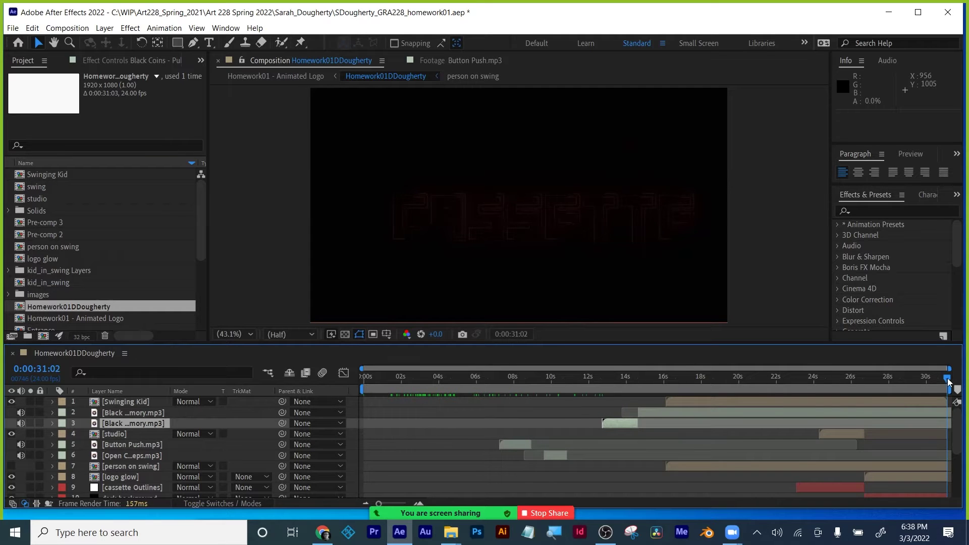
Step: Review the shortened composition from its first frame to 0:00:31:02, returning to After Effects from the browser
{"action": "left_click_drag", "start_coordinate": [948, 382], "coordinate": [289, 382]}
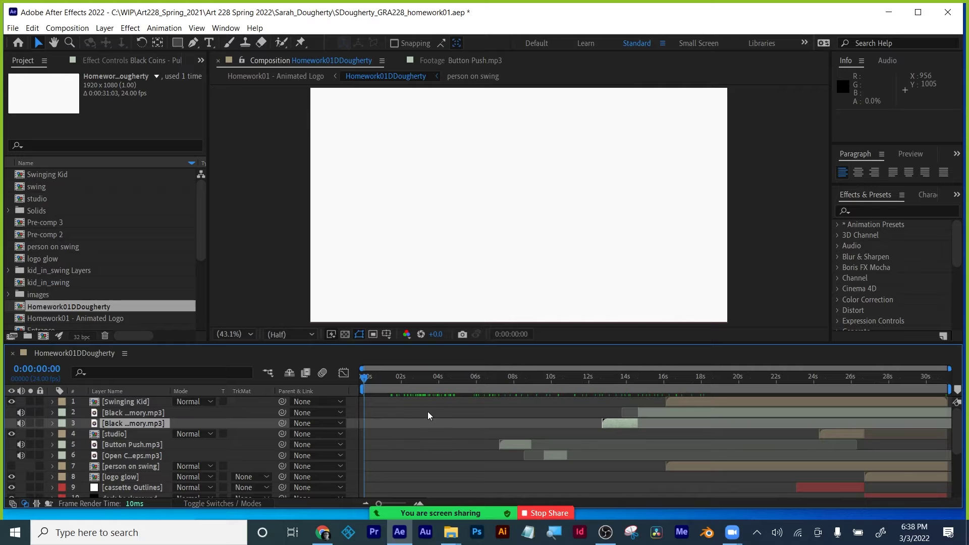
{"action": "left_click_drag", "start_coordinate": [474, 377], "coordinate": [938, 376]}
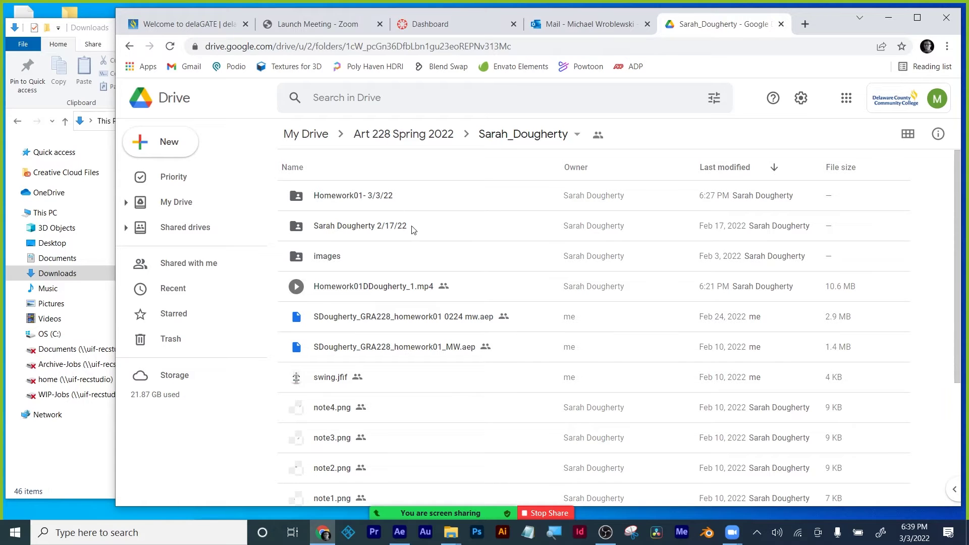
{"action": "left_click", "coordinate": [400, 532]}
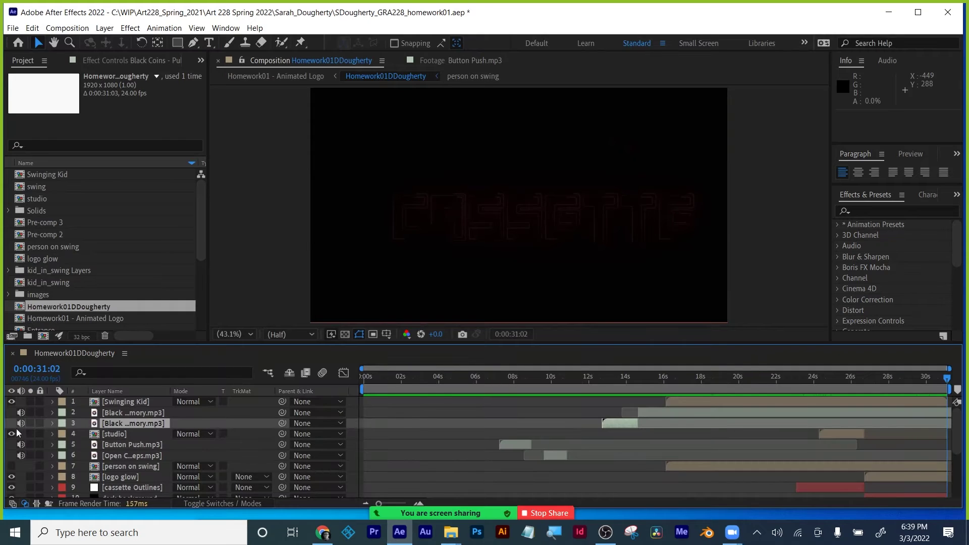
Step: Examine the audio waveform of the Black Coins music on layer 2 and scrub back to 0:00:05:16, leaving the layer collapsed
{"action": "left_click", "coordinate": [123, 414]}
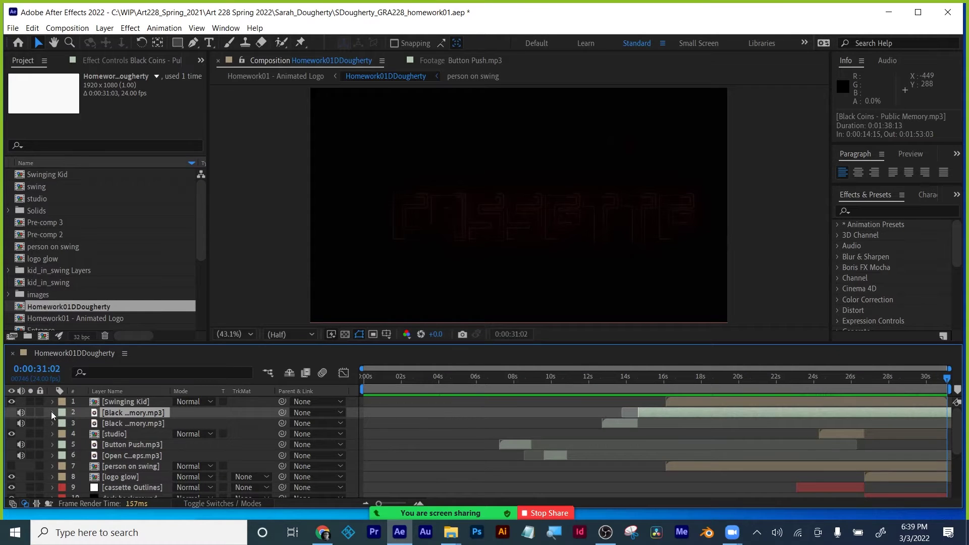
{"action": "left_click", "coordinate": [51, 412]}
{"action": "left_click", "coordinate": [62, 423]}
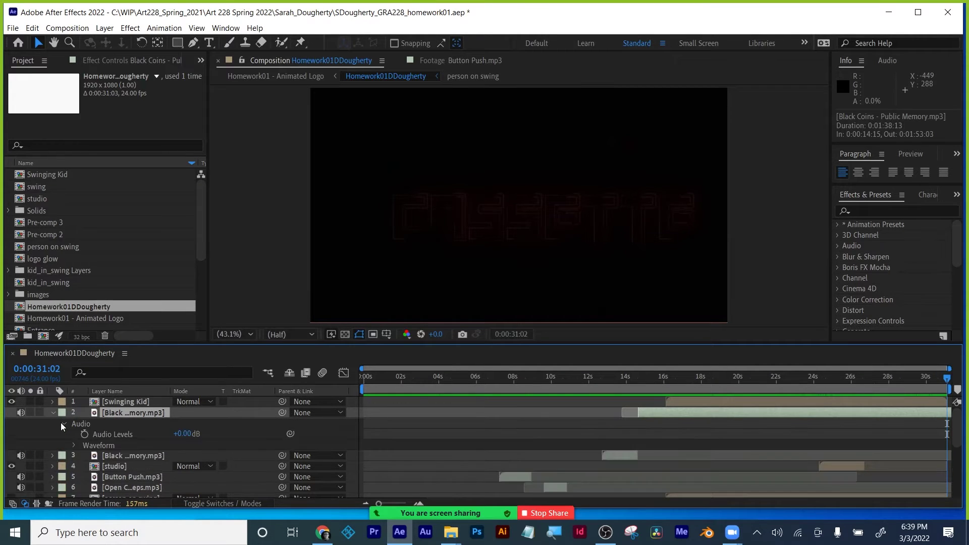
{"action": "left_click", "coordinate": [73, 444]}
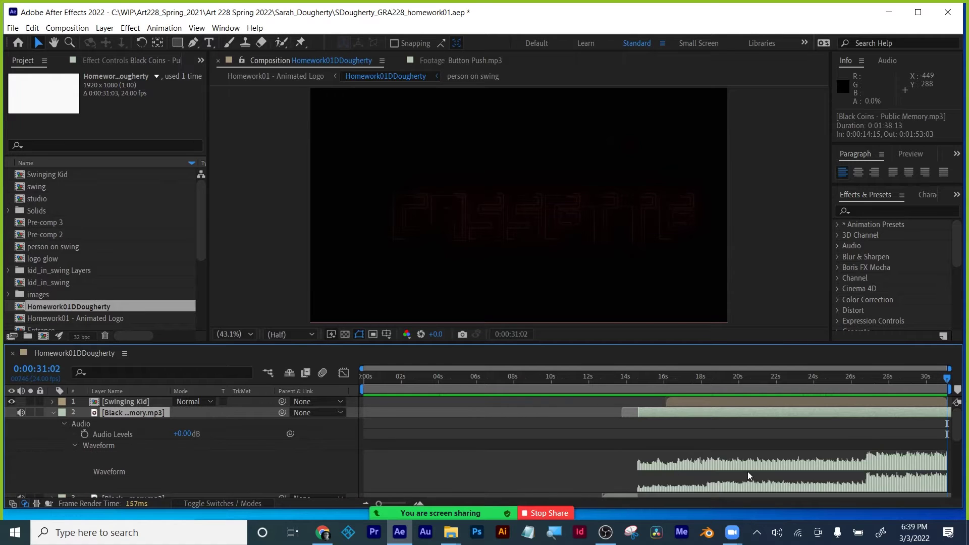
{"action": "left_click_drag", "start_coordinate": [687, 377], "coordinate": [470, 382]}
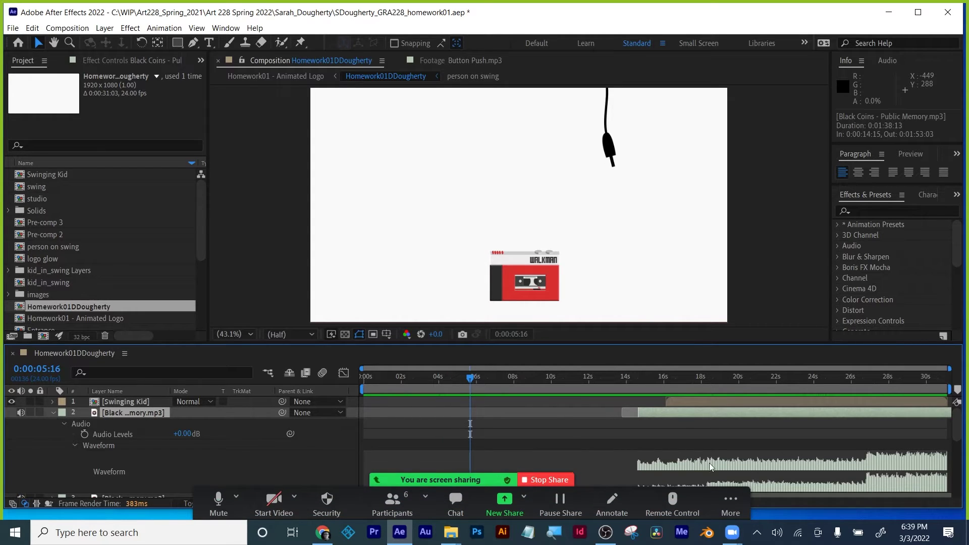
{"action": "left_click", "coordinate": [76, 446]}
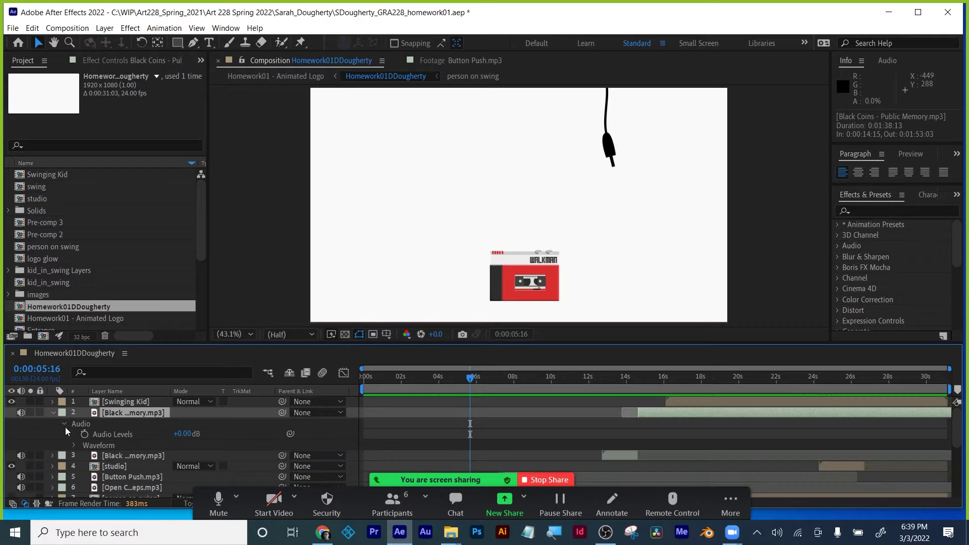
{"action": "left_click", "coordinate": [65, 424]}
{"action": "left_click", "coordinate": [54, 413]}
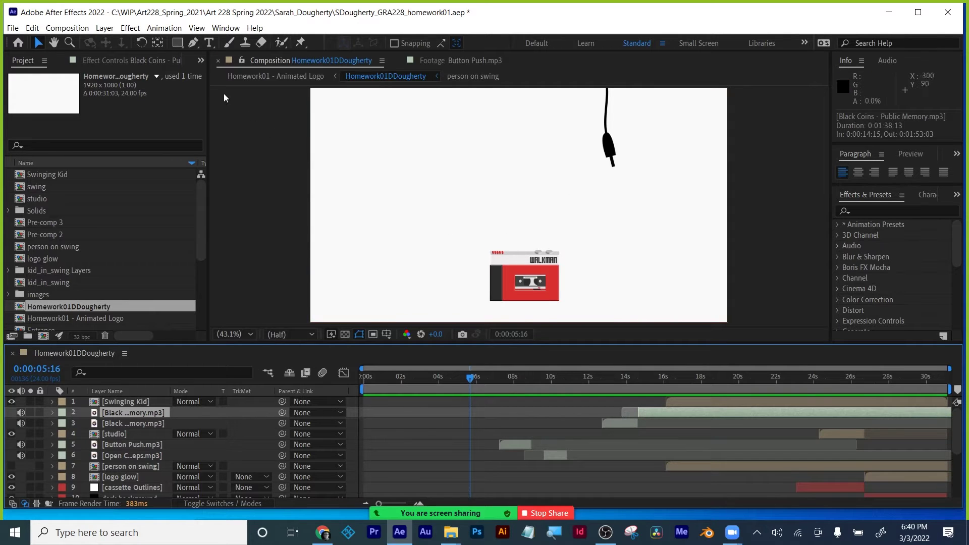
Step: Purge all memory and the disk cache, including the cache files of all versions
{"action": "left_click", "coordinate": [32, 27]}
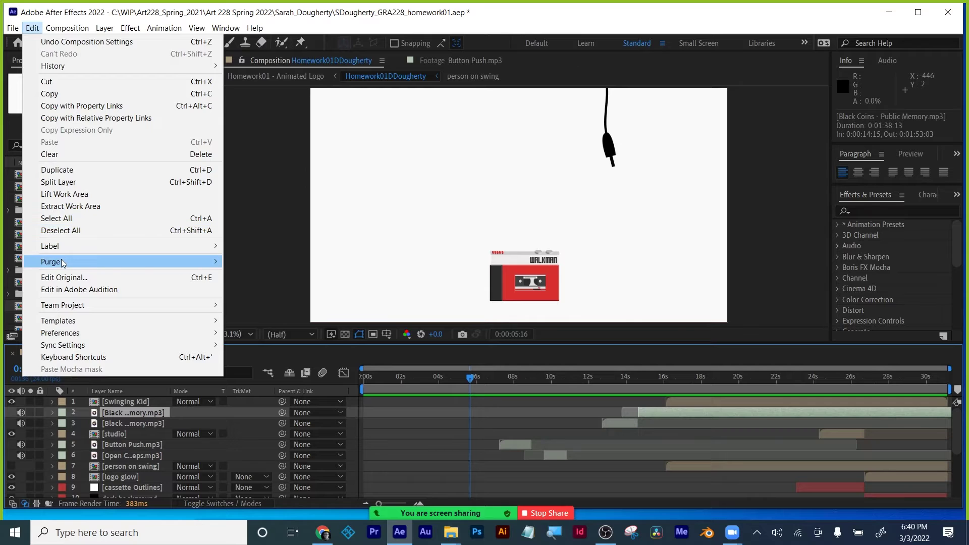
{"action": "mouse_move", "coordinate": [188, 267]}
{"action": "left_click", "coordinate": [242, 263]}
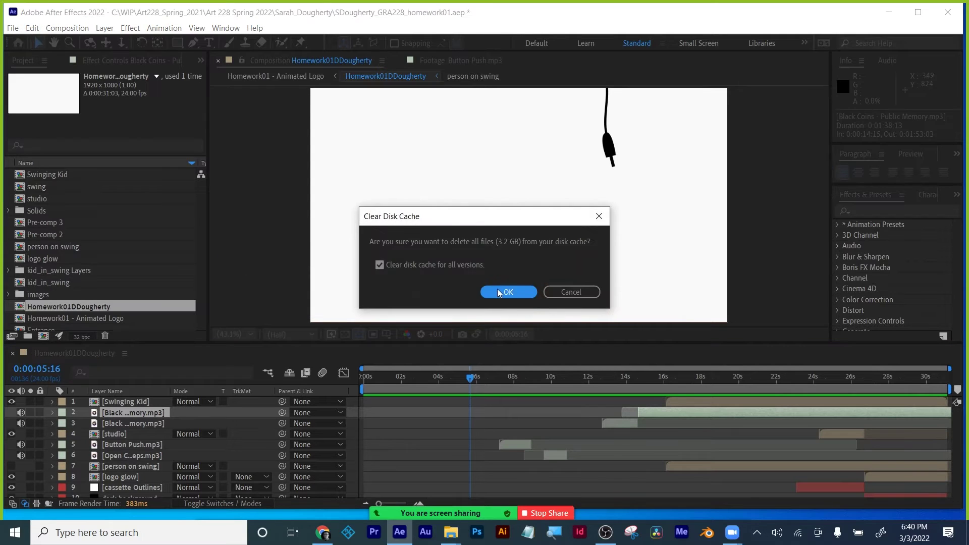
{"action": "left_click", "coordinate": [499, 290]}
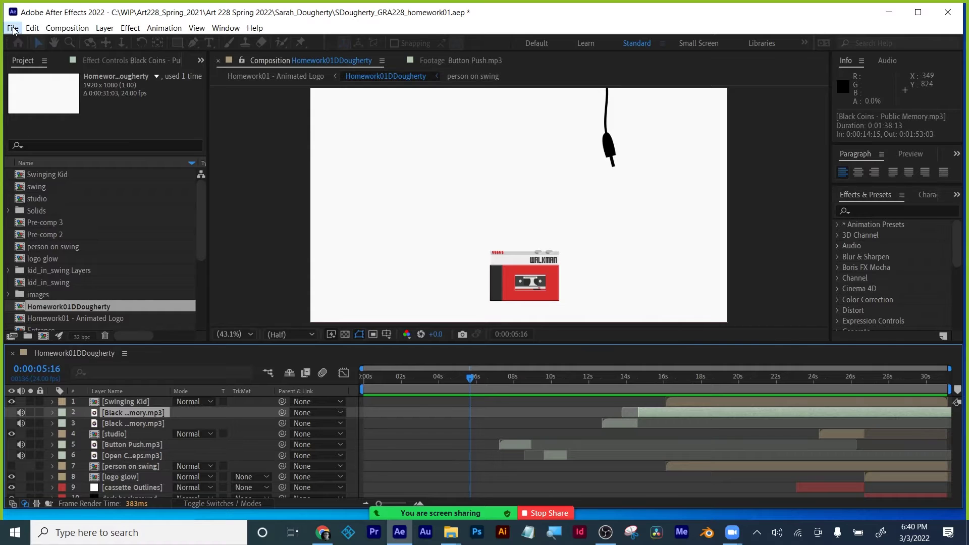
Step: Close the cassette project, minimize After Effects and go up to the Art 228 Spring 2022 folder in Google Drive
{"action": "left_click", "coordinate": [12, 28]}
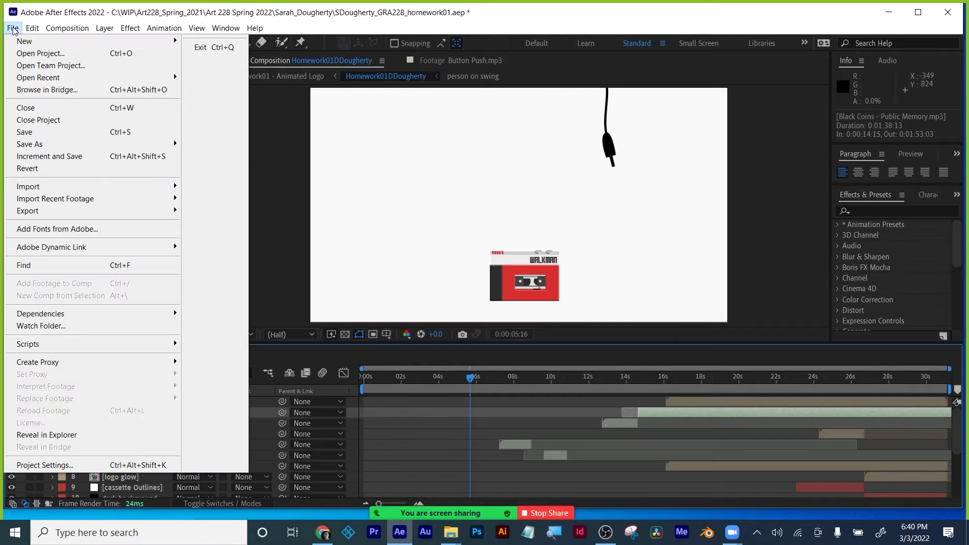
{"action": "left_click", "coordinate": [39, 119]}
{"action": "left_click", "coordinate": [530, 280]}
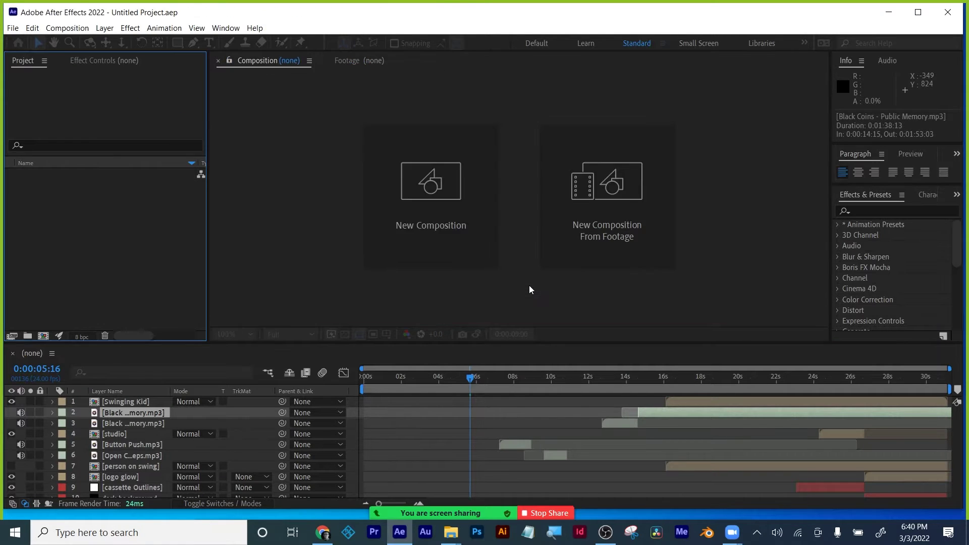
{"action": "left_click", "coordinate": [889, 12]}
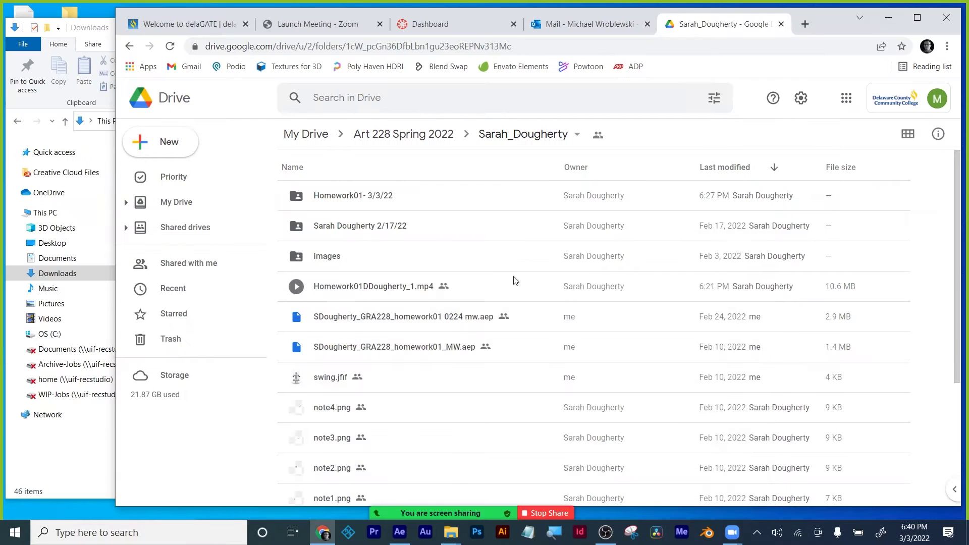
{"action": "left_click", "coordinate": [424, 134]}
Step: Scrub the Spaceman composition back to 0:00:00:12 and set its preview resolution to Full
{"action": "mouse_move", "coordinate": [444, 514]}
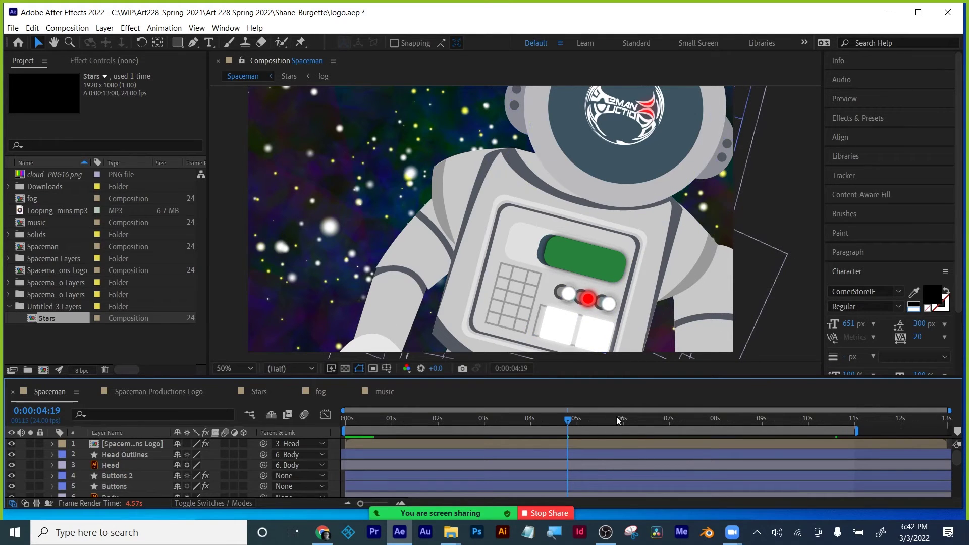
{"action": "left_click_drag", "start_coordinate": [630, 419], "coordinate": [368, 411]}
{"action": "left_click", "coordinate": [293, 372]}
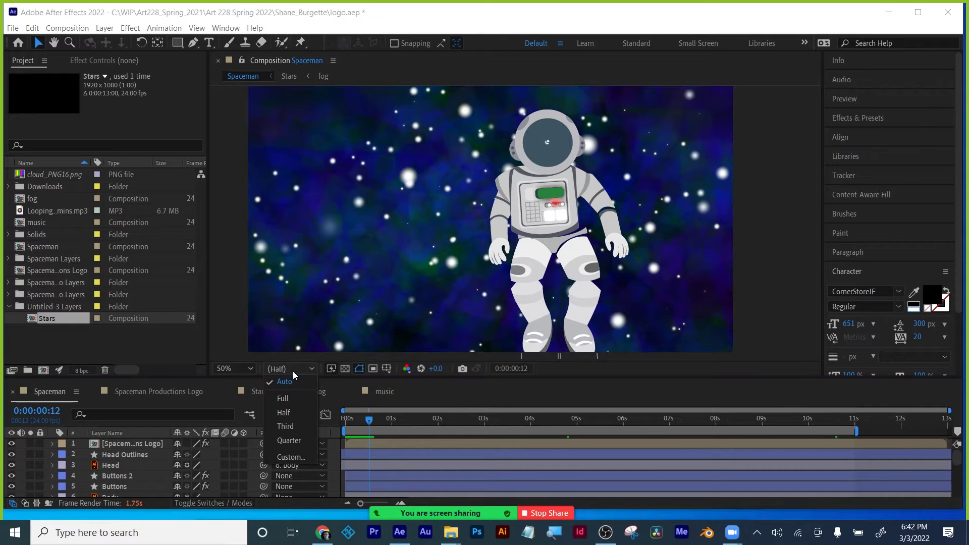
{"action": "left_click", "coordinate": [284, 398]}
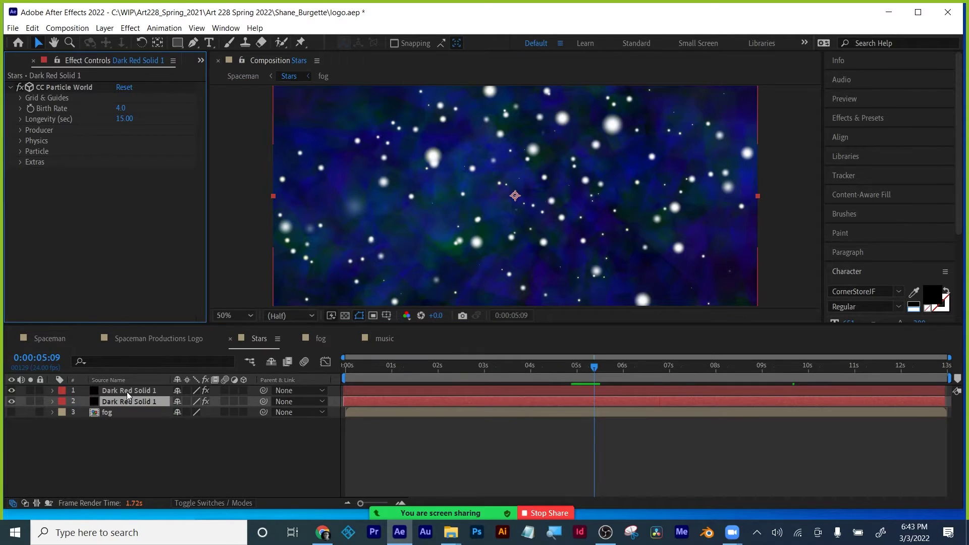
Step: Compare the effects on the two Dark Red Solid 1 layers in Stars and hide the upper layer
{"action": "left_click", "coordinate": [126, 391]}
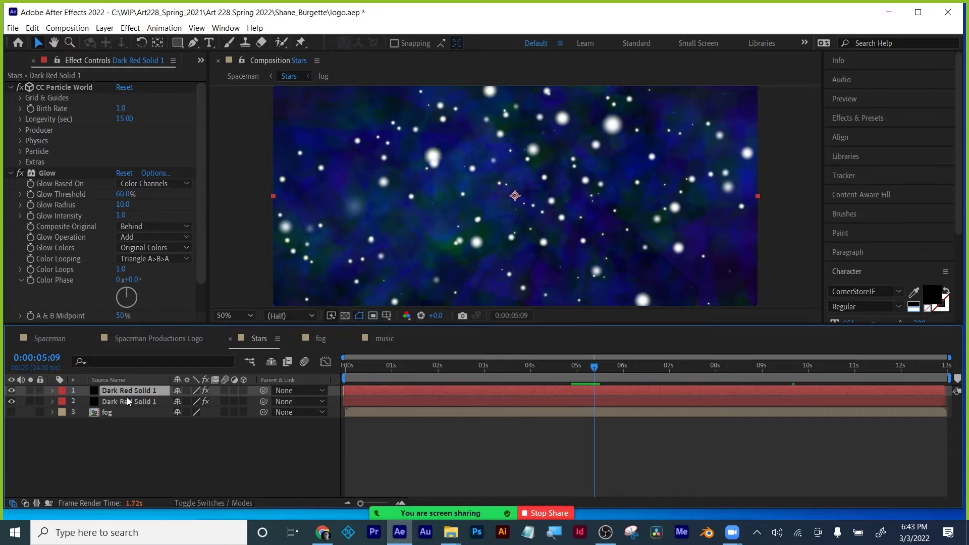
{"action": "left_click", "coordinate": [125, 402]}
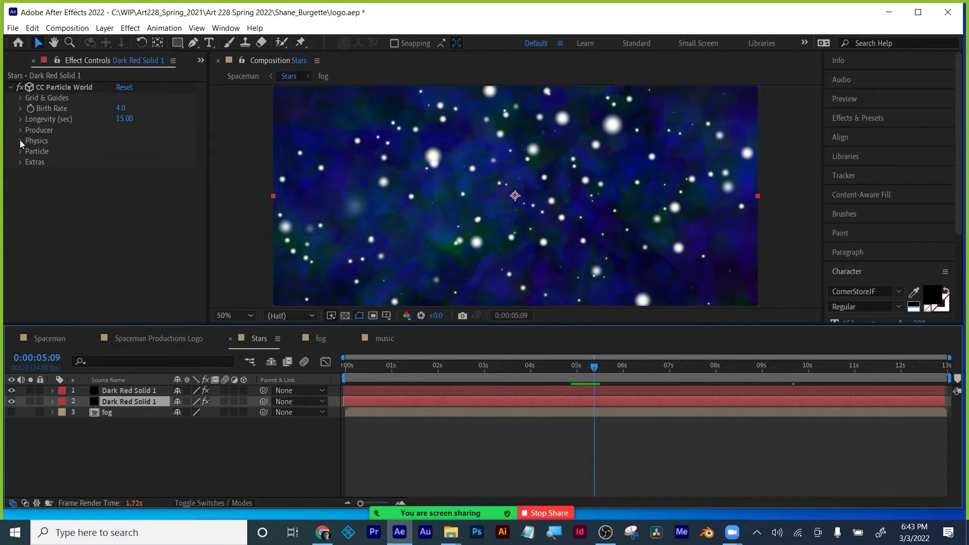
{"action": "left_click", "coordinate": [11, 390]}
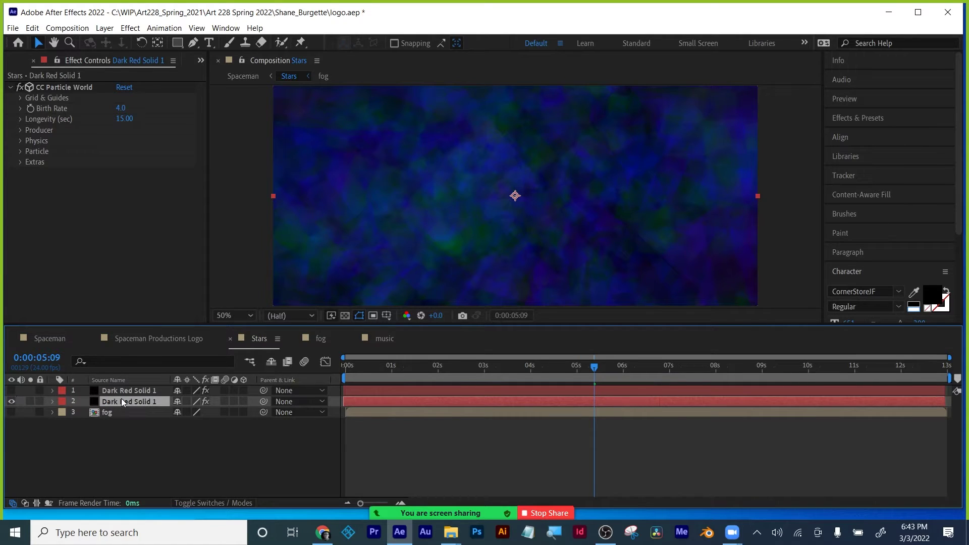
Step: Enlarge the composition viewer and set the Stars composition's preview resolution to Full
{"action": "left_click_drag", "start_coordinate": [450, 325], "coordinate": [274, 391]}
{"action": "left_click", "coordinate": [275, 391]}
{"action": "left_click", "coordinate": [279, 406]}
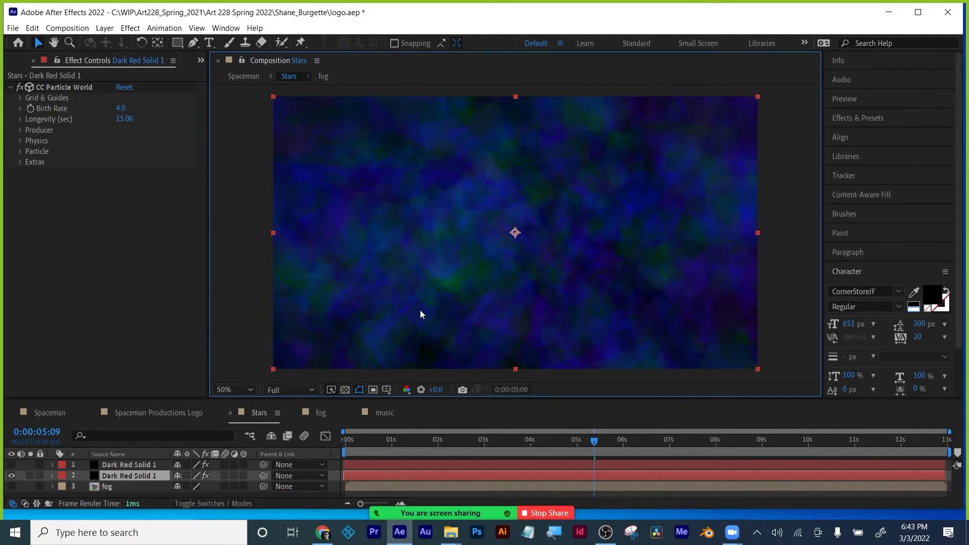
Step: Examine the CC Particle World settings of the lower Dark Red Solid 1, including its particle texture, and return to the project's items
{"action": "left_click", "coordinate": [21, 130]}
{"action": "left_click", "coordinate": [20, 129]}
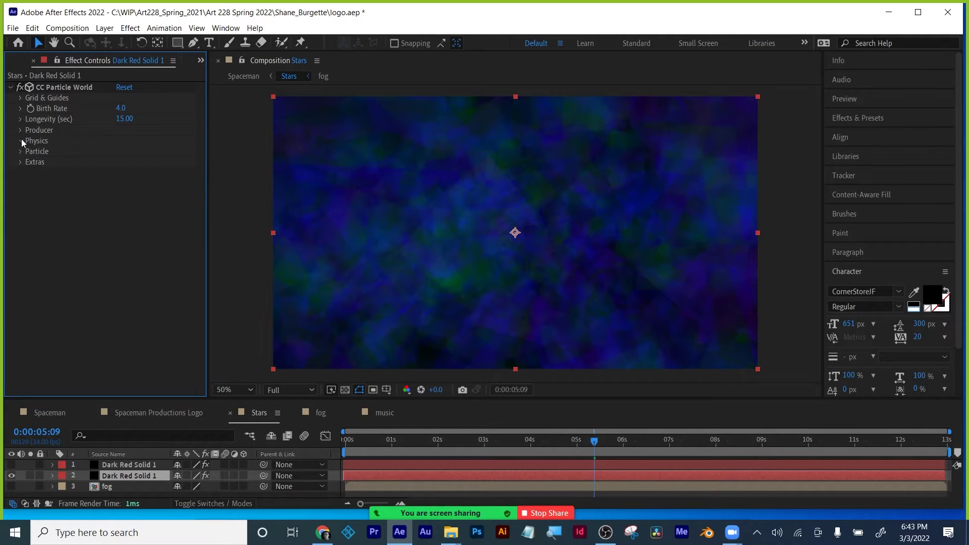
{"action": "left_click", "coordinate": [21, 140]}
{"action": "left_click", "coordinate": [20, 142]}
{"action": "left_click", "coordinate": [21, 152]}
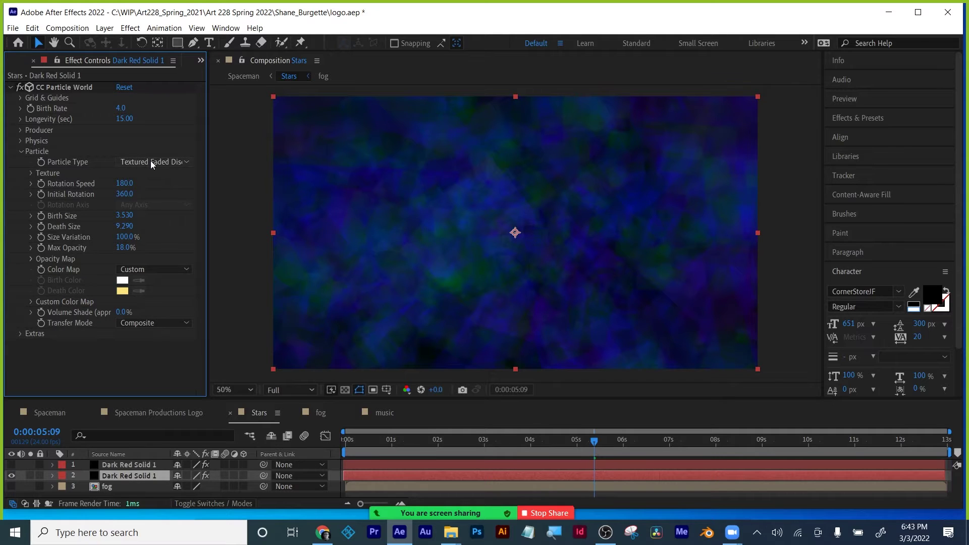
{"action": "left_click", "coordinate": [31, 173]}
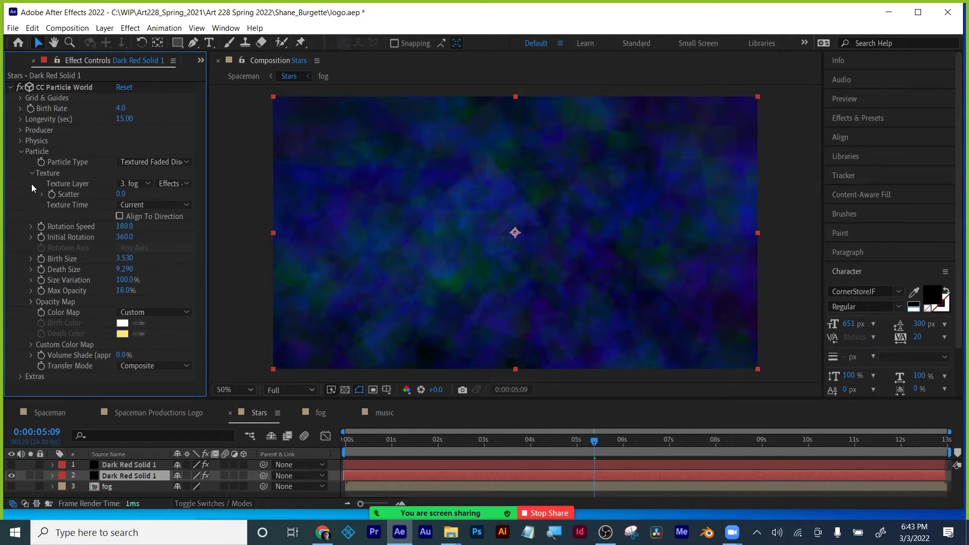
{"action": "left_click", "coordinate": [14, 64]}
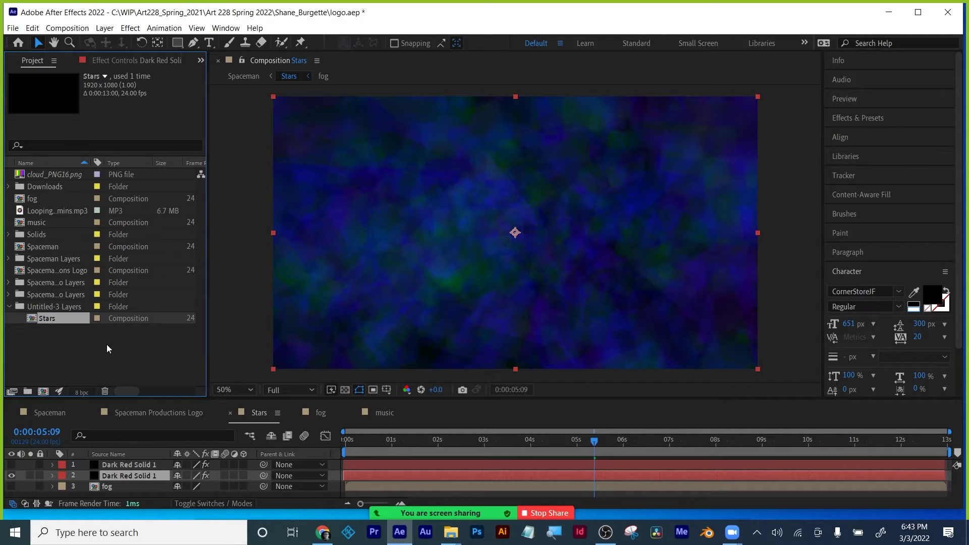
Step: Check the cloud_PNG16.png footage in the fog composition and download that image from the course's Week 09 files in Chrome
{"action": "double_click", "coordinate": [30, 200]}
{"action": "left_click", "coordinate": [53, 175]}
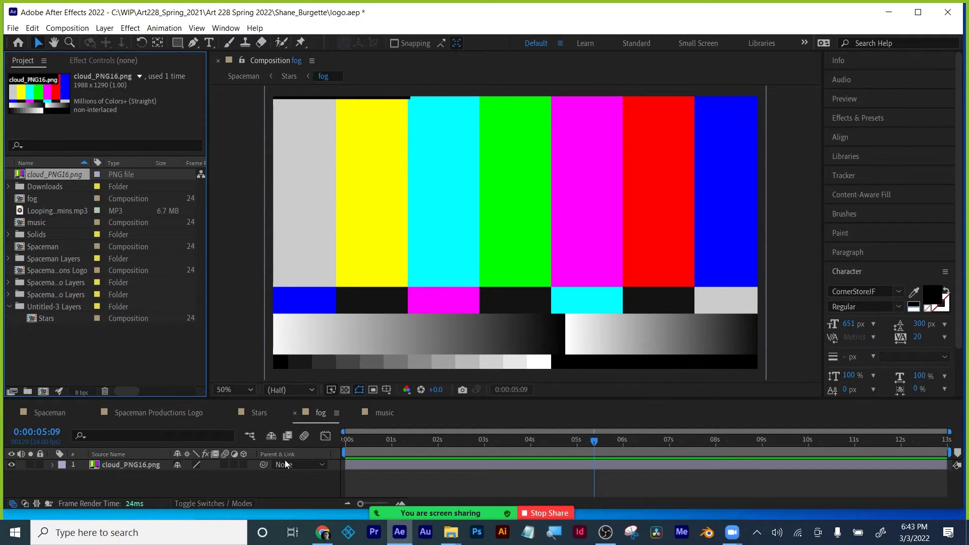
{"action": "left_click", "coordinate": [323, 532]}
{"action": "scroll", "coordinate": [605, 359], "scroll_direction": "down", "scroll_amount": 5}
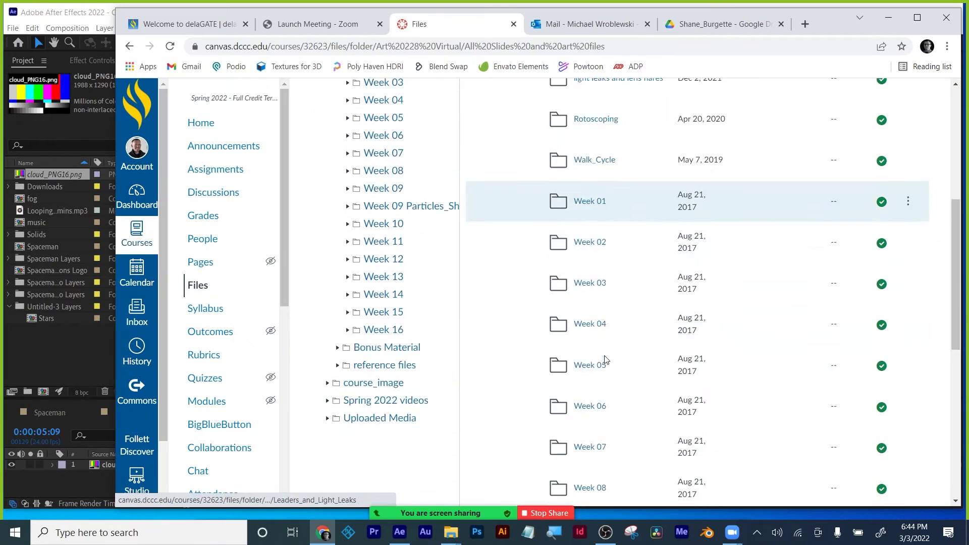
{"action": "scroll", "coordinate": [641, 376], "scroll_direction": "down", "scroll_amount": 3}
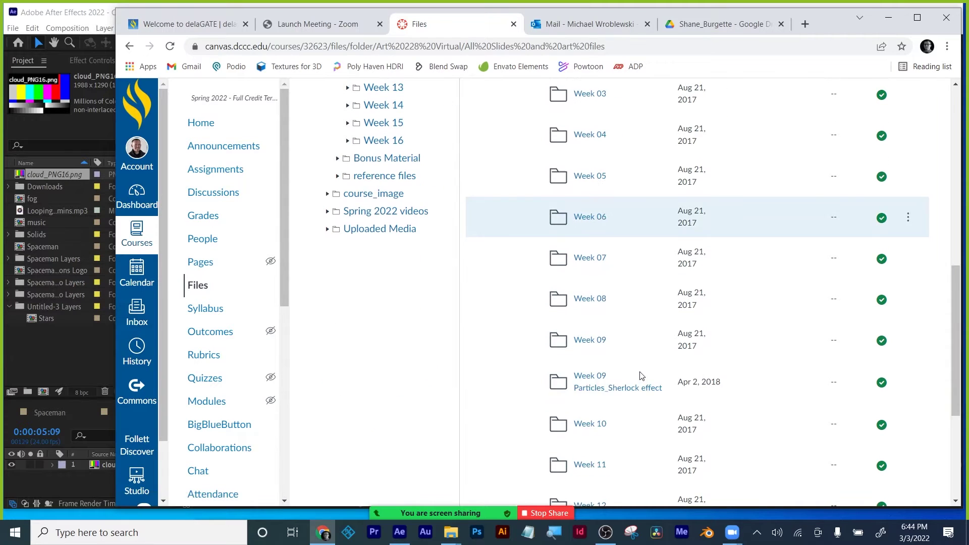
{"action": "left_click", "coordinate": [591, 341]}
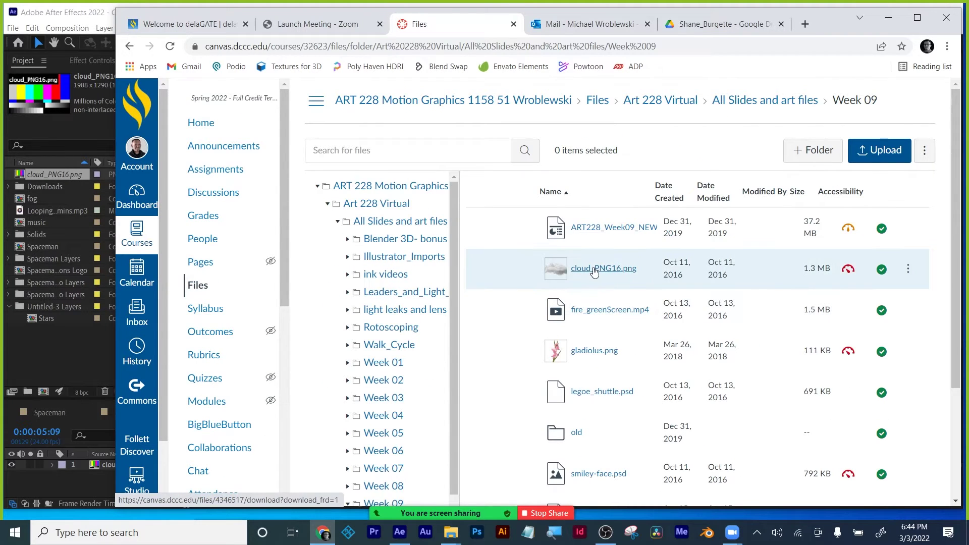
{"action": "left_click", "coordinate": [908, 269]}
{"action": "left_click", "coordinate": [874, 309]}
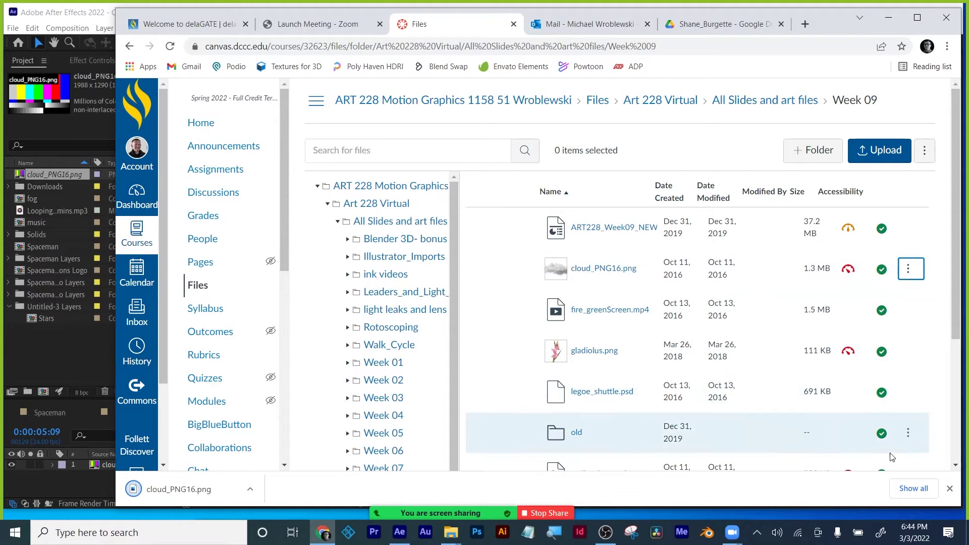
{"action": "left_click", "coordinate": [950, 491]}
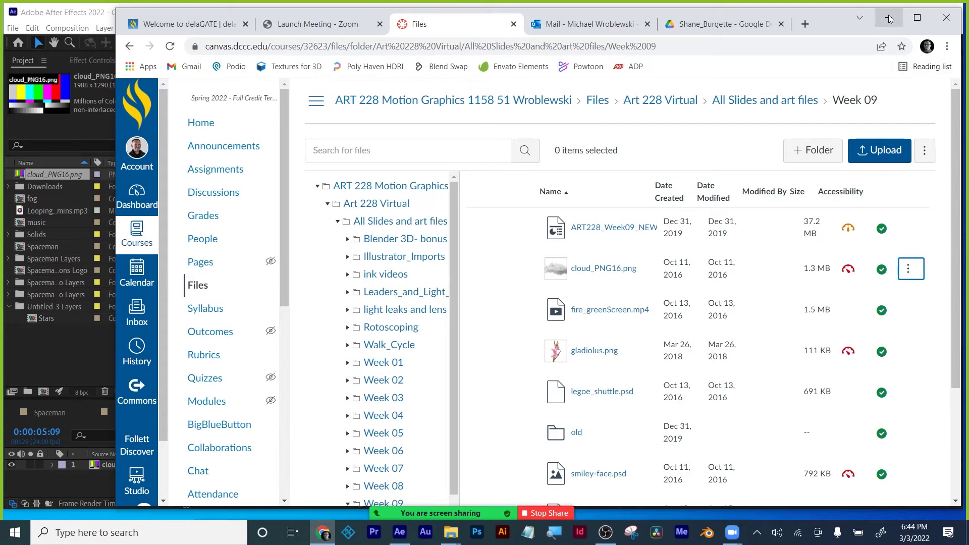
Step: Move the downloaded cloud_PNG16 file from the Downloads folder into the student's project folder
{"action": "left_click", "coordinate": [889, 18]}
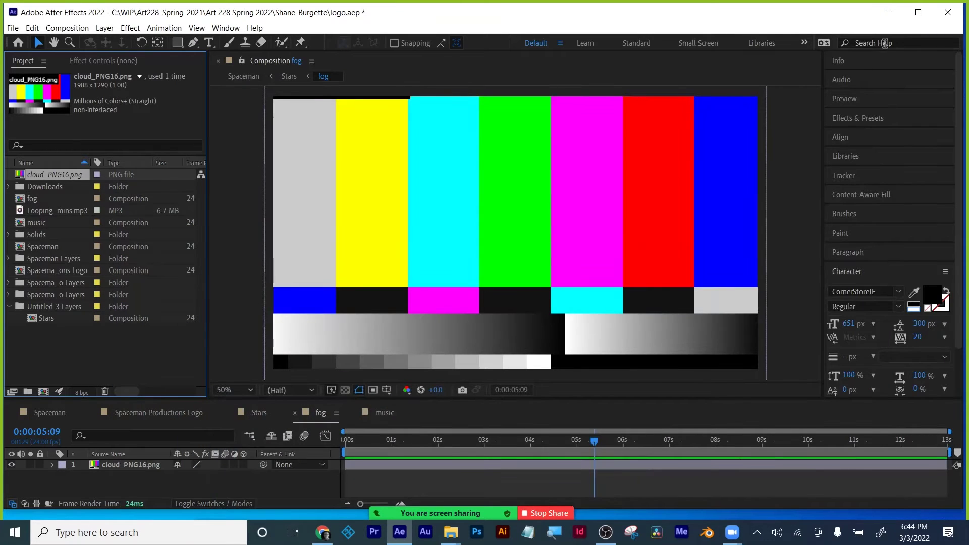
{"action": "left_click", "coordinate": [890, 17]}
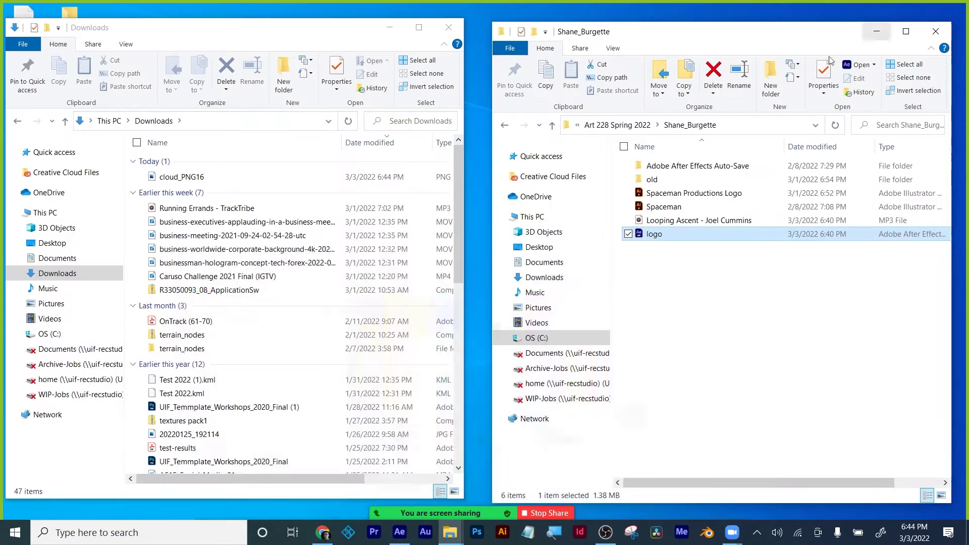
{"action": "right_click", "coordinate": [687, 324]}
{"action": "left_click", "coordinate": [709, 324]}
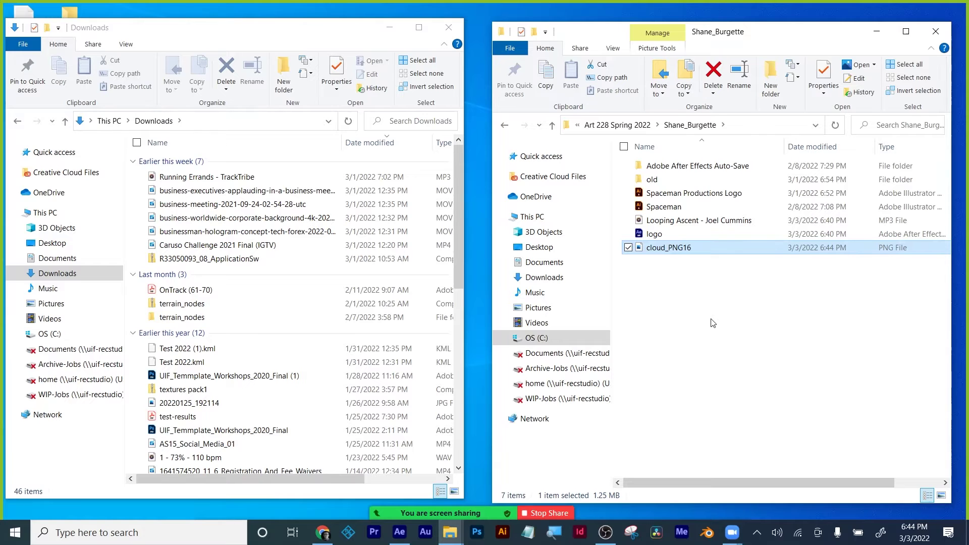
{"action": "left_click", "coordinate": [697, 328]}
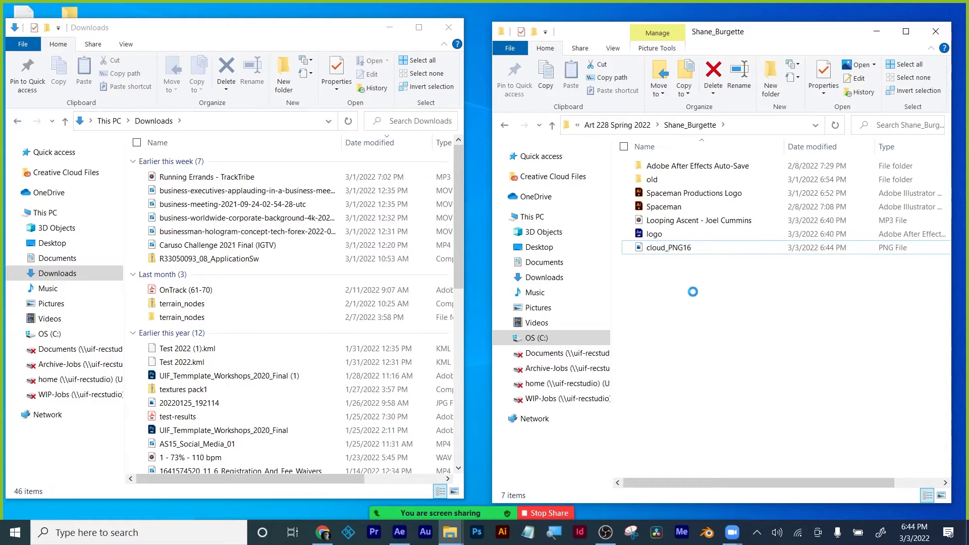
Step: Back in After Effects, replace the missing cloud_PNG16.png footage with the copy in the student's folder under C:\WIP\Art228_Spring_2021\Art 228 Spring 2022
{"action": "left_click", "coordinate": [401, 534]}
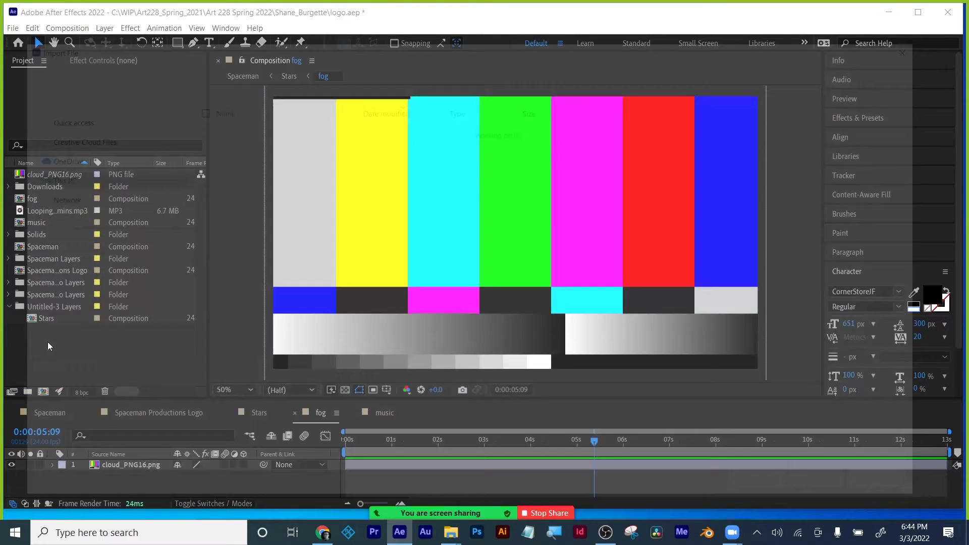
{"action": "double_click", "coordinate": [48, 341]}
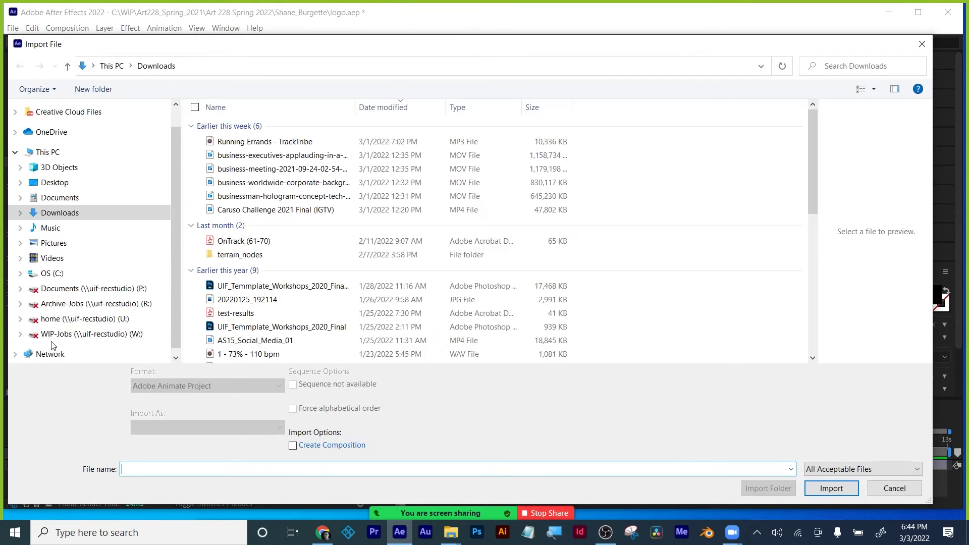
{"action": "left_click", "coordinate": [894, 488]}
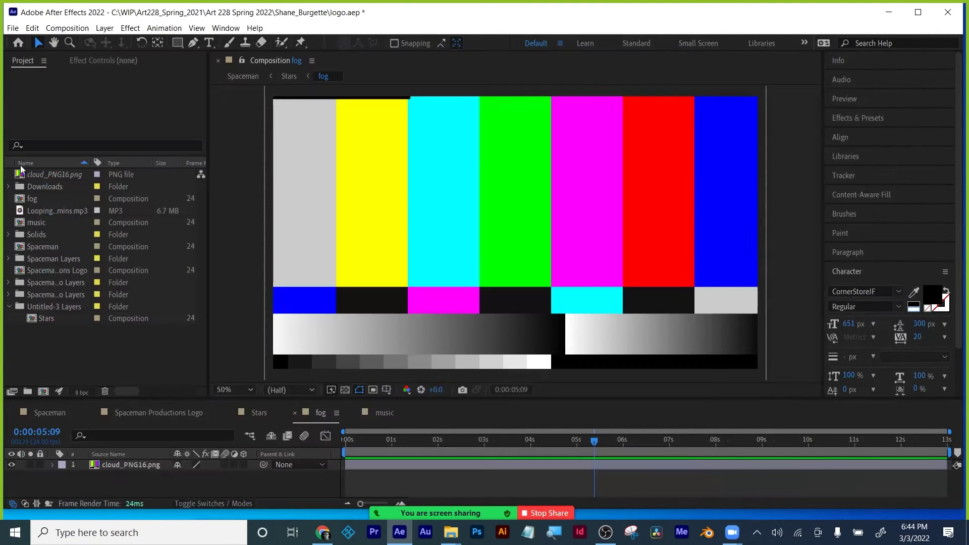
{"action": "right_click", "coordinate": [48, 171]}
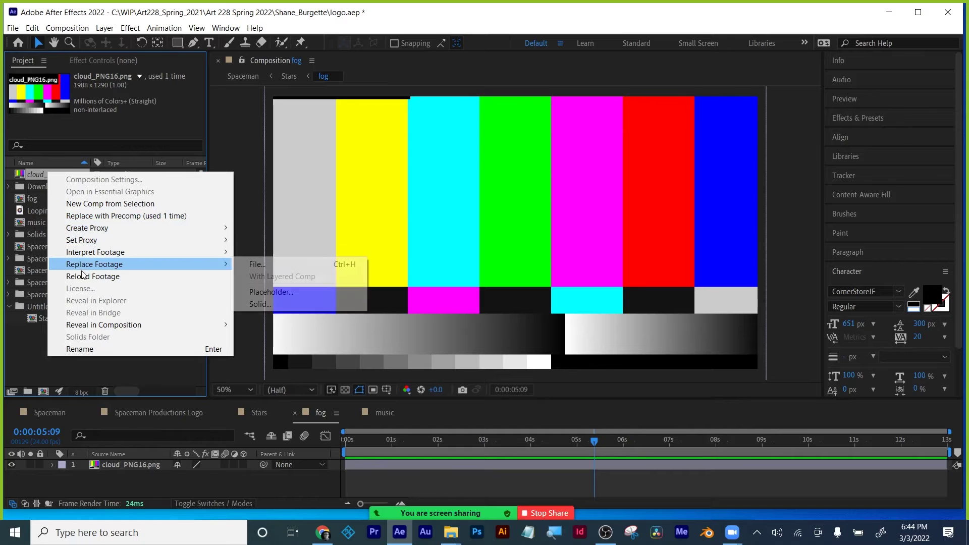
{"action": "mouse_move", "coordinate": [94, 264]}
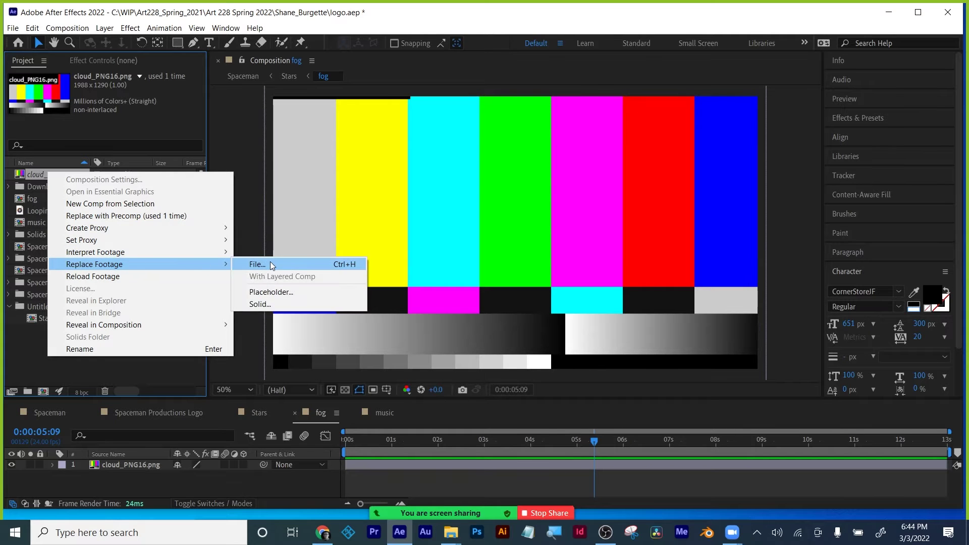
{"action": "left_click", "coordinate": [273, 262]}
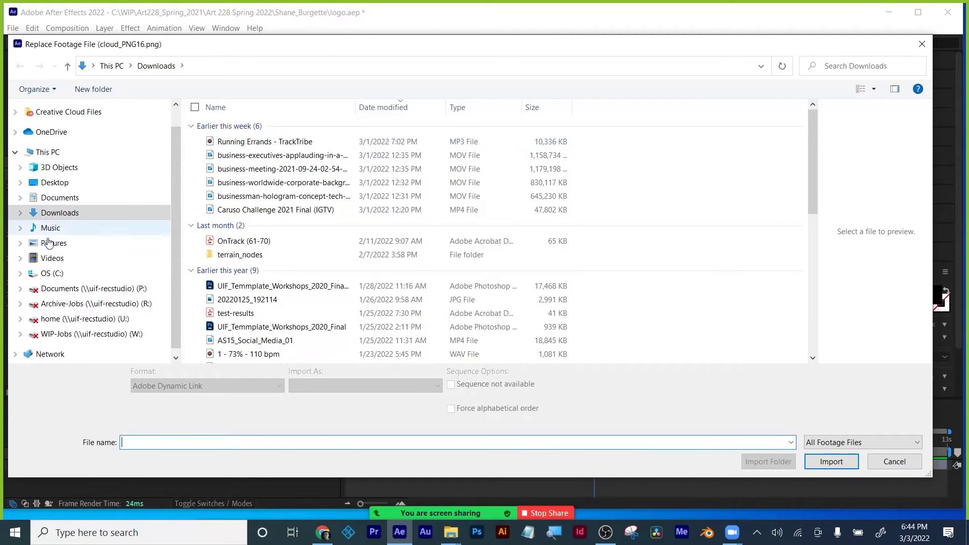
{"action": "left_click", "coordinate": [53, 274]}
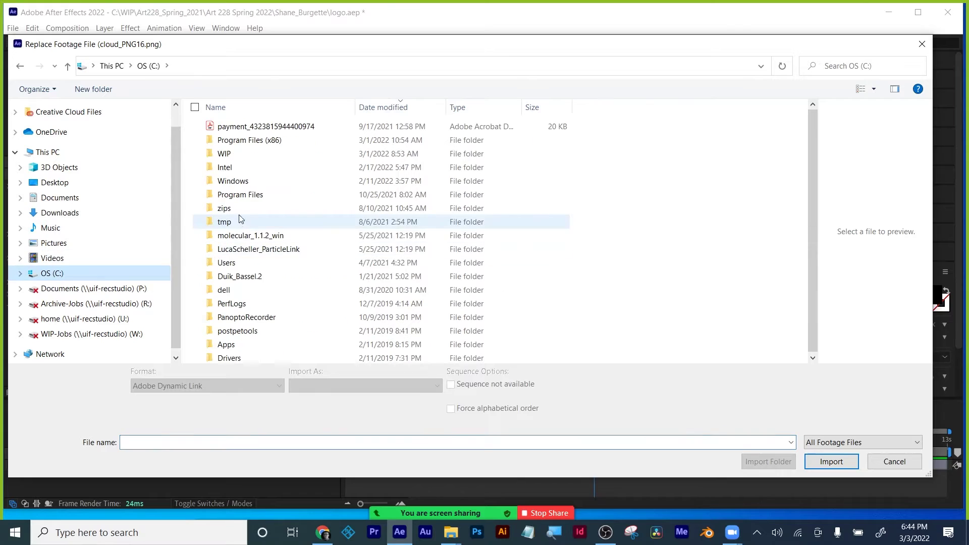
{"action": "double_click", "coordinate": [229, 154]}
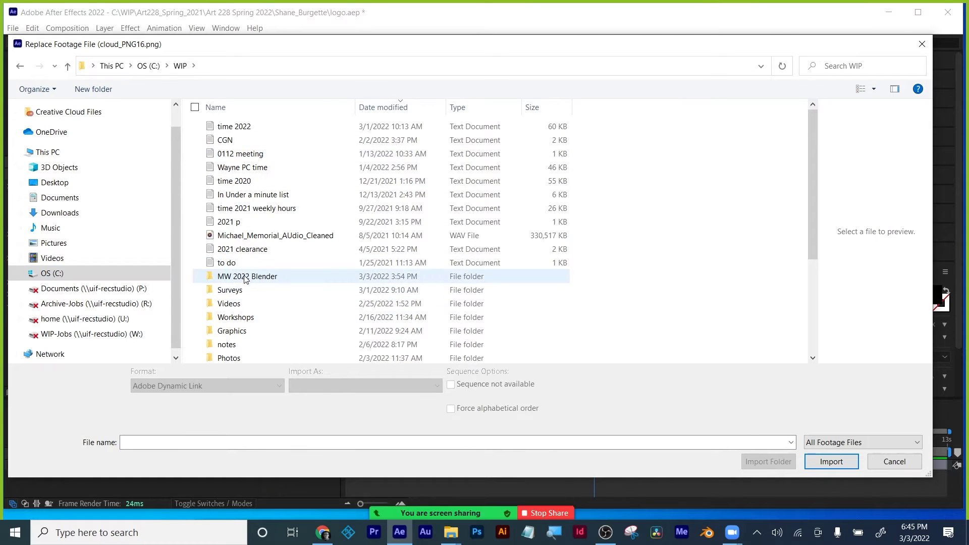
{"action": "scroll", "coordinate": [236, 305], "scroll_direction": "down", "scroll_amount": 3}
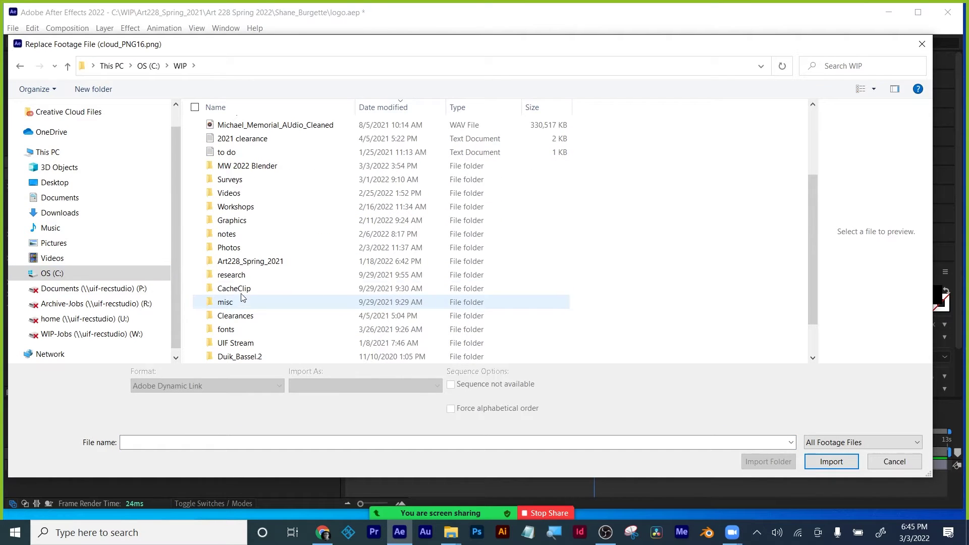
{"action": "double_click", "coordinate": [247, 261]}
{"action": "double_click", "coordinate": [235, 128]}
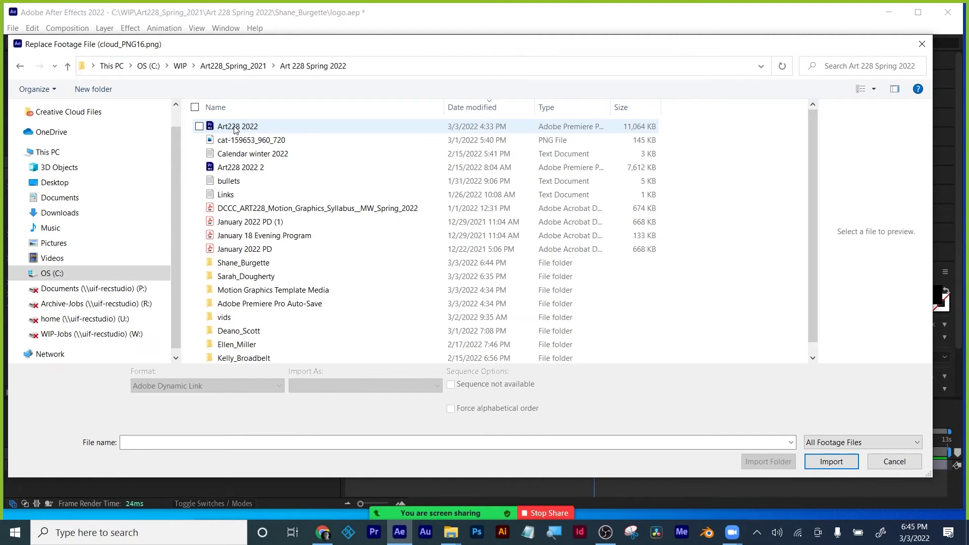
{"action": "scroll", "coordinate": [245, 285], "scroll_direction": "down", "scroll_amount": 1}
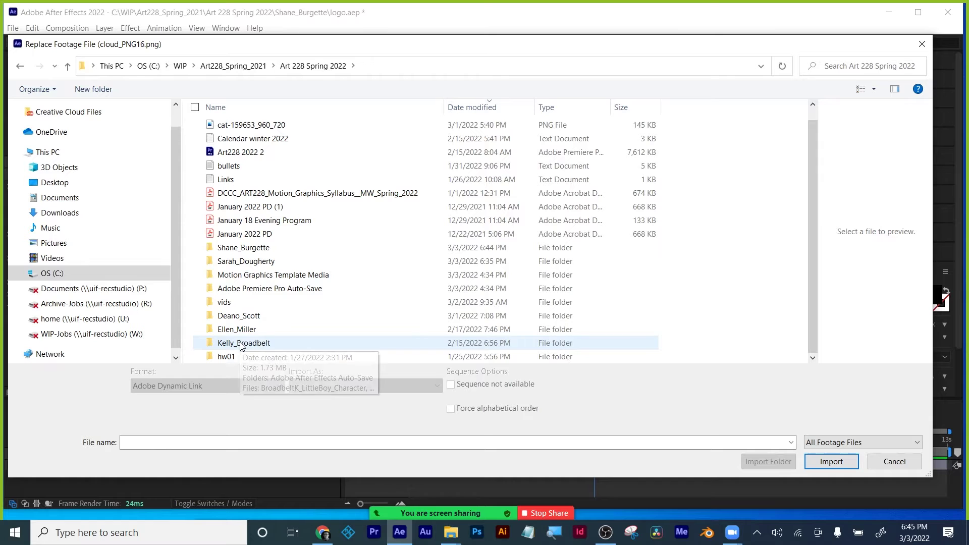
{"action": "double_click", "coordinate": [242, 248]}
{"action": "double_click", "coordinate": [242, 153]}
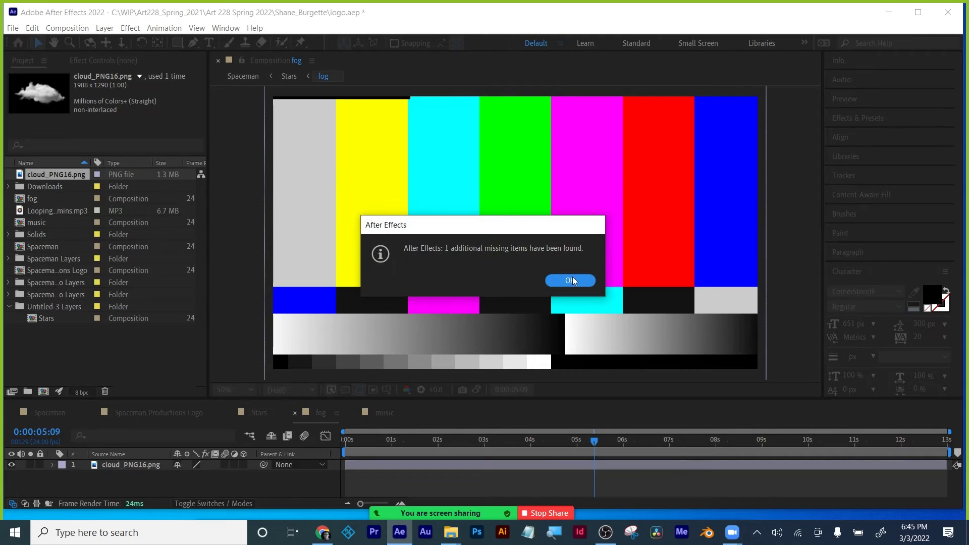
{"action": "left_click", "coordinate": [572, 279]}
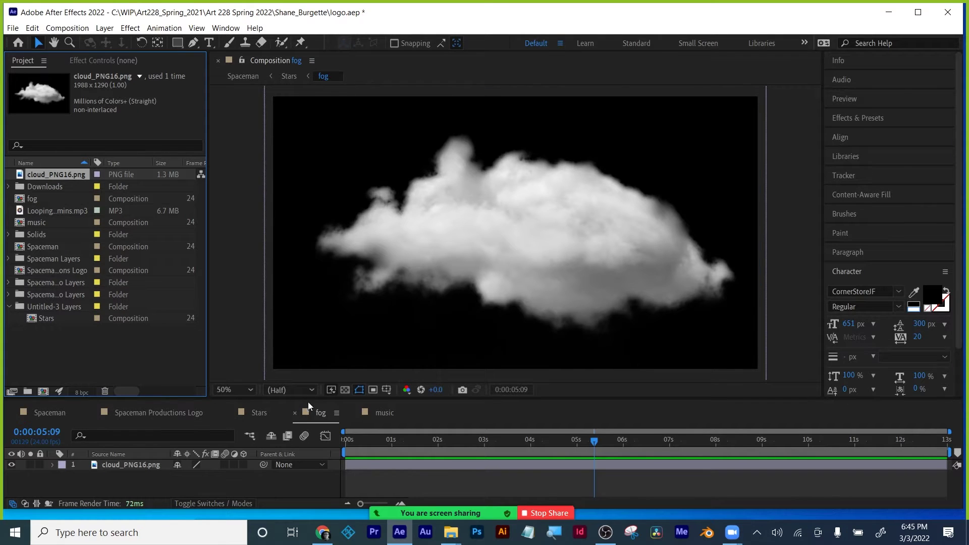
Step: Unhide the upper Dark Red Solid 1 layer in Stars and close the fog, music and Stars compositions
{"action": "left_click", "coordinate": [294, 413]}
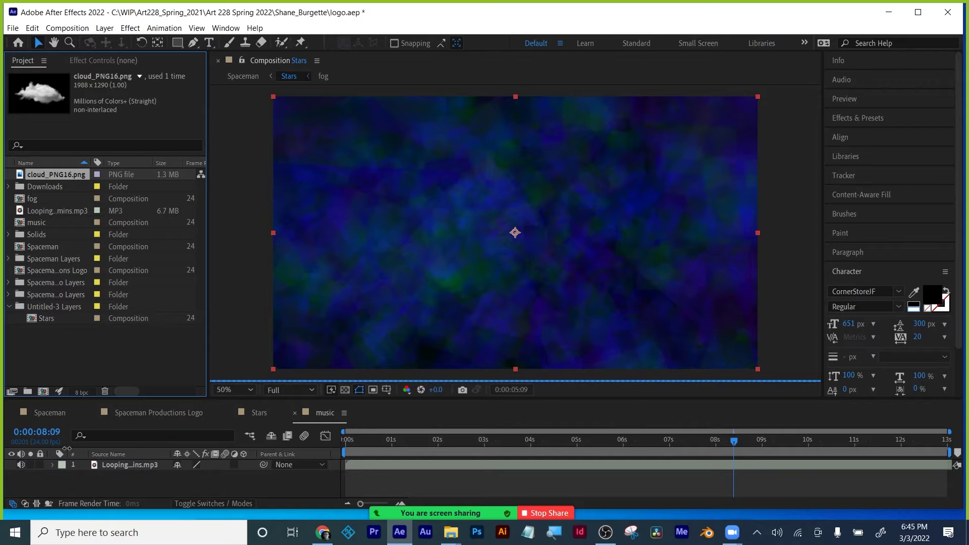
{"action": "left_click", "coordinate": [295, 413]}
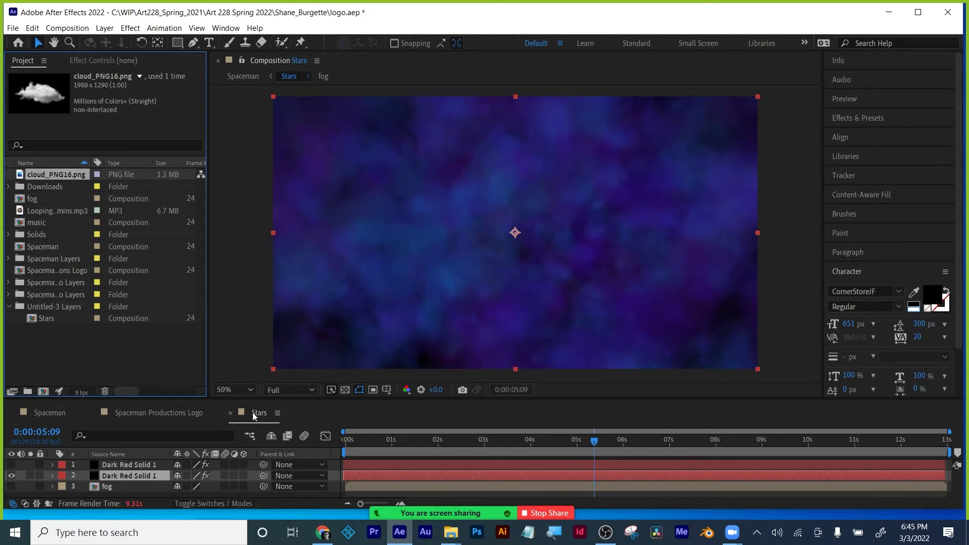
{"action": "left_click", "coordinate": [11, 465]}
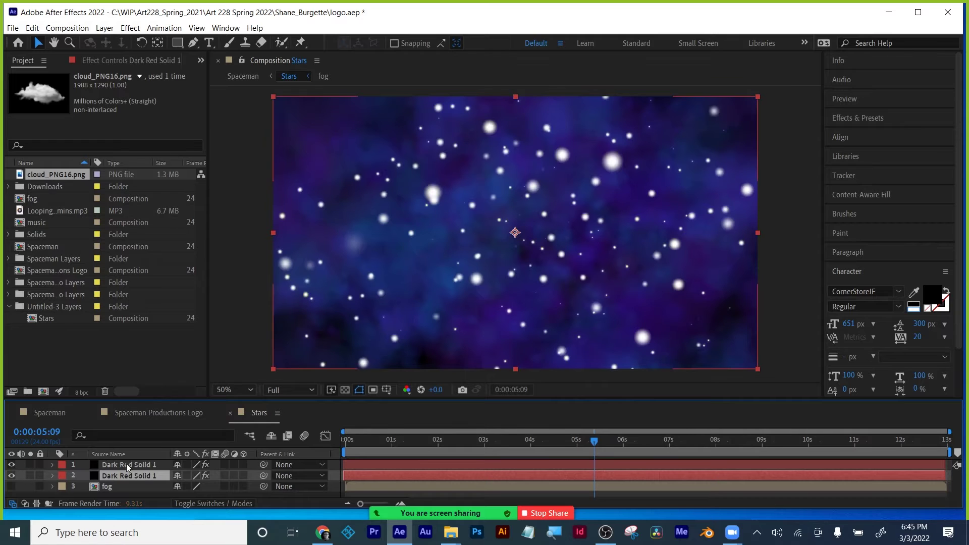
{"action": "left_click", "coordinate": [230, 412]}
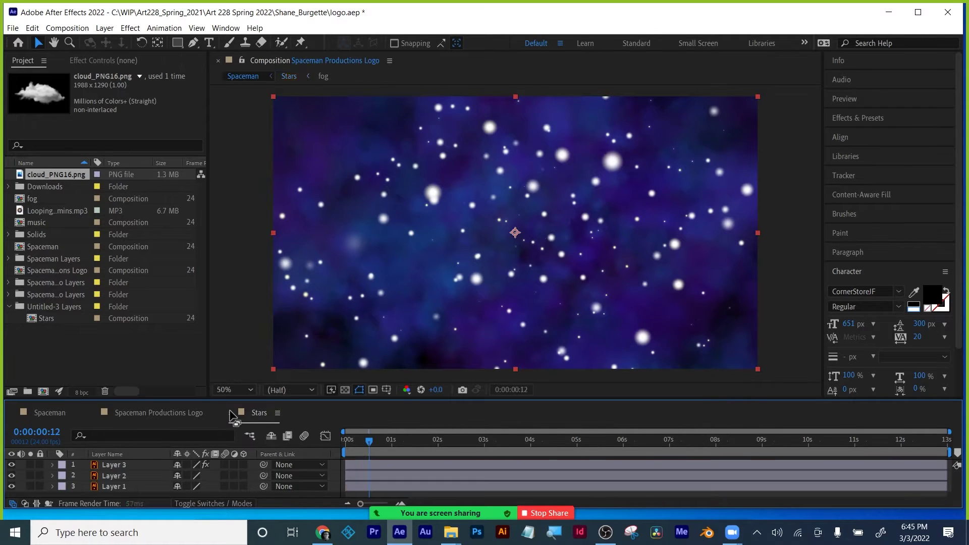
Step: Set the Spaceman composition's preview resolution to Quarter, return to its first frame and save the project
{"action": "left_click", "coordinate": [49, 412]}
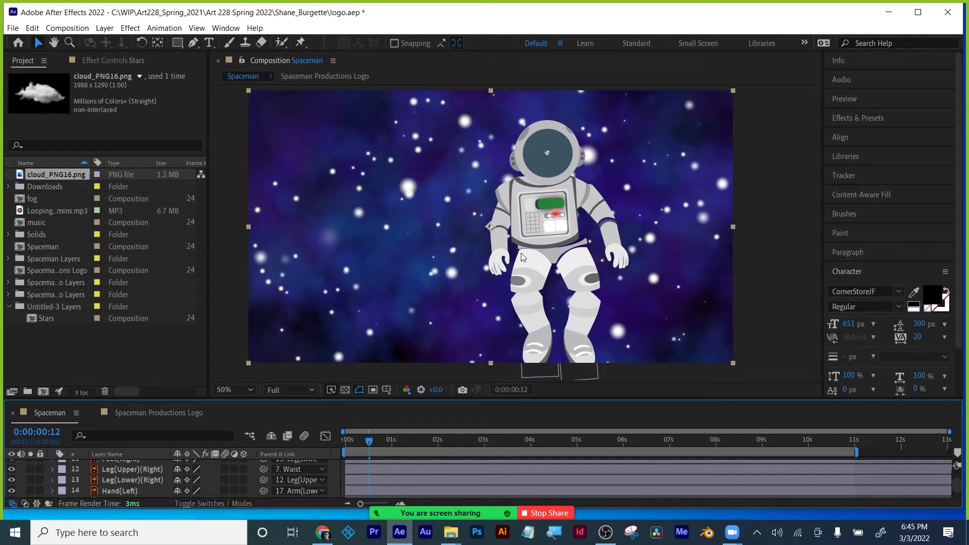
{"action": "left_click", "coordinate": [299, 390]}
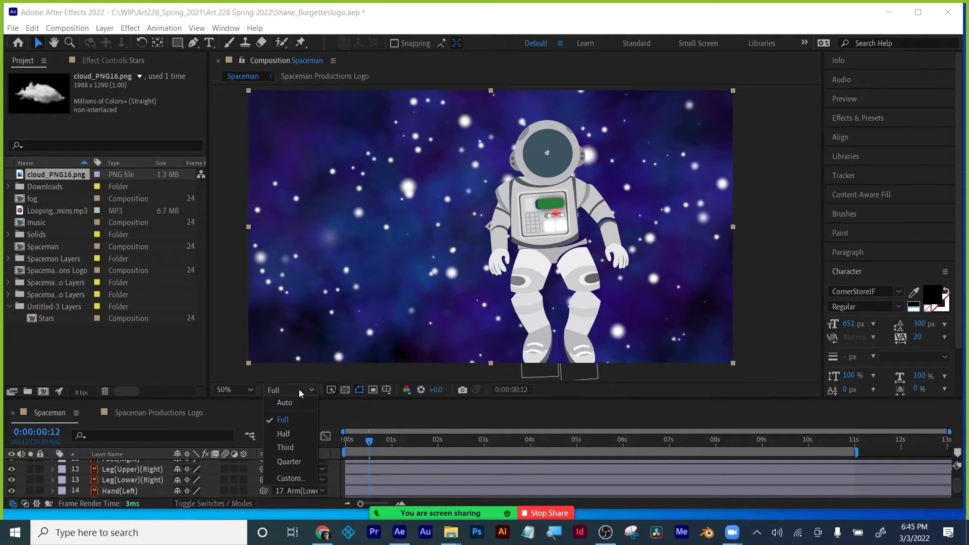
{"action": "left_click", "coordinate": [290, 462]}
{"action": "key", "text": "Home"}
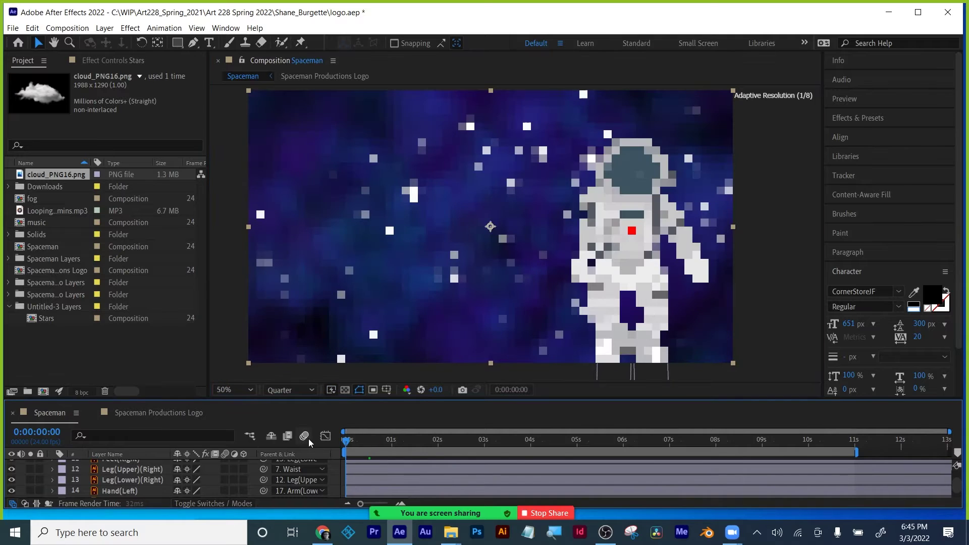
{"action": "key", "text": "ctrl+s"}
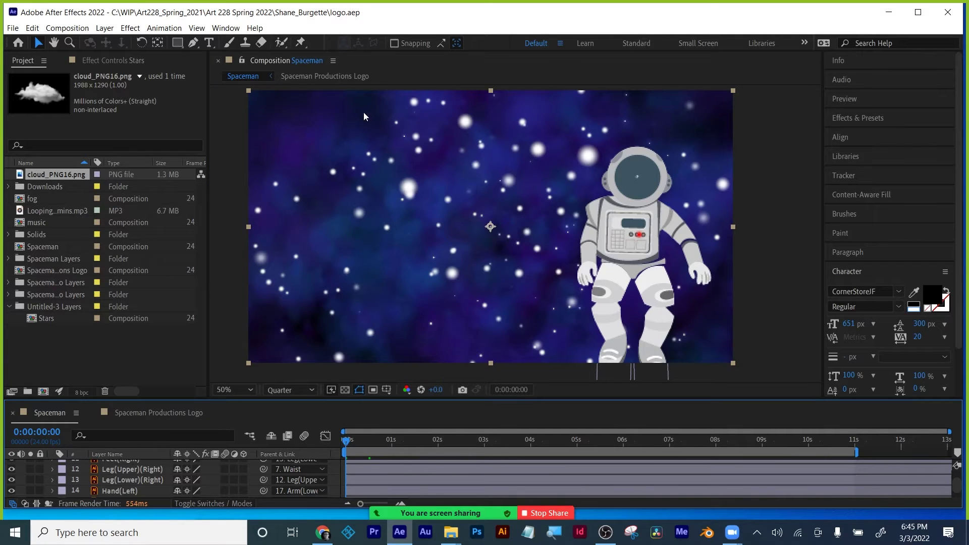
Step: Preview the Spaceman animation from the start and inspect its full layer stack in an enlarged timeline, restoring the layout
{"action": "key", "text": "ctrl+shift+a"}
{"action": "key", "text": "space"}
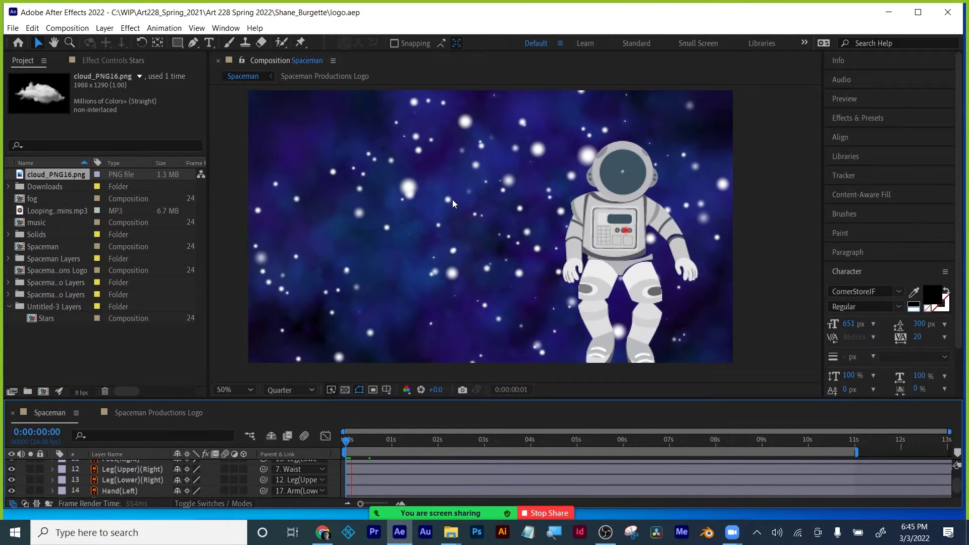
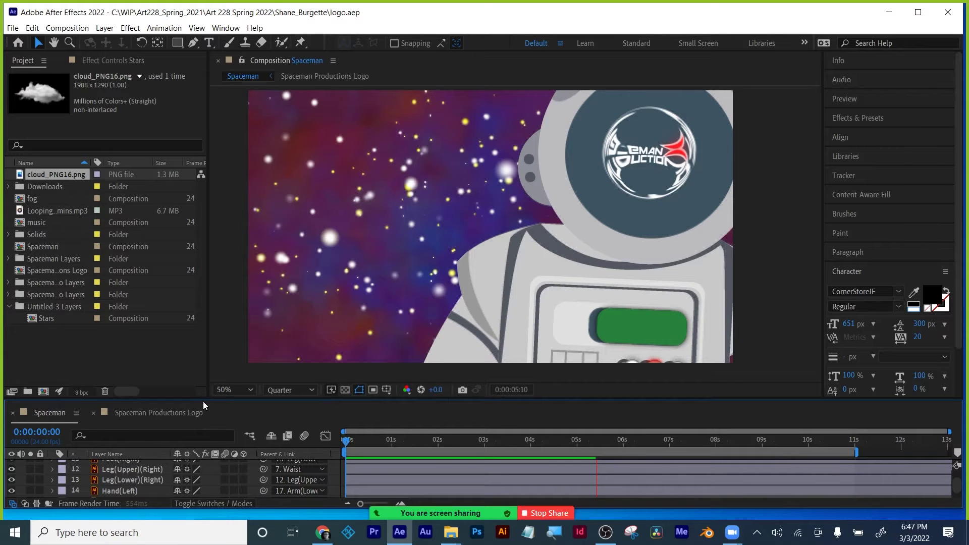
{"action": "left_click_drag", "start_coordinate": [204, 398], "coordinate": [195, 168]}
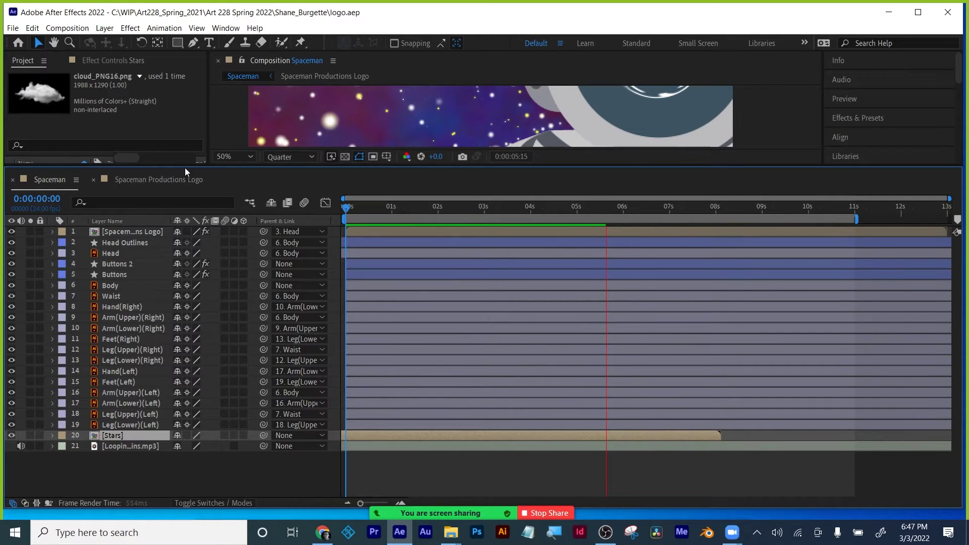
{"action": "left_click_drag", "start_coordinate": [185, 168], "coordinate": [187, 402]}
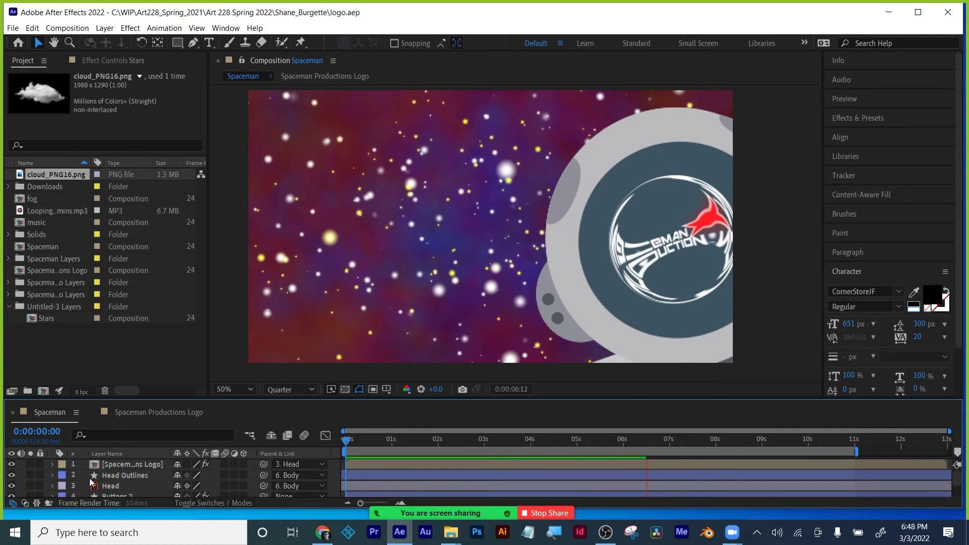
Step: Look through the Spaceman composition's layers and close the Spaceman Productions Logo composition
{"action": "scroll", "coordinate": [91, 482], "scroll_direction": "down", "scroll_amount": 6}
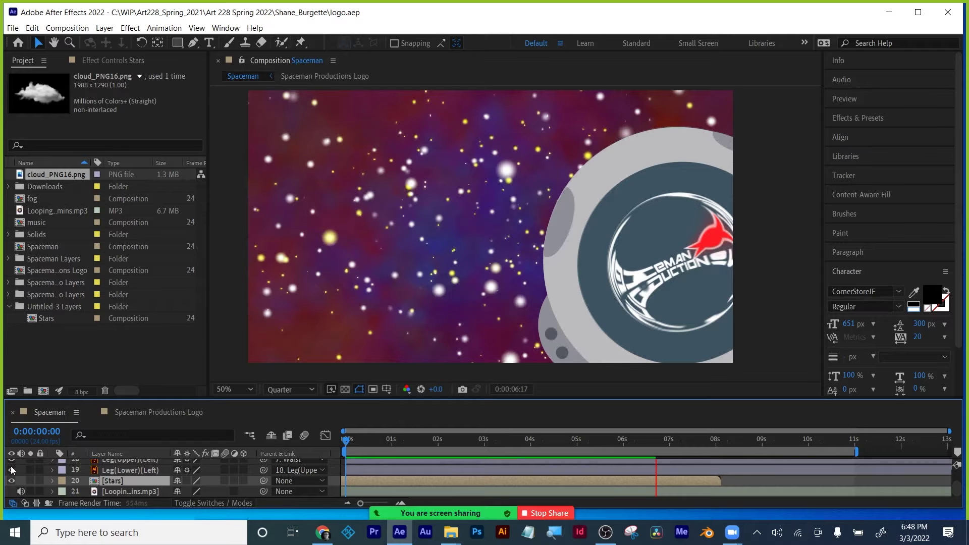
{"action": "scroll", "coordinate": [44, 479], "scroll_direction": "up", "scroll_amount": 6}
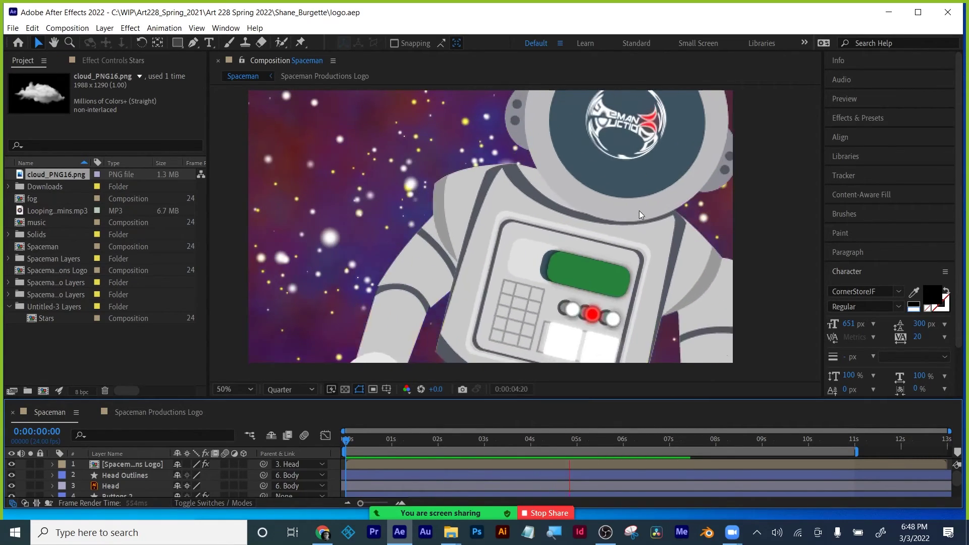
{"action": "left_click", "coordinate": [175, 410]}
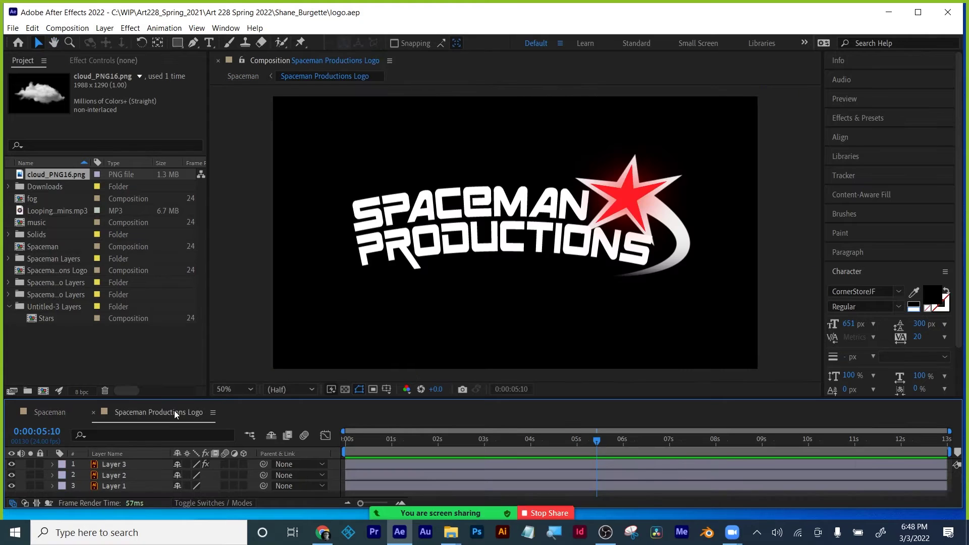
{"action": "left_click", "coordinate": [96, 415]}
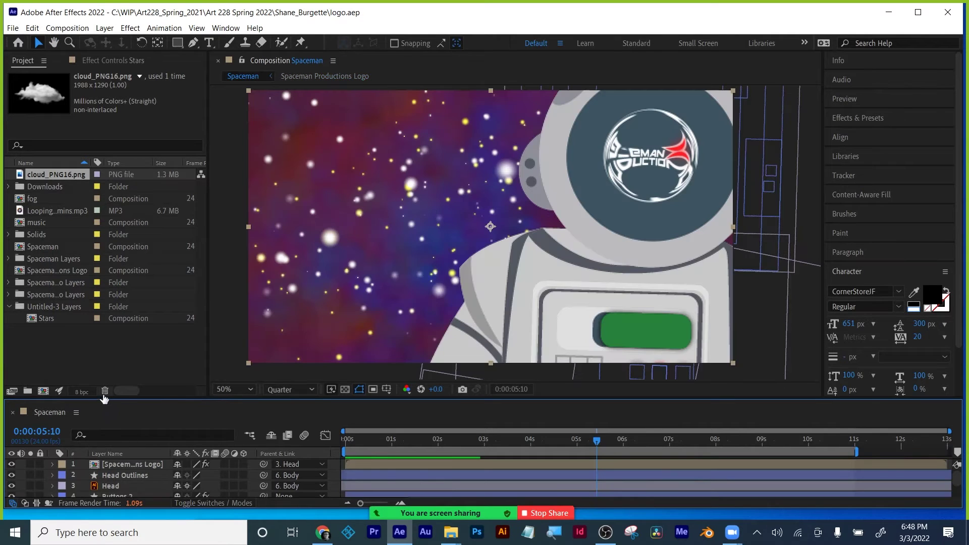
Step: Open the nested Stars composition from the Spaceman layer stack and show the lower Dark Red Solid 1 layer's effect controls at full height
{"action": "left_click_drag", "start_coordinate": [118, 398], "coordinate": [117, 300]}
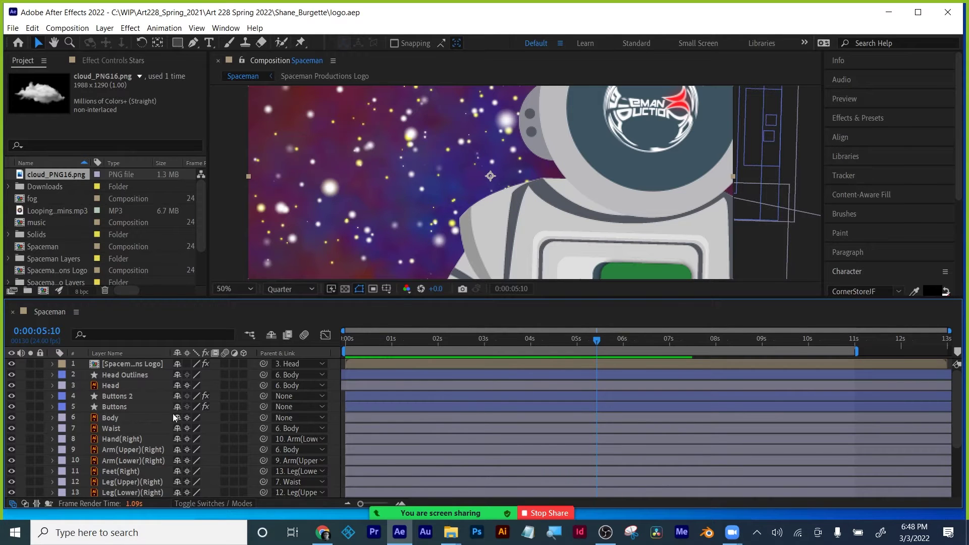
{"action": "scroll", "coordinate": [152, 429], "scroll_direction": "down", "scroll_amount": 4}
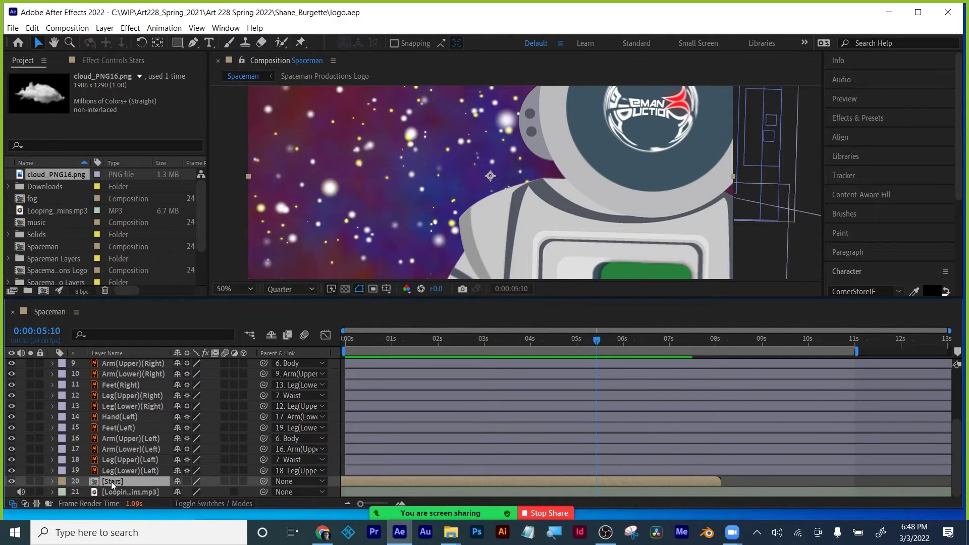
{"action": "double_click", "coordinate": [111, 482]}
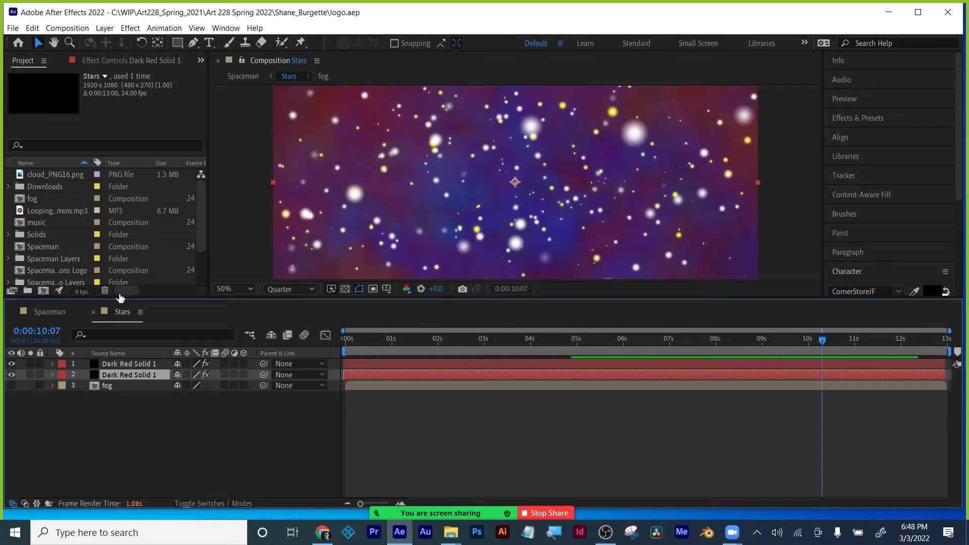
{"action": "left_click", "coordinate": [116, 61]}
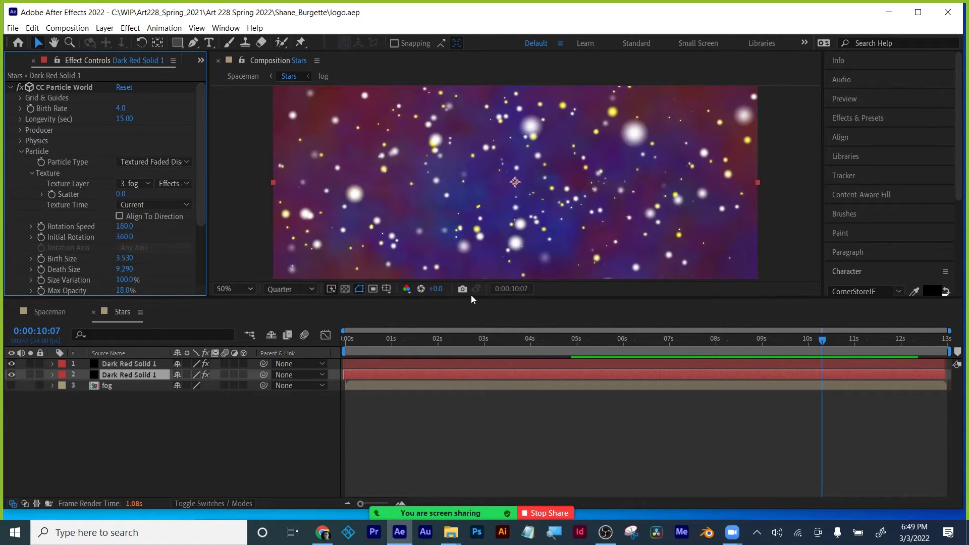
{"action": "left_click_drag", "start_coordinate": [472, 301], "coordinate": [479, 385]}
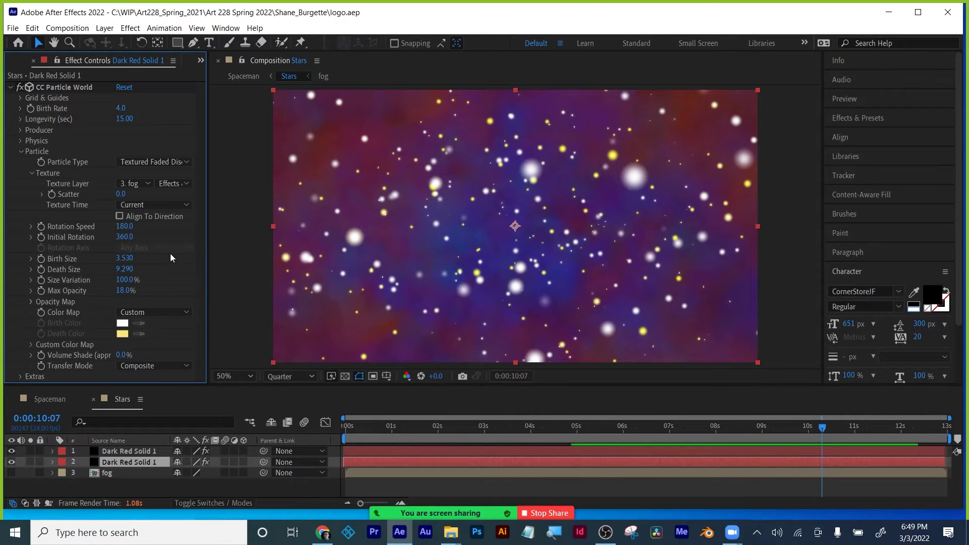
Step: Set both Rotation Speed and Initial Rotation to 0 in the lower Dark Red Solid 1 layer's CC Particle World effect
{"action": "left_click", "coordinate": [125, 226]}
{"action": "type", "text": "0"}
{"action": "key", "text": "Tab"}
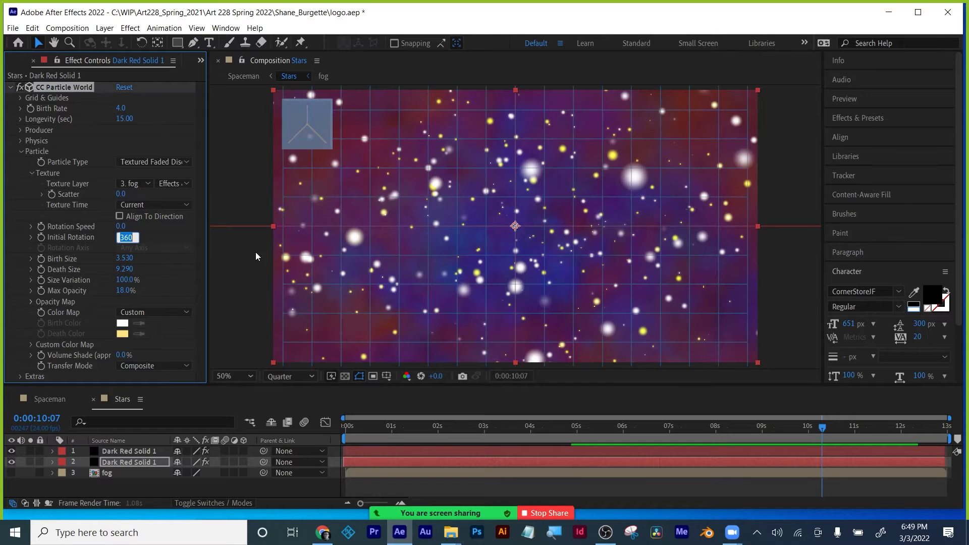
{"action": "type", "text": "0"}
{"action": "key", "text": "Return"}
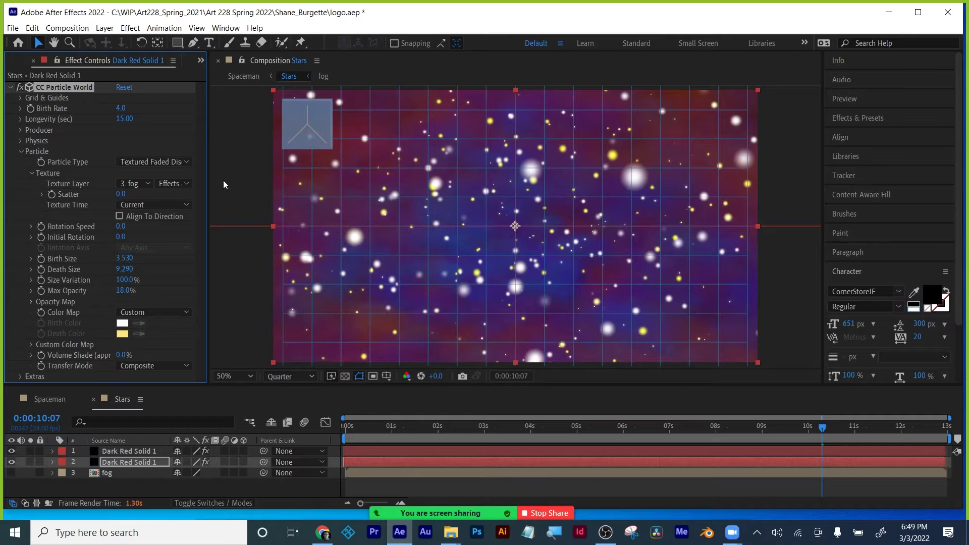
Step: Turn off CC Particle World's Position, Radius, Motion Path, Grid, Horizon and Axis Box guides on the lower solid layer
{"action": "left_click", "coordinate": [13, 90]}
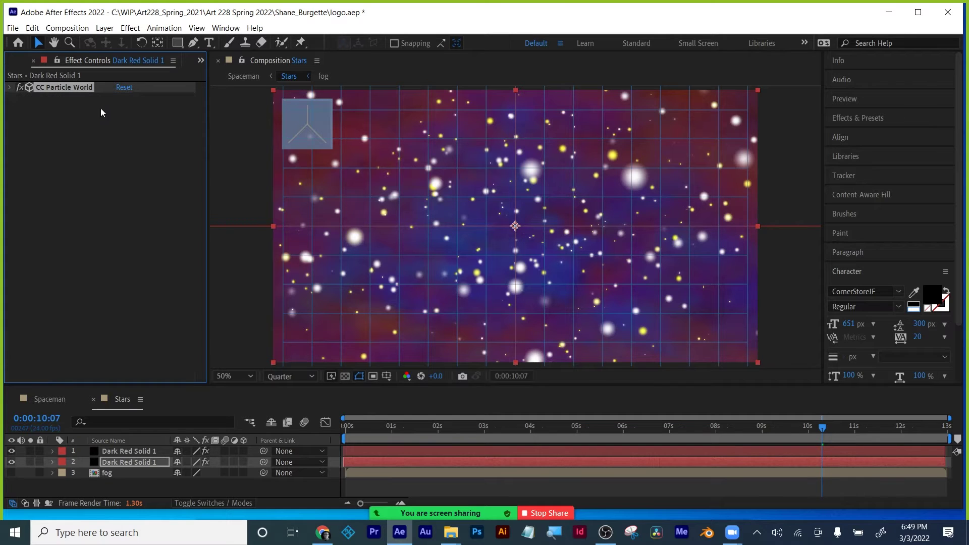
{"action": "left_click", "coordinate": [10, 88]}
{"action": "left_click", "coordinate": [21, 98]}
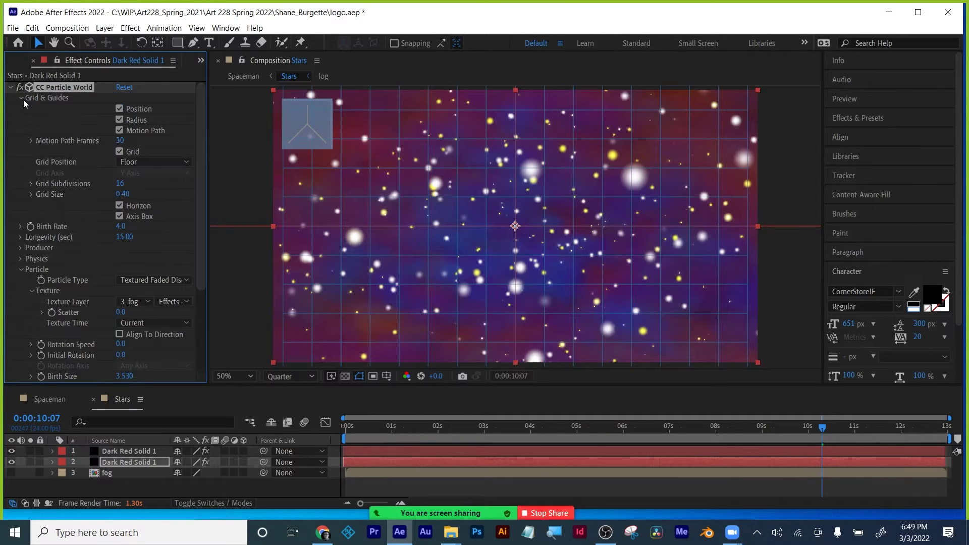
{"action": "left_click", "coordinate": [120, 130]}
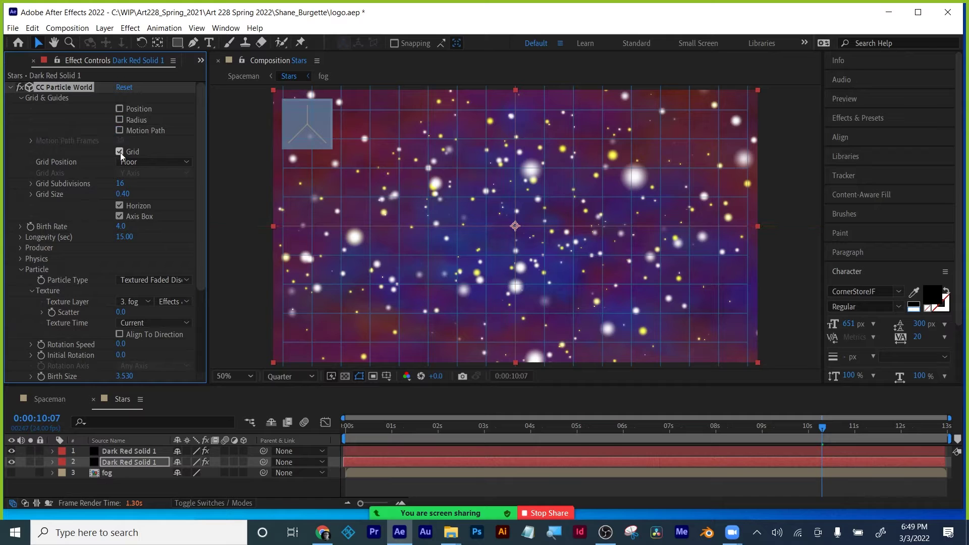
{"action": "left_click", "coordinate": [119, 151]}
{"action": "left_click", "coordinate": [119, 216]}
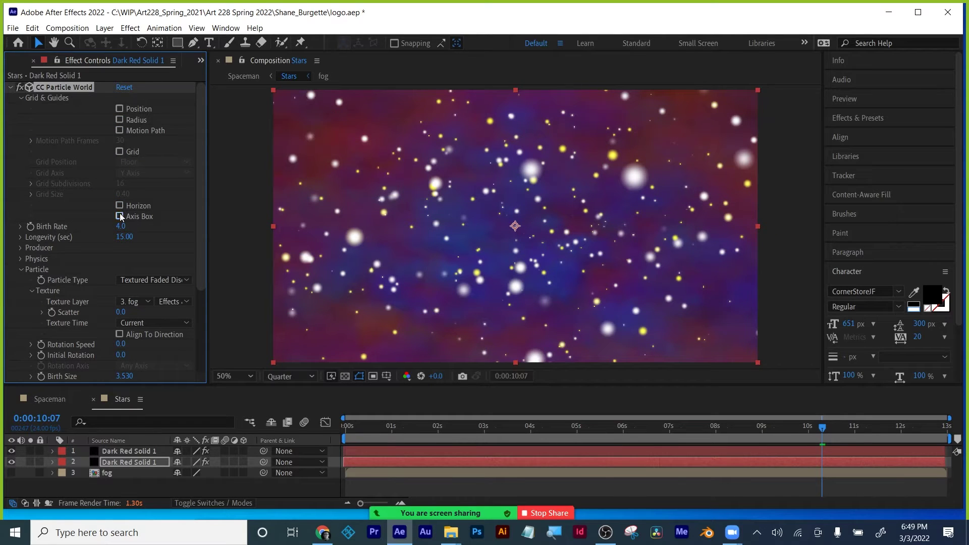
{"action": "left_click", "coordinate": [21, 97]}
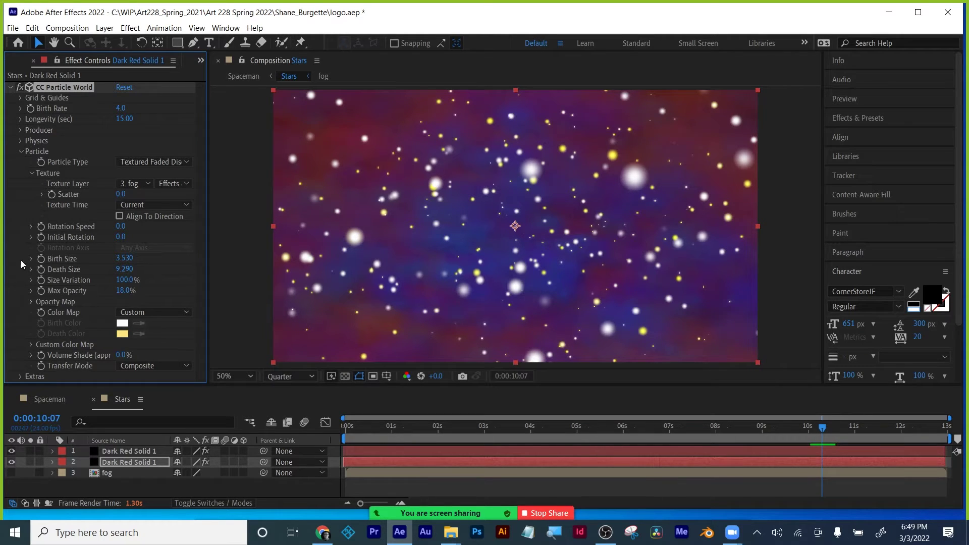
Step: Set the lower particle layer's Physics Resistance to 26.2 and preview about the first three seconds of Stars
{"action": "left_click", "coordinate": [20, 152]}
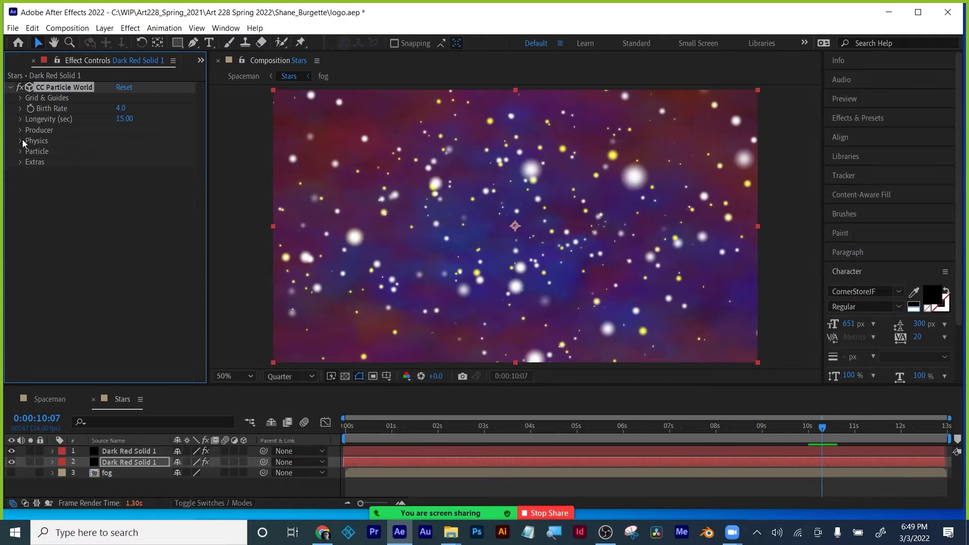
{"action": "left_click", "coordinate": [21, 141]}
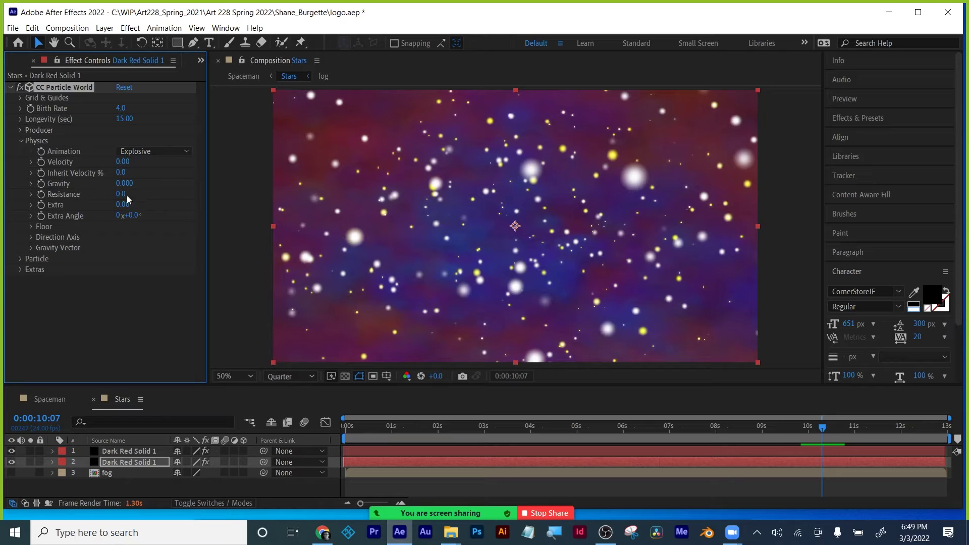
{"action": "left_click_drag", "start_coordinate": [124, 194], "coordinate": [274, 182]}
{"action": "left_click_drag", "start_coordinate": [950, 439], "coordinate": [480, 438]}
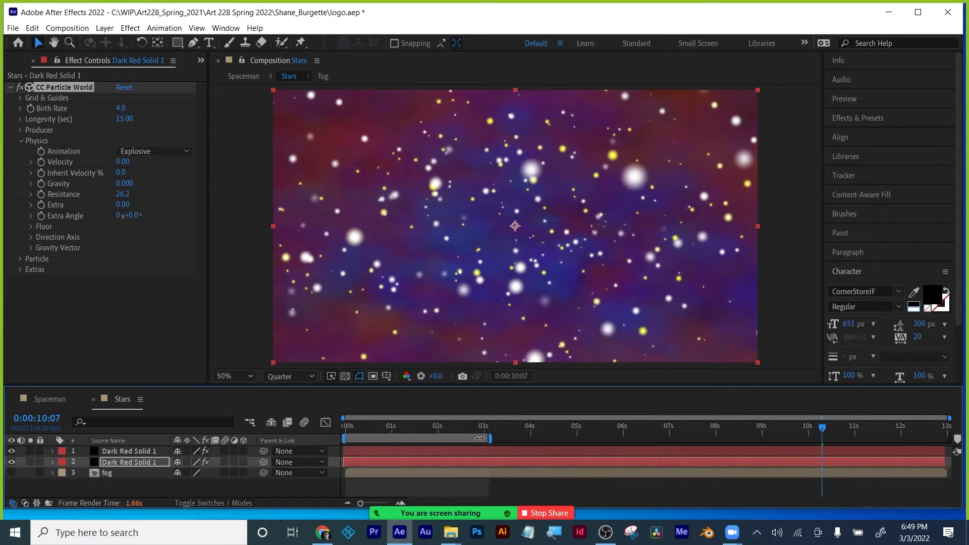
{"action": "key", "text": "space"}
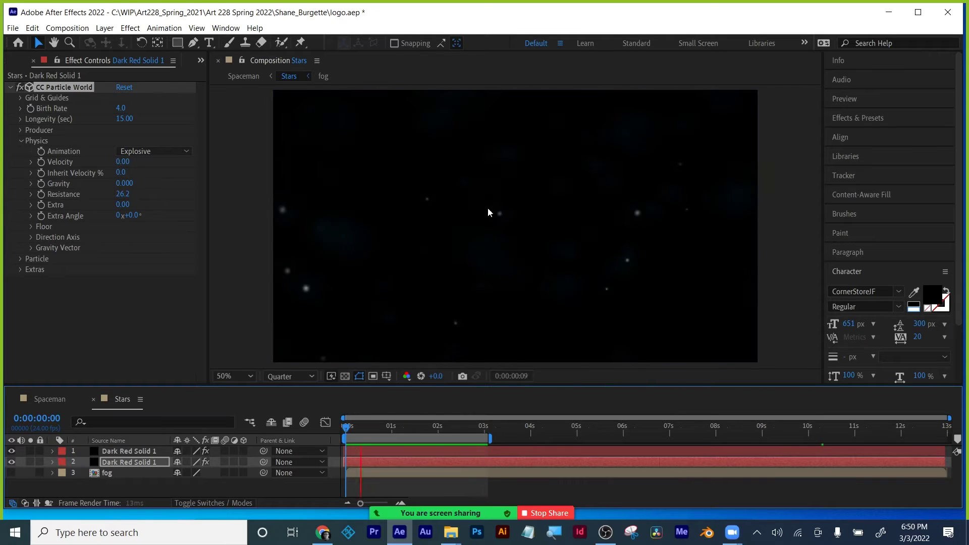
Step: Move the Stars work area to span about 3.75 to 7.3 seconds and preview that section of the fog and stars
{"action": "left_click_drag", "start_coordinate": [489, 438], "coordinate": [683, 438]}
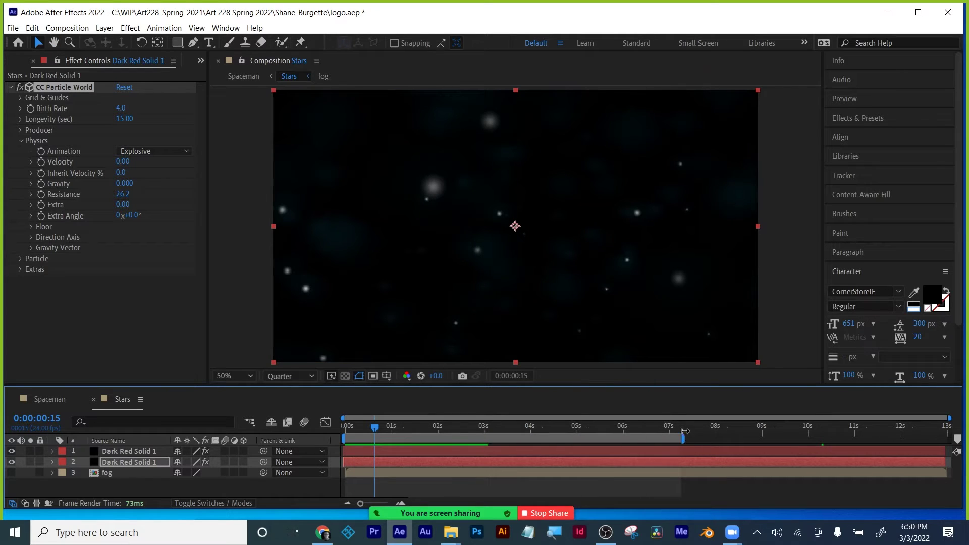
{"action": "left_click_drag", "start_coordinate": [341, 440], "coordinate": [520, 439]}
{"action": "left_click", "coordinate": [524, 427]}
{"action": "key", "text": "space"}
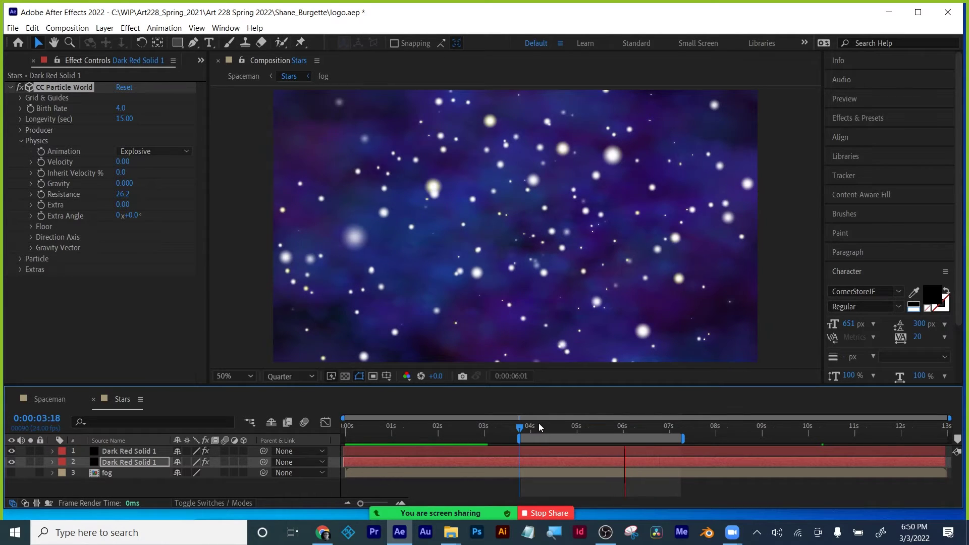
{"action": "key", "text": "space"}
{"action": "key", "text": "space"}
{"action": "left_click", "coordinate": [525, 427]}
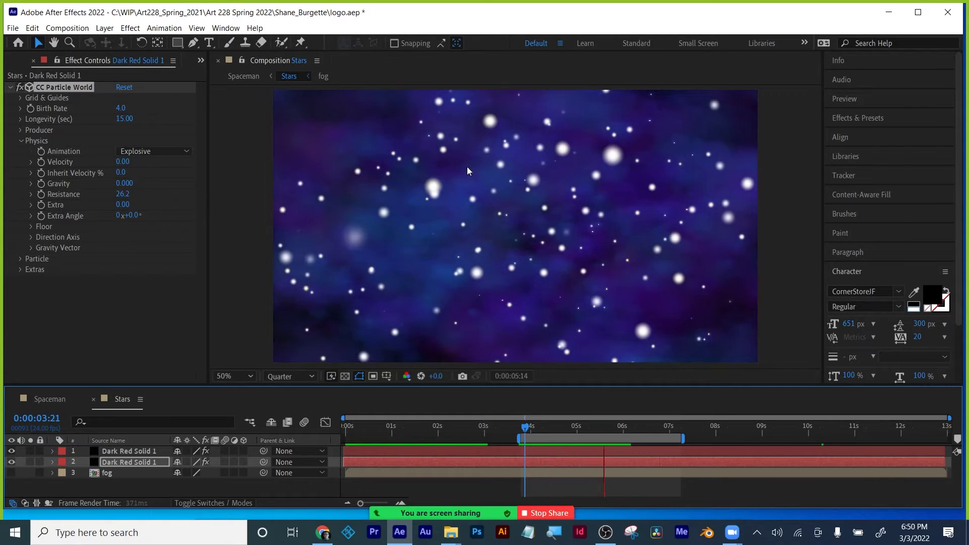
{"action": "key", "text": "space"}
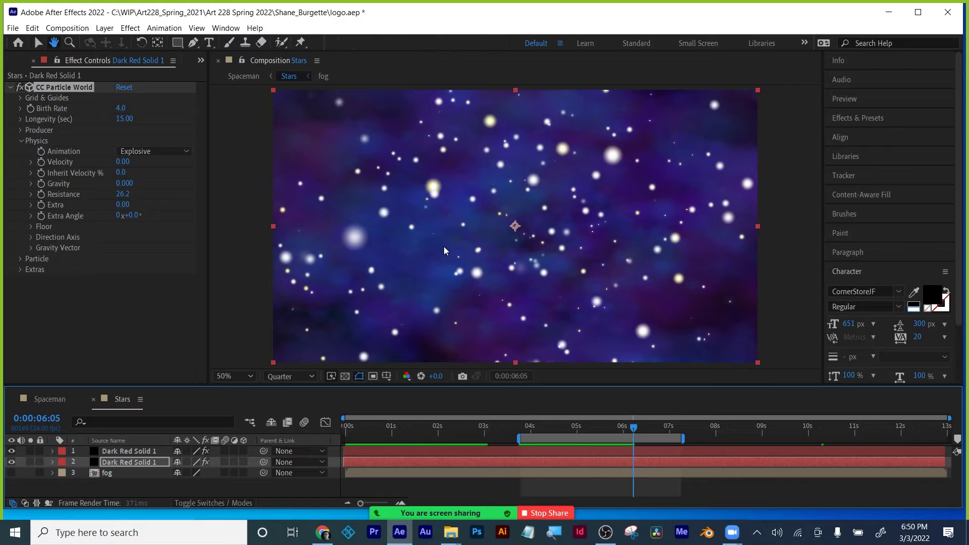
Step: Redraw the lower particle layer's Opacity Map as a flat line at maximum opacity across the whole particle life
{"action": "left_click", "coordinate": [27, 139]}
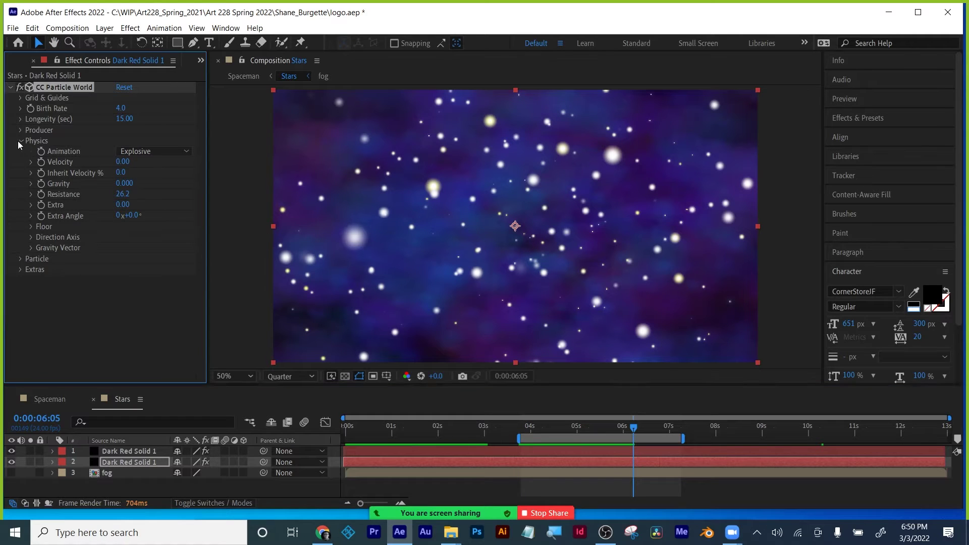
{"action": "left_click", "coordinate": [21, 130]}
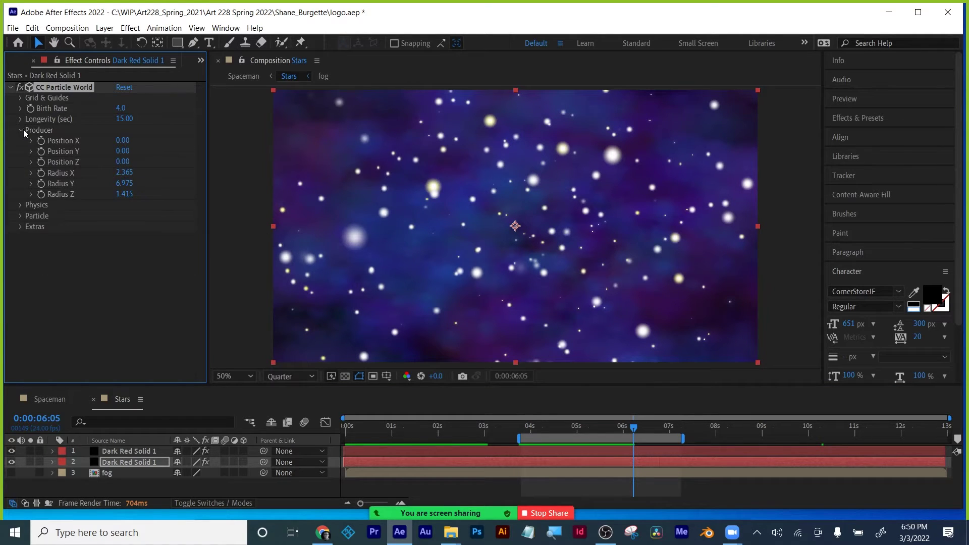
{"action": "left_click", "coordinate": [23, 131]}
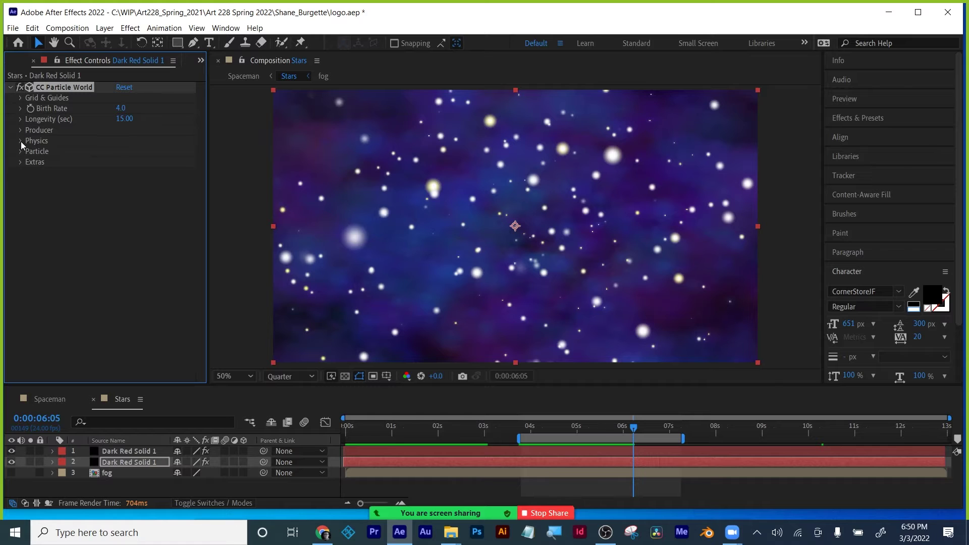
{"action": "left_click", "coordinate": [22, 150]}
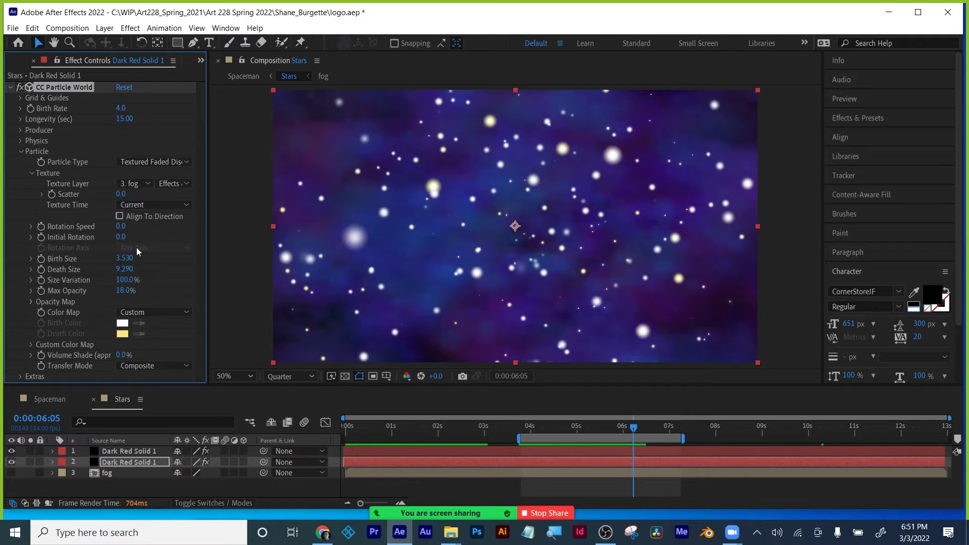
{"action": "left_click", "coordinate": [32, 301]}
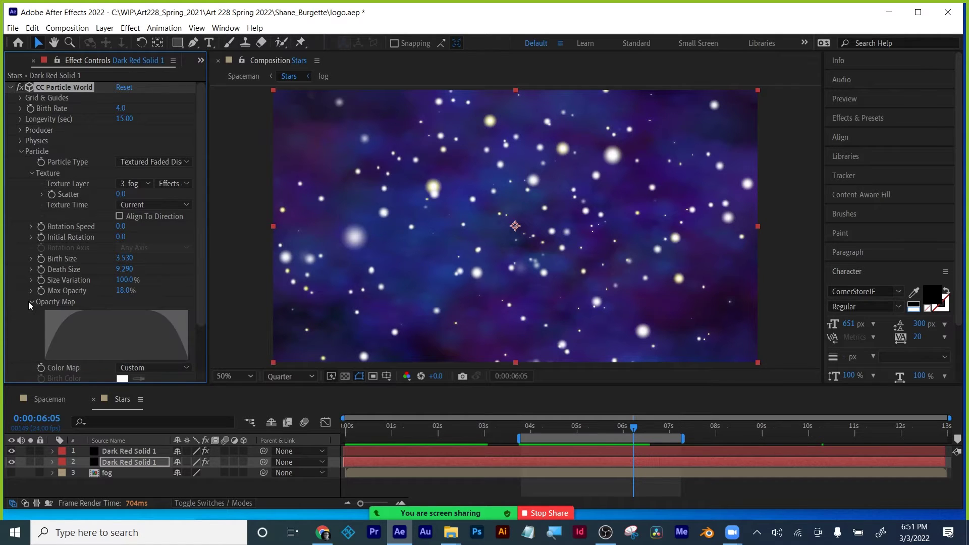
{"action": "mouse_move", "coordinate": [45, 319]}
{"action": "left_mouse_down"}
{"action": "mouse_move", "coordinate": [117, 298]}
{"action": "mouse_move", "coordinate": [280, 303]}
{"action": "left_mouse_up"}
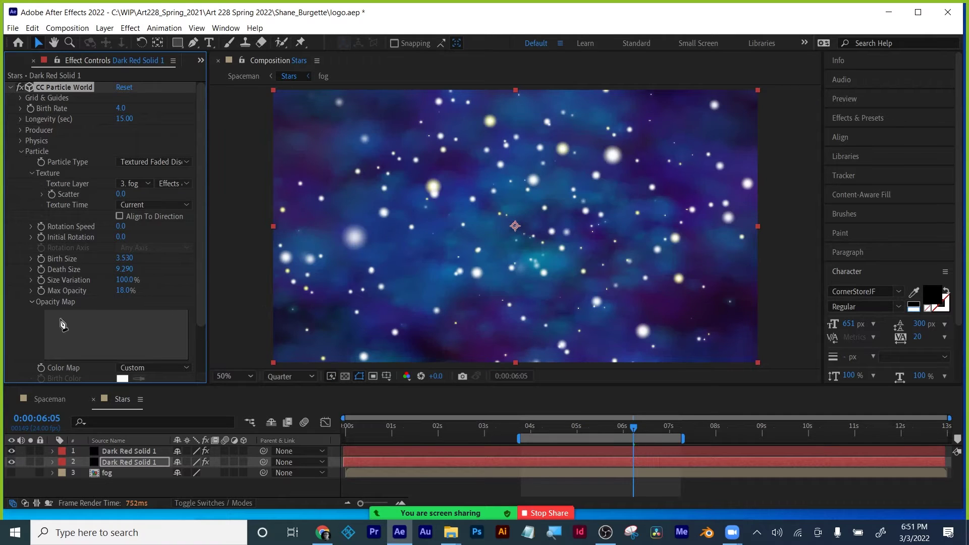
{"action": "left_click", "coordinate": [31, 302]}
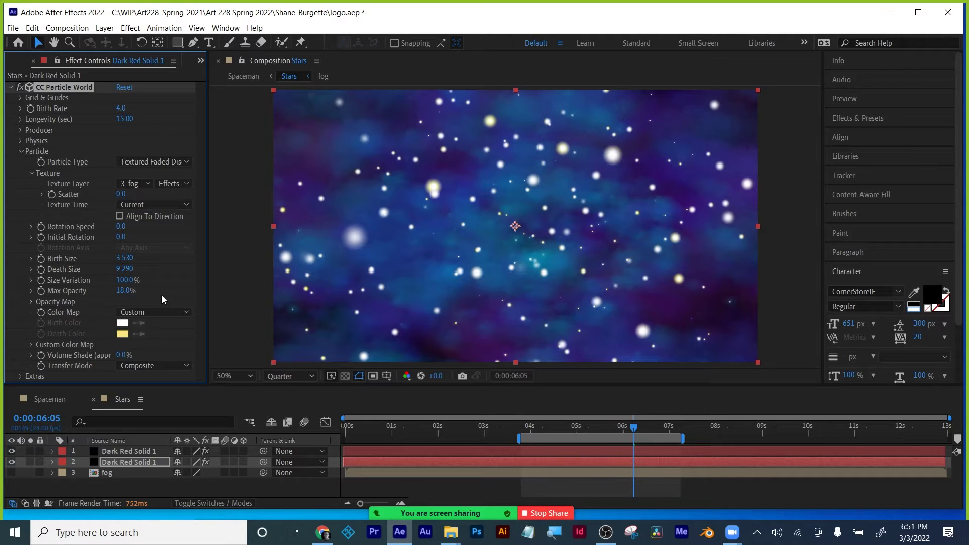
{"action": "left_click", "coordinate": [20, 152]}
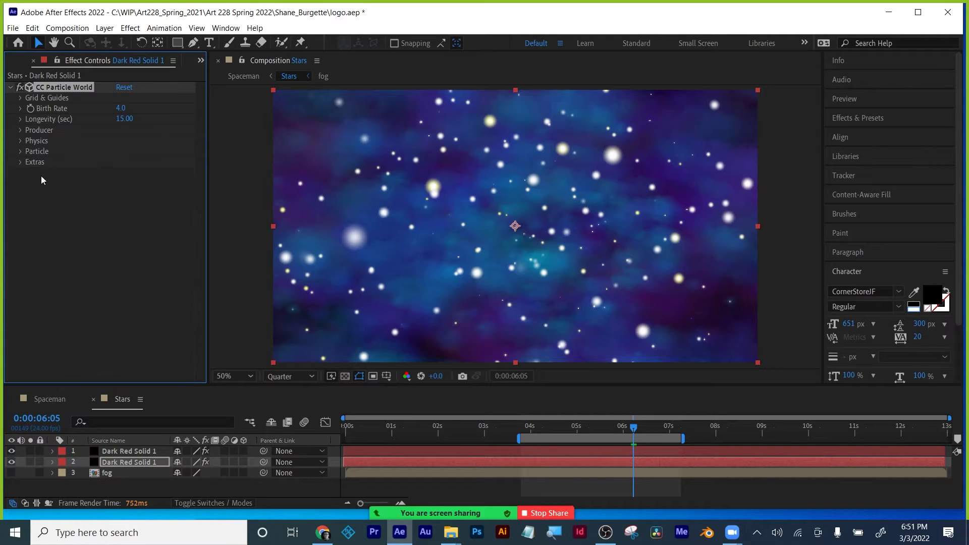
{"action": "left_click", "coordinate": [21, 141]}
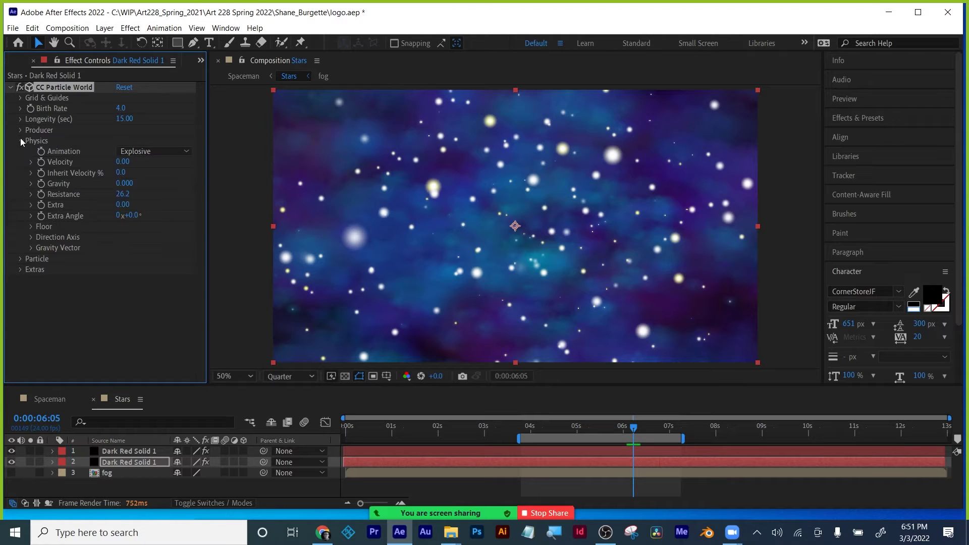
{"action": "left_click_drag", "start_coordinate": [125, 197], "coordinate": [126, 196]}
Step: Set the upper star layer's Producer Radius X to 5.465, Radius Y to 4.875 and Radius Z to 2.185
{"action": "left_click", "coordinate": [125, 451]}
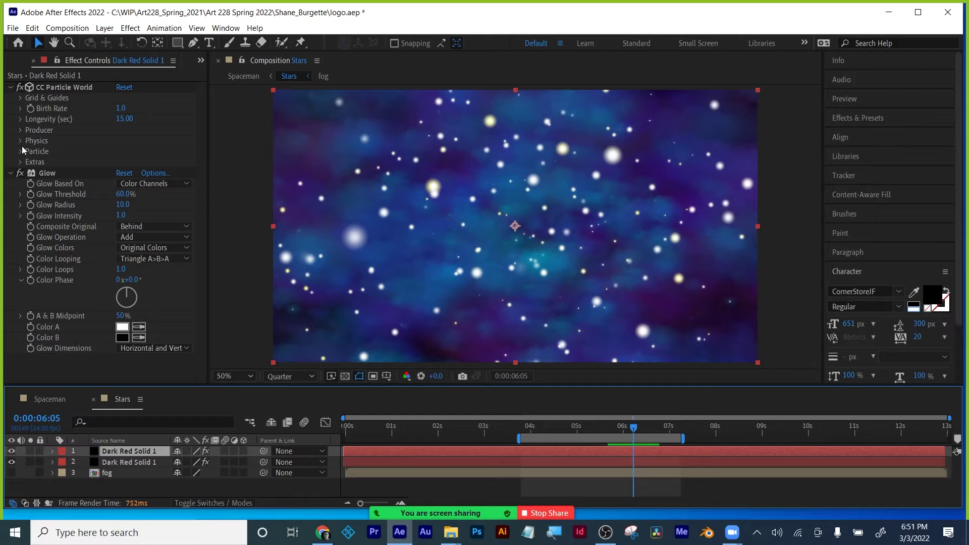
{"action": "left_click", "coordinate": [20, 132]}
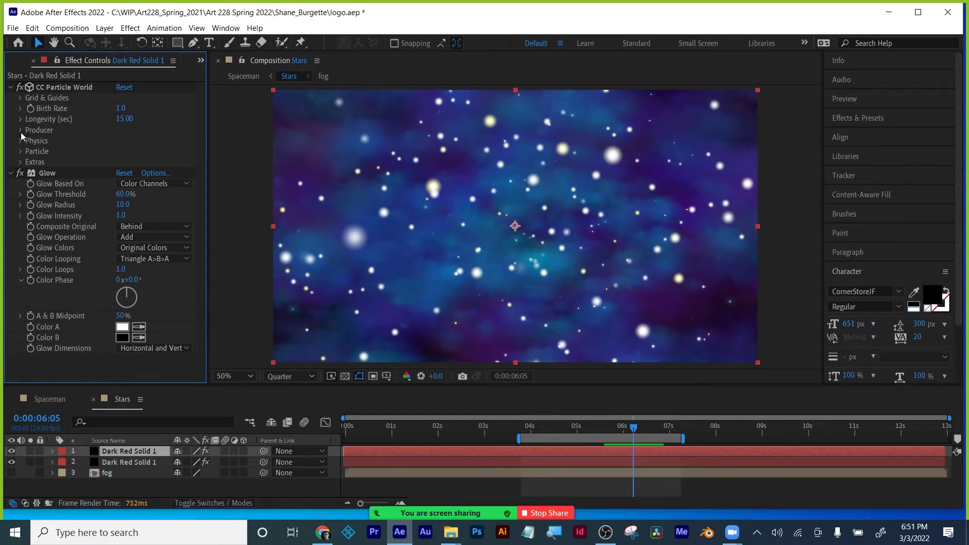
{"action": "left_click_drag", "start_coordinate": [124, 172], "coordinate": [298, 169]}
{"action": "left_click_drag", "start_coordinate": [122, 185], "coordinate": [51, 198]}
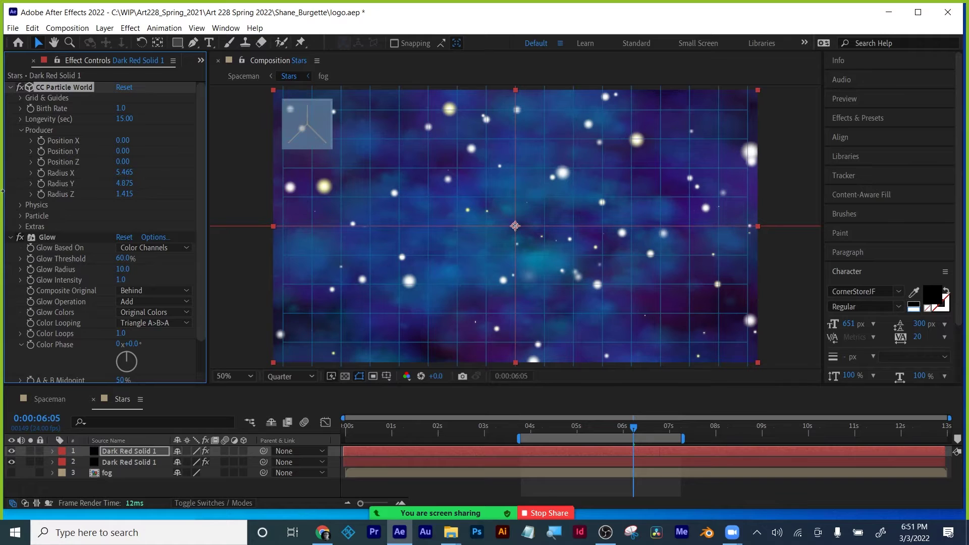
{"action": "left_click_drag", "start_coordinate": [144, 192], "coordinate": [176, 193]}
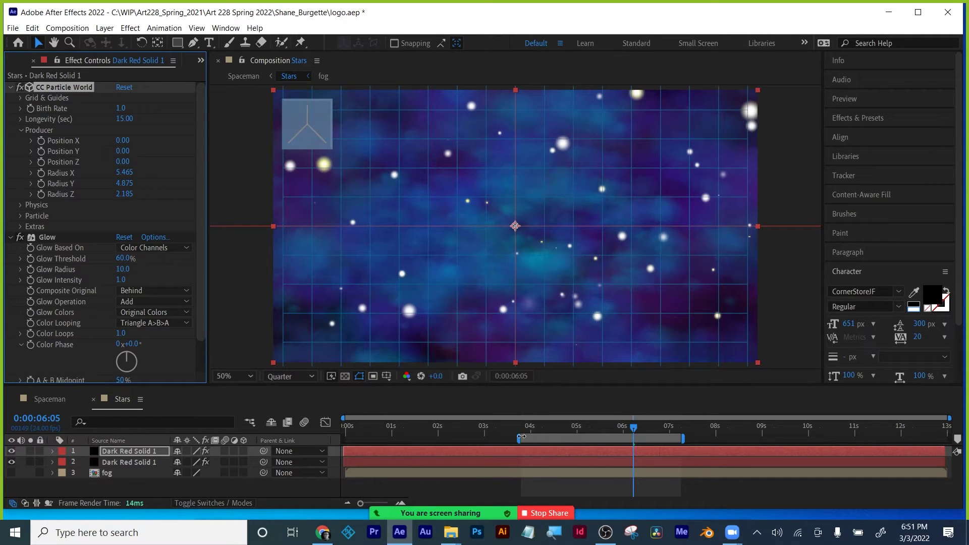
Step: Extend the Stars work area back to the composition's start and check the first frame of the Spaceman composition
{"action": "left_click_drag", "start_coordinate": [519, 439], "coordinate": [345, 438]}
{"action": "left_click", "coordinate": [360, 425]}
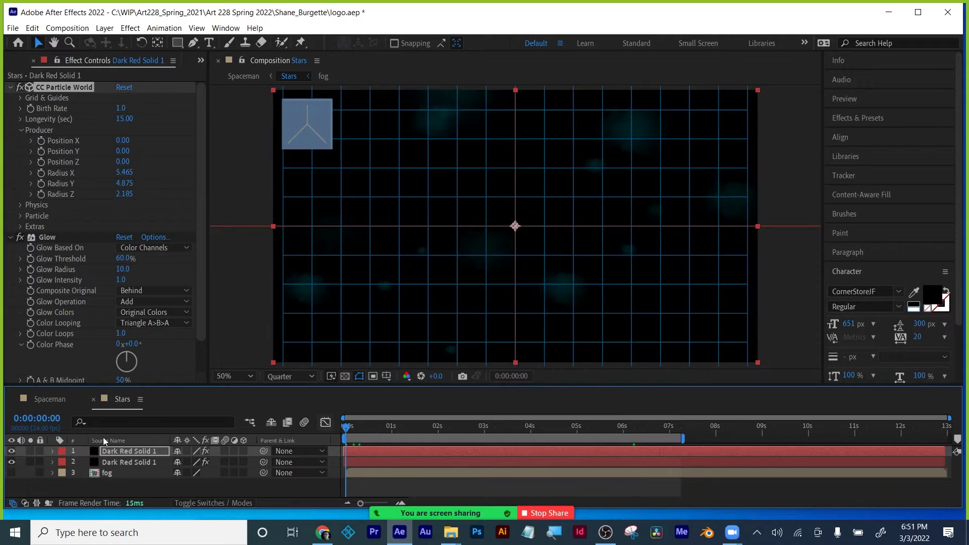
{"action": "left_click", "coordinate": [49, 399]}
{"action": "mouse_move", "coordinate": [351, 422]}
{"action": "left_mouse_down"}
{"action": "mouse_move", "coordinate": [332, 428]}
{"action": "mouse_move", "coordinate": [416, 425]}
{"action": "mouse_move", "coordinate": [346, 428]}
{"action": "left_mouse_up"}
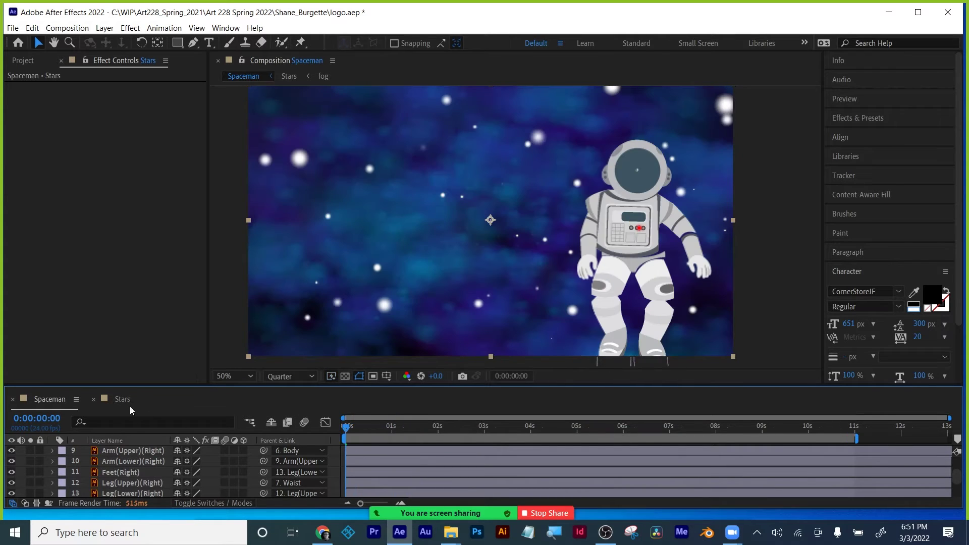
Step: Slide both solid particle layers in Stars about 5 seconds earlier and extend their ends to the composition's end at 13 seconds
{"action": "left_click", "coordinate": [125, 400]}
{"action": "left_click", "coordinate": [391, 451]}
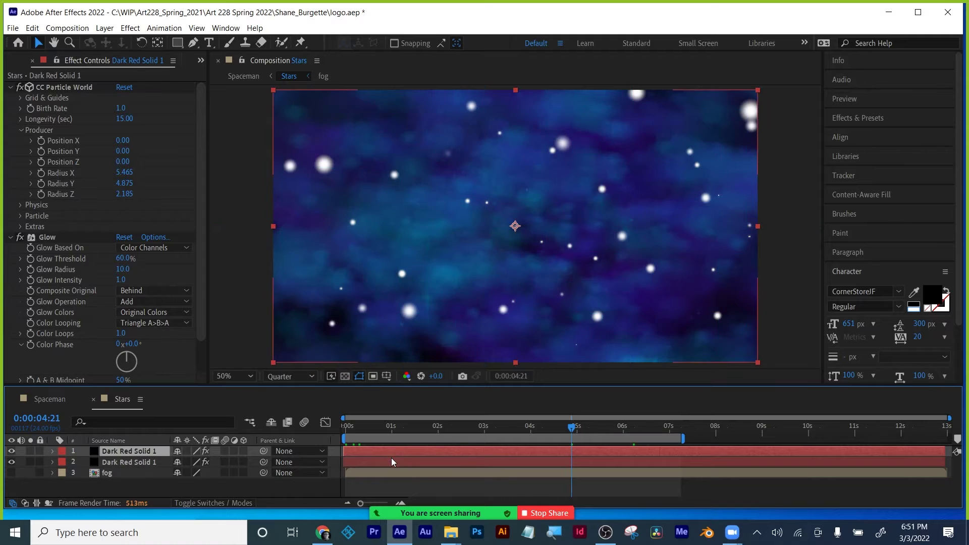
{"action": "left_click", "coordinate": [392, 459], "text": "shift"}
{"action": "left_click_drag", "start_coordinate": [752, 461], "coordinate": [516, 462]}
{"action": "key", "text": "Home"}
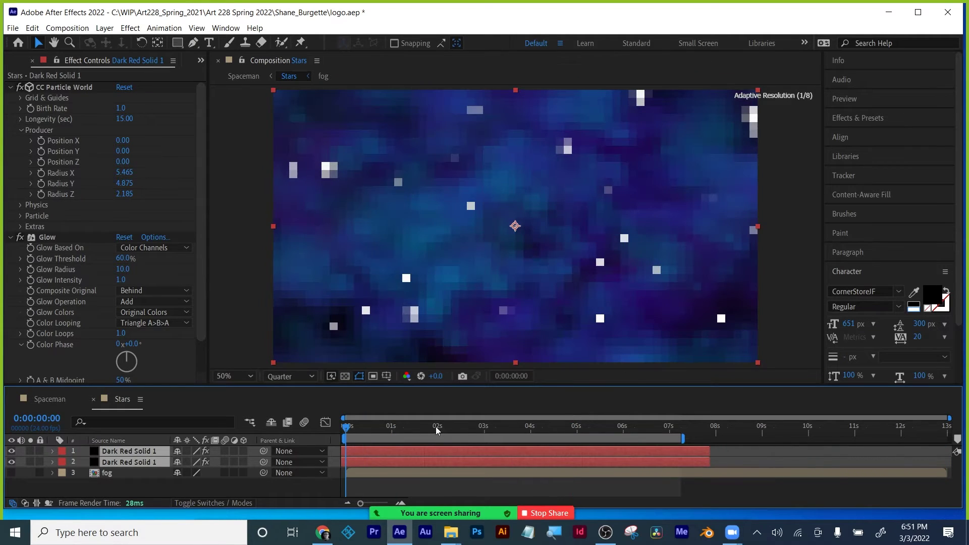
{"action": "left_click_drag", "start_coordinate": [710, 450], "coordinate": [952, 449]}
Step: Scrub the Spaceman composition from its start to about 8:10 to review the background behind the spaceman and logo
{"action": "left_click", "coordinate": [47, 402]}
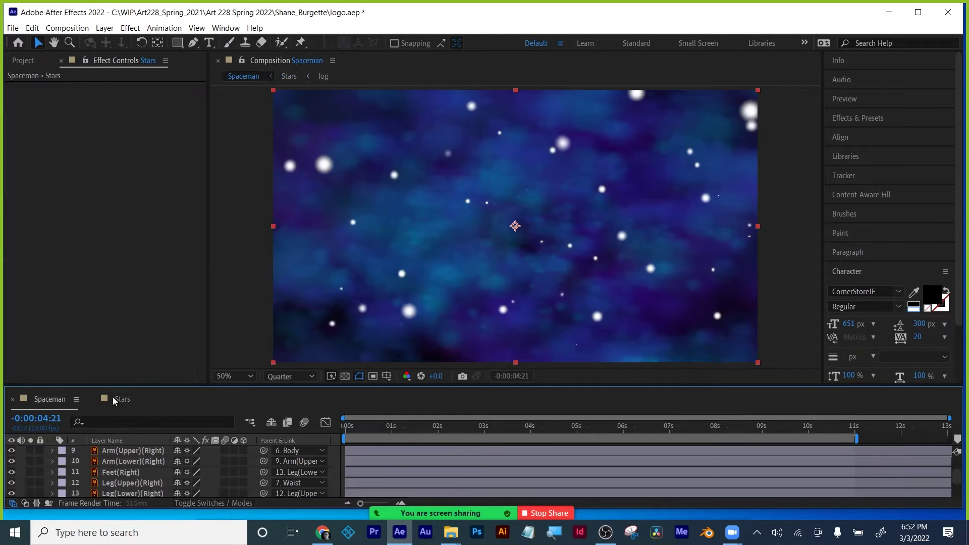
{"action": "left_click_drag", "start_coordinate": [347, 425], "coordinate": [739, 431]}
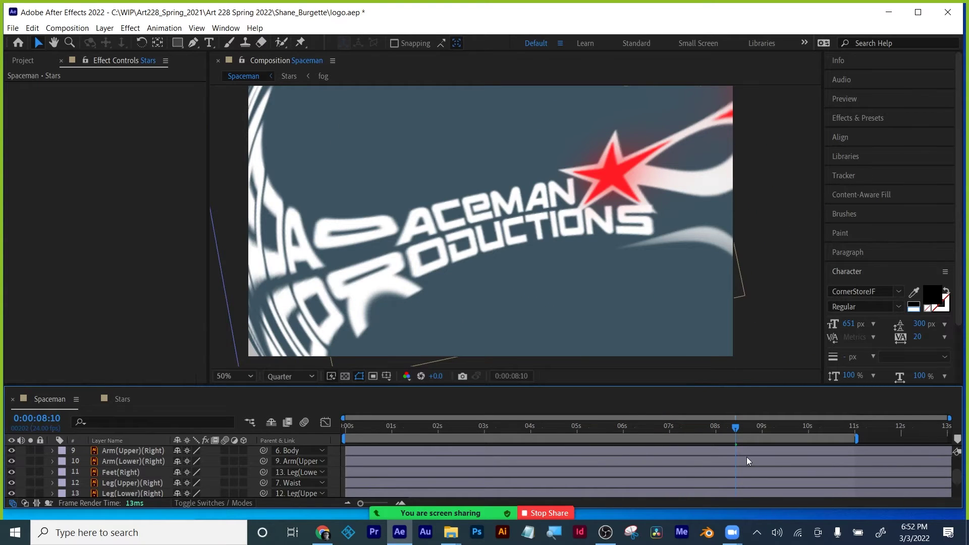
Step: Extend the end of the Stars work area to 13 seconds and check the new background at the start of Spaceman
{"action": "left_click", "coordinate": [121, 399]}
{"action": "left_click_drag", "start_coordinate": [383, 430], "coordinate": [347, 433]}
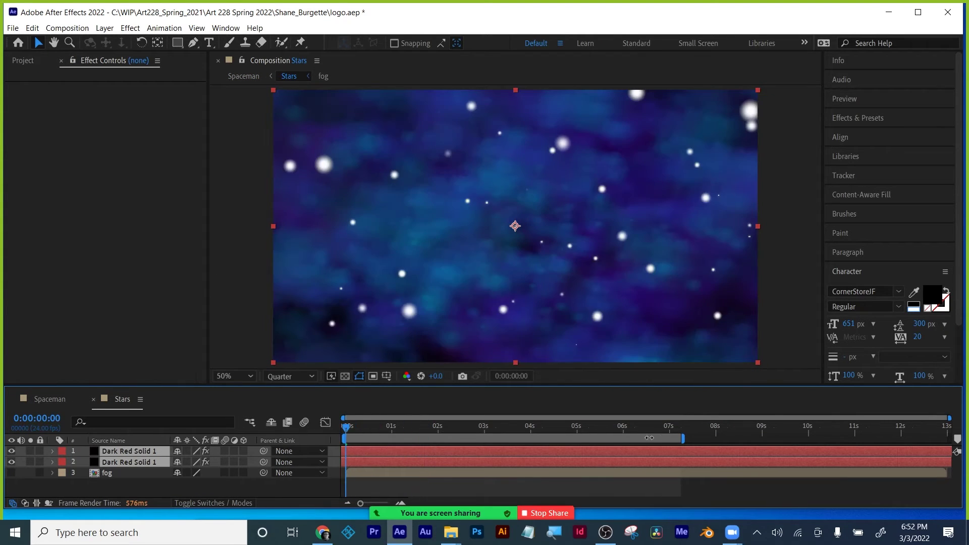
{"action": "left_click_drag", "start_coordinate": [649, 430], "coordinate": [951, 437]}
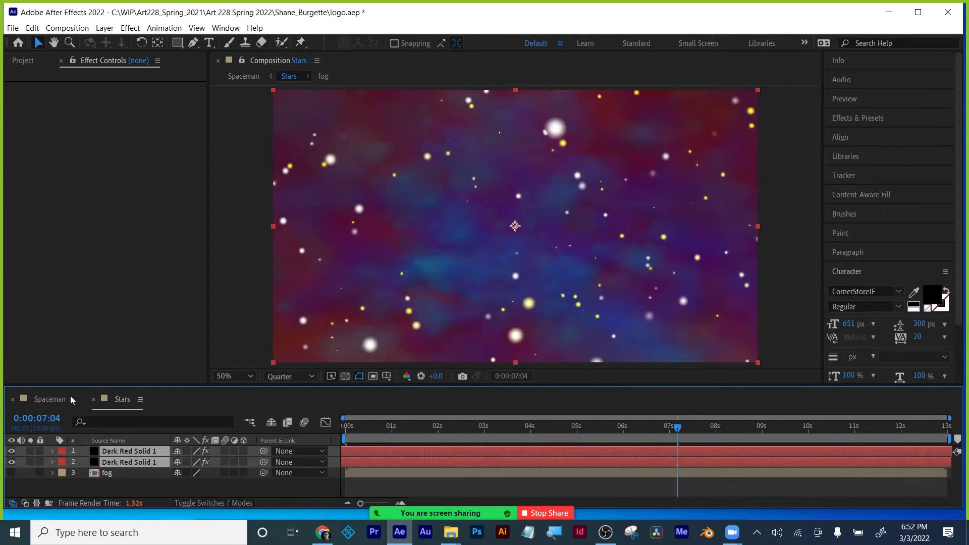
{"action": "left_click", "coordinate": [49, 398]}
{"action": "left_click_drag", "start_coordinate": [380, 426], "coordinate": [338, 429]}
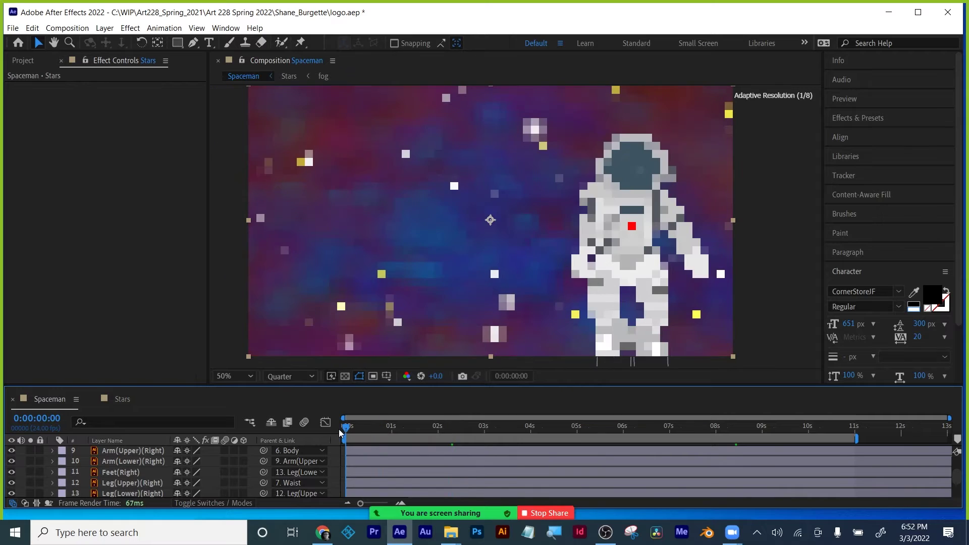
Step: Set the upper star layer's CC Particle World Birth Rate to 0.5 in the Stars composition
{"action": "left_click", "coordinate": [123, 399]}
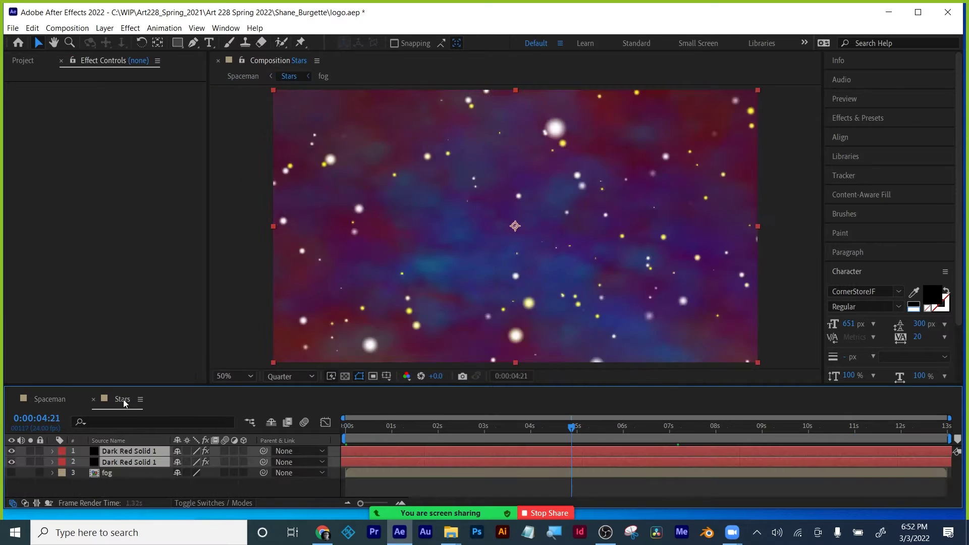
{"action": "left_click", "coordinate": [120, 455]}
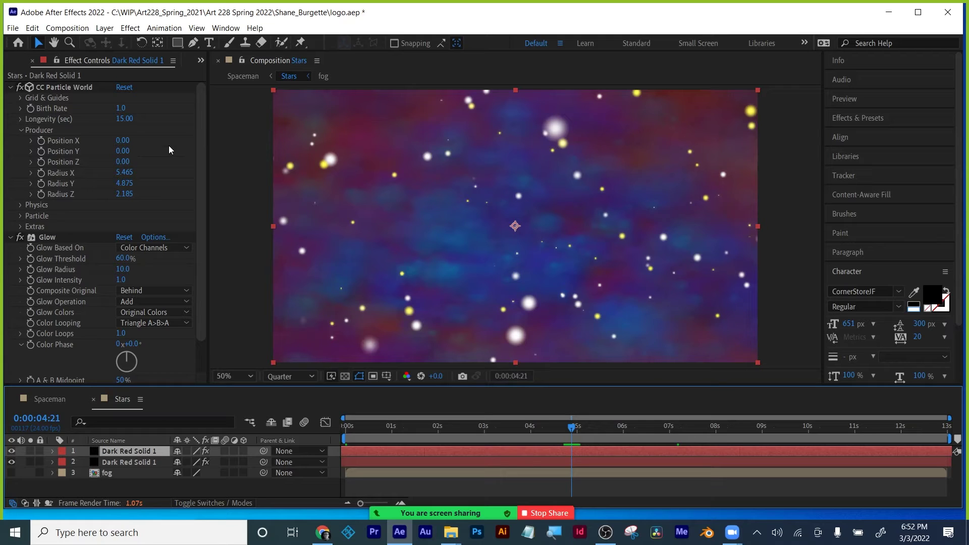
{"action": "left_click", "coordinate": [121, 108]}
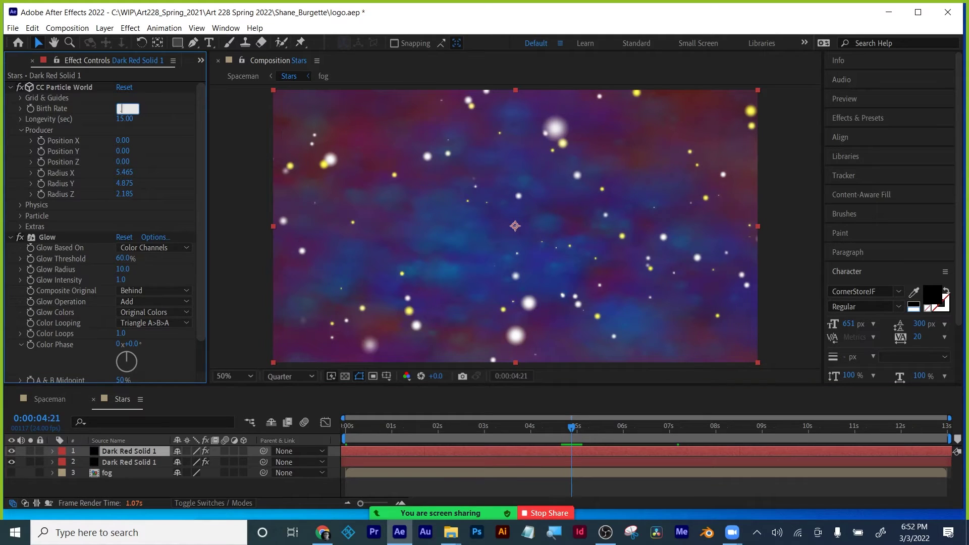
{"action": "type", "text": ".5"}
{"action": "key", "text": "Return"}
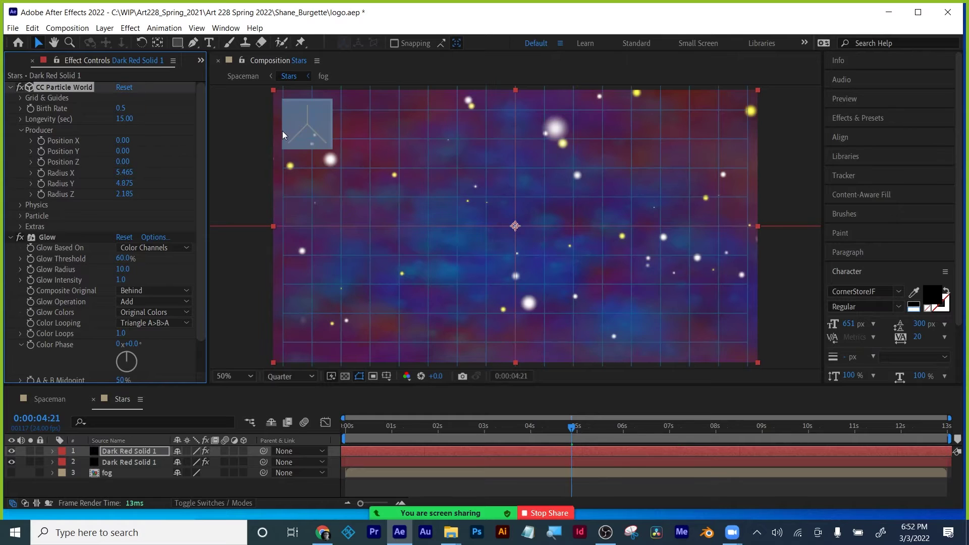
Step: Deselect the layers and scrub through Stars up to about 11:10 to review the star density over the fog
{"action": "left_click", "coordinate": [527, 480]}
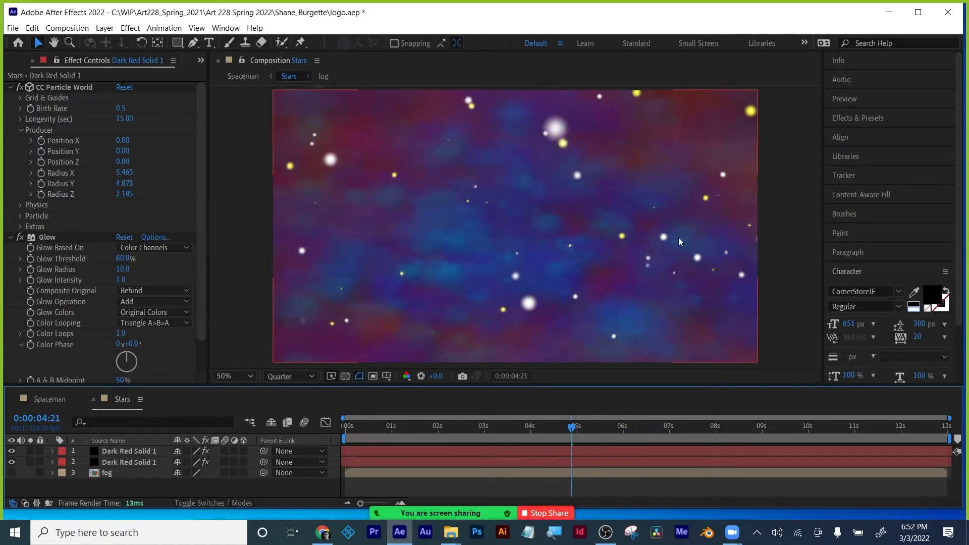
{"action": "left_click_drag", "start_coordinate": [374, 425], "coordinate": [874, 421]}
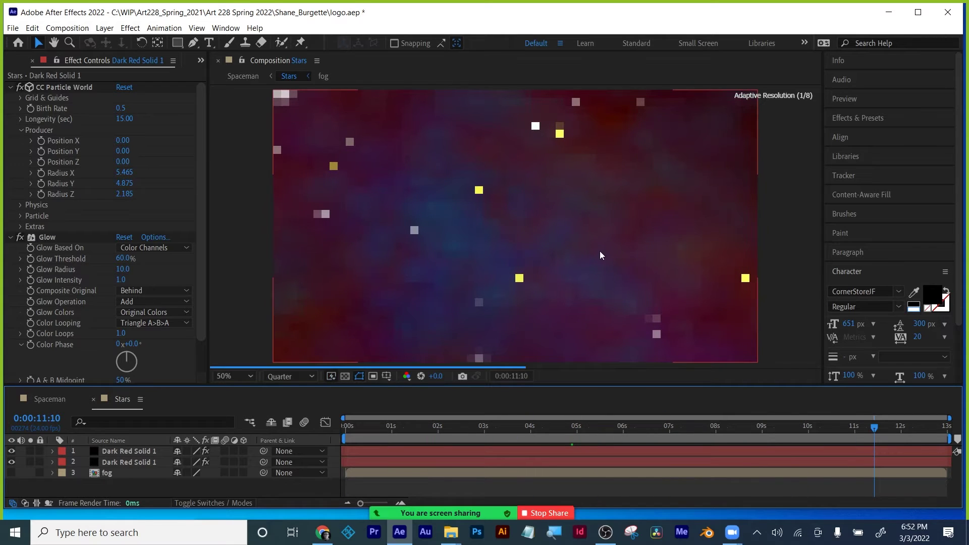
{"action": "left_click_drag", "start_coordinate": [404, 423], "coordinate": [699, 420]}
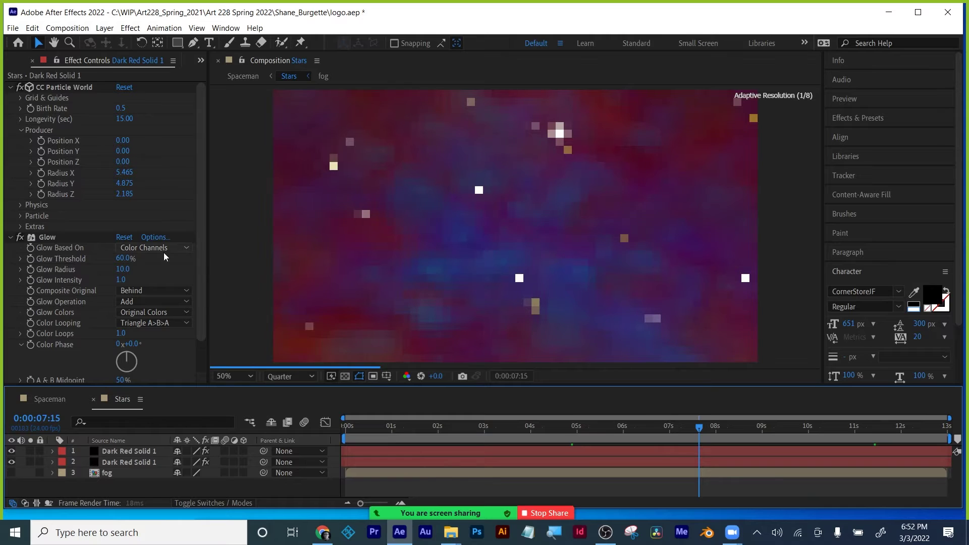
Step: Try a Birth Rate of 2 on the lower fog particle layer, preview it in Stars, and undo the change
{"action": "left_click", "coordinate": [126, 460]}
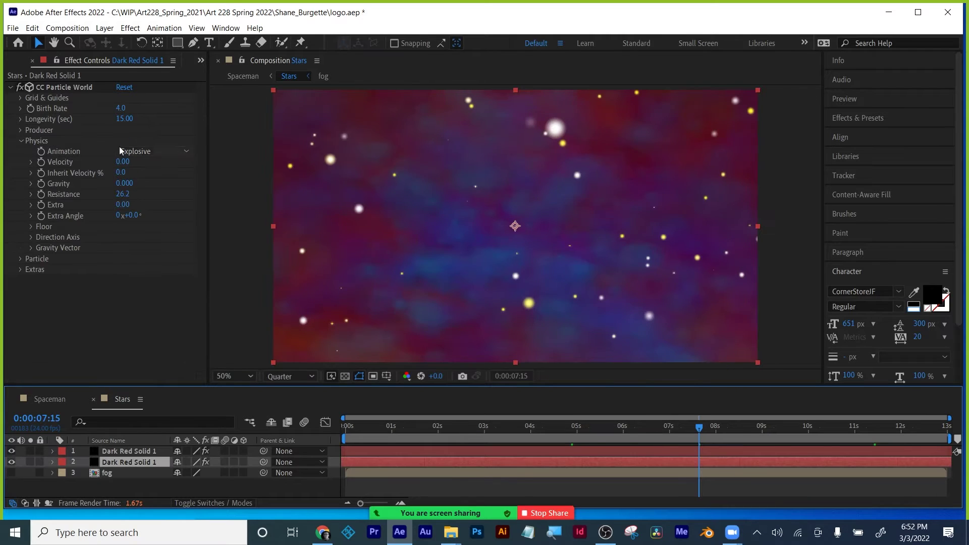
{"action": "left_click", "coordinate": [121, 108]}
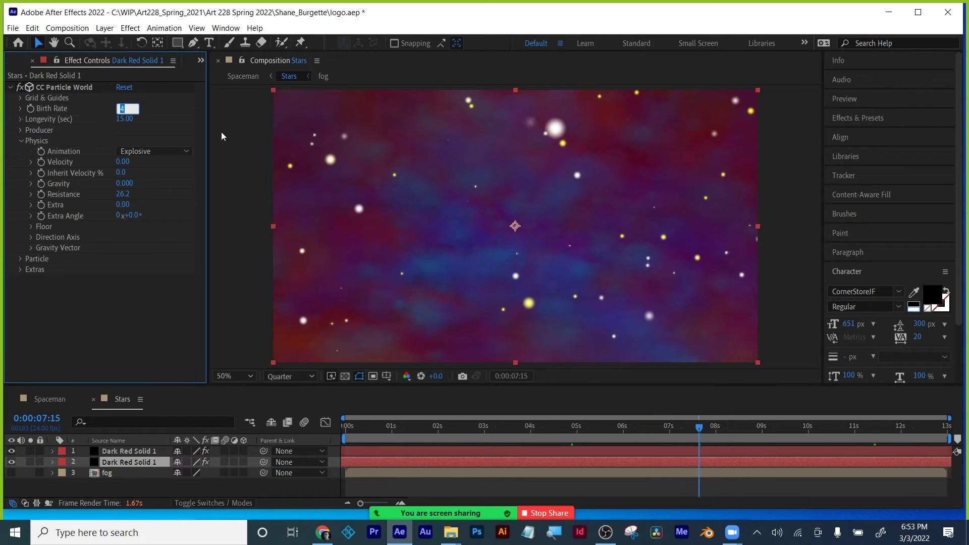
{"action": "type", "text": "2"}
{"action": "key", "text": "Return"}
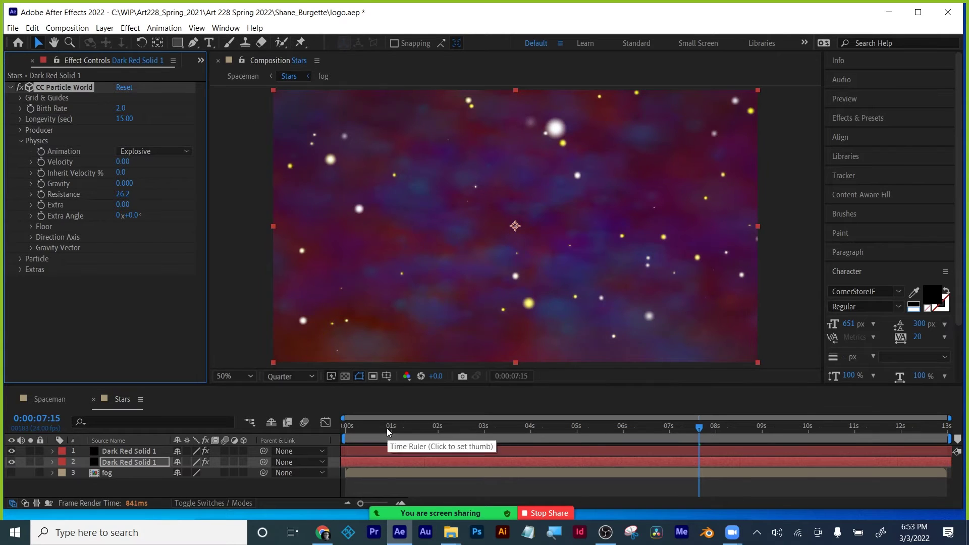
{"action": "left_click_drag", "start_coordinate": [347, 428], "coordinate": [644, 421]}
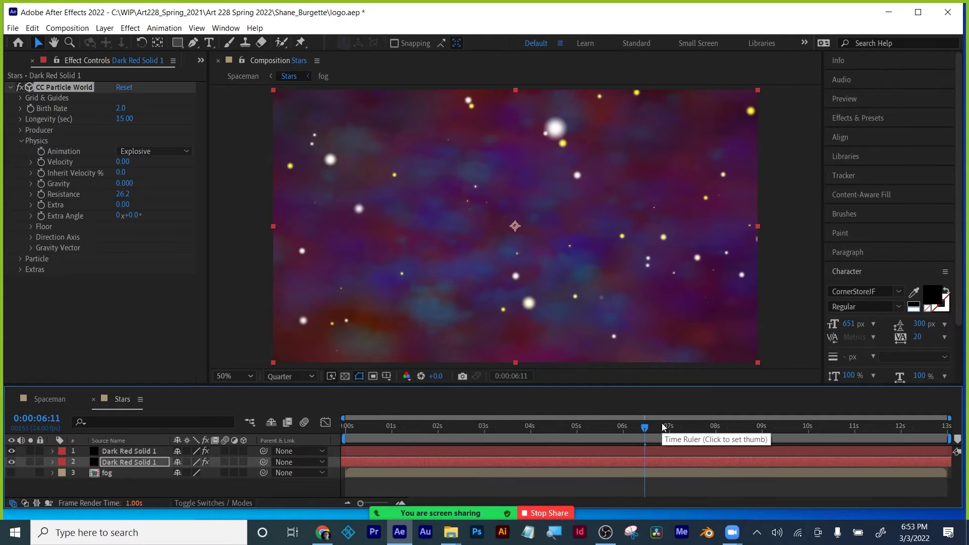
{"action": "key", "text": "space"}
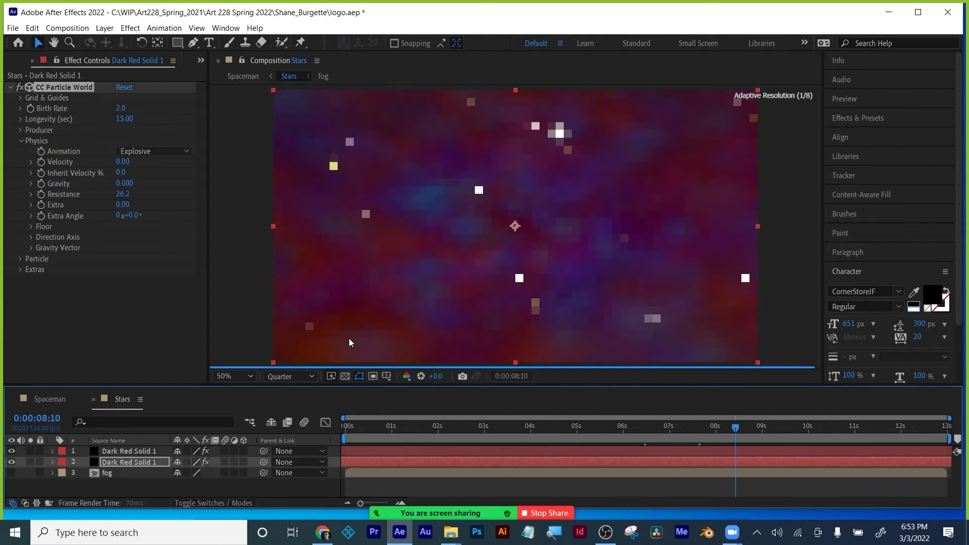
{"action": "key", "text": "ctrl+z"}
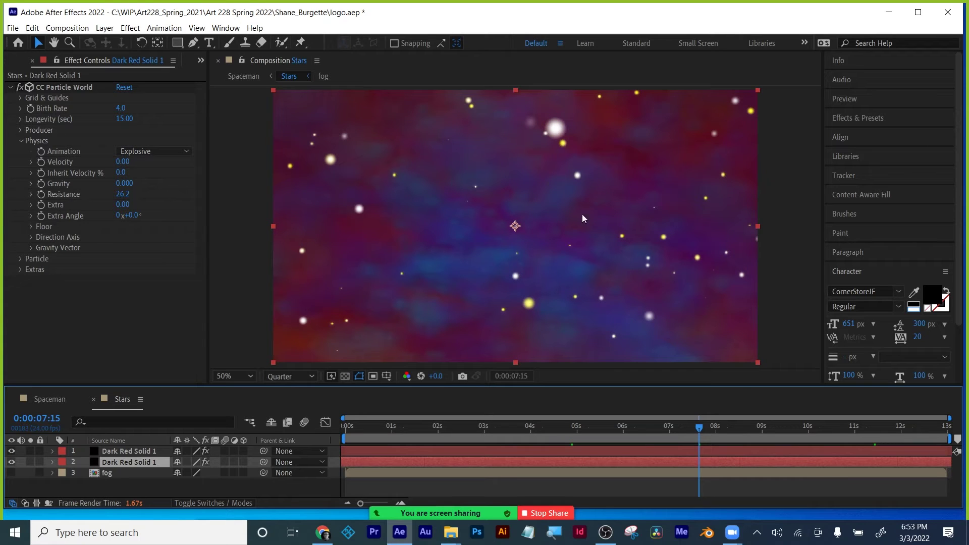
{"action": "left_click", "coordinate": [429, 490]}
Step: Scrub the Spaceman composition between about 2:18 and 8:07 to review the spaceman and logo against the updated star background
{"action": "left_click", "coordinate": [53, 400]}
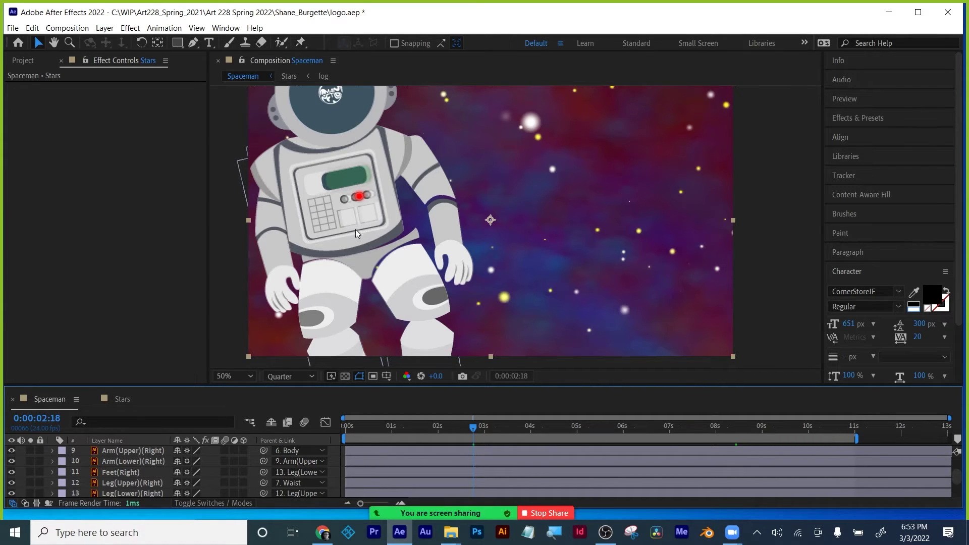
{"action": "left_click_drag", "start_coordinate": [449, 422], "coordinate": [727, 430]}
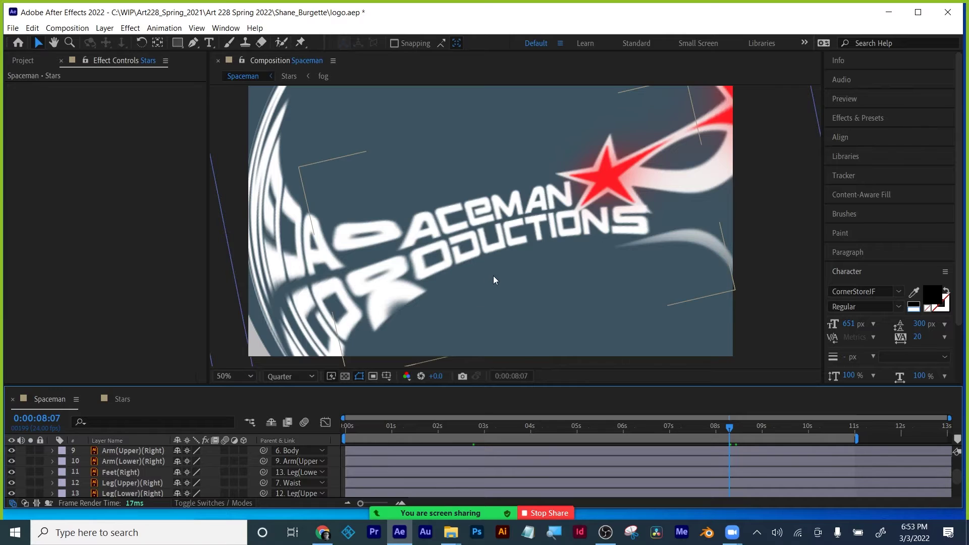
{"action": "key", "text": "comma"}
{"action": "key", "text": "period"}
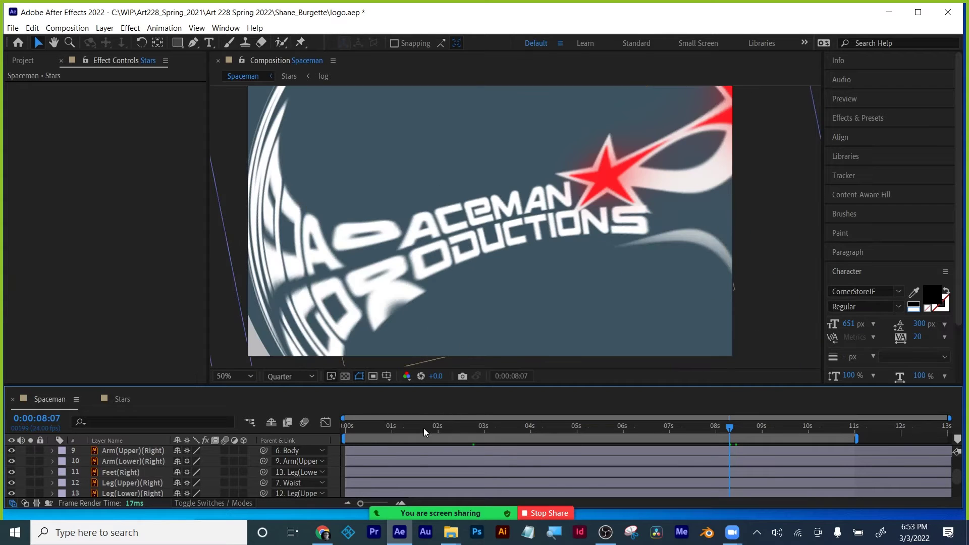
{"action": "left_click_drag", "start_coordinate": [423, 429], "coordinate": [592, 434]}
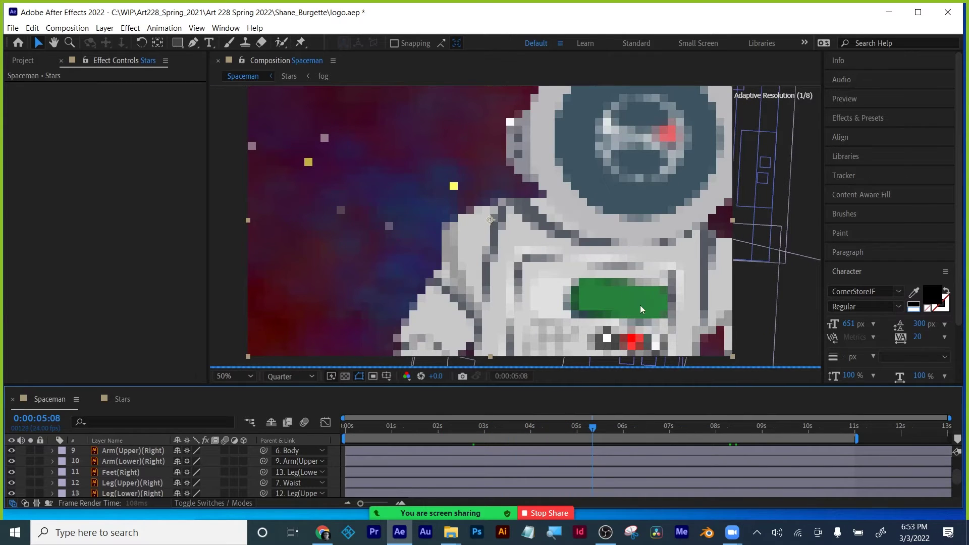
Step: Return Spaceman to its first frame and enlarge the timeline area to show all of the composition's layers
{"action": "left_click", "coordinate": [17, 62]}
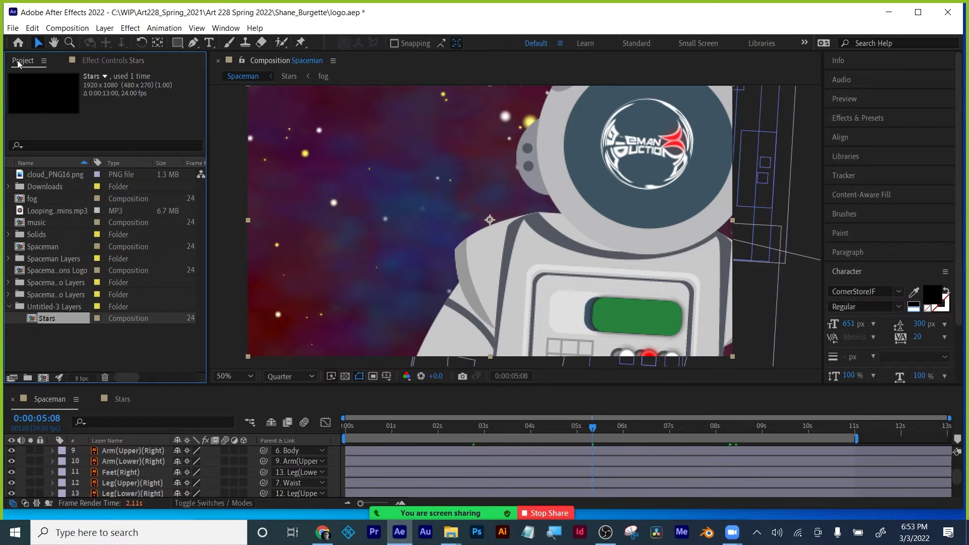
{"action": "left_click", "coordinate": [13, 29]}
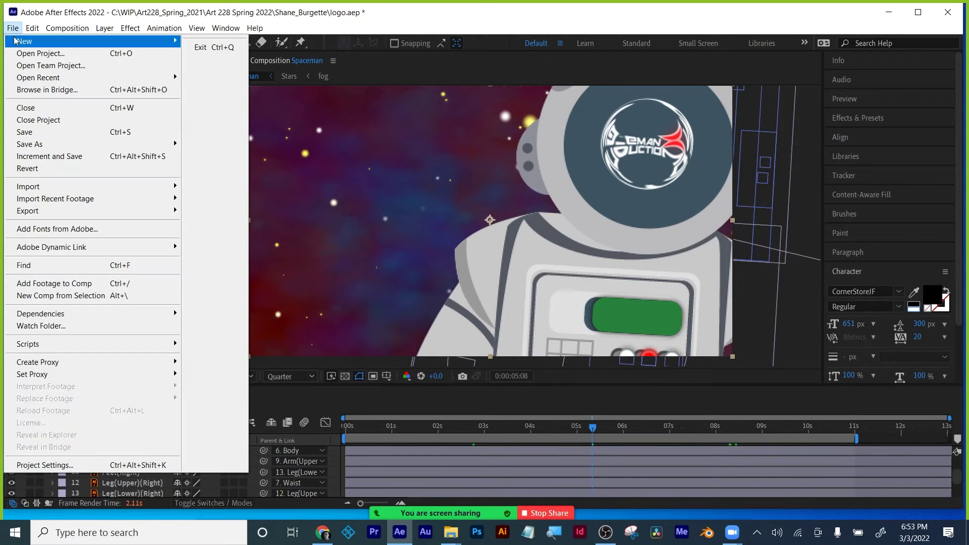
{"action": "left_click", "coordinate": [12, 29]}
{"action": "key", "text": "Home"}
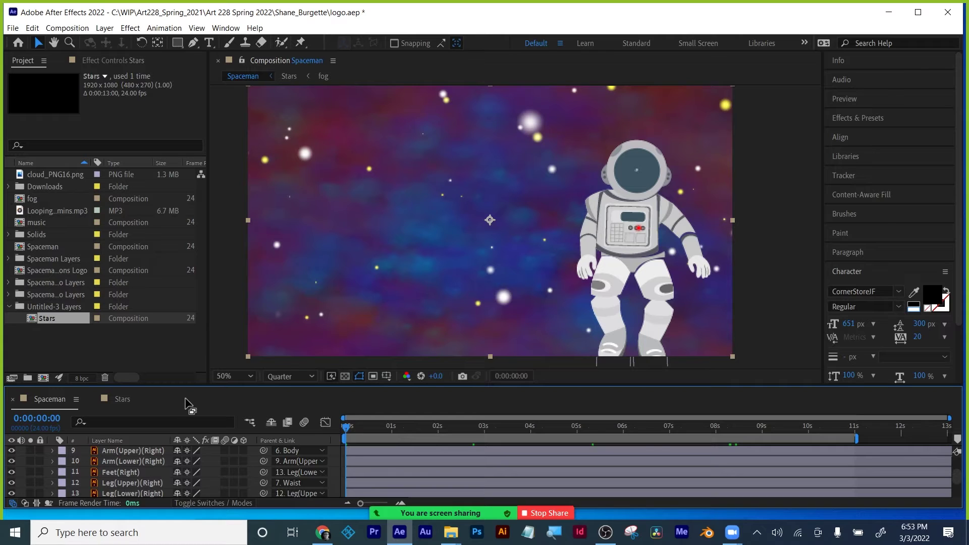
{"action": "left_click_drag", "start_coordinate": [190, 385], "coordinate": [167, 206]}
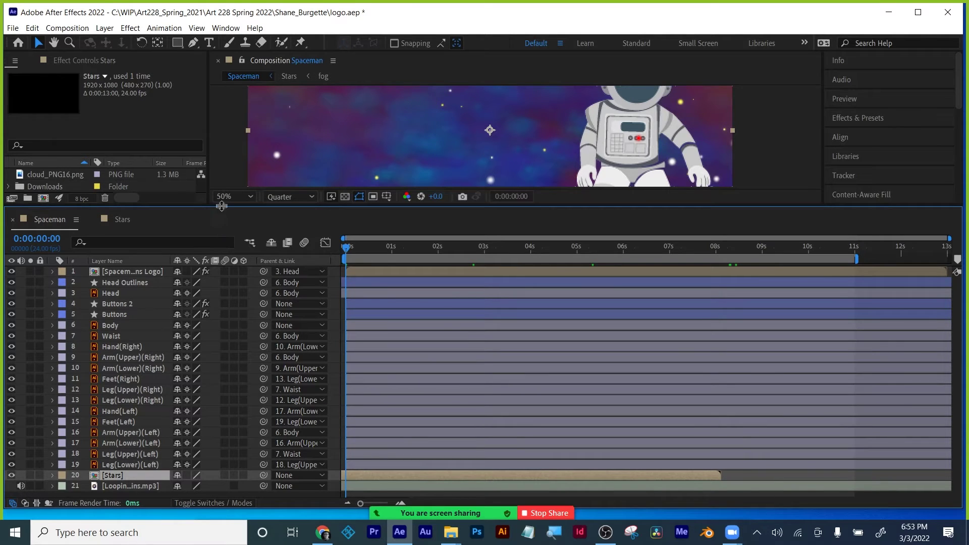
Step: Restore the larger composition view and add Spaceman to the render queue with QuickTime as its output format
{"action": "left_click_drag", "start_coordinate": [221, 204], "coordinate": [220, 394]}
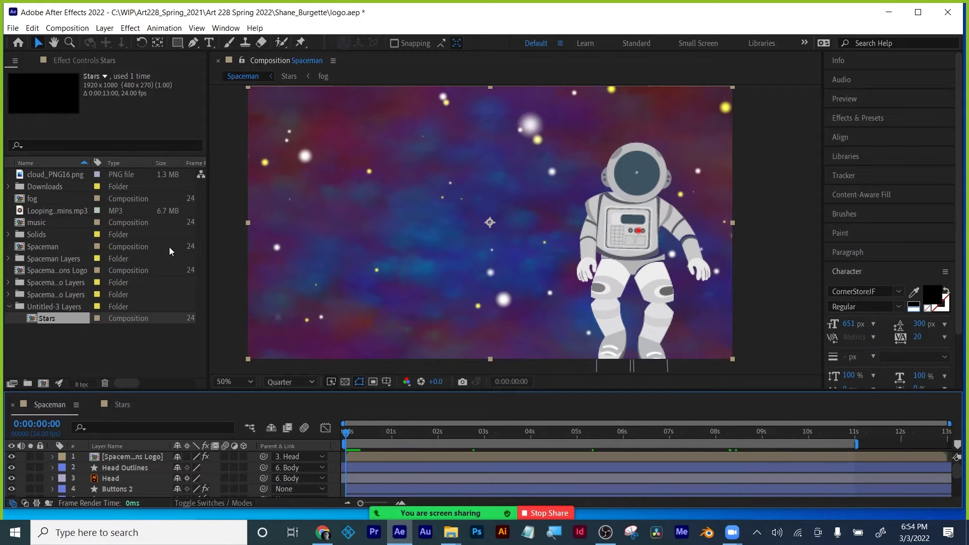
{"action": "left_click", "coordinate": [67, 27]}
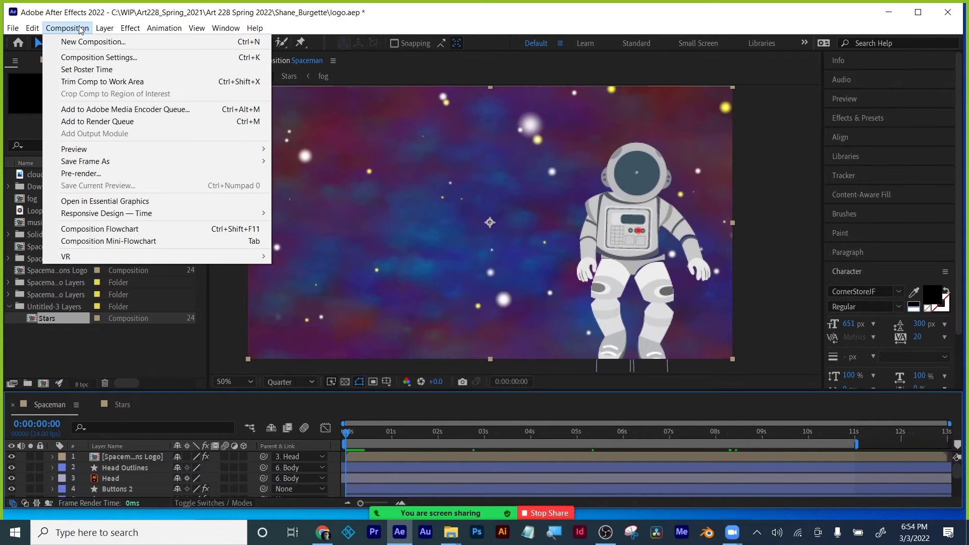
{"action": "left_click", "coordinate": [108, 121]}
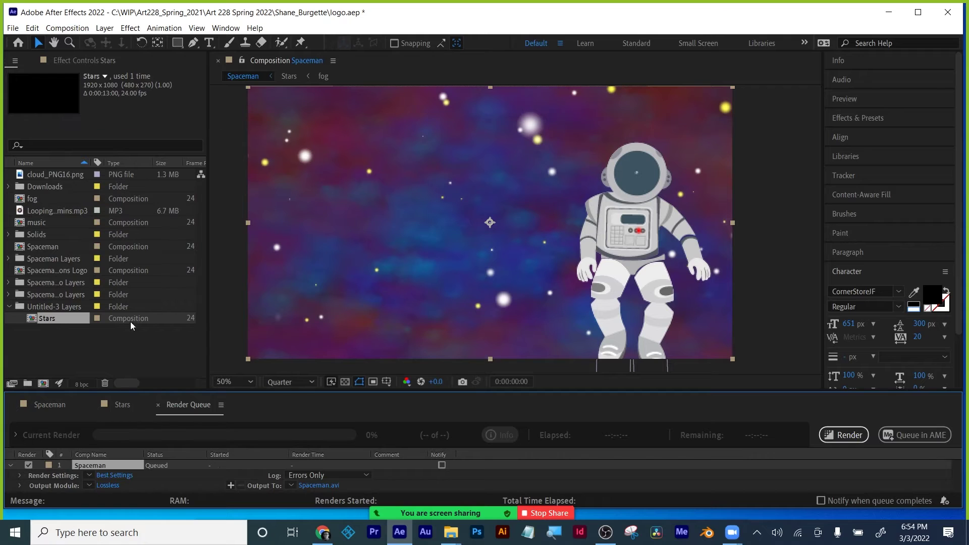
{"action": "left_click", "coordinate": [108, 485]}
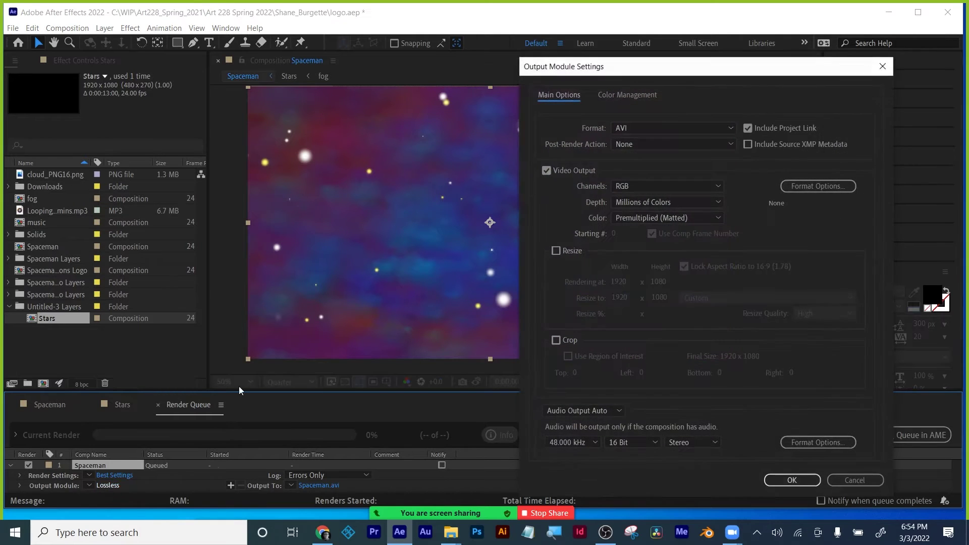
{"action": "left_click", "coordinate": [662, 128]}
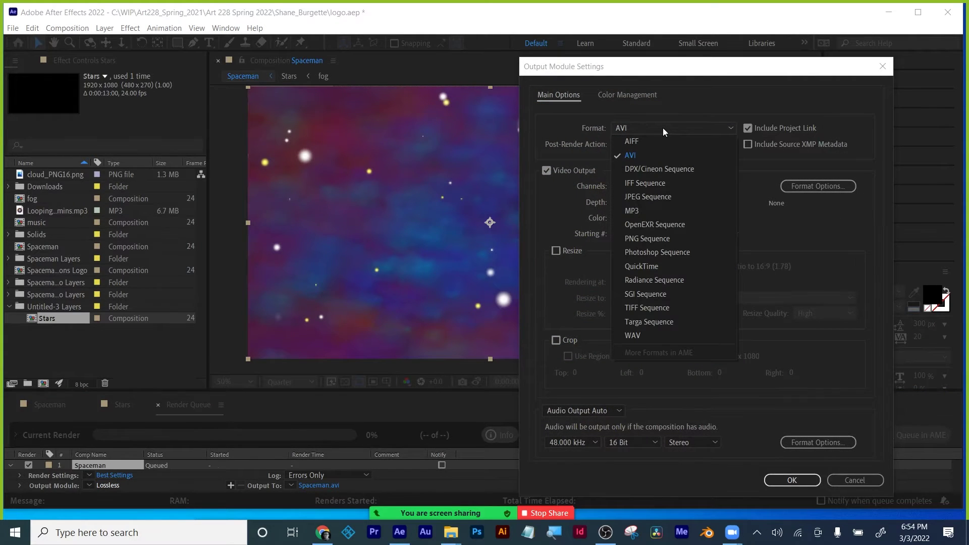
{"action": "left_click", "coordinate": [662, 266]}
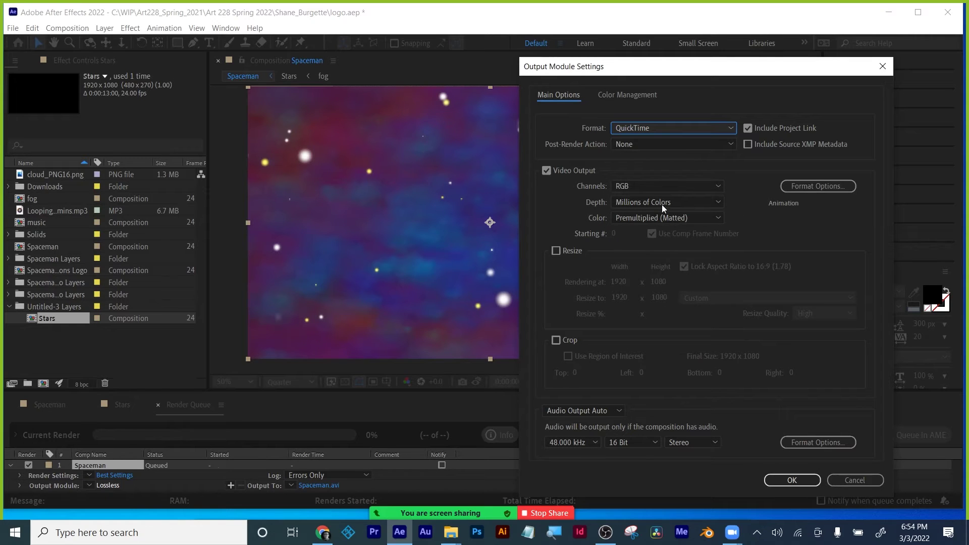
{"action": "left_click", "coordinate": [789, 480]}
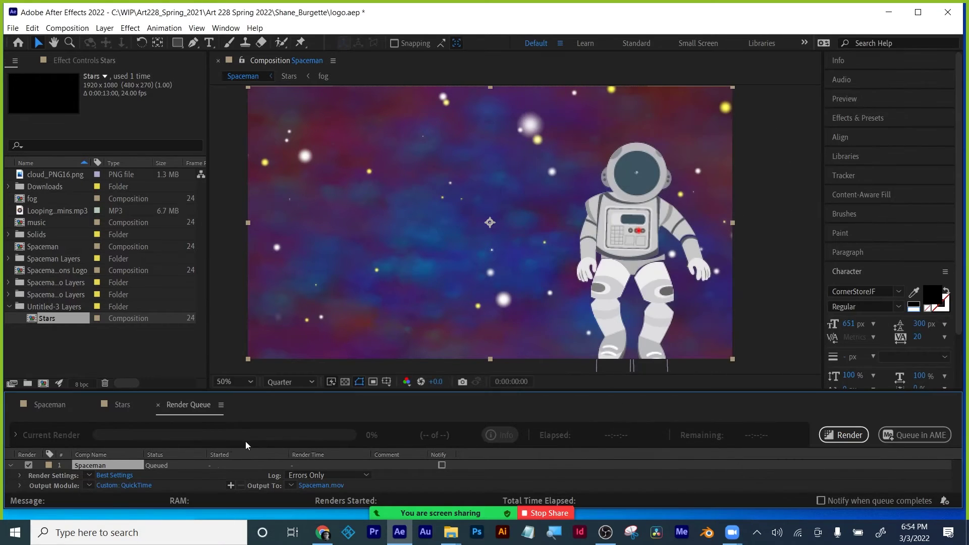
Step: Set the render output to Spaceman.mov on the Desktop, start rendering, stop the render, and leave the render queue
{"action": "left_click", "coordinate": [330, 485]}
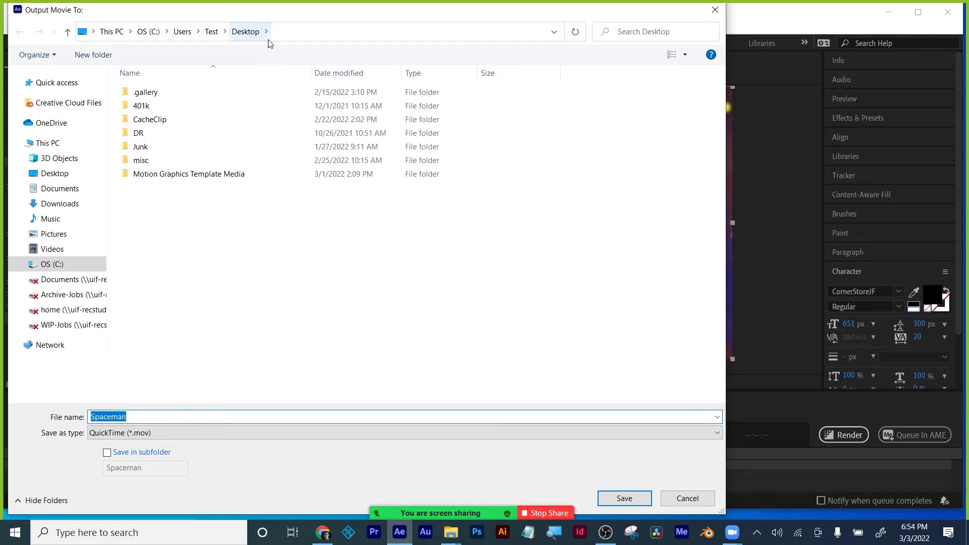
{"action": "left_click", "coordinate": [625, 499]}
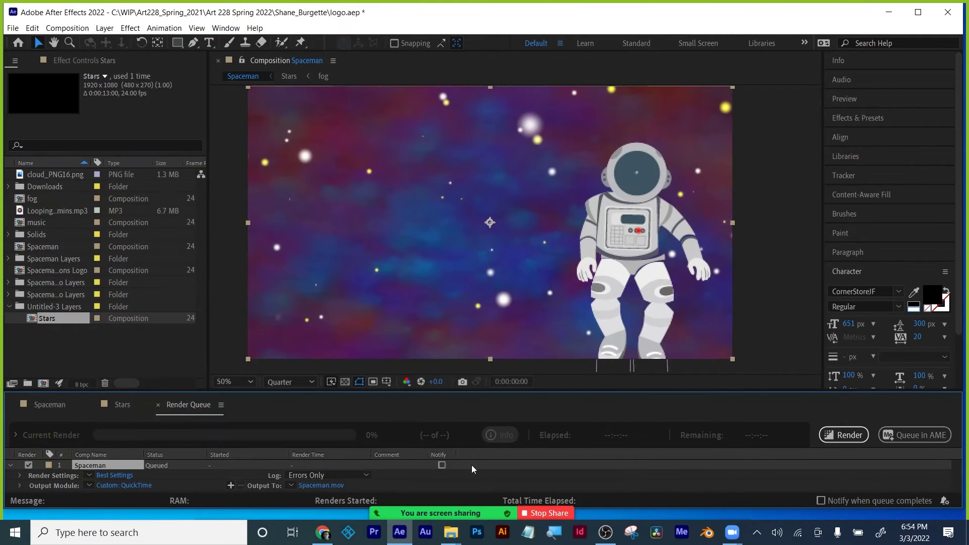
{"action": "left_click", "coordinate": [847, 435]}
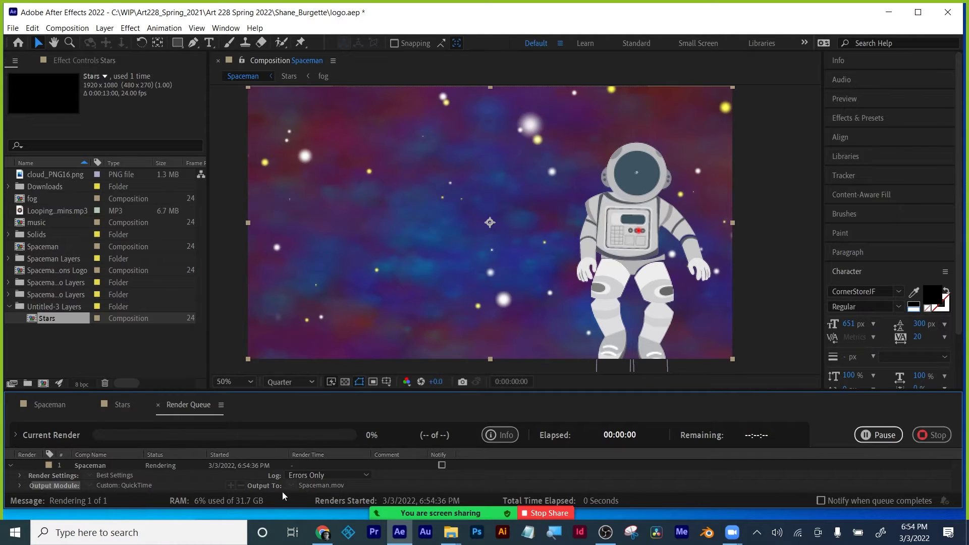
{"action": "left_click", "coordinate": [932, 436]}
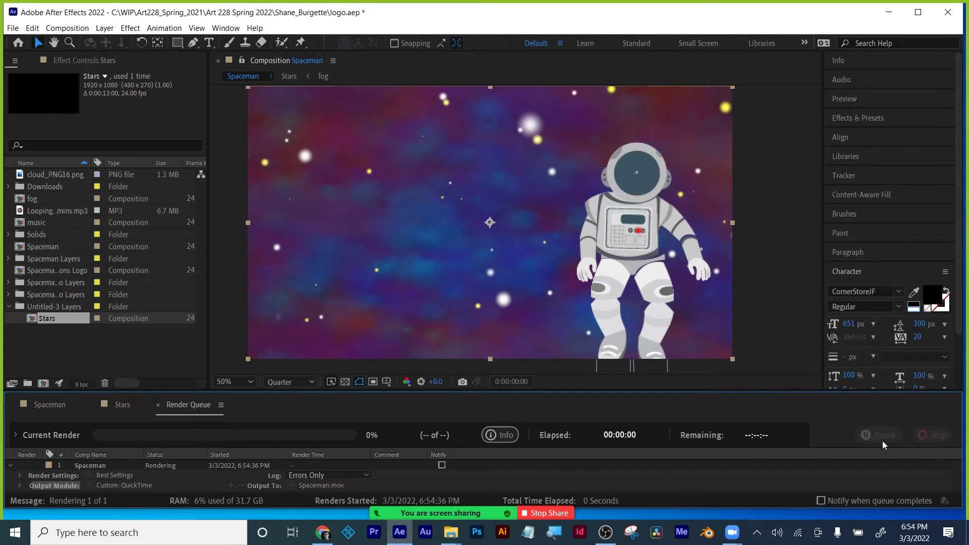
{"action": "left_click", "coordinate": [158, 404]}
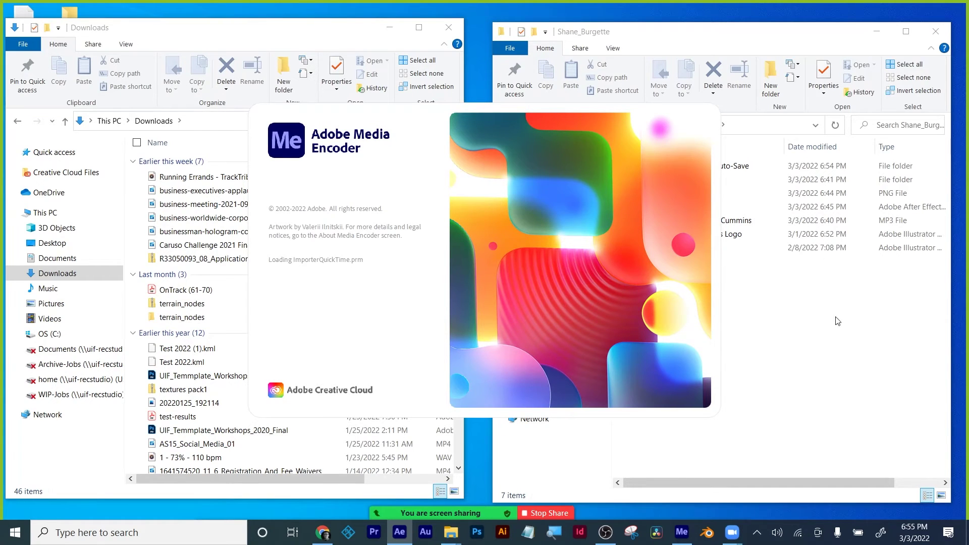
Step: Switch to File Explorer and go up from the student's folder to Art 228 Spring 2022
{"action": "left_click", "coordinate": [853, 344]}
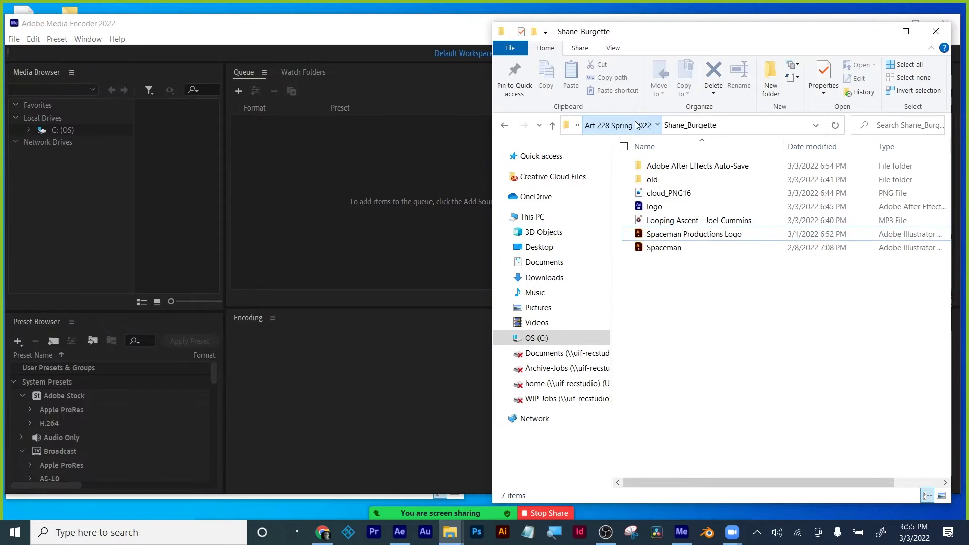
{"action": "left_click", "coordinate": [616, 125]}
Step: Switch to Media Encoder and add the Spaceman MOV file from the Desktop to the encoding queue
{"action": "left_click", "coordinate": [238, 92]}
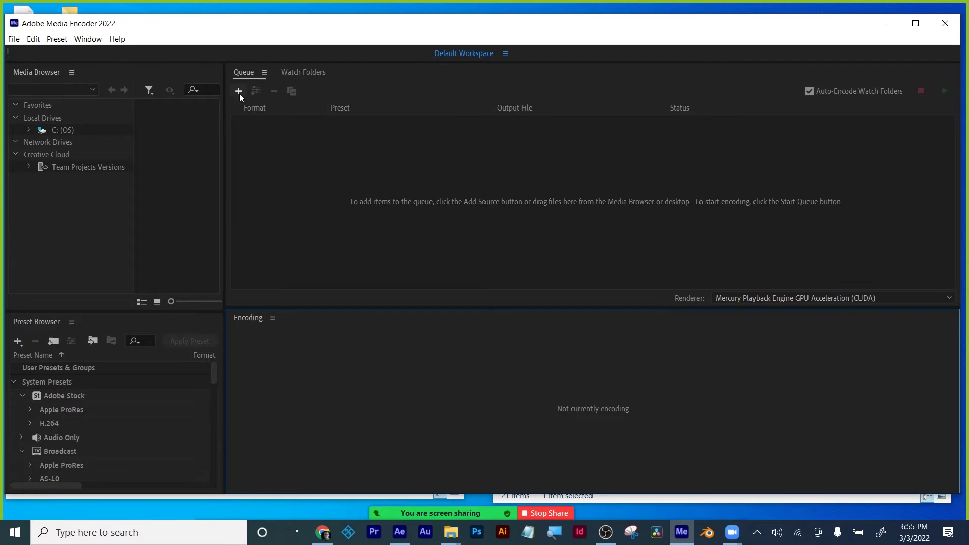
{"action": "left_click", "coordinate": [238, 92]}
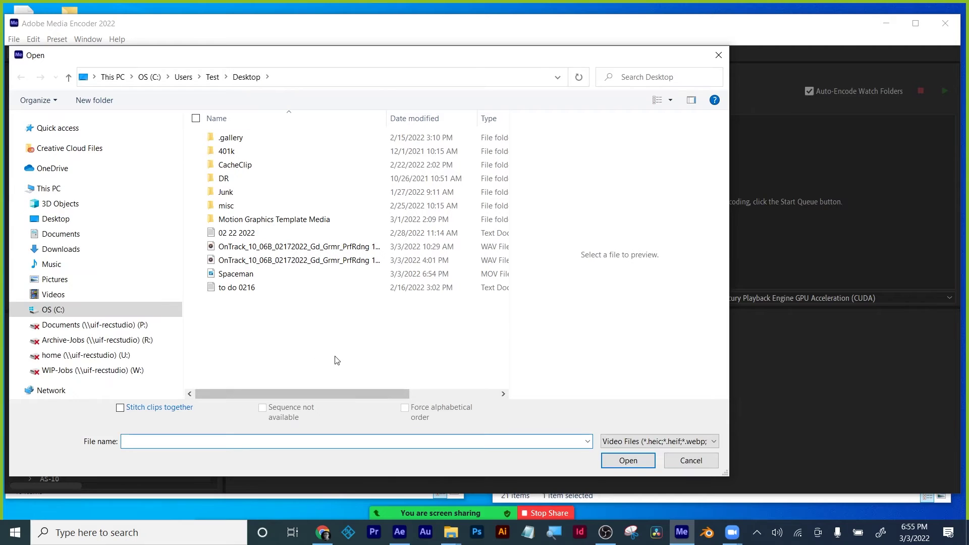
{"action": "left_click", "coordinate": [248, 274]}
{"action": "left_click", "coordinate": [627, 460]}
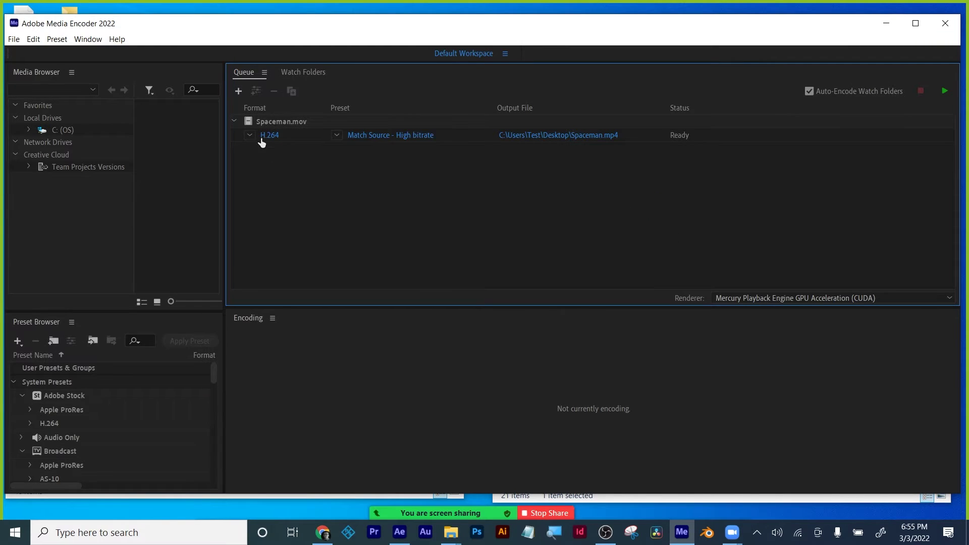
Step: Choose H.264 for the queued movie, keep the Match Source - High bitrate preset, and save its output as Spaceman.mp4 on the Desktop
{"action": "left_click", "coordinate": [255, 135]}
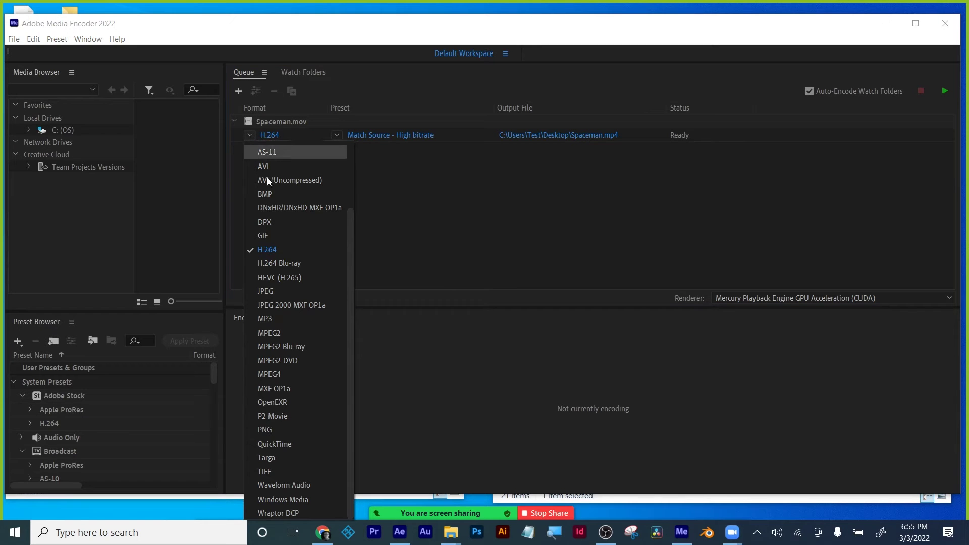
{"action": "left_click", "coordinate": [277, 250]}
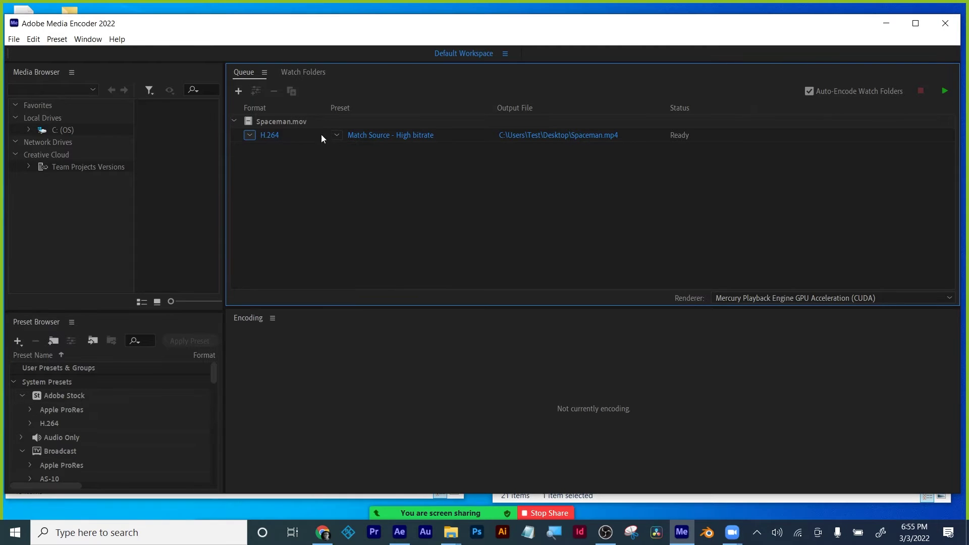
{"action": "left_click", "coordinate": [336, 135]}
{"action": "left_click", "coordinate": [340, 135]}
{"action": "left_click", "coordinate": [561, 135]}
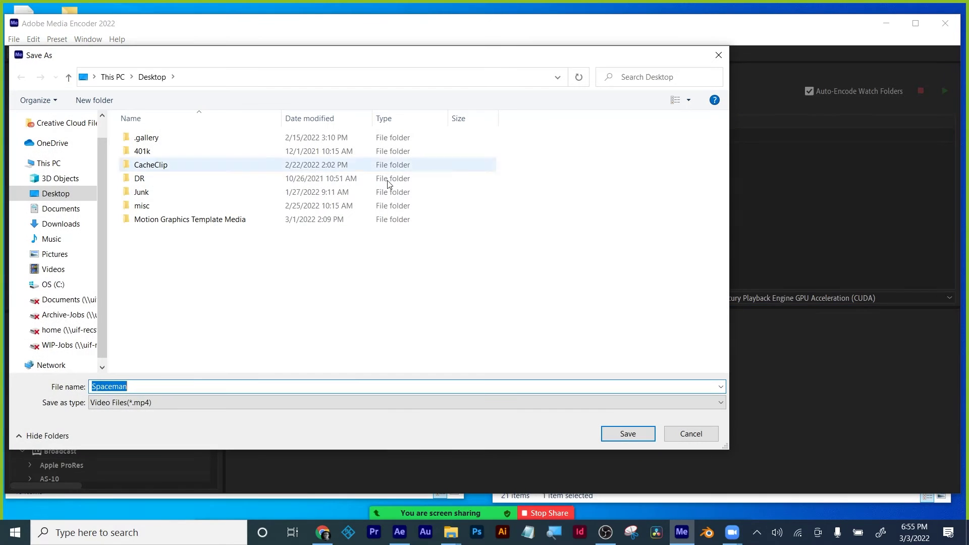
{"action": "left_click", "coordinate": [628, 434]}
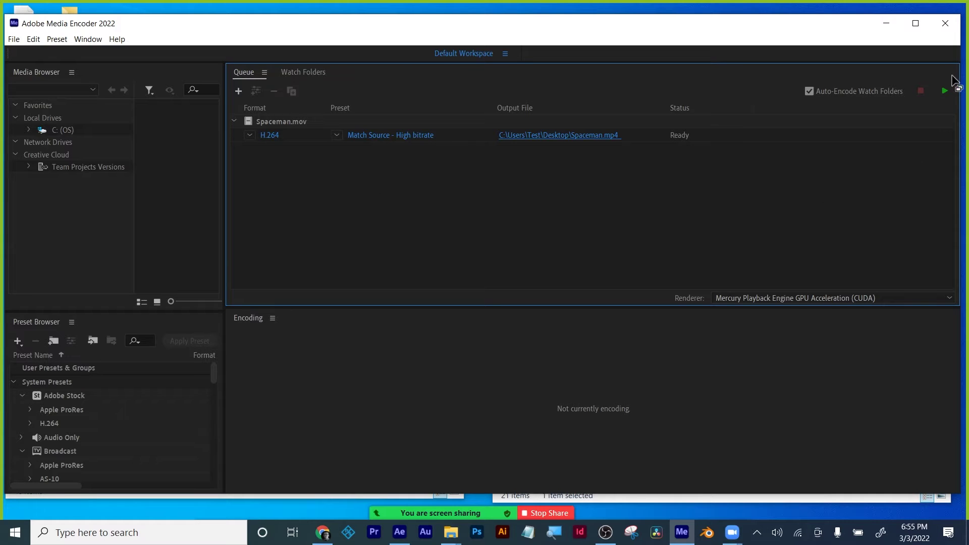
Step: Remove Spaceman.mov from the encoding queue and minimize Media Encoder
{"action": "left_click", "coordinate": [269, 121]}
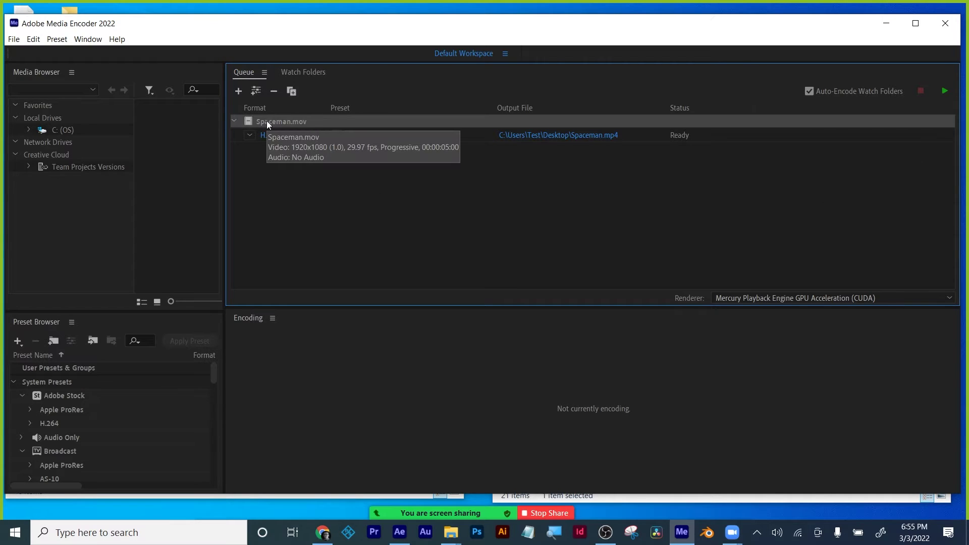
{"action": "key", "text": "Delete"}
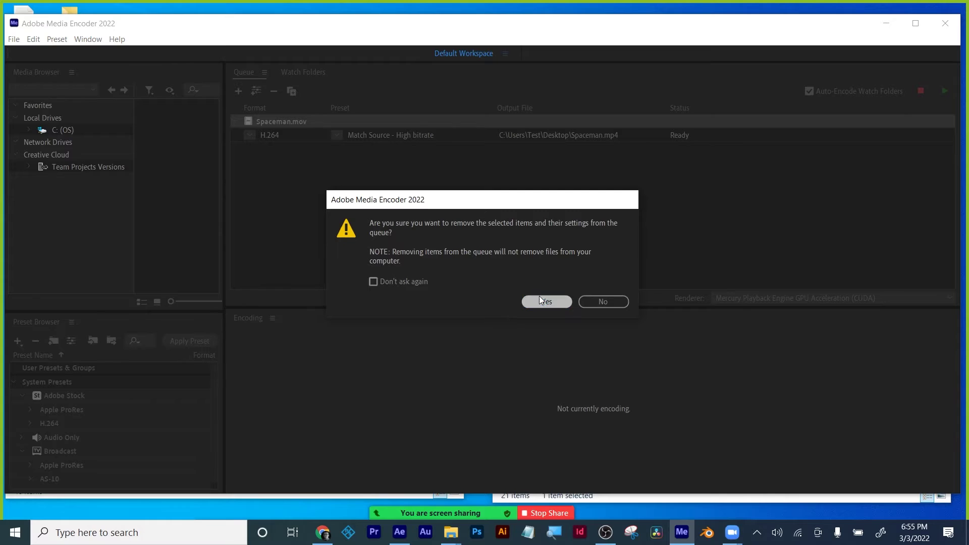
{"action": "left_click", "coordinate": [546, 302]}
{"action": "left_click", "coordinate": [886, 23]}
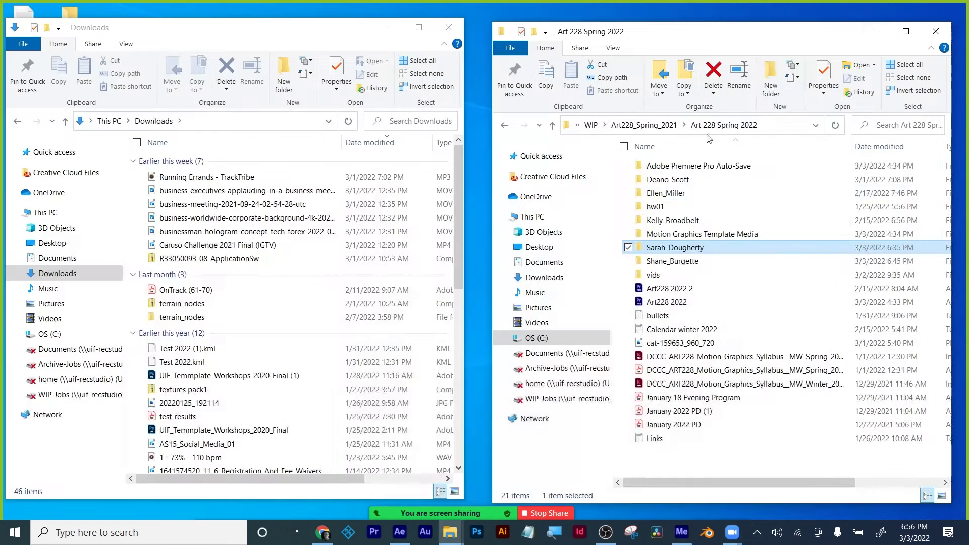
Step: Deselect the student folder, switch to Chrome with the course's Week 09 files, and close the meeting's participants window
{"action": "left_click", "coordinate": [681, 458]}
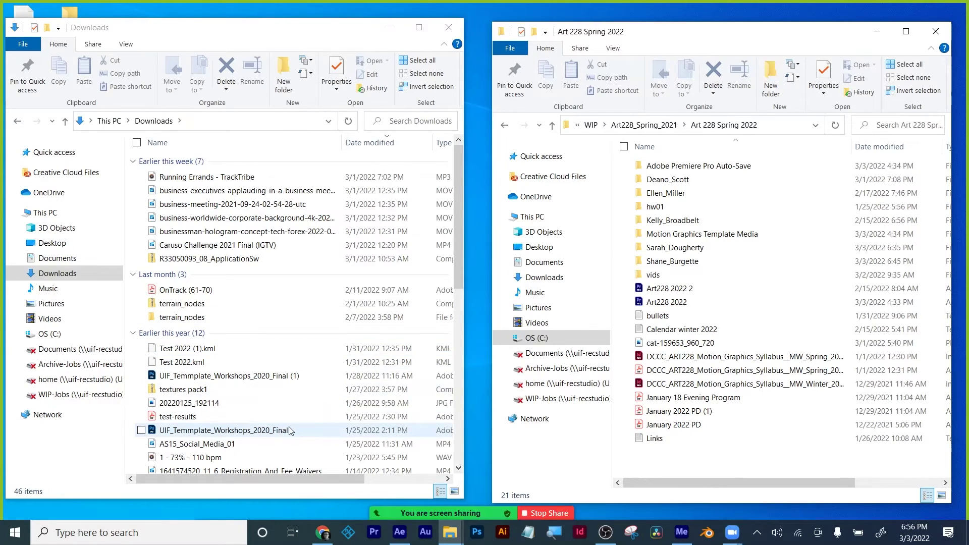
{"action": "left_click", "coordinate": [323, 532]}
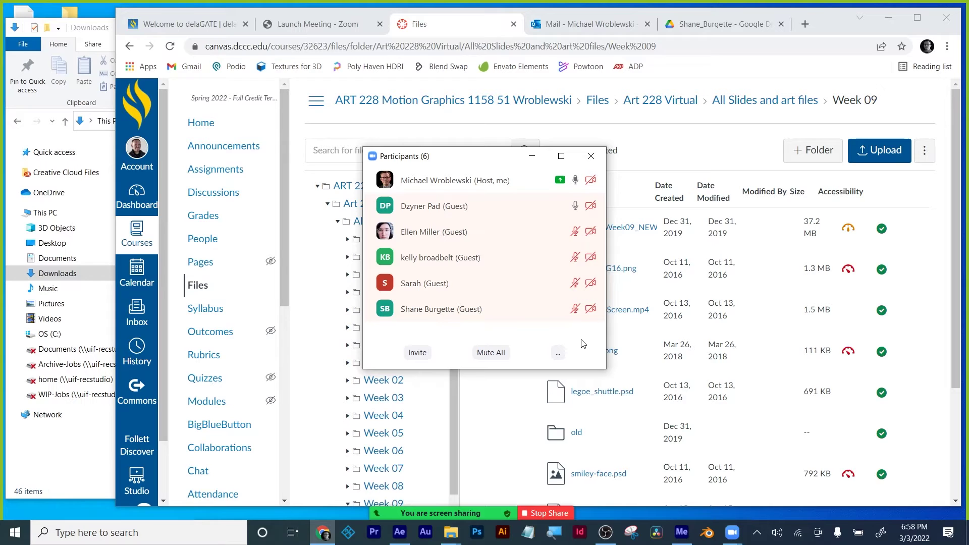
{"action": "left_click", "coordinate": [592, 157]}
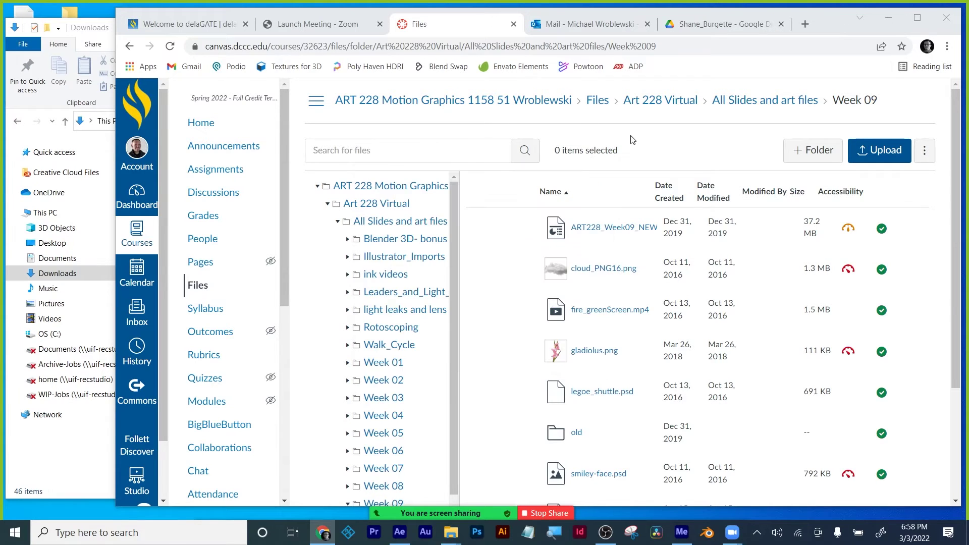
Step: Switch to After Effects and create a new 1920 x 1080 composition at 24 fps in the untitled project
{"action": "left_click", "coordinate": [399, 532]}
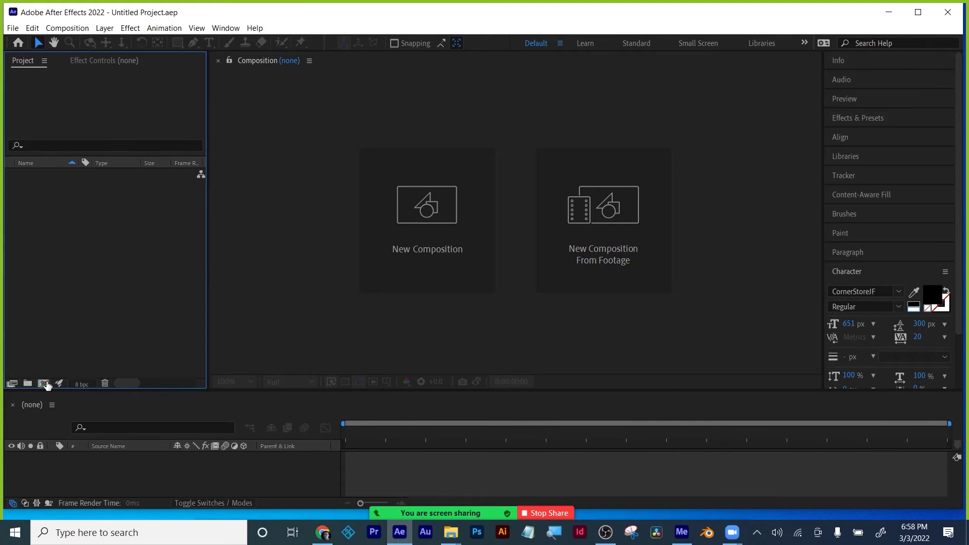
{"action": "left_click", "coordinate": [44, 383]}
{"action": "left_click", "coordinate": [569, 412]}
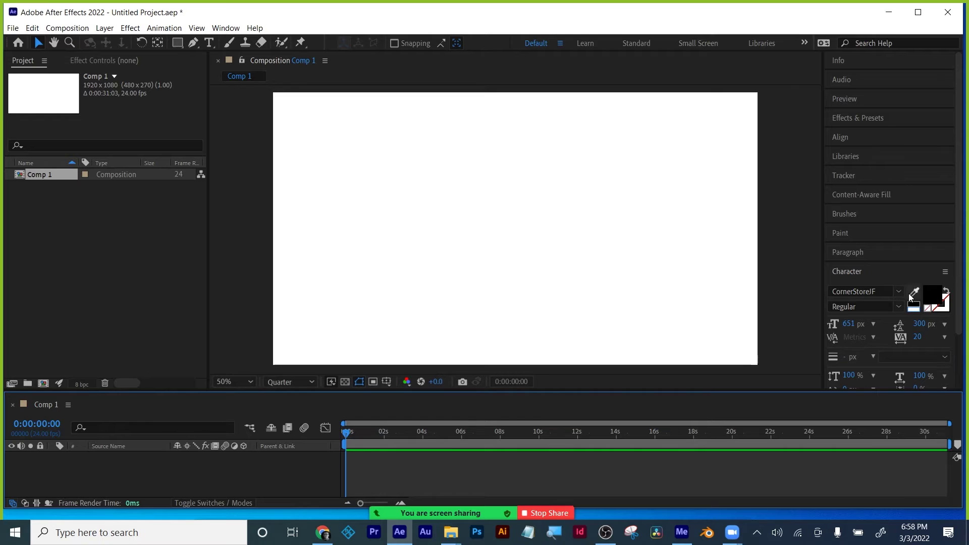
Step: Add a 1920 x 1080 solid layer in medium cyan as the composition's background
{"action": "left_click", "coordinate": [104, 28]}
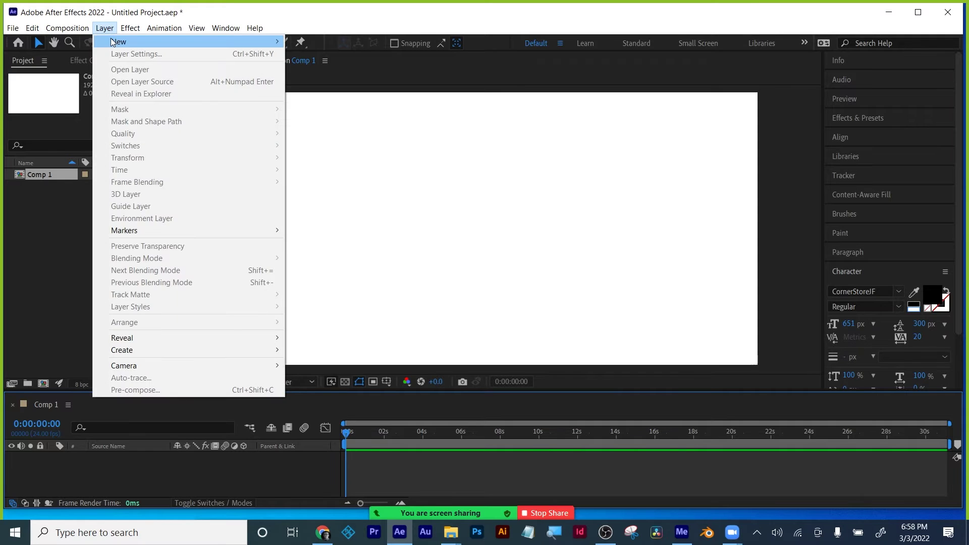
{"action": "mouse_move", "coordinate": [119, 41]}
{"action": "left_click", "coordinate": [318, 54]}
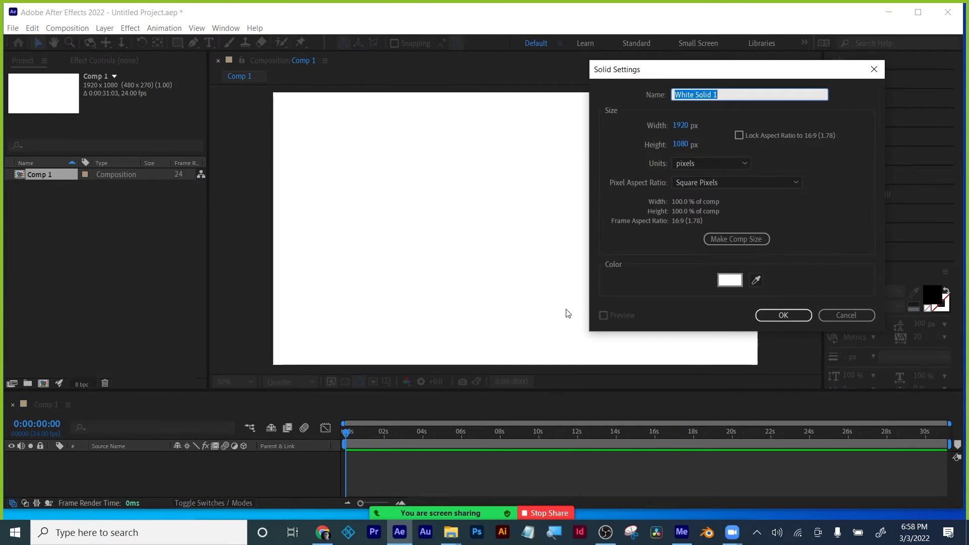
{"action": "left_click", "coordinate": [730, 279]}
{"action": "left_click", "coordinate": [617, 382]}
{"action": "left_click_drag", "start_coordinate": [574, 345], "coordinate": [525, 322]}
{"action": "left_click", "coordinate": [710, 303]}
{"action": "left_click", "coordinate": [769, 312]}
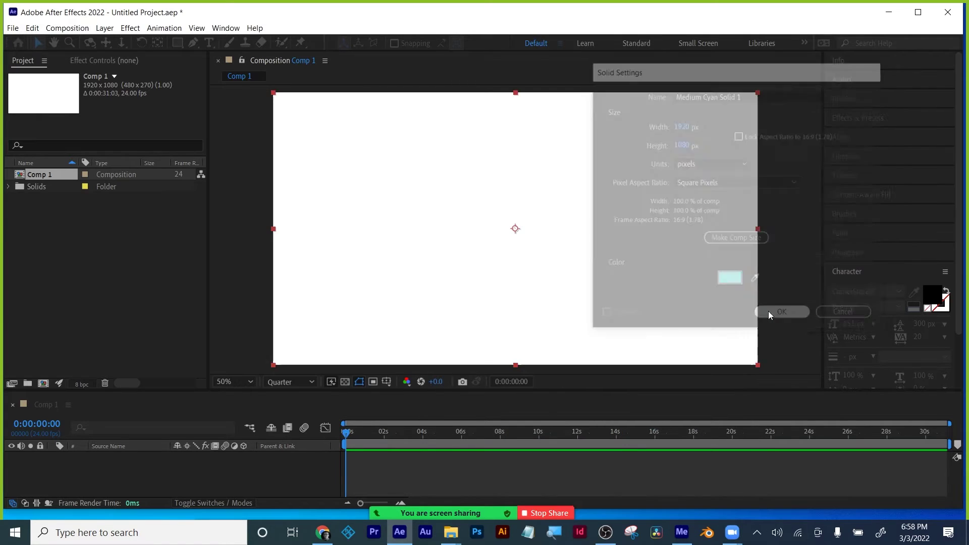
Step: Add a text layer reading IDEA over the cyan background
{"action": "left_click", "coordinate": [209, 42]}
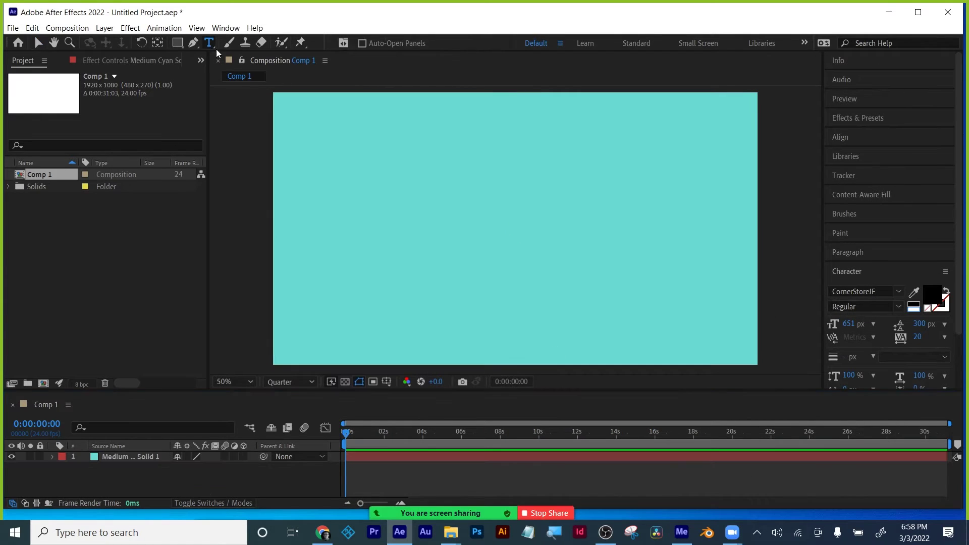
{"action": "left_click", "coordinate": [403, 227]}
{"action": "type", "text": "IDEA"}
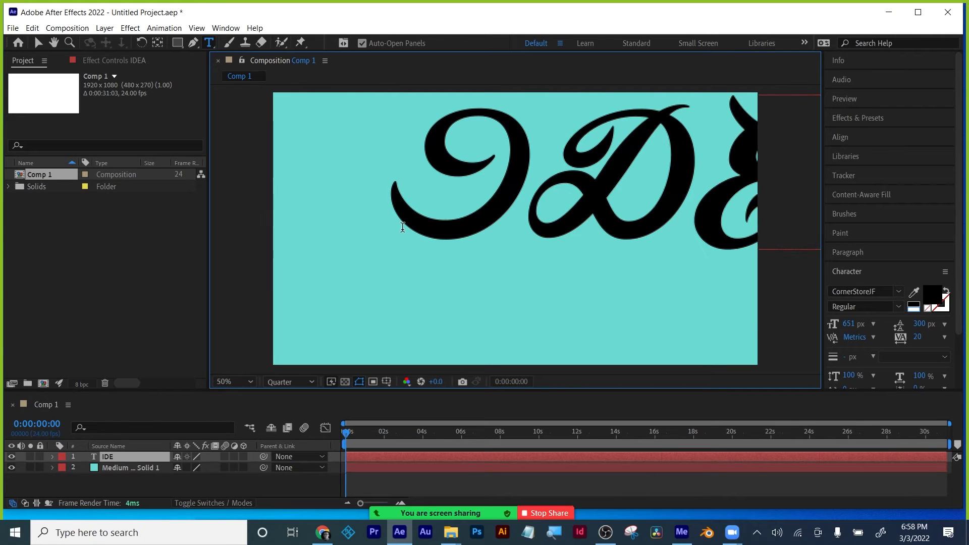
Step: Change the IDEA text's font to Europa-Bold and centre the word in the frame
{"action": "key", "text": "ctrl+a"}
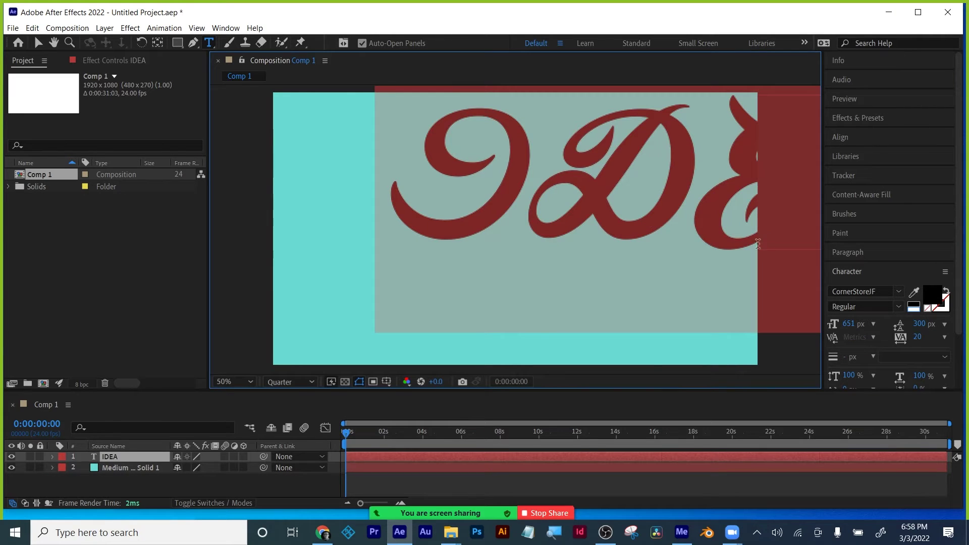
{"action": "left_click", "coordinate": [898, 292]}
{"action": "left_click", "coordinate": [777, 117]}
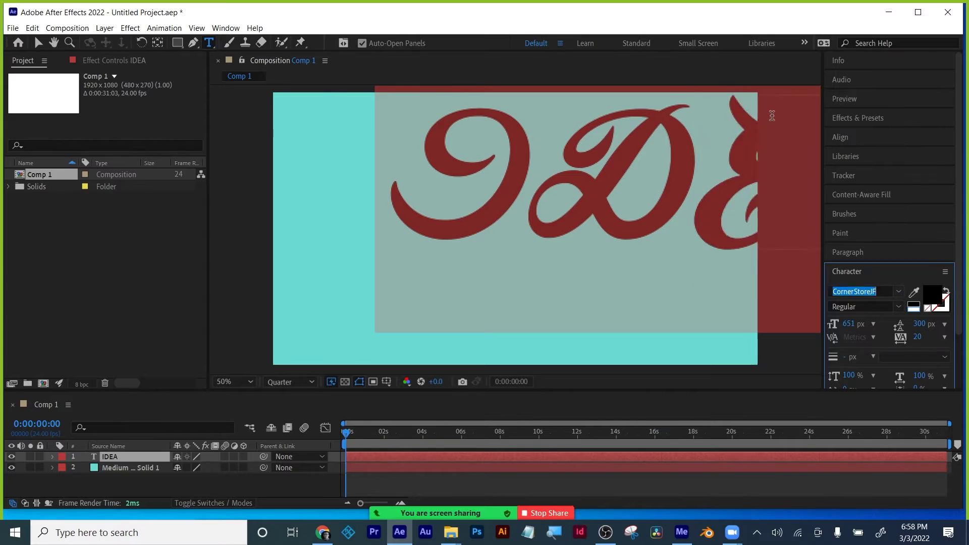
{"action": "left_click", "coordinate": [37, 43]}
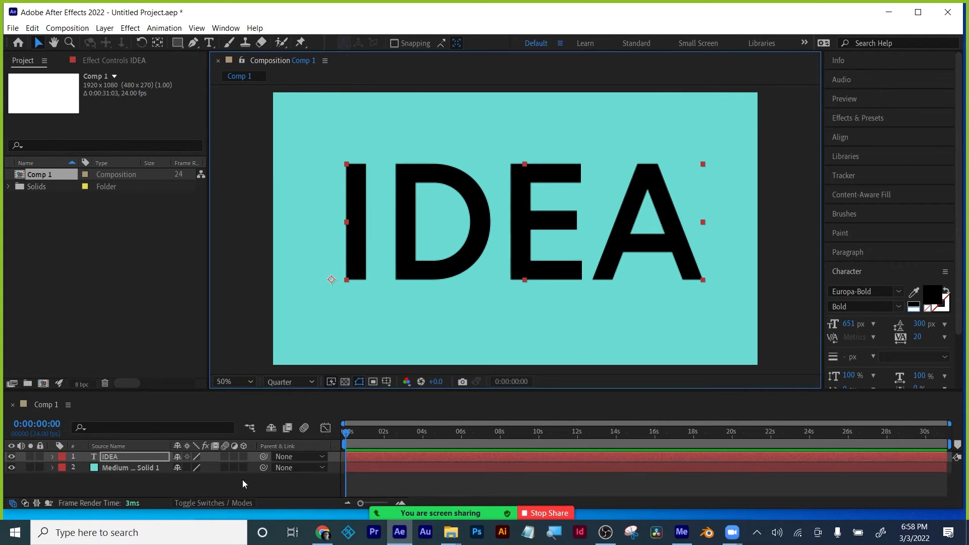
Step: Make the IDEA text layer 3D and add a two-node camera with the 35mm preset
{"action": "left_click", "coordinate": [243, 456]}
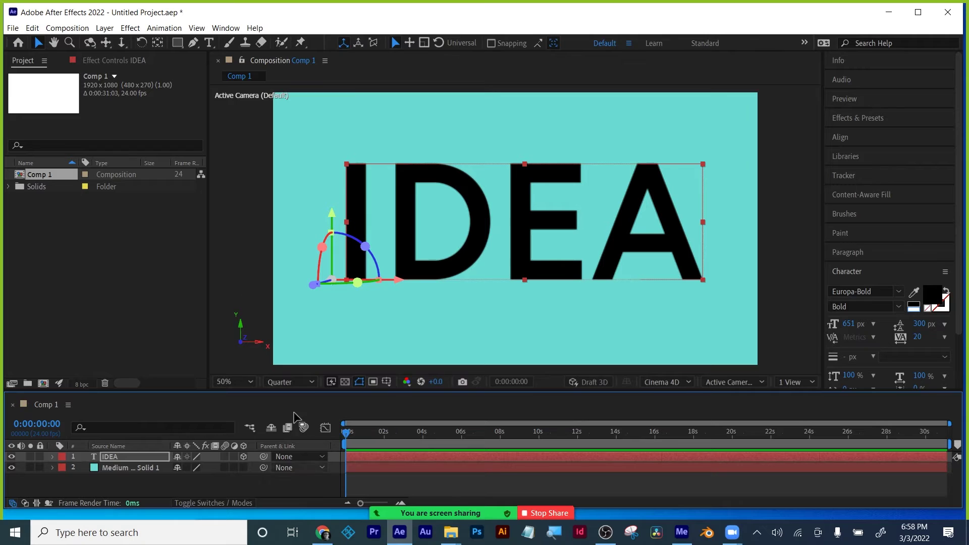
{"action": "left_click", "coordinate": [104, 27]}
{"action": "mouse_move", "coordinate": [279, 47]}
{"action": "left_click", "coordinate": [312, 78]}
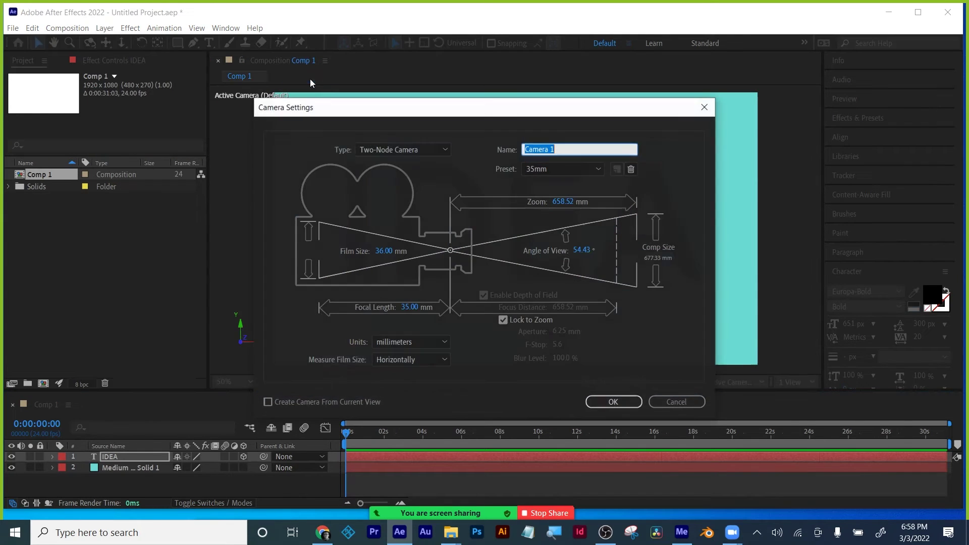
{"action": "left_click", "coordinate": [625, 401]}
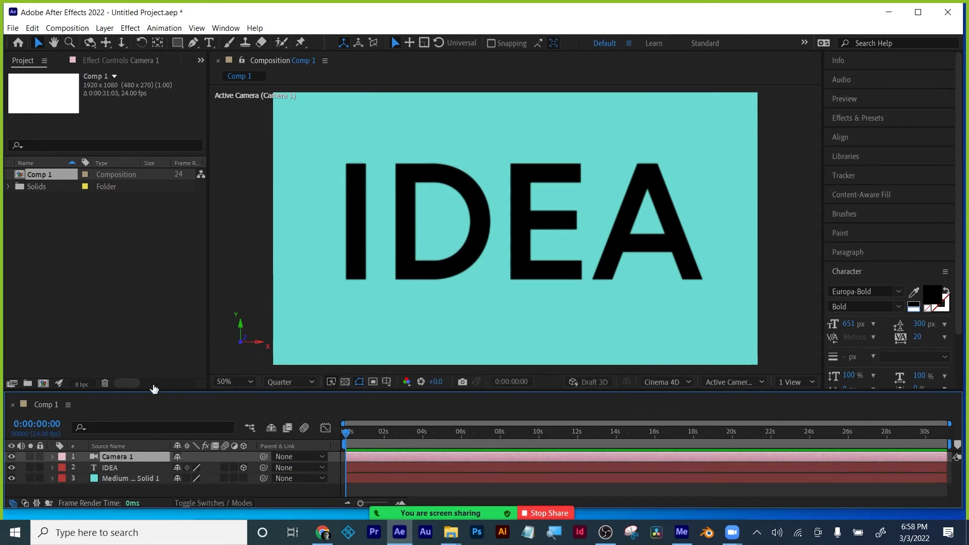
{"action": "key", "text": "c"}
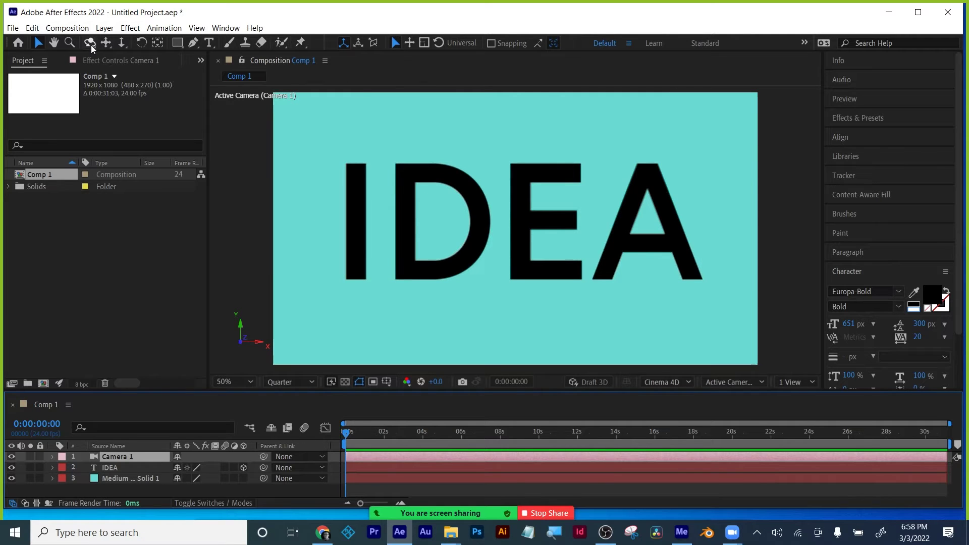
{"action": "left_click_drag", "start_coordinate": [393, 247], "coordinate": [447, 255]}
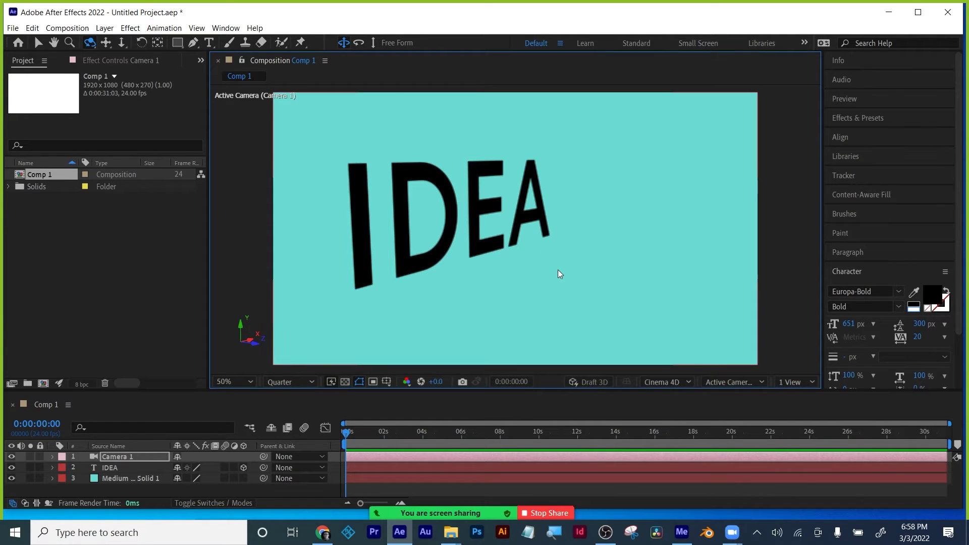
{"action": "key", "text": "ctrl+z"}
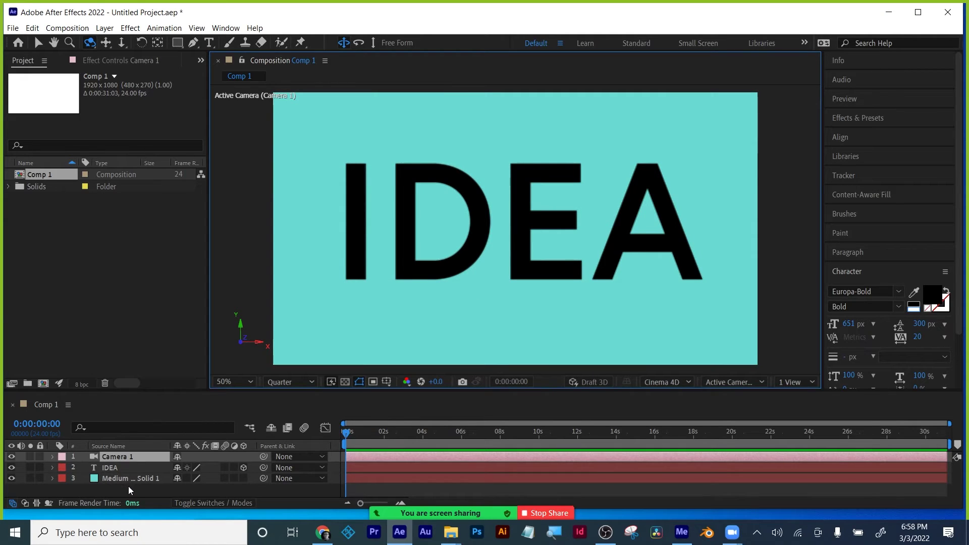
Step: Draw a white rectangle over the letter I and make its shape layer 3D
{"action": "key", "text": "q"}
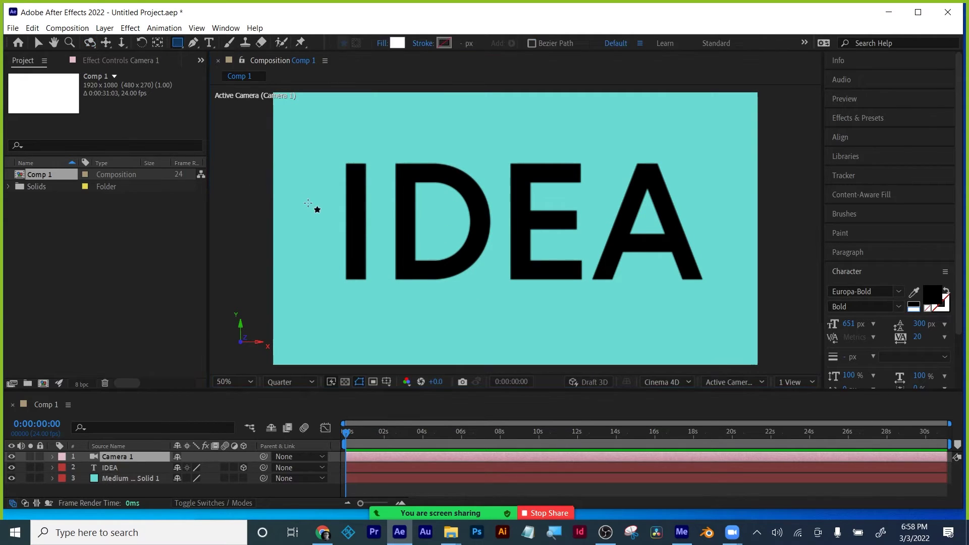
{"action": "left_click_drag", "start_coordinate": [315, 160], "coordinate": [392, 265]}
{"action": "left_click", "coordinate": [243, 457]}
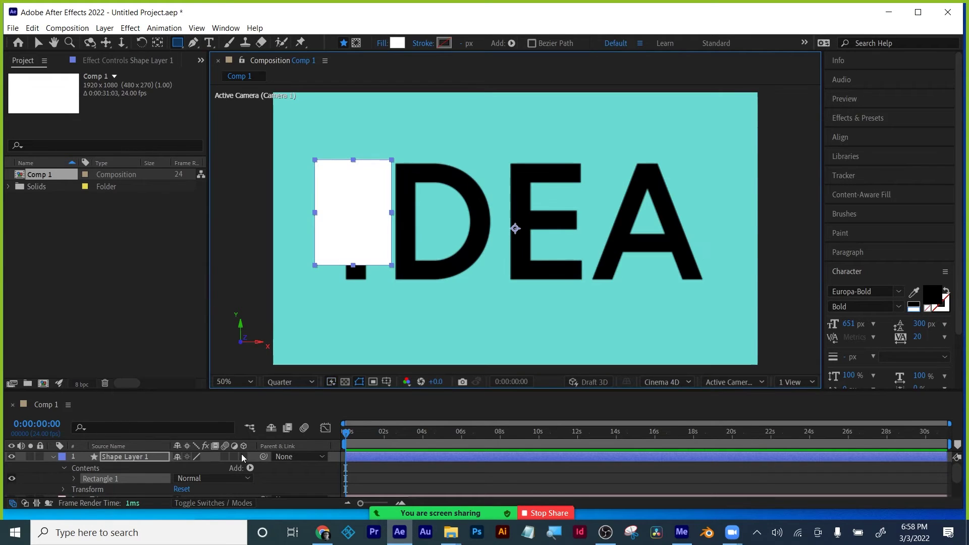
Step: Push the white rectangle back to a Z position of 488 and orbit the camera to view the scene at an angle
{"action": "key", "text": "p"}
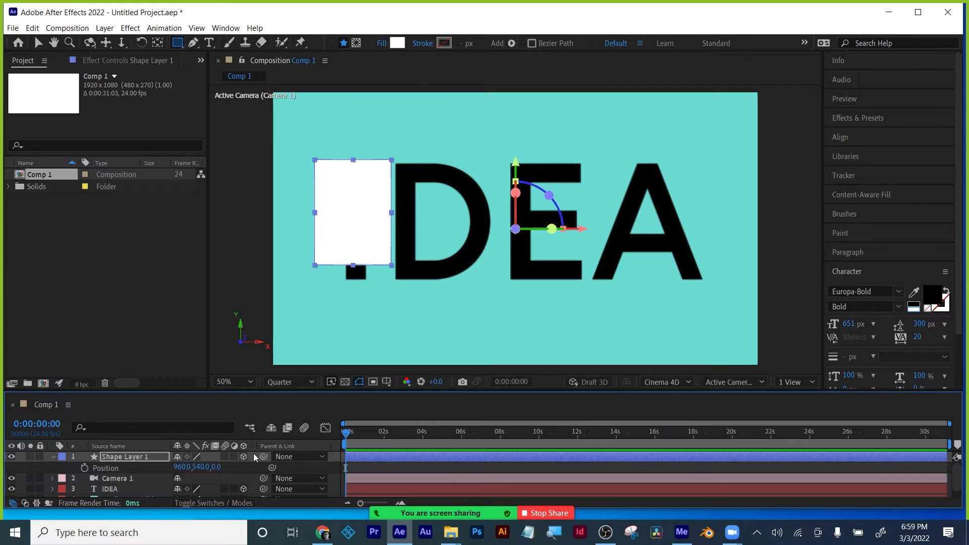
{"action": "left_click_drag", "start_coordinate": [218, 467], "coordinate": [517, 458]}
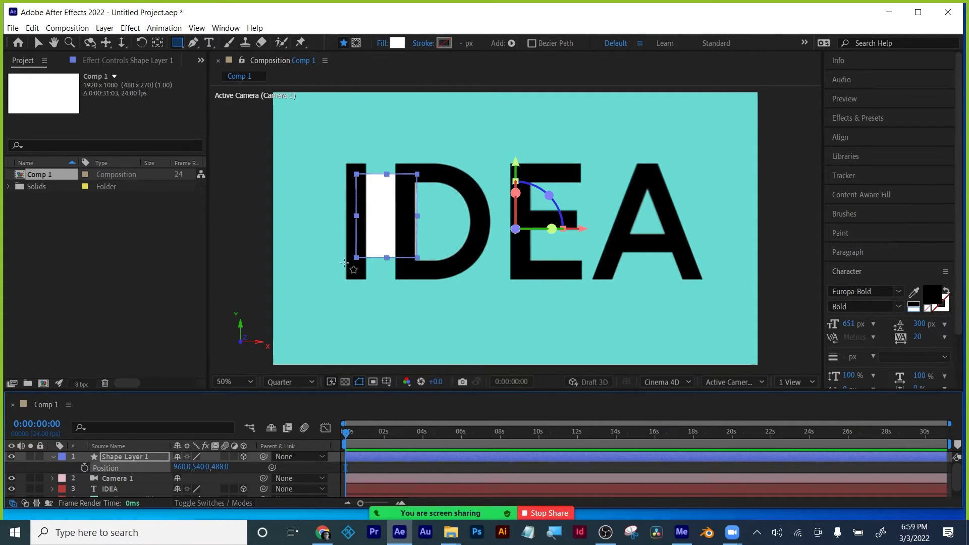
{"action": "key", "text": "c"}
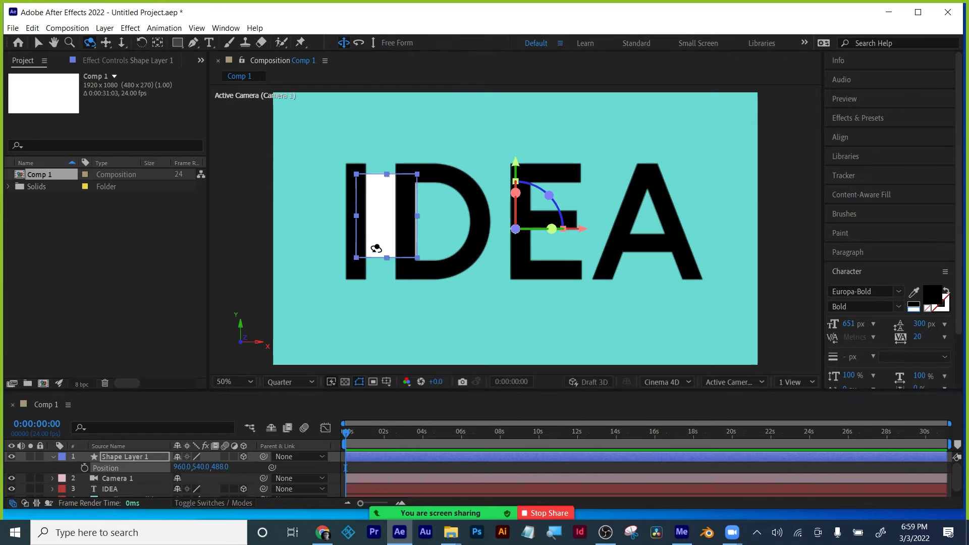
{"action": "mouse_move", "coordinate": [376, 250]}
{"action": "left_mouse_down"}
{"action": "mouse_move", "coordinate": [402, 252]}
{"action": "mouse_move", "coordinate": [377, 249]}
{"action": "left_mouse_up"}
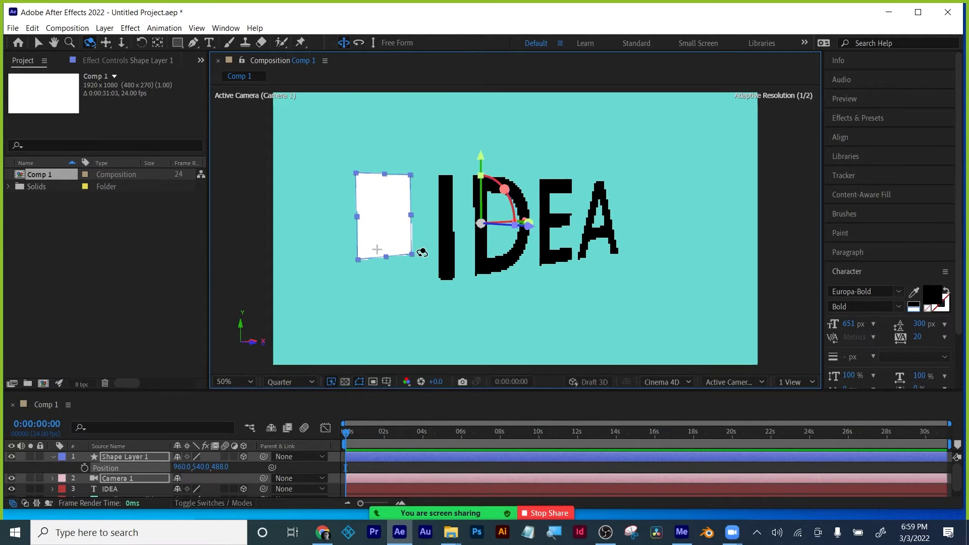
Step: Shift the white rectangle back and forth in depth, leaving its Z position at 560
{"action": "left_click_drag", "start_coordinate": [216, 467], "coordinate": [51, 473]}
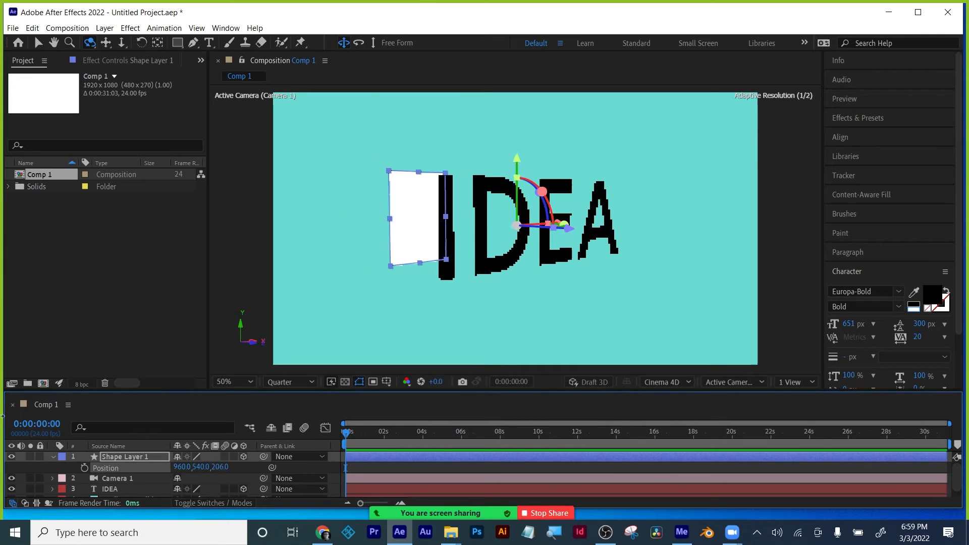
{"action": "left_click_drag", "start_coordinate": [221, 468], "coordinate": [728, 191]}
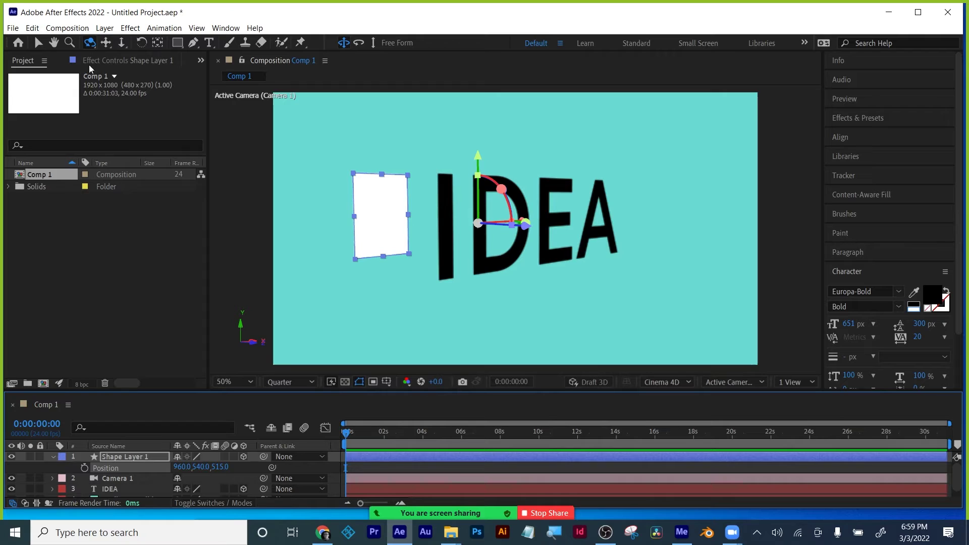
{"action": "left_click", "coordinate": [38, 42]}
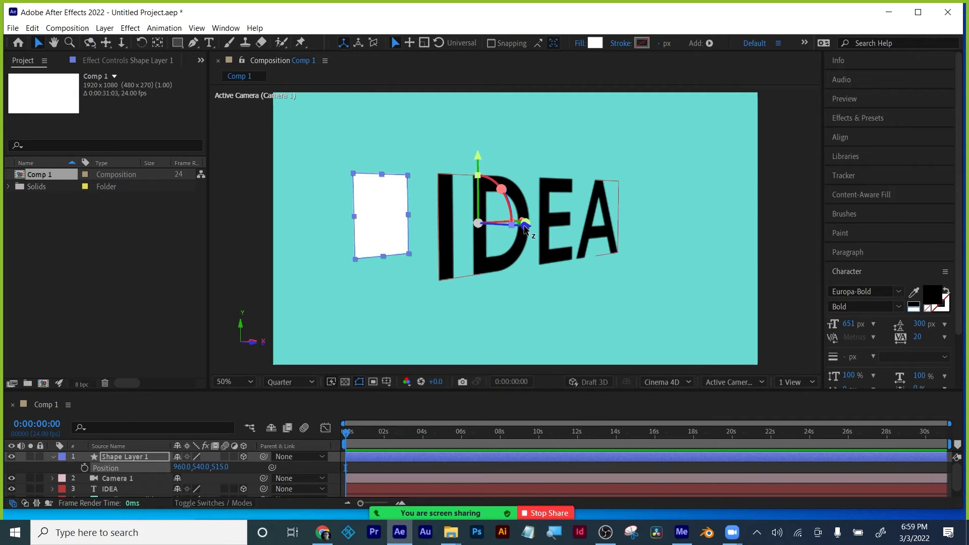
{"action": "left_click_drag", "start_coordinate": [525, 228], "coordinate": [482, 230]}
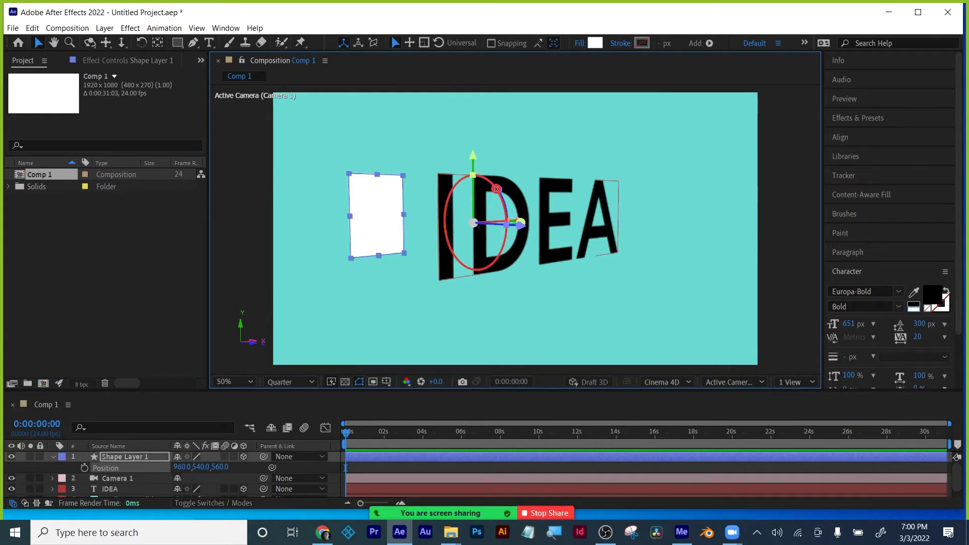
Step: Rotate the white rectangle to lie flat like a floor panel and move it to position 917.8, 616.7, 176.0
{"action": "left_click_drag", "start_coordinate": [497, 189], "coordinate": [446, 204]}
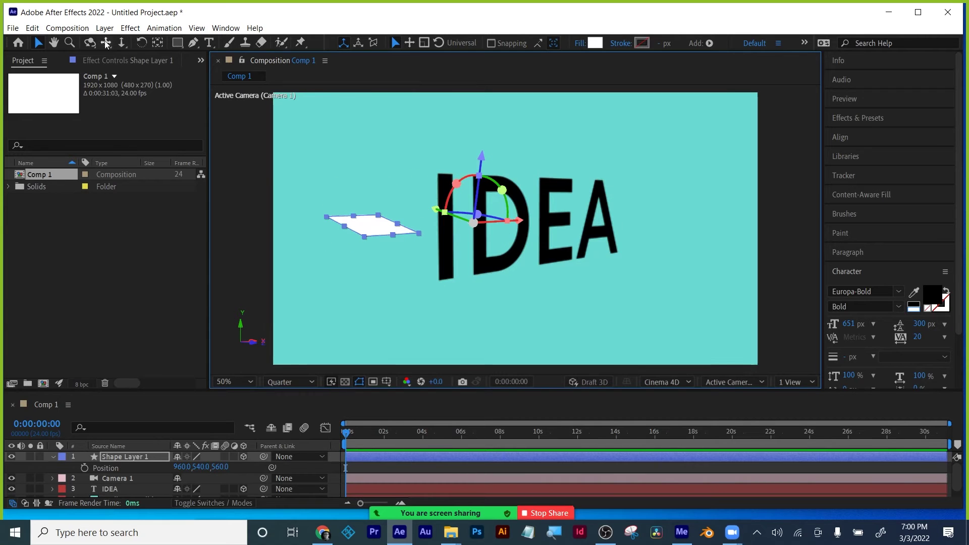
{"action": "left_click_drag", "start_coordinate": [531, 221], "coordinate": [412, 218]}
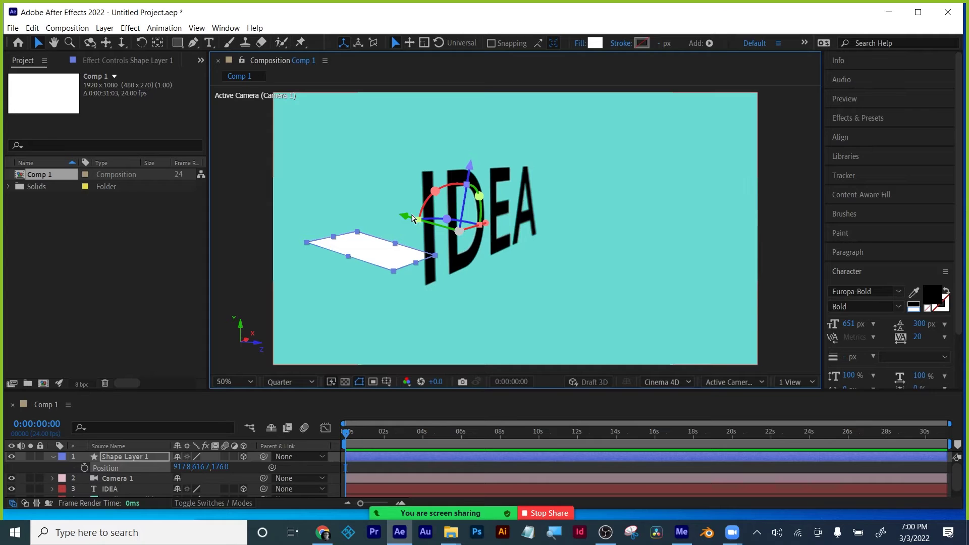
Step: Duplicate the flat white rectangle, move the copy toward the camera beside the original, and deselect the layers
{"action": "key", "text": "ctrl+d"}
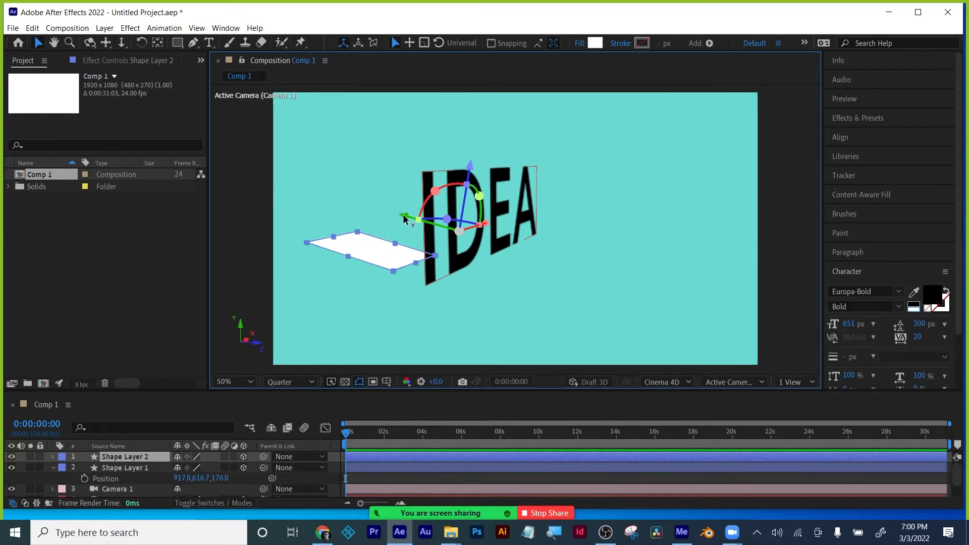
{"action": "left_click_drag", "start_coordinate": [404, 218], "coordinate": [479, 262]}
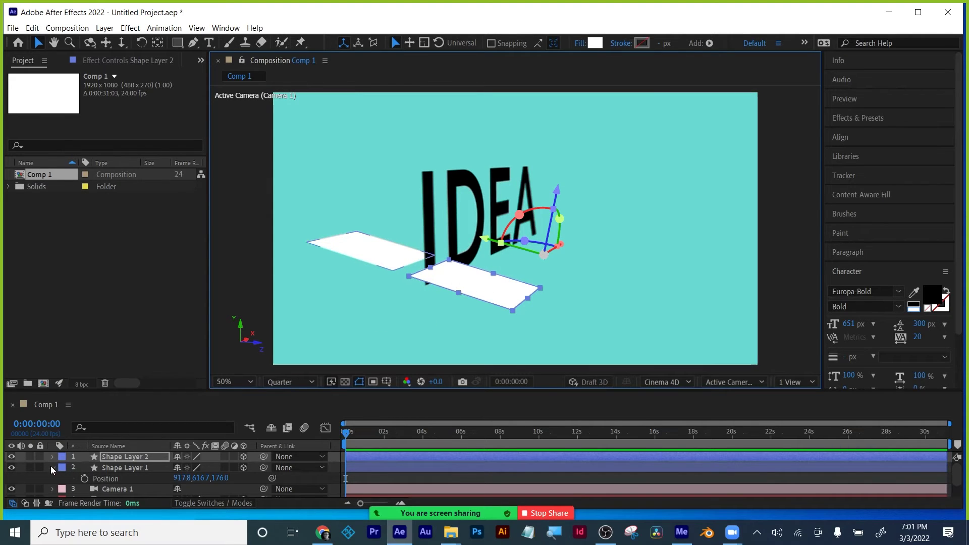
{"action": "left_click", "coordinate": [419, 357]}
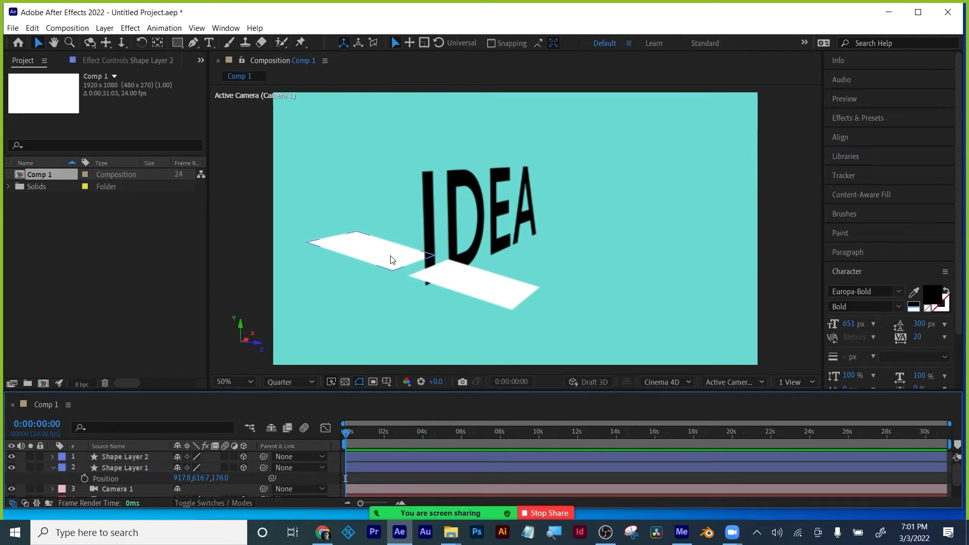
{"action": "left_click", "coordinate": [316, 226]}
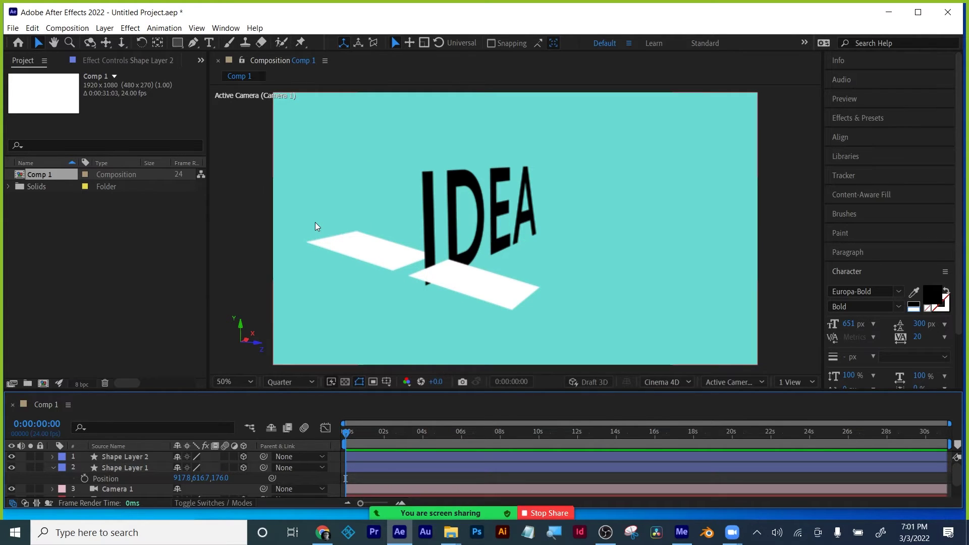
Step: Orbit the camera around the scene to an almost frontal view of the IDEA text
{"action": "left_click", "coordinate": [91, 42]}
{"action": "left_click_drag", "start_coordinate": [359, 277], "coordinate": [360, 301]}
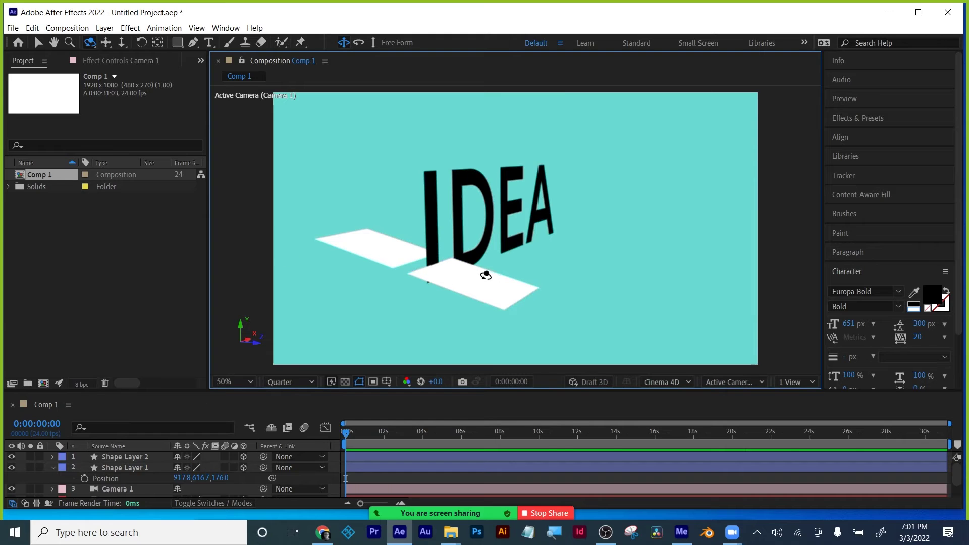
{"action": "left_click_drag", "start_coordinate": [485, 276], "coordinate": [562, 243]}
Step: Hide both white rectangle layers and pan the camera to centre the IDEA text in the frame
{"action": "left_click", "coordinate": [106, 43]}
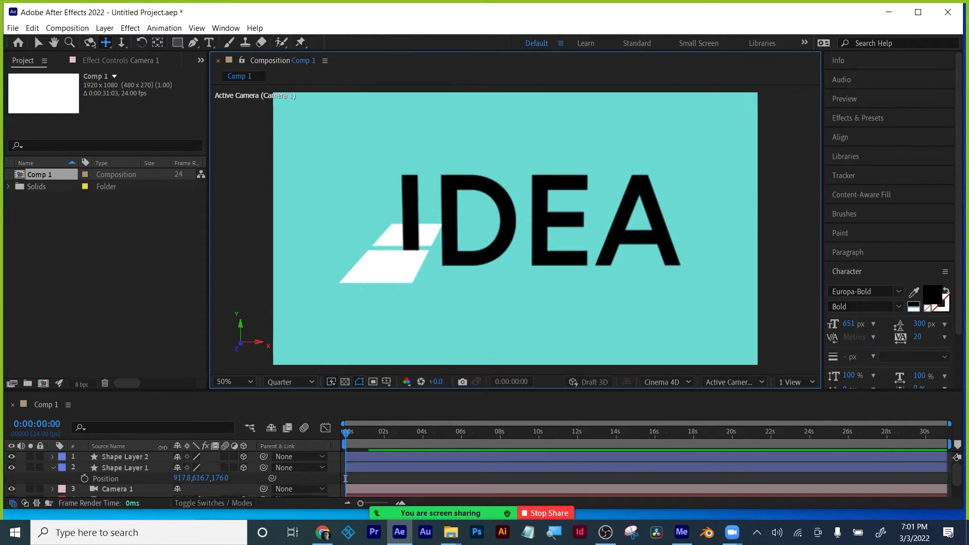
{"action": "left_click", "coordinate": [9, 473]}
{"action": "left_click_drag", "start_coordinate": [11, 467], "coordinate": [11, 456]}
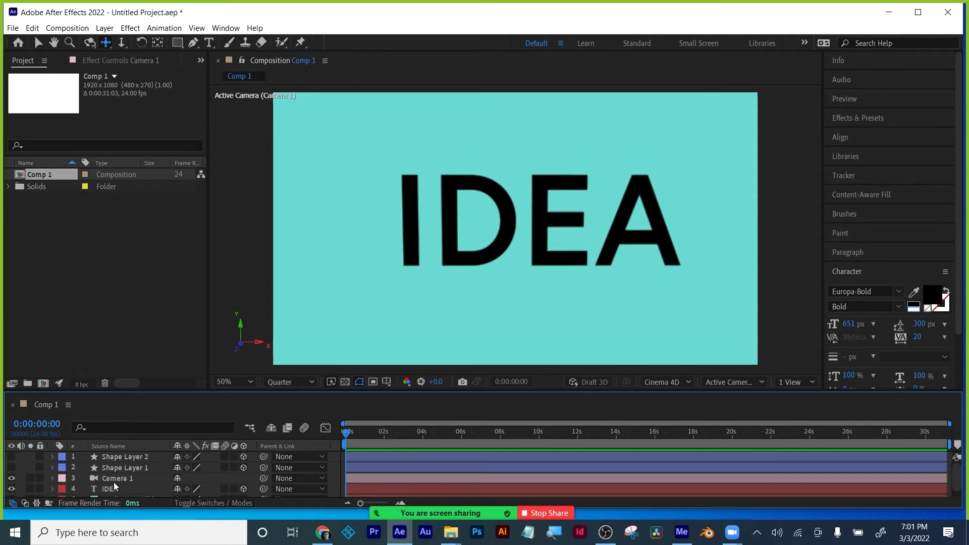
{"action": "left_click_drag", "start_coordinate": [584, 249], "coordinate": [565, 220]}
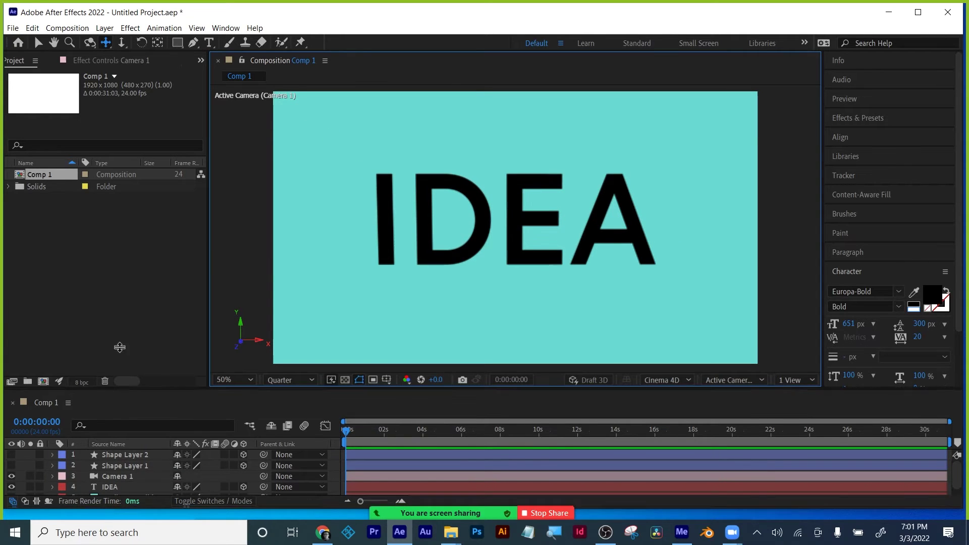
Step: Add a 1920 x 1080 medium cyan solid layer named particle test
{"action": "left_click_drag", "start_coordinate": [133, 390], "coordinate": [133, 330]}
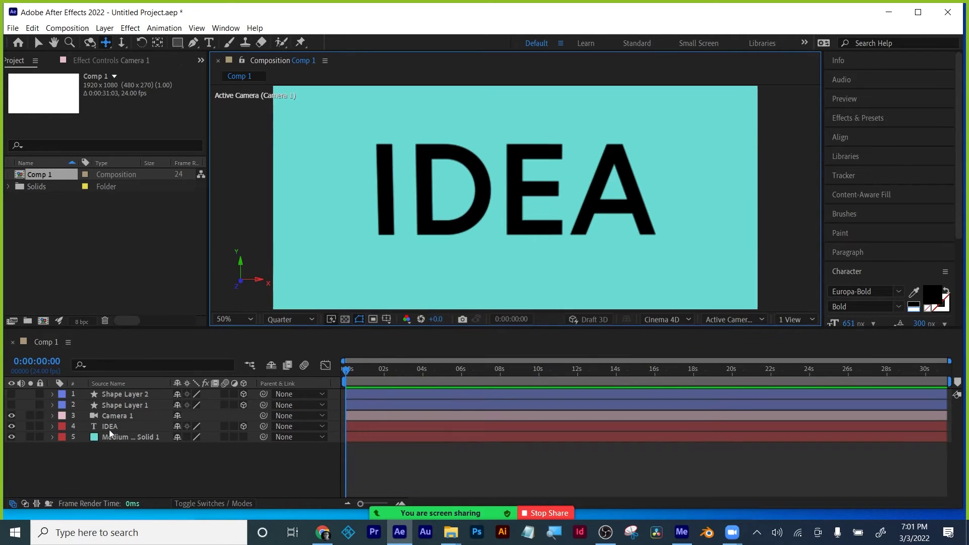
{"action": "left_click", "coordinate": [105, 28]}
{"action": "mouse_move", "coordinate": [151, 42]}
{"action": "left_click", "coordinate": [320, 53]}
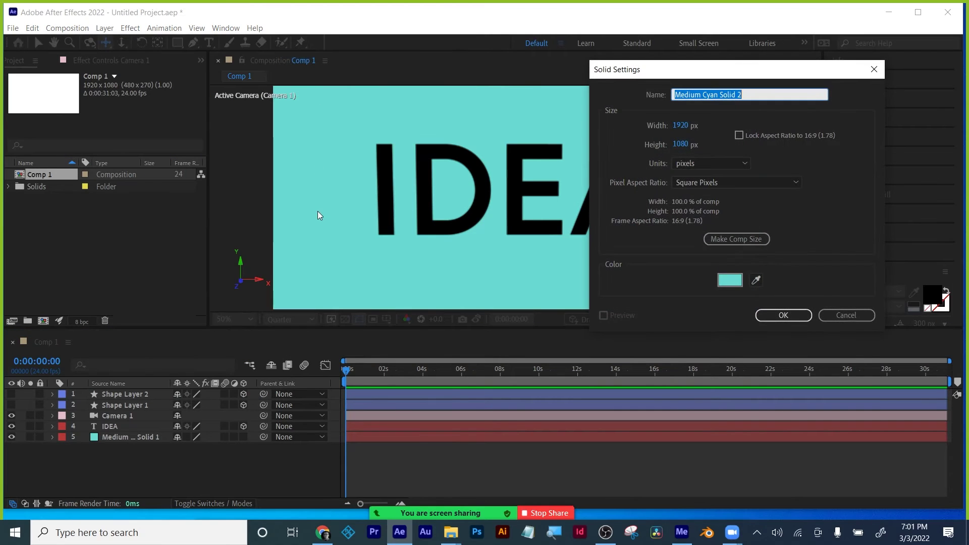
{"action": "type", "text": "particle test"}
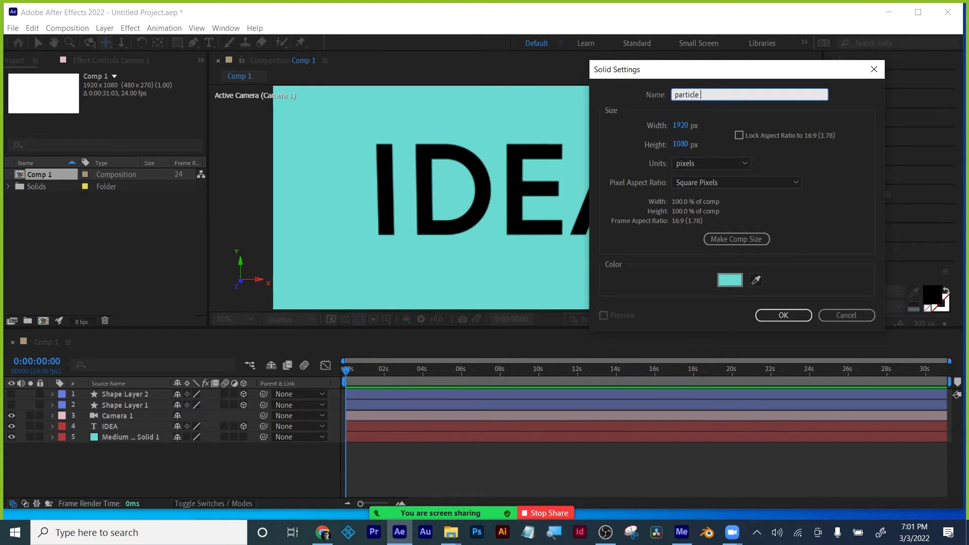
{"action": "left_click", "coordinate": [783, 315]}
Step: Search the effects for "part" and apply CC Particle World to the particle test solid
{"action": "left_click", "coordinate": [846, 120]}
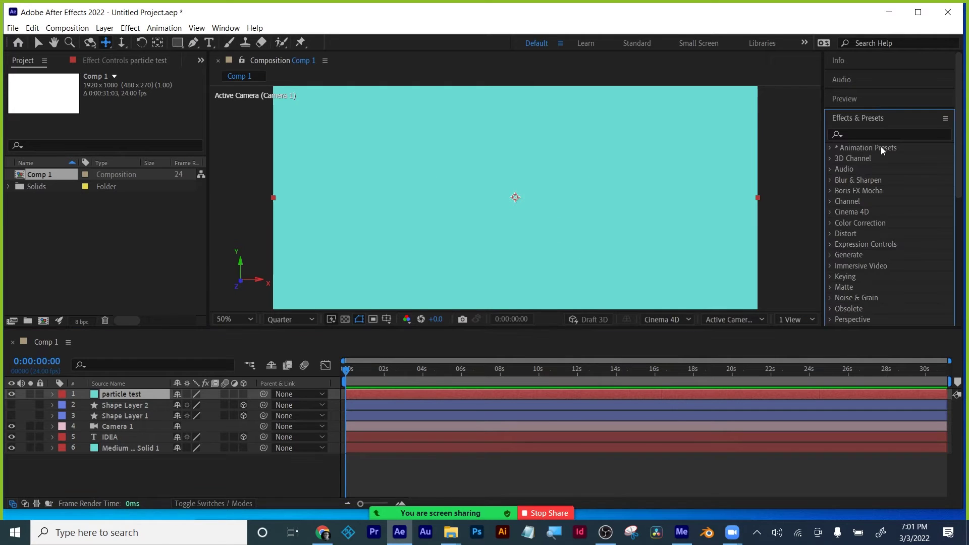
{"action": "left_click", "coordinate": [874, 132]}
{"action": "type", "text": "part"}
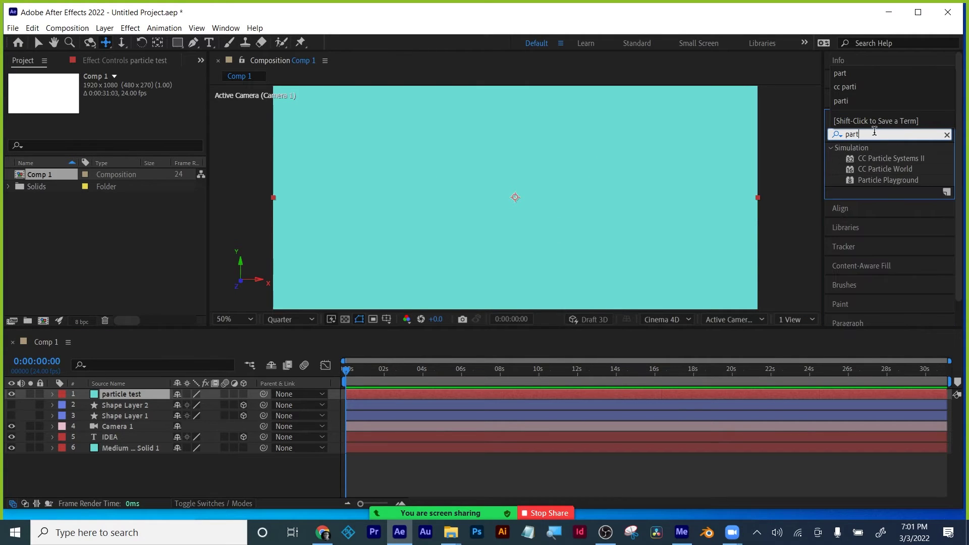
{"action": "left_click", "coordinate": [888, 169]}
{"action": "left_click_drag", "start_coordinate": [889, 173], "coordinate": [565, 390]}
{"action": "key", "text": "v"}
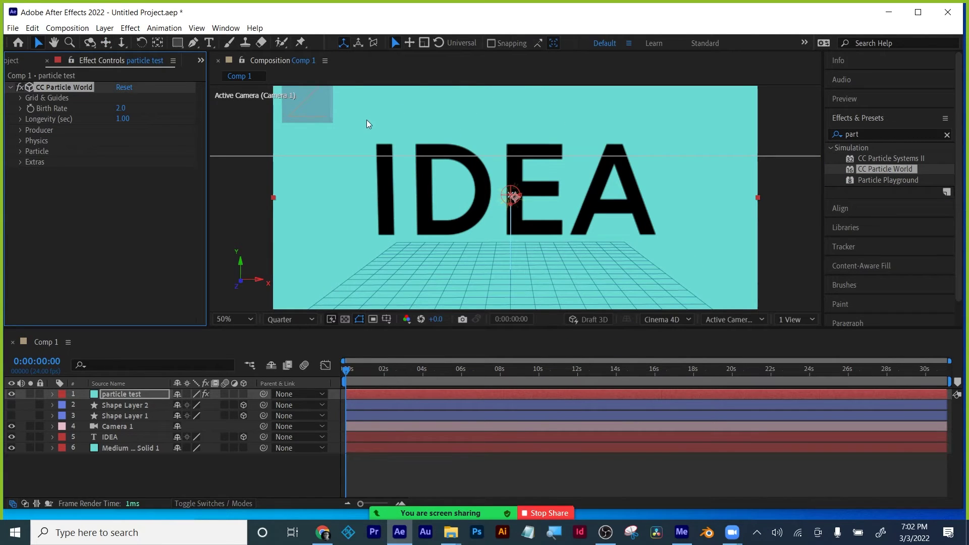
Step: Move the current time to 0:00:05:05 and orbit the camera to view the particles and IDEA text from the side
{"action": "left_click_drag", "start_coordinate": [392, 374], "coordinate": [447, 371]}
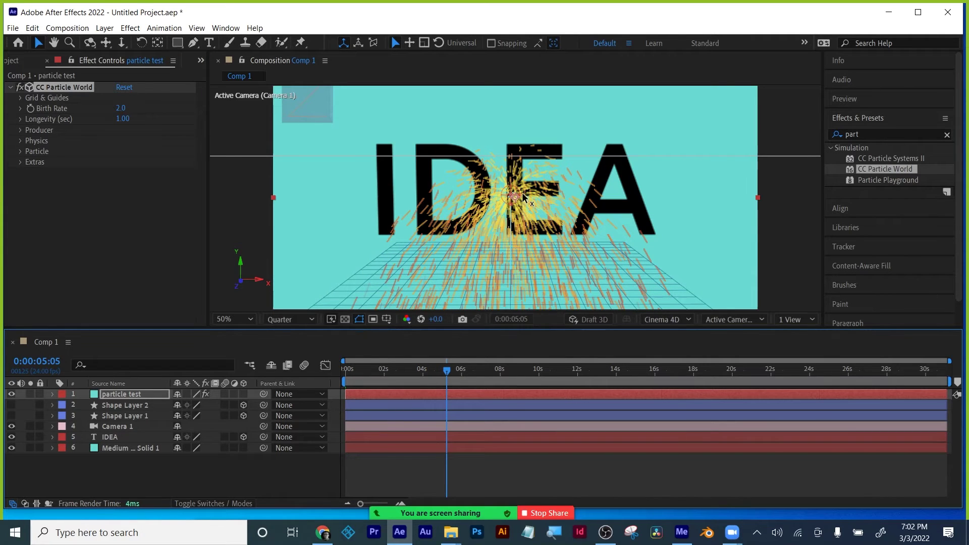
{"action": "left_click", "coordinate": [90, 42]}
{"action": "left_click_drag", "start_coordinate": [444, 242], "coordinate": [495, 241]}
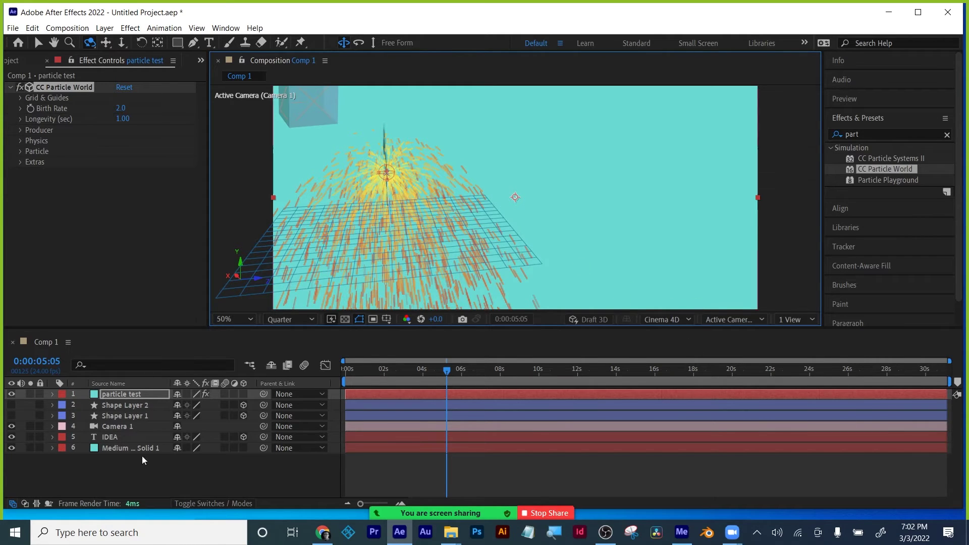
Step: Set the Extrusion Depth in the IDEA text layer's geometry options to 37
{"action": "left_click", "coordinate": [53, 437]}
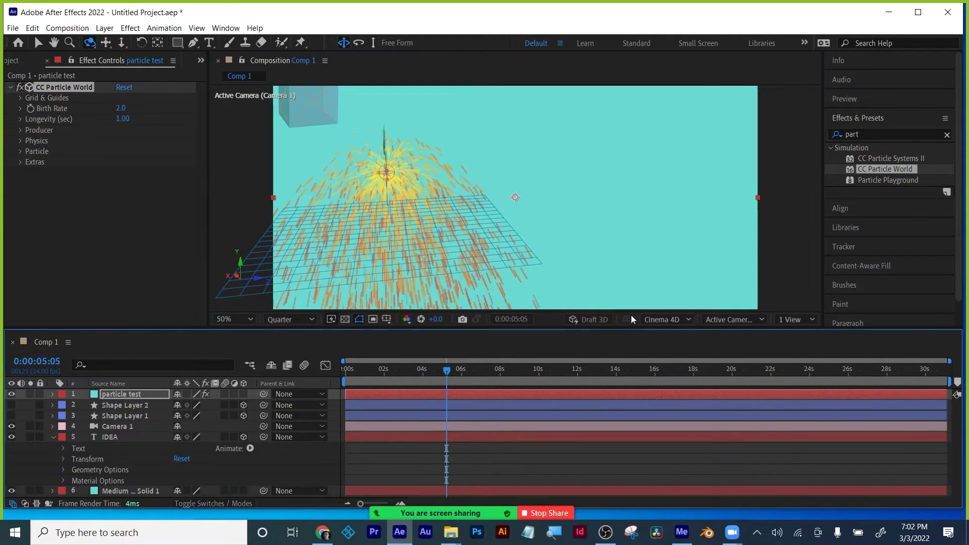
{"action": "left_click", "coordinate": [63, 469]}
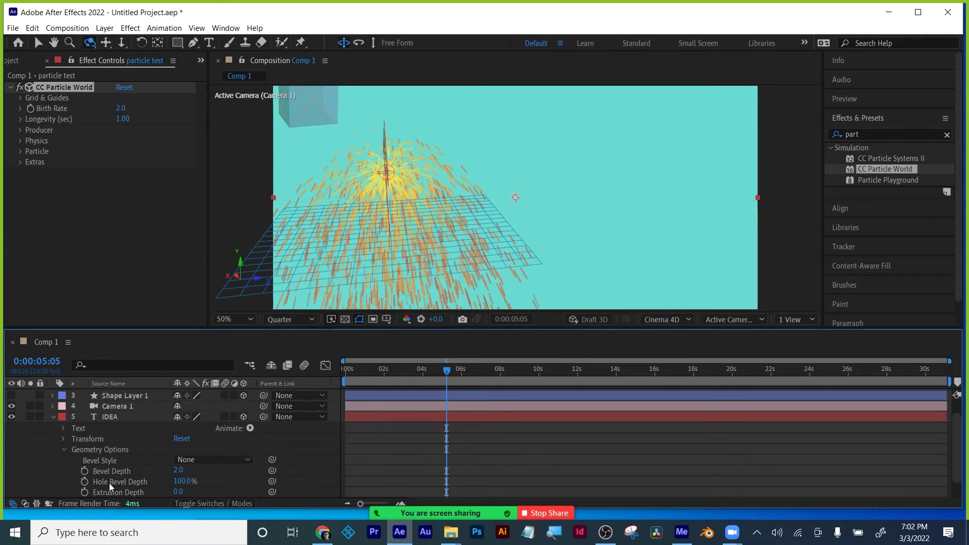
{"action": "left_click_drag", "start_coordinate": [177, 487], "coordinate": [198, 486]}
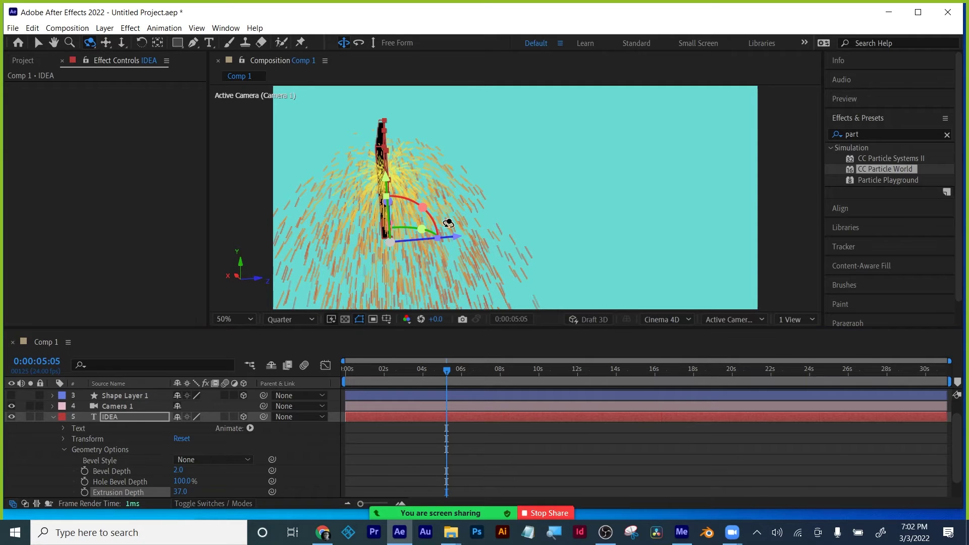
Step: Orbit and pan the camera back to an almost frontal view with the whole IDEA text inside the frame
{"action": "left_click_drag", "start_coordinate": [447, 222], "coordinate": [324, 191]}
{"action": "left_click", "coordinate": [37, 43]}
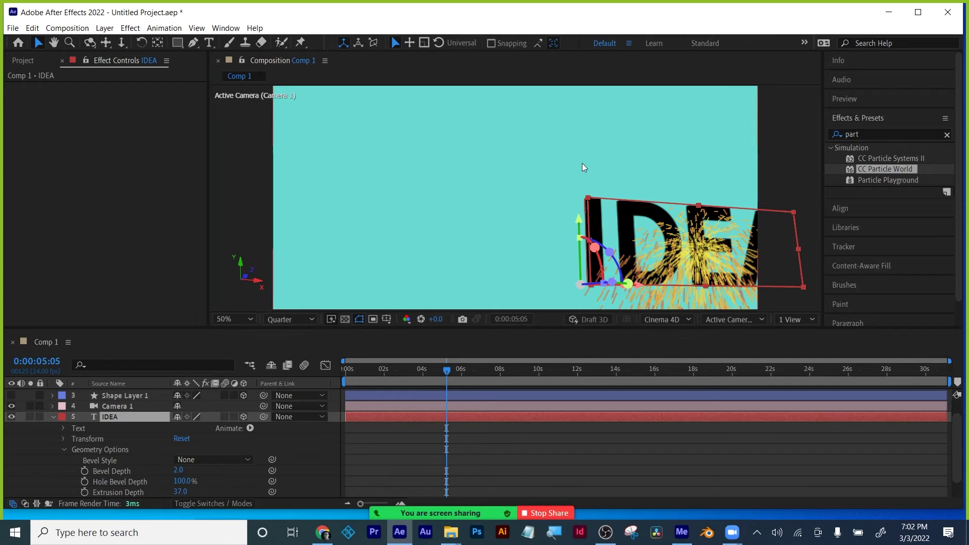
{"action": "left_click", "coordinate": [111, 43]}
{"action": "left_click_drag", "start_coordinate": [545, 222], "coordinate": [362, 142]}
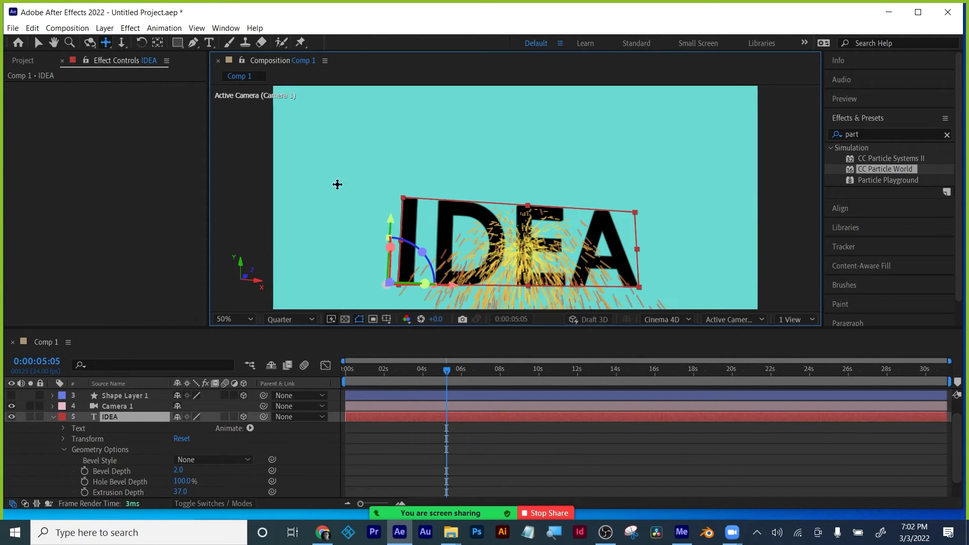
{"action": "left_click_drag", "start_coordinate": [413, 190], "coordinate": [401, 151]}
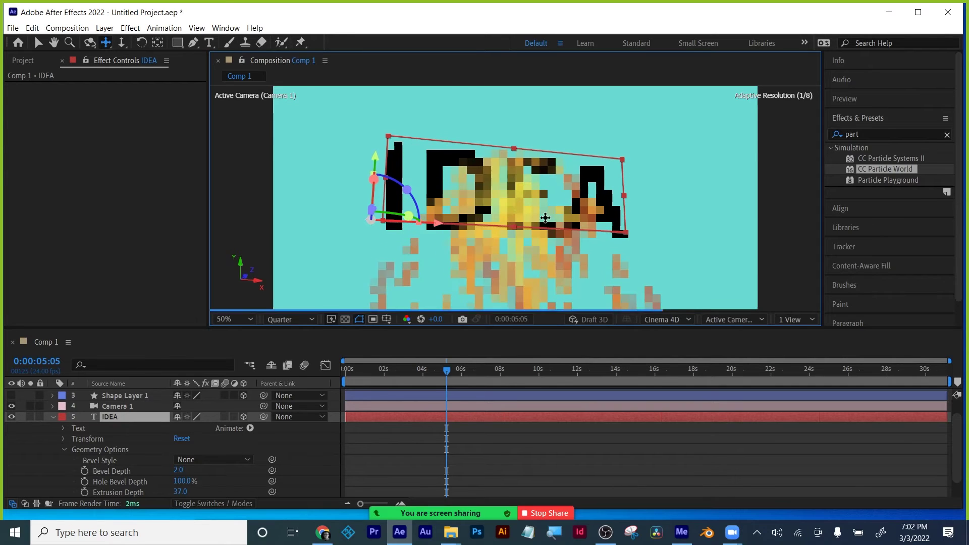
{"action": "left_click", "coordinate": [89, 44]}
{"action": "left_click_drag", "start_coordinate": [340, 219], "coordinate": [331, 236]}
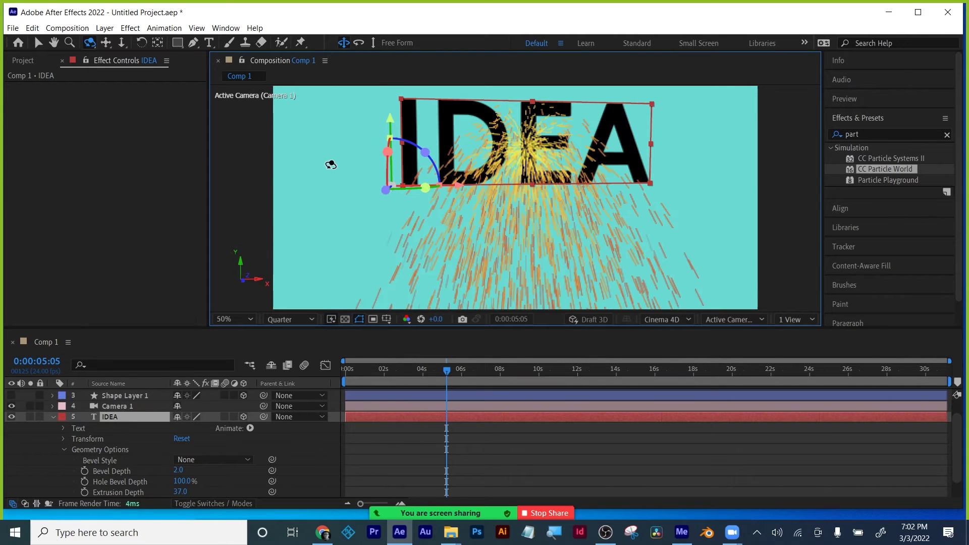
Step: Move the IDEA text down along its Y axis below the particle source and collapse the layer's properties
{"action": "left_click", "coordinate": [37, 43]}
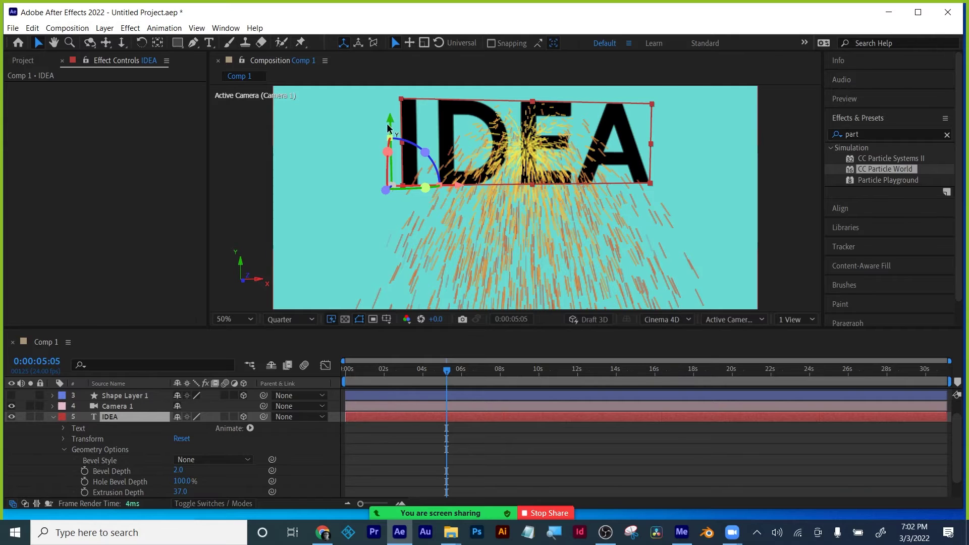
{"action": "left_click_drag", "start_coordinate": [387, 117], "coordinate": [385, 169]}
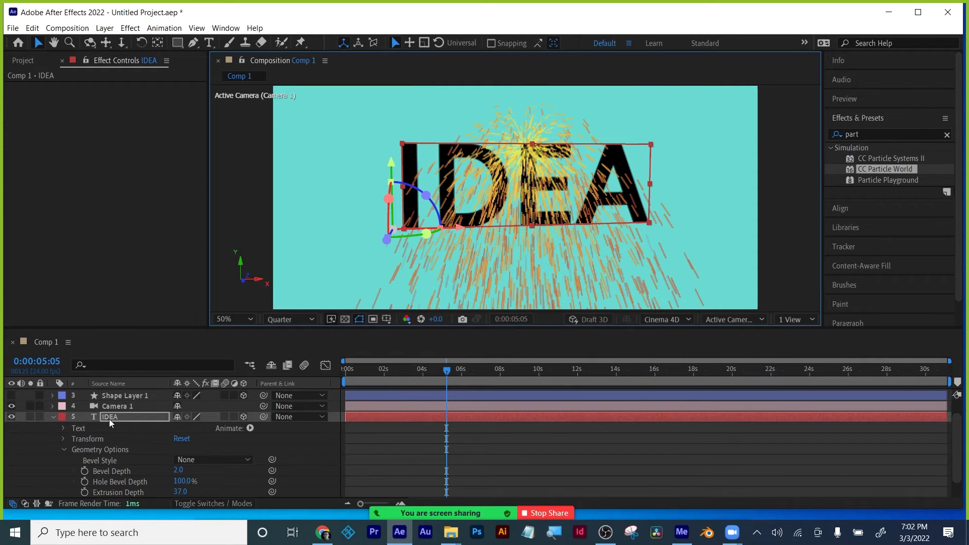
{"action": "scroll", "coordinate": [109, 419], "scroll_direction": "down", "scroll_amount": 2}
{"action": "left_click", "coordinate": [138, 493]}
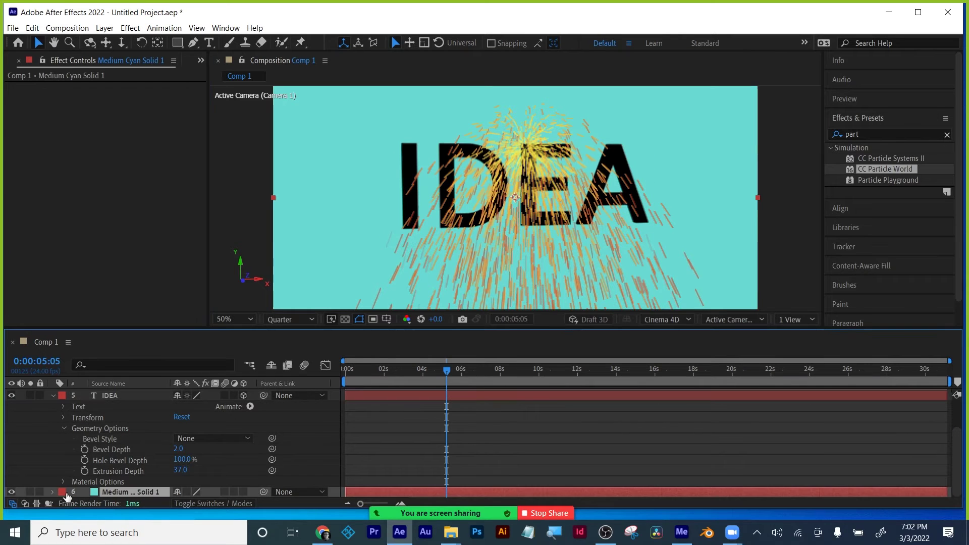
{"action": "left_click", "coordinate": [53, 397]}
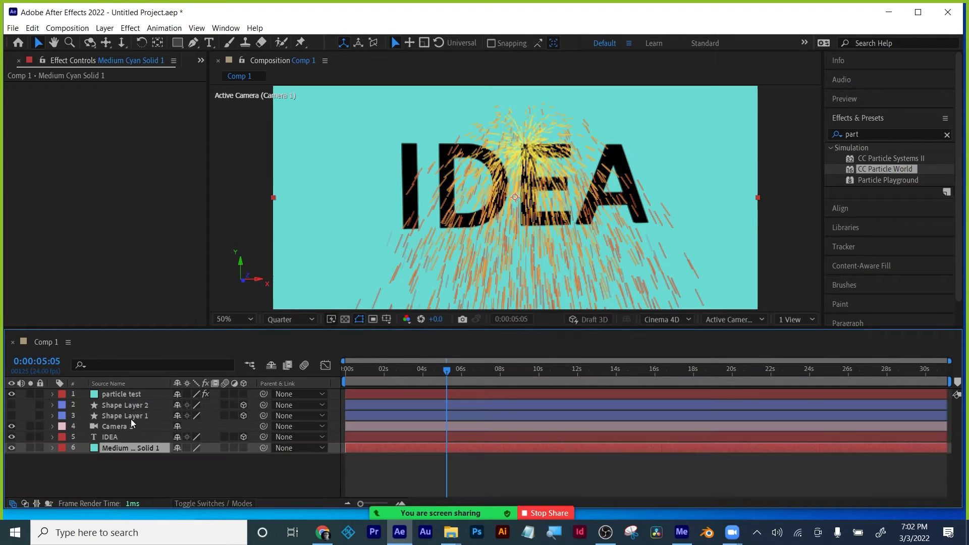
Step: Set the CC Particle World producer's Radius X, Y and Z to 0 on the particle test layer
{"action": "left_click", "coordinate": [120, 395]}
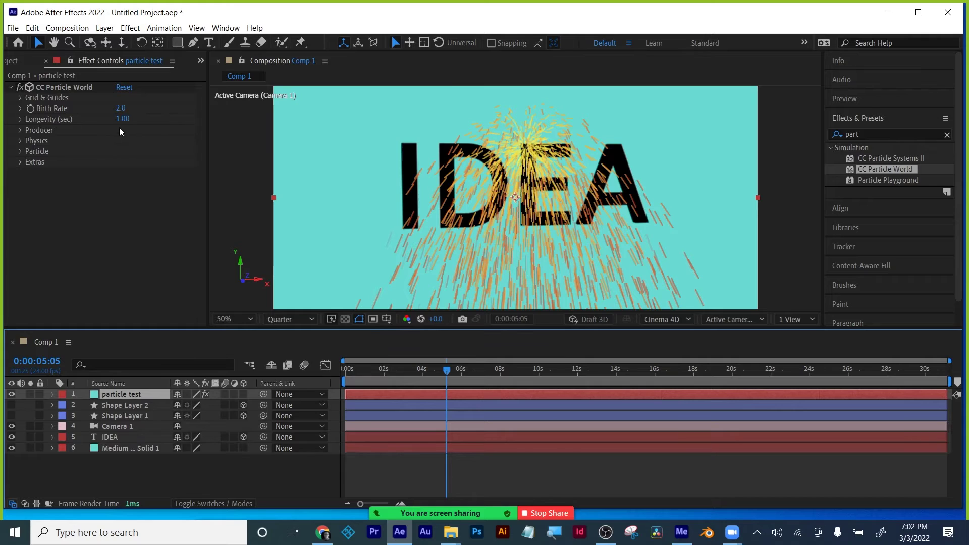
{"action": "left_click", "coordinate": [22, 119]}
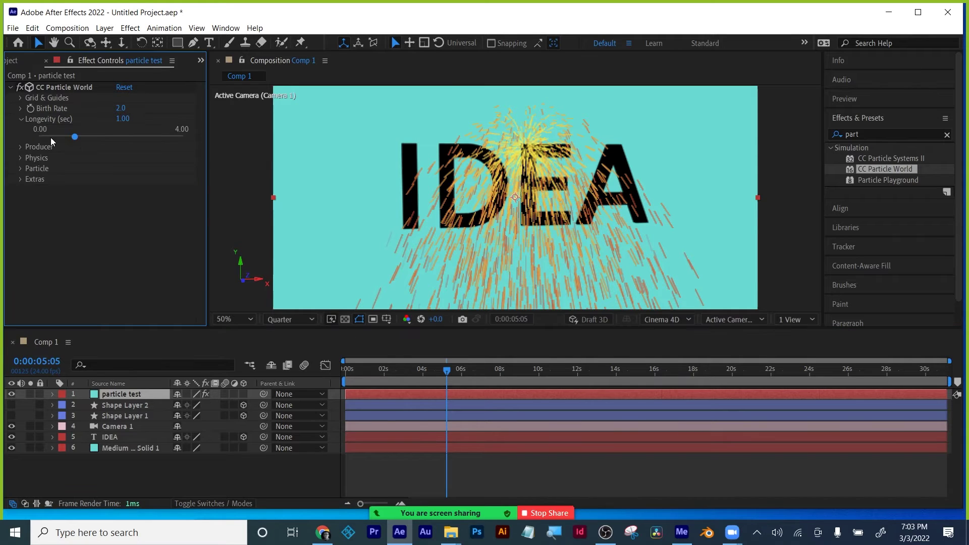
{"action": "left_click", "coordinate": [20, 146]}
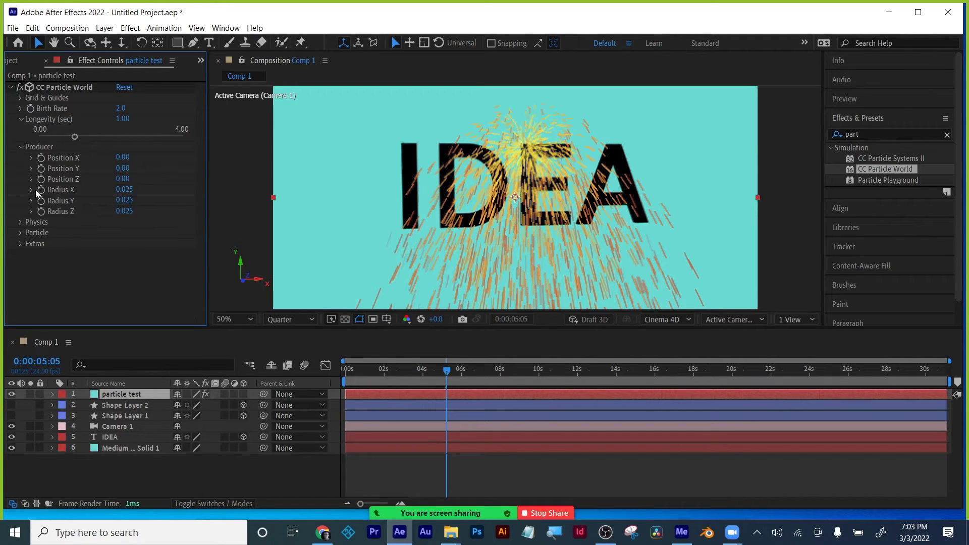
{"action": "left_click_drag", "start_coordinate": [124, 190], "coordinate": [127, 215]}
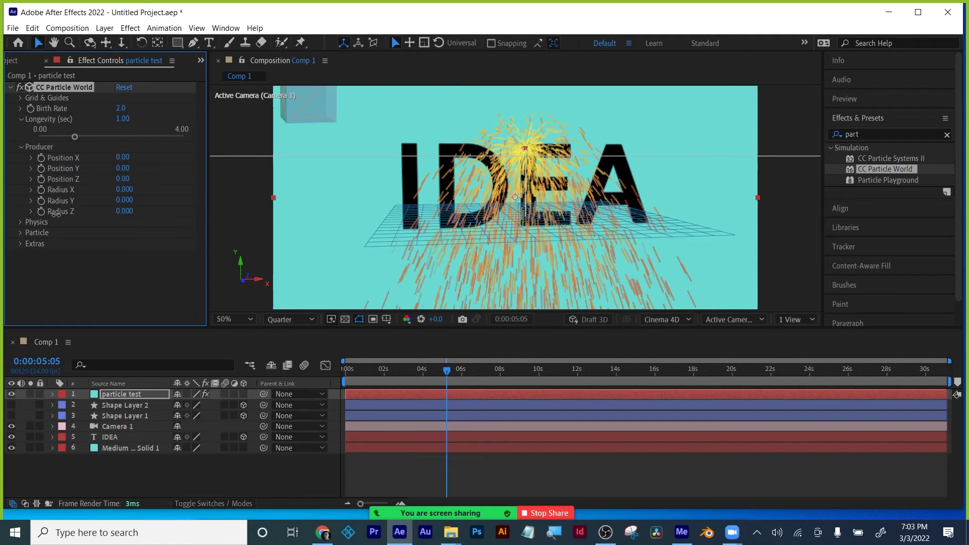
{"action": "left_click", "coordinate": [22, 147]}
{"action": "left_click", "coordinate": [21, 120]}
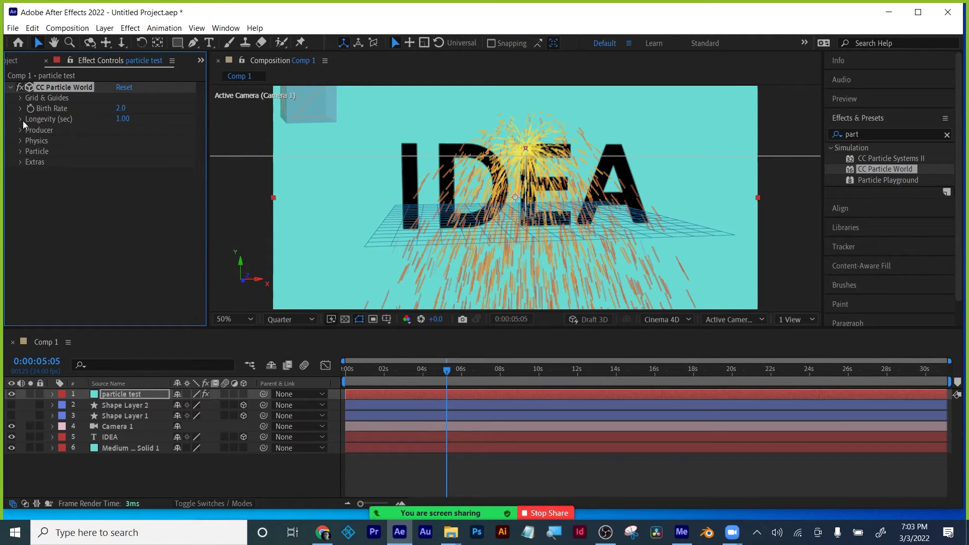
Step: Set the particles' Max Opacity to 100% and look over the Custom Color Map and Opacity Map
{"action": "left_click", "coordinate": [21, 151]}
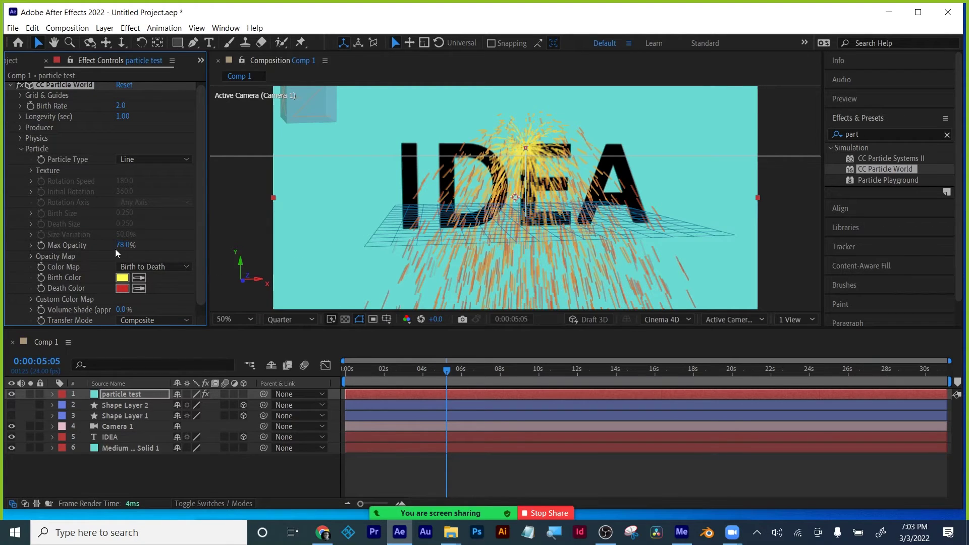
{"action": "left_click_drag", "start_coordinate": [121, 246], "coordinate": [229, 229]}
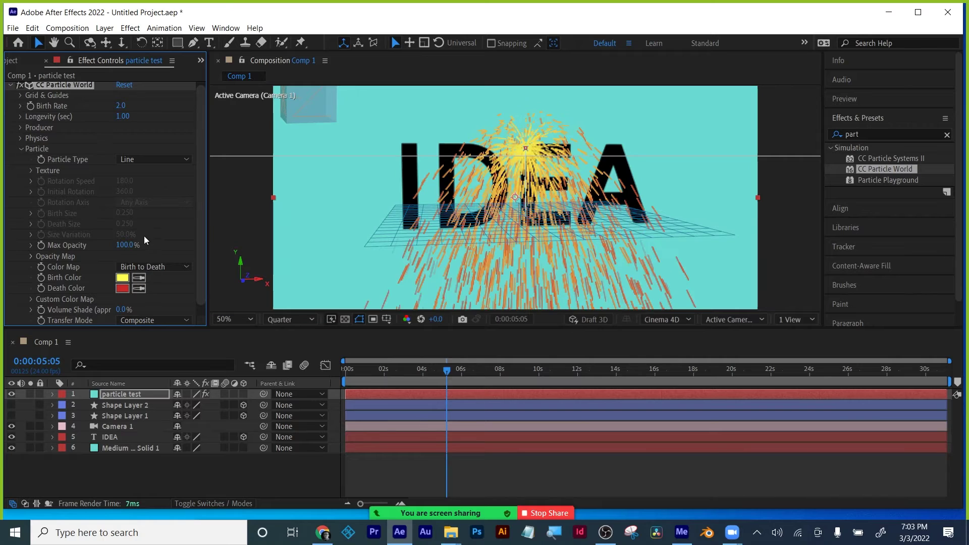
{"action": "scroll", "coordinate": [144, 235], "scroll_direction": "down", "scroll_amount": 1}
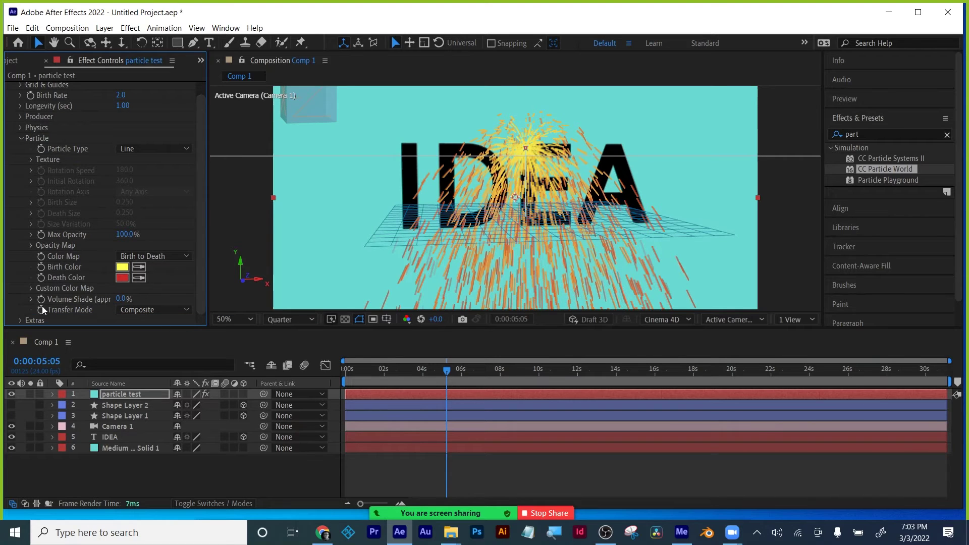
{"action": "left_click", "coordinate": [31, 288]}
{"action": "scroll", "coordinate": [100, 292], "scroll_direction": "down", "scroll_amount": 2}
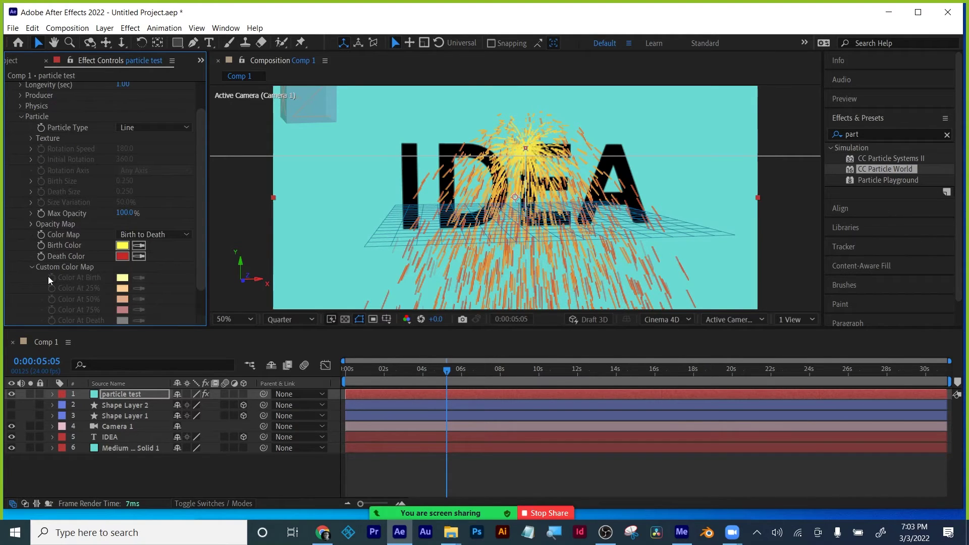
{"action": "left_click", "coordinate": [30, 267]}
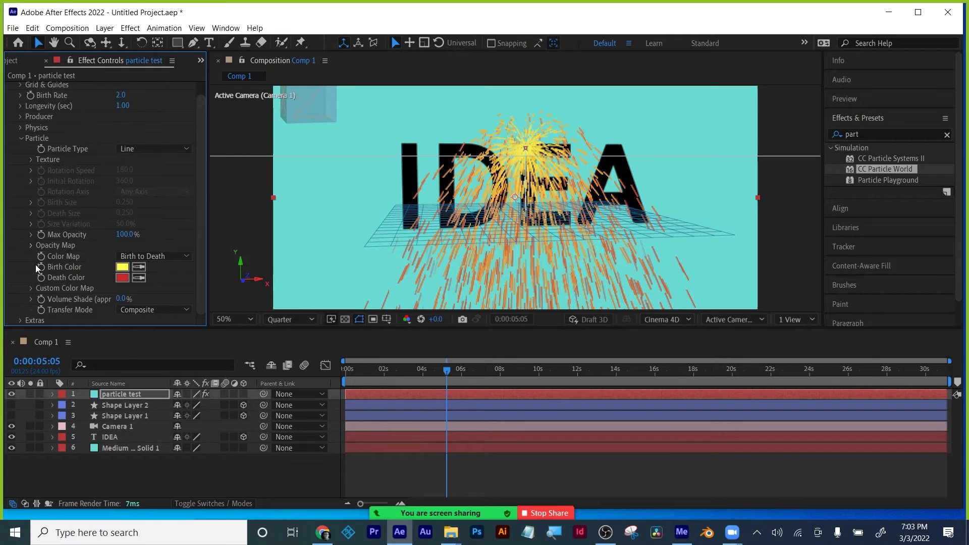
{"action": "left_click", "coordinate": [31, 246]}
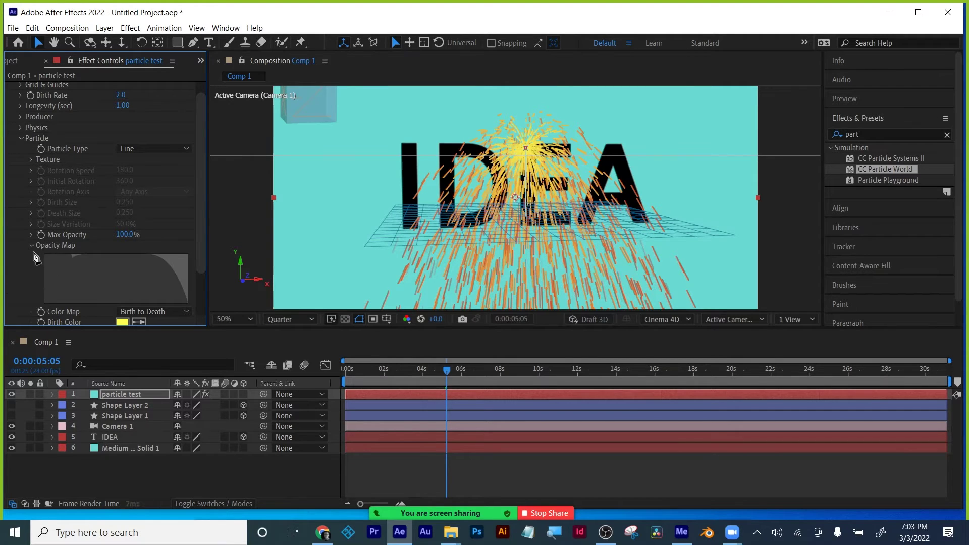
{"action": "left_click", "coordinate": [21, 138]}
Step: Set the particle physics Velocity to 0 and Gravity to -0.010, with the current time at 0:00:04:20
{"action": "left_click", "coordinate": [20, 141]}
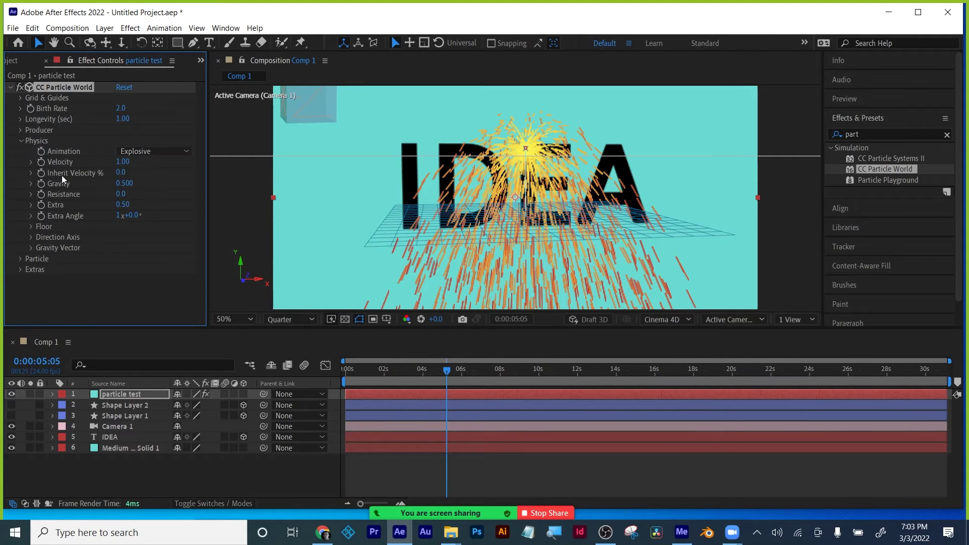
{"action": "left_click", "coordinate": [121, 162]}
{"action": "type", "text": "0"}
{"action": "key", "text": "Return"}
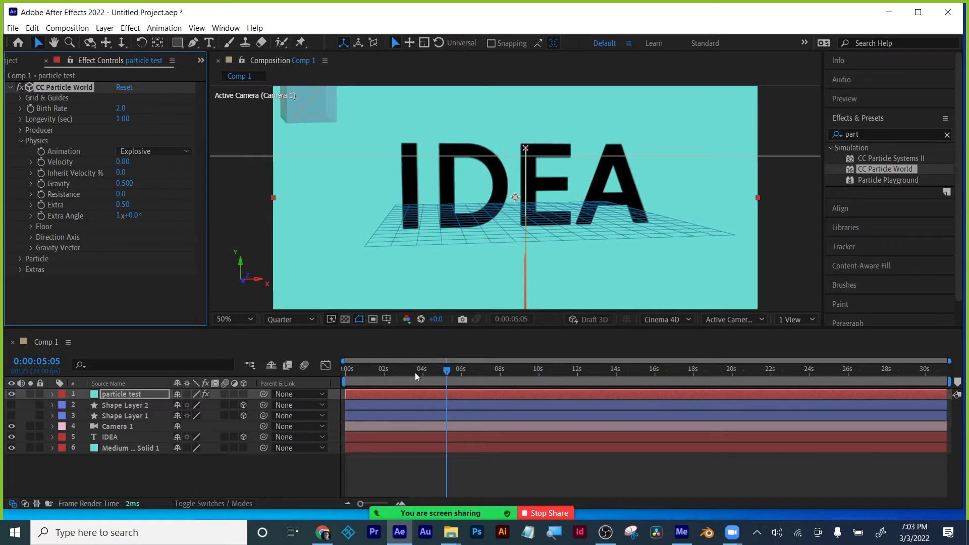
{"action": "left_click", "coordinate": [439, 372]}
{"action": "left_click", "coordinate": [124, 183]}
{"action": "type", "text": ".25"}
{"action": "key", "text": "Return"}
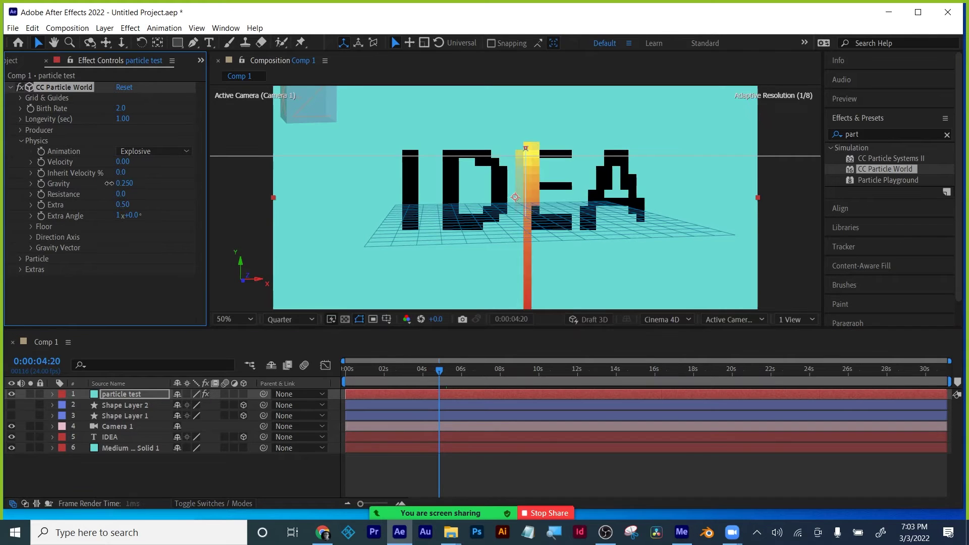
{"action": "left_click_drag", "start_coordinate": [109, 183], "coordinate": [91, 181]}
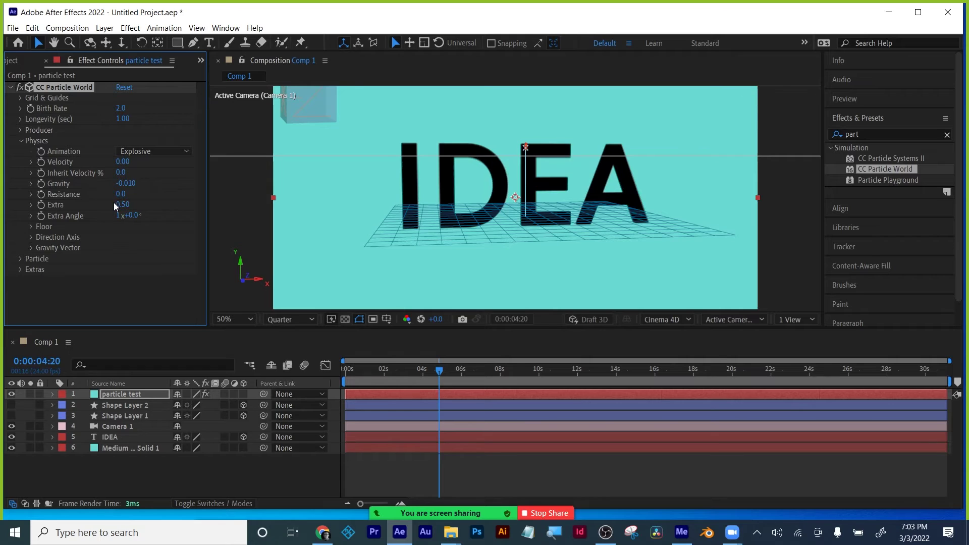
Step: Set the particle physics Extra and Extra Angle to 0
{"action": "left_click", "coordinate": [122, 205]}
{"action": "type", "text": "0"}
{"action": "key", "text": "Tab"}
{"action": "type", "text": "0"}
{"action": "key", "text": "Return"}
{"action": "left_click", "coordinate": [20, 141]}
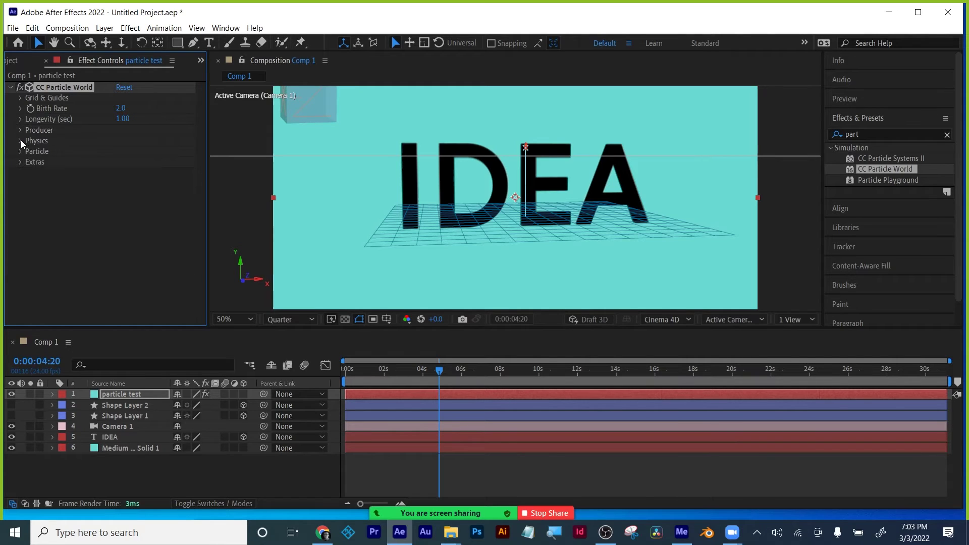
Step: Reveal the CC Particle World Producer properties of the particle test layer in the timeline
{"action": "left_click", "coordinate": [123, 394]}
{"action": "key", "text": "p"}
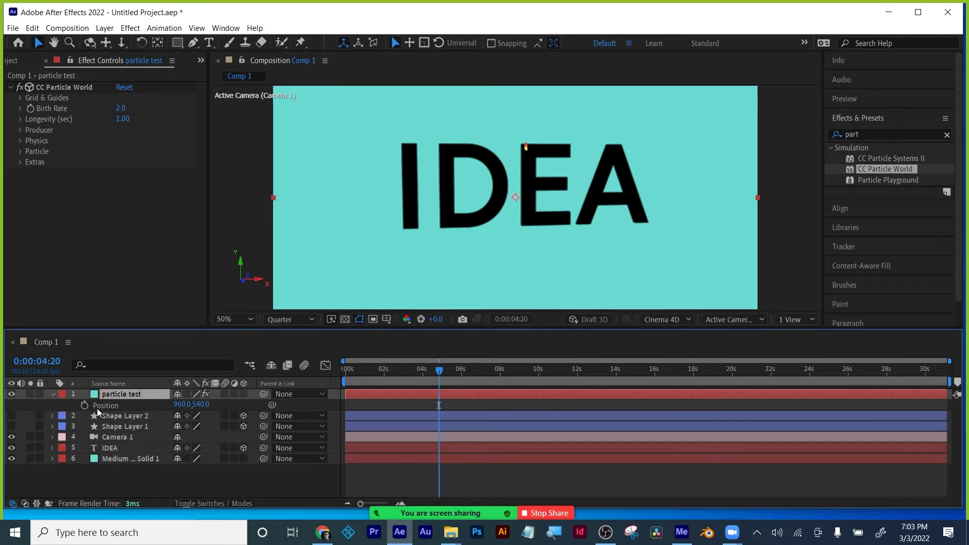
{"action": "left_click", "coordinate": [52, 395]}
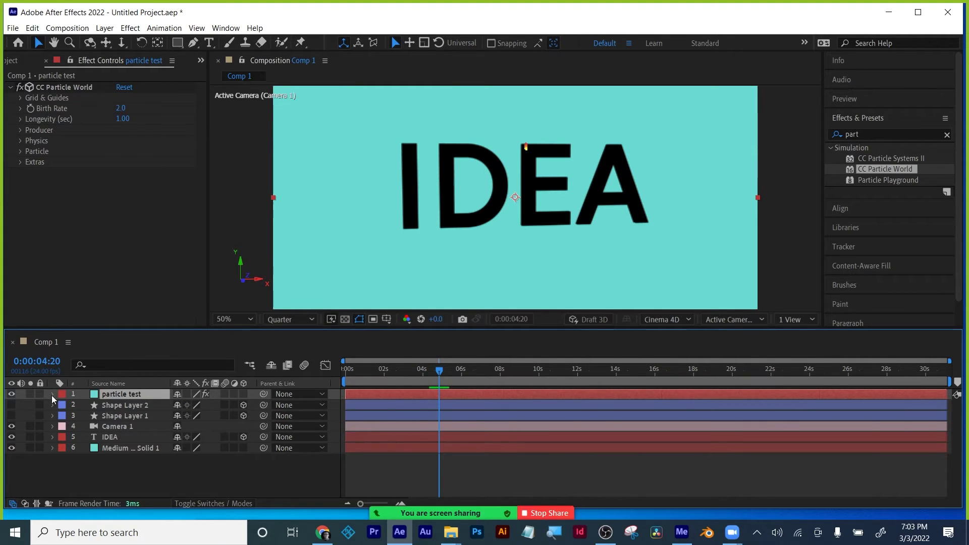
{"action": "left_click", "coordinate": [52, 395]}
{"action": "left_click", "coordinate": [63, 417]}
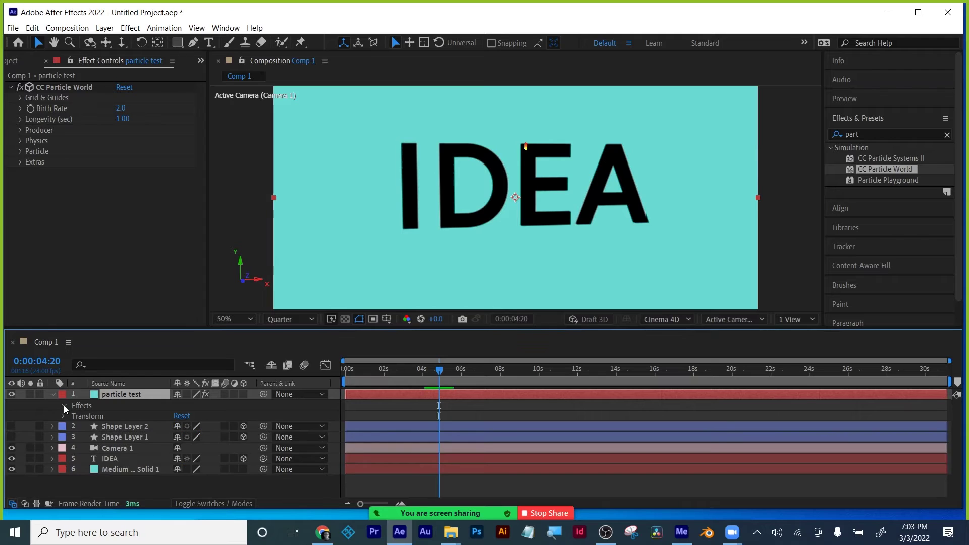
{"action": "left_click", "coordinate": [65, 407]}
{"action": "left_click", "coordinate": [74, 417]}
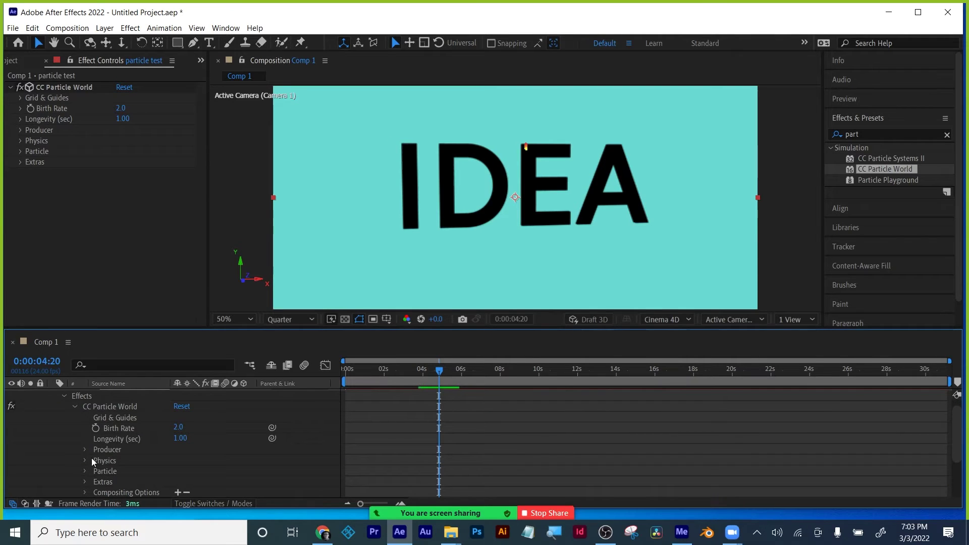
{"action": "left_click", "coordinate": [85, 449]}
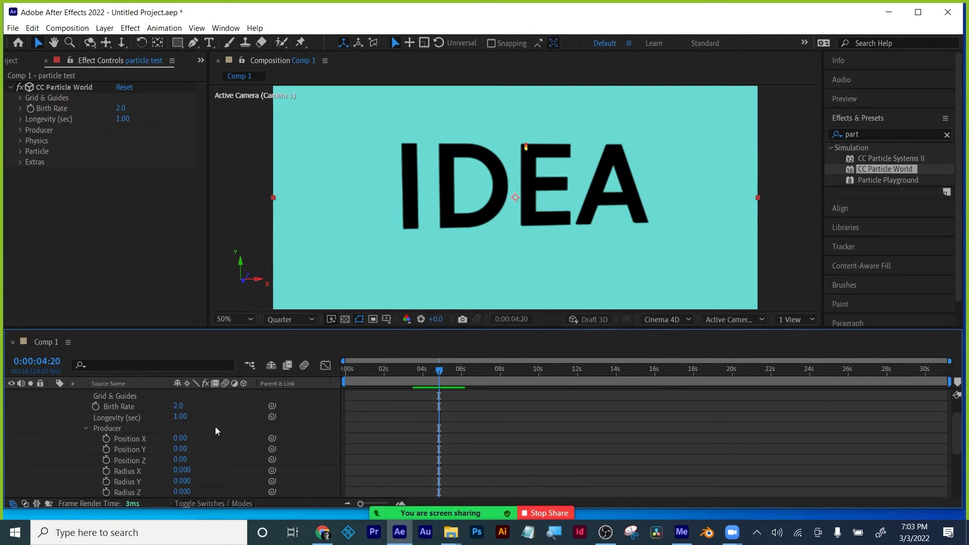
Step: Create a null object, turn it into a 3D layer and reveal its Position property
{"action": "left_click", "coordinate": [105, 28]}
{"action": "mouse_move", "coordinate": [157, 40]}
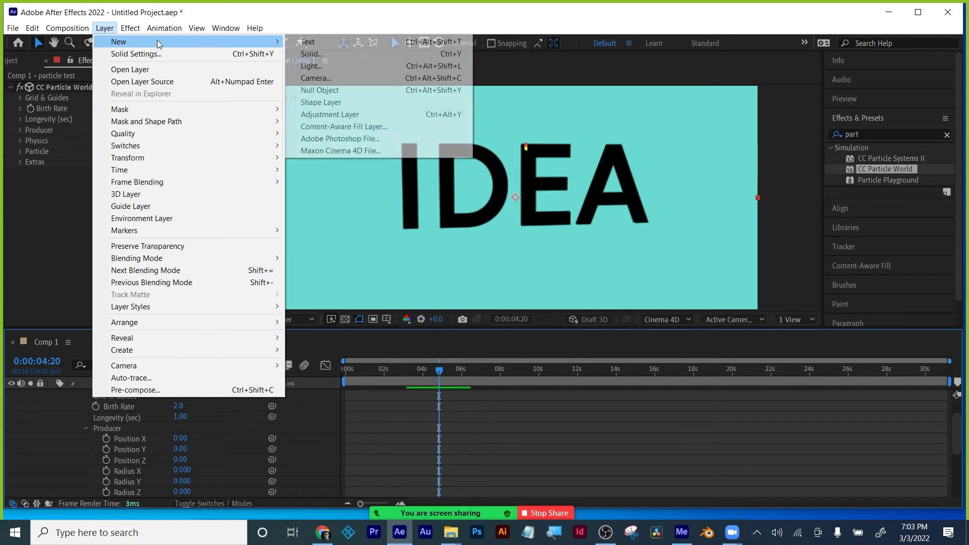
{"action": "left_click", "coordinate": [337, 91]}
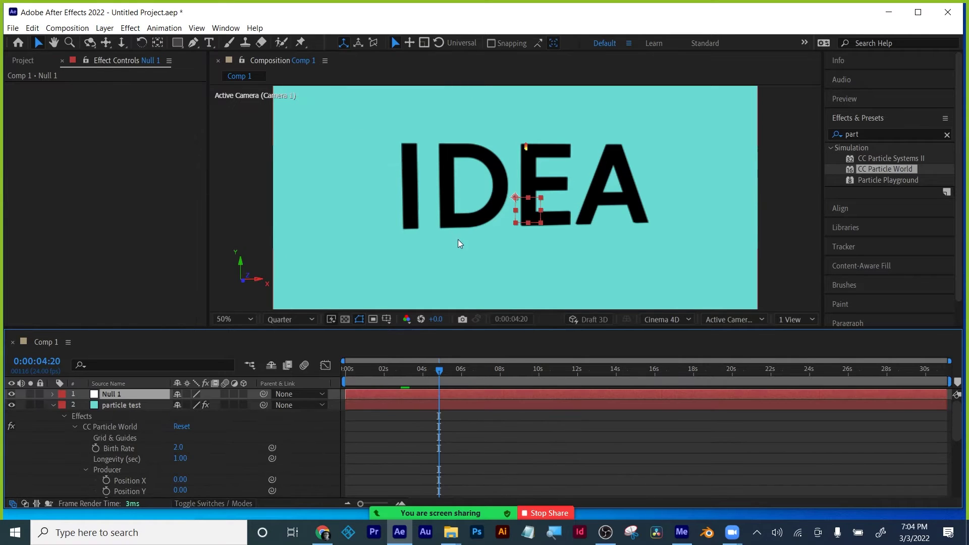
{"action": "left_click", "coordinate": [244, 393]}
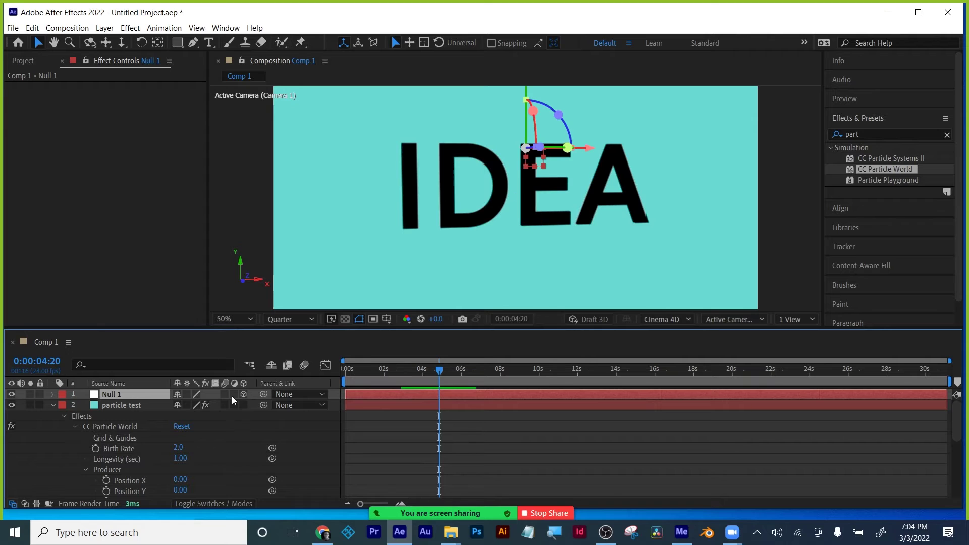
{"action": "key", "text": "p"}
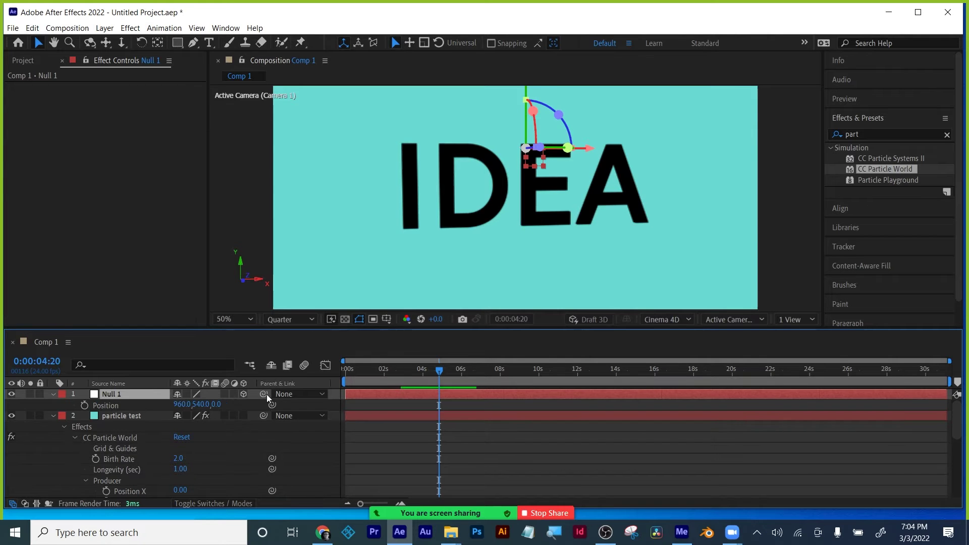
Step: Switch to Chrome, open AE_Expressions.txt from the Art 228 Virtual reference files and copy the X expression for parenting the Producer to a null
{"action": "left_click", "coordinate": [323, 532]}
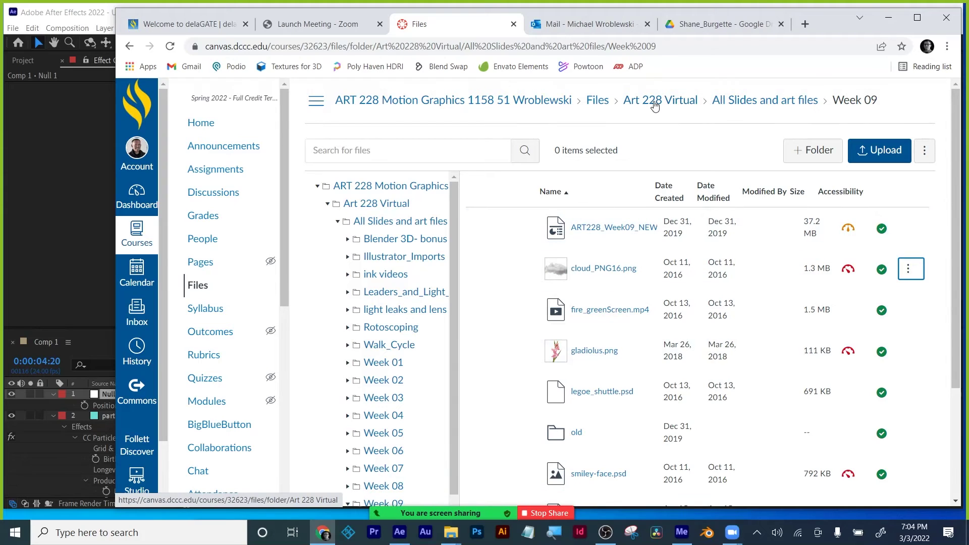
{"action": "left_click", "coordinate": [655, 103]}
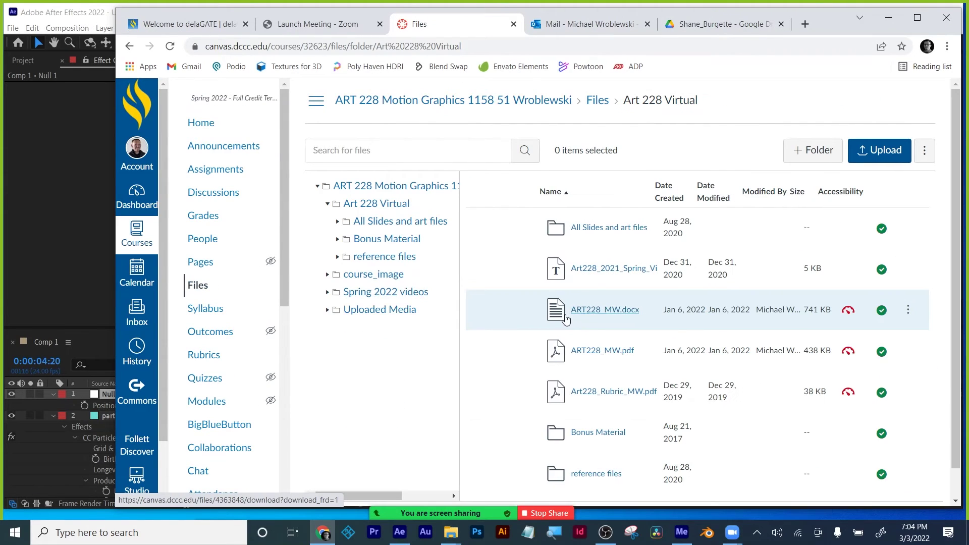
{"action": "scroll", "coordinate": [600, 300], "scroll_direction": "down", "scroll_amount": 1}
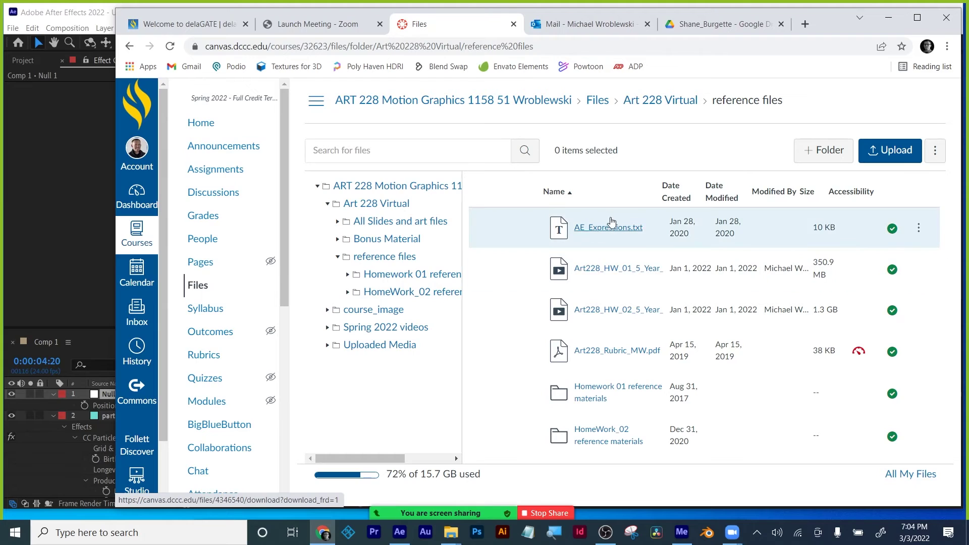
{"action": "left_click", "coordinate": [610, 227]}
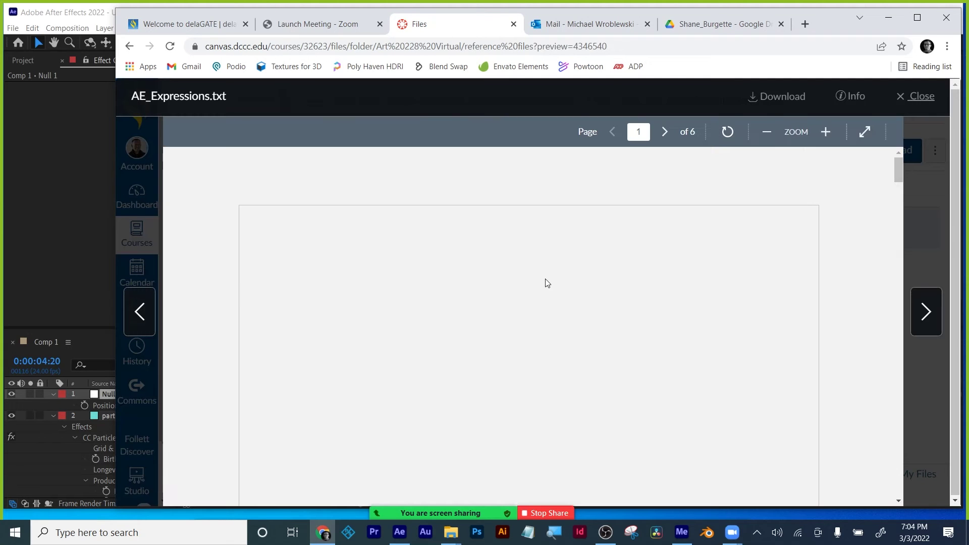
{"action": "scroll", "coordinate": [503, 301], "scroll_direction": "down", "scroll_amount": 5}
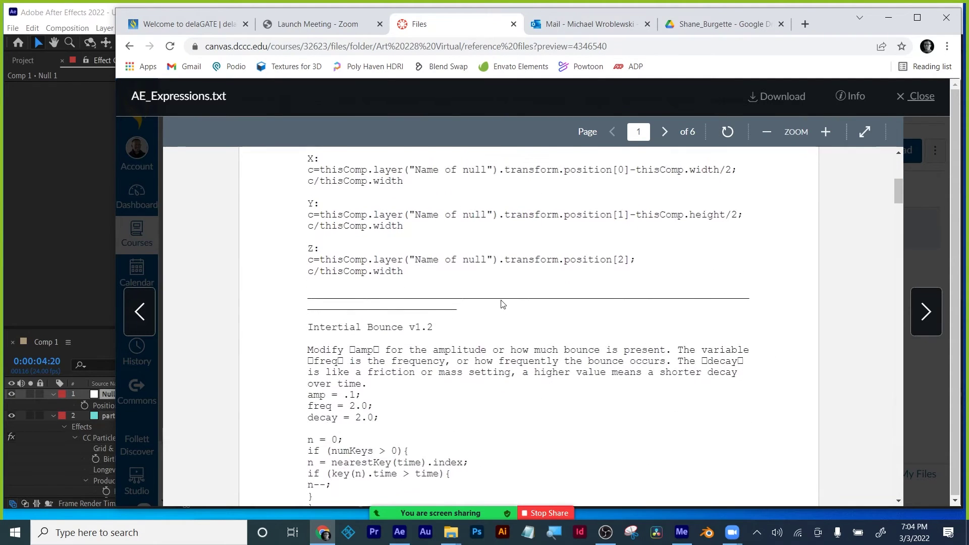
{"action": "scroll", "coordinate": [503, 302], "scroll_direction": "up", "scroll_amount": 1}
{"action": "left_click_drag", "start_coordinate": [308, 229], "coordinate": [401, 239]}
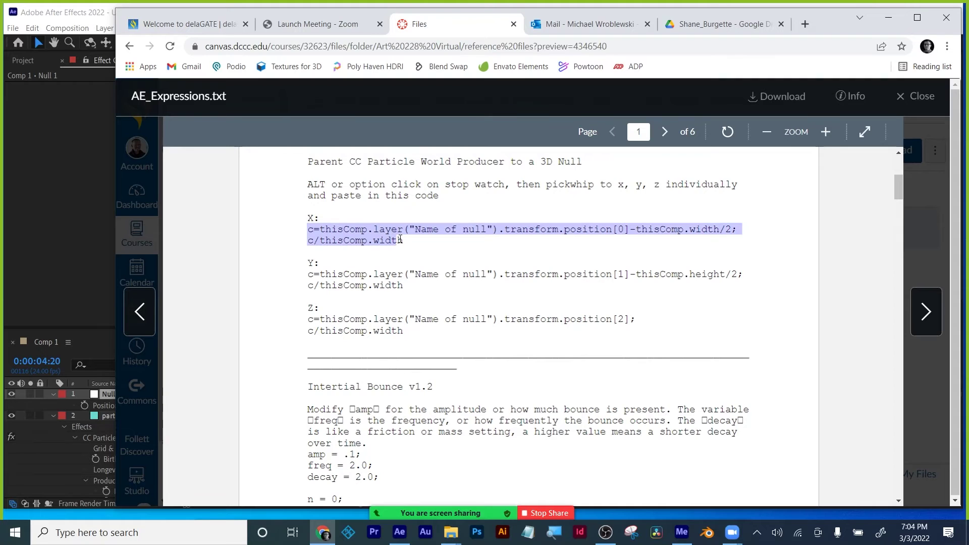
Step: Back in After Effects, enlarge the timeline and paste the copied X code as an expression on the Producer's Position X
{"action": "left_click", "coordinate": [400, 532]}
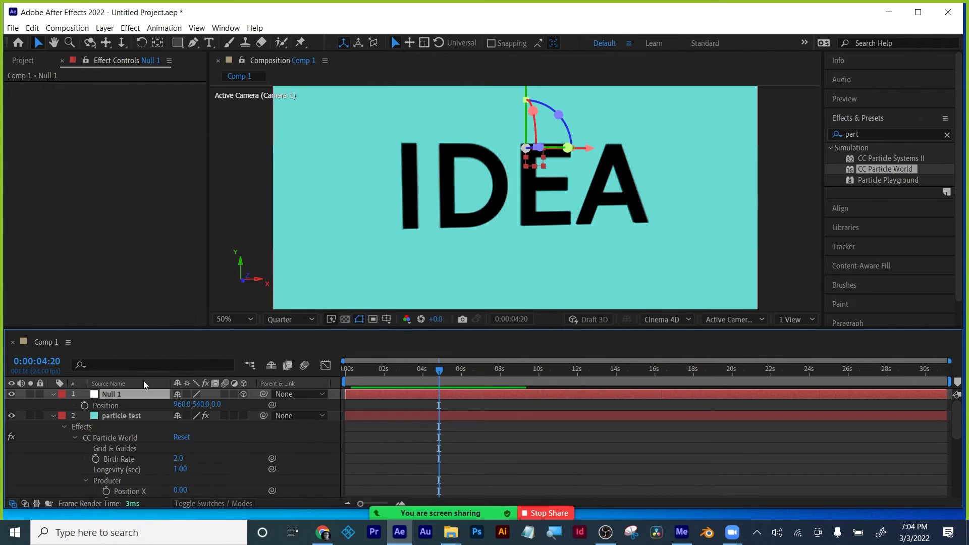
{"action": "left_click_drag", "start_coordinate": [168, 329], "coordinate": [167, 219]}
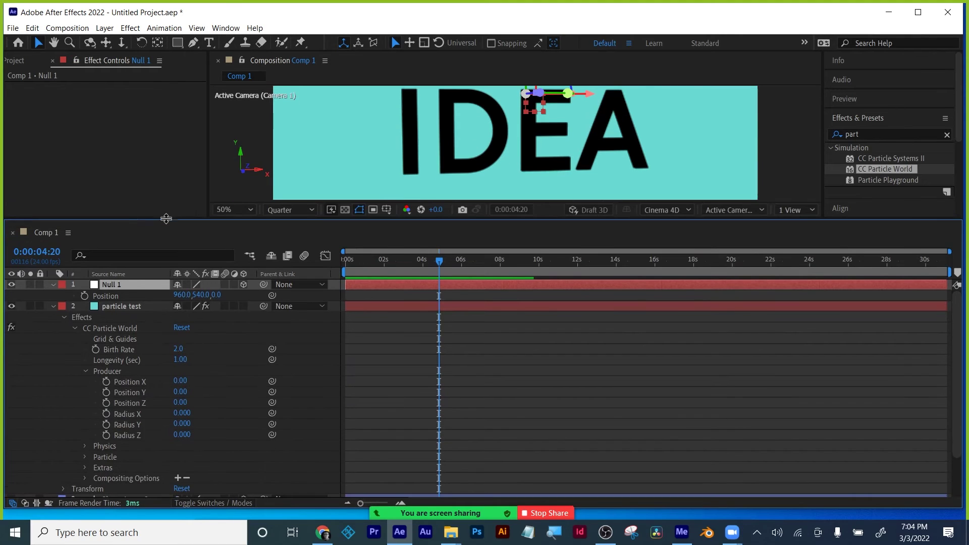
{"action": "left_click", "coordinate": [106, 382], "text": "alt"}
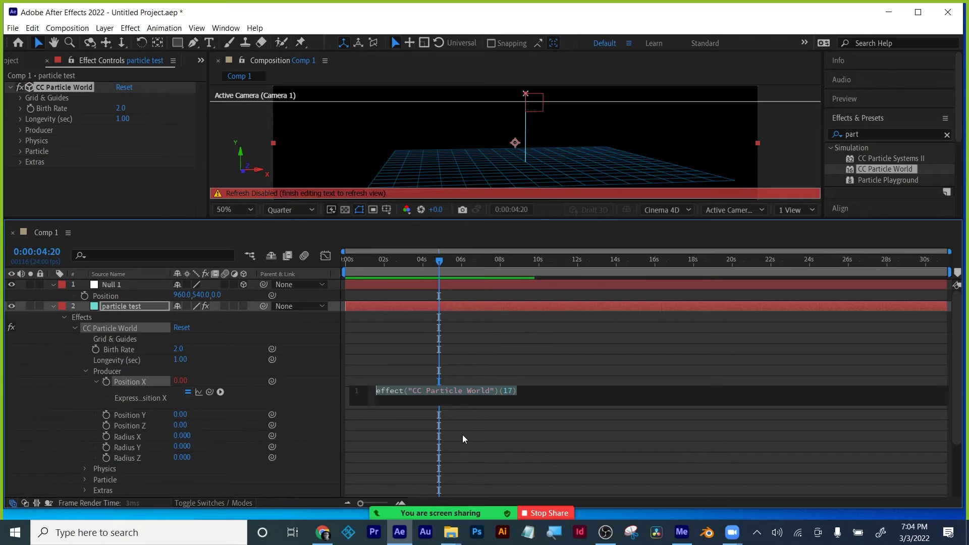
{"action": "type", "text": "c=thisComp.layer(\"Name of null\").transform.position[0]-thisComp.width/2; c/thisComp.width"}
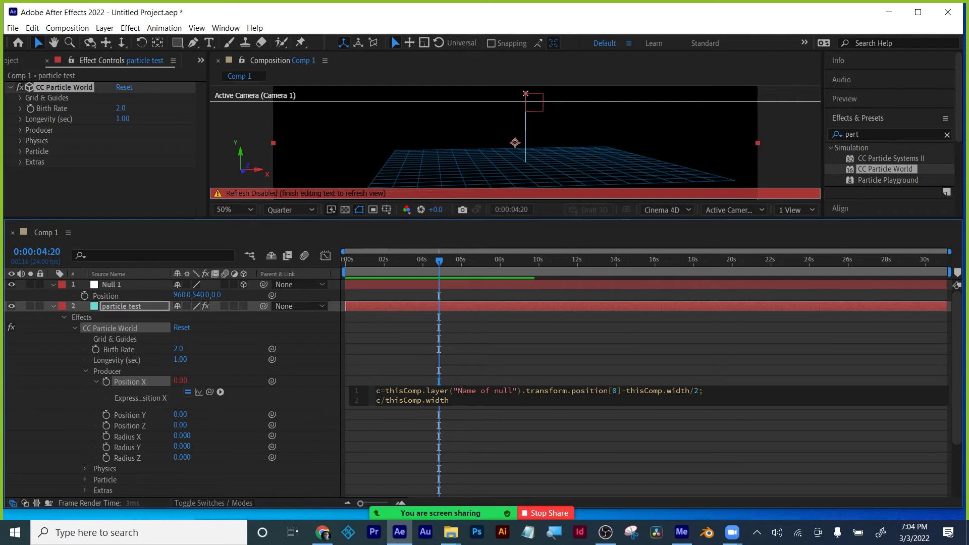
Step: Replace the placeholder layer name in the Position X expression with "Null 1" and apply it
{"action": "left_click_drag", "start_coordinate": [476, 392], "coordinate": [499, 394]}
{"action": "type", "text": "N"}
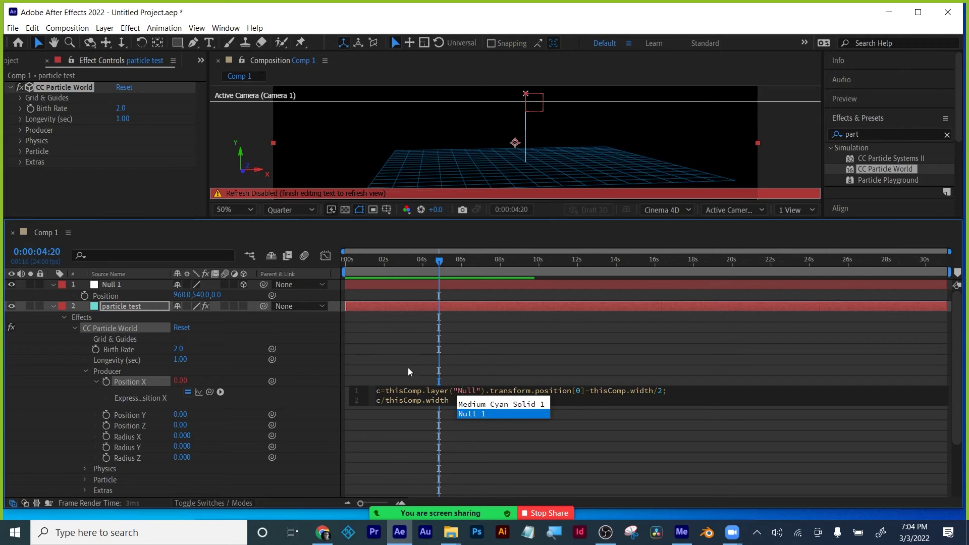
{"action": "left_click", "coordinate": [478, 414]}
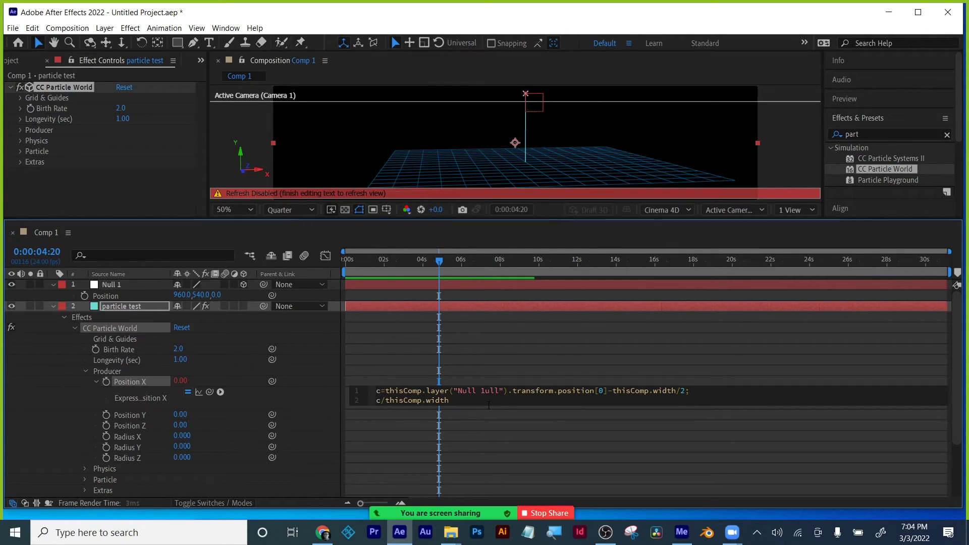
{"action": "key", "text": "Delete"}
{"action": "key", "text": "Delete"}
{"action": "key", "text": "Delete"}
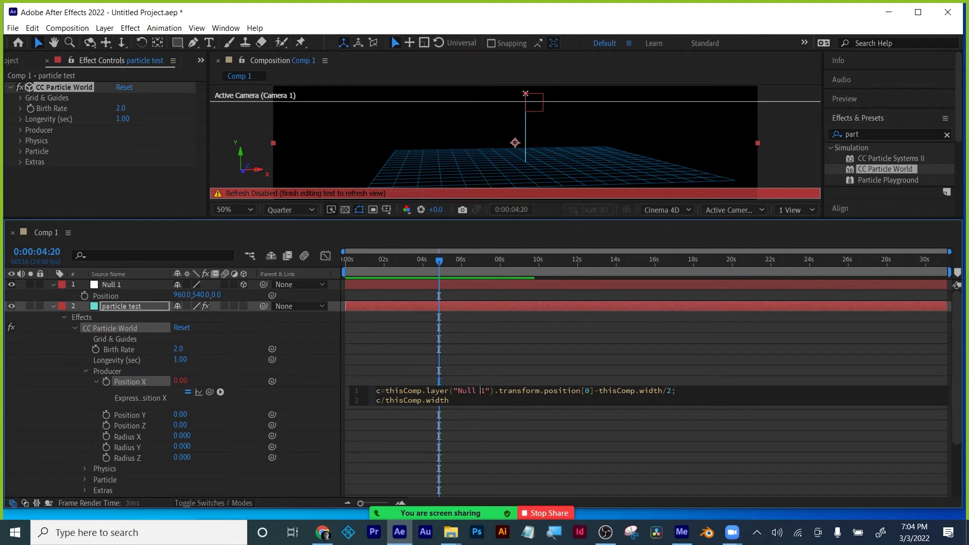
{"action": "left_click", "coordinate": [483, 427]}
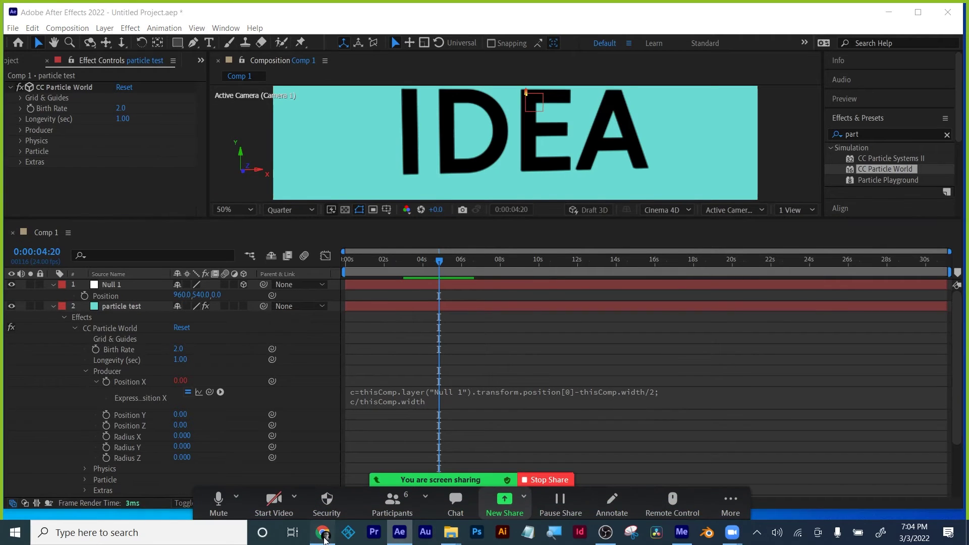
Step: Copy the Y expression from AE_Expressions.txt in Chrome and paste it as an expression on the Producer's Position Y in After Effects
{"action": "left_click", "coordinate": [323, 532]}
{"action": "left_click_drag", "start_coordinate": [308, 274], "coordinate": [403, 288]}
{"action": "key", "text": "ctrl+c"}
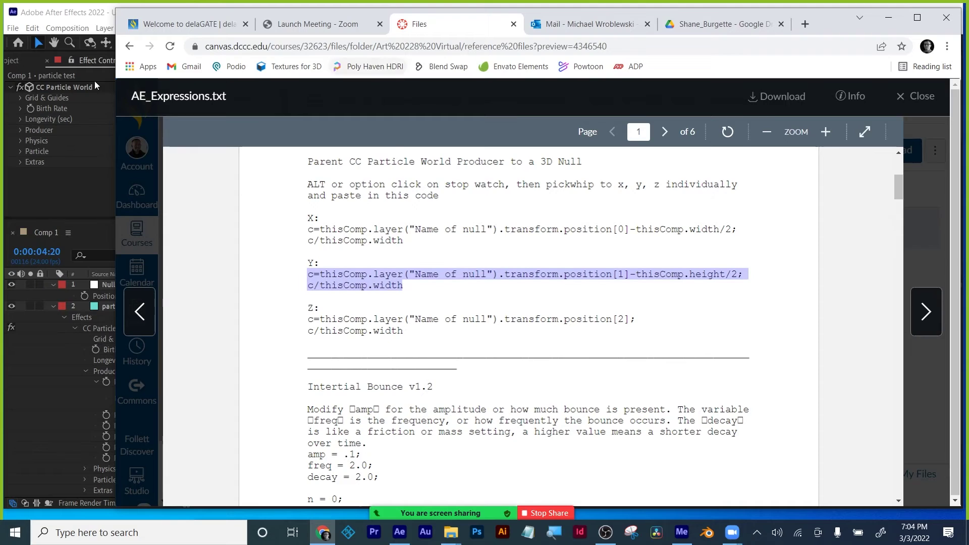
{"action": "left_click", "coordinate": [59, 392]}
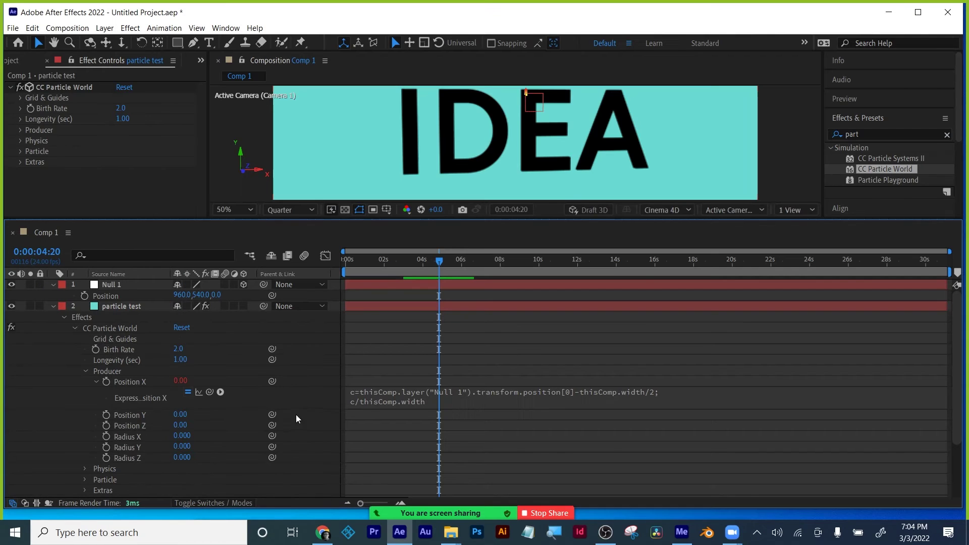
{"action": "left_click", "coordinate": [106, 415], "text": "alt"}
{"action": "key", "text": "ctrl+v"}
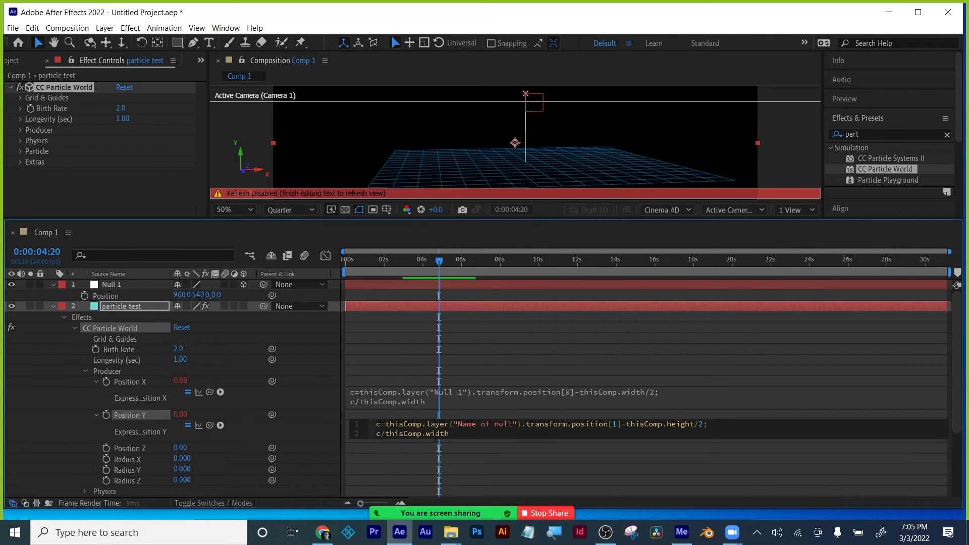
Step: Change the layer name in the Position Y expression to "Null 1" and collapse the Position X and Position Y expressions
{"action": "left_click_drag", "start_coordinate": [460, 425], "coordinate": [497, 425]}
{"action": "type", "text": "N"}
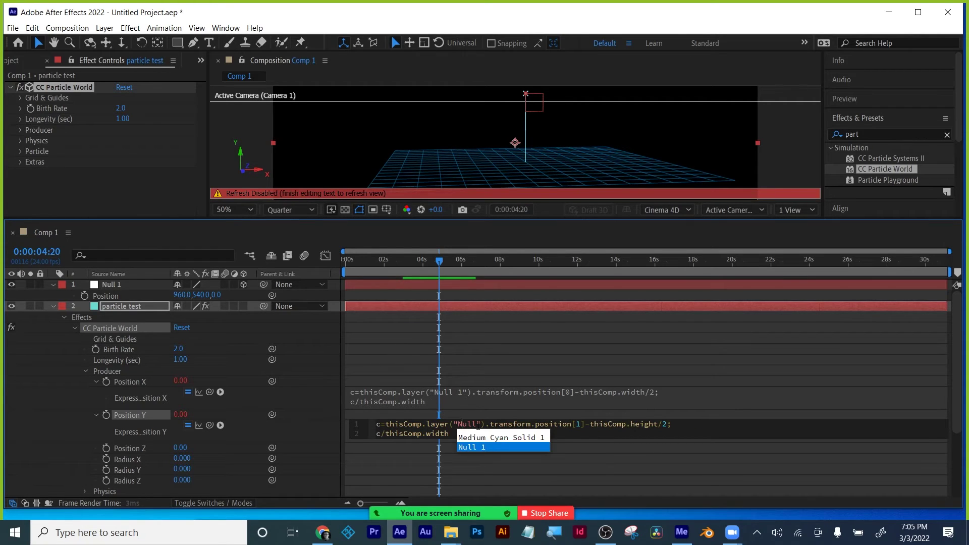
{"action": "left_click", "coordinate": [475, 425]}
{"action": "type", "text": "1"}
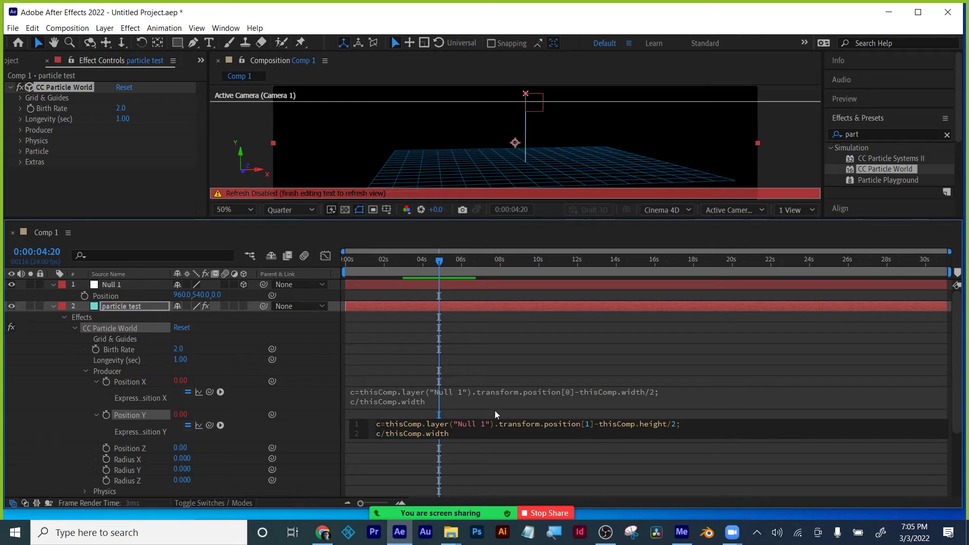
{"action": "left_click", "coordinate": [107, 422]}
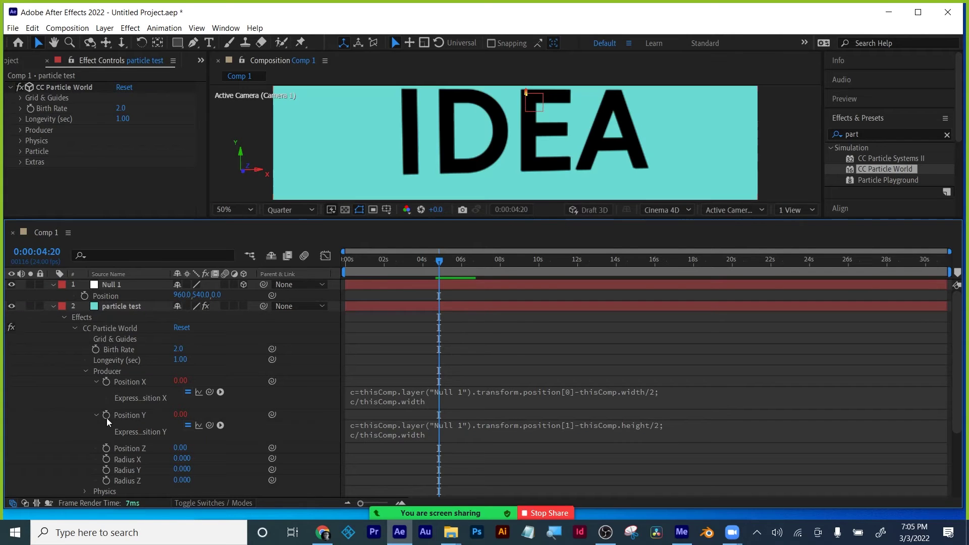
{"action": "left_click", "coordinate": [96, 381]}
{"action": "left_click", "coordinate": [96, 392]}
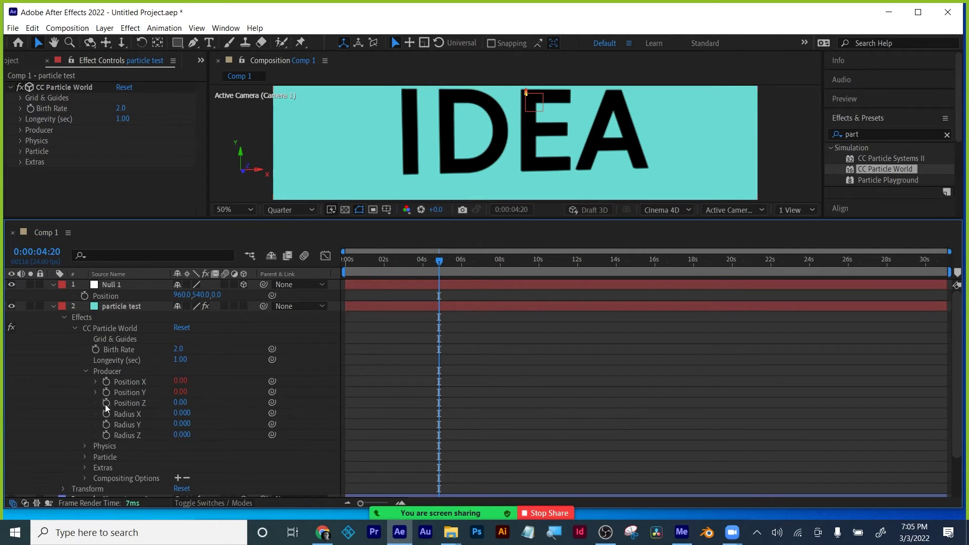
Step: Add an expression to the Producer's Position Z using the Z code copied from AE_Expressions.txt in Chrome
{"action": "left_click", "coordinate": [106, 404], "text": "alt"}
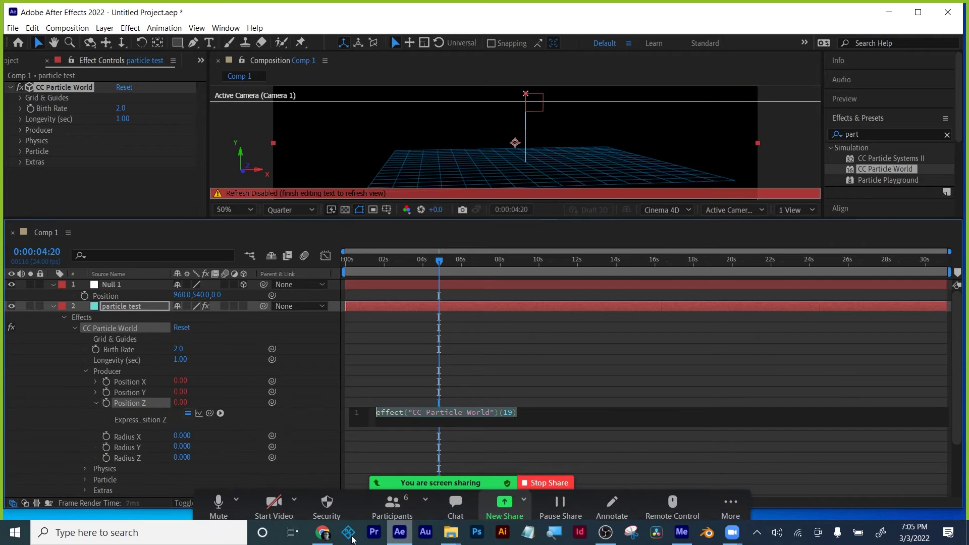
{"action": "left_click", "coordinate": [323, 532]}
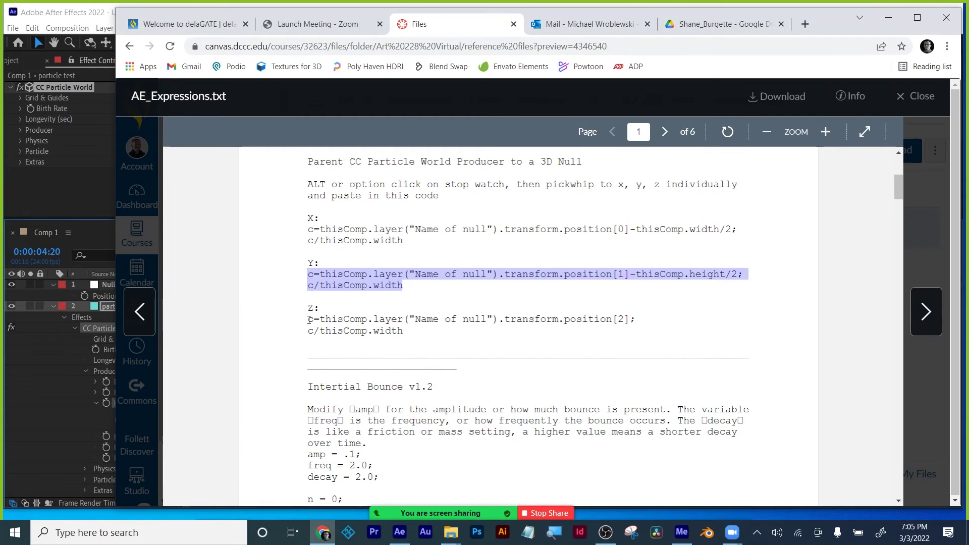
{"action": "left_click_drag", "start_coordinate": [309, 320], "coordinate": [405, 331]}
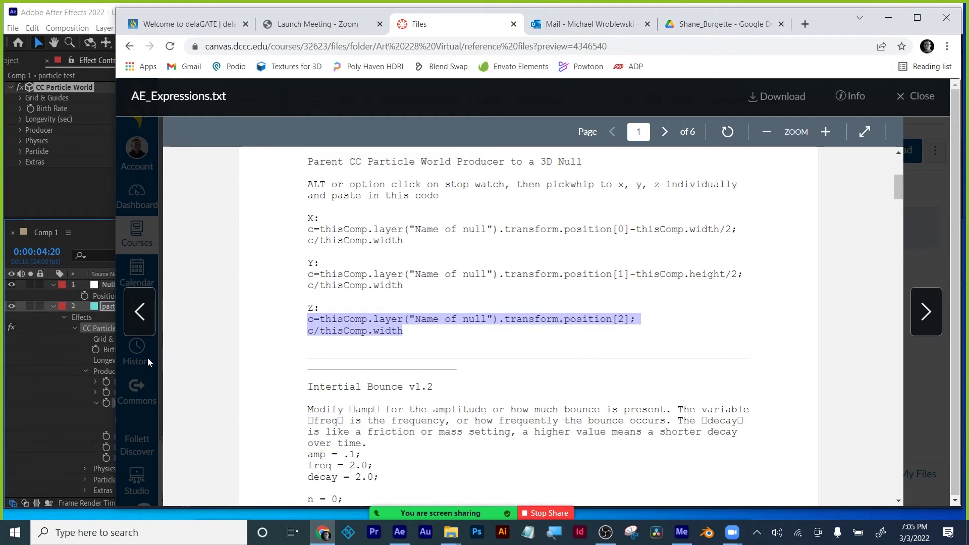
{"action": "key", "text": "alt+Tab"}
{"action": "left_click", "coordinate": [423, 419]}
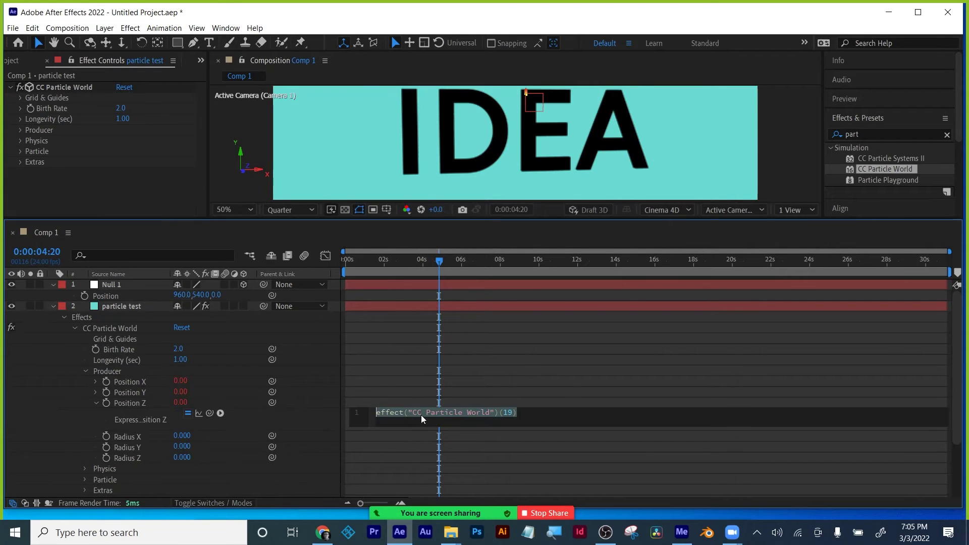
{"action": "key", "text": "ctrl+v"}
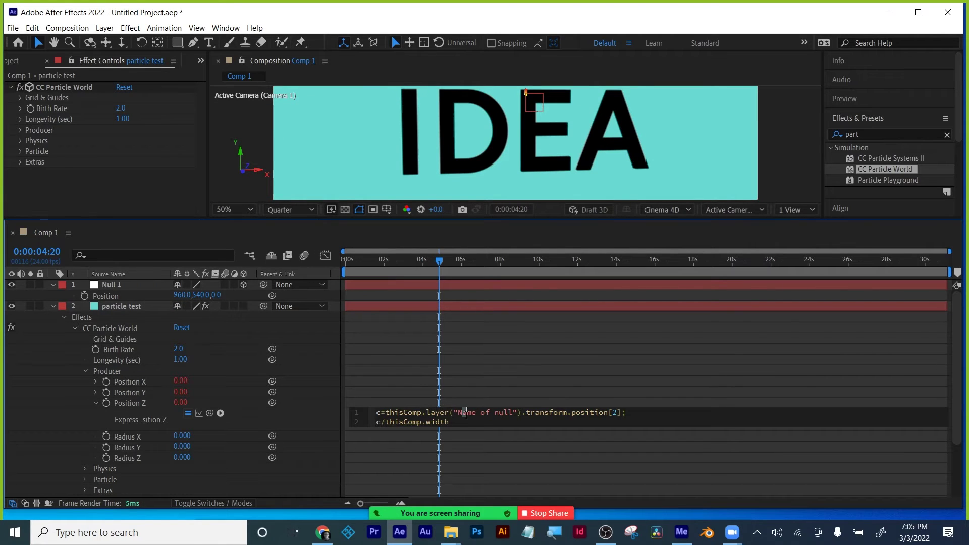
Step: Replace the placeholder layer name in the Position Z expression with "Null 1" and apply it
{"action": "left_click_drag", "start_coordinate": [465, 413], "coordinate": [497, 417]}
{"action": "key", "text": "BackSpace"}
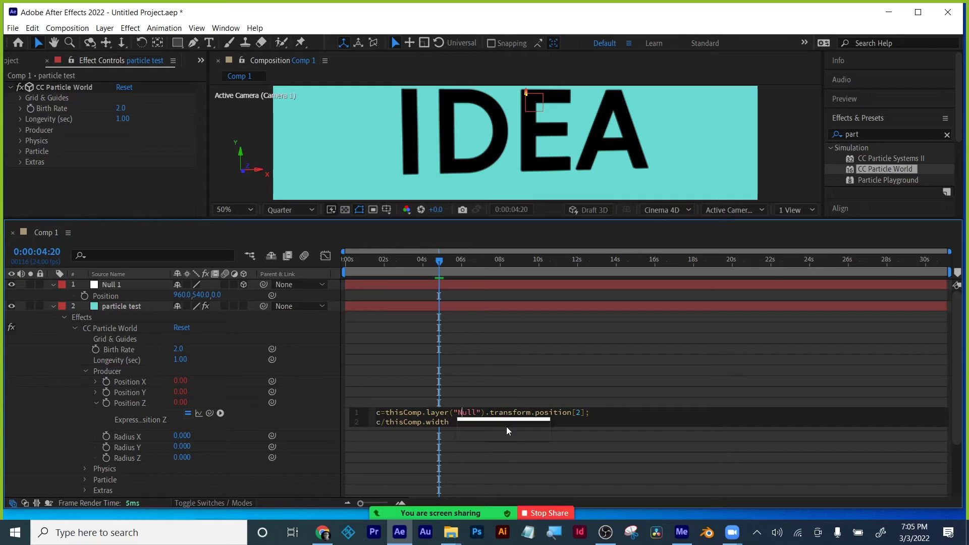
{"action": "left_click", "coordinate": [478, 413]}
{"action": "type", "text": "1"}
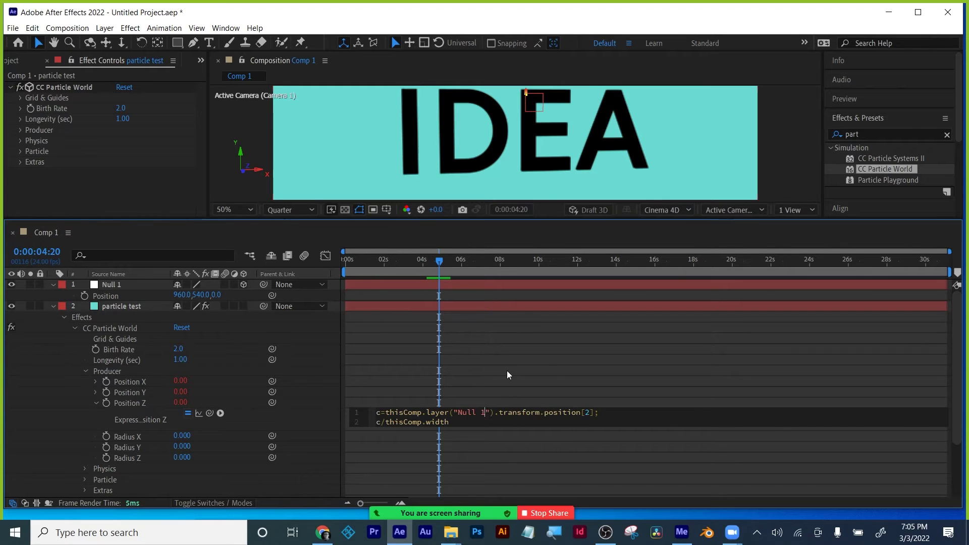
{"action": "left_click", "coordinate": [508, 374]}
Step: Collapse the Position Z expression and the Producer group, and shrink the timeline to give the composition view more height
{"action": "left_click", "coordinate": [96, 403]}
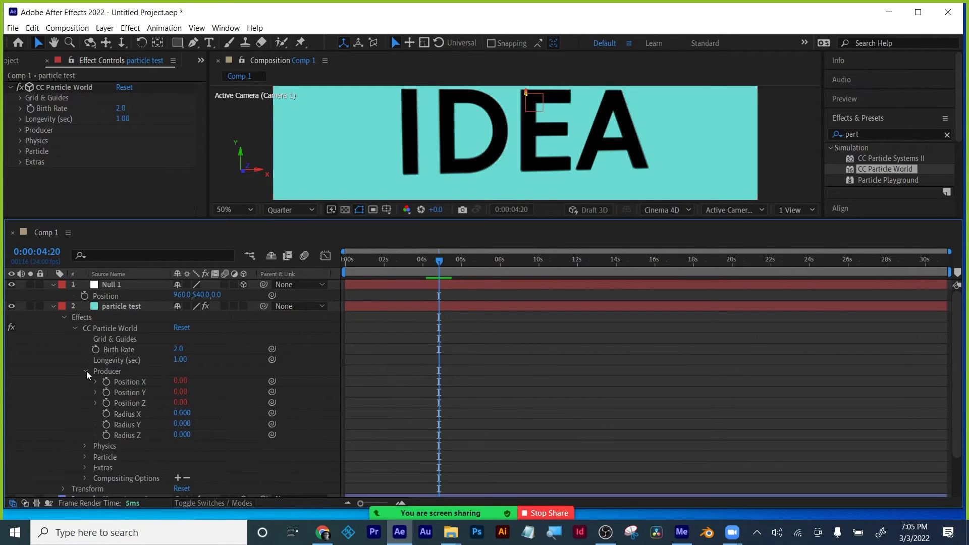
{"action": "left_click", "coordinate": [85, 372]}
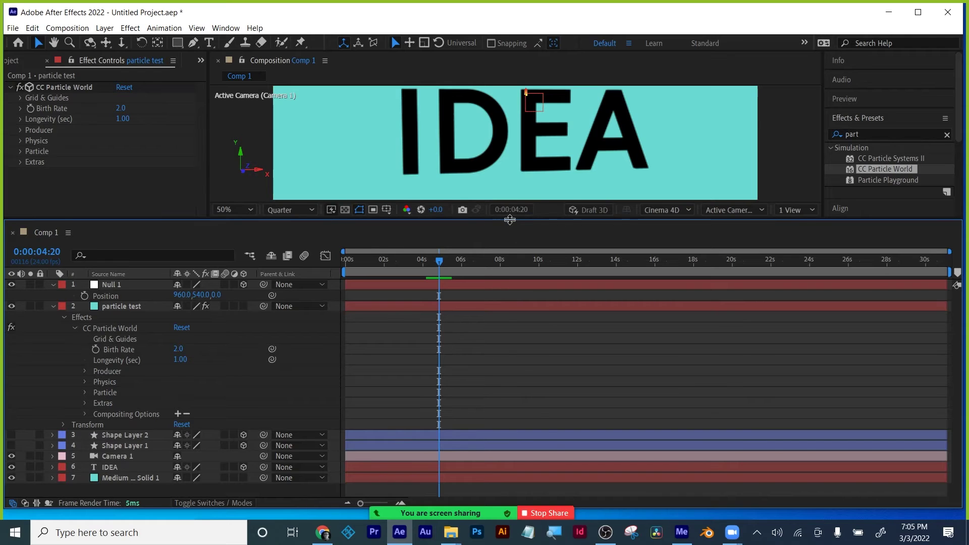
{"action": "left_click_drag", "start_coordinate": [508, 219], "coordinate": [508, 272]}
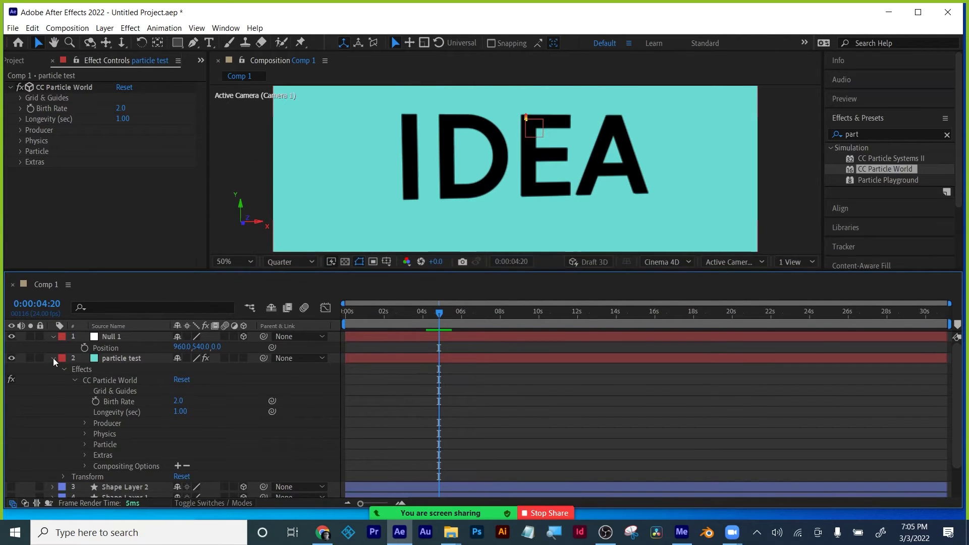
Step: Move Null 1 to about X 113.5, Y 802.6 beside the IDEA text and start keyframing its Position at 0:00:00:00
{"action": "left_click", "coordinate": [53, 358]}
{"action": "left_click_drag", "start_coordinate": [412, 268], "coordinate": [414, 334]}
{"action": "key", "text": "Home"}
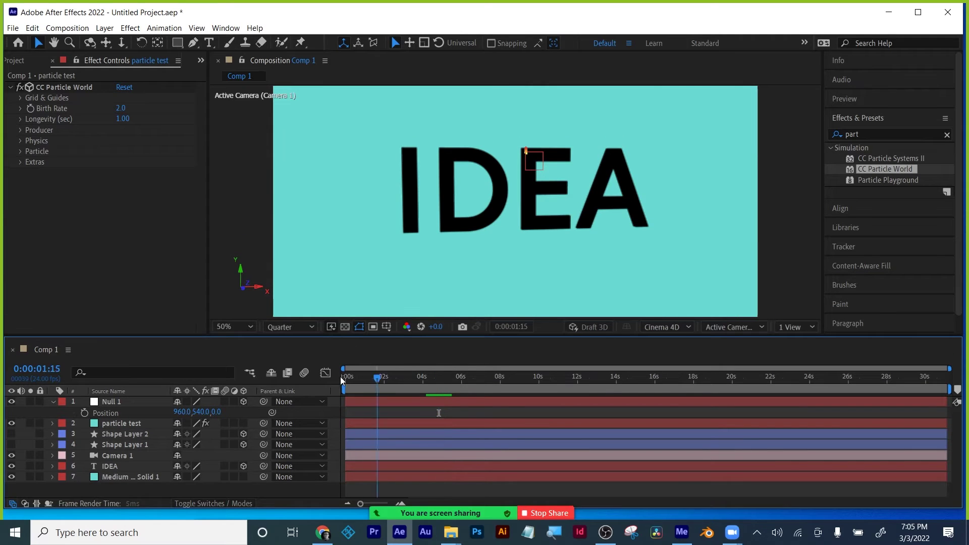
{"action": "left_click_drag", "start_coordinate": [177, 411], "coordinate": [151, 432]}
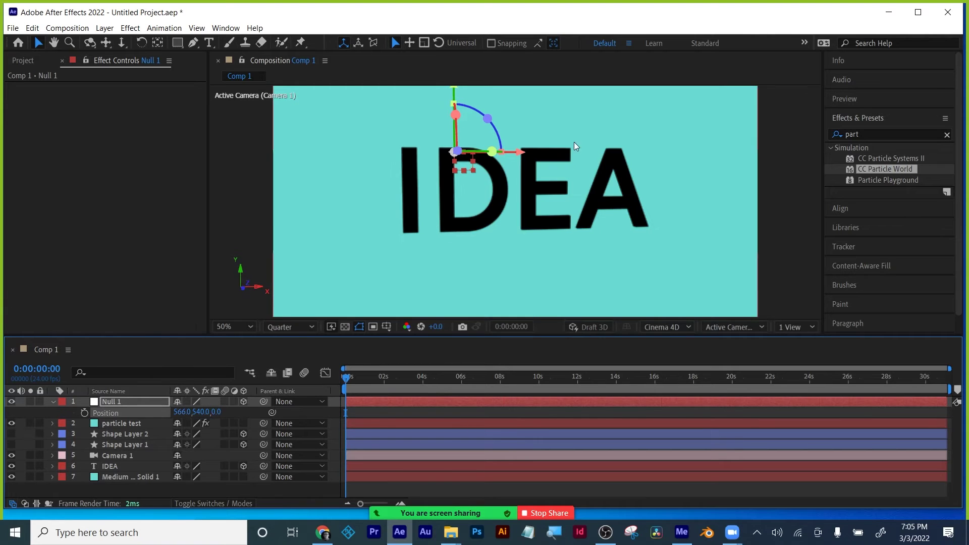
{"action": "left_click_drag", "start_coordinate": [520, 153], "coordinate": [437, 158]}
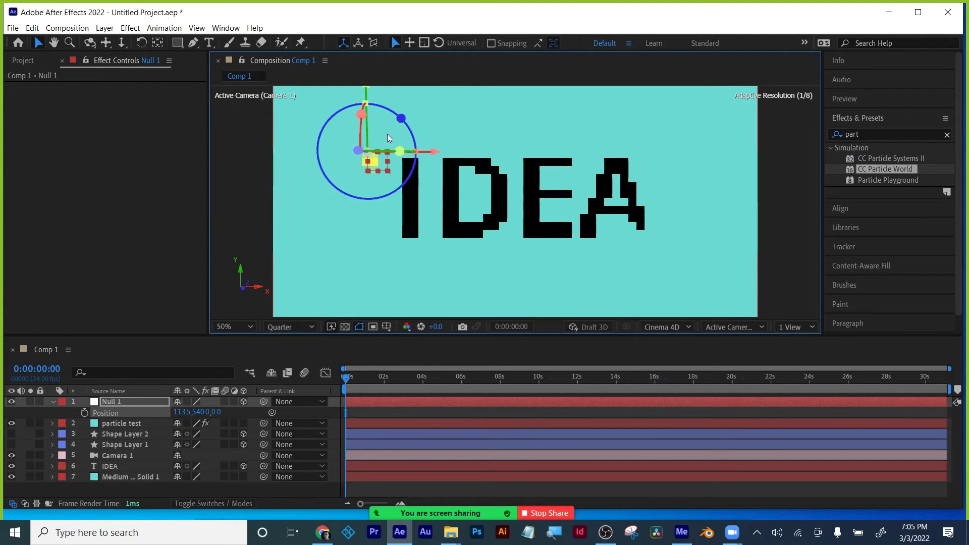
{"action": "left_click_drag", "start_coordinate": [369, 105], "coordinate": [370, 155]}
{"action": "left_click", "coordinate": [85, 413]}
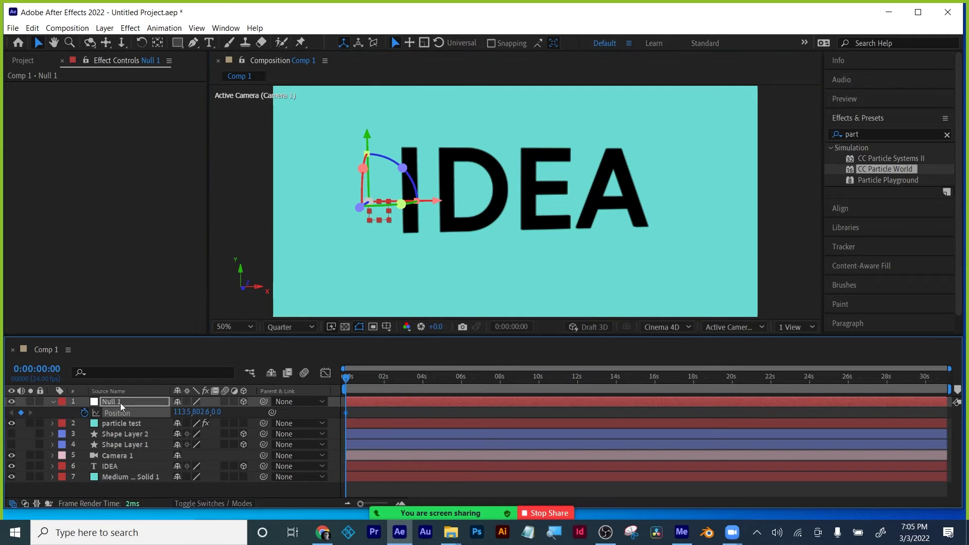
Step: Keyframe Null 1's Position at about 1059.9, 802.6, -602.6 at 0:00:01:23, and with Z about 2734.4 at 0:00:03:16
{"action": "left_click_drag", "start_coordinate": [366, 383], "coordinate": [384, 382]}
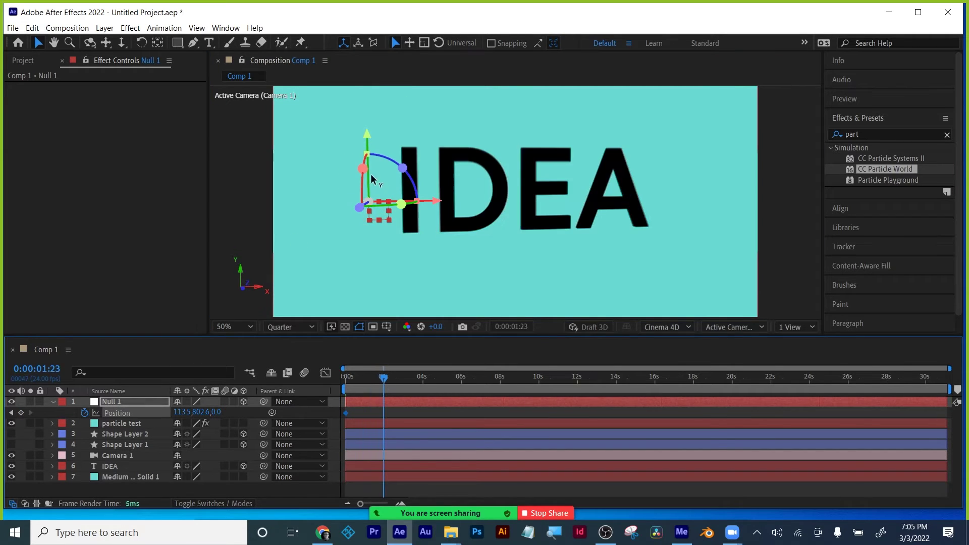
{"action": "left_click_drag", "start_coordinate": [441, 204], "coordinate": [588, 206]}
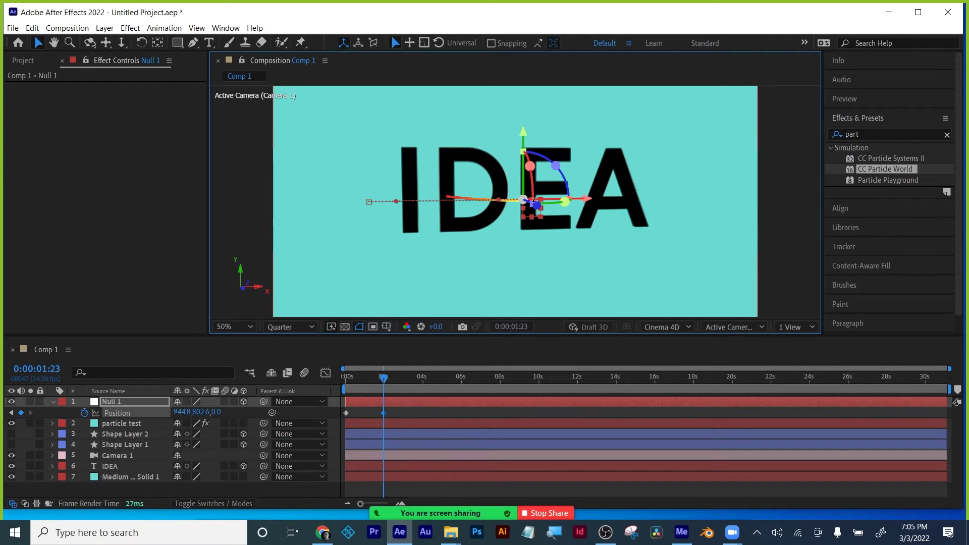
{"action": "left_click_drag", "start_coordinate": [522, 198], "coordinate": [546, 266]}
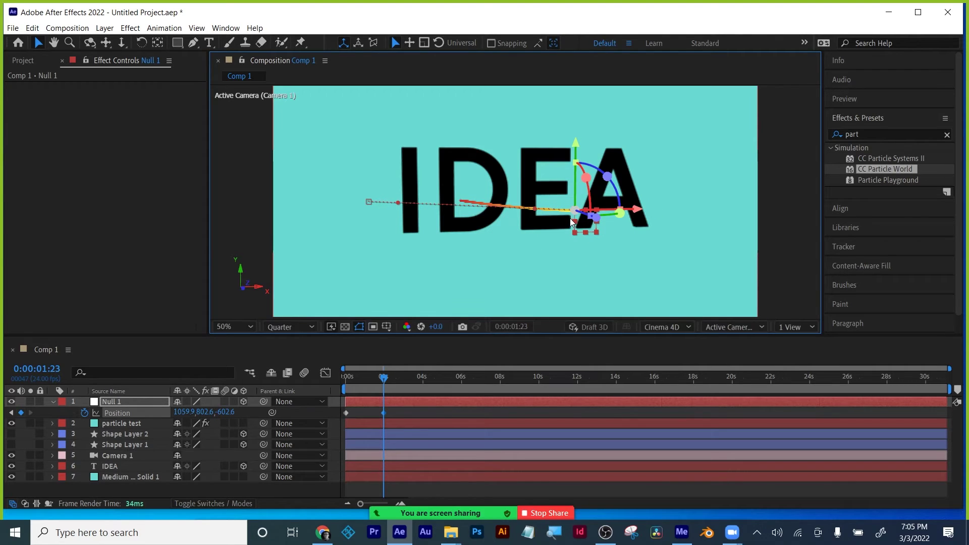
{"action": "left_click_drag", "start_coordinate": [382, 382], "coordinate": [416, 382]}
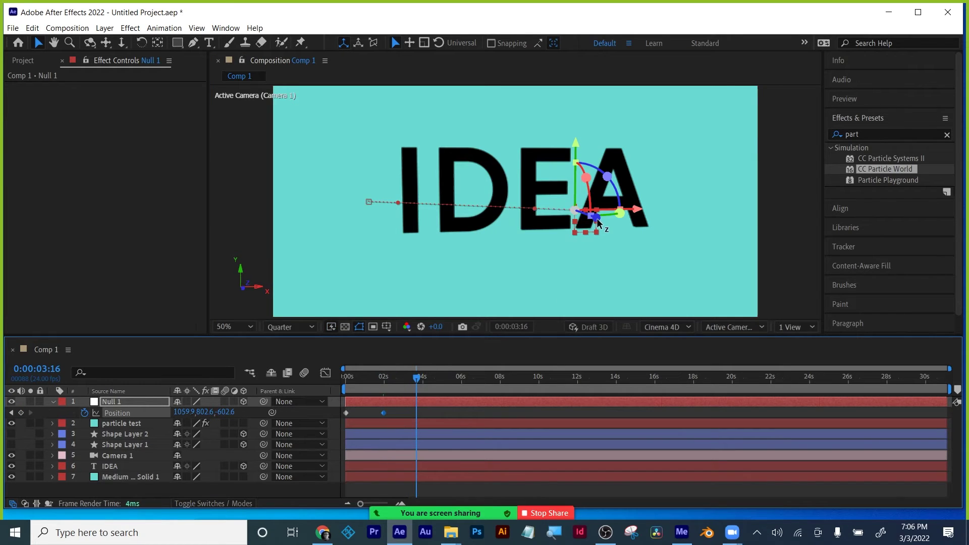
{"action": "left_click_drag", "start_coordinate": [598, 222], "coordinate": [500, 164]}
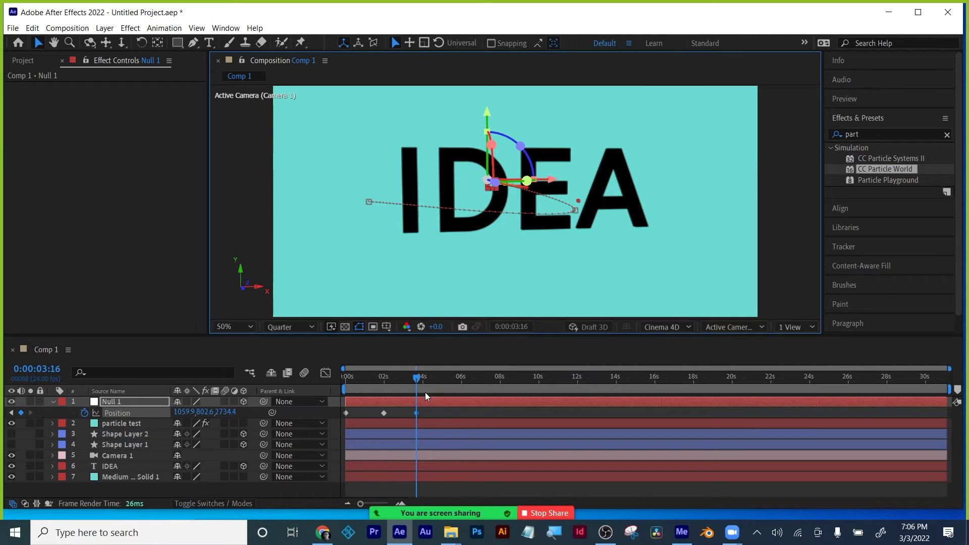
Step: Keyframe Null 1's Position at 0:00:06:00 with X about -350.6, then scrub back to 0:00:05:05
{"action": "key", "text": "space"}
{"action": "key", "text": "space"}
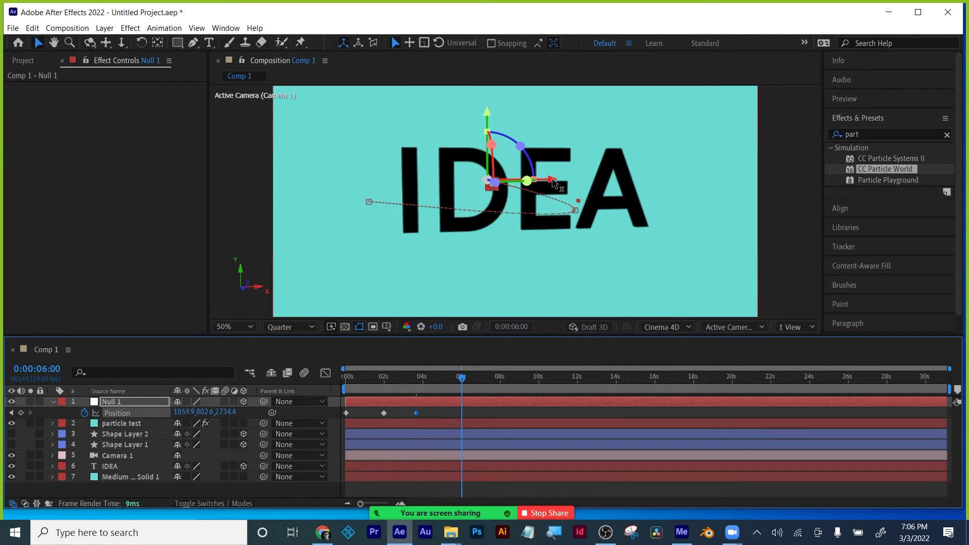
{"action": "left_click_drag", "start_coordinate": [551, 186], "coordinate": [428, 177]}
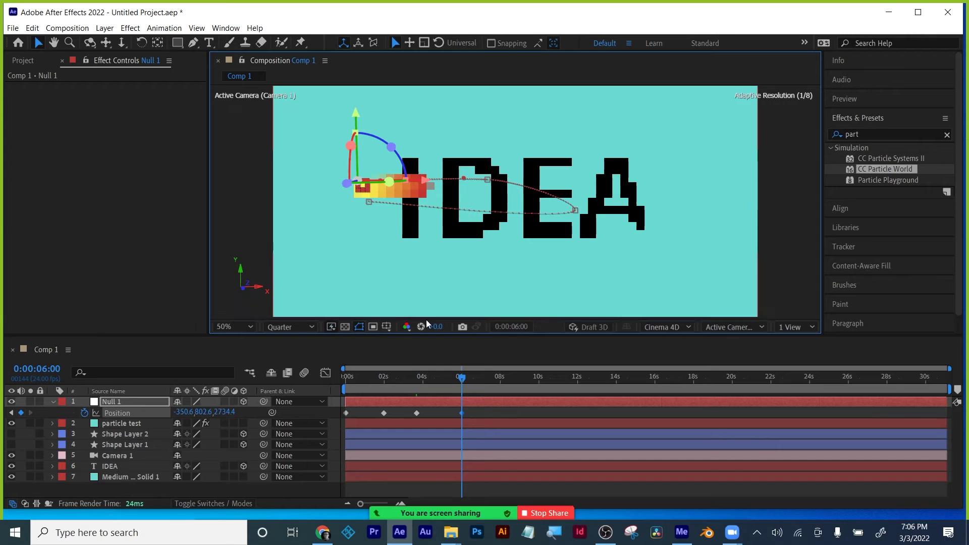
{"action": "mouse_move", "coordinate": [462, 377]}
{"action": "left_mouse_down"}
{"action": "mouse_move", "coordinate": [337, 381]}
{"action": "mouse_move", "coordinate": [447, 386]}
{"action": "left_mouse_up"}
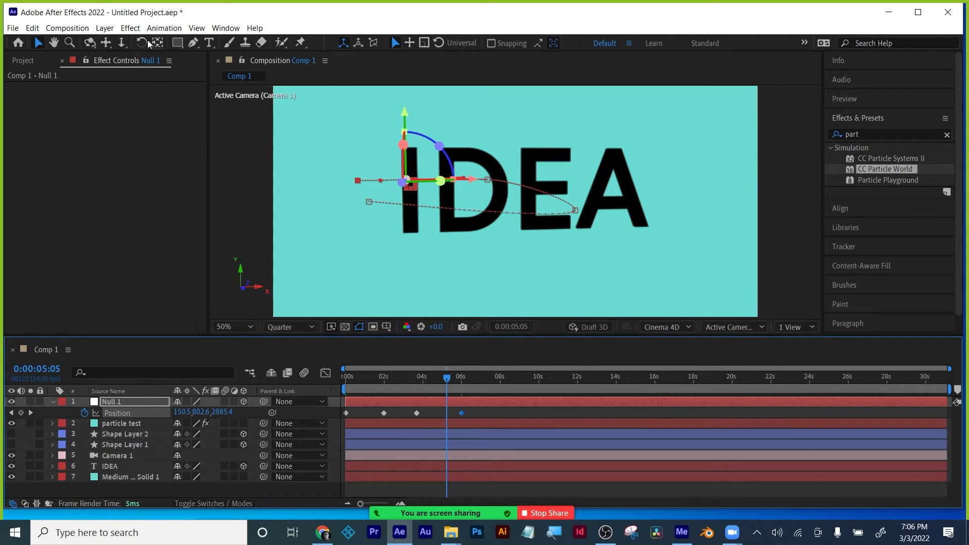
Step: Orbit and pan Camera 1 to show the IDEA text and the null's motion path at an angle
{"action": "key", "text": "c"}
{"action": "mouse_move", "coordinate": [363, 212]}
{"action": "left_mouse_down"}
{"action": "mouse_move", "coordinate": [376, 218]}
{"action": "mouse_move", "coordinate": [368, 202]}
{"action": "left_mouse_up"}
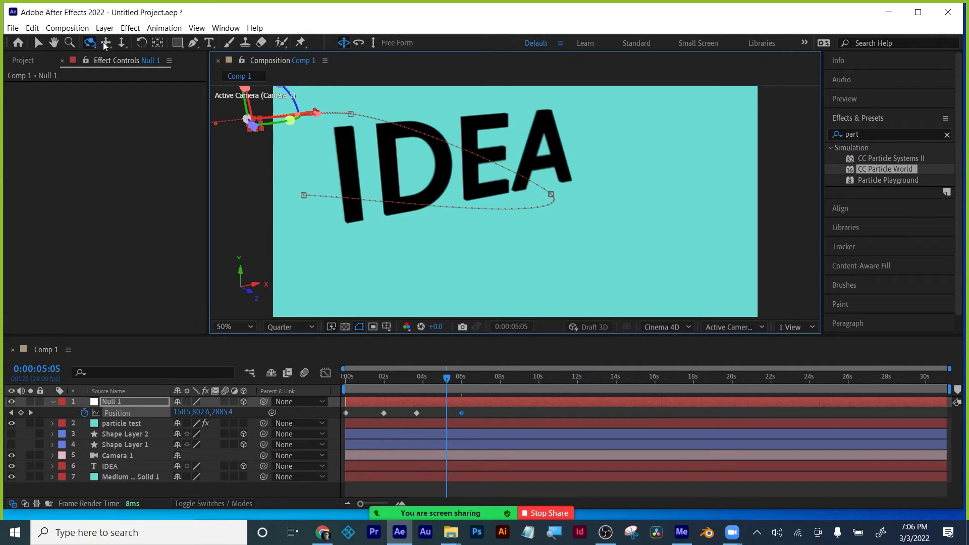
{"action": "key", "text": "c"}
{"action": "left_click_drag", "start_coordinate": [368, 181], "coordinate": [462, 220]}
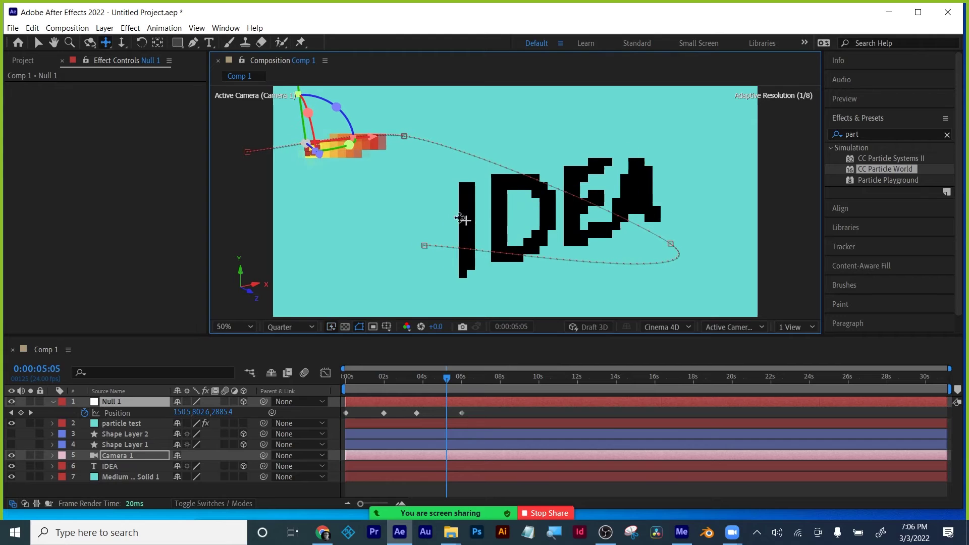
Step: Shorten the work area to end at about 7 seconds, preview the animation from the start, and scrub to 0:00:02:11
{"action": "left_click", "coordinate": [912, 402]}
{"action": "left_click_drag", "start_coordinate": [950, 390], "coordinate": [480, 390]}
{"action": "key", "text": "Home"}
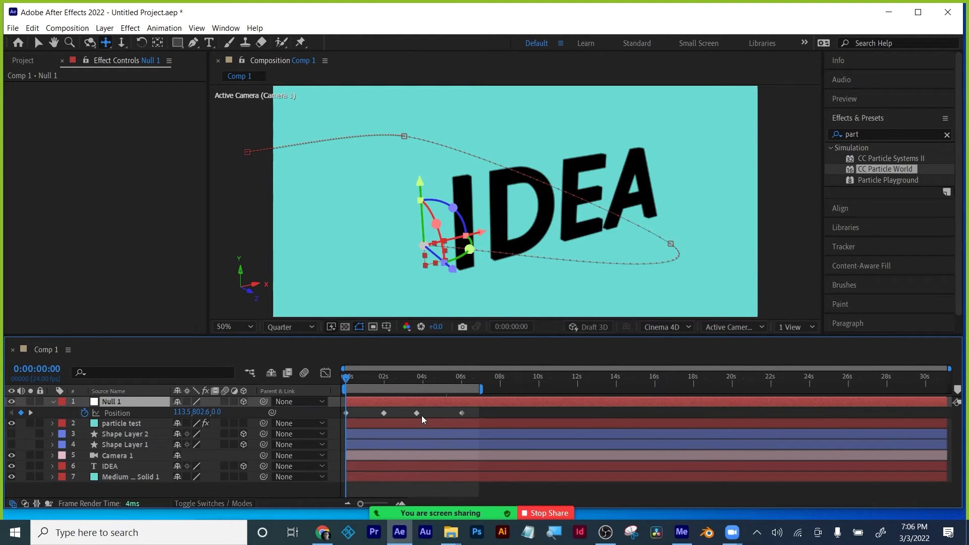
{"action": "left_click", "coordinate": [457, 496]}
{"action": "key", "text": "space"}
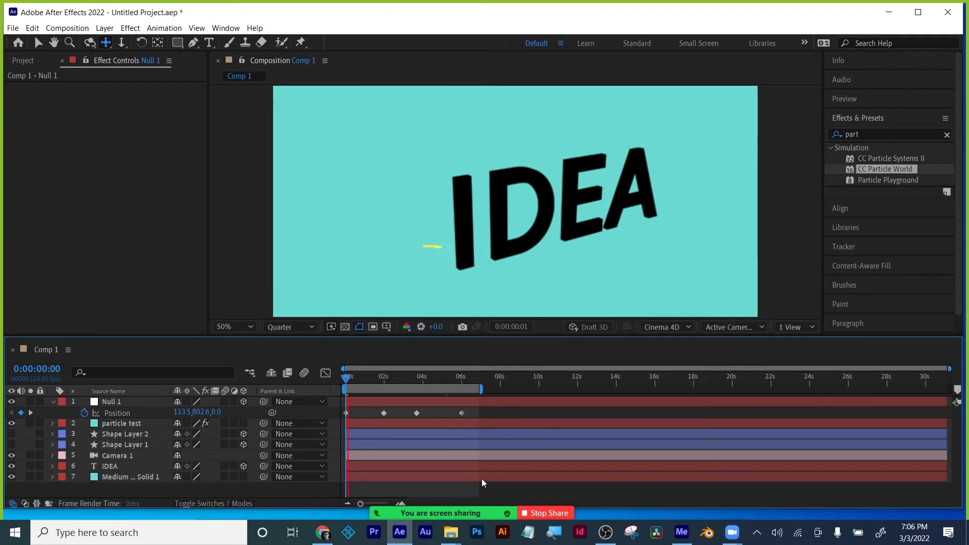
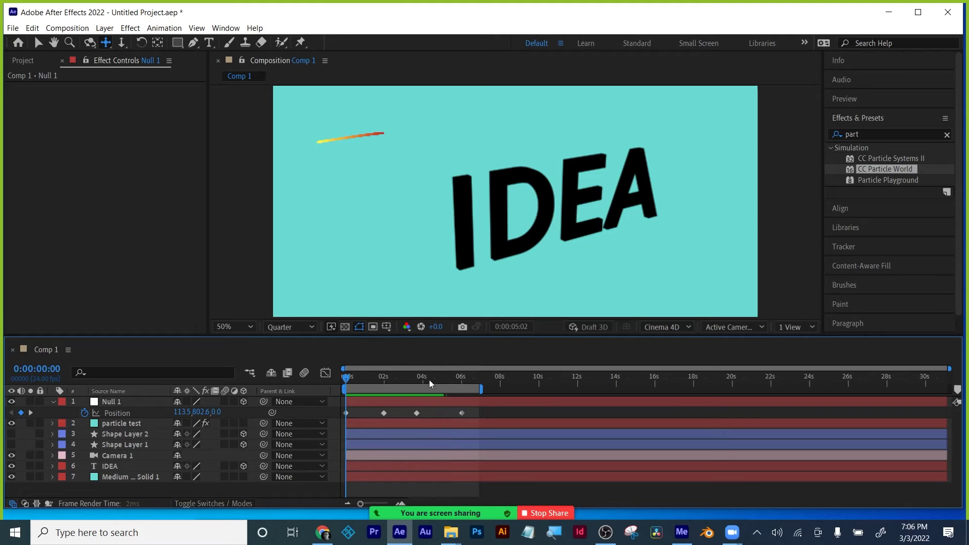
{"action": "left_click_drag", "start_coordinate": [429, 380], "coordinate": [394, 375]}
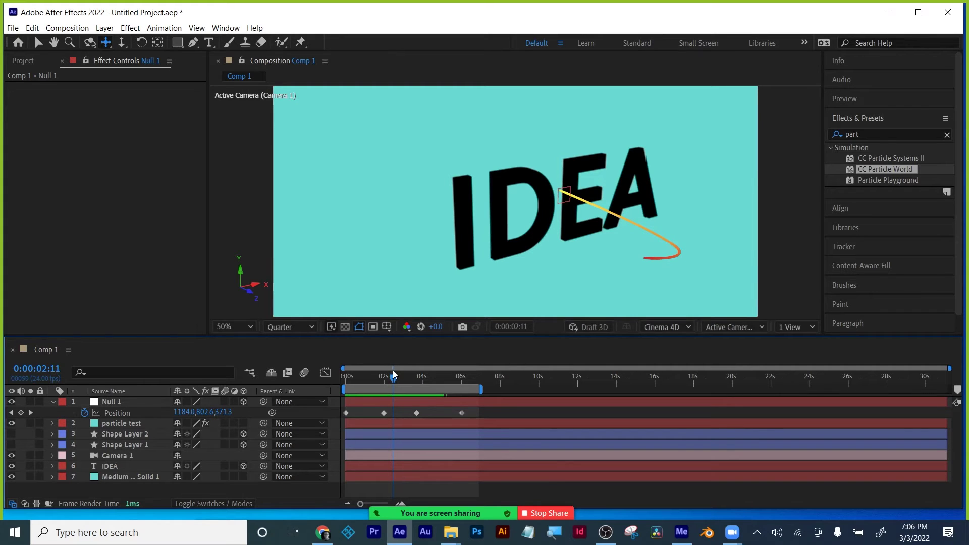
Step: Orbit Camera 1 further around the text and magnify the particle trail crossing the letters to 200% at 0:00:02:10
{"action": "left_click", "coordinate": [90, 43]}
{"action": "mouse_move", "coordinate": [471, 241]}
{"action": "left_mouse_down"}
{"action": "mouse_move", "coordinate": [493, 244]}
{"action": "mouse_move", "coordinate": [511, 225]}
{"action": "mouse_move", "coordinate": [494, 232]}
{"action": "left_mouse_up"}
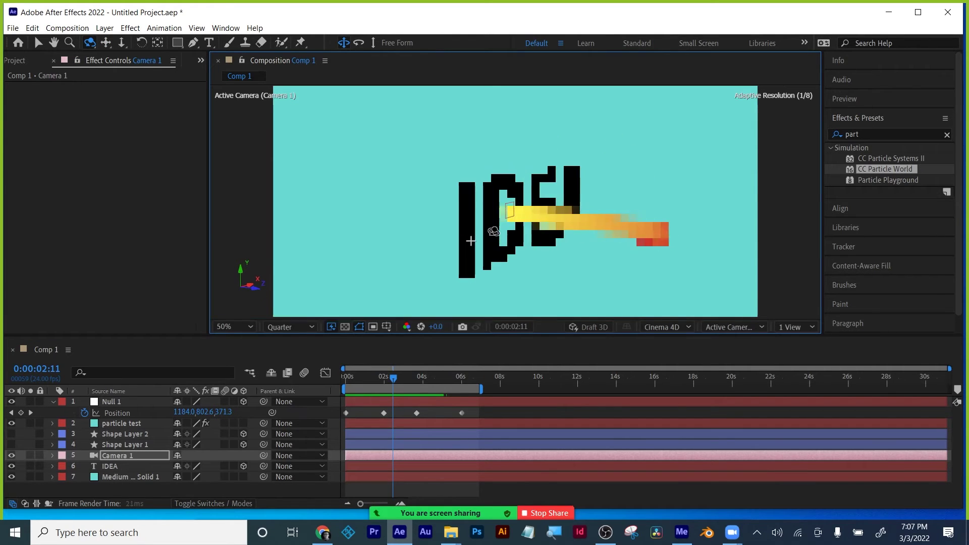
{"action": "left_click", "coordinate": [393, 322]}
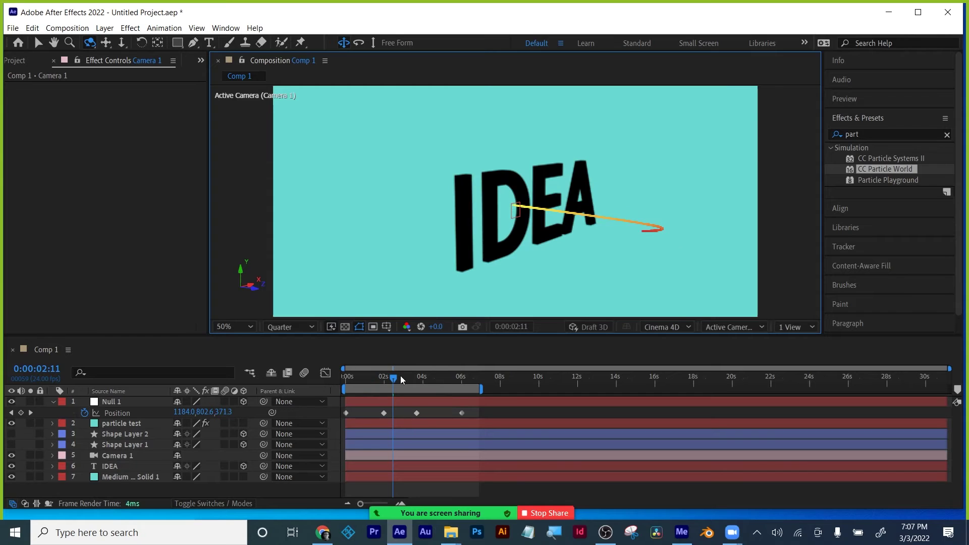
{"action": "left_click_drag", "start_coordinate": [394, 380], "coordinate": [394, 380]}
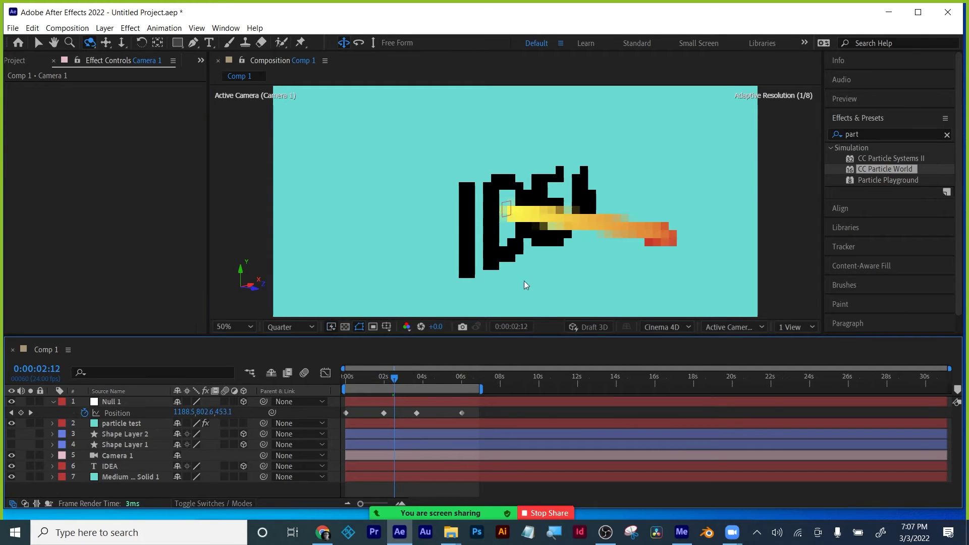
{"action": "scroll", "coordinate": [564, 230], "scroll_direction": "up", "scroll_amount": 4}
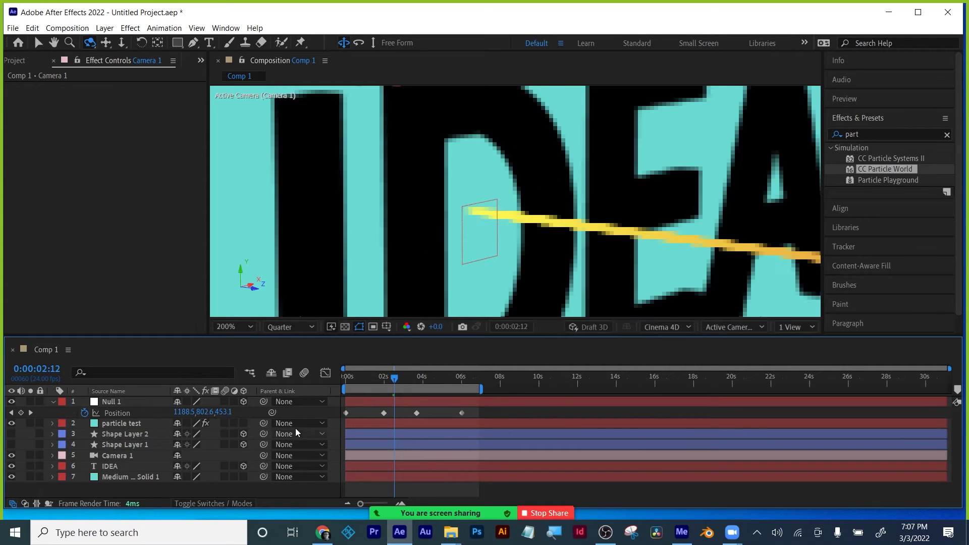
{"action": "key", "text": "Page_Up"}
{"action": "key", "text": "Page_Up"}
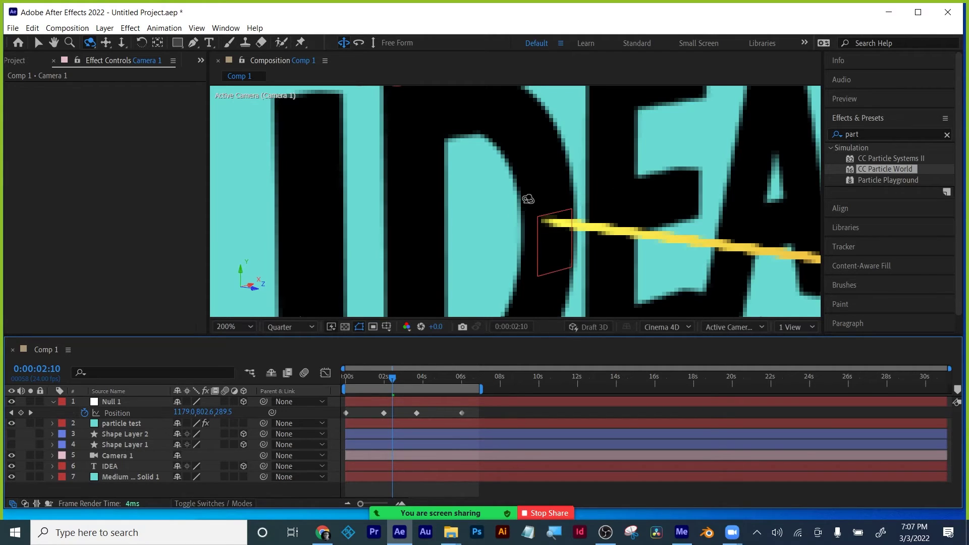
Step: Examine the Extras settings of CC Particle World on the particle test layer, including the Depth Cue types and Effect Camera
{"action": "left_click", "coordinate": [130, 426]}
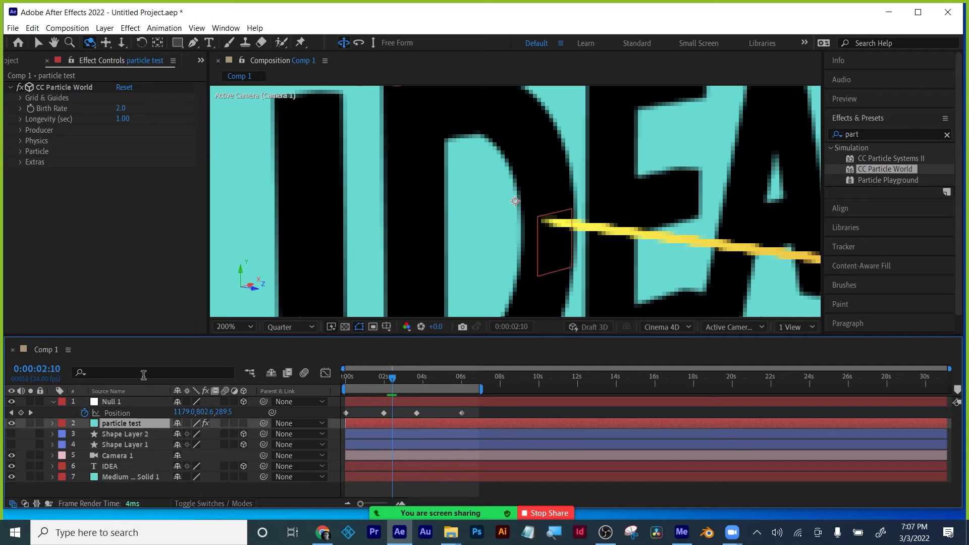
{"action": "left_click", "coordinate": [20, 162]}
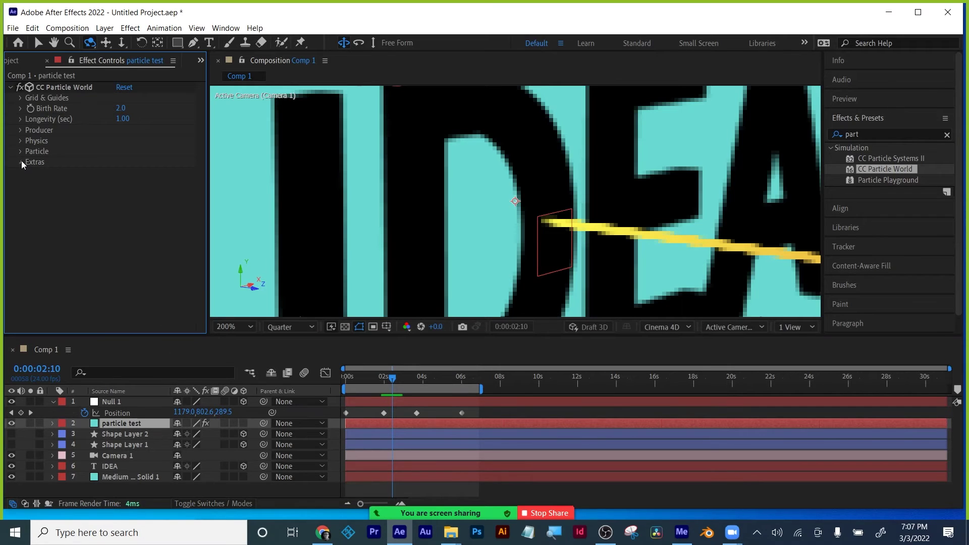
{"action": "left_click", "coordinate": [32, 184]}
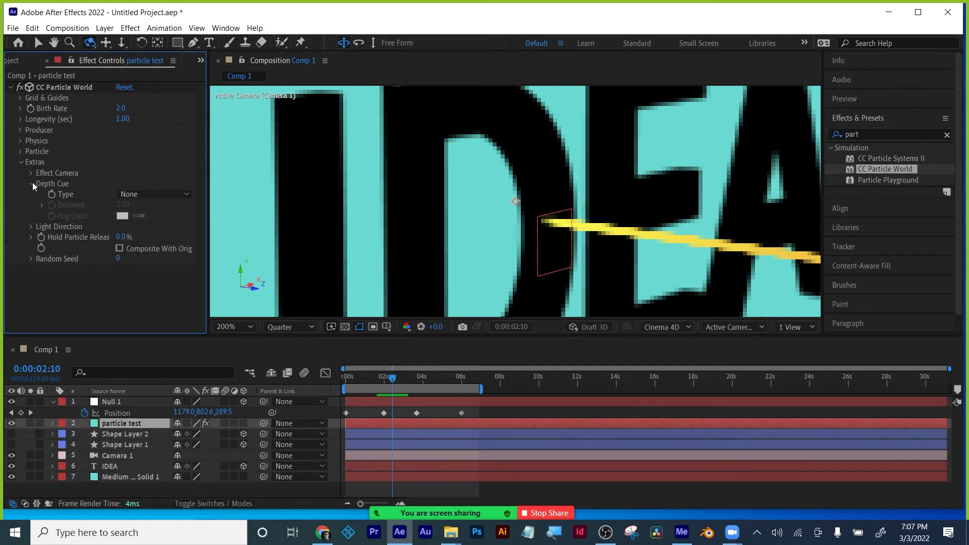
{"action": "left_click", "coordinate": [154, 195]}
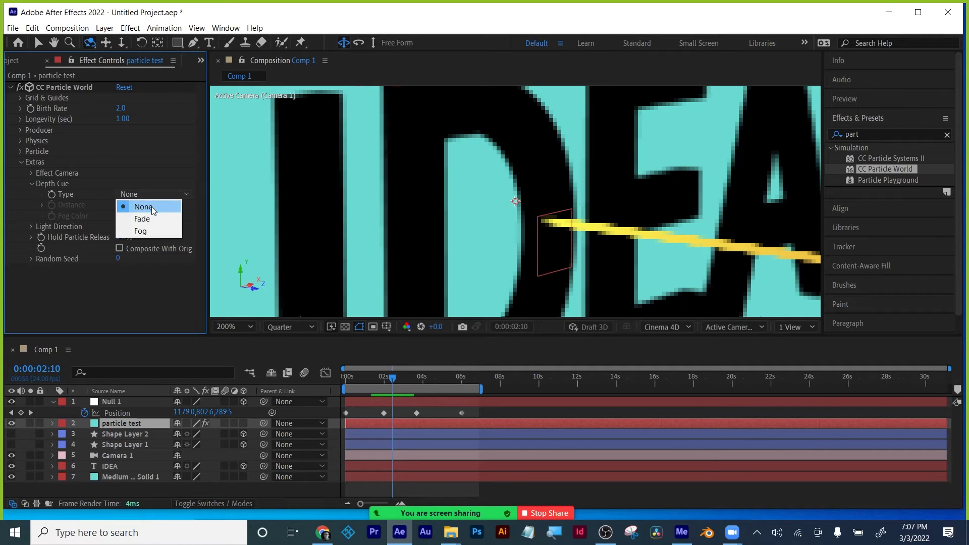
{"action": "left_click", "coordinate": [60, 219]}
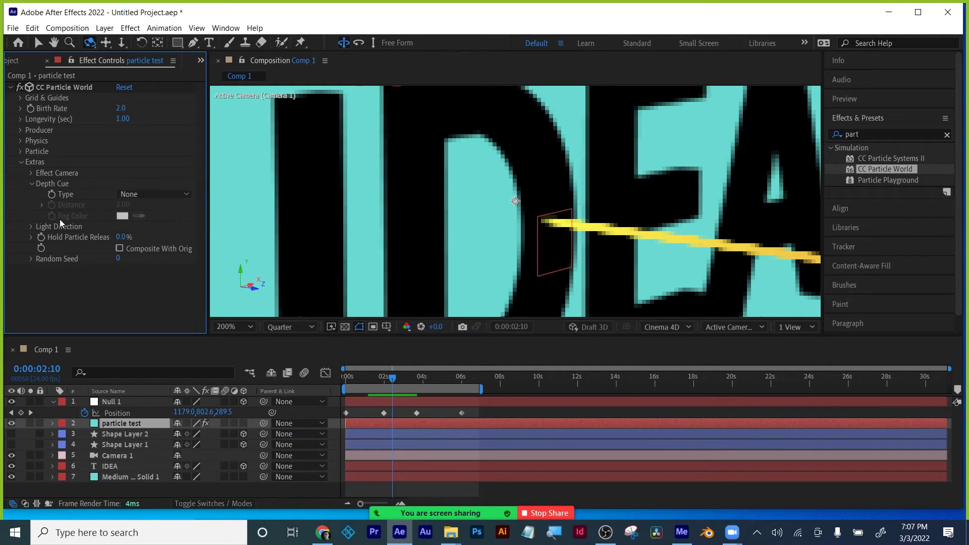
{"action": "left_click", "coordinate": [32, 183]}
{"action": "left_click", "coordinate": [31, 174]}
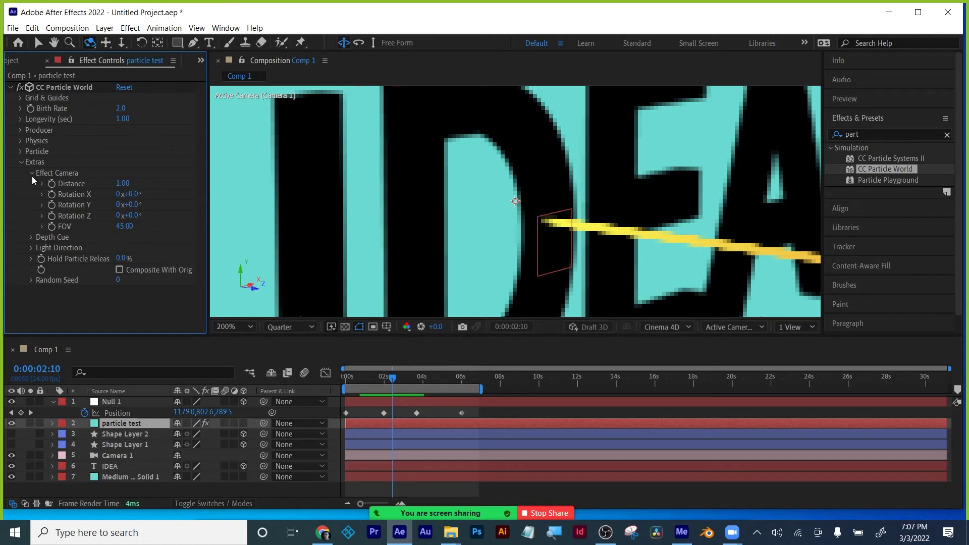
{"action": "left_click", "coordinate": [31, 237]}
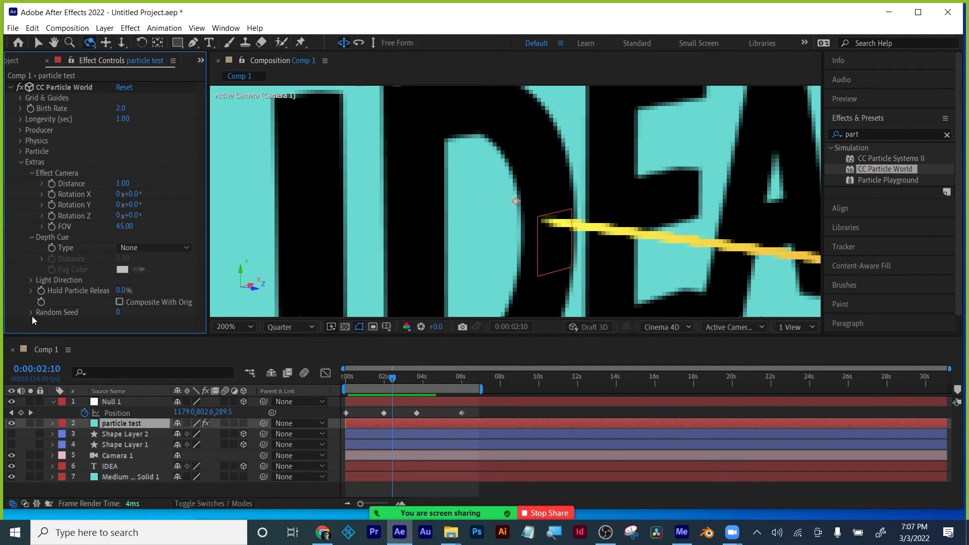
Step: Set the Depth Cue type to Fade with a distance of 100 and scrub the timeline to 0:00:04:00 to check the particles
{"action": "left_click", "coordinate": [120, 249]}
{"action": "left_click", "coordinate": [127, 273]}
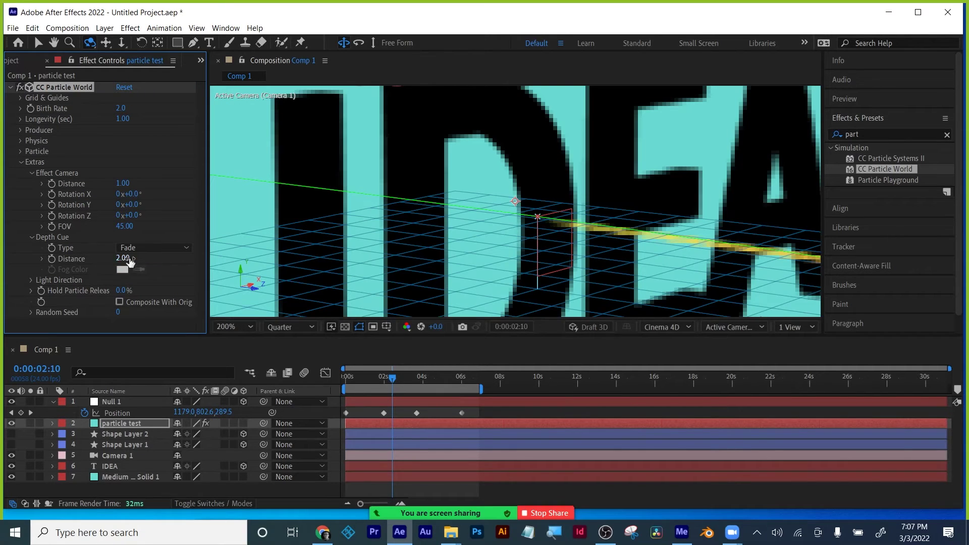
{"action": "left_click_drag", "start_coordinate": [161, 255], "coordinate": [208, 256]}
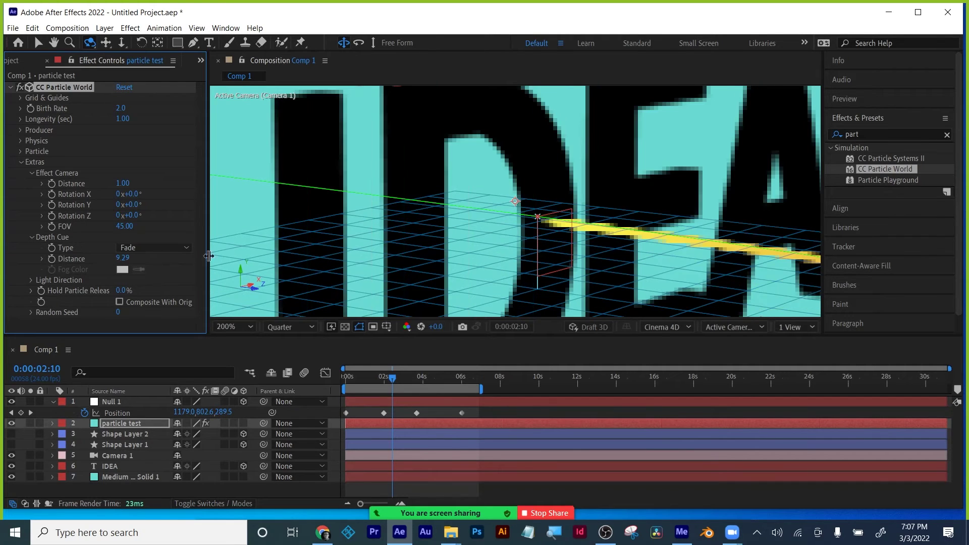
{"action": "left_click", "coordinate": [127, 257]}
{"action": "type", "text": "289.5"}
{"action": "key", "text": "Return"}
{"action": "left_click_drag", "start_coordinate": [389, 377], "coordinate": [355, 383]}
{"action": "mouse_move", "coordinate": [428, 379]}
{"action": "left_mouse_down"}
{"action": "mouse_move", "coordinate": [451, 378]}
{"action": "mouse_move", "coordinate": [424, 378]}
{"action": "left_mouse_up"}
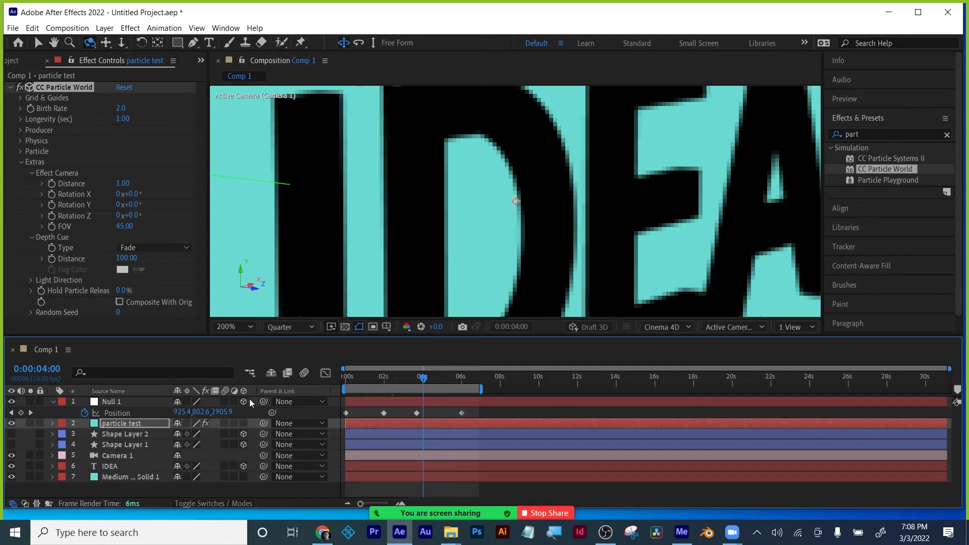
{"action": "left_click_drag", "start_coordinate": [218, 415], "coordinate": [224, 415]}
Step: Collapse the Effect Camera settings and set the Depth Cue type of CC Particle World to None
{"action": "left_click", "coordinate": [32, 173]}
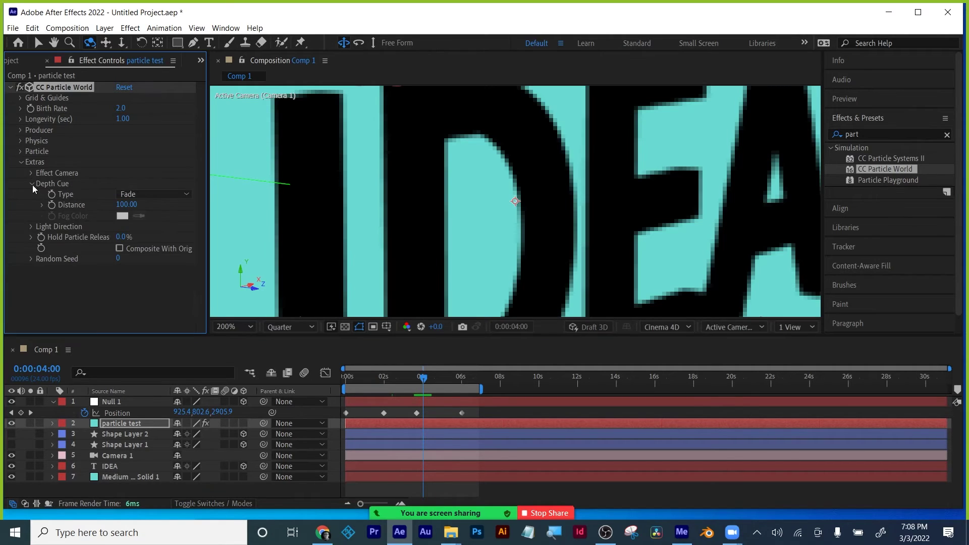
{"action": "left_click", "coordinate": [155, 196]}
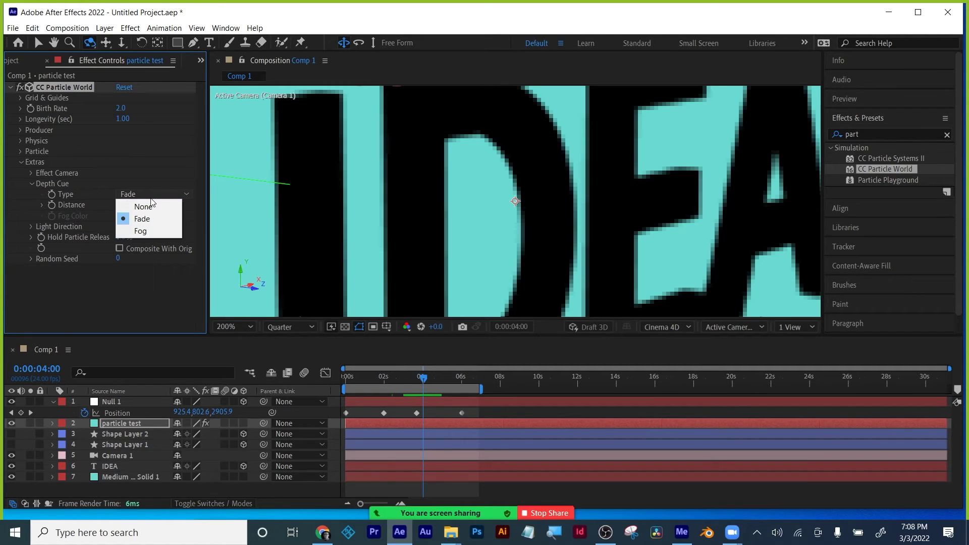
{"action": "left_click", "coordinate": [150, 185]}
{"action": "left_click", "coordinate": [151, 191]}
{"action": "left_click", "coordinate": [150, 204]}
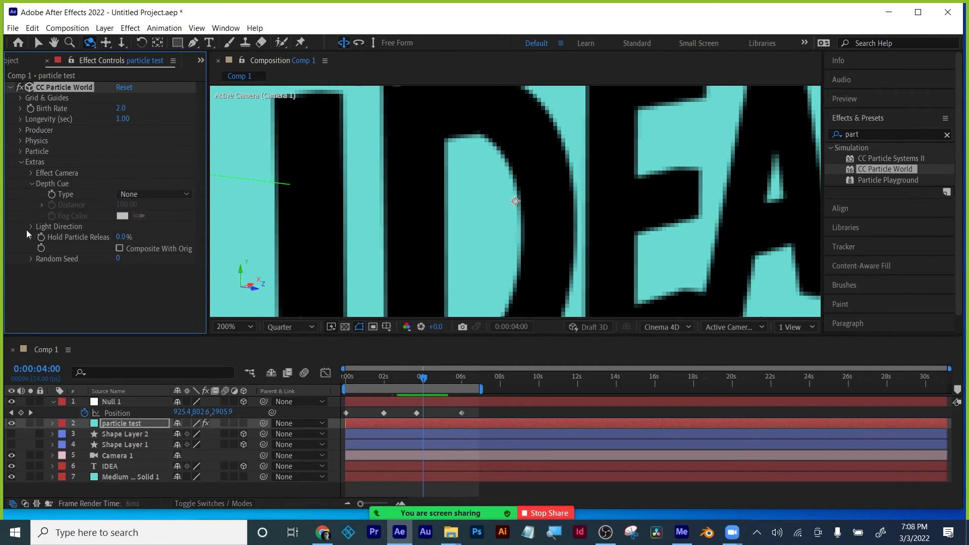
Step: Examine the Light Direction, Particle and Producer settings of CC Particle World for anything affecting depth
{"action": "left_click", "coordinate": [32, 227]}
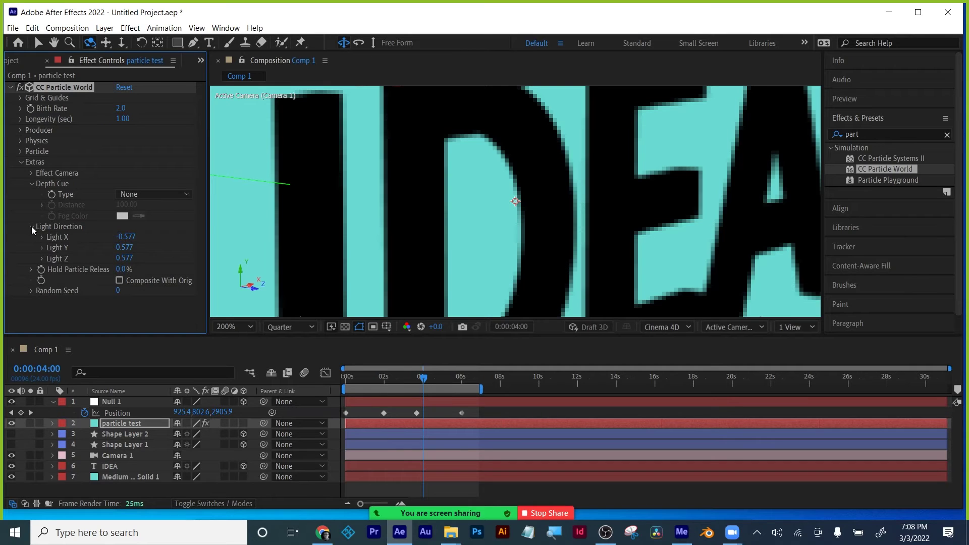
{"action": "left_click", "coordinate": [31, 226]}
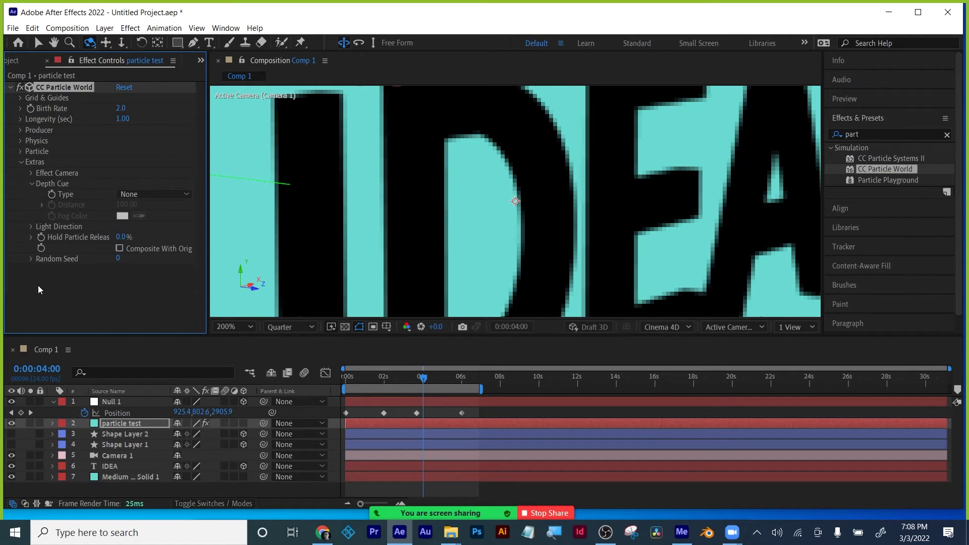
{"action": "left_click", "coordinate": [30, 259]}
{"action": "left_click", "coordinate": [31, 259]}
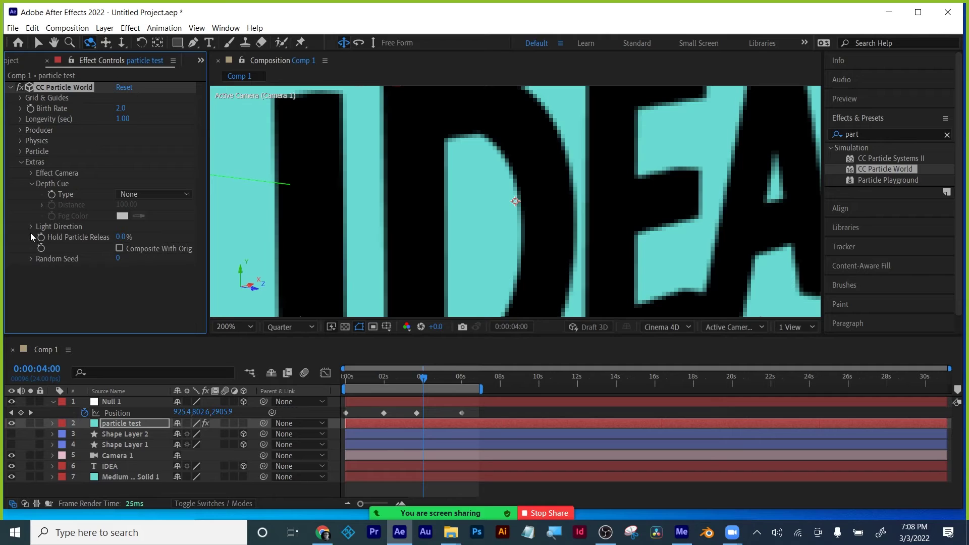
{"action": "left_click", "coordinate": [21, 162]}
{"action": "left_click", "coordinate": [21, 151]}
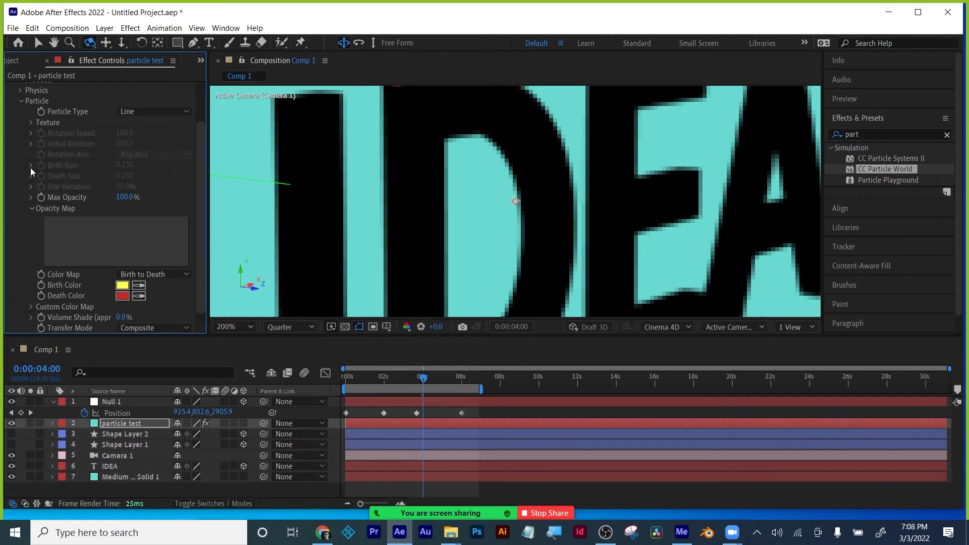
{"action": "scroll", "coordinate": [30, 168], "scroll_direction": "down", "scroll_amount": 1}
{"action": "scroll", "coordinate": [30, 168], "scroll_direction": "up", "scroll_amount": 4}
{"action": "left_click", "coordinate": [21, 151]}
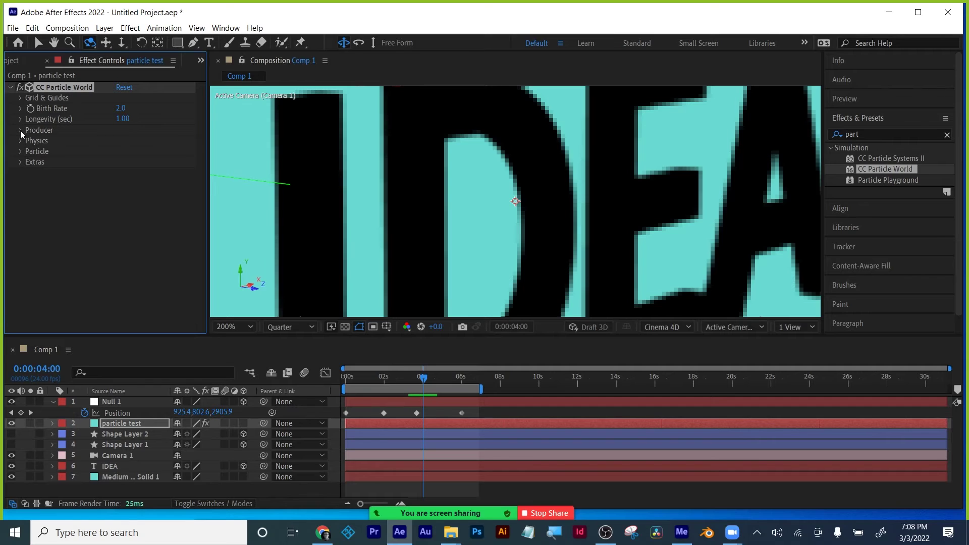
{"action": "left_click", "coordinate": [20, 130]}
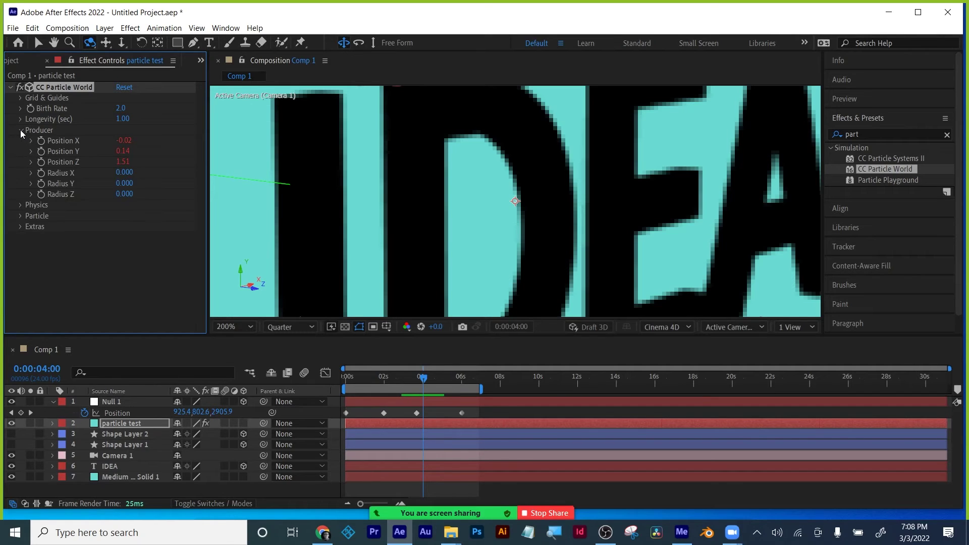
{"action": "left_click", "coordinate": [20, 130]}
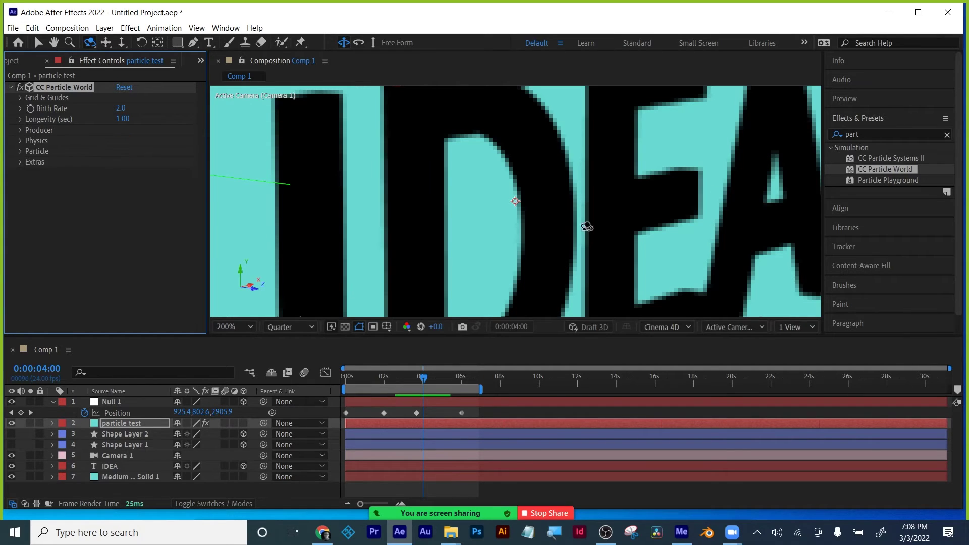
Step: Orbit and pan Camera 1 until the IDEA text faces the view and sits centred, and scrub to 0:00:01:05
{"action": "scroll", "coordinate": [573, 242], "scroll_direction": "down", "scroll_amount": 2}
{"action": "scroll", "coordinate": [573, 242], "scroll_direction": "down", "scroll_amount": 1}
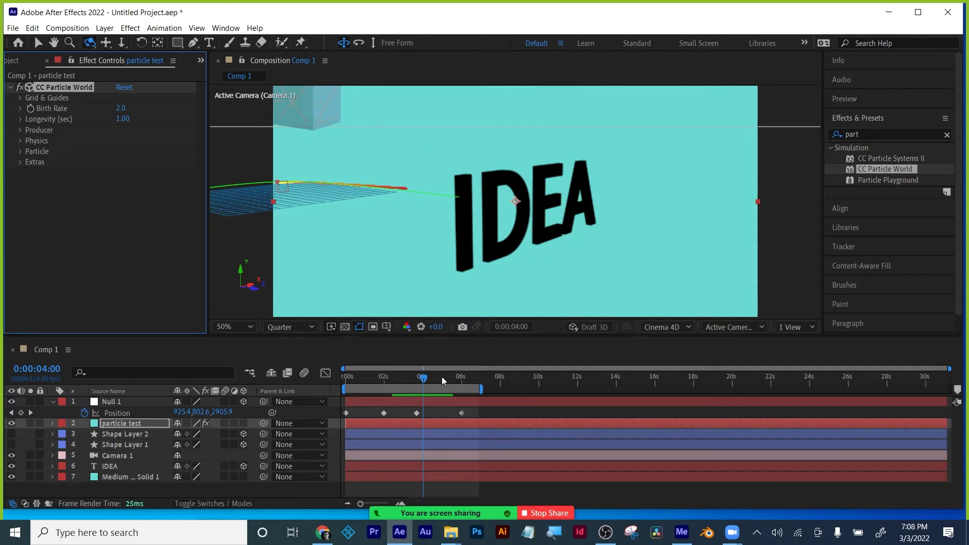
{"action": "left_click_drag", "start_coordinate": [423, 378], "coordinate": [396, 377]}
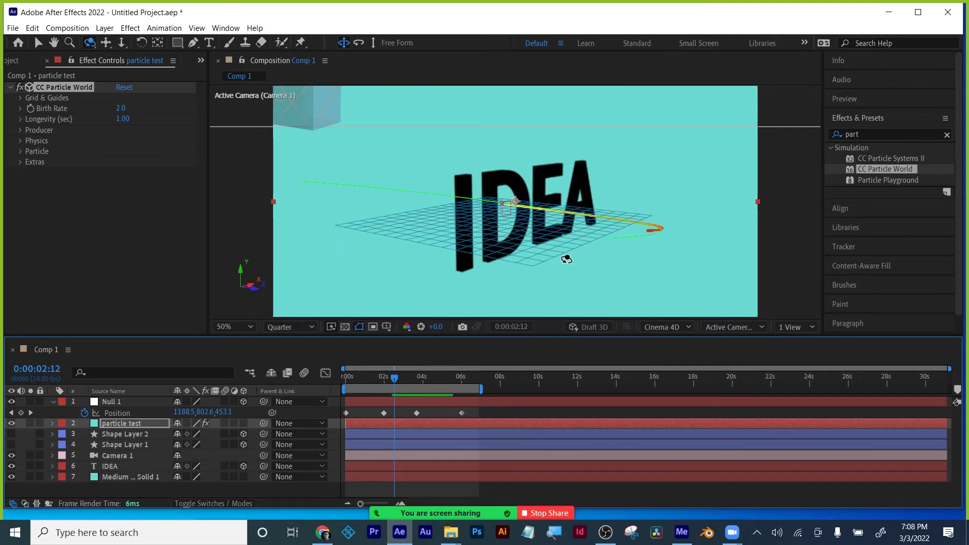
{"action": "scroll", "coordinate": [566, 259], "scroll_direction": "up", "scroll_amount": 1}
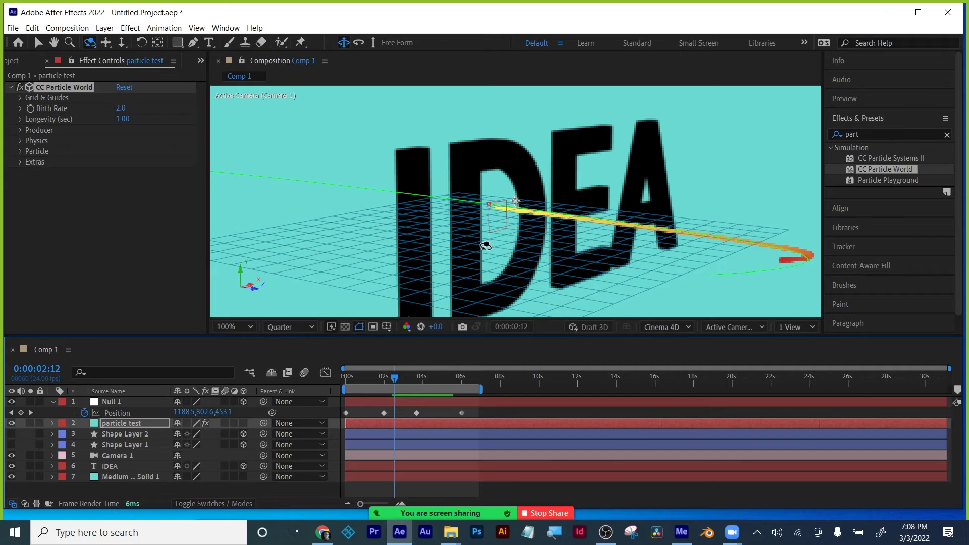
{"action": "mouse_move", "coordinate": [532, 247]}
{"action": "left_mouse_down"}
{"action": "mouse_move", "coordinate": [489, 239]}
{"action": "mouse_move", "coordinate": [554, 242]}
{"action": "mouse_move", "coordinate": [525, 258]}
{"action": "left_mouse_up"}
{"action": "scroll", "coordinate": [554, 242], "scroll_direction": "down", "scroll_amount": 1}
{"action": "left_click", "coordinate": [106, 43]}
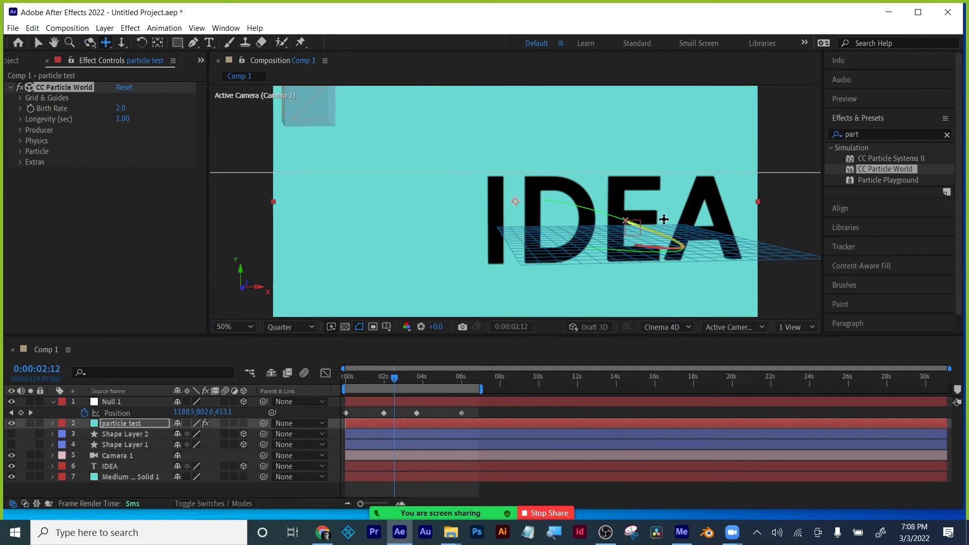
{"action": "left_click_drag", "start_coordinate": [664, 219], "coordinate": [557, 217]}
{"action": "mouse_move", "coordinate": [372, 375]}
{"action": "left_mouse_down"}
{"action": "mouse_move", "coordinate": [338, 381]}
{"action": "mouse_move", "coordinate": [369, 380]}
{"action": "left_mouse_up"}
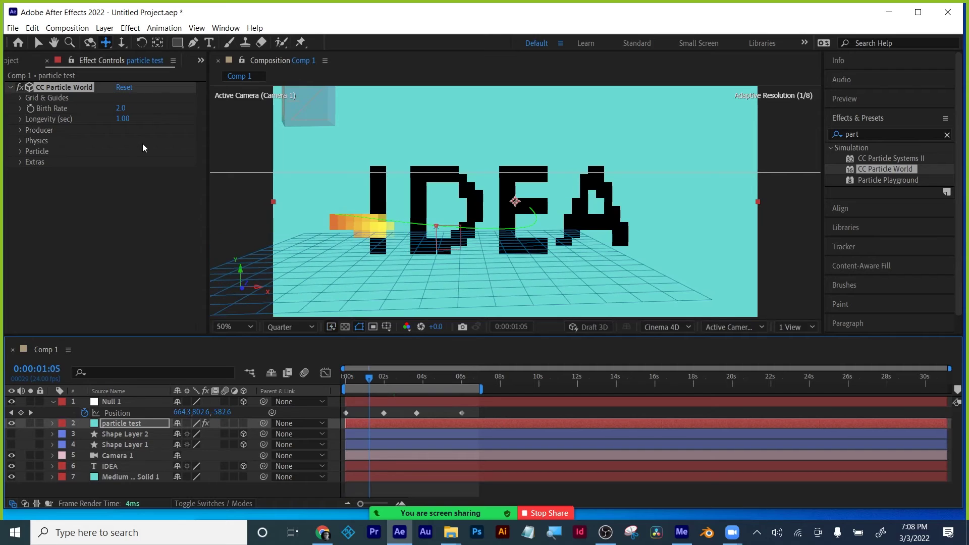
Step: Turn off the Position, Radius, Motion Path, Grid, Horizon and Axis Box guides of CC Particle World
{"action": "left_click", "coordinate": [21, 98]}
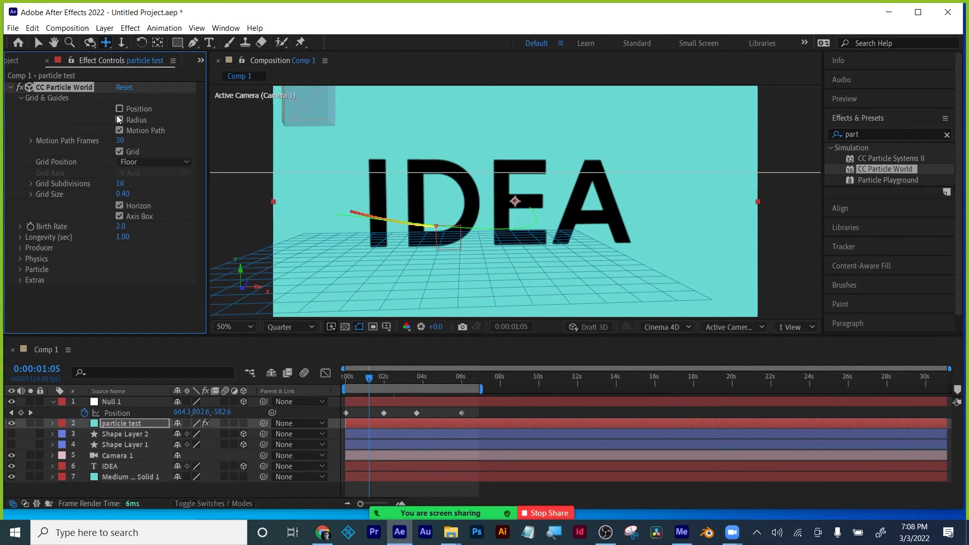
{"action": "left_click", "coordinate": [119, 129]}
{"action": "left_click", "coordinate": [120, 152]}
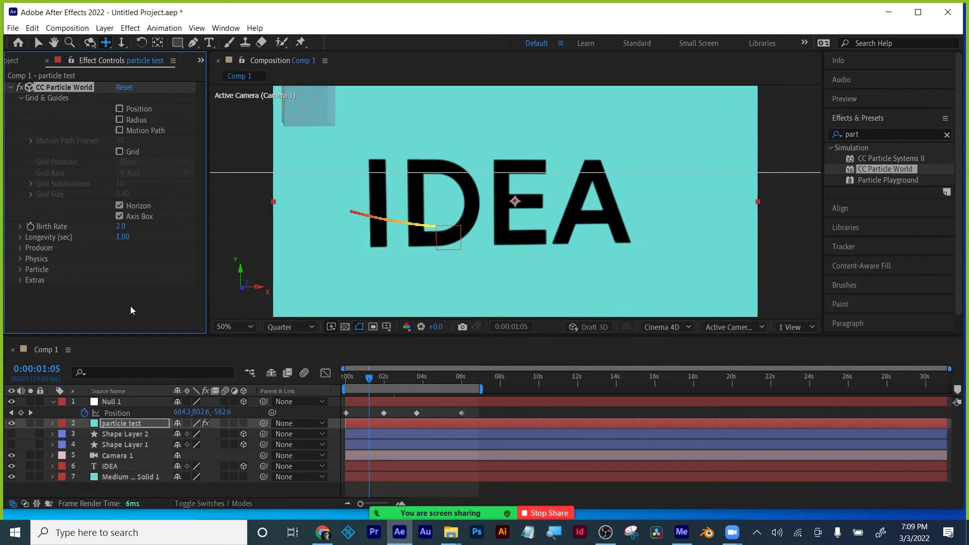
{"action": "left_click", "coordinate": [120, 206]}
{"action": "left_click", "coordinate": [119, 216]}
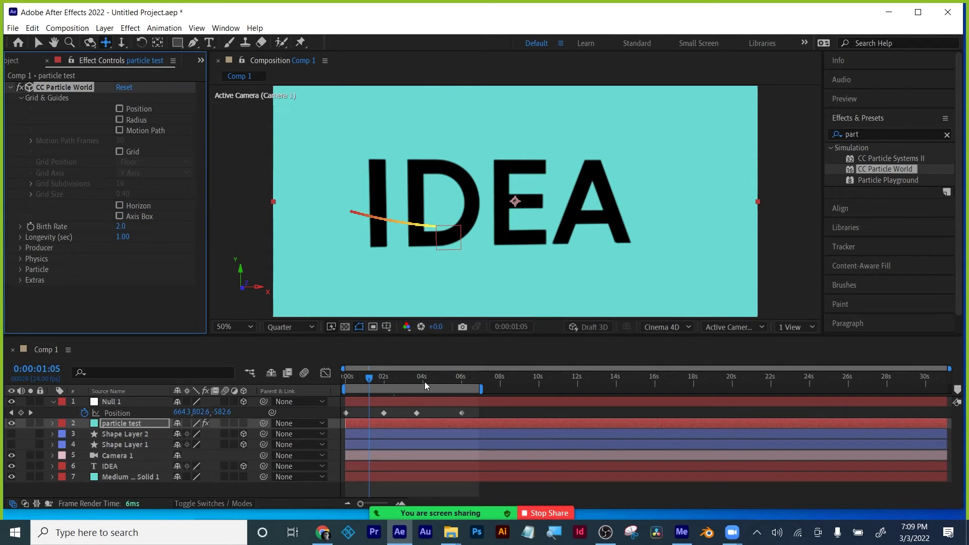
Step: Scrub between 0:00:02:08 and 0:00:03:04 to check where the particle trail passes in front of or behind the letters
{"action": "left_click_drag", "start_coordinate": [377, 382], "coordinate": [394, 383]}
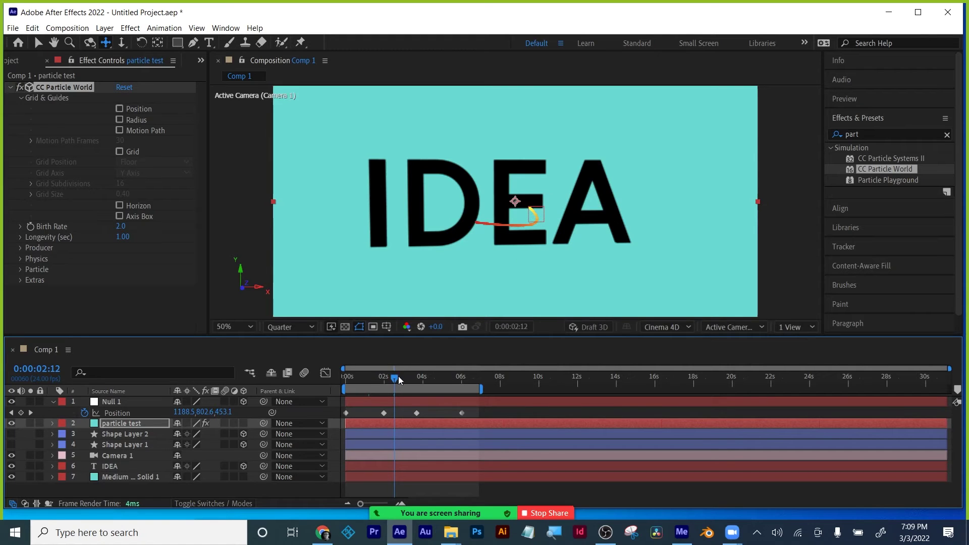
{"action": "left_click_drag", "start_coordinate": [399, 380], "coordinate": [408, 377]}
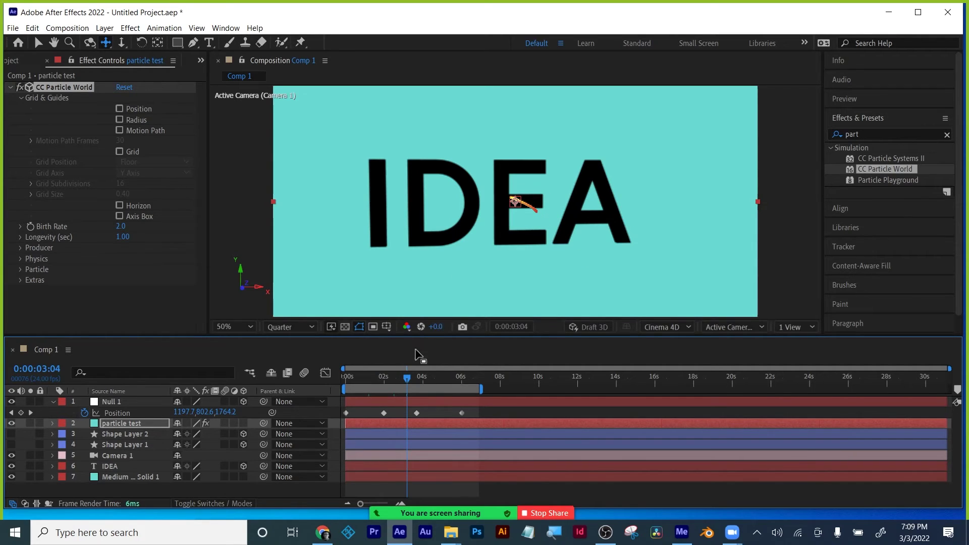
{"action": "mouse_move", "coordinate": [408, 378]}
{"action": "left_mouse_down"}
{"action": "mouse_move", "coordinate": [331, 380]}
{"action": "mouse_move", "coordinate": [391, 380]}
{"action": "left_mouse_up"}
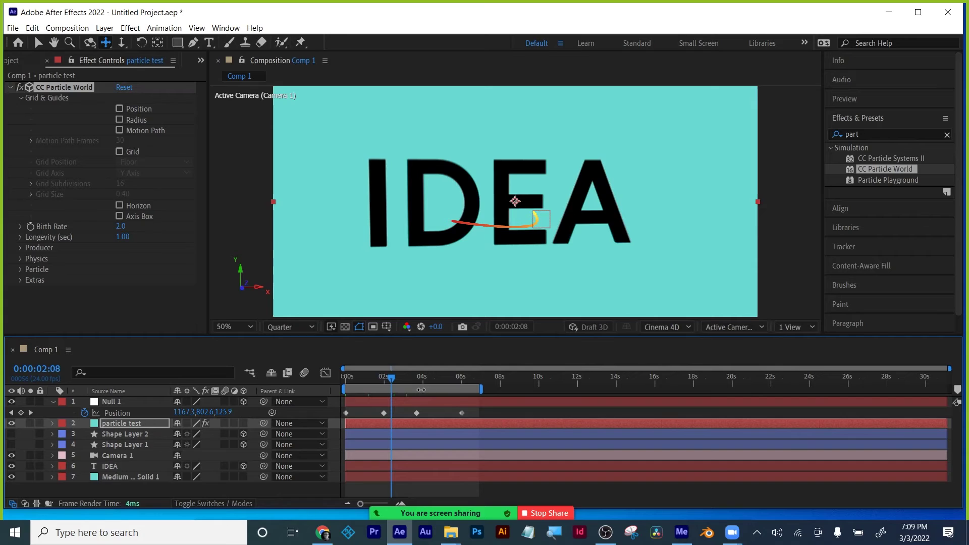
Step: Duplicate the IDEA text layer, place the copy above the particle test layer, and trim its start to 0:00:01:23
{"action": "left_click", "coordinate": [109, 466]}
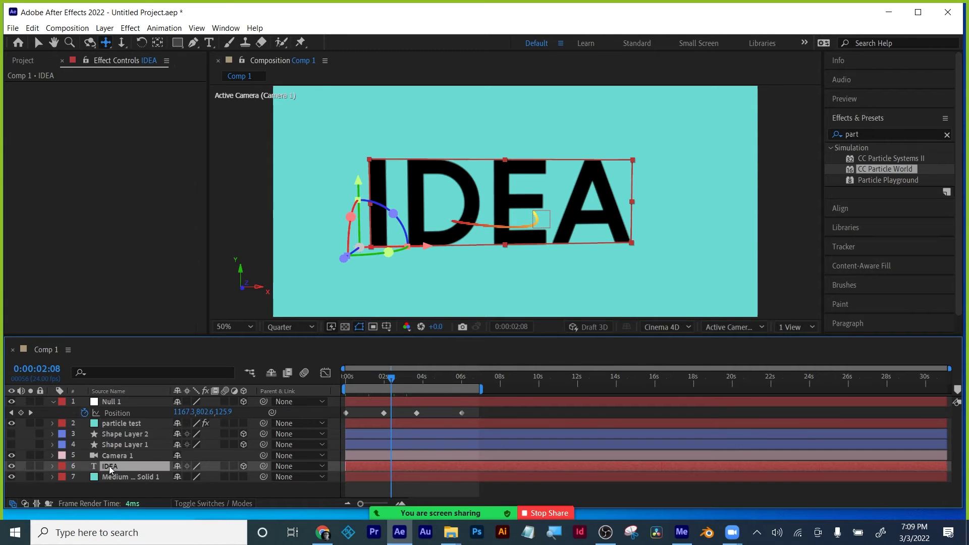
{"action": "key", "text": "ctrl+d"}
{"action": "left_click_drag", "start_coordinate": [111, 465], "coordinate": [113, 420]}
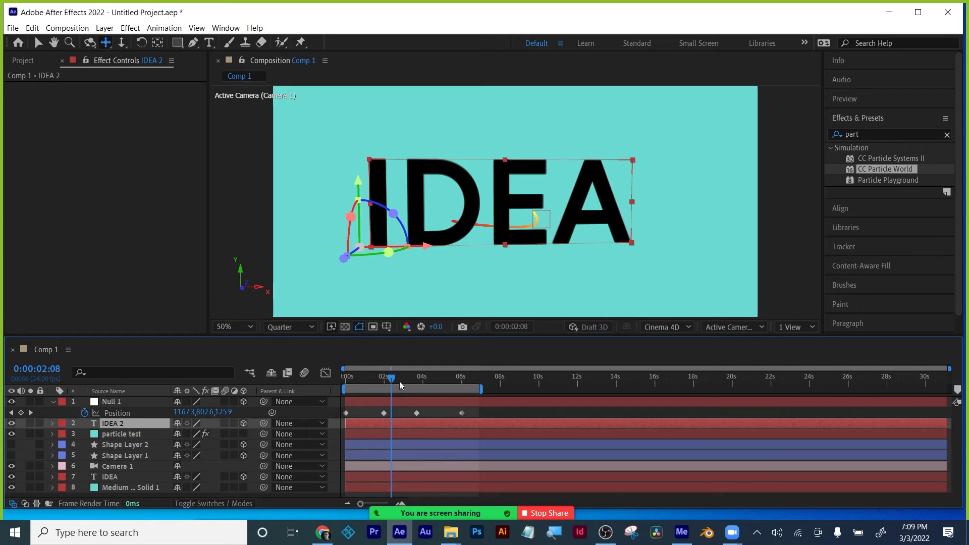
{"action": "mouse_move", "coordinate": [399, 381]}
{"action": "left_mouse_down"}
{"action": "mouse_move", "coordinate": [426, 379]}
{"action": "mouse_move", "coordinate": [384, 376]}
{"action": "left_mouse_up"}
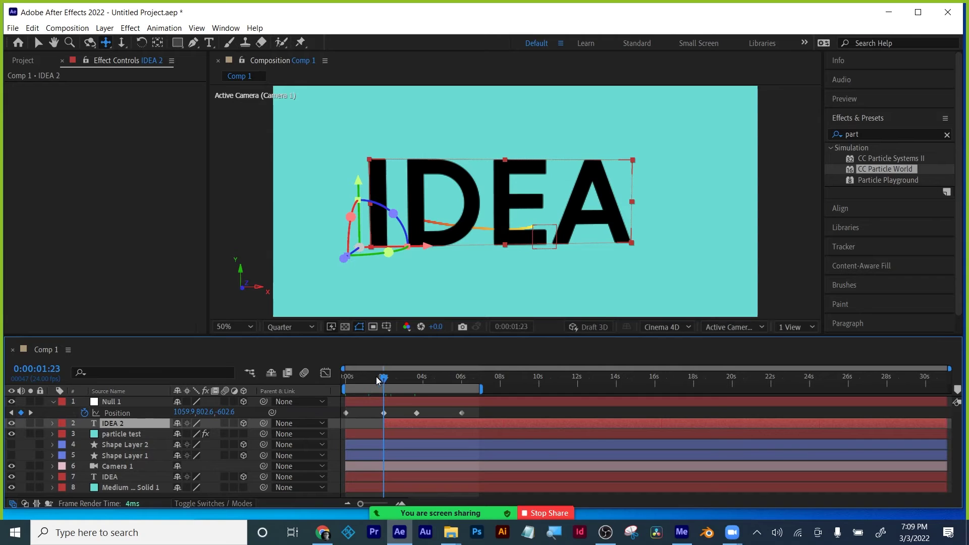
Step: Try masking the IDEA 2 text layer with a tall narrow rectangle over the E's vertical stem at 0:00:02:03
{"action": "mouse_move", "coordinate": [378, 379]}
{"action": "left_mouse_down"}
{"action": "mouse_move", "coordinate": [366, 378]}
{"action": "mouse_move", "coordinate": [387, 379]}
{"action": "left_mouse_up"}
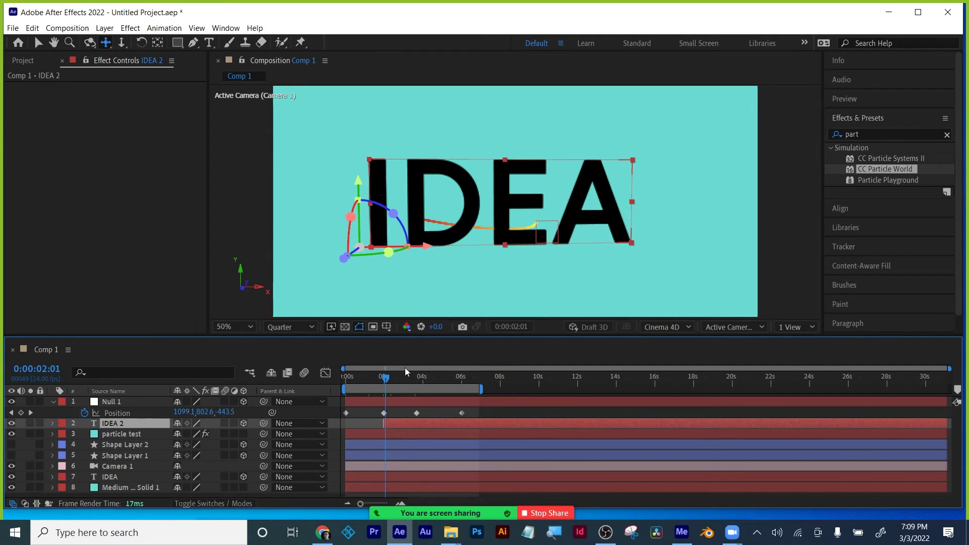
{"action": "left_click_drag", "start_coordinate": [388, 381], "coordinate": [388, 378]}
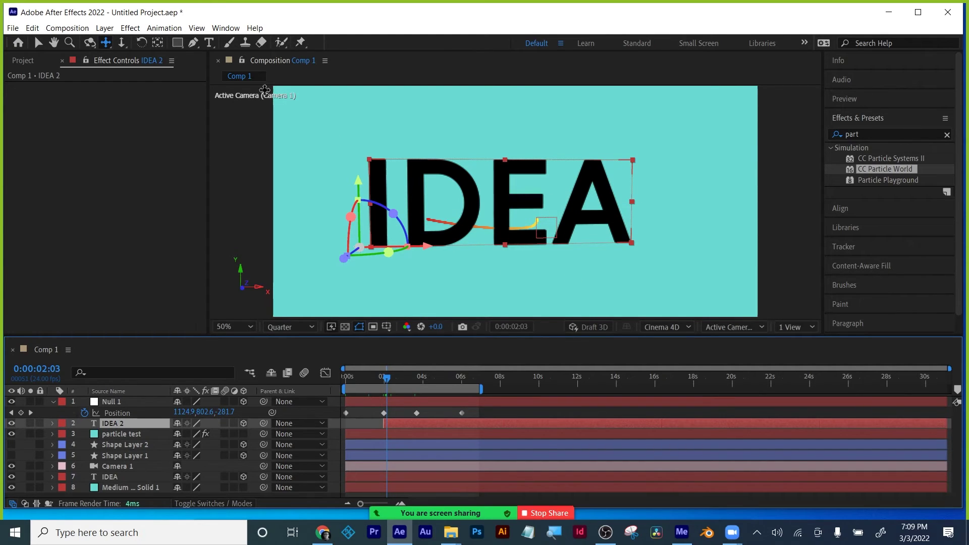
{"action": "key", "text": "q"}
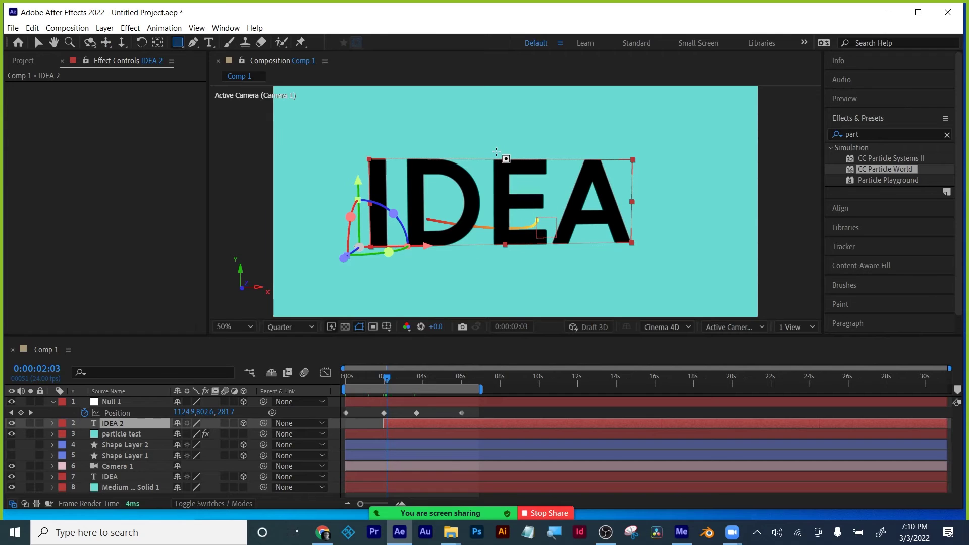
{"action": "left_click_drag", "start_coordinate": [498, 154], "coordinate": [509, 306]}
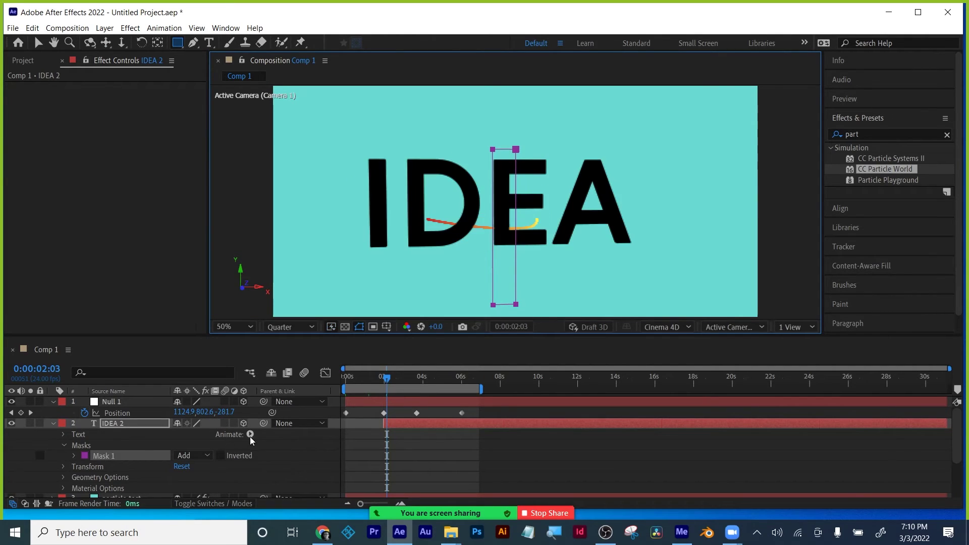
Step: Set the rectangular mask on the IDEA 2 layer to Subtract and check the result at 0:00:02:01
{"action": "left_click", "coordinate": [192, 455]}
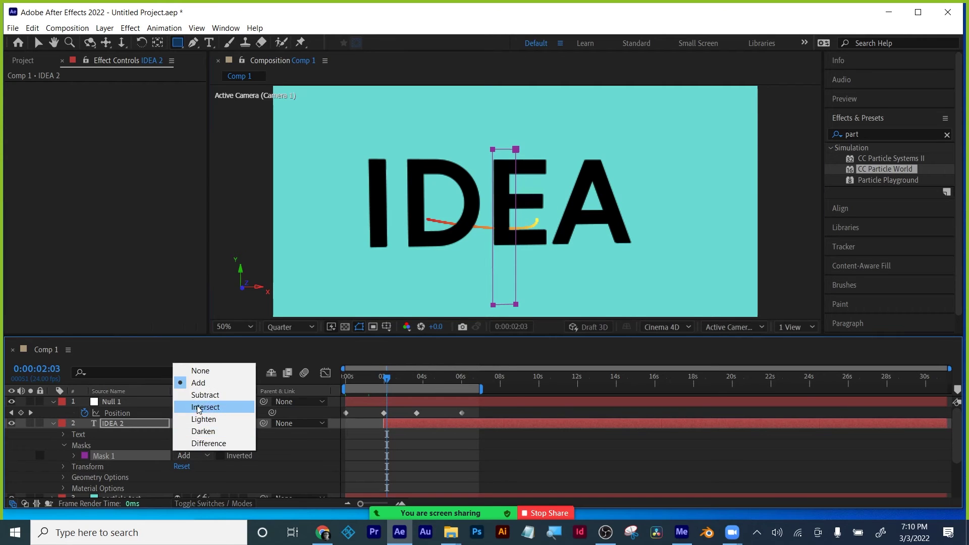
{"action": "left_click", "coordinate": [203, 394]}
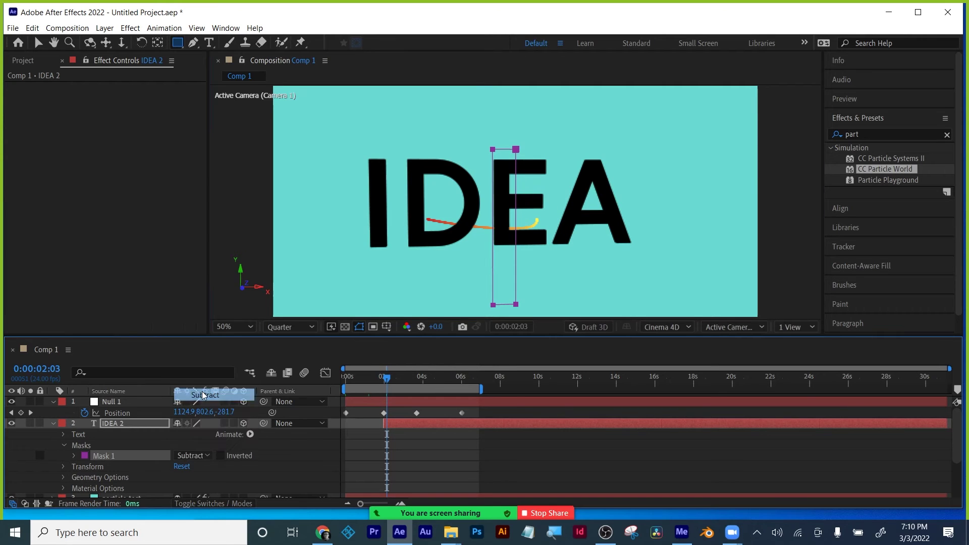
{"action": "left_click", "coordinate": [199, 457]}
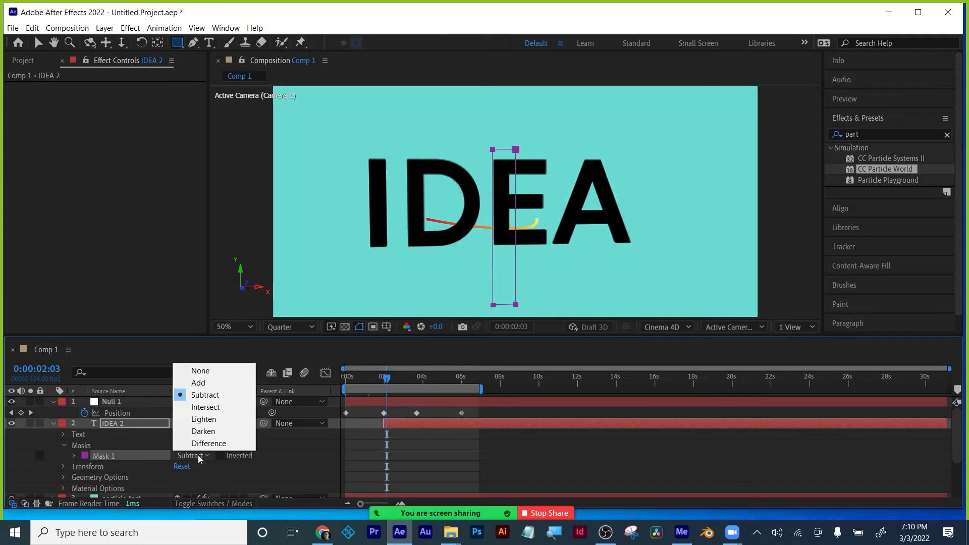
{"action": "left_click", "coordinate": [209, 383]}
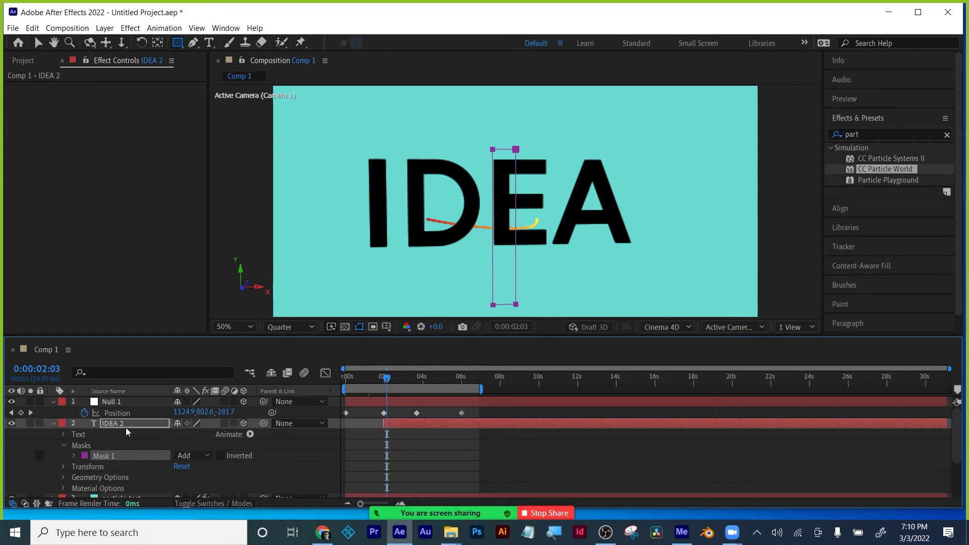
{"action": "left_click", "coordinate": [186, 455]}
{"action": "left_click", "coordinate": [204, 396]}
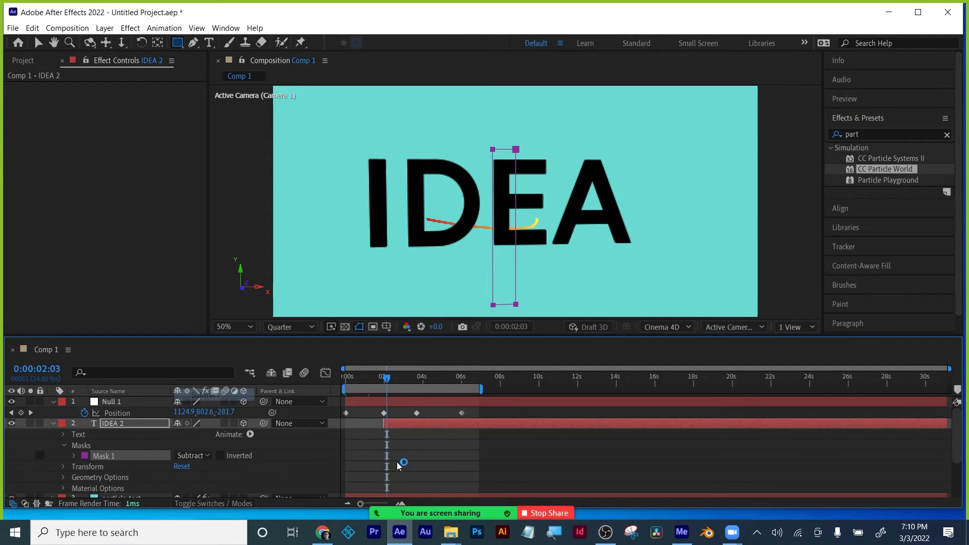
{"action": "left_click", "coordinate": [394, 418]}
{"action": "mouse_move", "coordinate": [387, 379]}
{"action": "left_mouse_down"}
{"action": "mouse_move", "coordinate": [374, 378]}
{"action": "mouse_move", "coordinate": [385, 377]}
{"action": "left_mouse_up"}
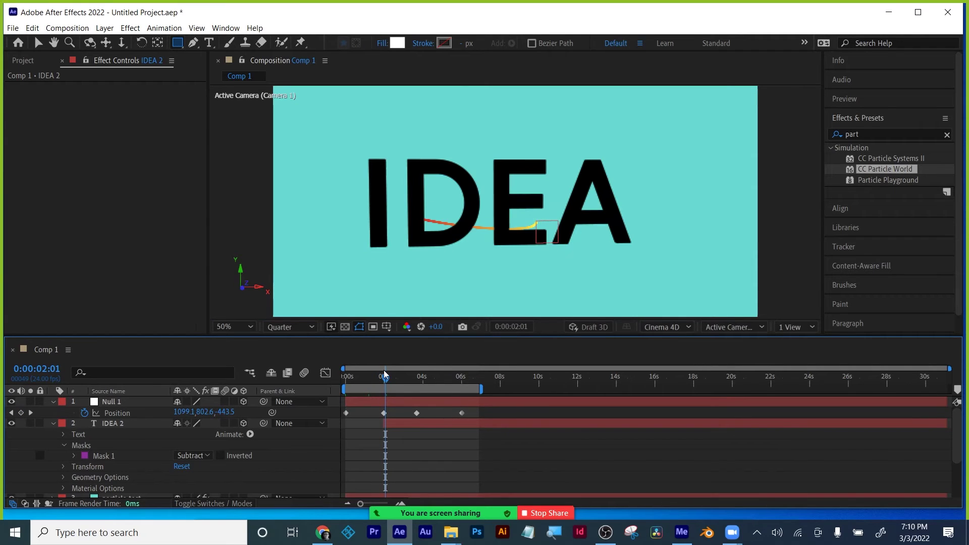
Step: Delete the rectangular mask from the IDEA 2 text layer and collapse its properties
{"action": "left_click", "coordinate": [198, 436]}
{"action": "left_click", "coordinate": [92, 426]}
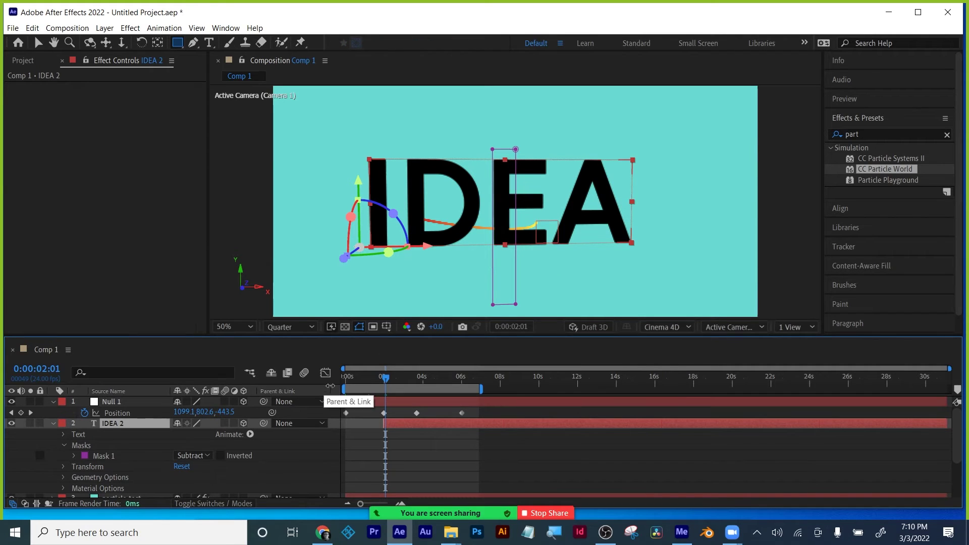
{"action": "left_click", "coordinate": [97, 456]}
{"action": "key", "text": "Delete"}
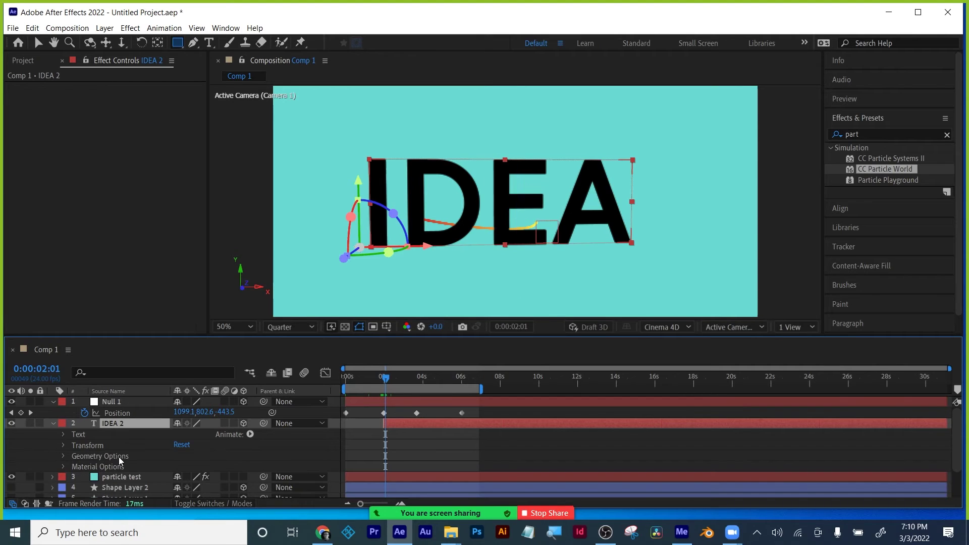
{"action": "left_click", "coordinate": [53, 423]}
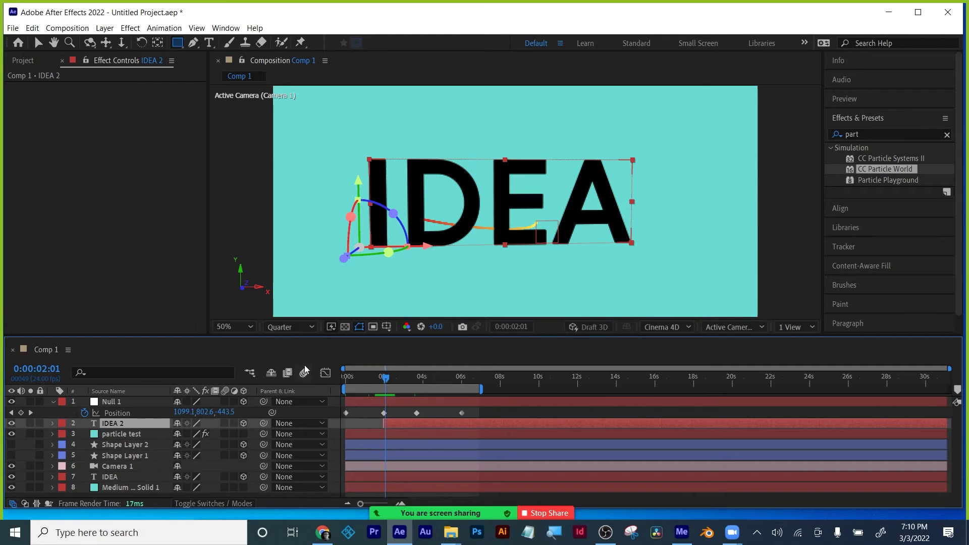
Step: Extend the start of the IDEA 2 text layer back to 0:00:00:00
{"action": "left_click_drag", "start_coordinate": [391, 384], "coordinate": [323, 378]}
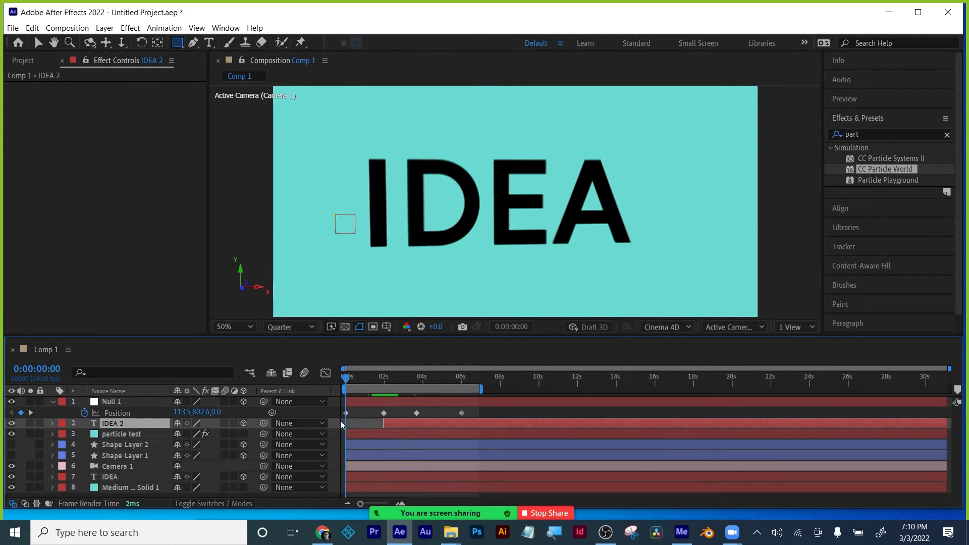
{"action": "left_click_drag", "start_coordinate": [371, 422], "coordinate": [347, 422]}
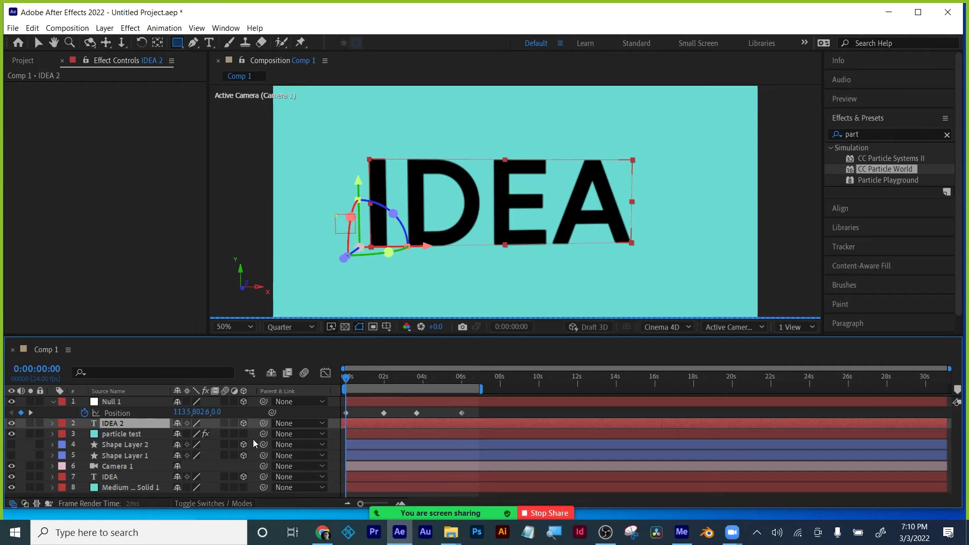
Step: Pre-compose the IDEA 2 layer as IDEA 2 Comp 1 with all attributes moved, and make the resulting layer 3D
{"action": "right_click", "coordinate": [127, 422]}
{"action": "left_click", "coordinate": [171, 360]}
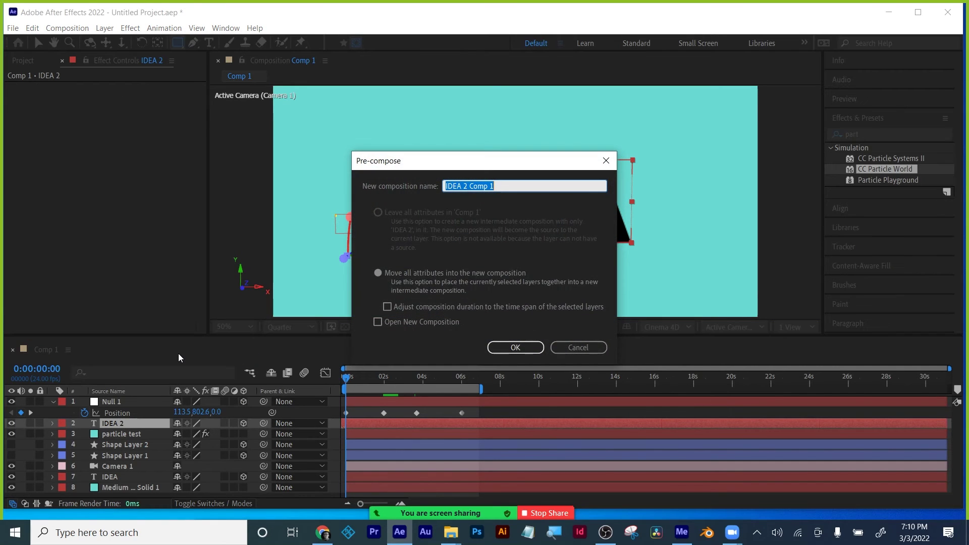
{"action": "left_click", "coordinate": [379, 277]}
{"action": "left_click", "coordinate": [516, 347]}
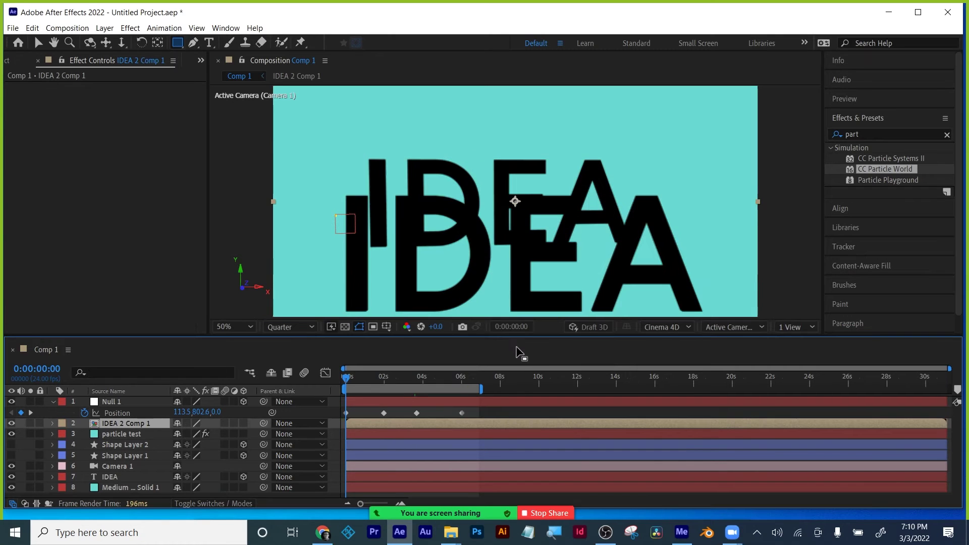
{"action": "left_click", "coordinate": [243, 423]}
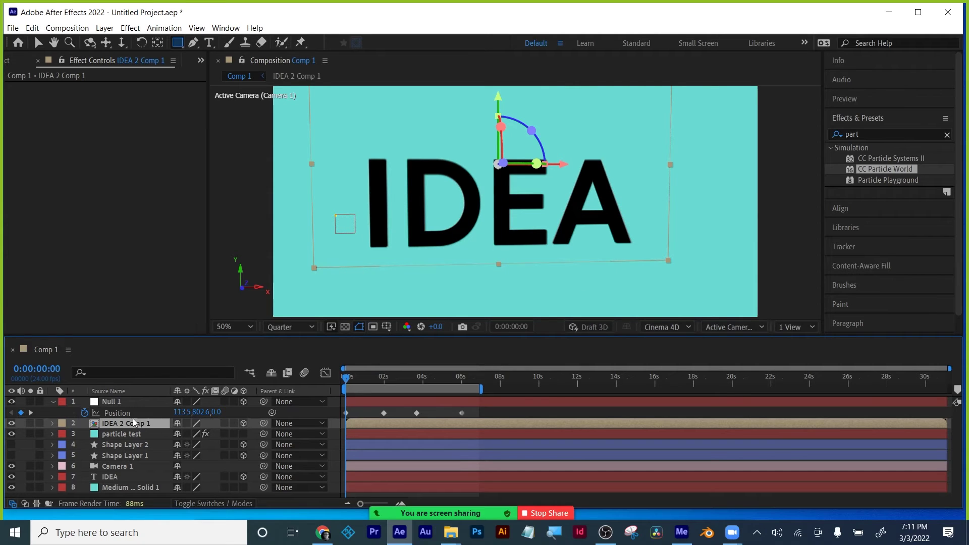
Step: Draw a tall narrow rectangular mask over the E's vertical stem on IDEA 2 Comp 1 and set it to Subtract
{"action": "left_click", "coordinate": [177, 42]}
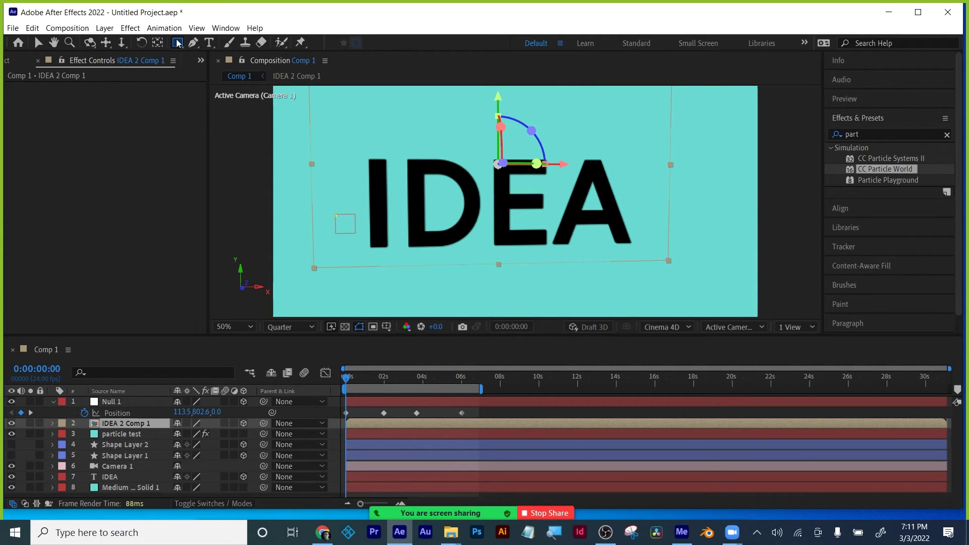
{"action": "left_click_drag", "start_coordinate": [494, 149], "coordinate": [516, 303]}
{"action": "left_click", "coordinate": [424, 451]}
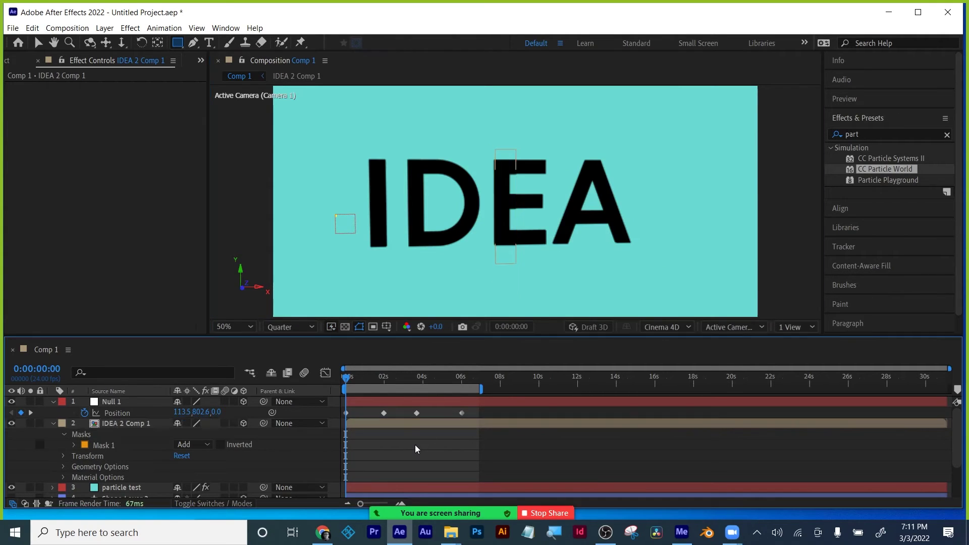
{"action": "left_click", "coordinate": [192, 445]}
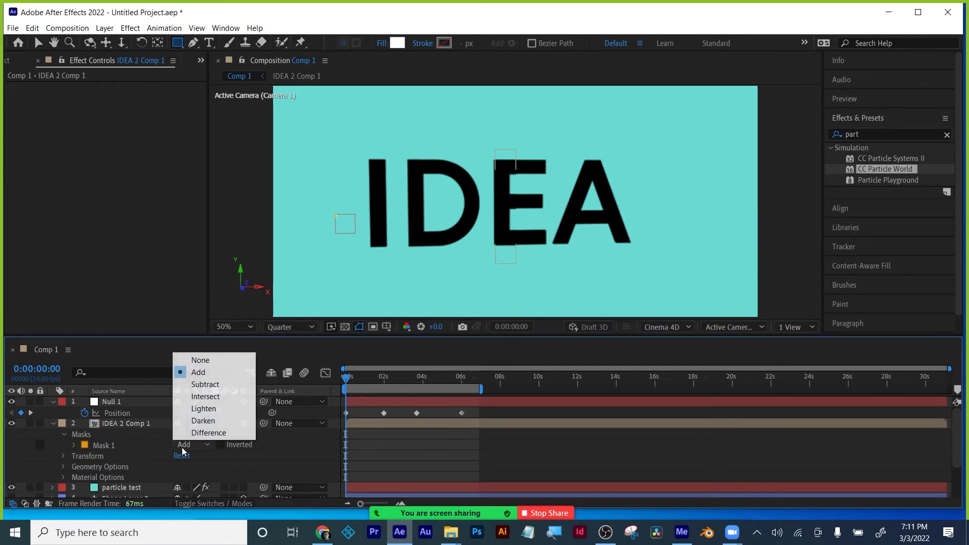
{"action": "left_click", "coordinate": [202, 385]}
Step: Trim the start of the IDEA 2 Comp 1 layer to 0:00:01:20, where the trail reaches the E
{"action": "left_click_drag", "start_coordinate": [353, 377], "coordinate": [374, 382]}
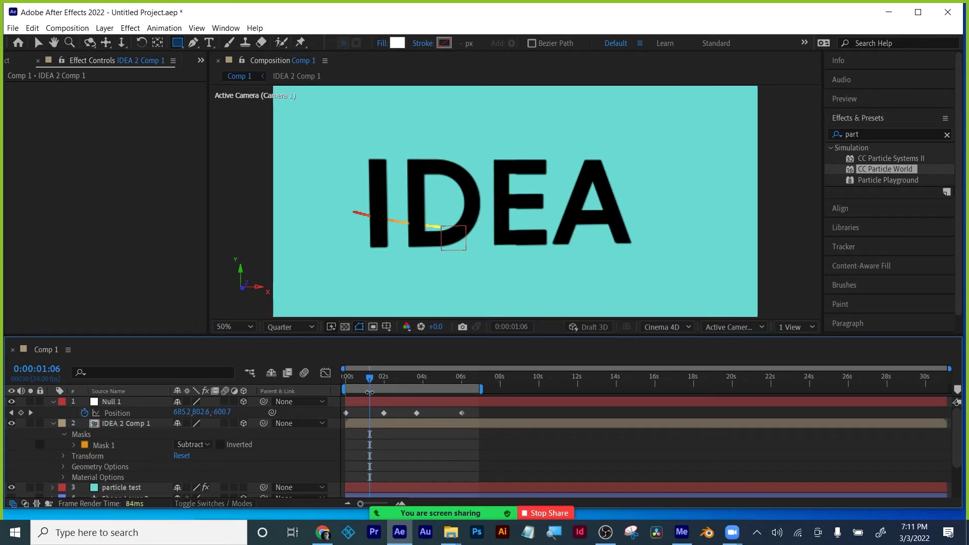
{"action": "left_click_drag", "start_coordinate": [370, 380], "coordinate": [382, 381]}
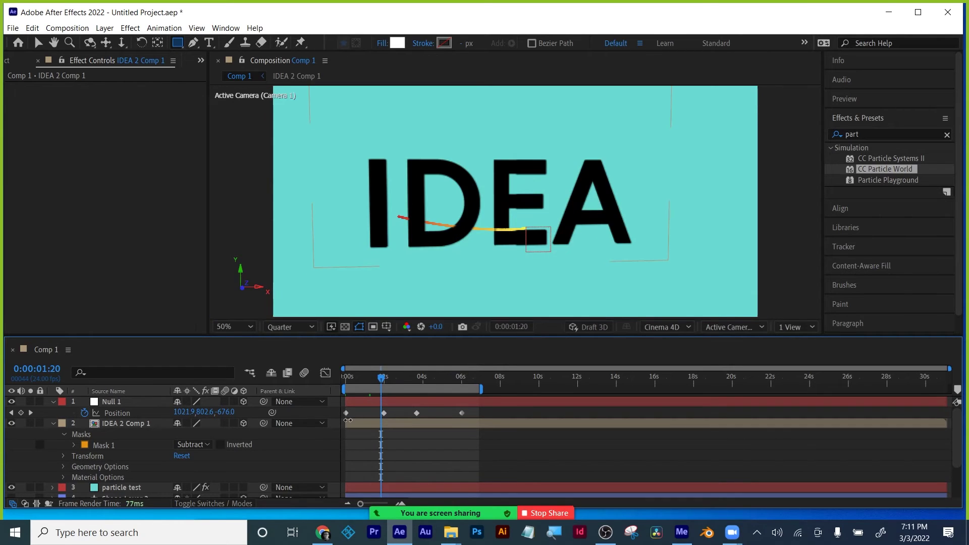
{"action": "left_click", "coordinate": [381, 423]}
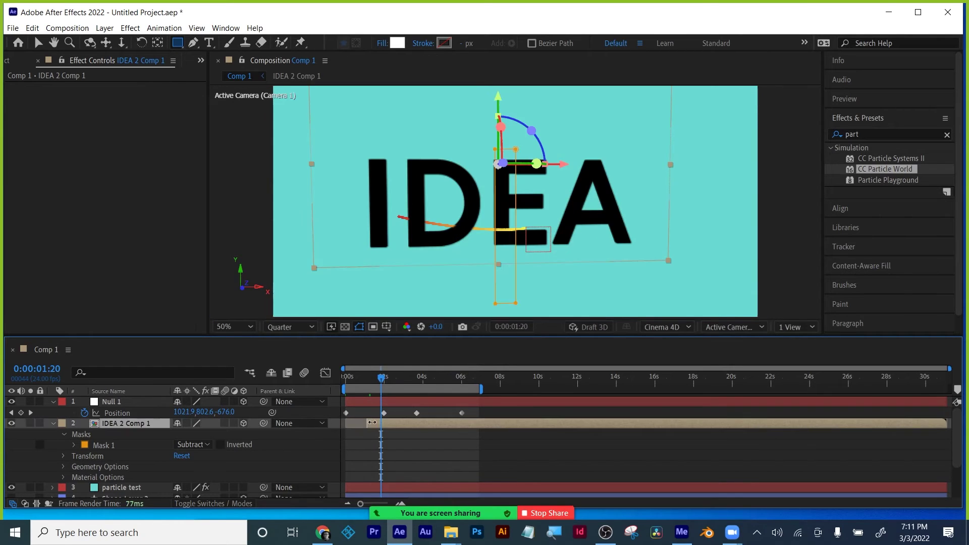
{"action": "left_click", "coordinate": [400, 443]}
Step: At 0:00:02:06, draw a closed Pen tool mask around the lower curve of the D on IDEA 2 Comp 1
{"action": "mouse_move", "coordinate": [382, 380]}
{"action": "left_mouse_down"}
{"action": "mouse_move", "coordinate": [364, 382]}
{"action": "mouse_move", "coordinate": [389, 381]}
{"action": "left_mouse_up"}
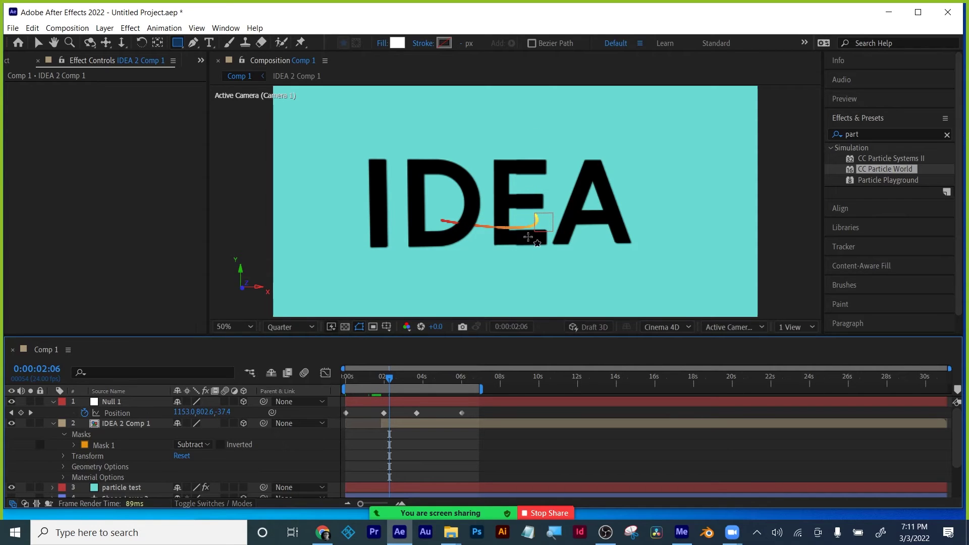
{"action": "left_click", "coordinate": [401, 424]}
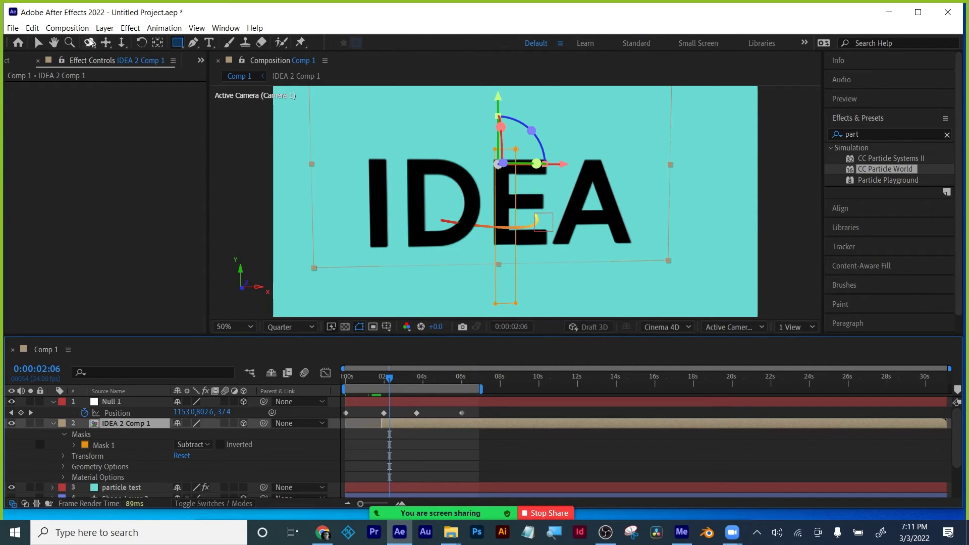
{"action": "left_click", "coordinate": [193, 43]}
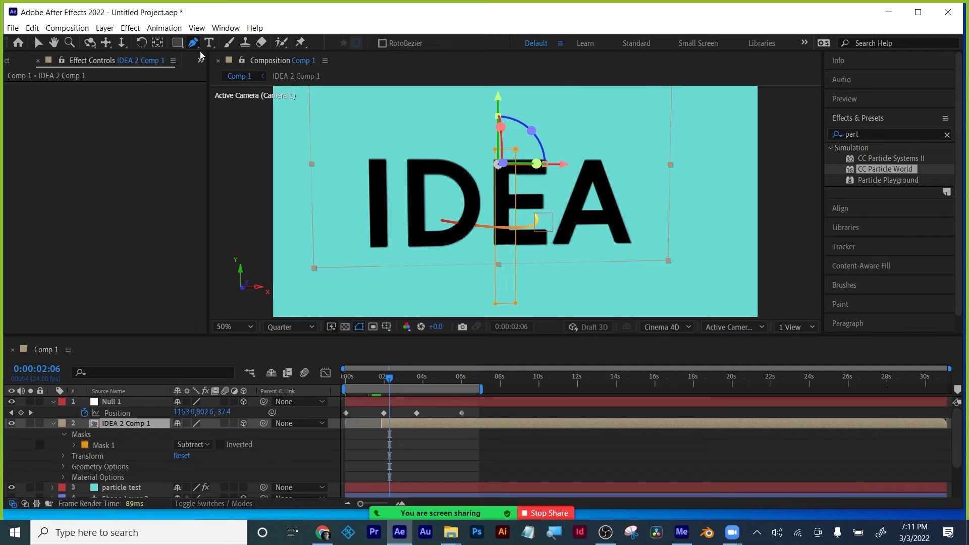
{"action": "left_click", "coordinate": [465, 208]}
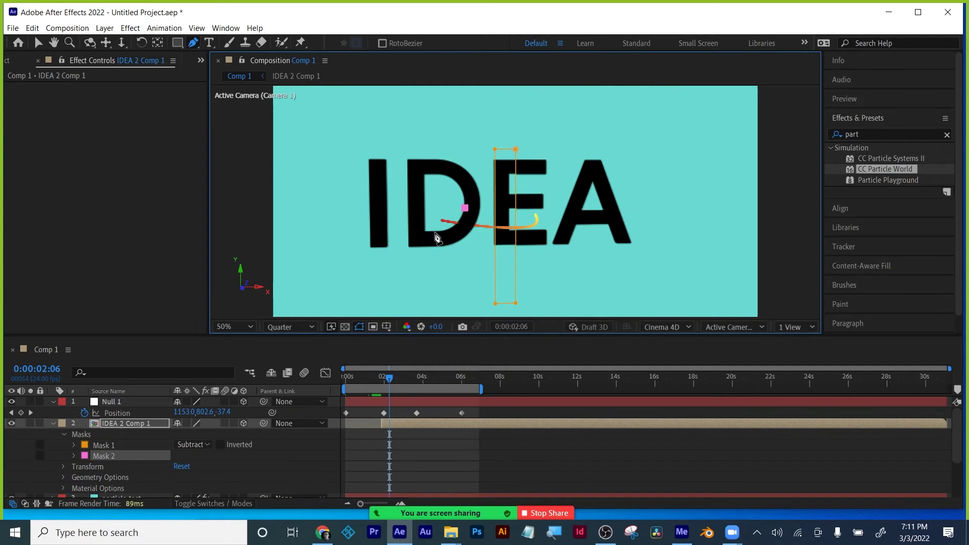
{"action": "mouse_move", "coordinate": [437, 231]}
{"action": "left_mouse_down"}
{"action": "mouse_move", "coordinate": [415, 231]}
{"action": "mouse_move", "coordinate": [436, 247]}
{"action": "left_mouse_up"}
{"action": "left_click_drag", "start_coordinate": [481, 205], "coordinate": [484, 166]}
{"action": "left_click", "coordinate": [464, 208]}
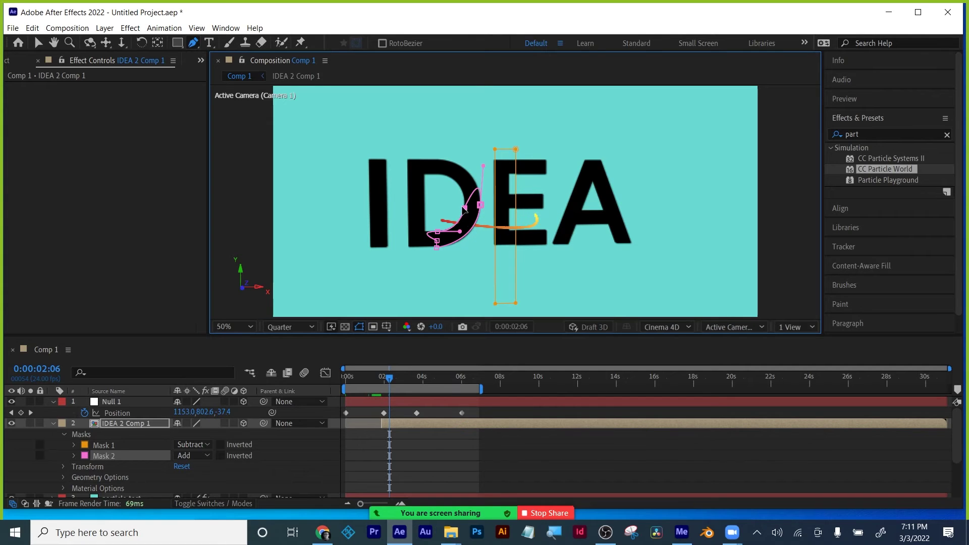
Step: Set the mask around the D's lower curve to Subtract and deselect the layer
{"action": "left_click", "coordinate": [197, 456]}
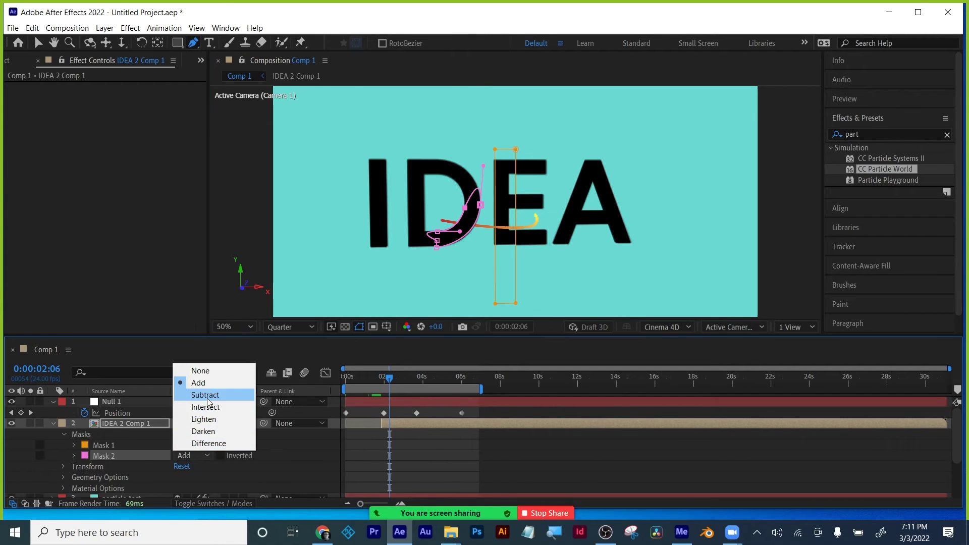
{"action": "left_click", "coordinate": [197, 395]}
{"action": "left_click", "coordinate": [475, 460]}
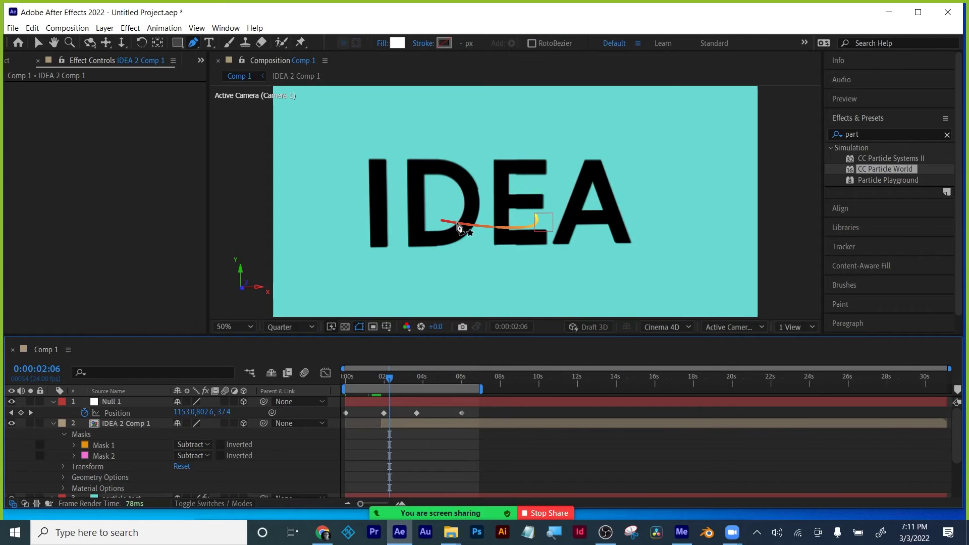
Step: Scrub through the animation to 0:00:06:01 and show the mask paths of the IDEA 2 Comp 1 layer
{"action": "left_click", "coordinate": [384, 382]}
{"action": "left_click_drag", "start_coordinate": [385, 382], "coordinate": [462, 378]}
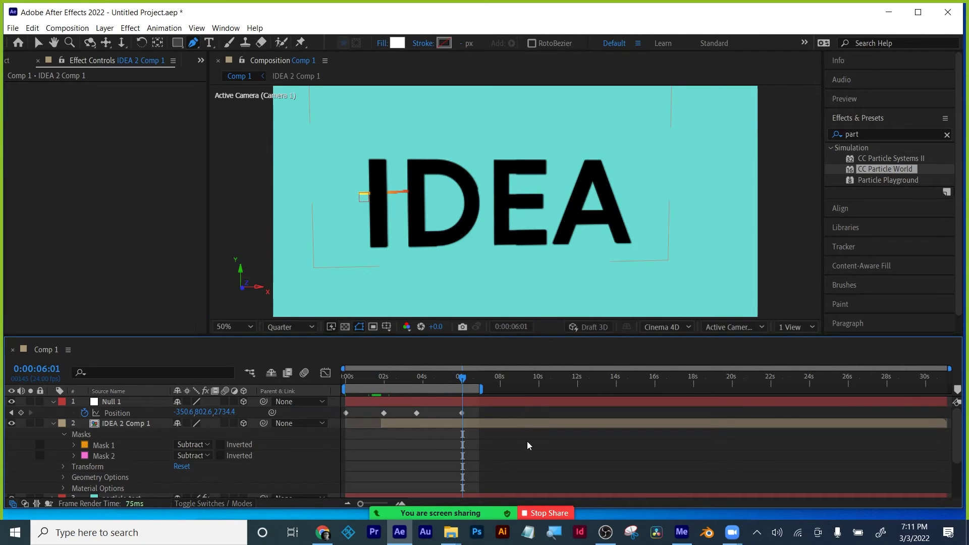
{"action": "left_click", "coordinate": [53, 424]}
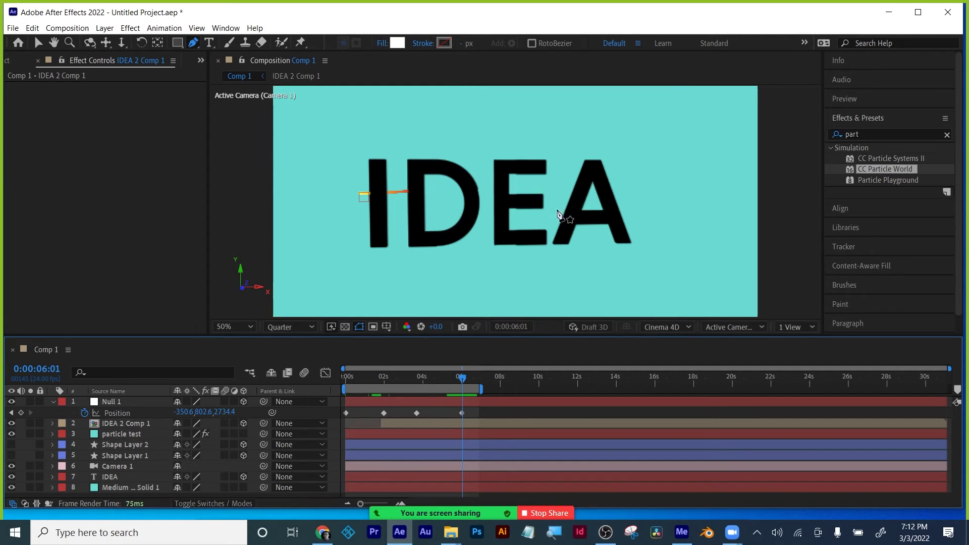
{"action": "left_click", "coordinate": [117, 427]}
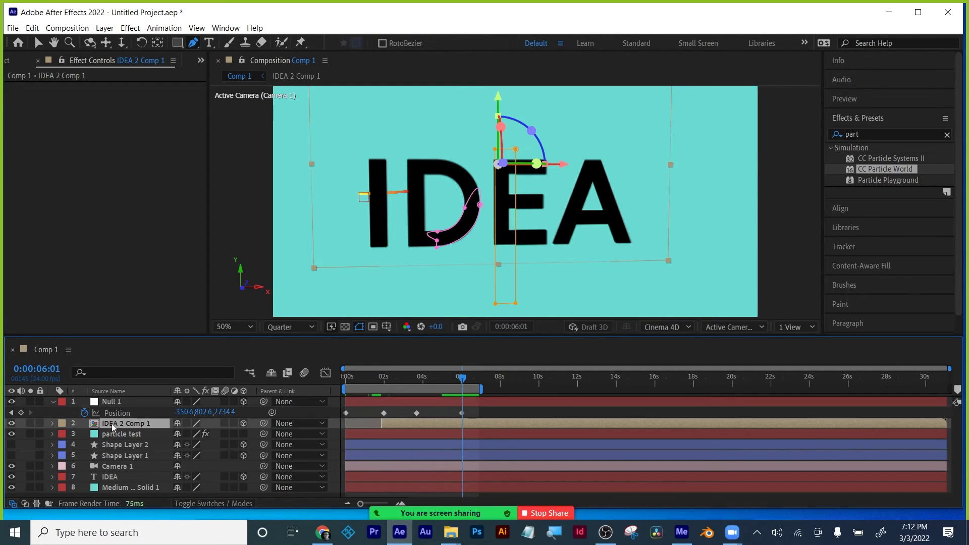
{"action": "key", "text": "m"}
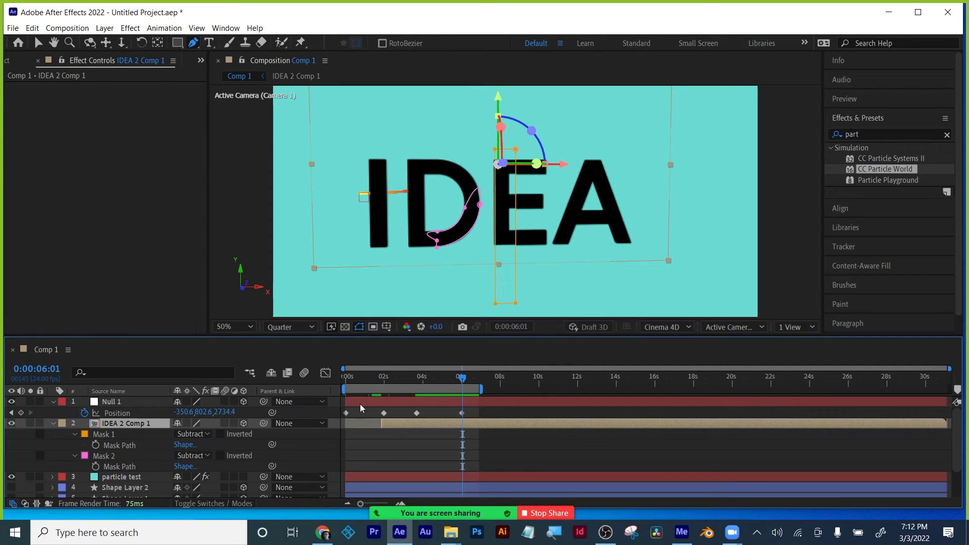
Step: Deselect the masked layer and save the project to the Desktop as "fake 3d particles system"
{"action": "left_click", "coordinate": [406, 458]}
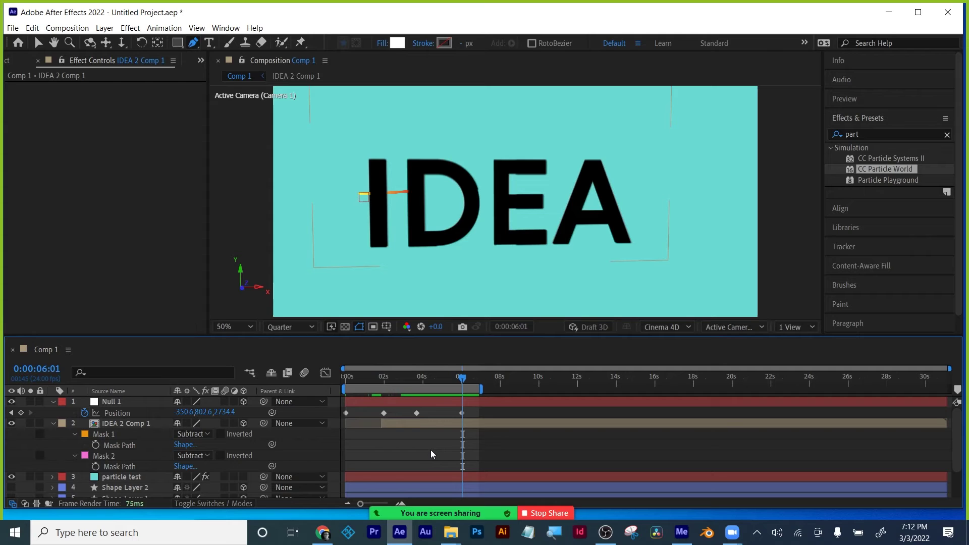
{"action": "left_click", "coordinate": [12, 28]}
{"action": "mouse_move", "coordinate": [30, 145]}
{"action": "left_click", "coordinate": [202, 144]}
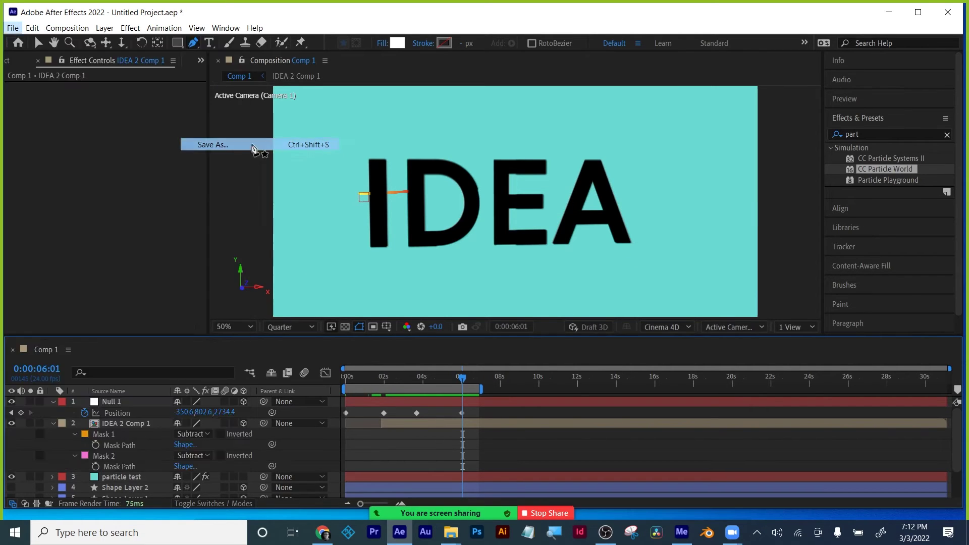
{"action": "type", "text": "fake 3d particles system"}
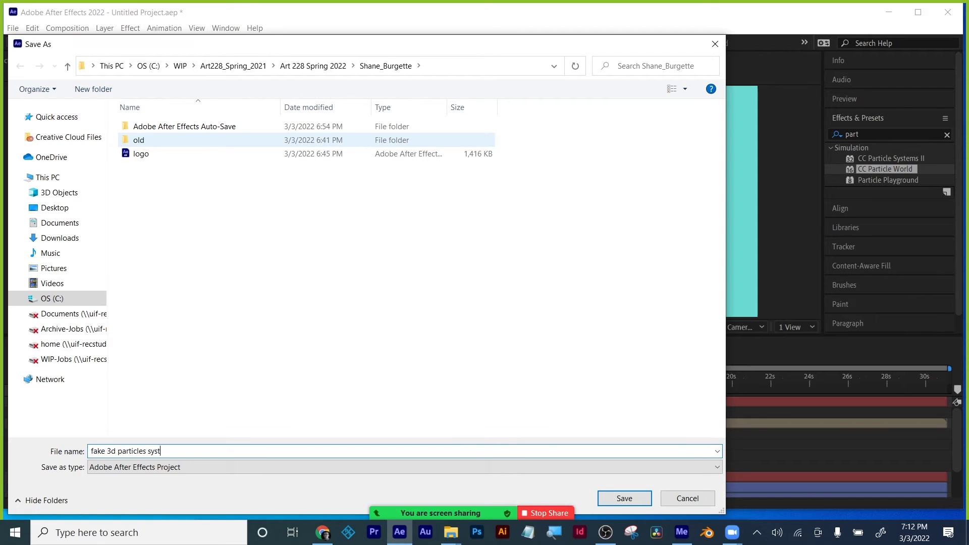
{"action": "left_click", "coordinate": [55, 207]}
{"action": "left_click", "coordinate": [625, 498]}
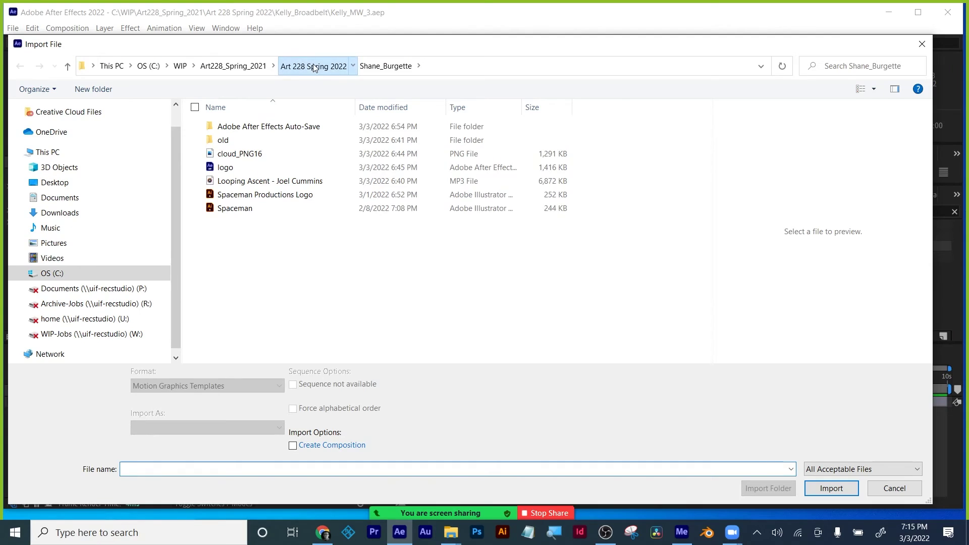
Step: Import airport_tsa_line from the student's Art 228 Spring 2022 folder as Composition - Retain Layer Sizes
{"action": "left_click", "coordinate": [313, 66]}
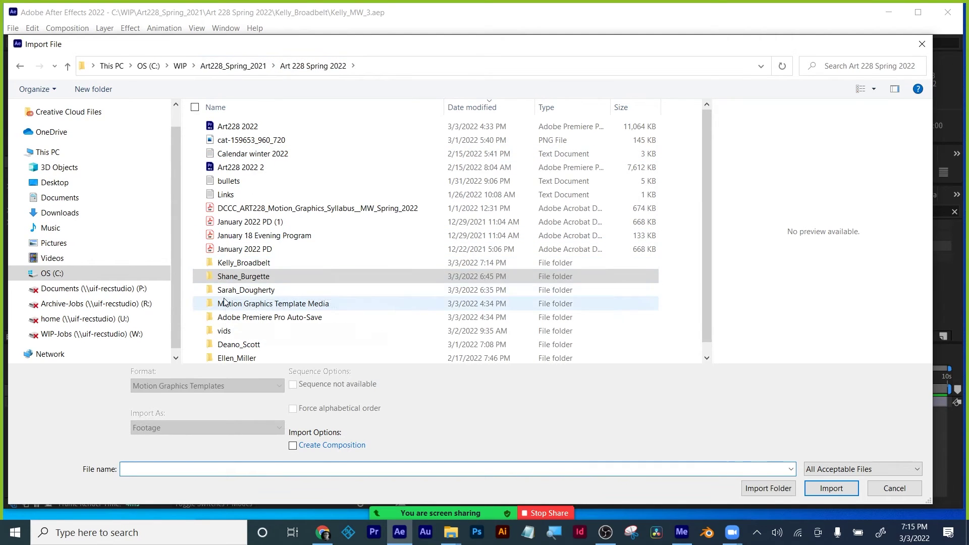
{"action": "double_click", "coordinate": [235, 263]}
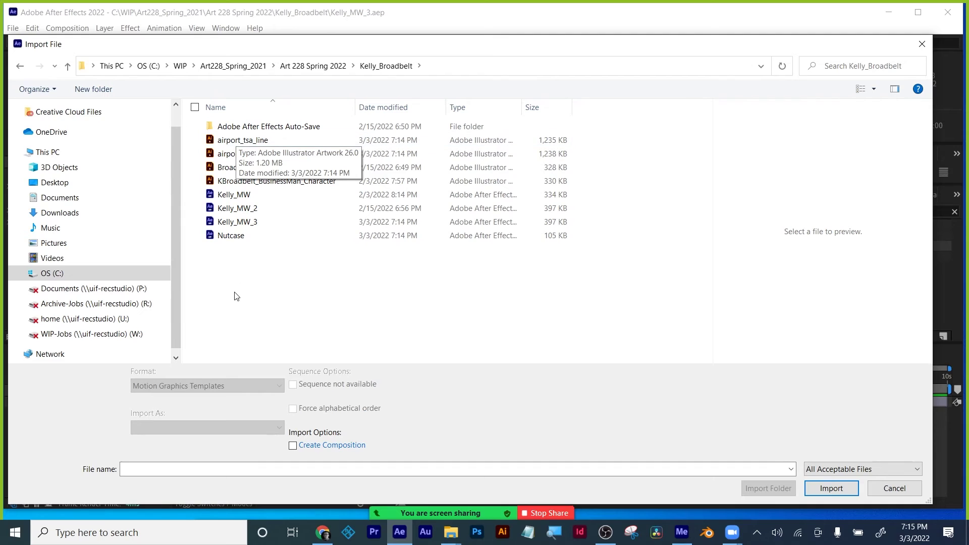
{"action": "left_click", "coordinate": [233, 144]}
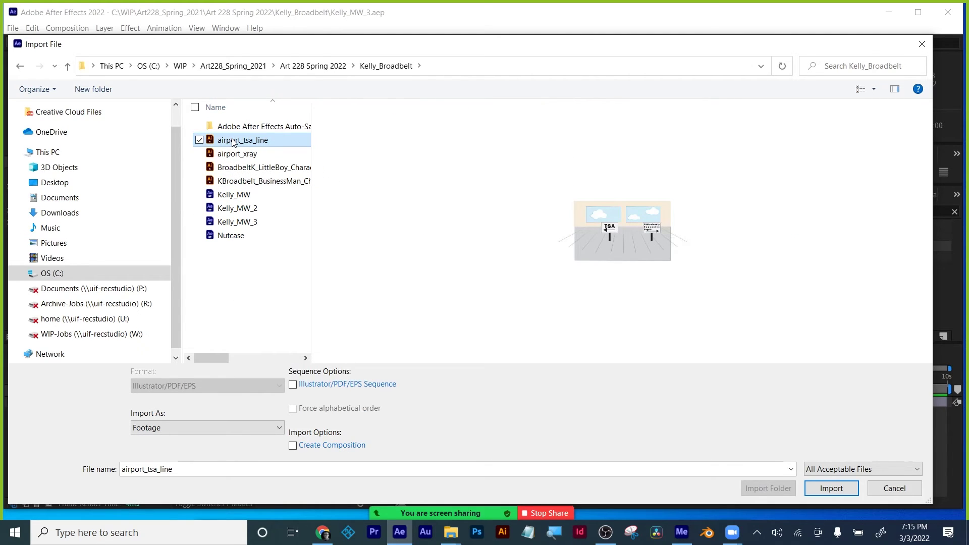
{"action": "left_click", "coordinate": [208, 428]}
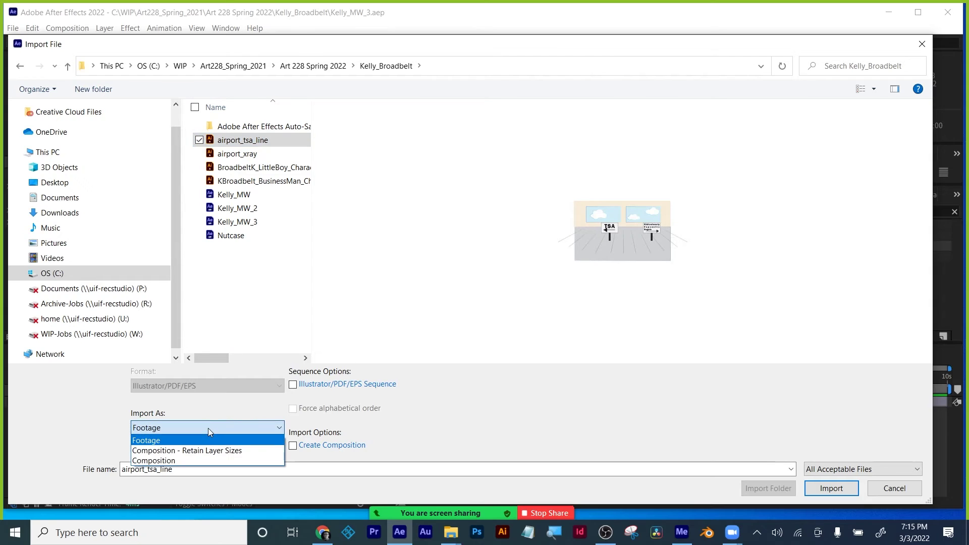
{"action": "left_click", "coordinate": [210, 448]}
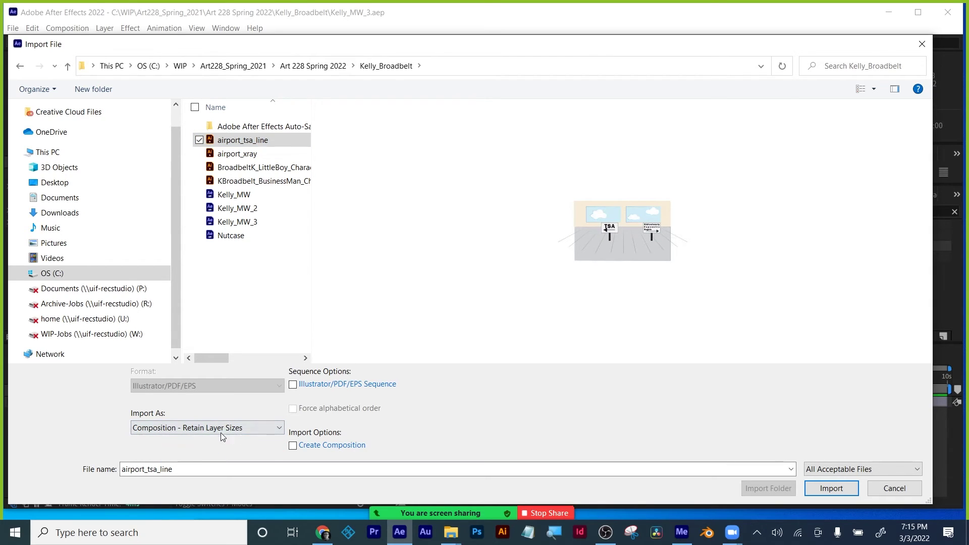
{"action": "left_click", "coordinate": [835, 489]}
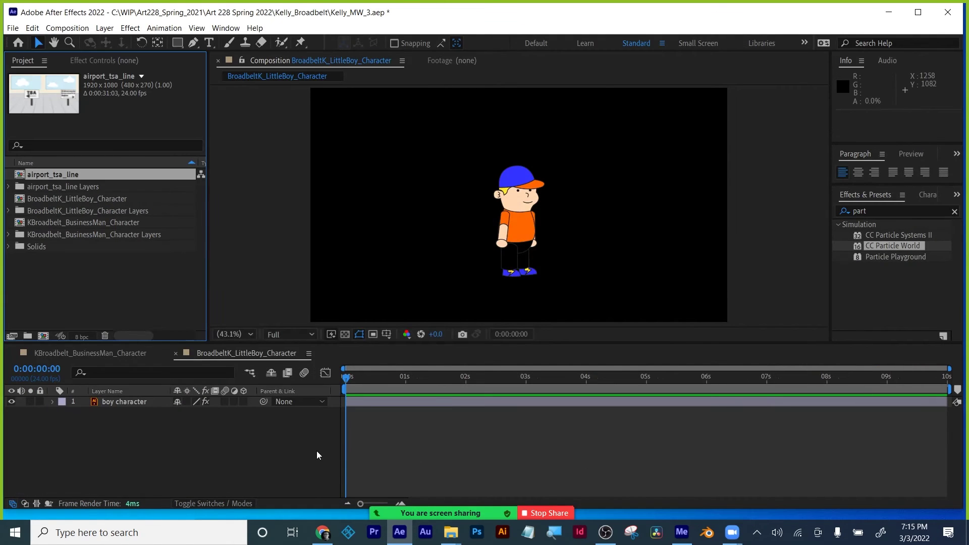
Step: Open the airport_tsa_line composition and turn on continuous rasterization for its Layer 1
{"action": "double_click", "coordinate": [21, 175]}
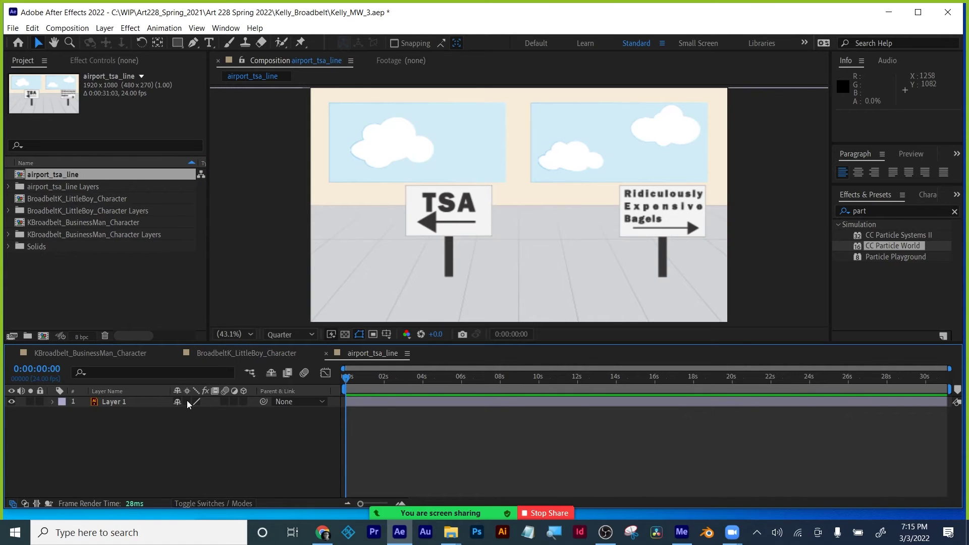
{"action": "left_click", "coordinate": [187, 402]}
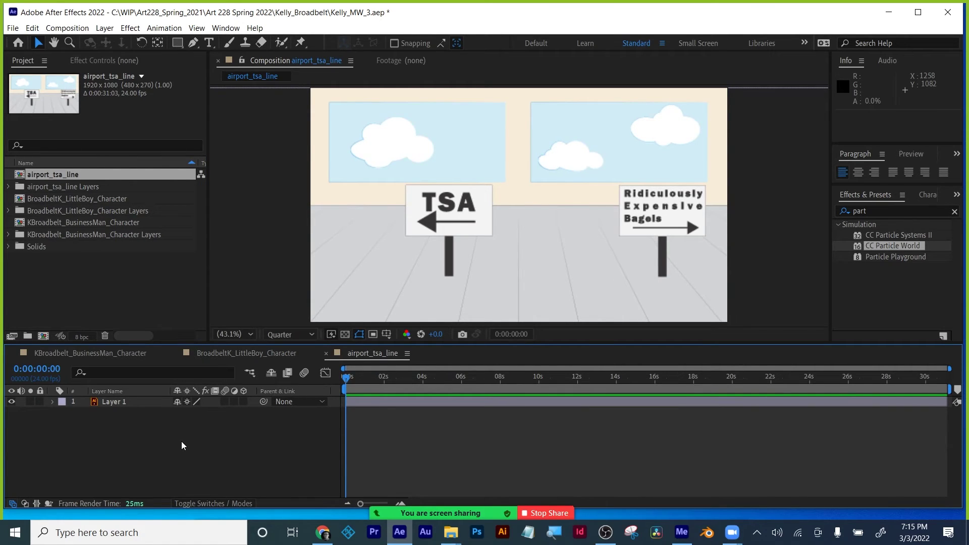
{"action": "left_click", "coordinate": [63, 287]}
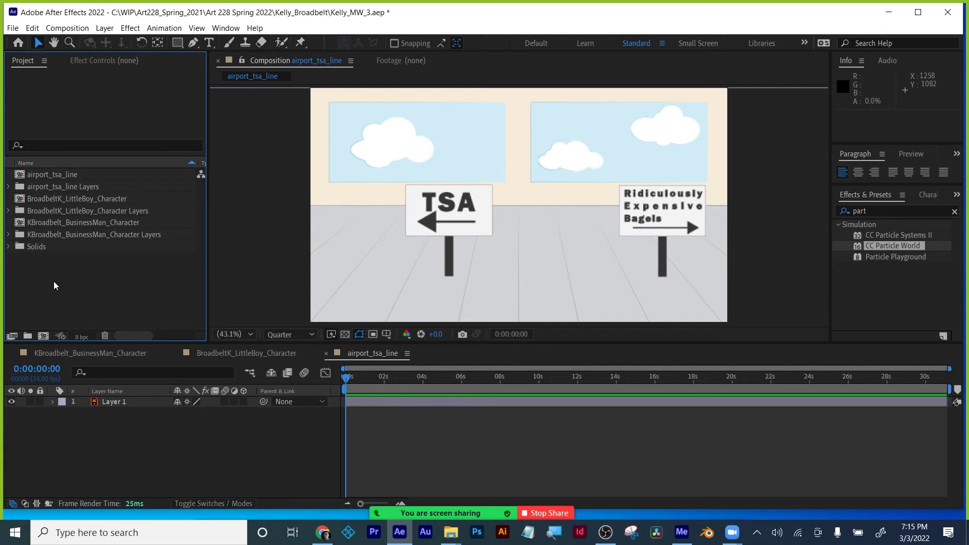
Step: Import the airport_xray Illustrator file as Composition - Retain Layer Sizes
{"action": "double_click", "coordinate": [55, 286]}
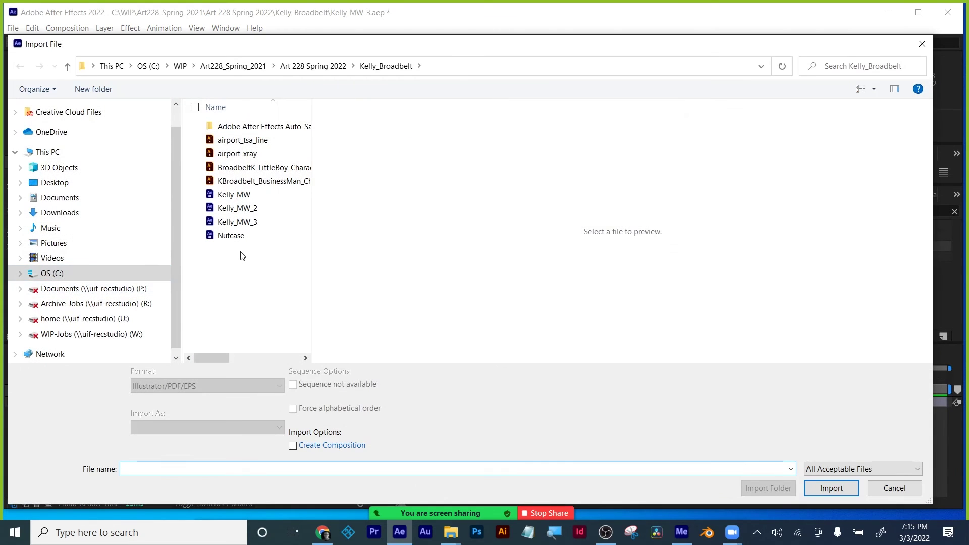
{"action": "left_click", "coordinate": [237, 154]}
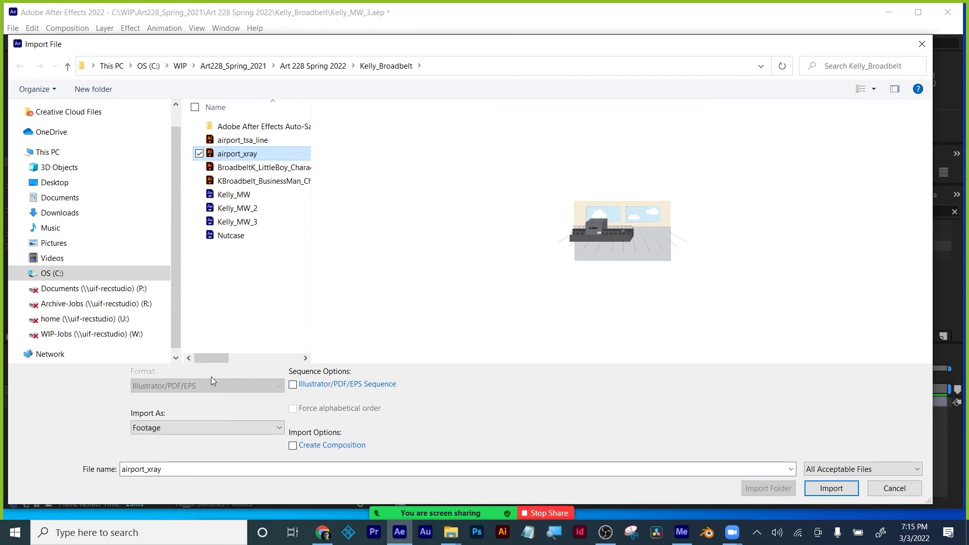
{"action": "left_click", "coordinate": [203, 429]}
{"action": "left_click", "coordinate": [200, 451]}
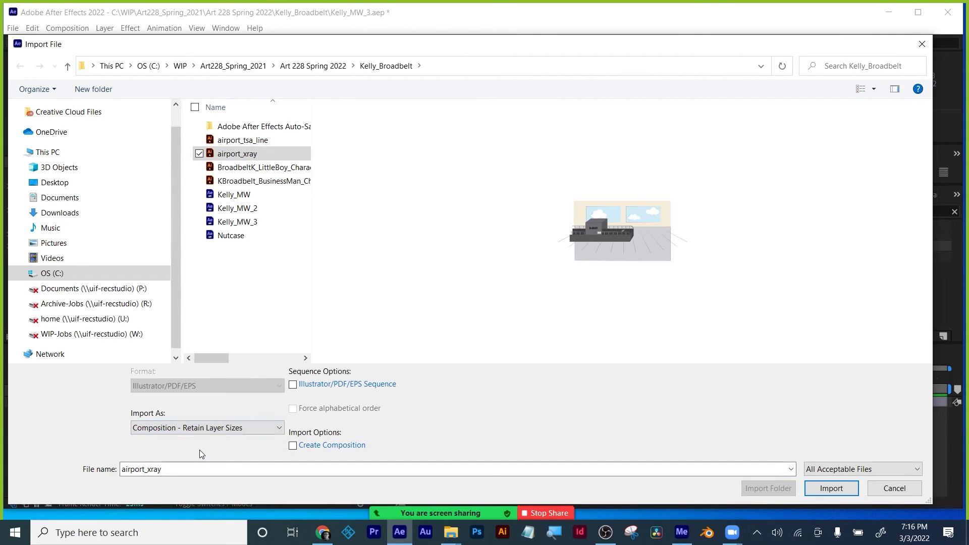
{"action": "left_click", "coordinate": [819, 491]}
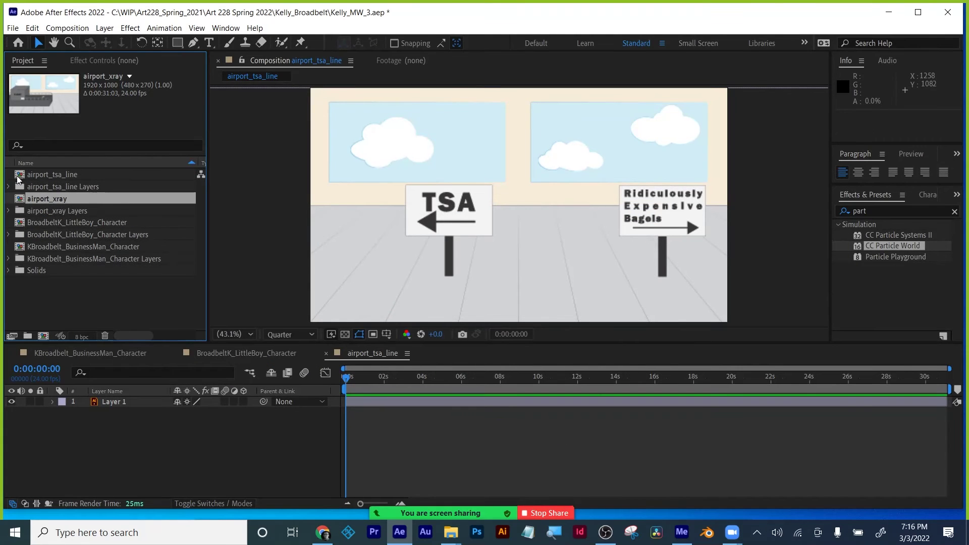
Step: Open the airport_xray composition, continuously rasterize its Layer 1 and set the preview resolution to Full
{"action": "double_click", "coordinate": [22, 201]}
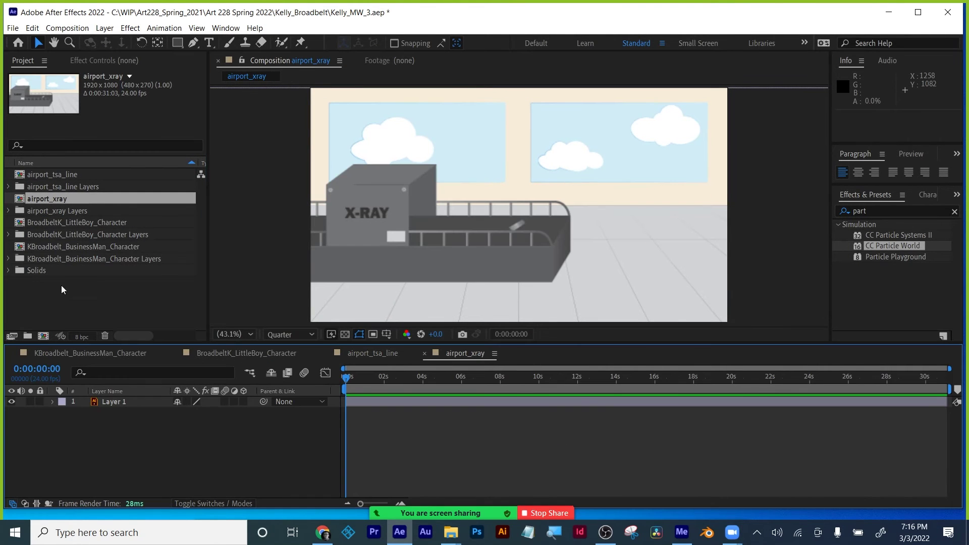
{"action": "left_click", "coordinate": [186, 402]}
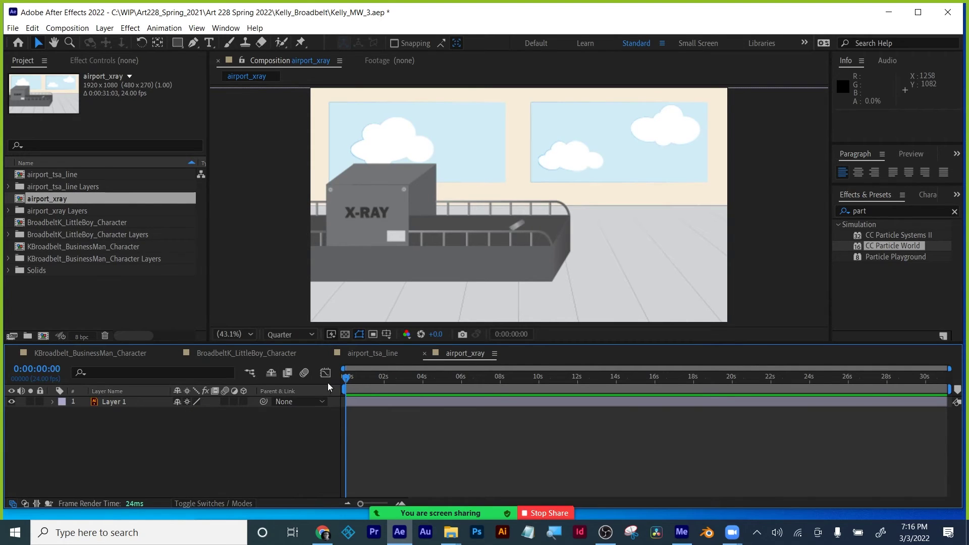
{"action": "left_click", "coordinate": [270, 336]}
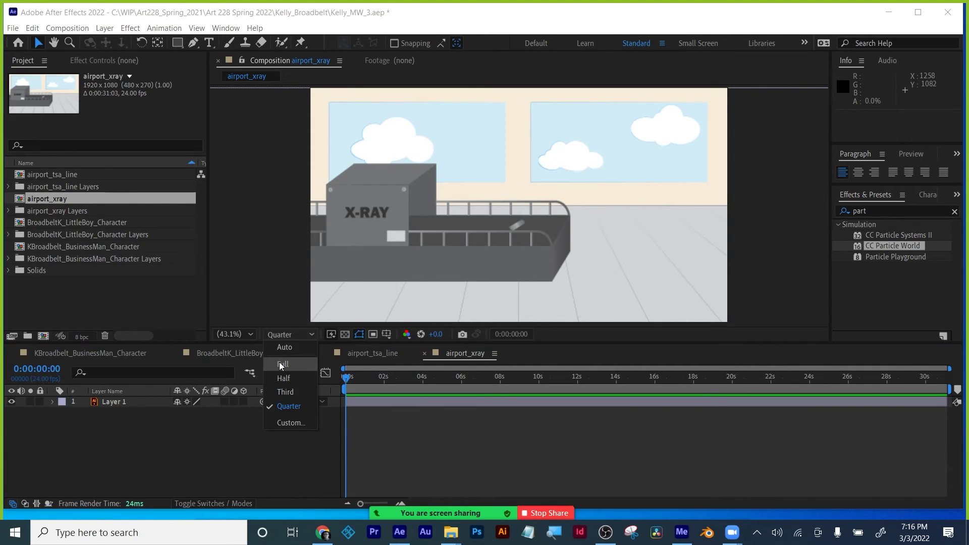
{"action": "left_click", "coordinate": [281, 360]}
Step: Set the airport_tsa_line composition's preview resolution to Full and enlarge the composition view
{"action": "left_click", "coordinate": [373, 355]}
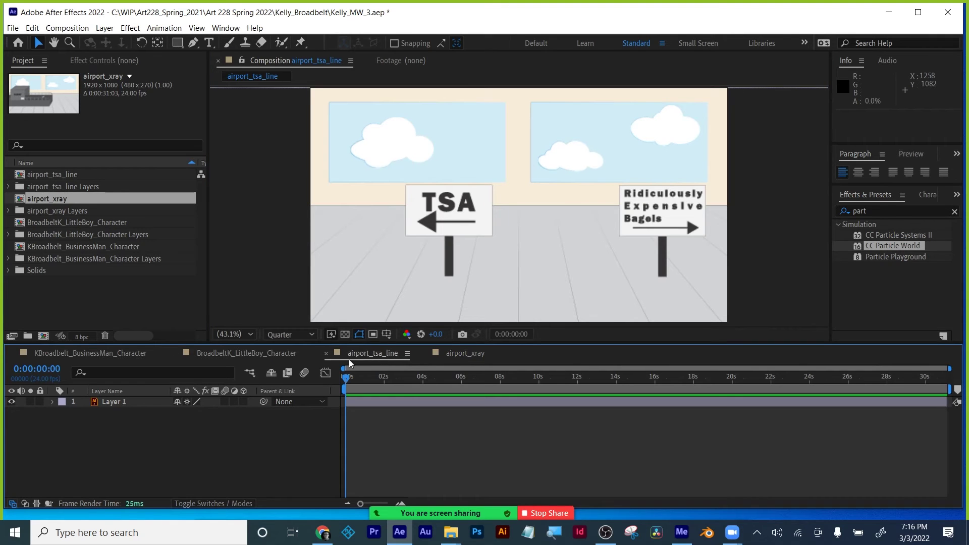
{"action": "left_click", "coordinate": [290, 335]}
{"action": "left_click", "coordinate": [291, 362]}
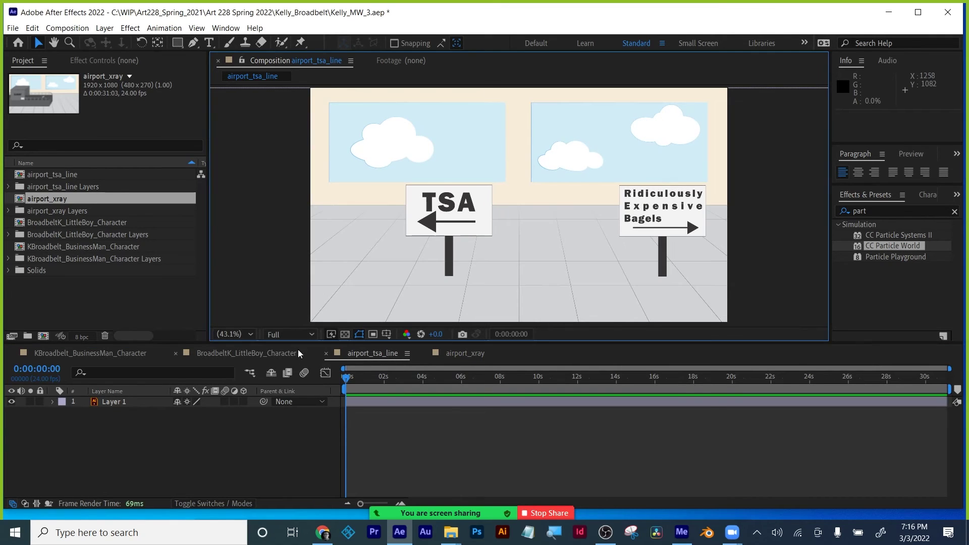
{"action": "left_click_drag", "start_coordinate": [425, 343], "coordinate": [436, 393]}
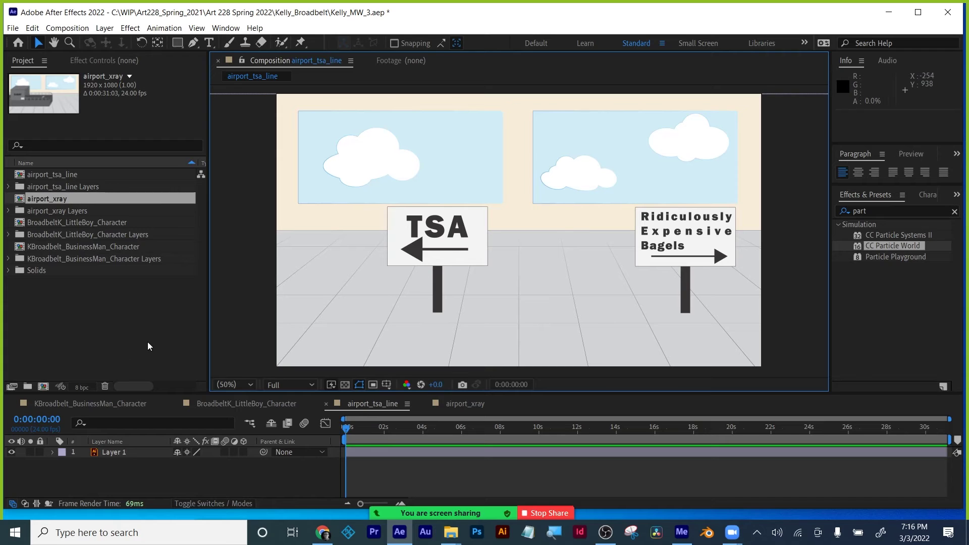
Step: Make more room for the timeline and create shapes from the vector artwork in Layer 1 of airport_tsa_line
{"action": "left_click", "coordinate": [52, 453]}
{"action": "left_click", "coordinate": [53, 453]}
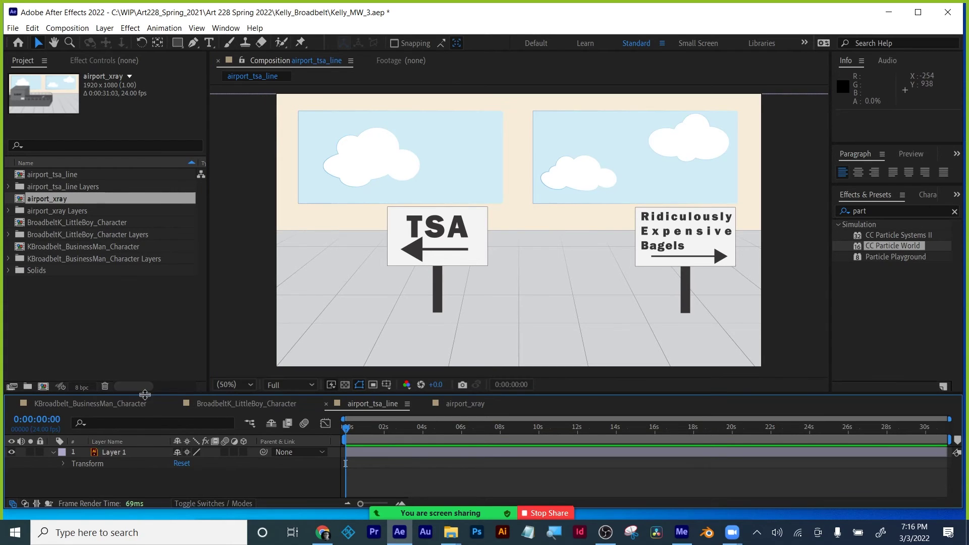
{"action": "left_click_drag", "start_coordinate": [131, 396], "coordinate": [131, 317]}
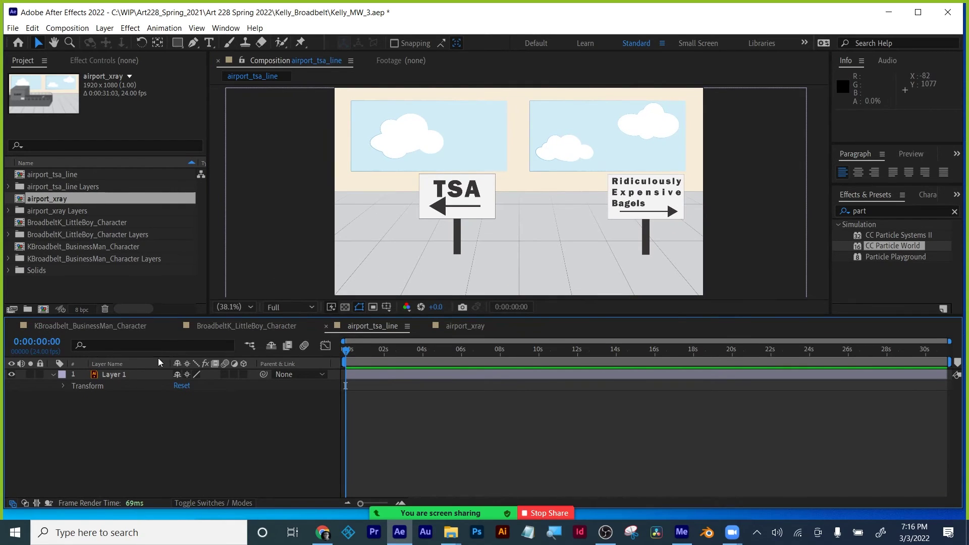
{"action": "left_click", "coordinate": [115, 375]}
{"action": "right_click", "coordinate": [115, 375]}
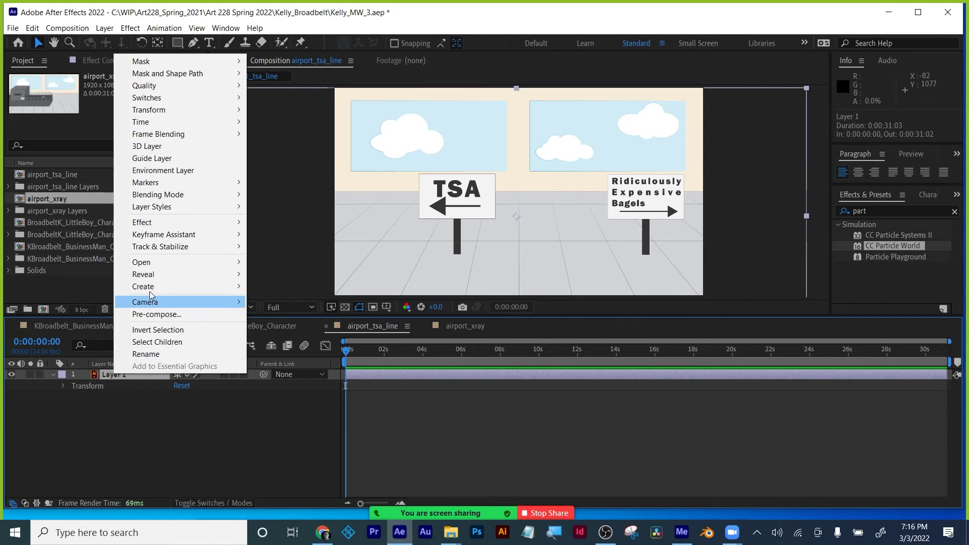
{"action": "mouse_move", "coordinate": [154, 289]}
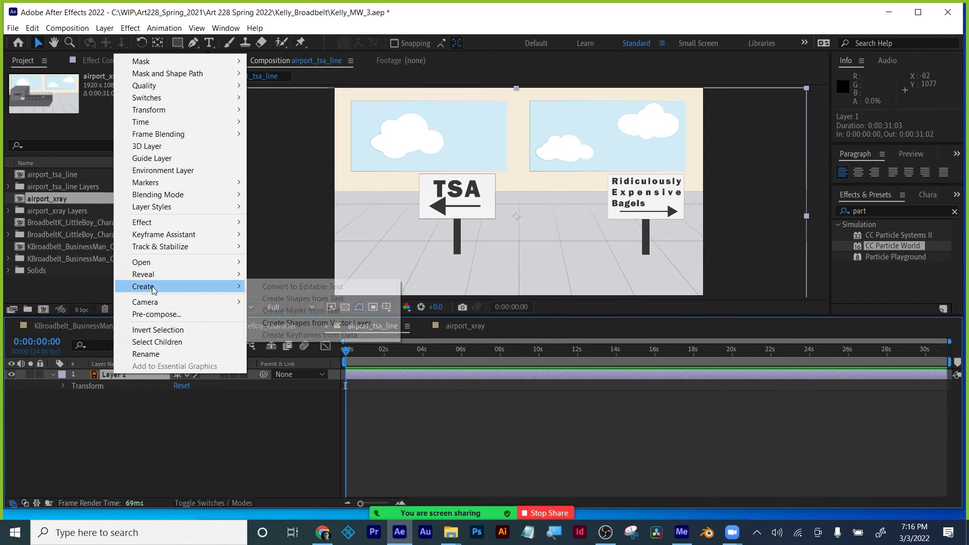
{"action": "left_click", "coordinate": [285, 323]}
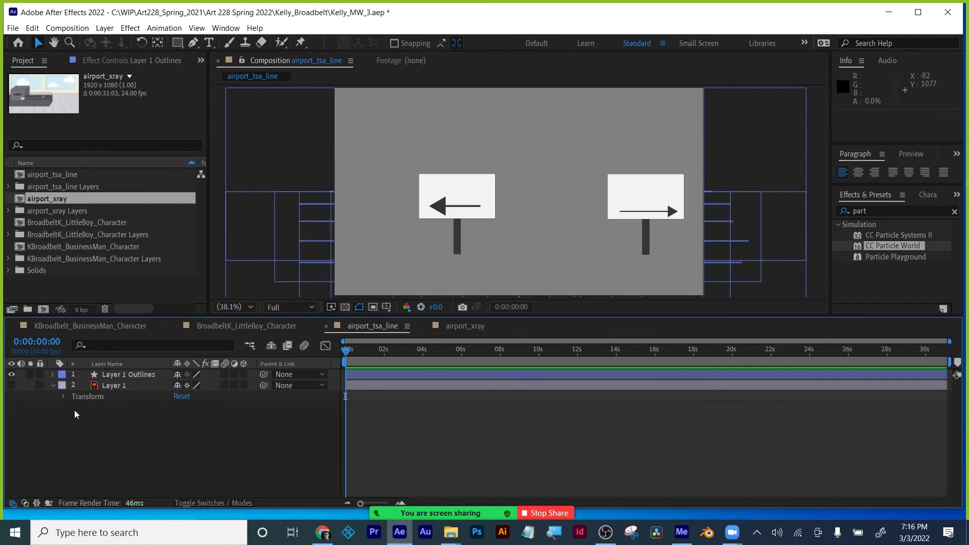
Step: Examine the shape groups inside Layer 1 Outlines to see which parts of the airport artwork they hold, and collapse the layer
{"action": "left_click", "coordinate": [105, 374]}
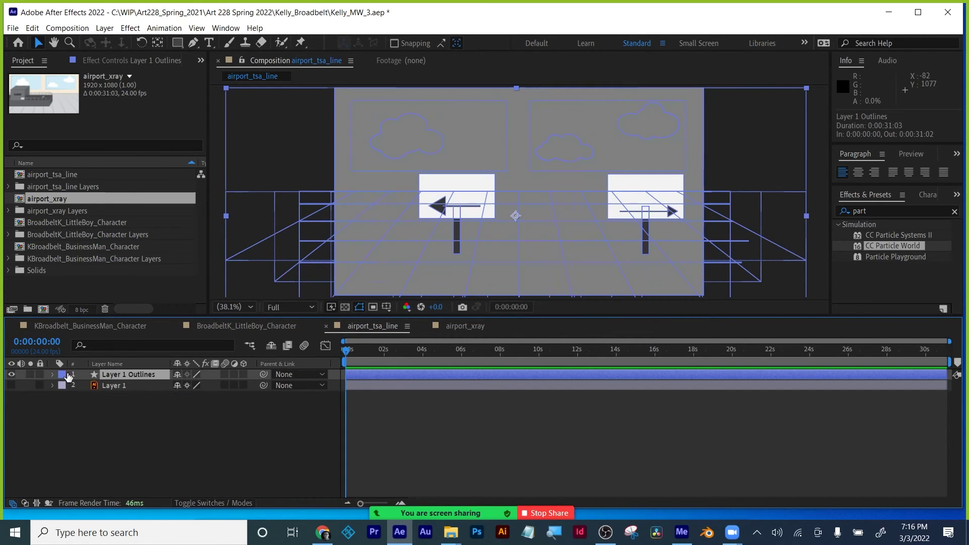
{"action": "left_click", "coordinate": [53, 374]}
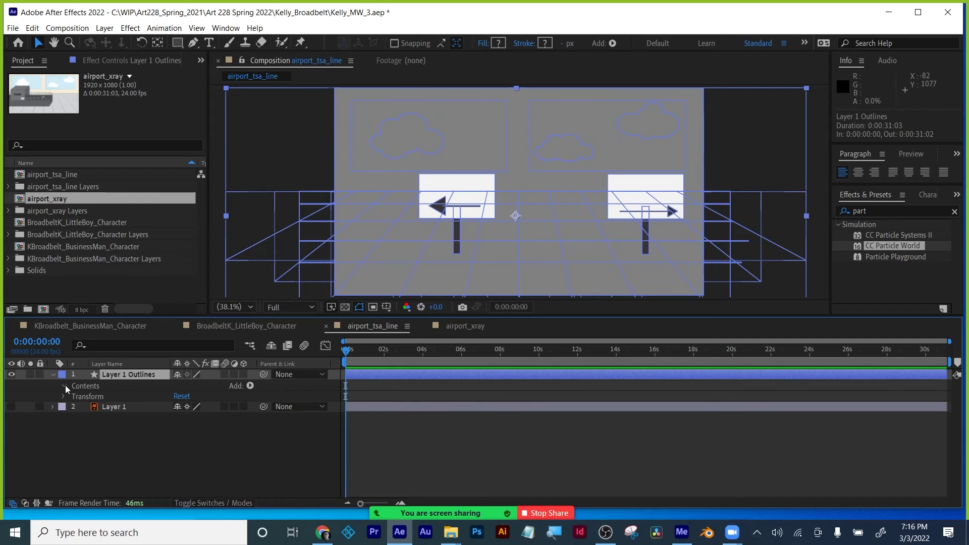
{"action": "left_click", "coordinate": [64, 386]}
{"action": "left_click", "coordinate": [101, 386]}
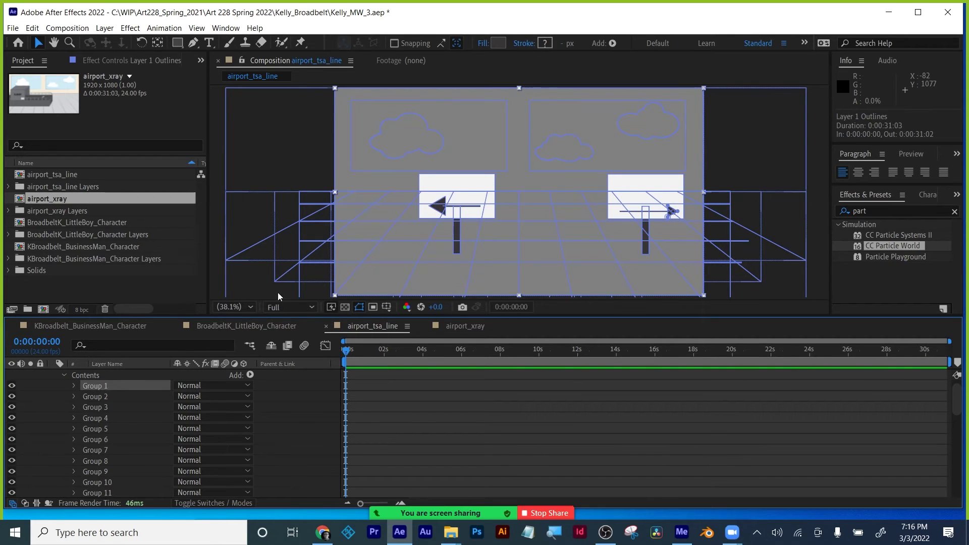
{"action": "left_click", "coordinate": [419, 117]}
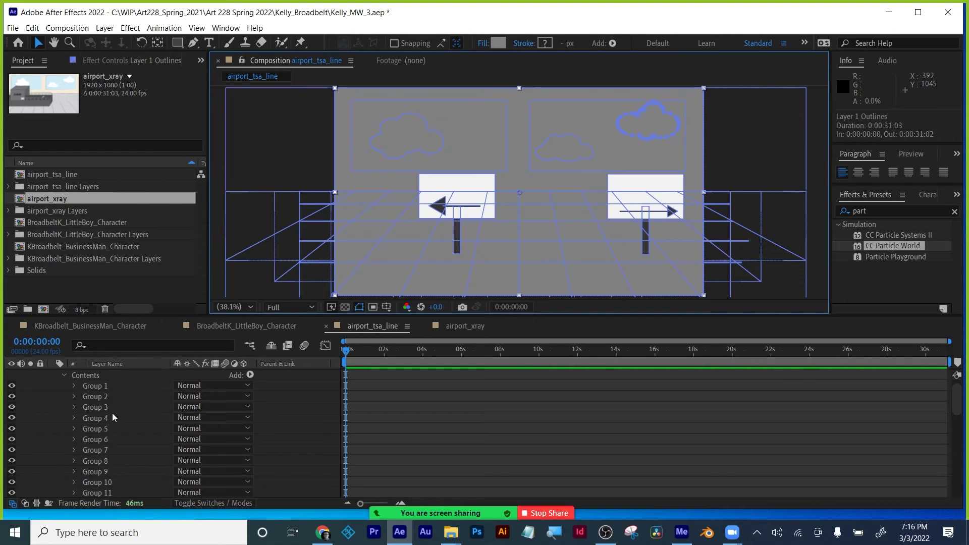
{"action": "scroll", "coordinate": [113, 414], "scroll_direction": "down", "scroll_amount": 10}
{"action": "left_click", "coordinate": [109, 473]}
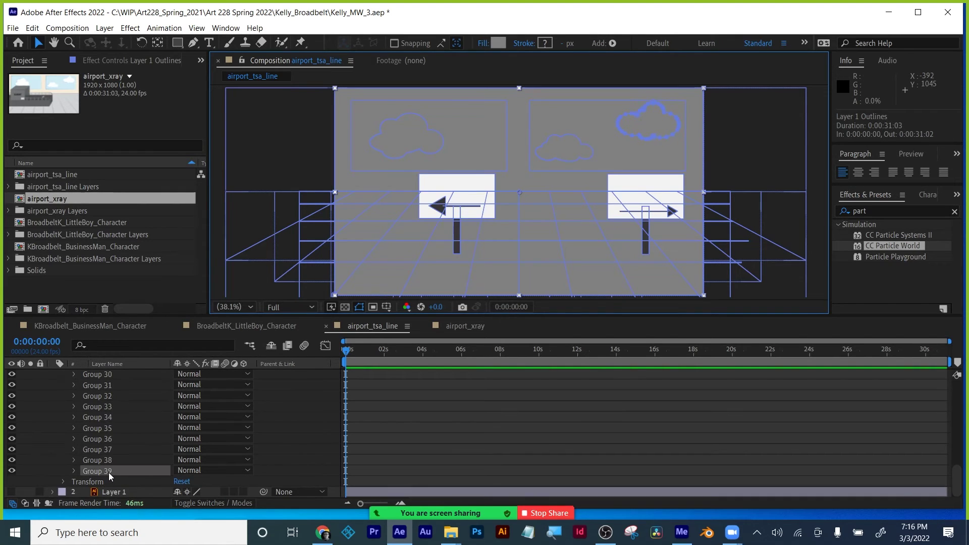
{"action": "scroll", "coordinate": [129, 450], "scroll_direction": "up", "scroll_amount": 10}
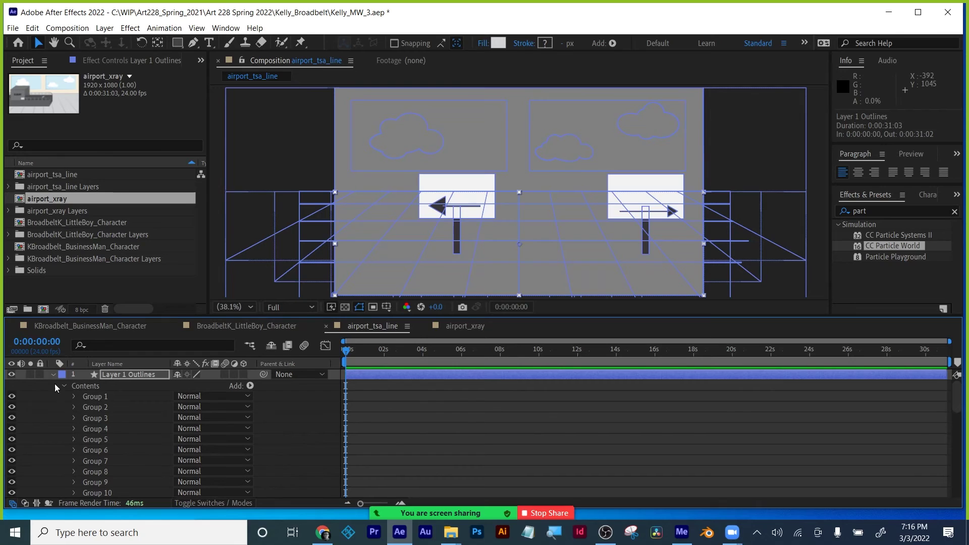
{"action": "left_click", "coordinate": [52, 375]}
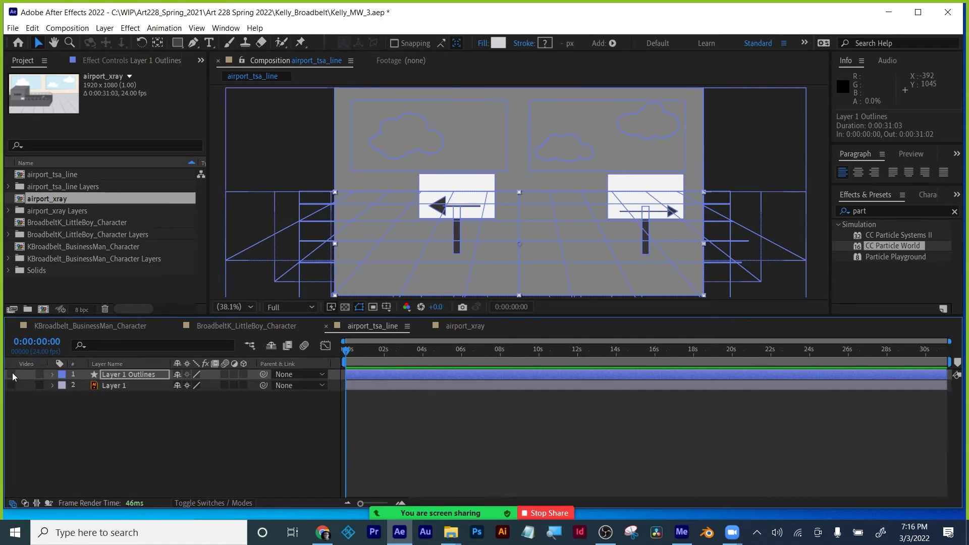
Step: Hide Layer 1 Outlines, show the original Layer 1 artwork again and enlarge the composition view
{"action": "left_click", "coordinate": [12, 374]}
{"action": "left_click", "coordinate": [11, 385]}
{"action": "left_click", "coordinate": [96, 429]}
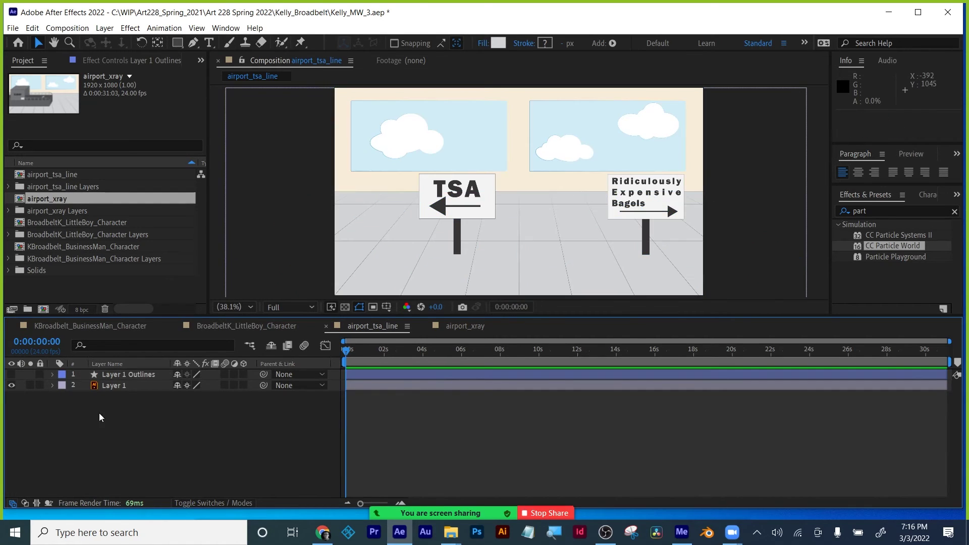
{"action": "left_click", "coordinate": [111, 386]}
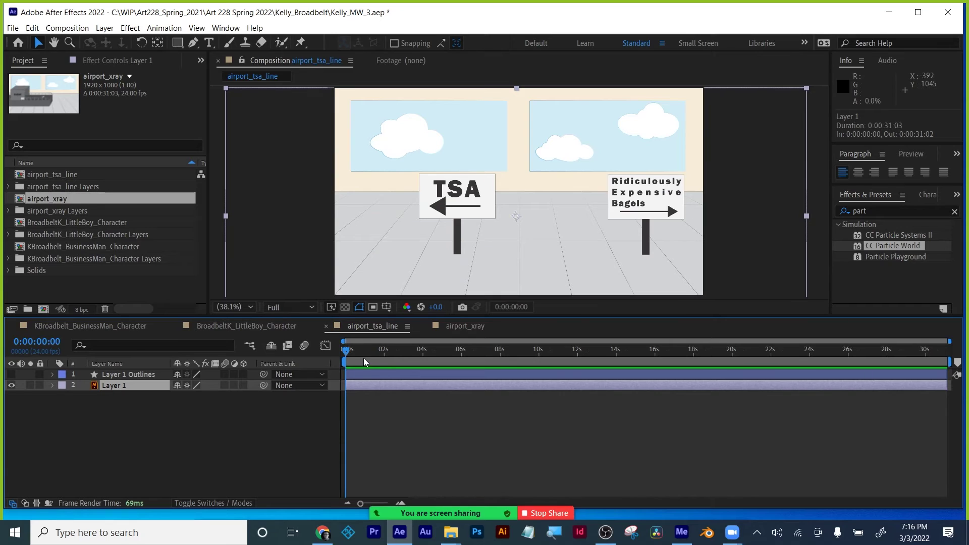
{"action": "left_click", "coordinate": [438, 182]}
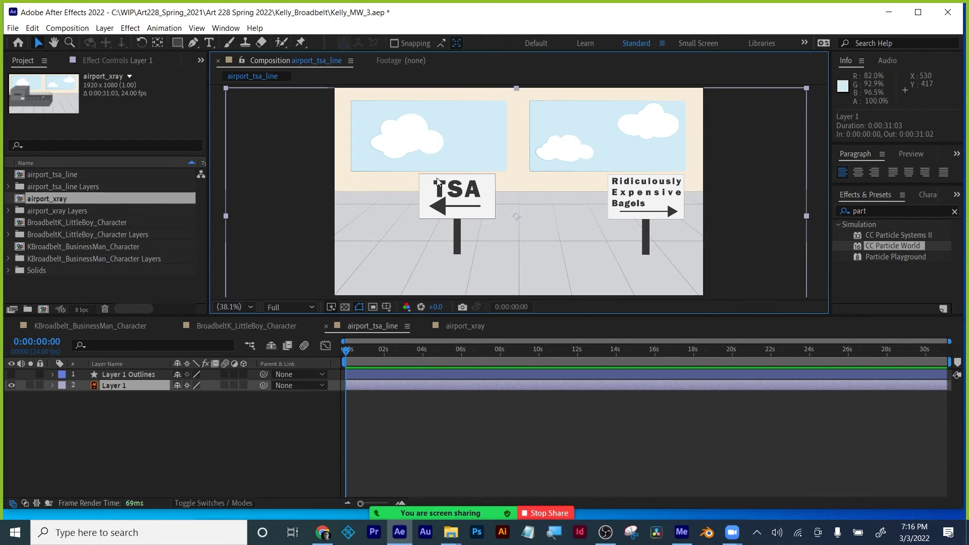
{"action": "left_click_drag", "start_coordinate": [418, 317], "coordinate": [420, 397]}
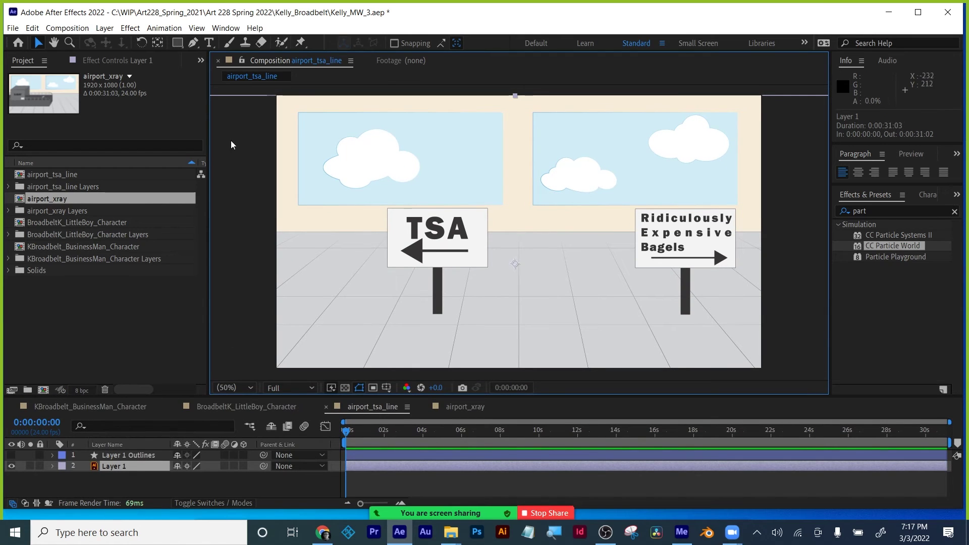
Step: With the Rectangle tool and no layer selected, set the shape fill to the window's light blue, D1EDF6
{"action": "left_click", "coordinate": [177, 43]}
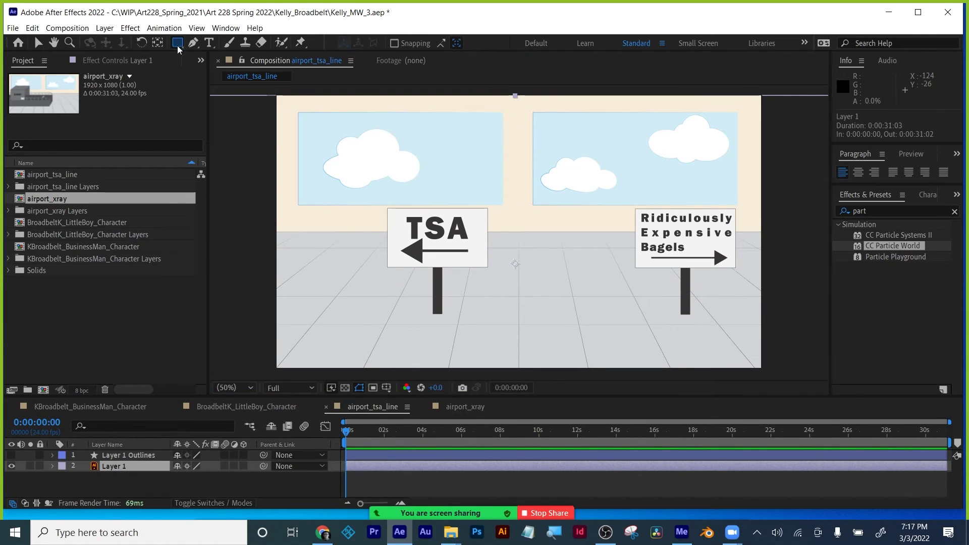
{"action": "left_click", "coordinate": [298, 113]}
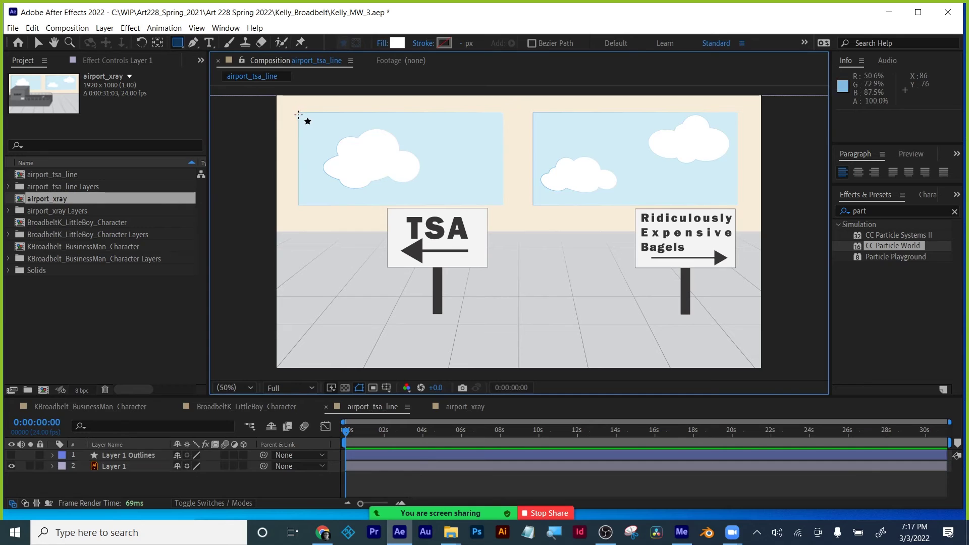
{"action": "left_click", "coordinate": [397, 43]}
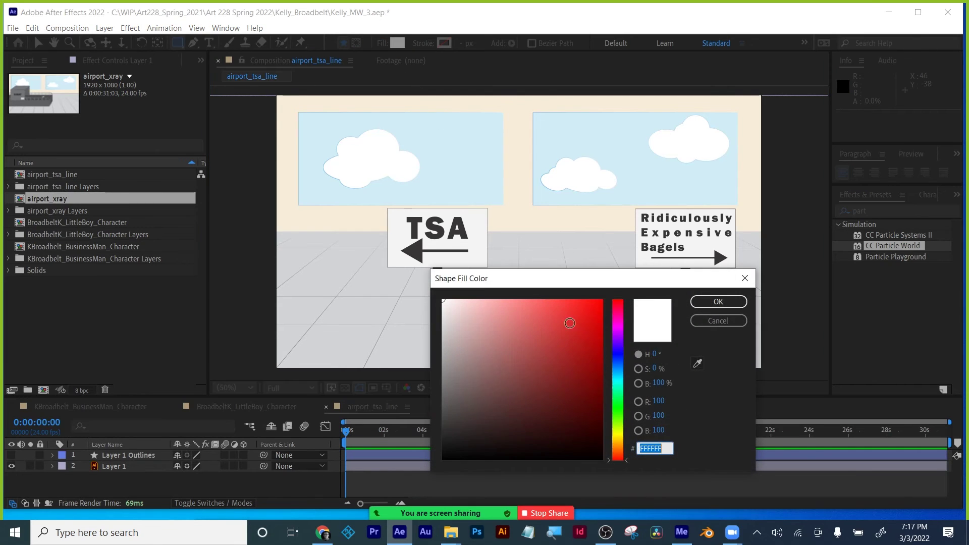
{"action": "left_click", "coordinate": [697, 363]}
{"action": "left_click", "coordinate": [487, 135]}
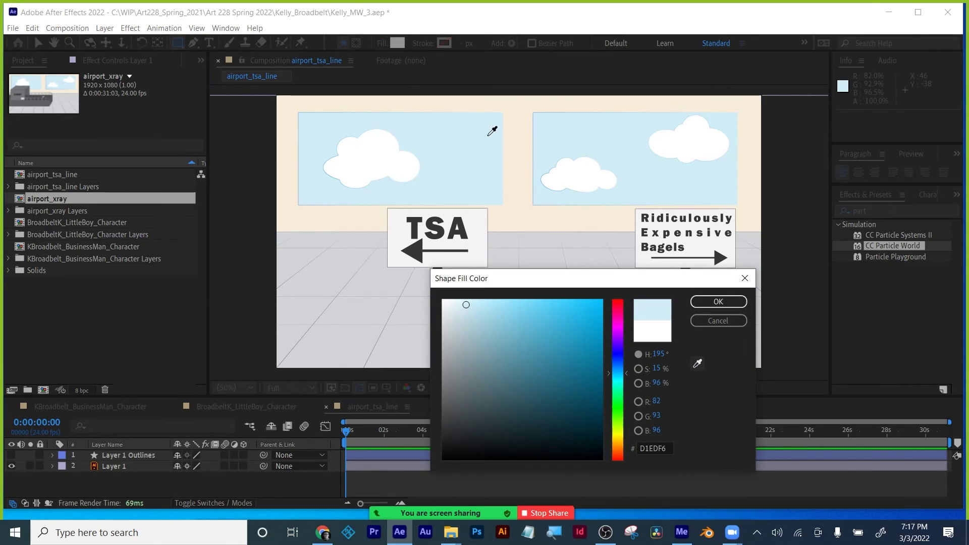
{"action": "left_click", "coordinate": [709, 308]}
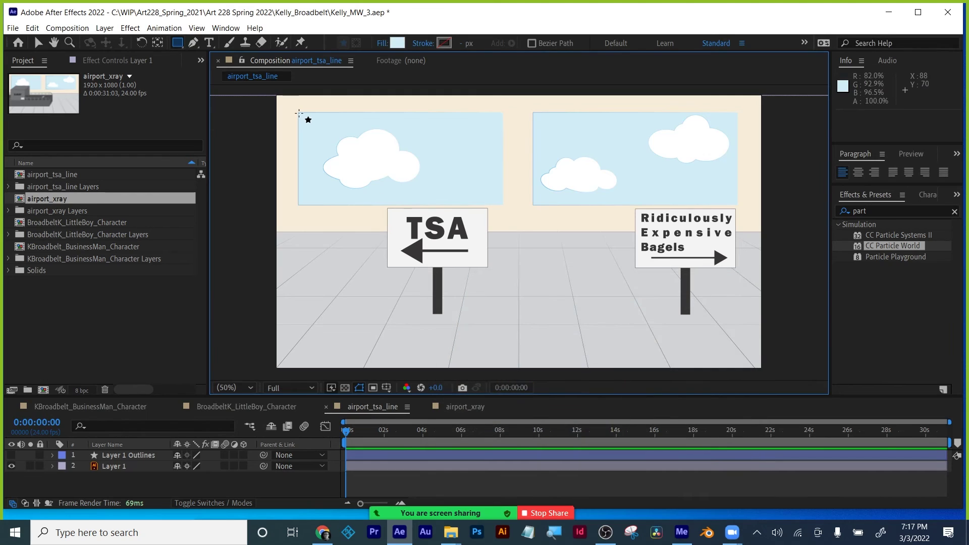
Step: Draw a rectangle covering the window above the TSA sign and place a duplicate over the window above the bagels sign
{"action": "left_click_drag", "start_coordinate": [297, 111], "coordinate": [299, 112]}
{"action": "left_click_drag", "start_coordinate": [446, 191], "coordinate": [501, 204]}
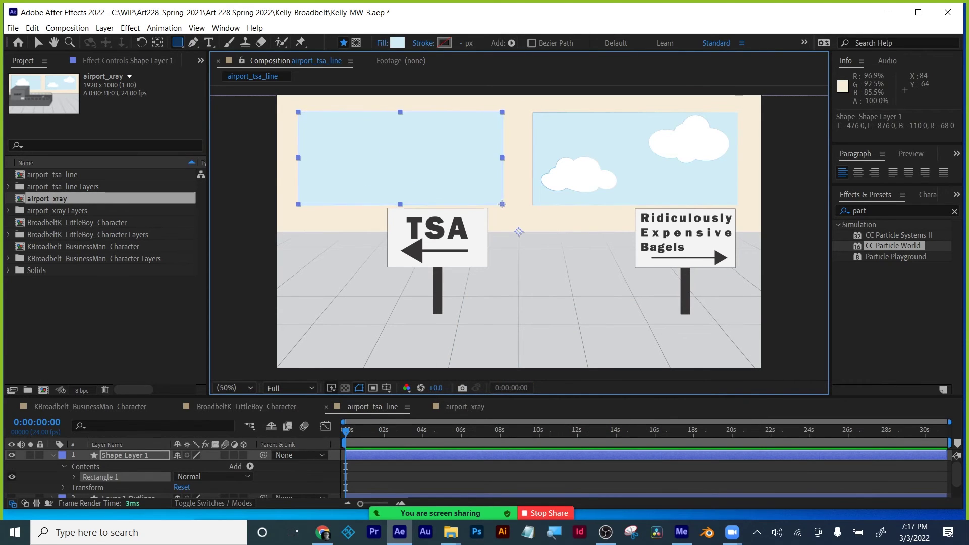
{"action": "key", "text": "ctrl+d"}
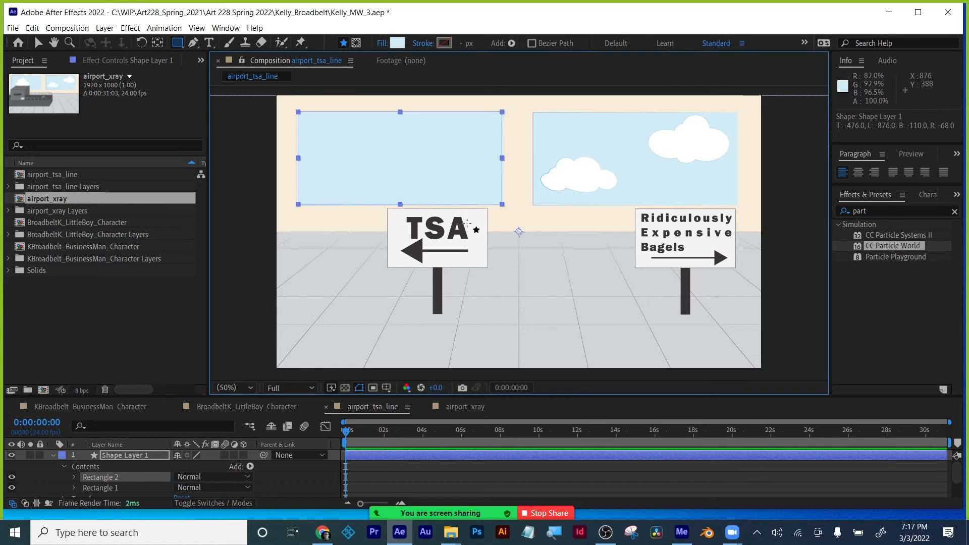
{"action": "key", "text": "v"}
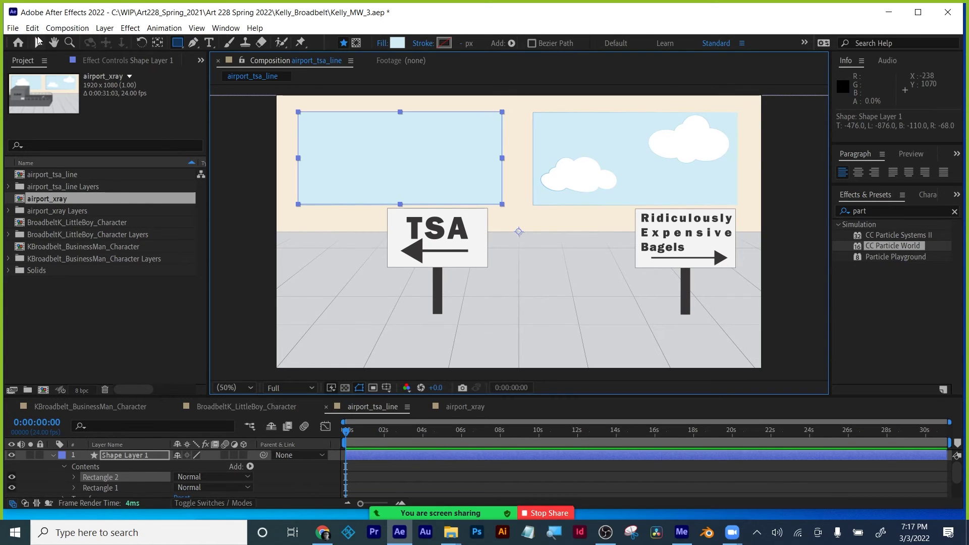
{"action": "left_click_drag", "start_coordinate": [409, 172], "coordinate": [639, 173]}
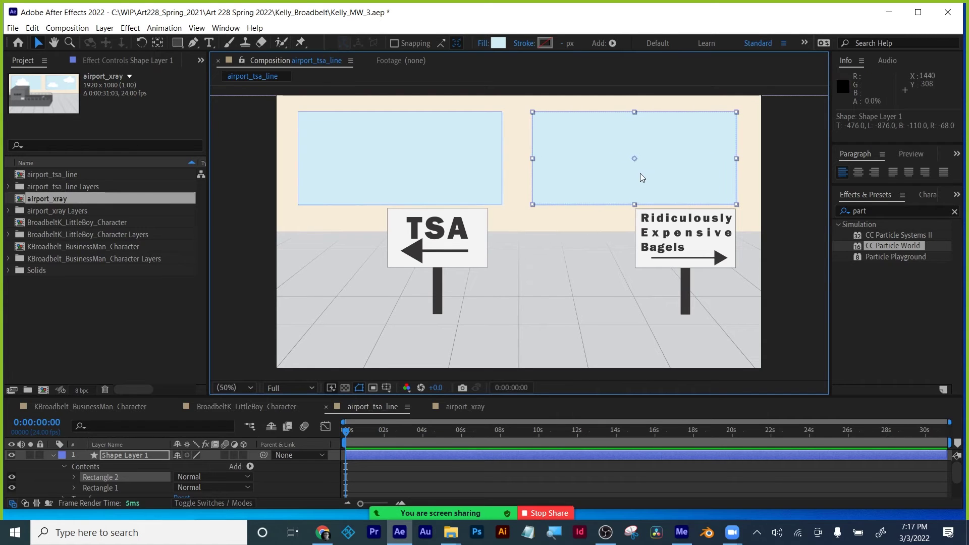
Step: Collapse the new shape layer with the two rectangles and rename it windows
{"action": "left_click", "coordinate": [52, 455]}
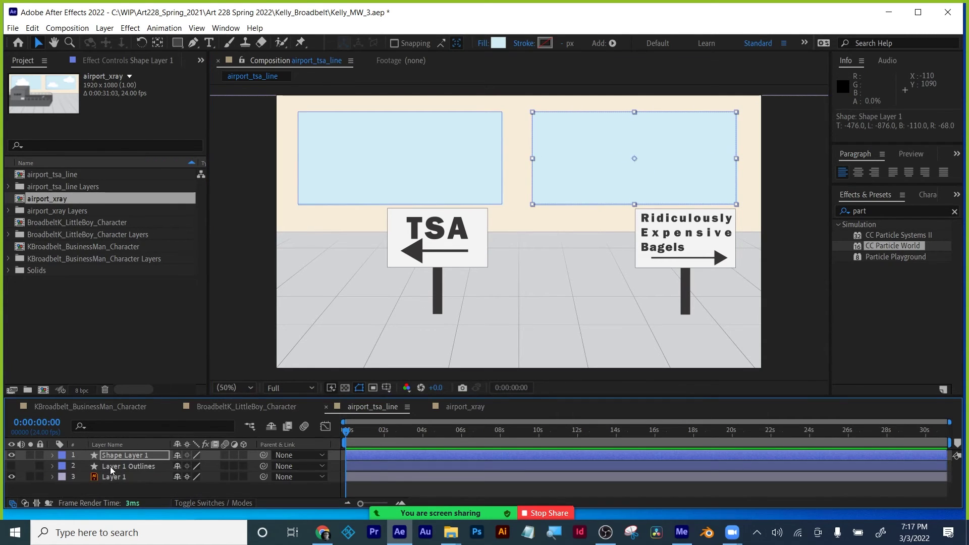
{"action": "left_click", "coordinate": [110, 467]}
{"action": "left_click", "coordinate": [123, 452]}
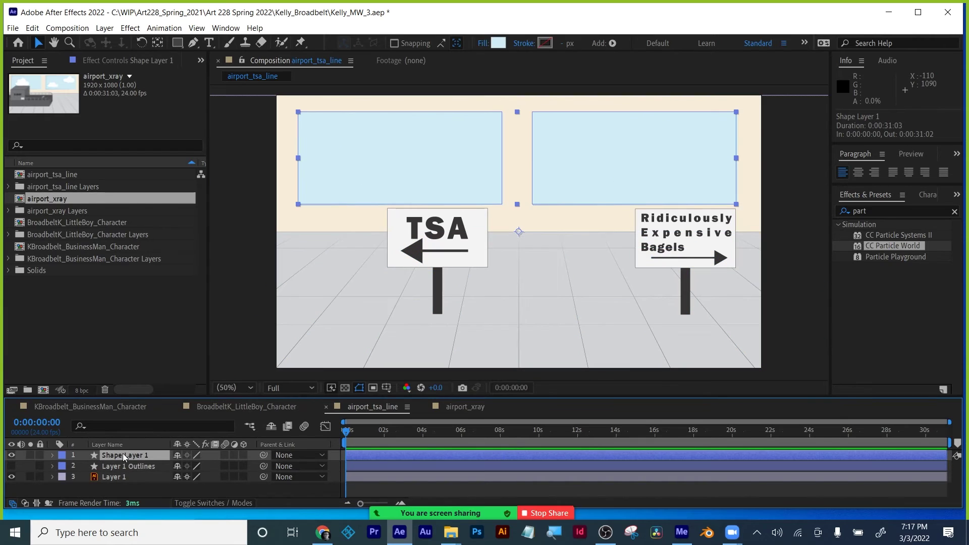
{"action": "key", "text": "Return"}
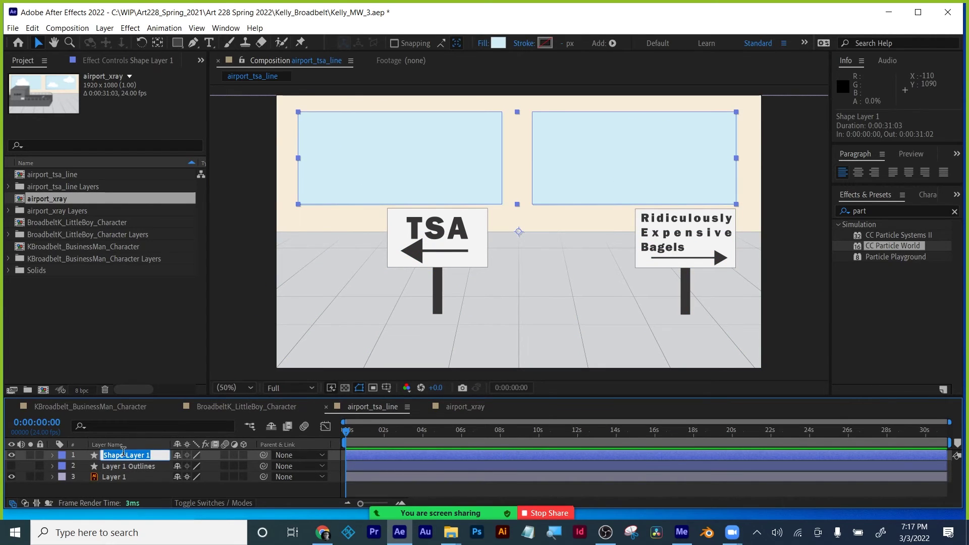
{"action": "type", "text": "windows"}
{"action": "key", "text": "Return"}
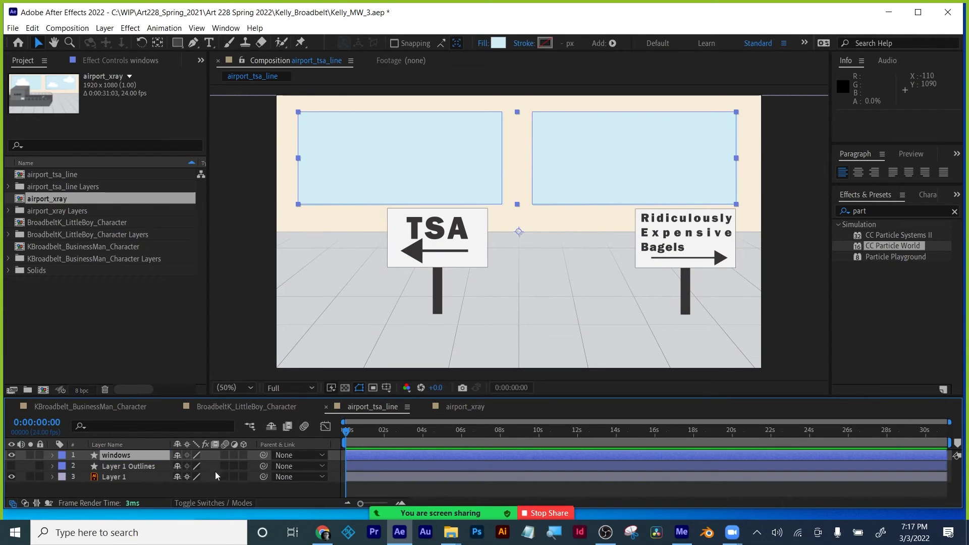
{"action": "left_click", "coordinate": [130, 490]}
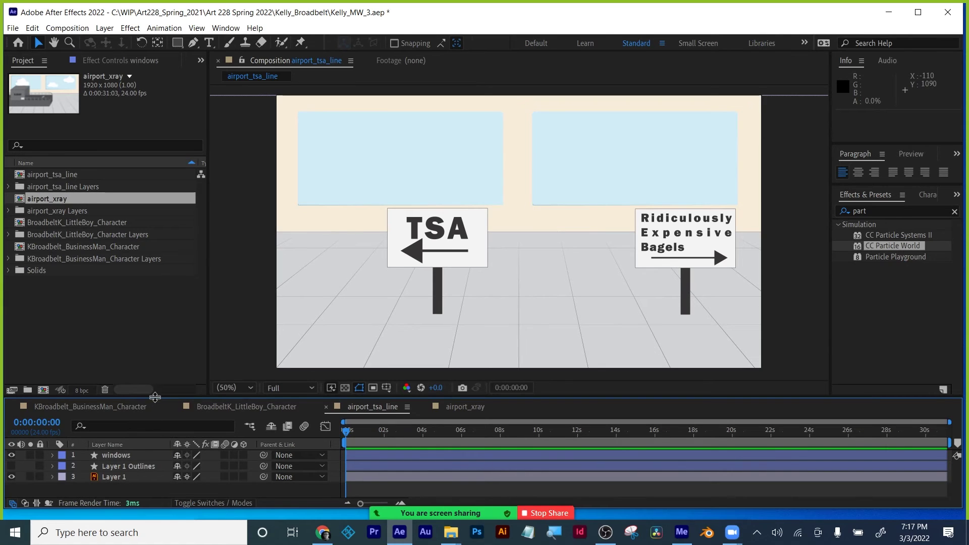
Step: Draw a closed, curved cloud outline with the Pen tool inside the window above the TSA sign
{"action": "left_click_drag", "start_coordinate": [155, 397], "coordinate": [155, 374]}
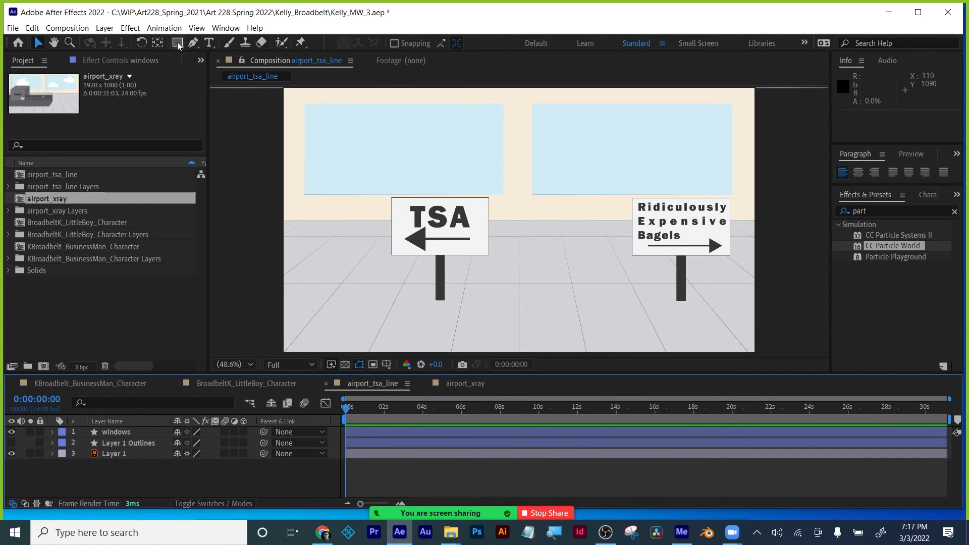
{"action": "left_click", "coordinate": [193, 42]}
{"action": "left_click", "coordinate": [357, 115]}
{"action": "left_click", "coordinate": [339, 133]}
{"action": "left_click_drag", "start_coordinate": [339, 148], "coordinate": [329, 164]}
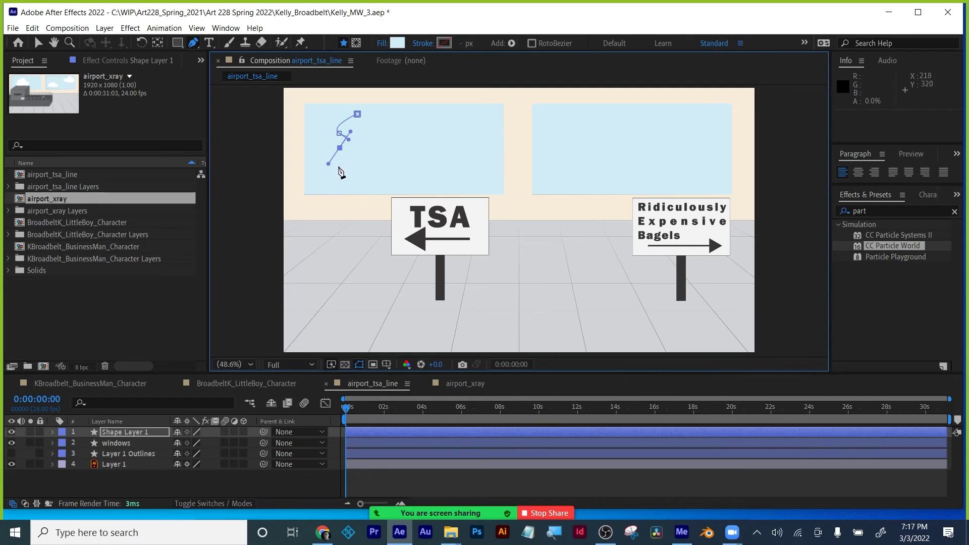
{"action": "left_click", "coordinate": [417, 166]}
{"action": "left_click_drag", "start_coordinate": [452, 154], "coordinate": [457, 157]}
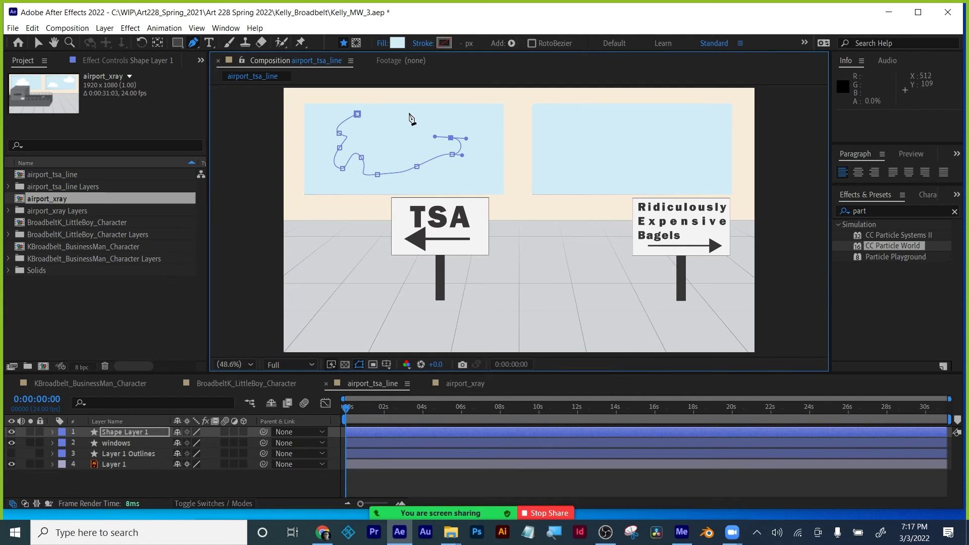
{"action": "left_click_drag", "start_coordinate": [410, 113], "coordinate": [369, 98]}
{"action": "left_click", "coordinate": [357, 114]}
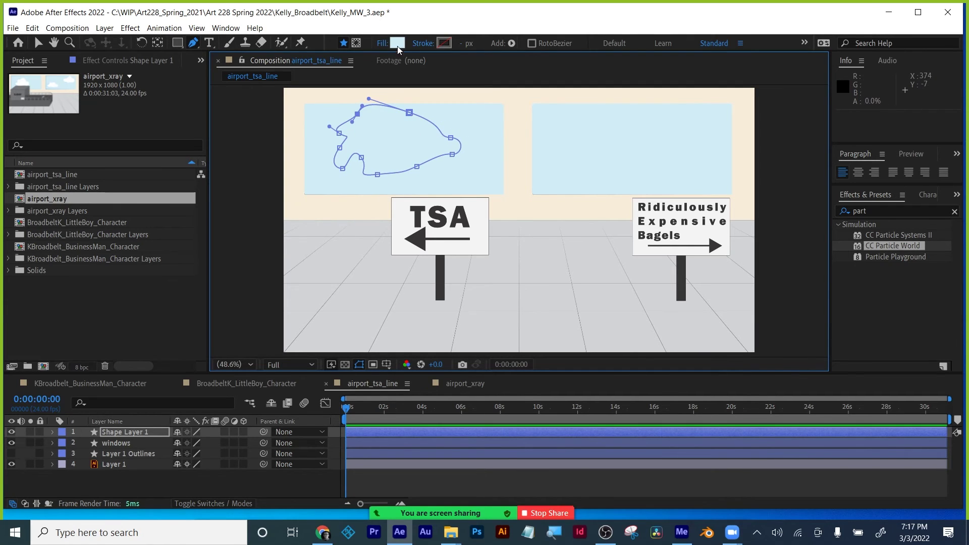
Step: Change the cloud shape's fill color to white, FFFFFF, and return to the Selection tool
{"action": "left_click", "coordinate": [397, 43]}
{"action": "left_click_drag", "start_coordinate": [467, 316], "coordinate": [434, 292]}
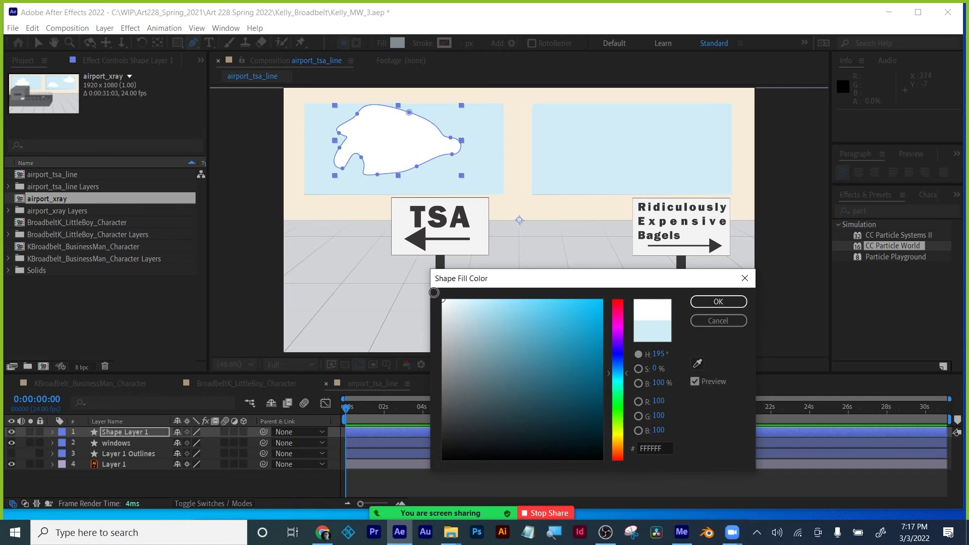
{"action": "left_click", "coordinate": [718, 302]}
{"action": "left_click", "coordinate": [38, 43]}
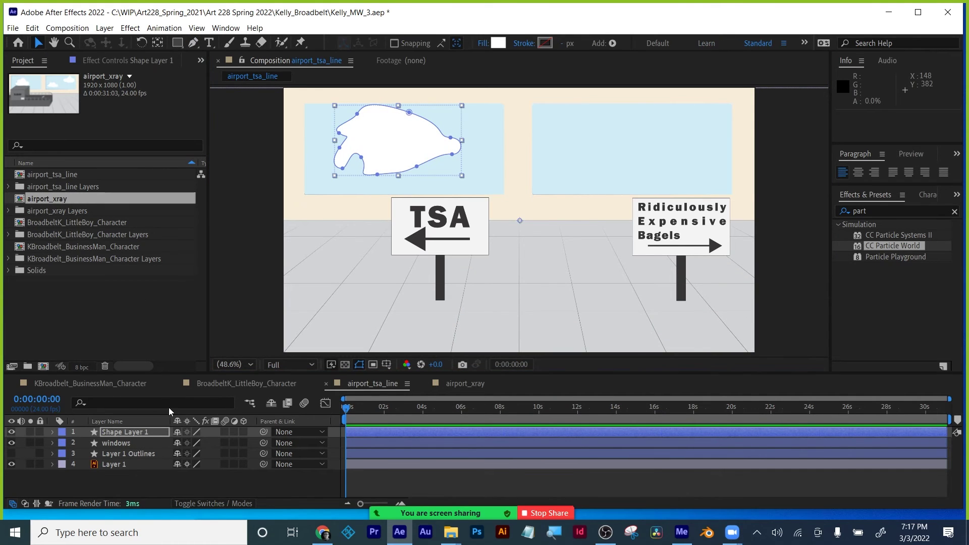
Step: Move to the end of the timeline and rename the cloud shape's layer to cloud
{"action": "key", "text": "End"}
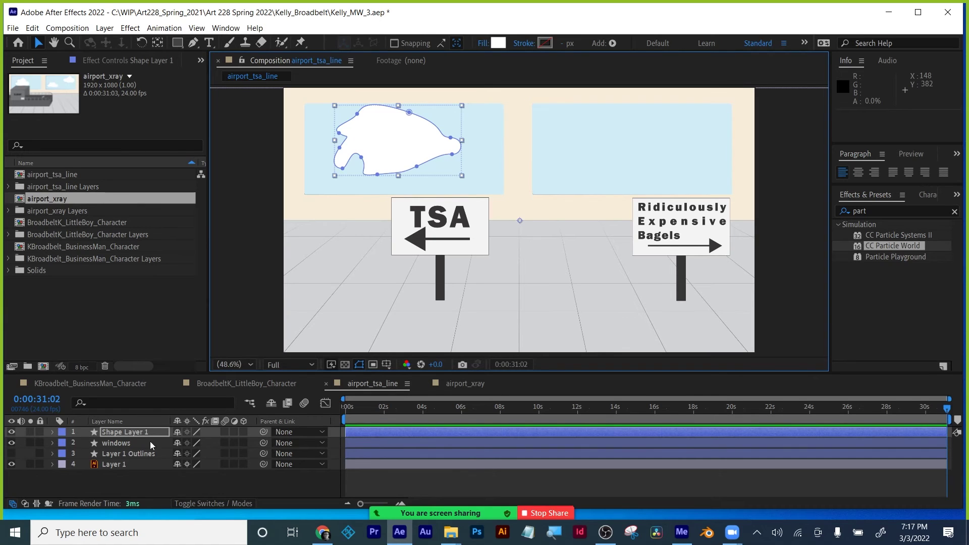
{"action": "left_click", "coordinate": [131, 432]}
{"action": "key", "text": "Return"}
{"action": "type", "text": "cl"}
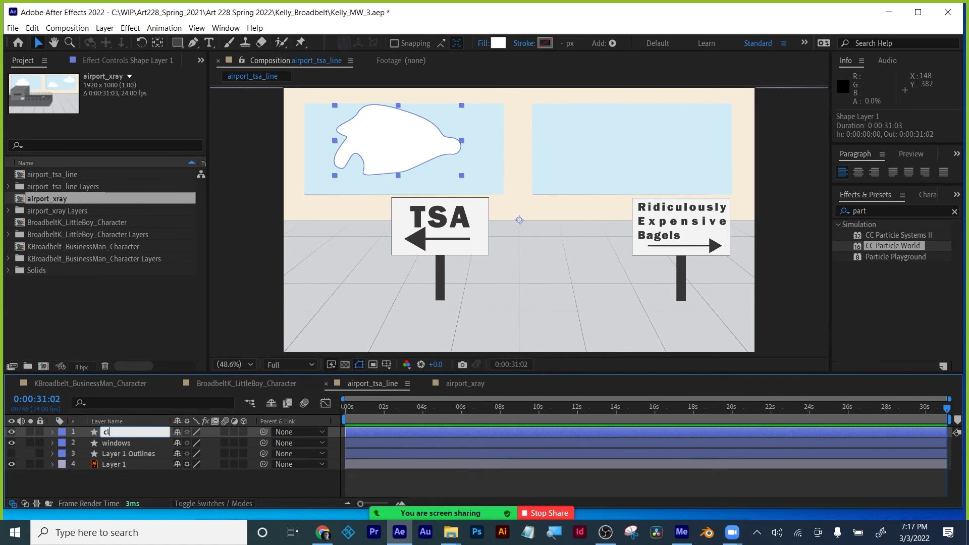
{"action": "type", "text": "oud"}
{"action": "key", "text": "Return"}
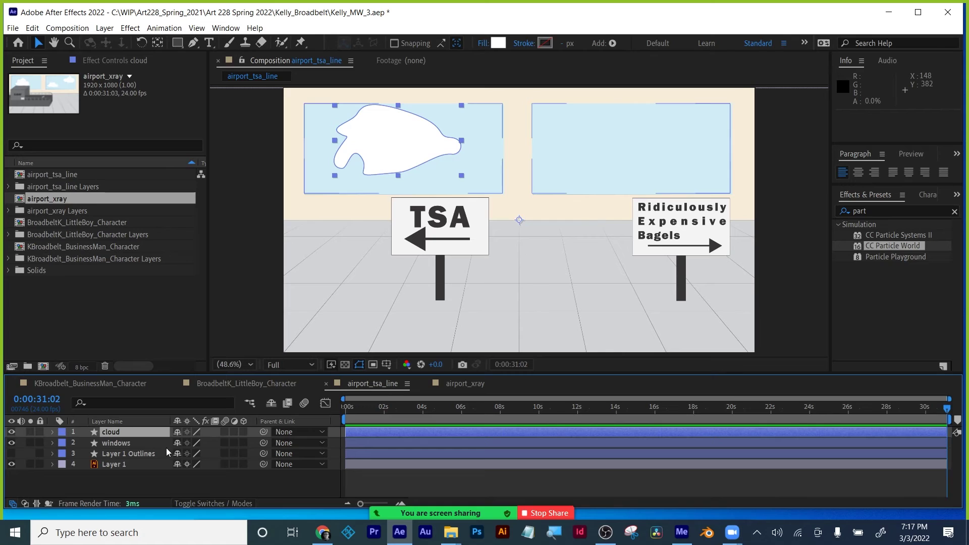
Step: Duplicate the windows layer and place the copy directly above the cloud layer
{"action": "left_click", "coordinate": [116, 443]}
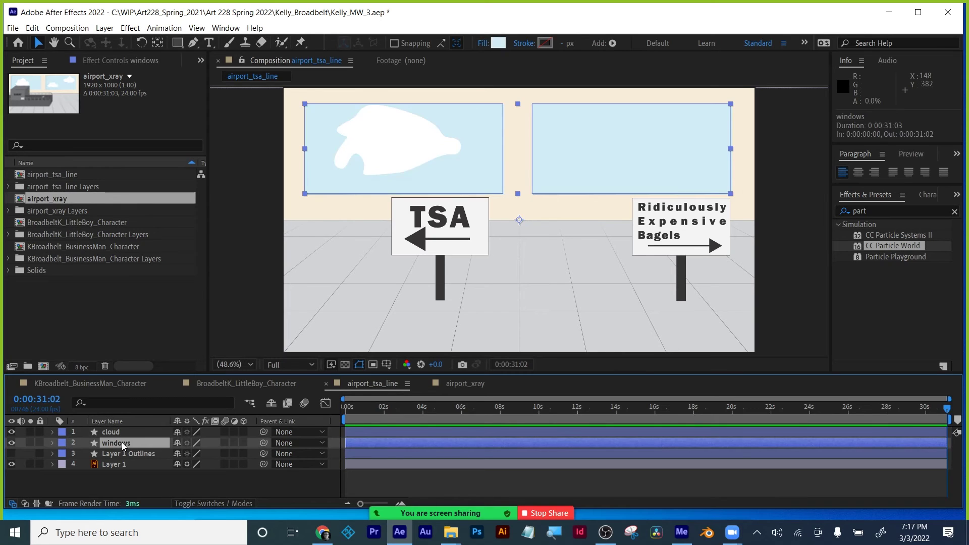
{"action": "key", "text": "ctrl+d"}
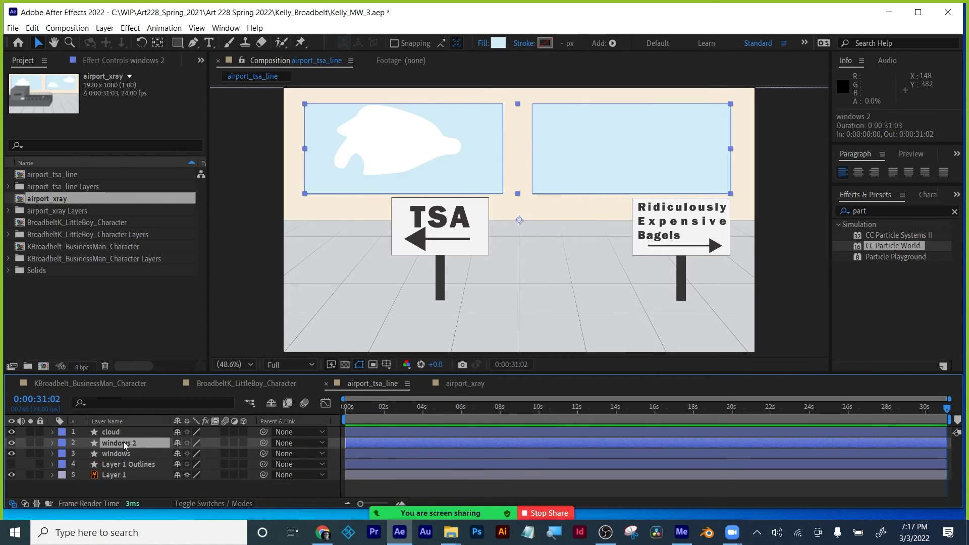
{"action": "left_click_drag", "start_coordinate": [123, 441], "coordinate": [123, 431]}
Step: Set the cloud layer's track matte to Alpha Matte "windows 2" and hide the original windows layer
{"action": "left_click", "coordinate": [113, 442]}
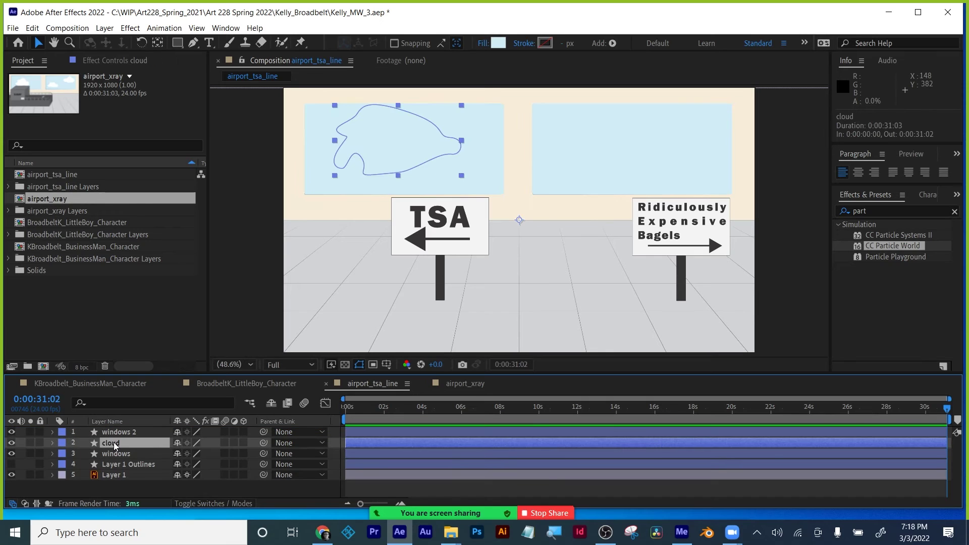
{"action": "left_click", "coordinate": [232, 504]}
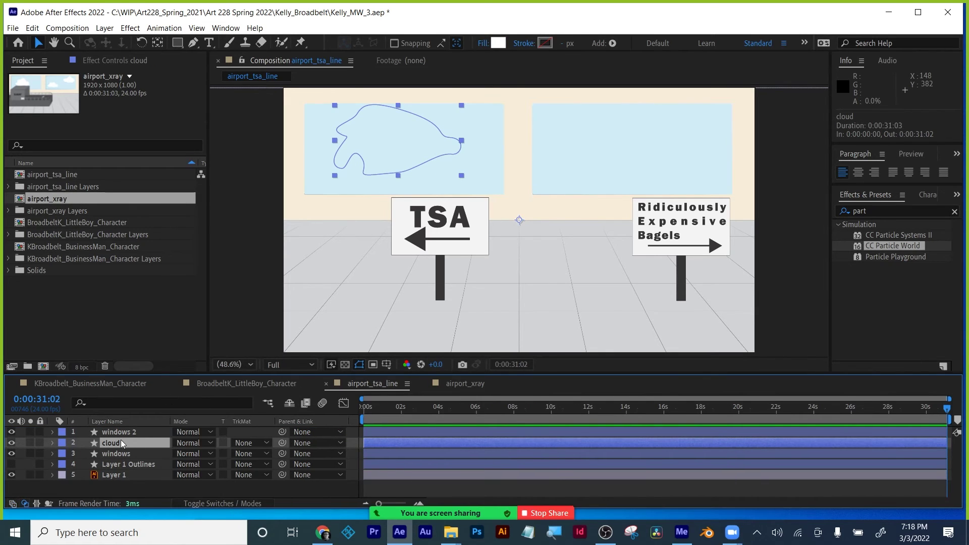
{"action": "left_click", "coordinate": [250, 444]}
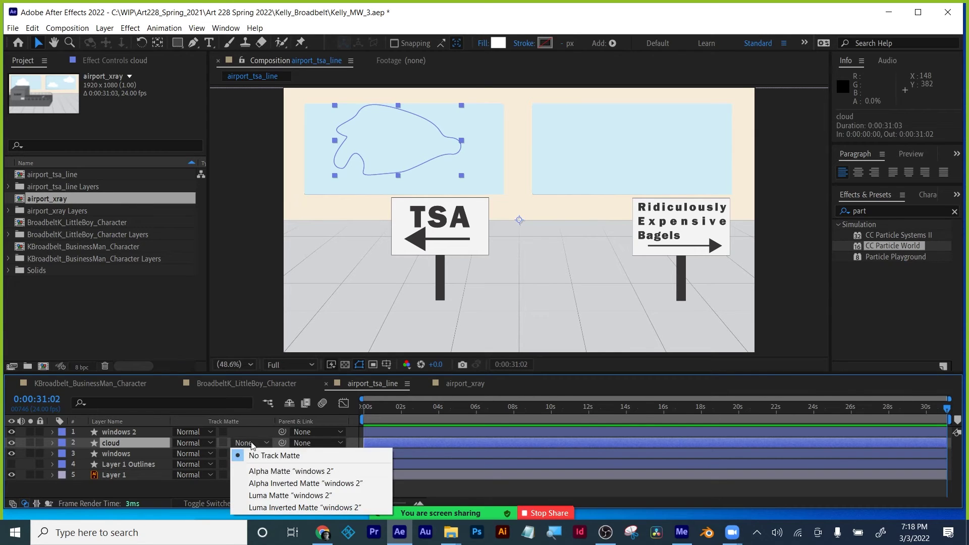
{"action": "left_click", "coordinate": [256, 471]}
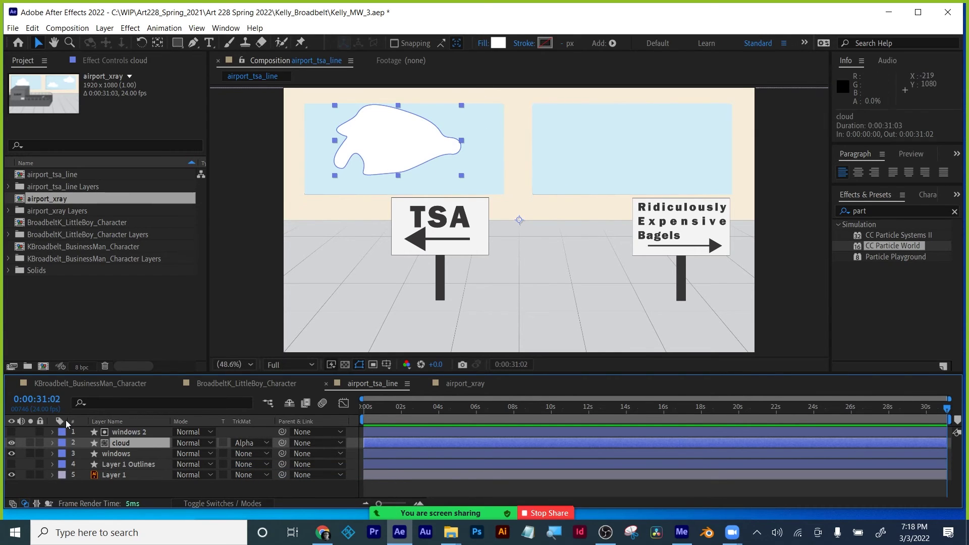
{"action": "left_click", "coordinate": [120, 454]}
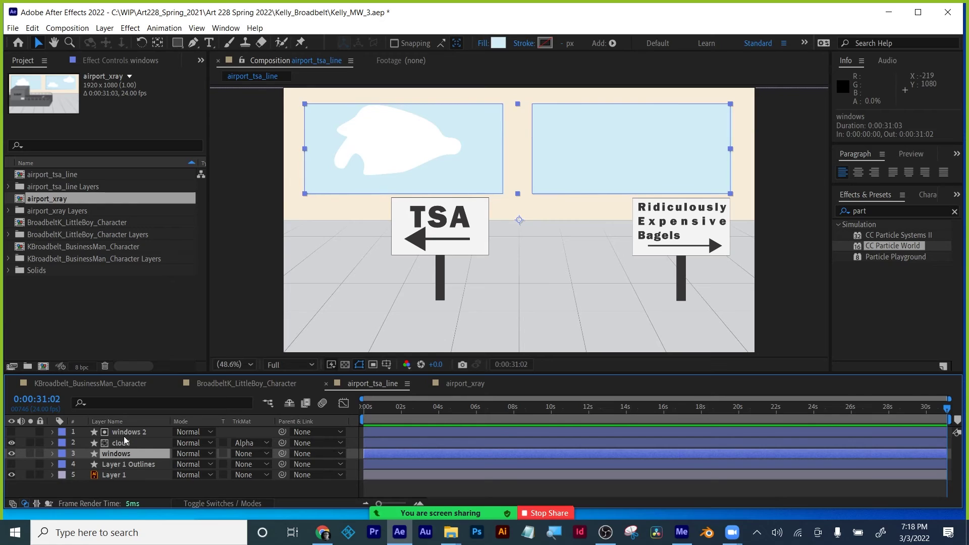
{"action": "left_click", "coordinate": [11, 453]}
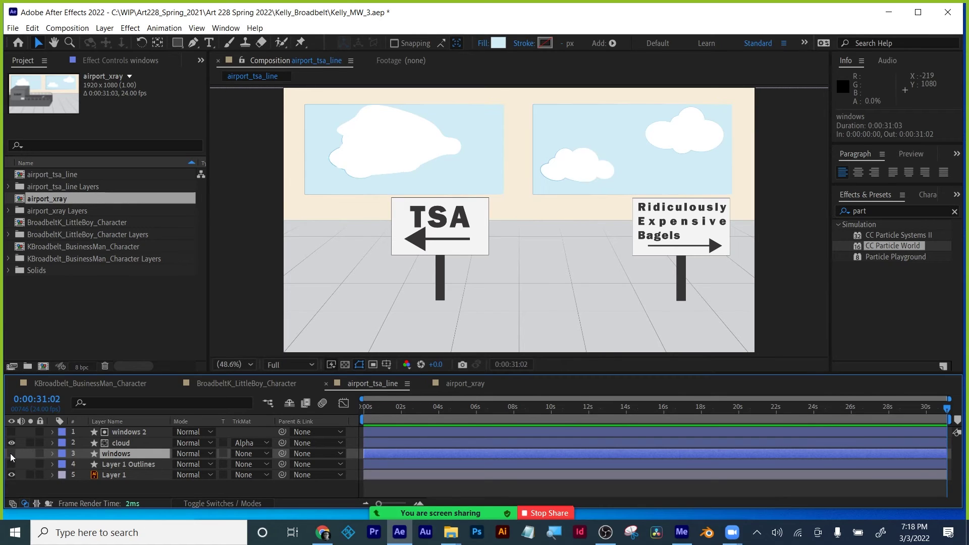
Step: Show the windows layer again and keyframe the cloud's position beyond the frame's right edge at about 2617, 604 at the timeline's end
{"action": "left_click", "coordinate": [11, 453]}
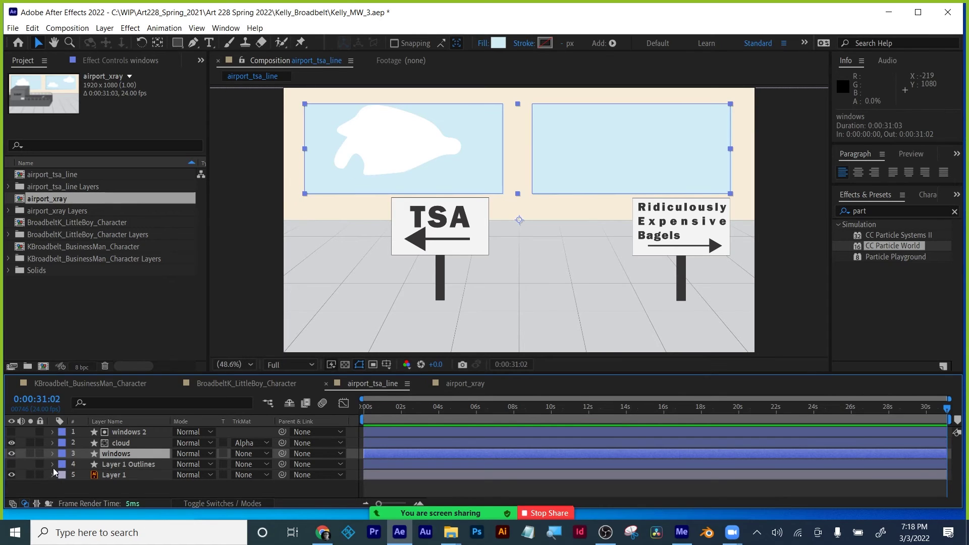
{"action": "left_click", "coordinate": [121, 444]}
{"action": "key", "text": "p"}
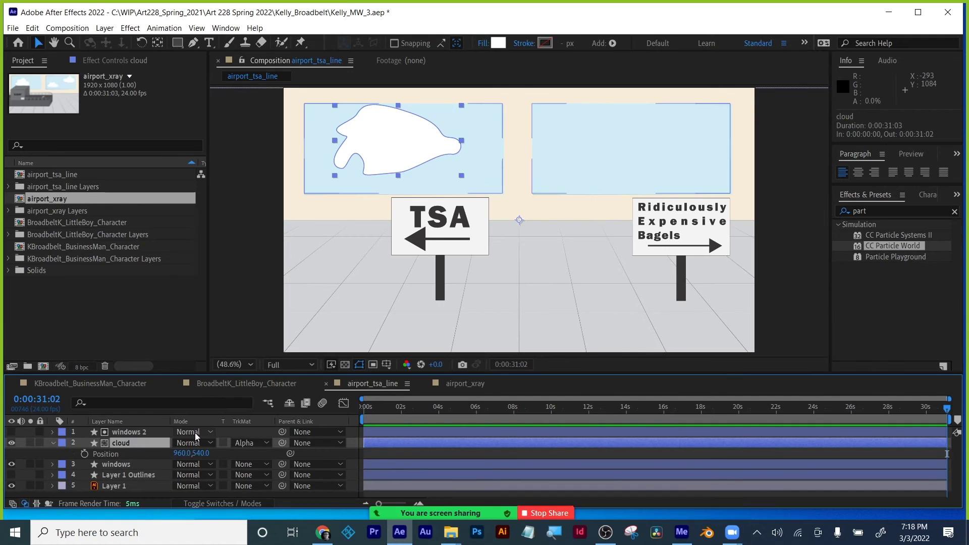
{"action": "left_click_drag", "start_coordinate": [184, 454], "coordinate": [965, 405]}
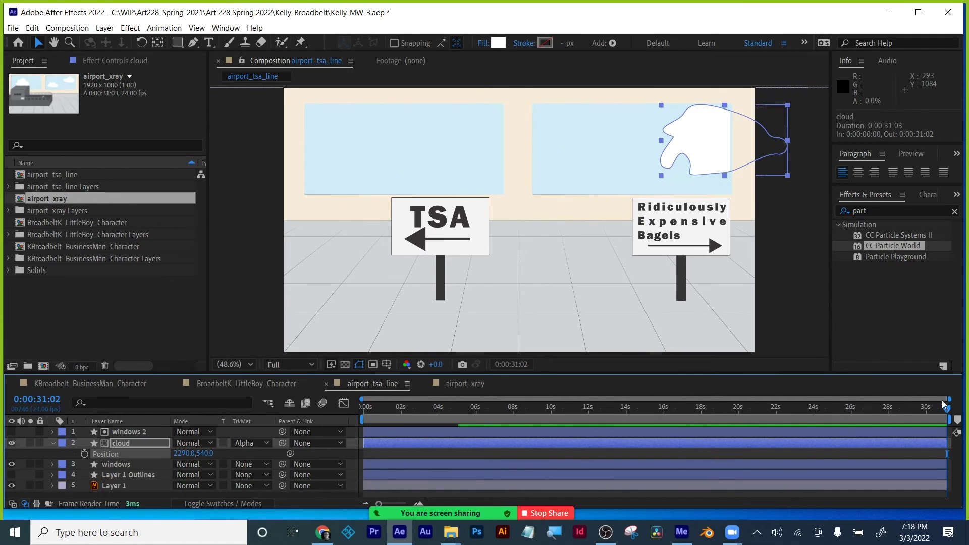
{"action": "left_click_drag", "start_coordinate": [768, 150], "coordinate": [849, 166]}
{"action": "left_click", "coordinate": [84, 454]}
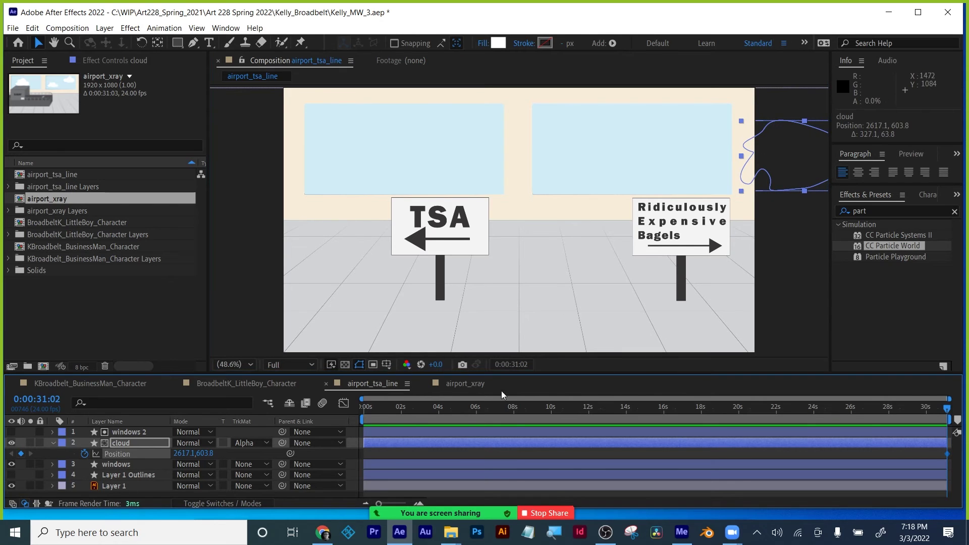
Step: Keyframe the cloud's position beyond the frame's left edge at about 272, 604 at the timeline's start, and preview the motion
{"action": "left_click_drag", "start_coordinate": [416, 411], "coordinate": [322, 408]}
{"action": "left_click_drag", "start_coordinate": [772, 160], "coordinate": [158, 162]}
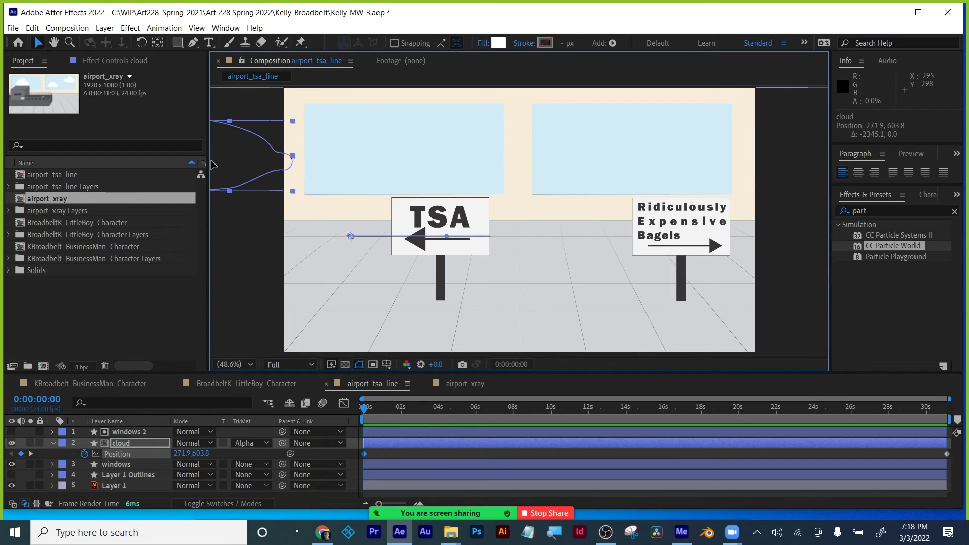
{"action": "left_click", "coordinate": [369, 409]}
{"action": "key", "text": "space"}
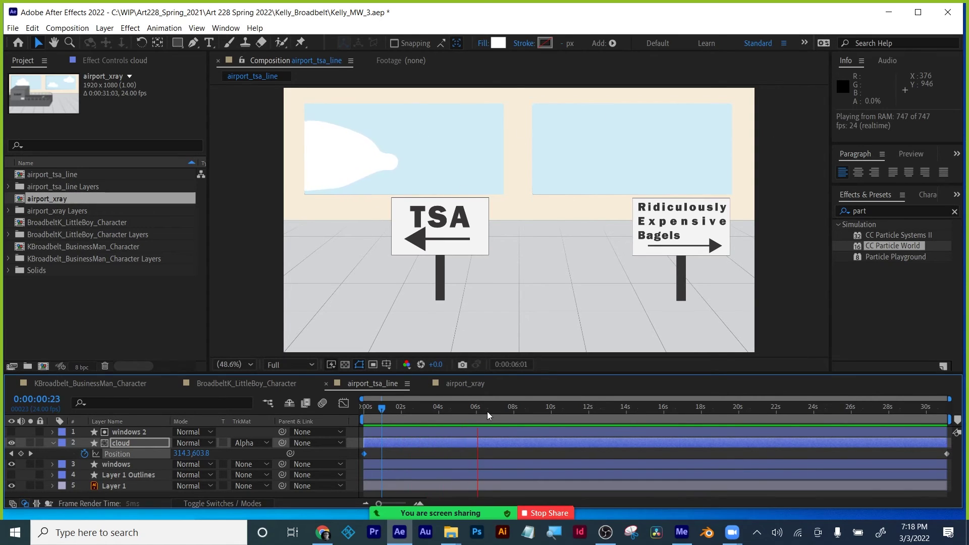
{"action": "left_click_drag", "start_coordinate": [499, 410], "coordinate": [853, 407]}
{"action": "left_click", "coordinate": [53, 444]}
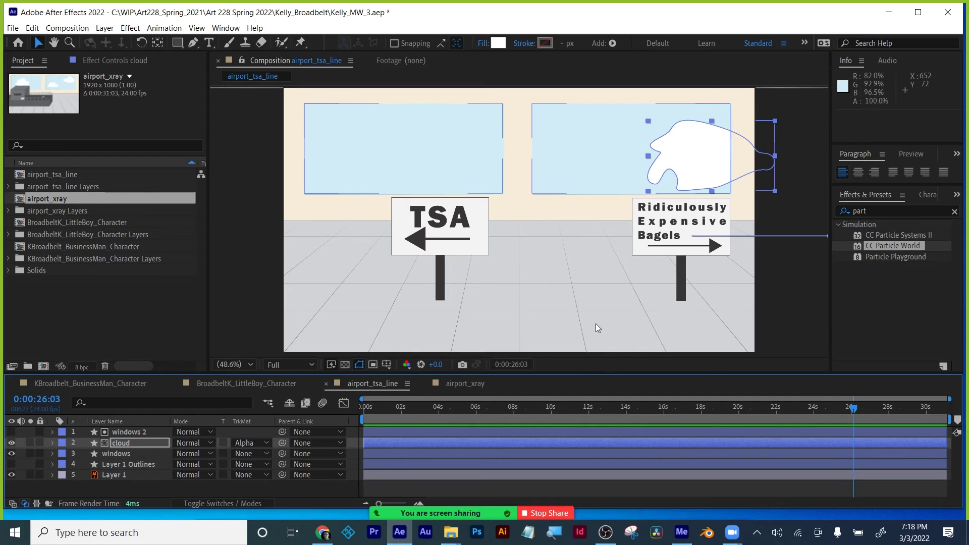
{"action": "left_click", "coordinate": [541, 483]}
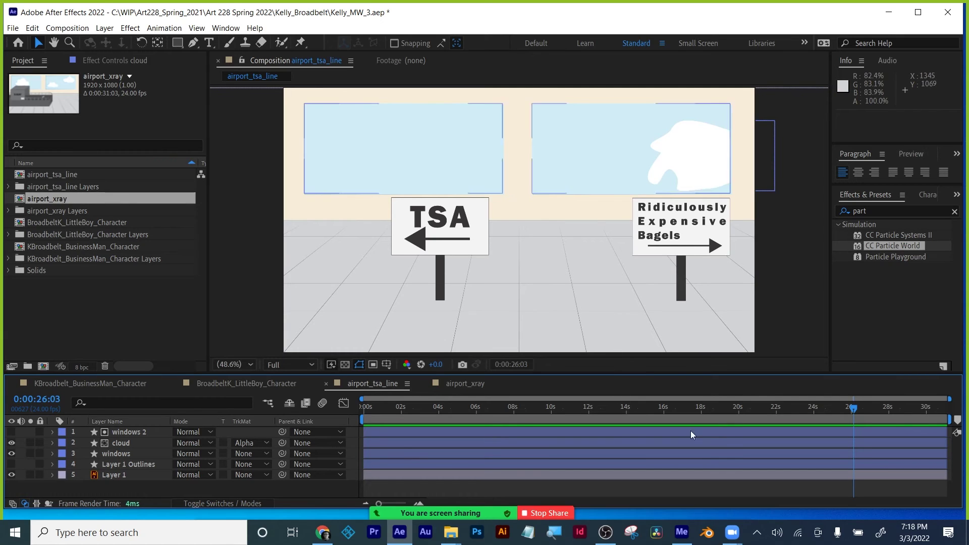
Step: Open the airport_xray composition and enlarge its viewing area
{"action": "left_click", "coordinate": [469, 384]}
{"action": "left_click", "coordinate": [517, 244]}
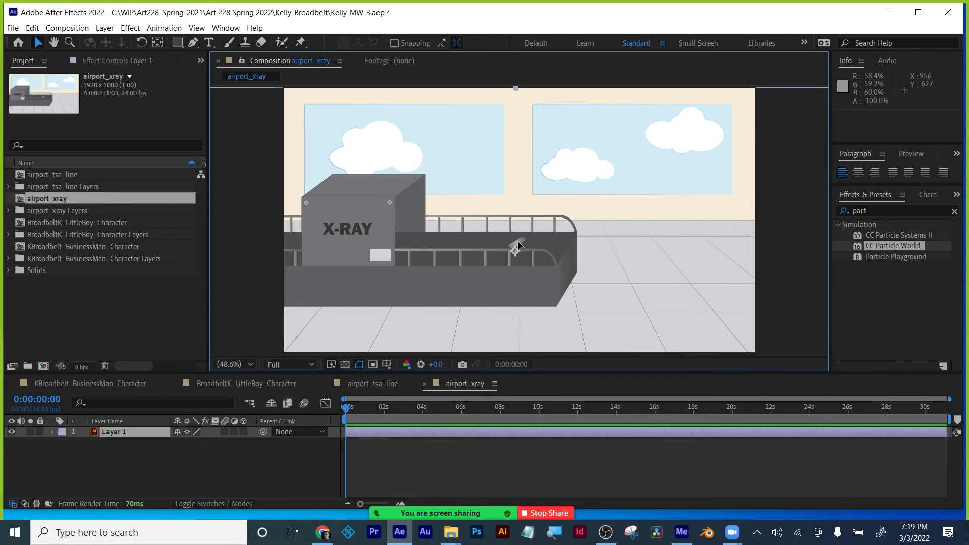
{"action": "left_click", "coordinate": [424, 460]}
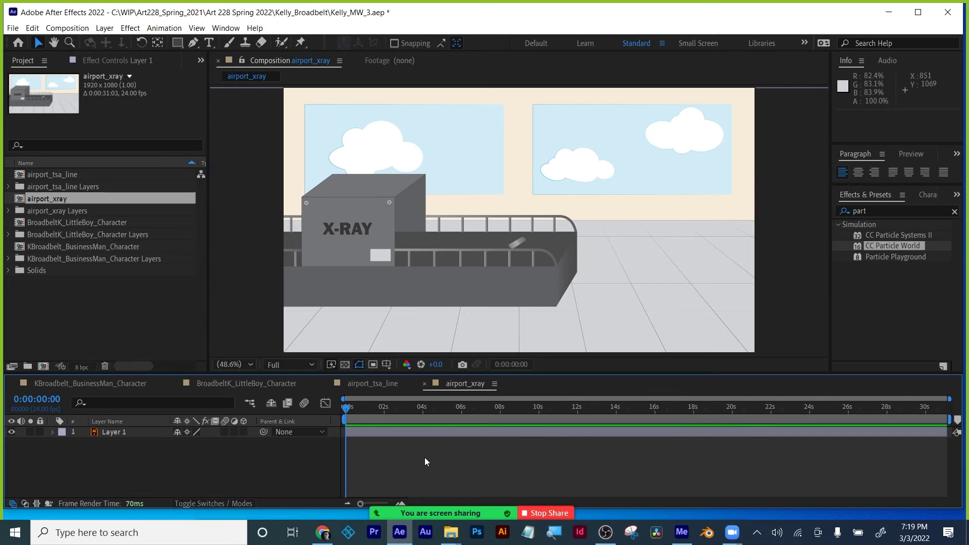
{"action": "left_click", "coordinate": [517, 241]}
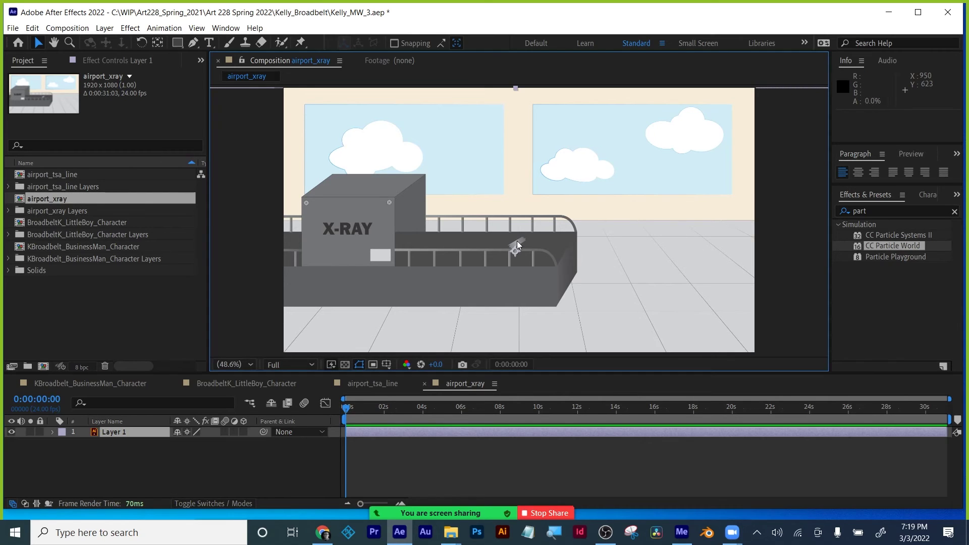
{"action": "left_click", "coordinate": [508, 449]}
{"action": "left_click_drag", "start_coordinate": [532, 374], "coordinate": [526, 404]}
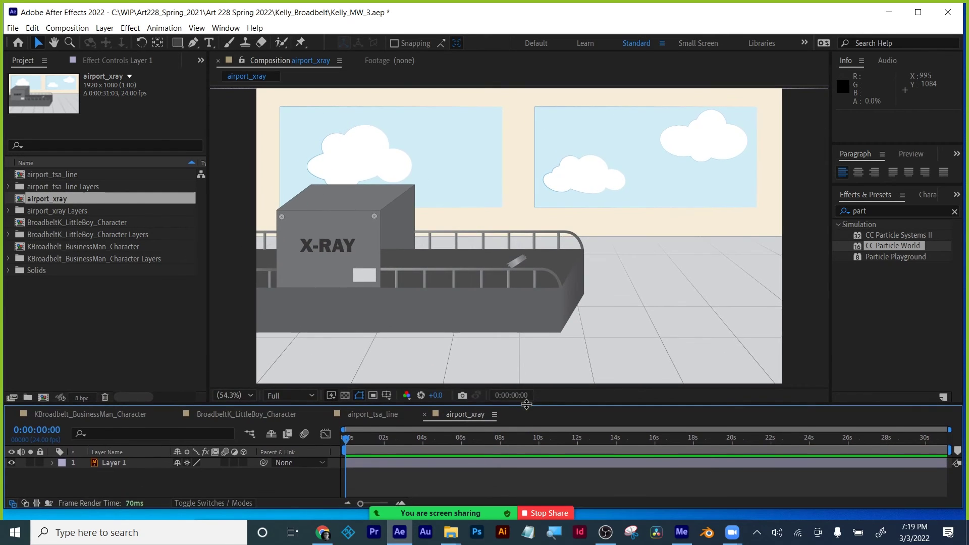
Step: Inspect the transform properties of Layer 1 in the airport_xray composition
{"action": "left_click", "coordinate": [525, 259]}
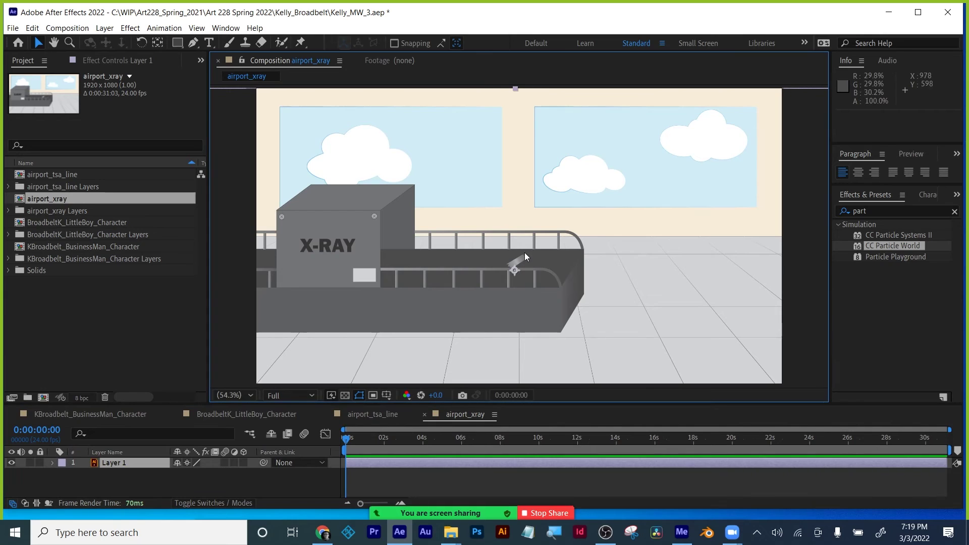
{"action": "left_click", "coordinate": [53, 463]}
{"action": "left_click", "coordinate": [64, 474]}
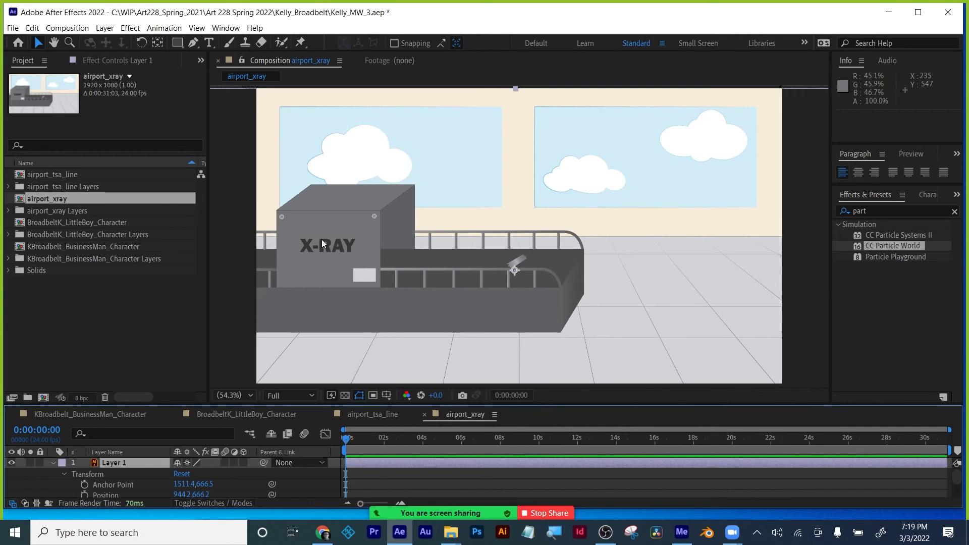
{"action": "left_click", "coordinate": [54, 463]}
{"action": "left_click", "coordinate": [82, 474]}
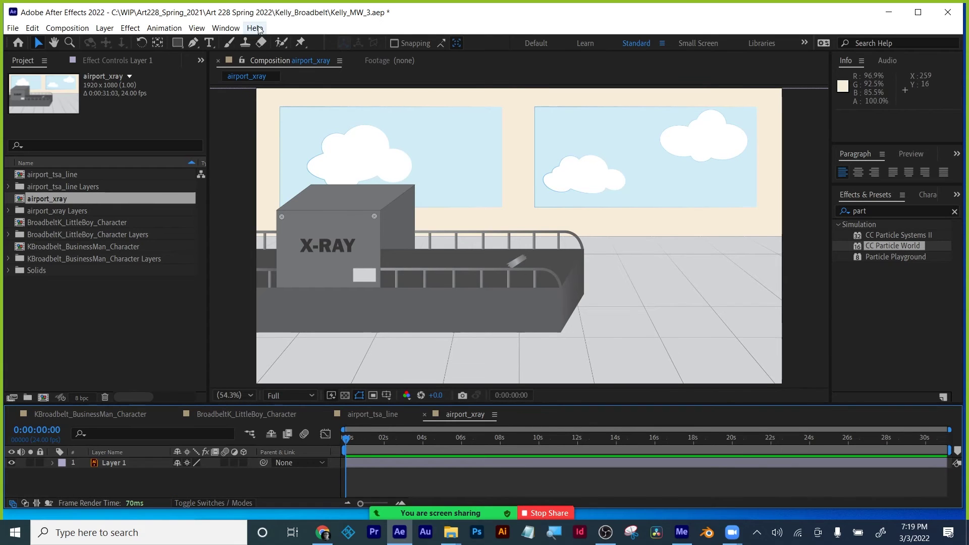
Step: Draw a closed, slanted four-sided shape with the Pen tool on the conveyor beside the torn tape piece
{"action": "left_click", "coordinate": [193, 43]}
{"action": "scroll", "coordinate": [535, 276], "scroll_direction": "up", "scroll_amount": 4}
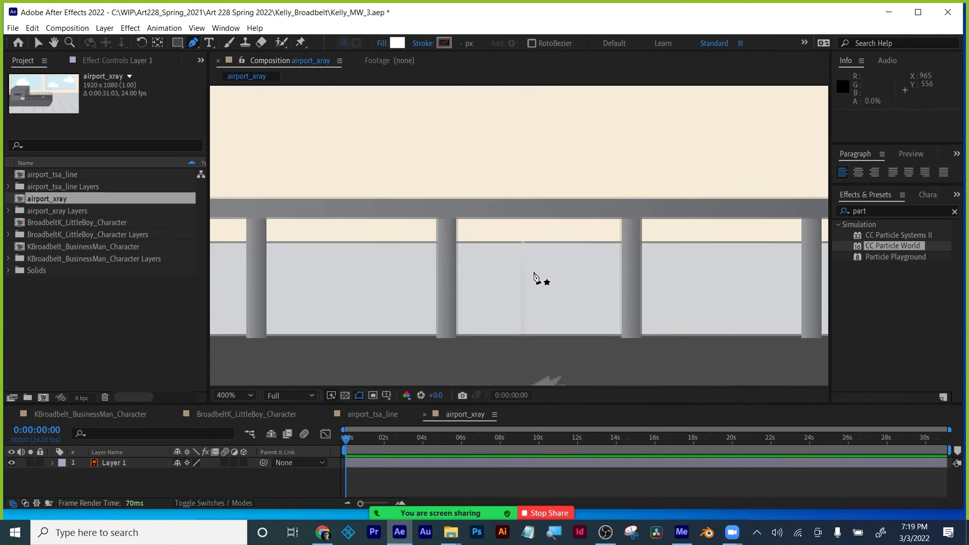
{"action": "key", "text": "h"}
{"action": "left_click_drag", "start_coordinate": [566, 342], "coordinate": [514, 279]}
{"action": "key", "text": "g"}
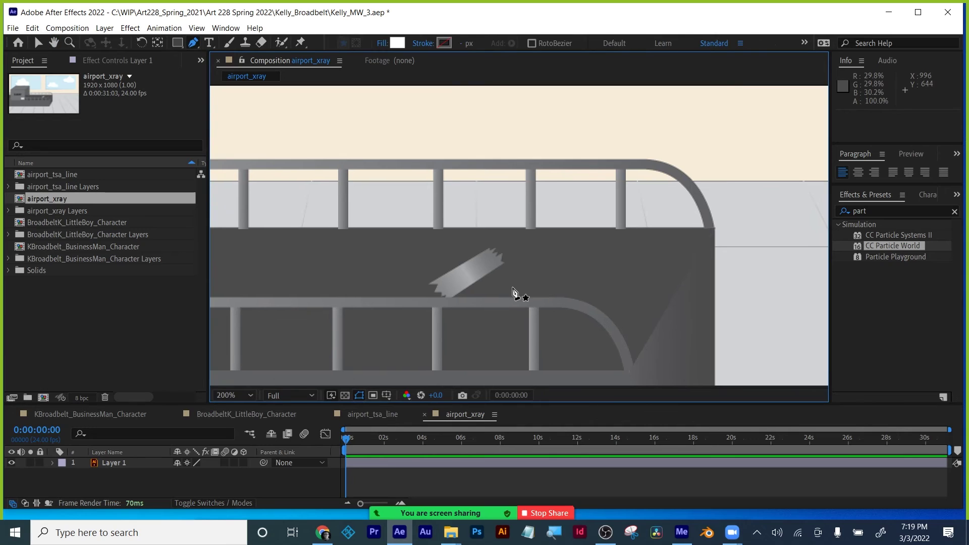
{"action": "left_click", "coordinate": [516, 289]}
{"action": "left_click", "coordinate": [550, 246]}
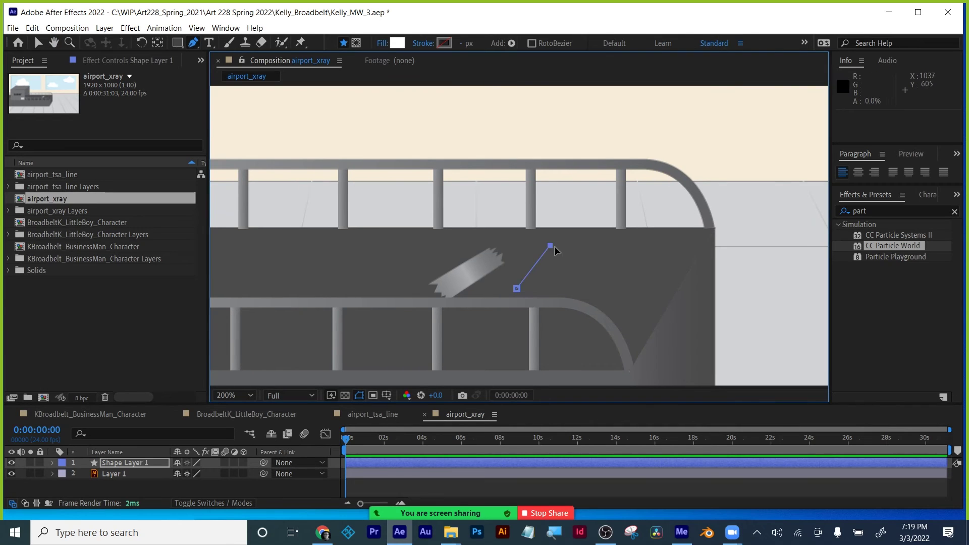
{"action": "left_click", "coordinate": [540, 299]}
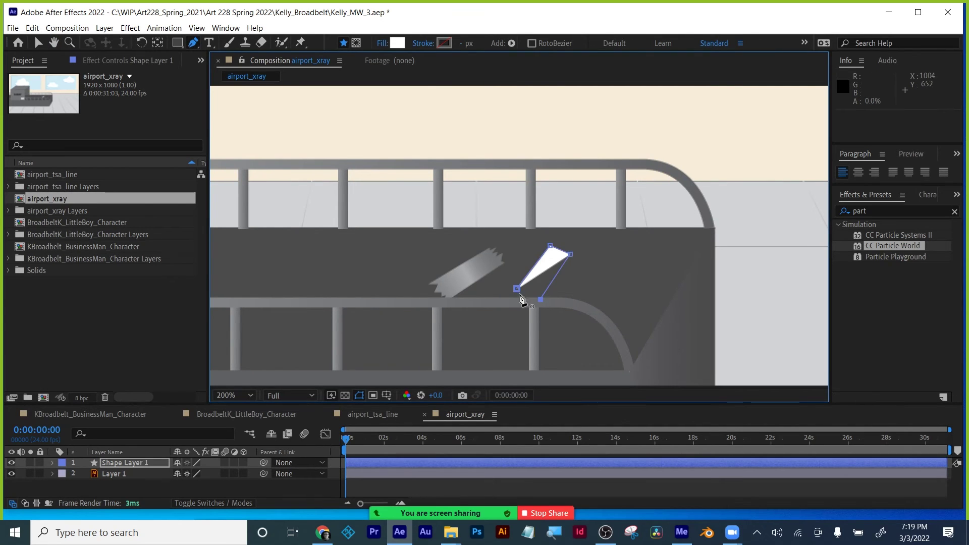
{"action": "left_click", "coordinate": [517, 289]}
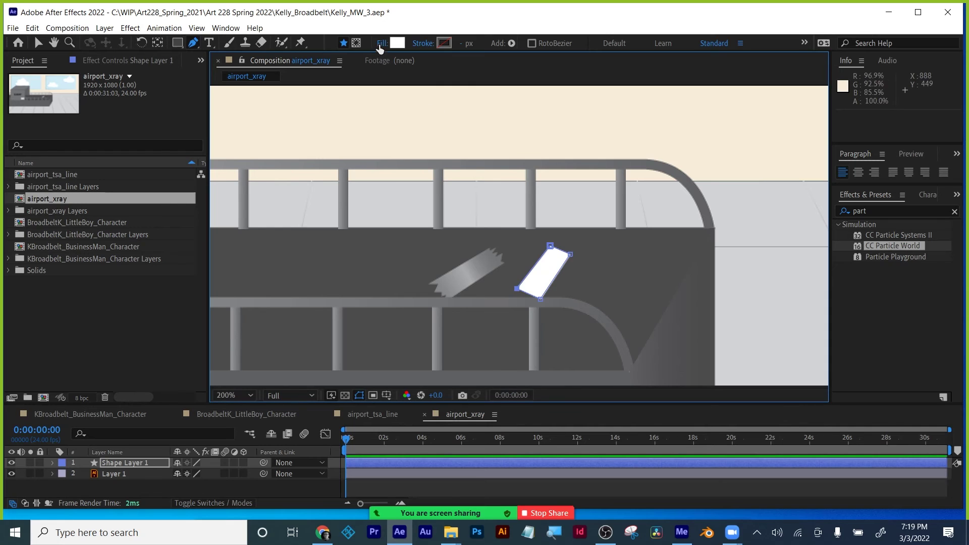
Step: Change the new shape's fill to a Linear Gradient and expand the shape layer's properties
{"action": "left_click", "coordinate": [382, 44]}
{"action": "left_click", "coordinate": [451, 231]}
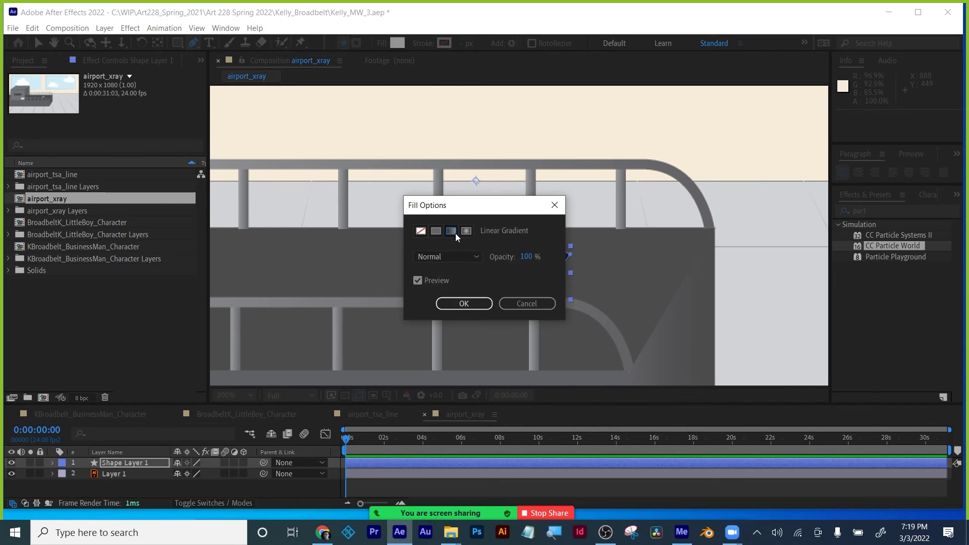
{"action": "left_click", "coordinate": [464, 303]}
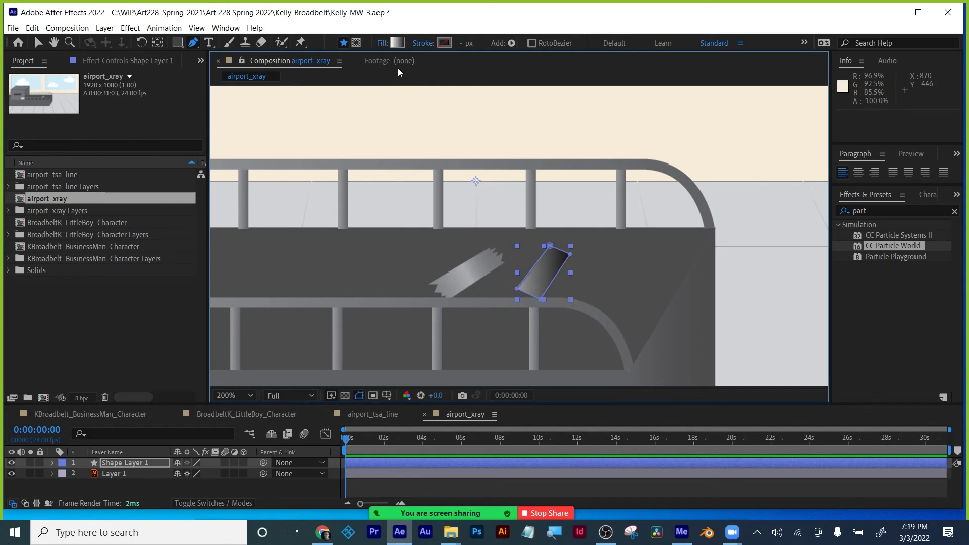
{"action": "left_click", "coordinate": [53, 463]}
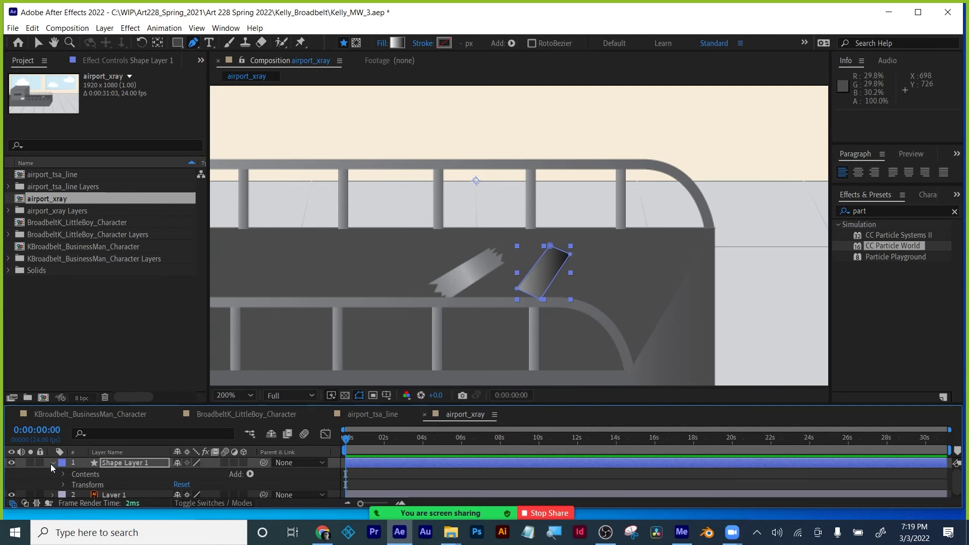
{"action": "left_click", "coordinate": [145, 414]}
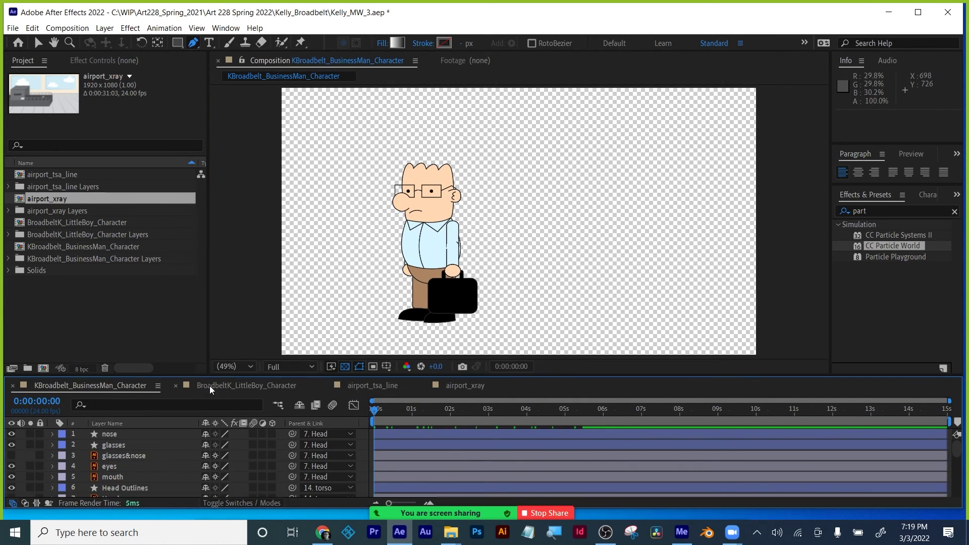
{"action": "left_click", "coordinate": [210, 386]}
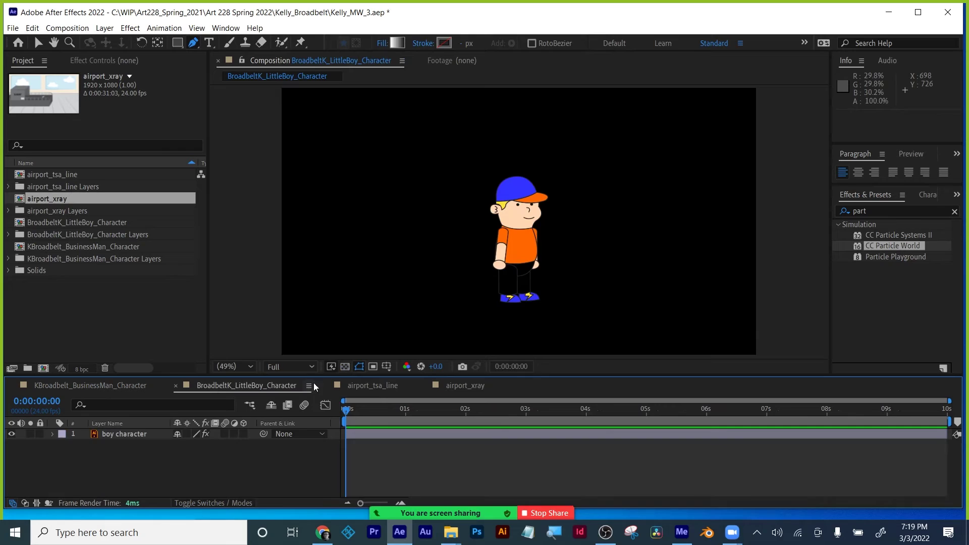
{"action": "left_click", "coordinate": [386, 390]}
{"action": "left_click", "coordinate": [453, 385]}
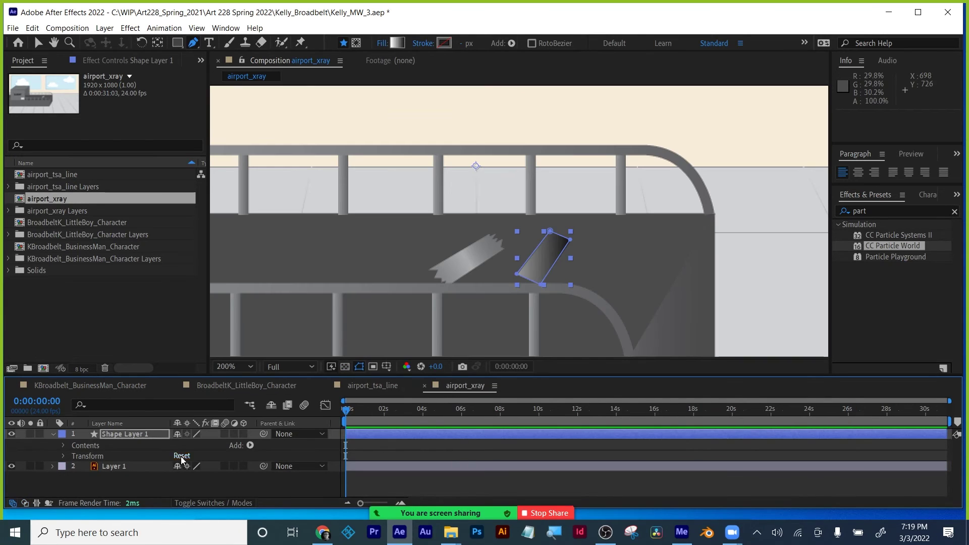
Step: Reveal the shape's gradient fill settings and set the gradient's start point to 0, 23
{"action": "left_click", "coordinate": [62, 446]}
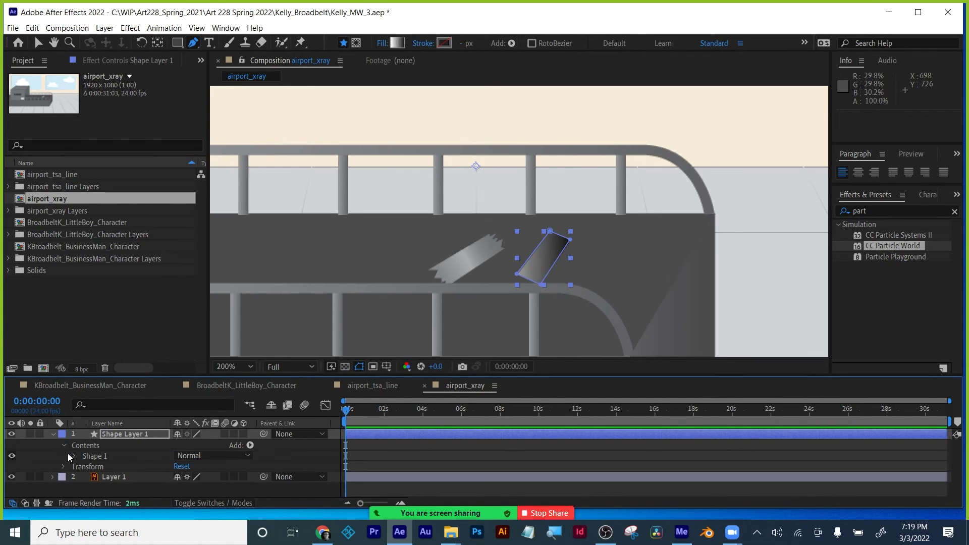
{"action": "left_click", "coordinate": [71, 456]}
{"action": "scroll", "coordinate": [85, 467], "scroll_direction": "down", "scroll_amount": 2}
{"action": "left_click", "coordinate": [91, 460]}
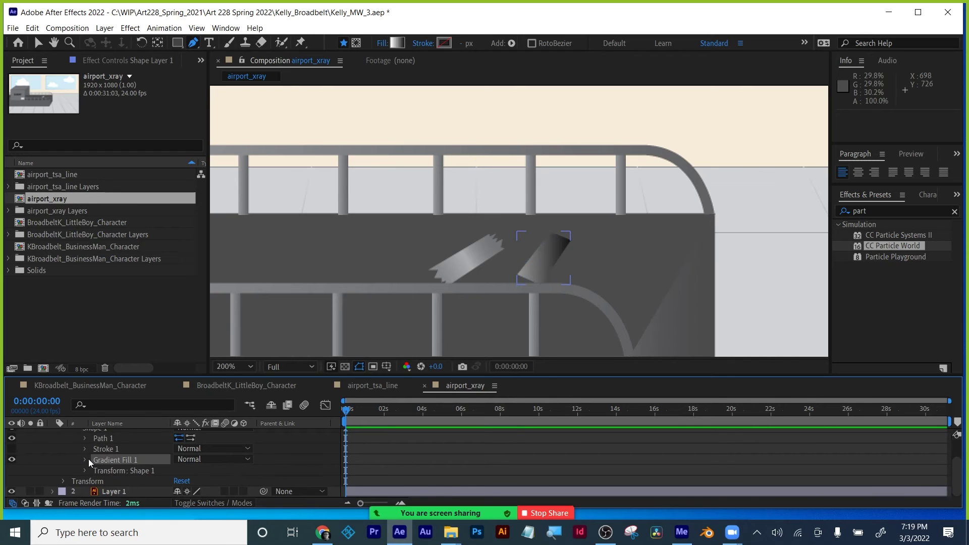
{"action": "left_click", "coordinate": [85, 460]}
{"action": "scroll", "coordinate": [87, 459], "scroll_direction": "down", "scroll_amount": 1}
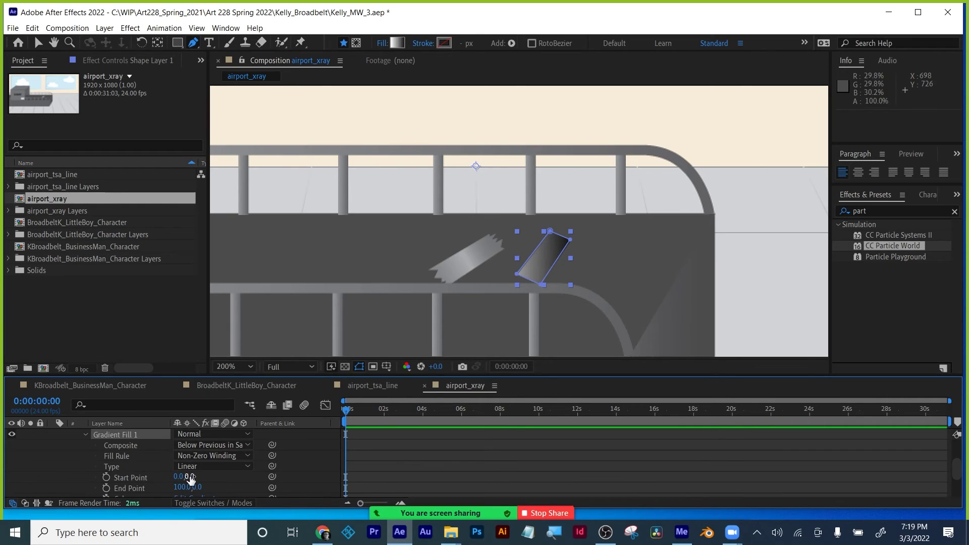
{"action": "left_click_drag", "start_coordinate": [192, 478], "coordinate": [203, 478]}
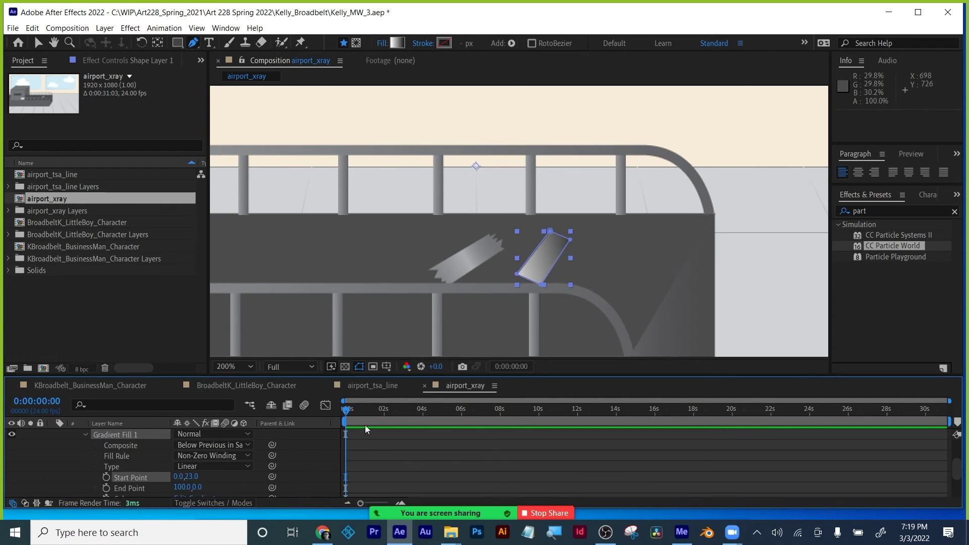
Step: Reposition the gradient along the strip, with its start point at about 21.5, 110.5 and end point at about 81.8, 32.2
{"action": "key", "text": "period"}
{"action": "left_click", "coordinate": [38, 43]}
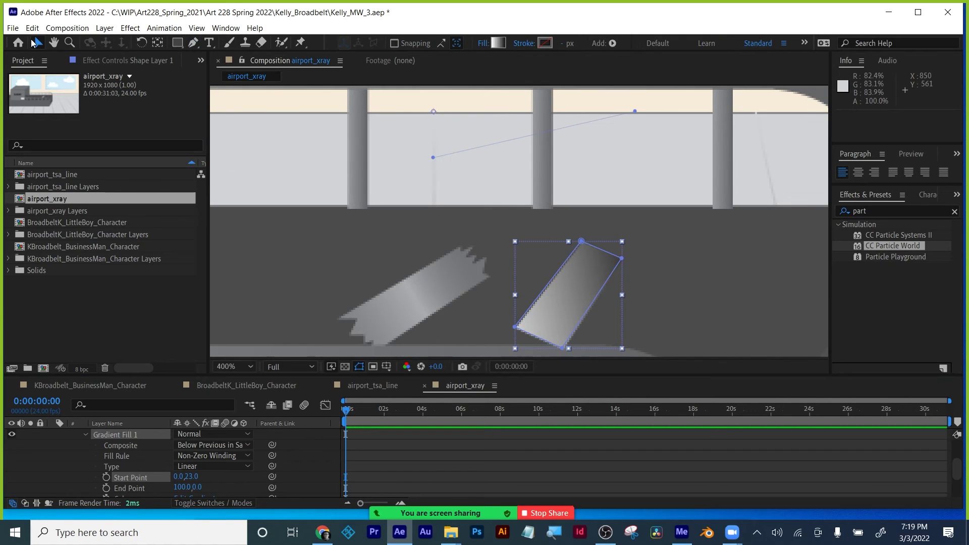
{"action": "left_click_drag", "start_coordinate": [438, 162], "coordinate": [448, 167]}
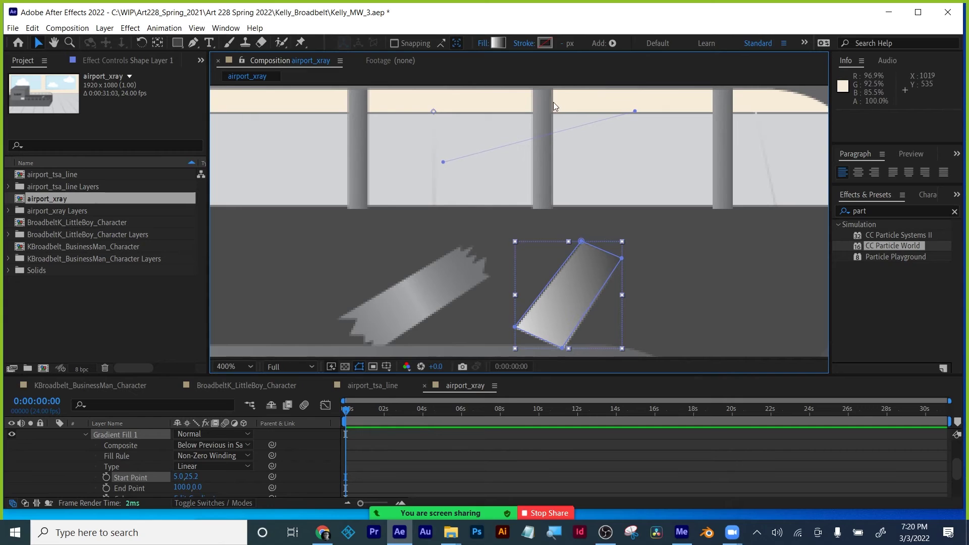
{"action": "left_click_drag", "start_coordinate": [635, 112], "coordinate": [648, 137]}
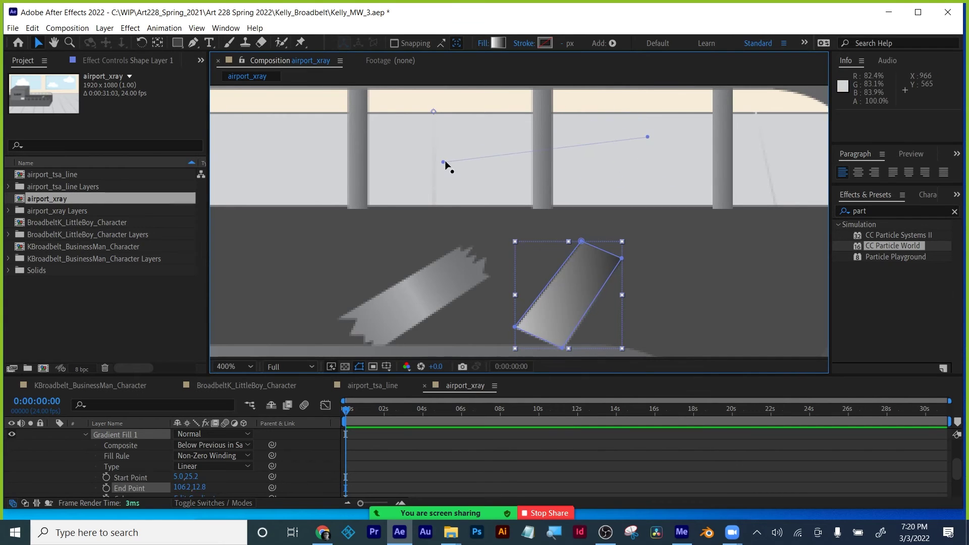
{"action": "left_click_drag", "start_coordinate": [444, 163], "coordinate": [479, 329]}
{"action": "left_click_drag", "start_coordinate": [648, 136], "coordinate": [597, 173]}
{"action": "left_click_drag", "start_coordinate": [480, 329], "coordinate": [477, 334]}
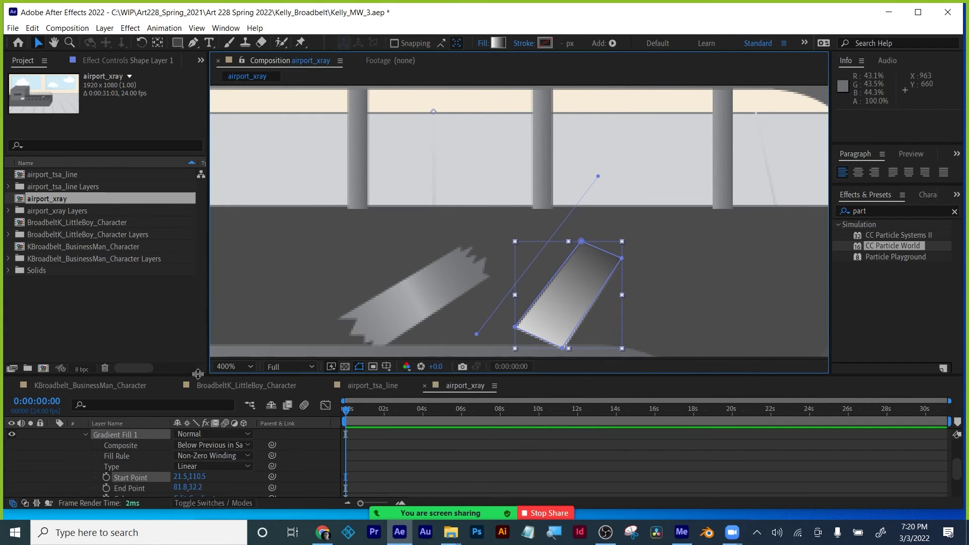
Step: Enlarge the timeline area and apply the Roughen Edges effect to the gradient-filled shape layer
{"action": "left_click_drag", "start_coordinate": [199, 376], "coordinate": [198, 311]}
{"action": "double_click", "coordinate": [880, 211]}
{"action": "type", "text": "roughen"}
{"action": "double_click", "coordinate": [900, 235]}
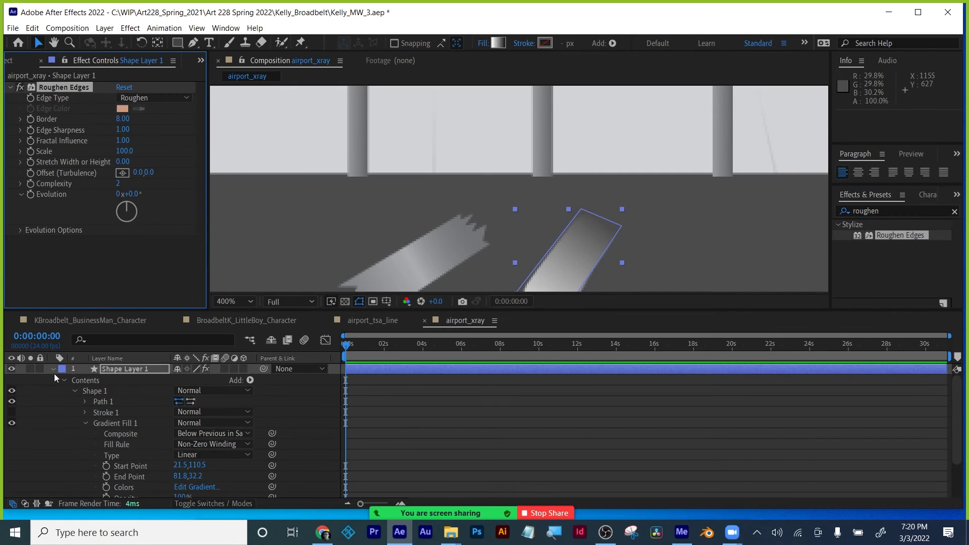
Step: Set the tape shape's Roughen Edges to Spiky, with Border about 14.3, Edge Sharpness about 9.83 and Stretch Width or Height 2.30
{"action": "scroll", "coordinate": [520, 204], "scroll_direction": "down", "scroll_amount": 2}
{"action": "left_click_drag", "start_coordinate": [520, 312], "coordinate": [520, 405]}
{"action": "left_click", "coordinate": [152, 97]}
{"action": "left_click", "coordinate": [126, 126]}
{"action": "left_click_drag", "start_coordinate": [123, 119], "coordinate": [132, 129]}
{"action": "left_click_drag", "start_coordinate": [123, 162], "coordinate": [139, 162]}
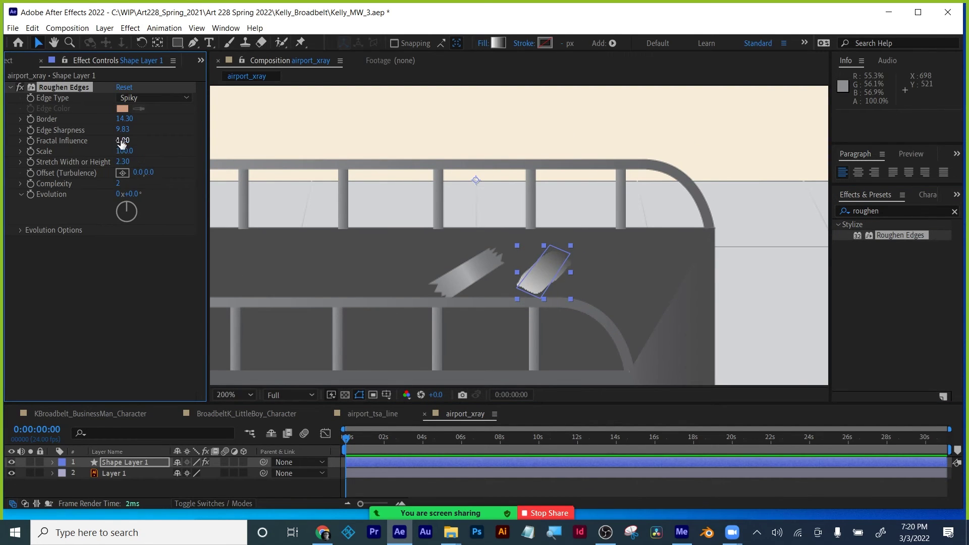
Step: Refine Roughen Edges to Border 21.80, Edge Sharpness 10.00, Fractal Influence 0.71 and Evolution -149°, and collapse the effect's settings
{"action": "left_click_drag", "start_coordinate": [123, 118], "coordinate": [132, 119]}
{"action": "left_click_drag", "start_coordinate": [123, 140], "coordinate": [124, 141]}
{"action": "left_click_drag", "start_coordinate": [126, 205], "coordinate": [122, 218]}
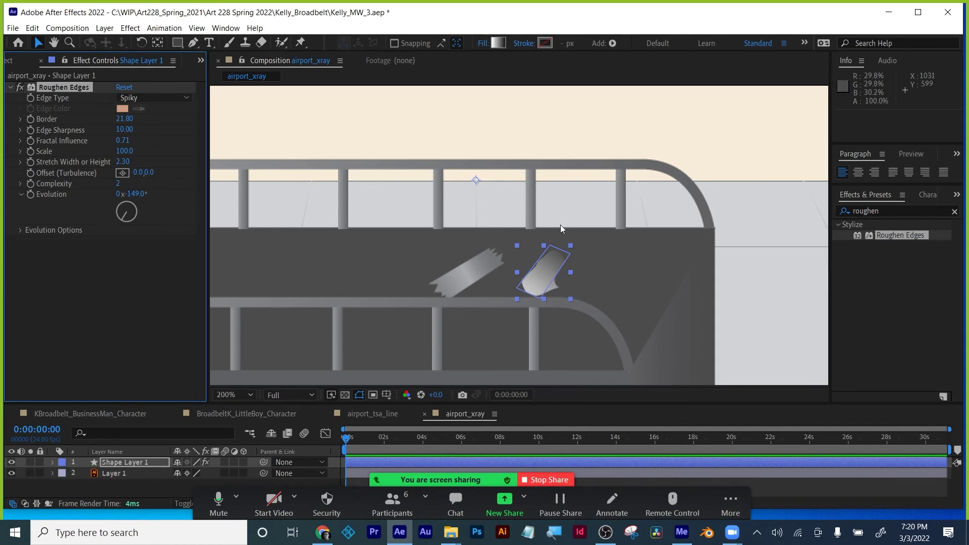
{"action": "left_click", "coordinate": [11, 87]}
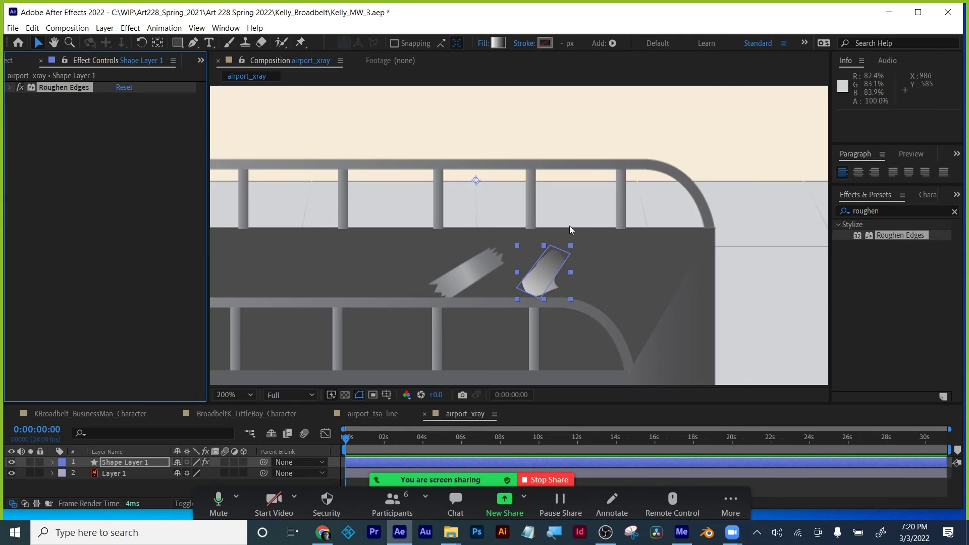
Step: Rename the gradient-filled shape layer as tape
{"action": "left_click", "coordinate": [124, 458]}
{"action": "key", "text": "Return"}
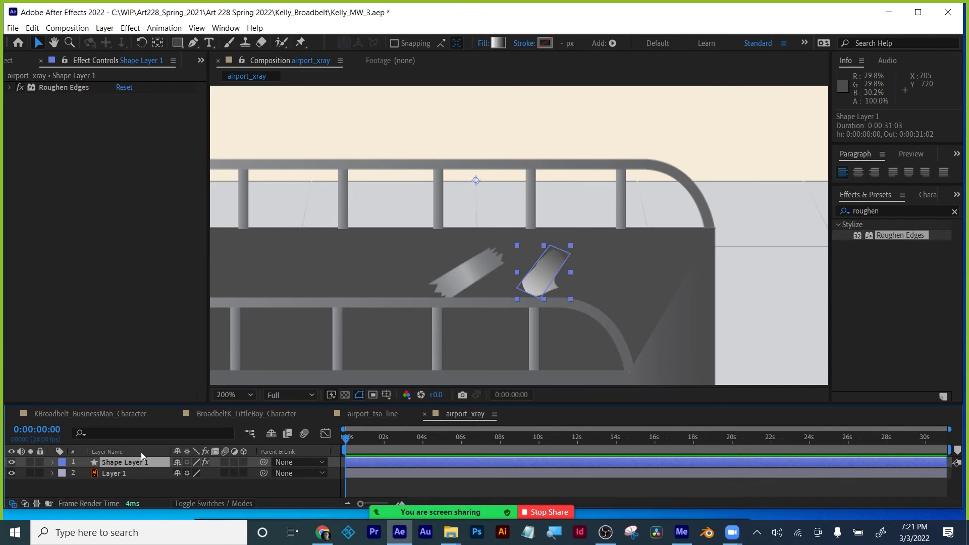
{"action": "type", "text": "tape"}
{"action": "key", "text": "Return"}
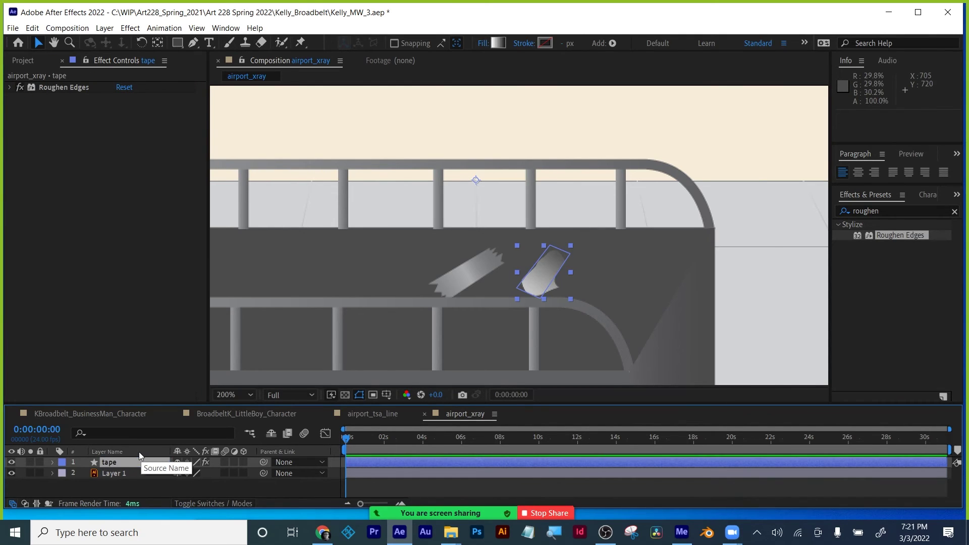
Step: Draw a closed four-point Pen shape on a new layer covering the conveyor belt's top surface, extending past the composition's left edge
{"action": "key", "text": "comma"}
{"action": "scroll", "coordinate": [558, 217], "scroll_direction": "down", "scroll_amount": 3}
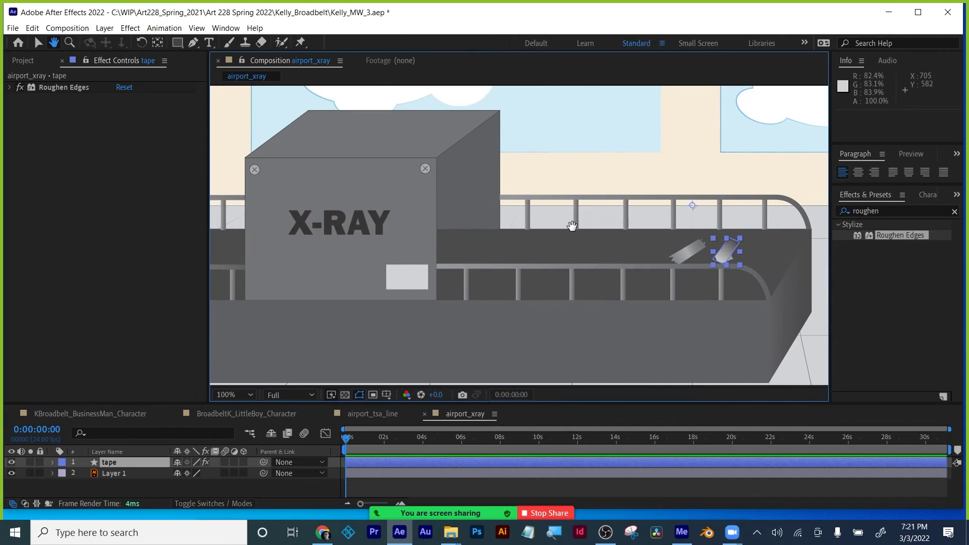
{"action": "left_click", "coordinate": [476, 483]}
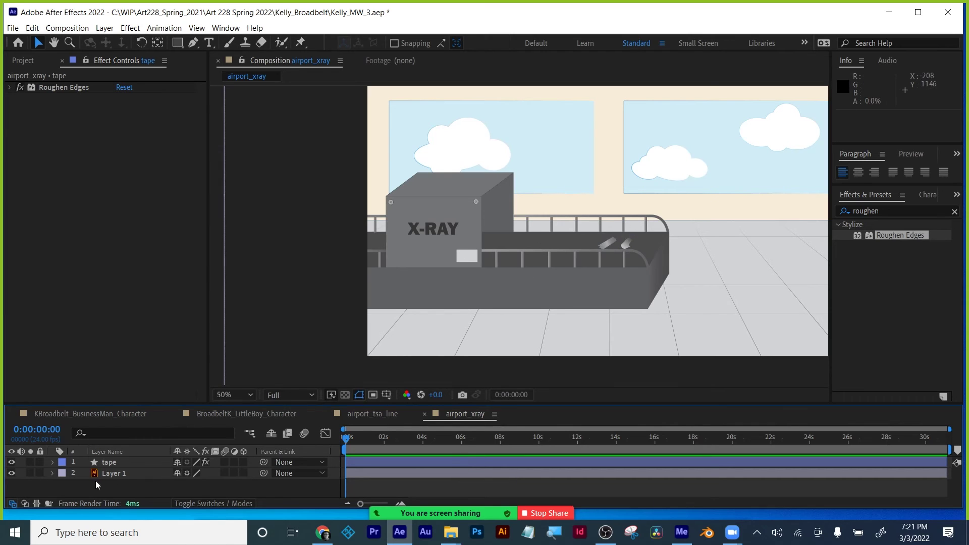
{"action": "left_click", "coordinate": [192, 43]}
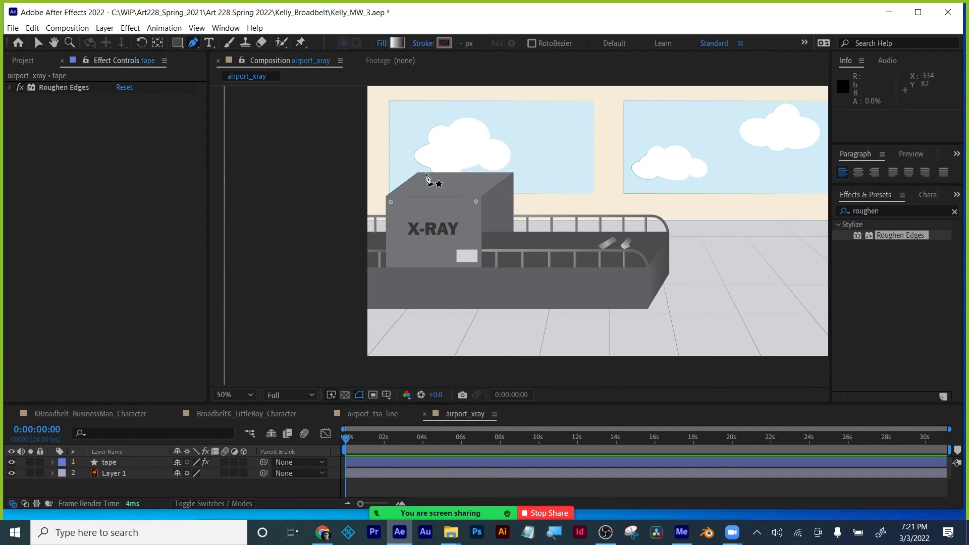
{"action": "left_click", "coordinate": [669, 233]}
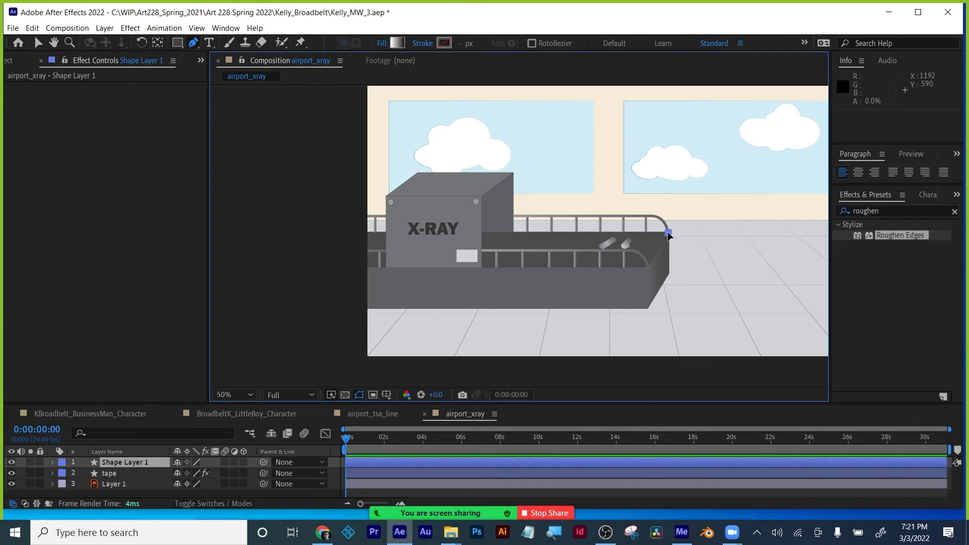
{"action": "left_click", "coordinate": [649, 269]}
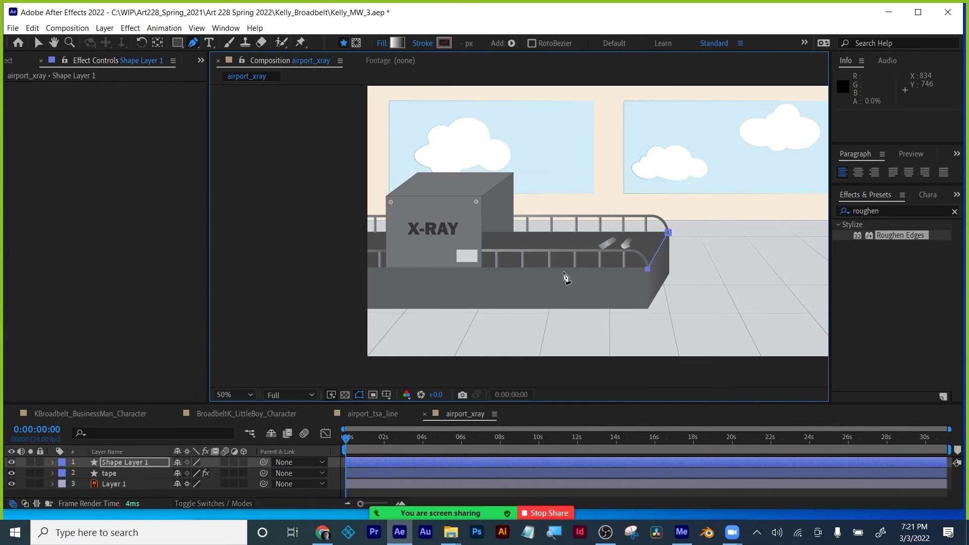
{"action": "left_click", "coordinate": [343, 267]}
{"action": "left_click", "coordinate": [360, 234]}
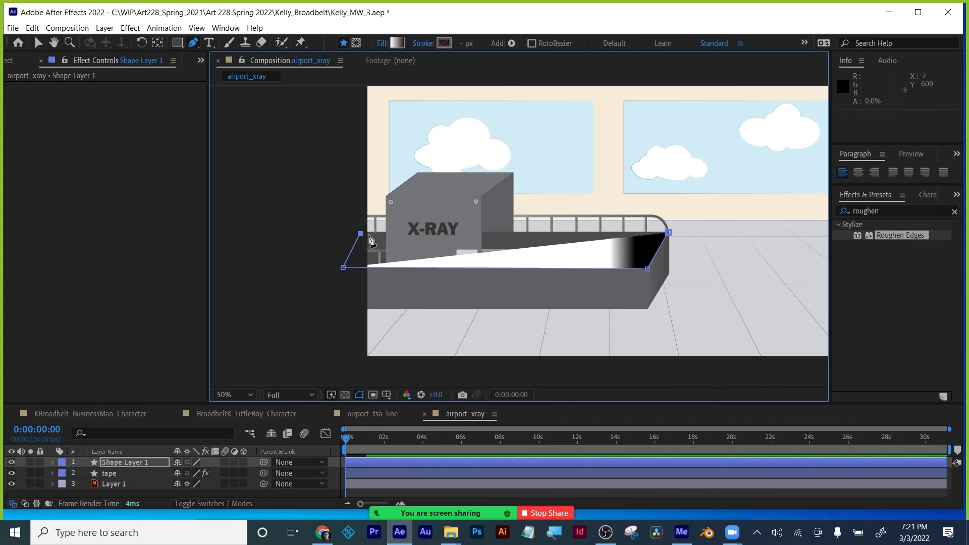
{"action": "left_click", "coordinate": [668, 232]}
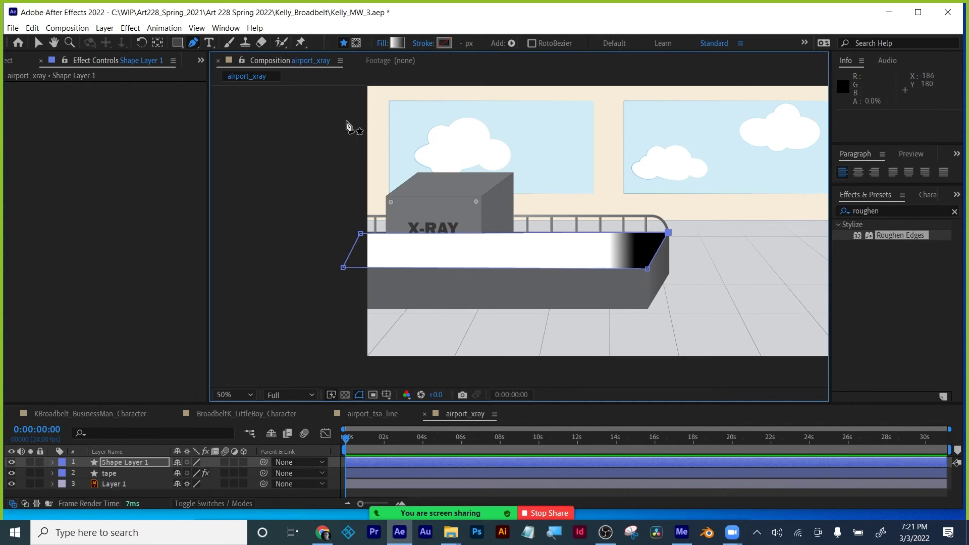
Step: Change the conveyor shape's fill to a solid color and pick a muted red
{"action": "left_click", "coordinate": [383, 43]}
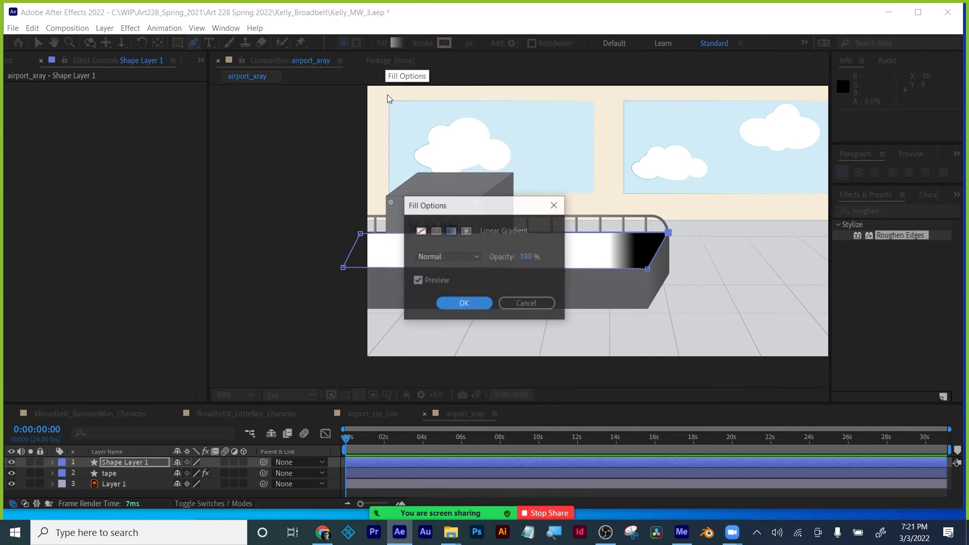
{"action": "left_click", "coordinate": [436, 232]}
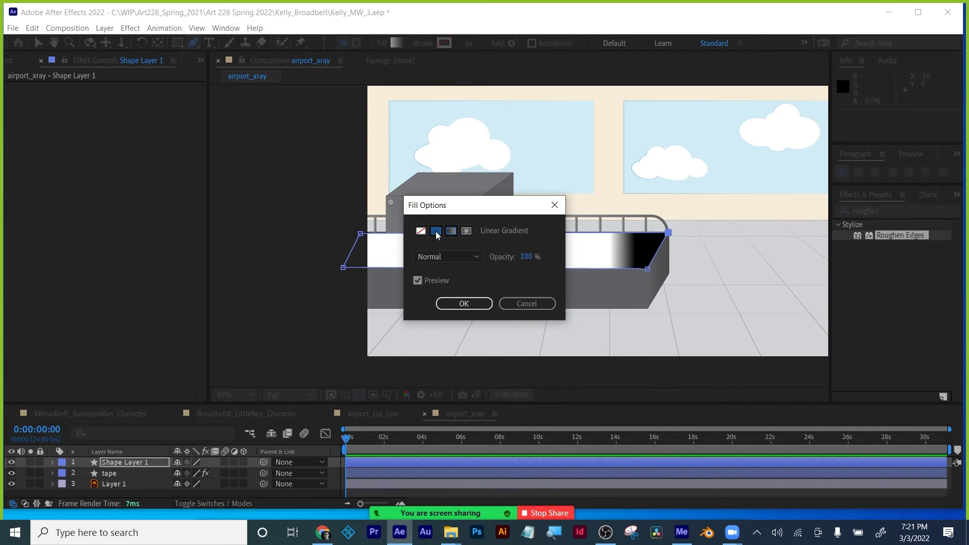
{"action": "left_click", "coordinate": [464, 302]}
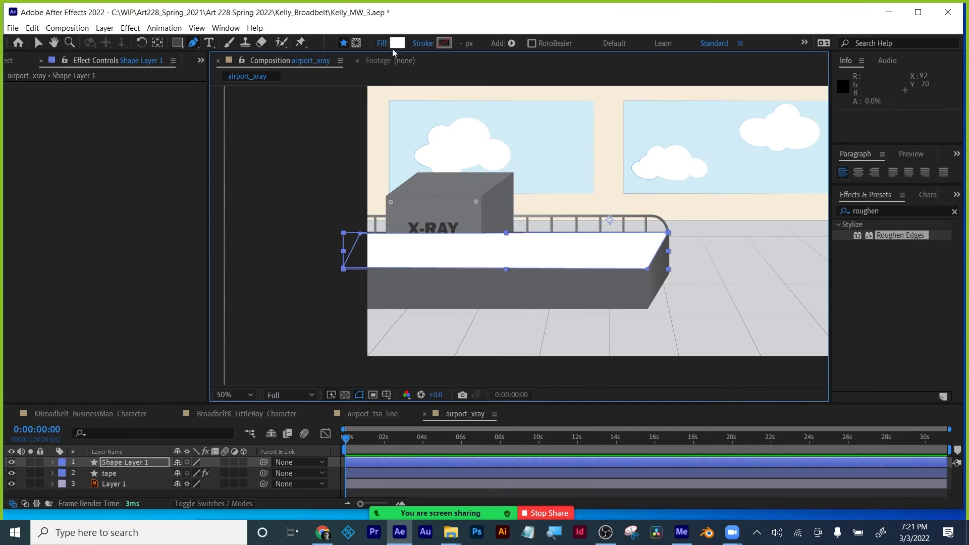
{"action": "left_click", "coordinate": [398, 43]}
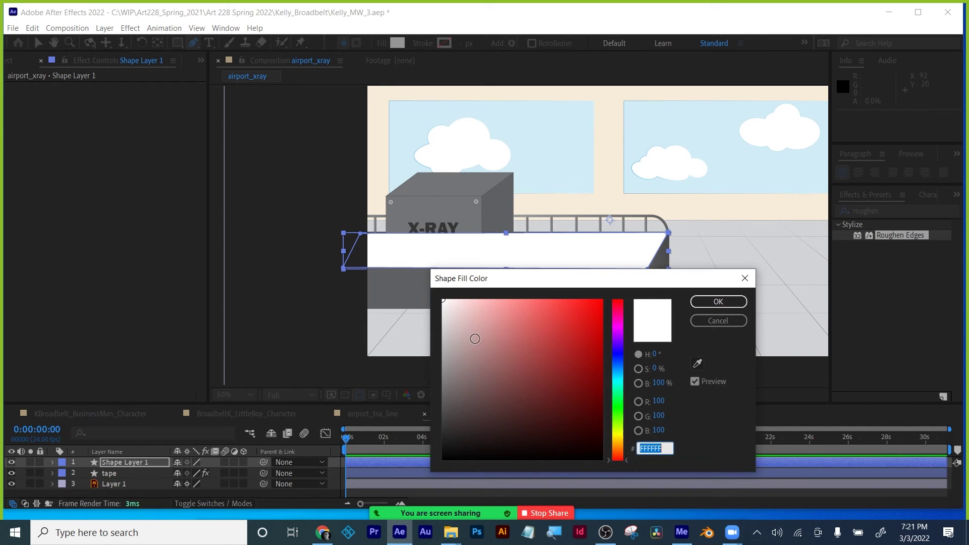
{"action": "left_click_drag", "start_coordinate": [475, 339], "coordinate": [517, 356]}
{"action": "left_click", "coordinate": [719, 302]}
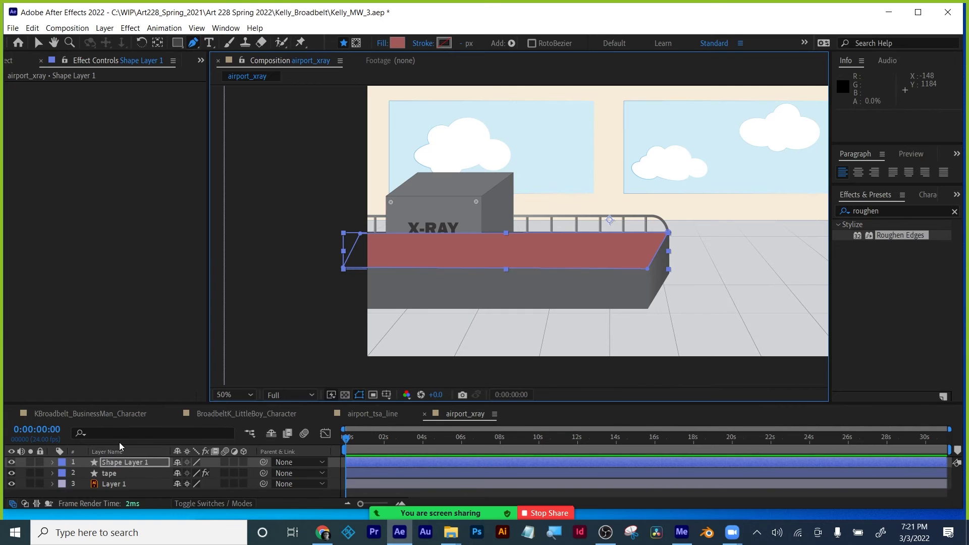
Step: Enlarge the timeline area and expand the conveyor shape layer's contents down to its stroke properties
{"action": "left_click", "coordinate": [52, 463]}
{"action": "left_click", "coordinate": [65, 474]}
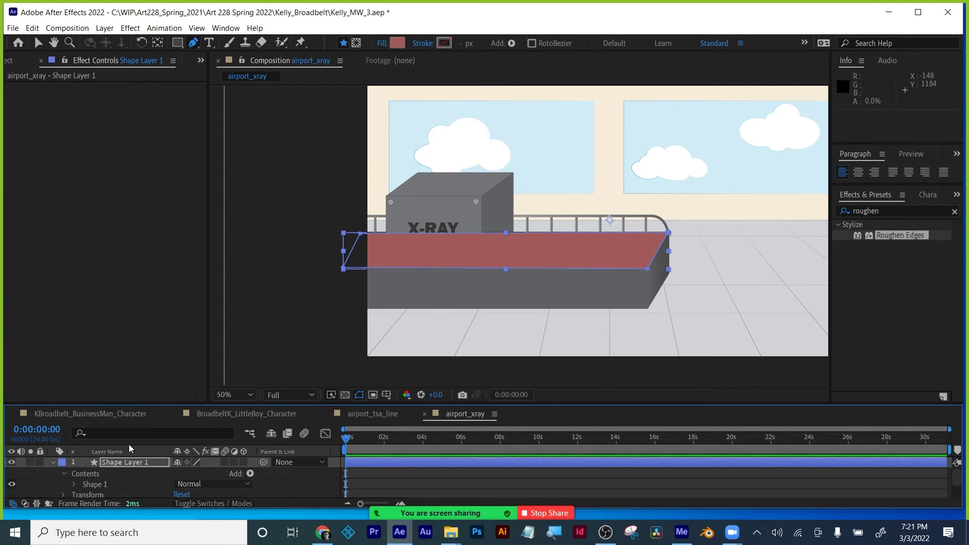
{"action": "left_click_drag", "start_coordinate": [144, 404], "coordinate": [151, 287]}
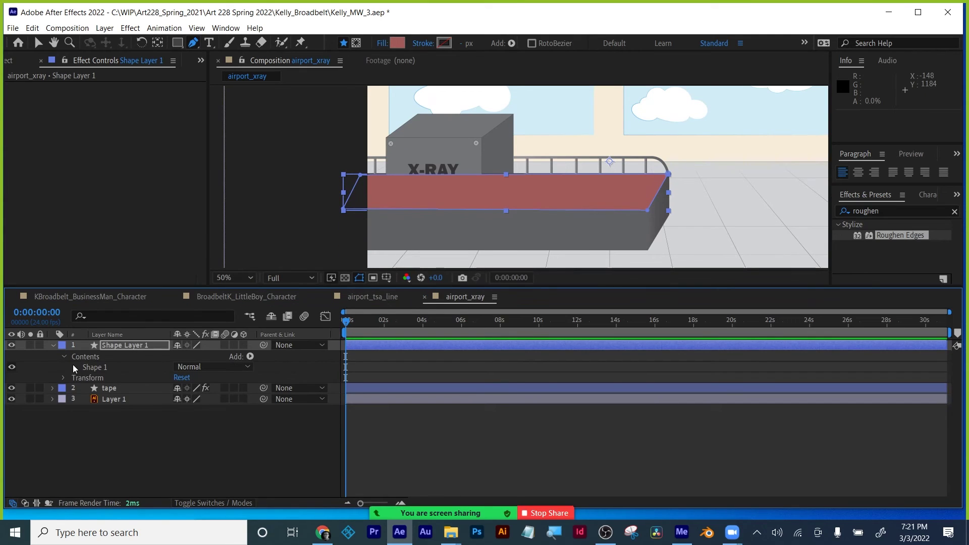
{"action": "left_click", "coordinate": [73, 367]}
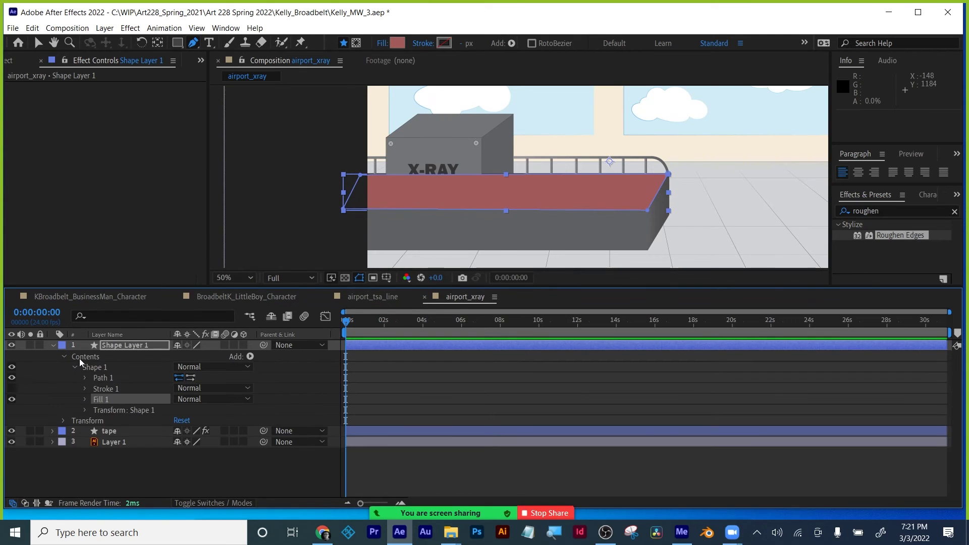
{"action": "left_click", "coordinate": [86, 388]}
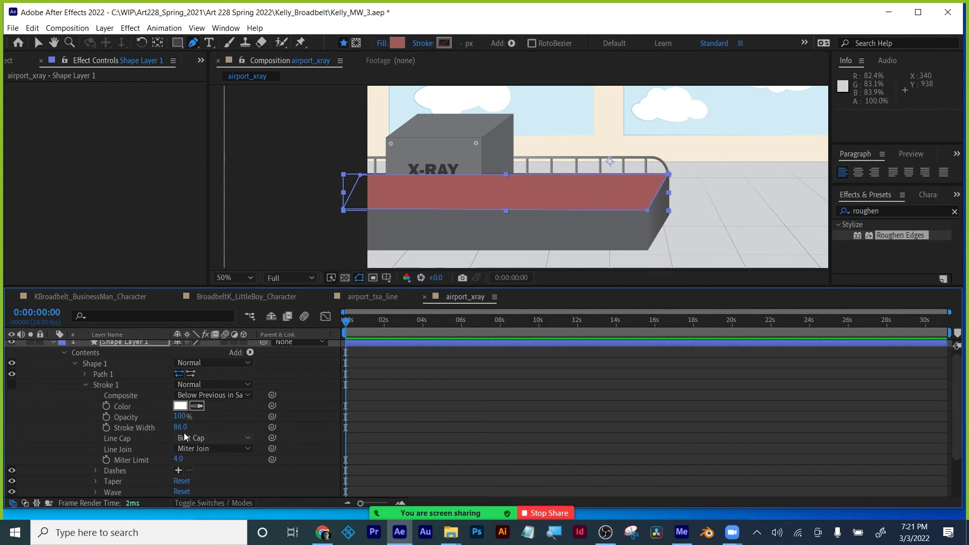
Step: Give the conveyor shape a solid black (000000) stroke 18 px wide
{"action": "left_click", "coordinate": [423, 44]}
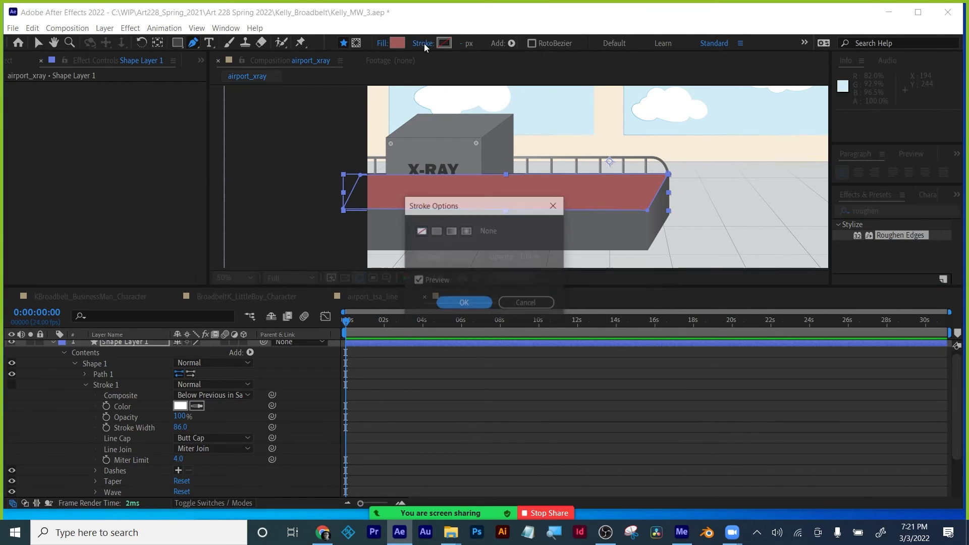
{"action": "left_click", "coordinate": [435, 231]}
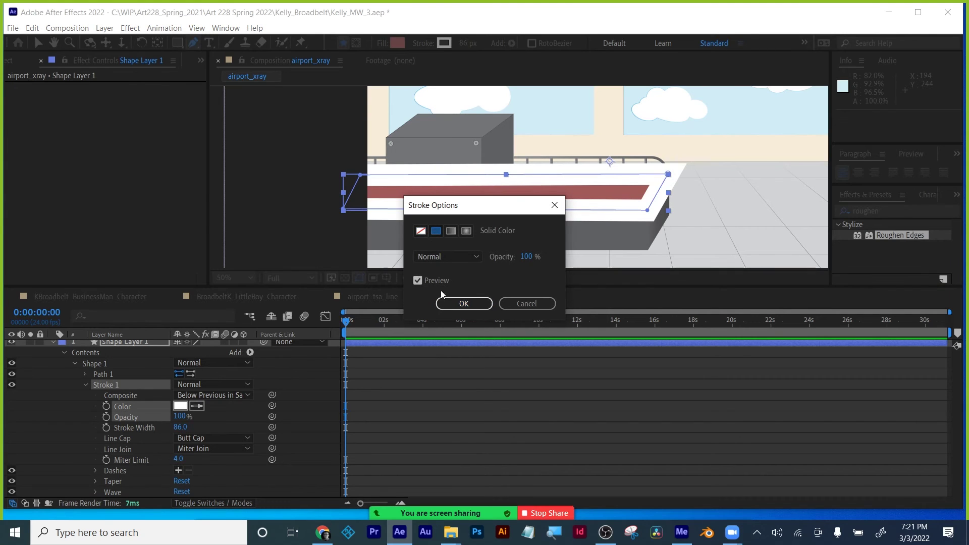
{"action": "left_click", "coordinate": [463, 304]}
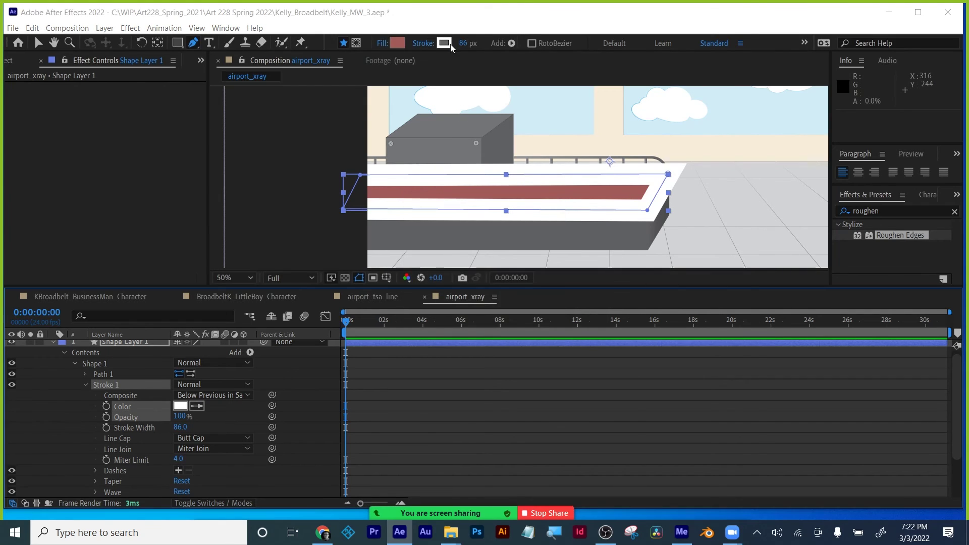
{"action": "left_click", "coordinate": [444, 43]}
{"action": "left_click", "coordinate": [452, 427]}
{"action": "left_click_drag", "start_coordinate": [452, 427], "coordinate": [432, 483]}
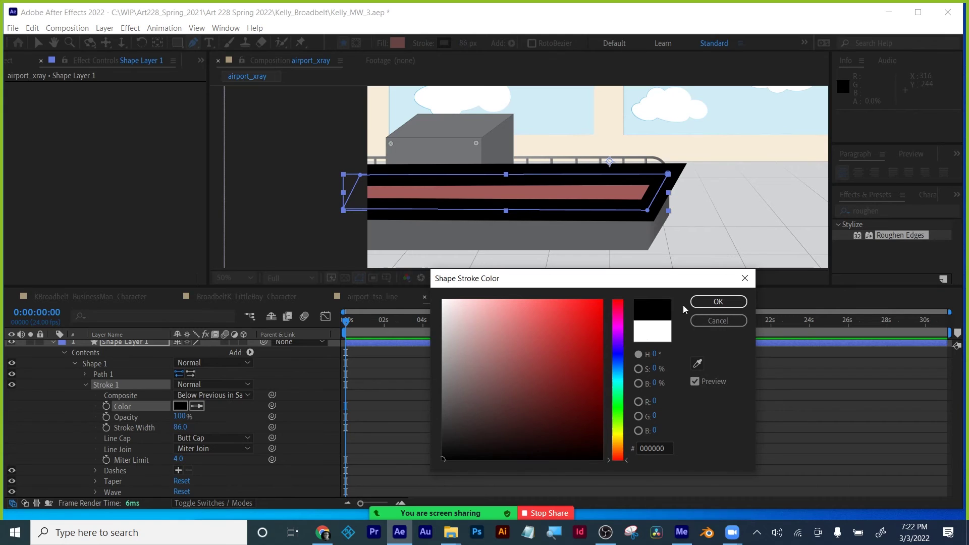
{"action": "left_click", "coordinate": [716, 303]}
{"action": "left_click_drag", "start_coordinate": [465, 43], "coordinate": [433, 57]}
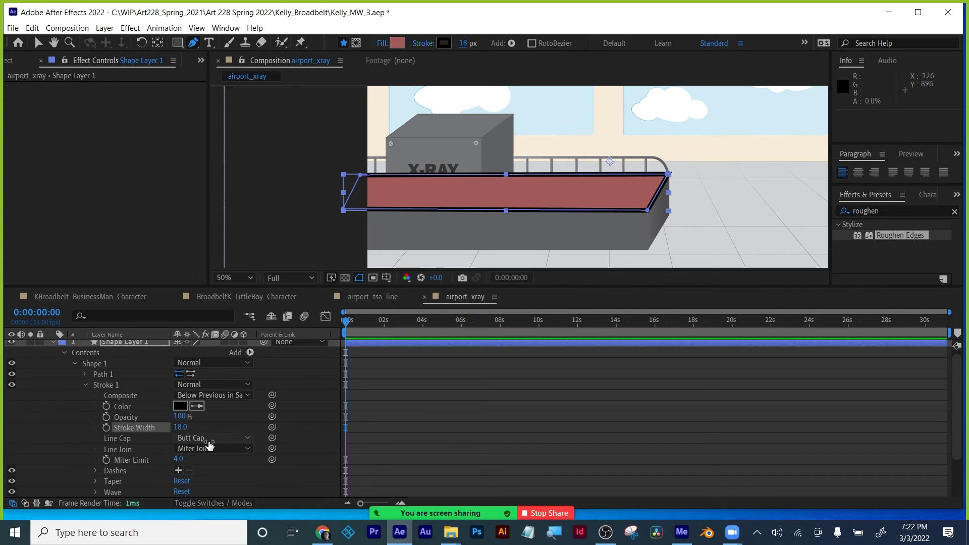
Step: Add dashes to the conveyor shape's stroke with a Dash length of 120 and an Offset of 18
{"action": "left_click", "coordinate": [180, 469]}
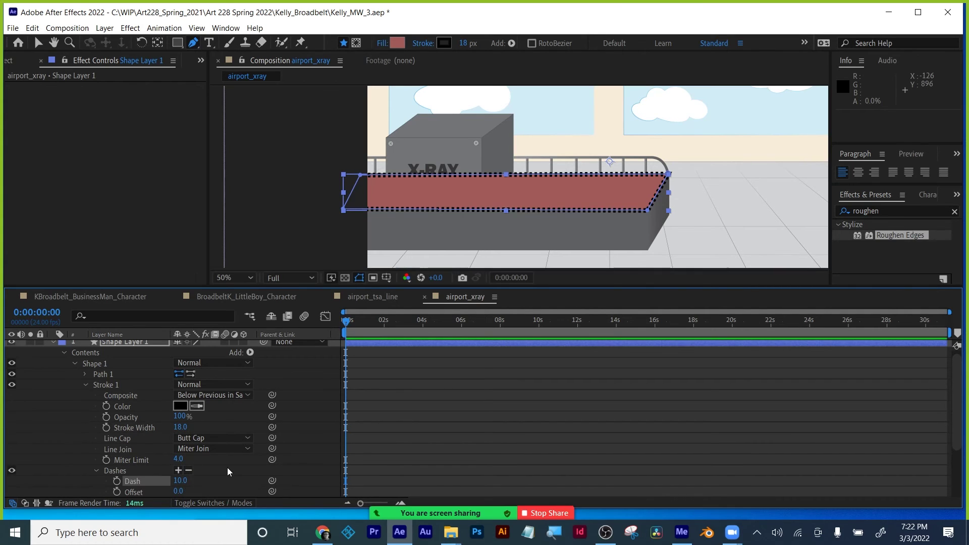
{"action": "scroll", "coordinate": [227, 467], "scroll_direction": "down", "scroll_amount": 3}
{"action": "left_click_drag", "start_coordinate": [178, 413], "coordinate": [248, 418]}
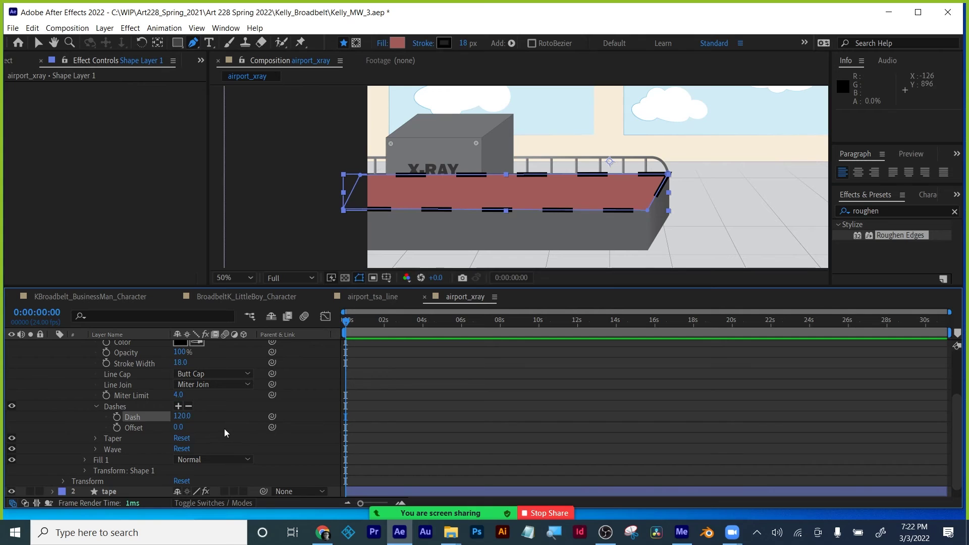
{"action": "scroll", "coordinate": [220, 409], "scroll_direction": "up", "scroll_amount": 2}
{"action": "scroll", "coordinate": [220, 408], "scroll_direction": "down", "scroll_amount": 3}
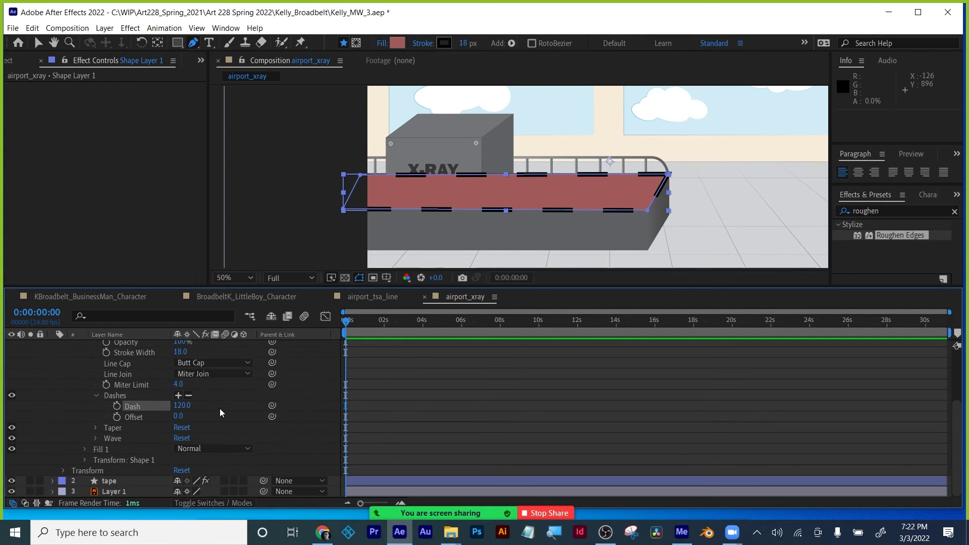
{"action": "scroll", "coordinate": [118, 428], "scroll_direction": "up", "scroll_amount": 2}
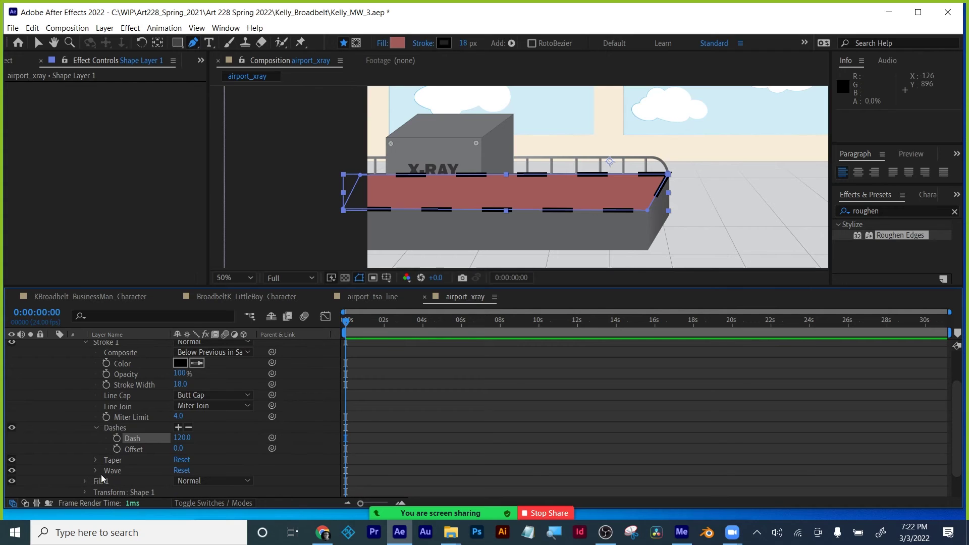
{"action": "mouse_move", "coordinate": [177, 454]}
{"action": "left_mouse_down"}
{"action": "mouse_move", "coordinate": [215, 450]}
{"action": "mouse_move", "coordinate": [162, 450]}
{"action": "mouse_move", "coordinate": [185, 448]}
{"action": "left_mouse_up"}
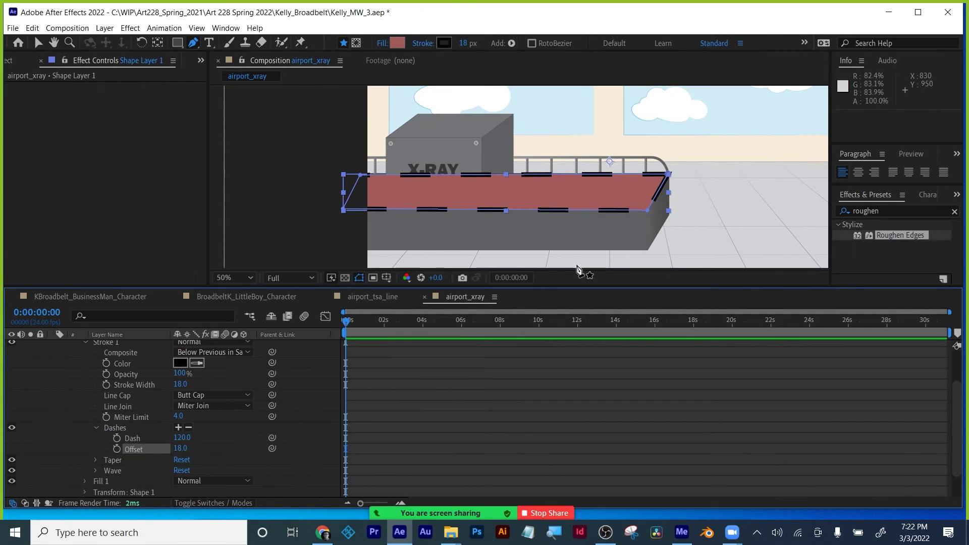
Step: Add a gap, a second dash and a second gap to the stroke's dash pattern
{"action": "left_click", "coordinate": [178, 428]}
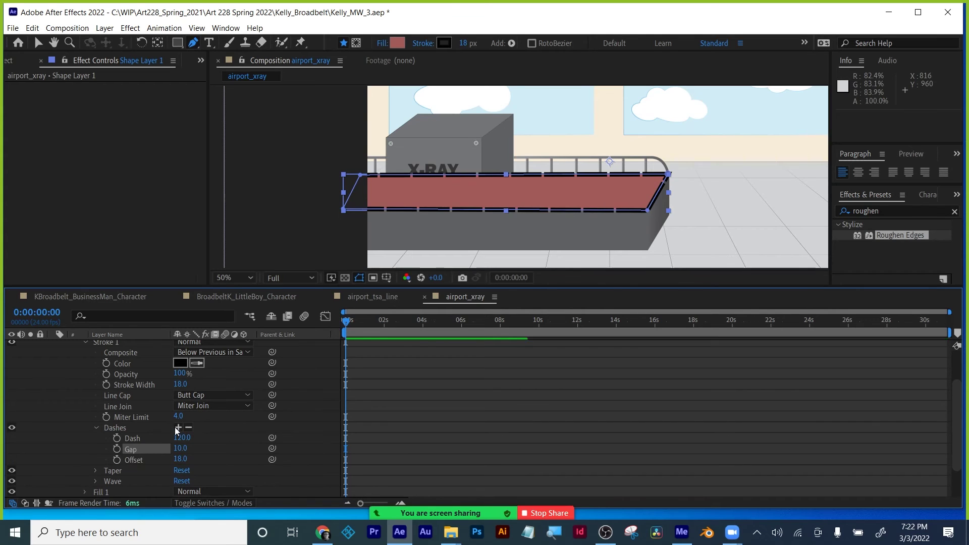
{"action": "left_click", "coordinate": [176, 428]}
{"action": "left_click", "coordinate": [176, 428]}
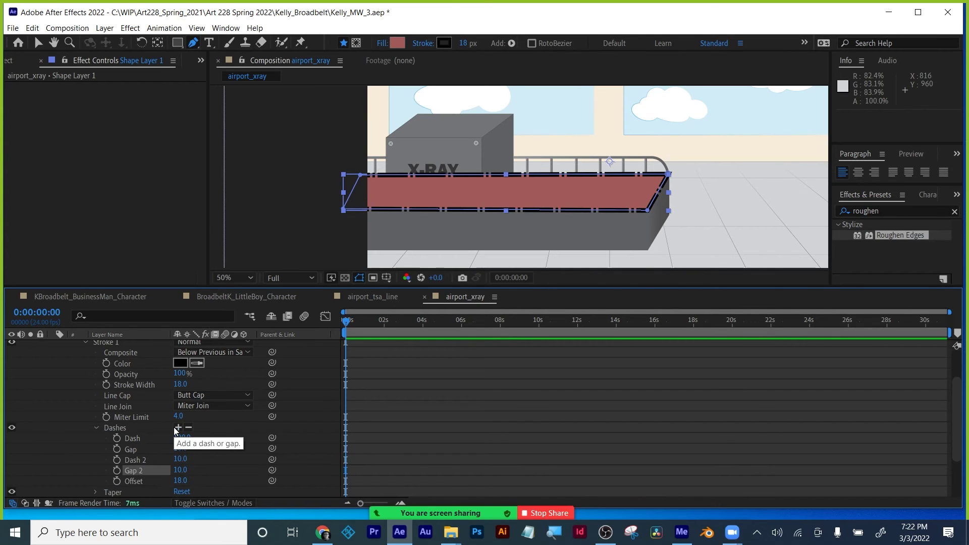
{"action": "left_click", "coordinate": [379, 320]}
{"action": "left_click_drag", "start_coordinate": [423, 327], "coordinate": [303, 328]}
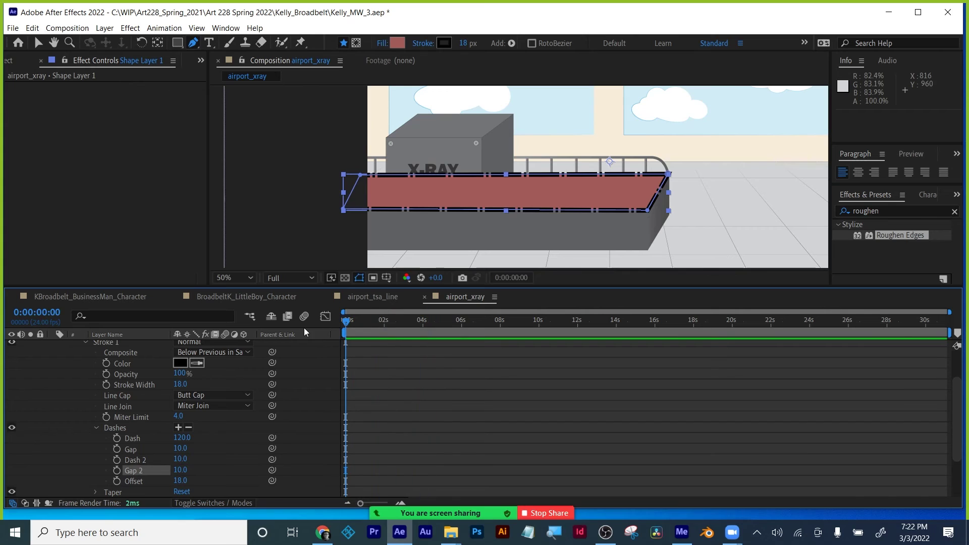
{"action": "scroll", "coordinate": [136, 429], "scroll_direction": "up", "scroll_amount": 3}
{"action": "scroll", "coordinate": [137, 431], "scroll_direction": "down", "scroll_amount": 3}
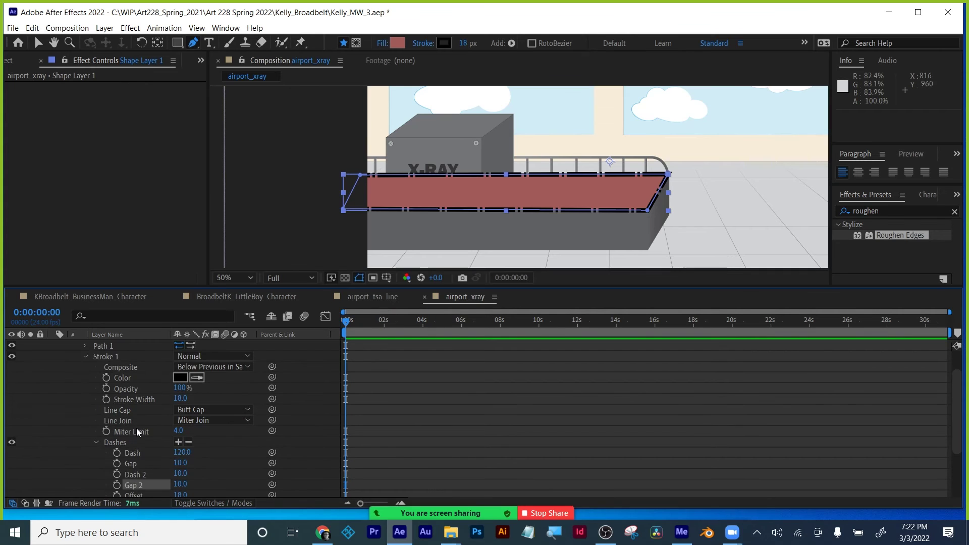
Step: Delete the dashed stroke from the conveyor shape so only its path and fill remain
{"action": "scroll", "coordinate": [141, 387], "scroll_direction": "up", "scroll_amount": 3}
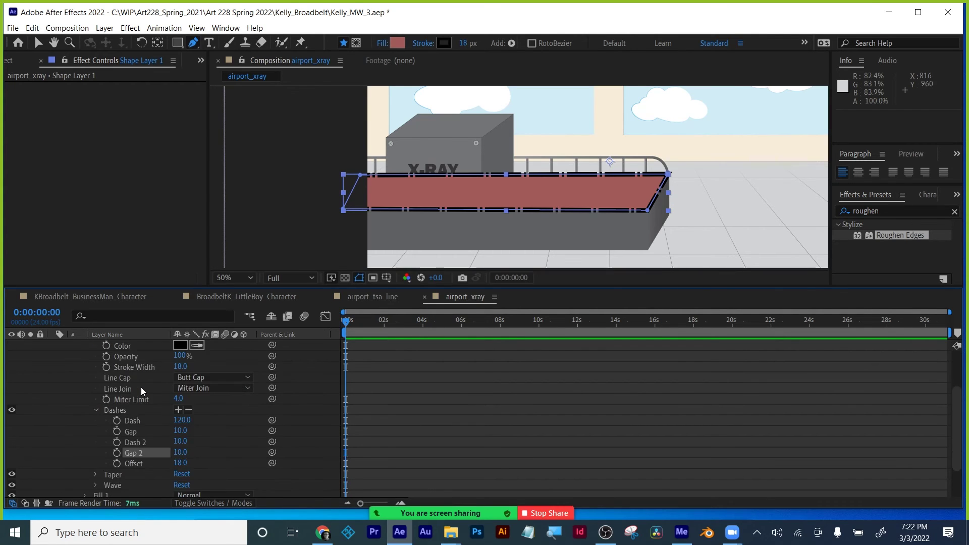
{"action": "left_click", "coordinate": [86, 390]}
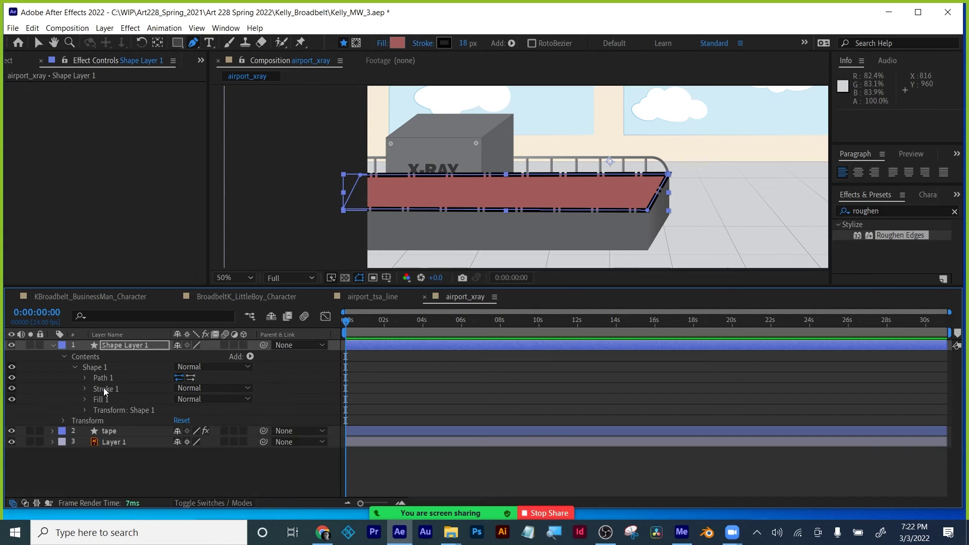
{"action": "left_click", "coordinate": [104, 387]}
{"action": "key", "text": "Delete"}
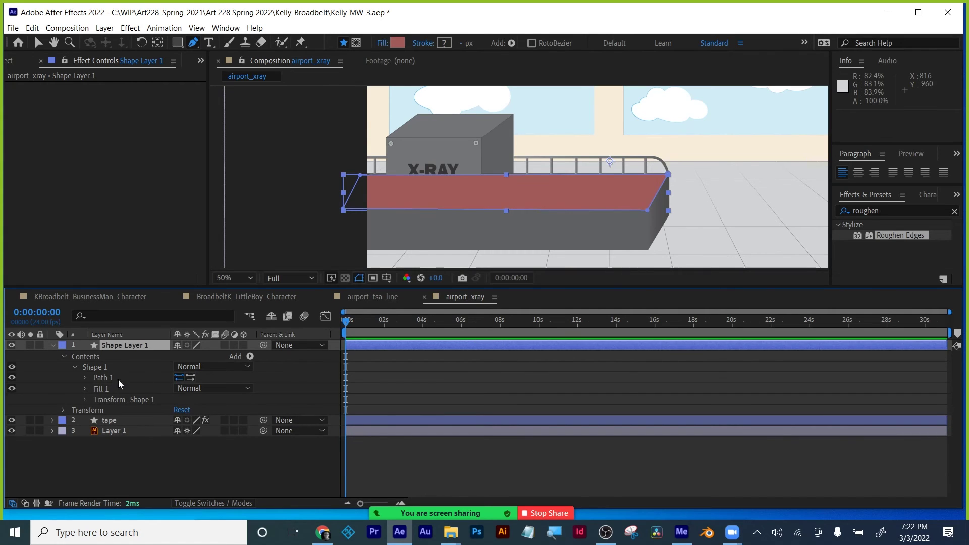
Step: With no layer selected, set the fill to None and draw a slanted line with the Pen tool along the conveyor's right end
{"action": "left_click", "coordinate": [135, 471]}
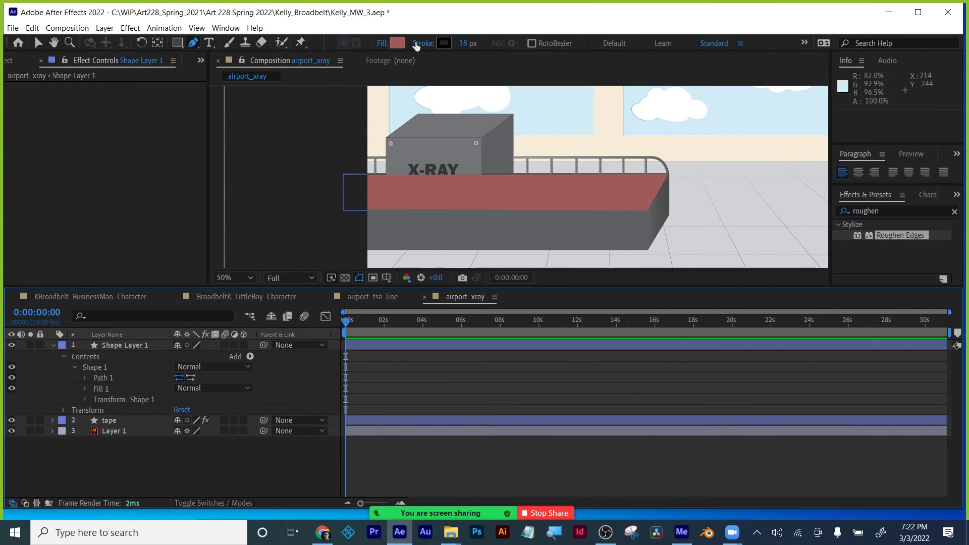
{"action": "left_click", "coordinate": [384, 45]}
{"action": "left_click", "coordinate": [420, 231]}
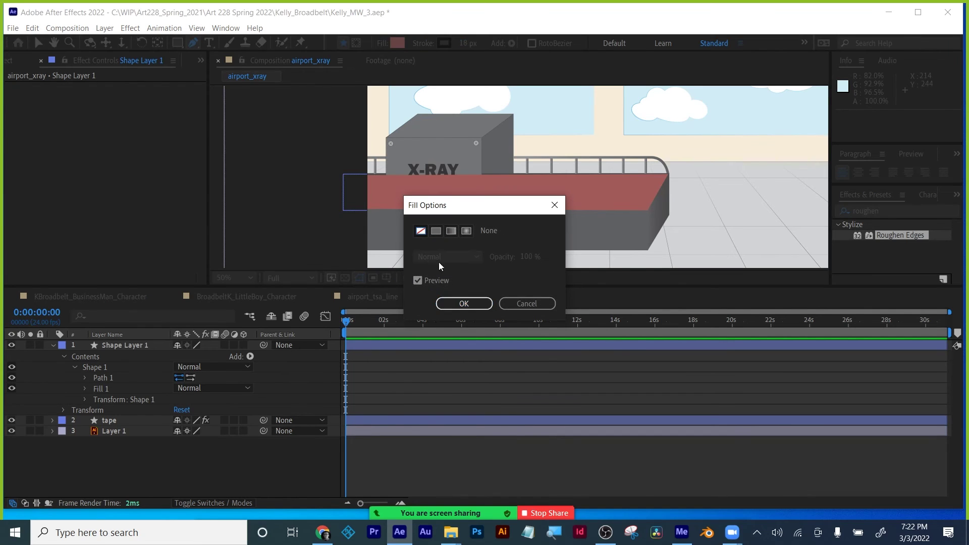
{"action": "left_click", "coordinate": [465, 303]}
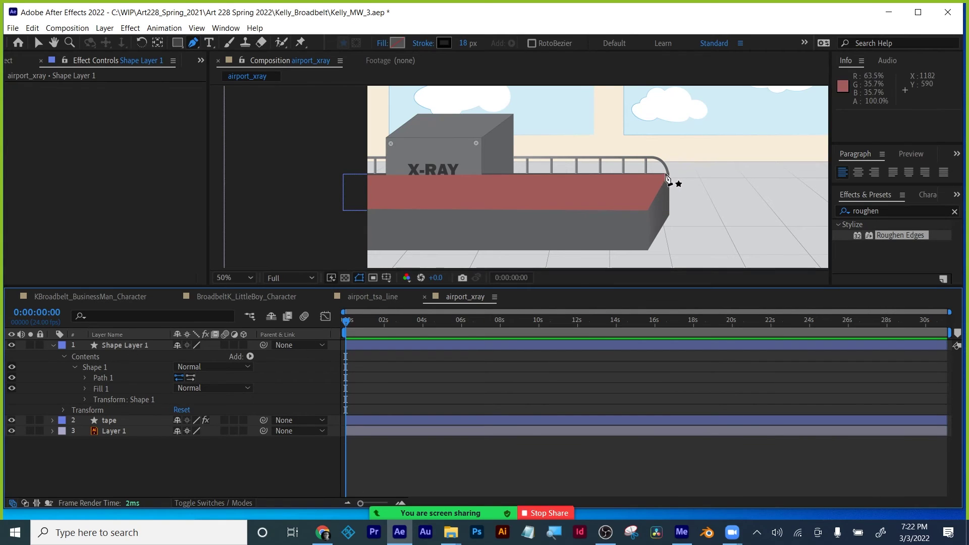
{"action": "left_click", "coordinate": [664, 173]}
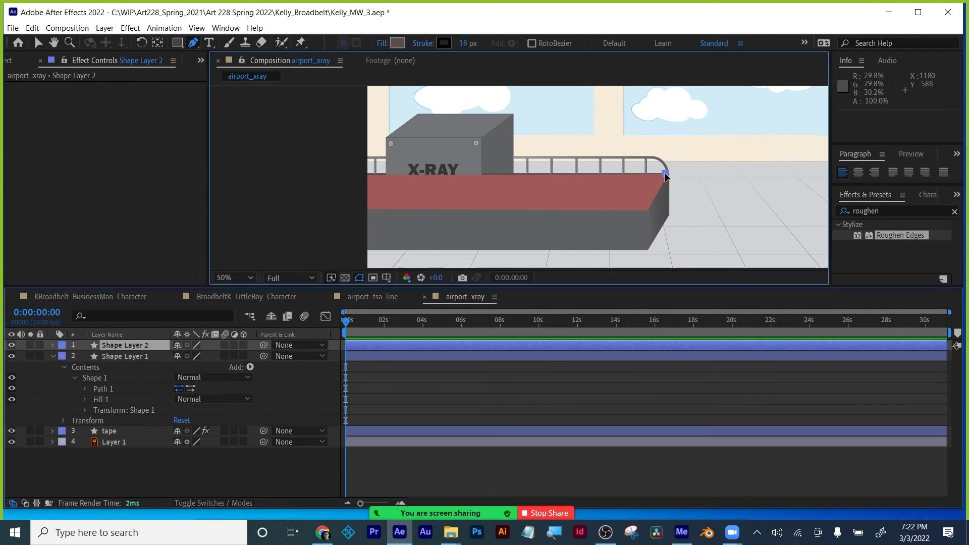
{"action": "left_click", "coordinate": [645, 210]}
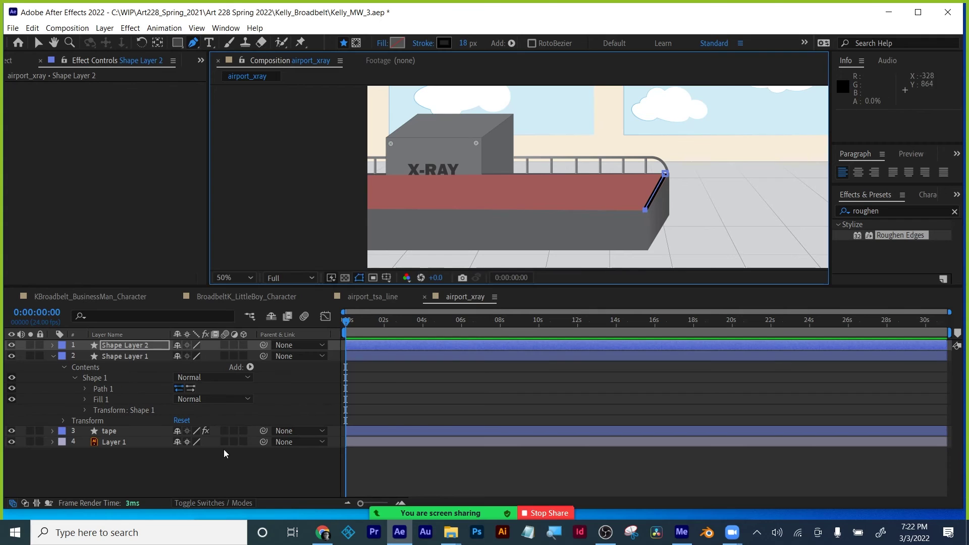
Step: Expand the new slanted line's shape layer and rename it stripe
{"action": "left_click", "coordinate": [53, 345]}
{"action": "left_click", "coordinate": [111, 345]}
{"action": "key", "text": "Return"}
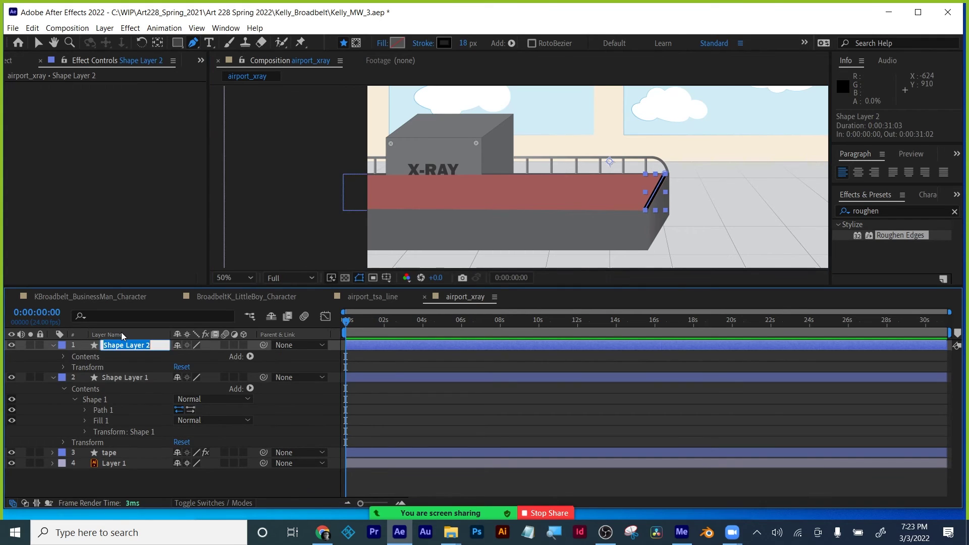
{"action": "type", "text": "str"}
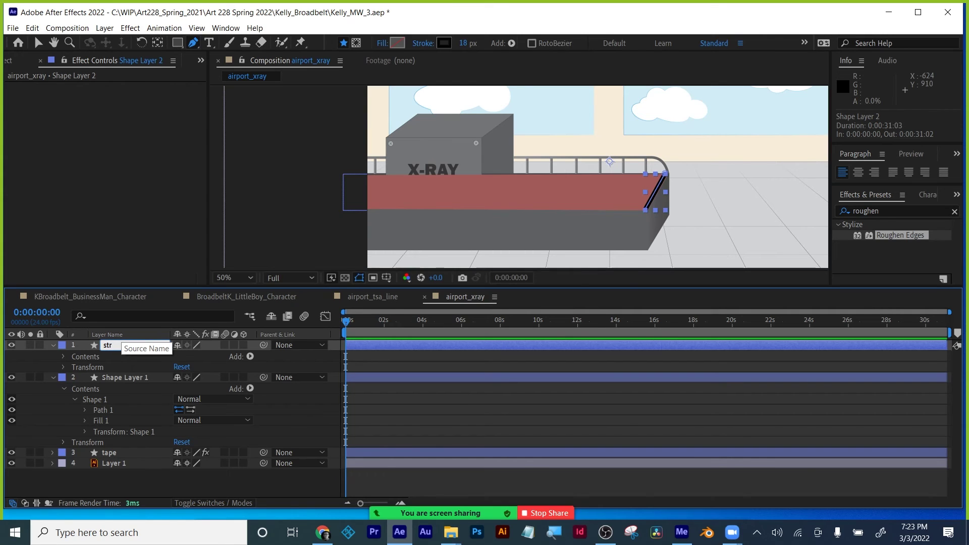
{"action": "type", "text": "ipe"}
{"action": "key", "text": "Return"}
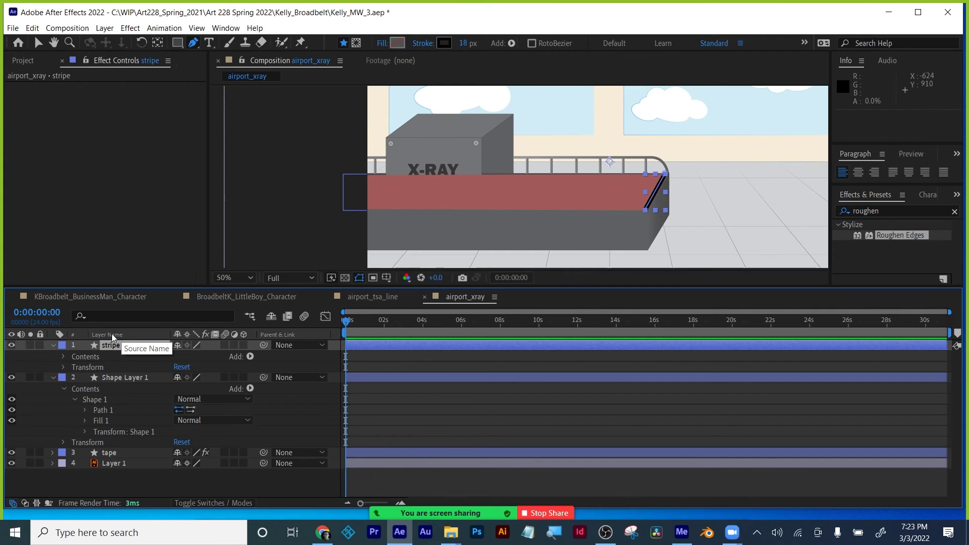
Step: Add a Repeater to the stripe layer with 264 copies and an Offset of -13
{"action": "left_click", "coordinate": [250, 356]}
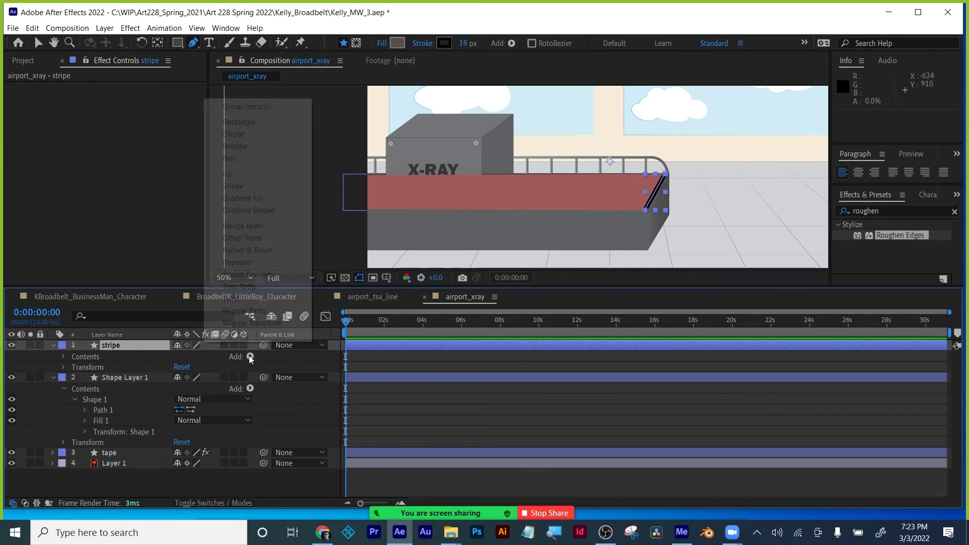
{"action": "left_click", "coordinate": [246, 263]}
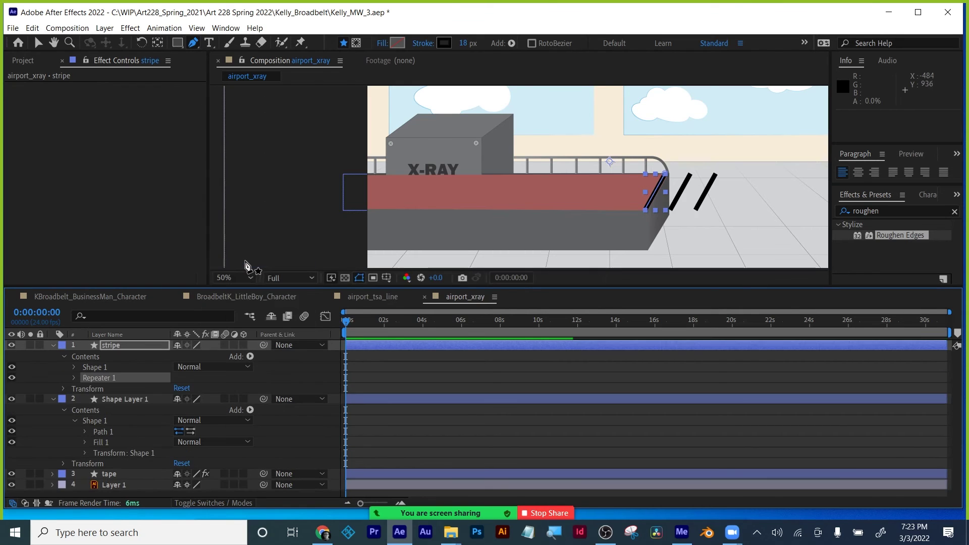
{"action": "left_click", "coordinate": [75, 378]}
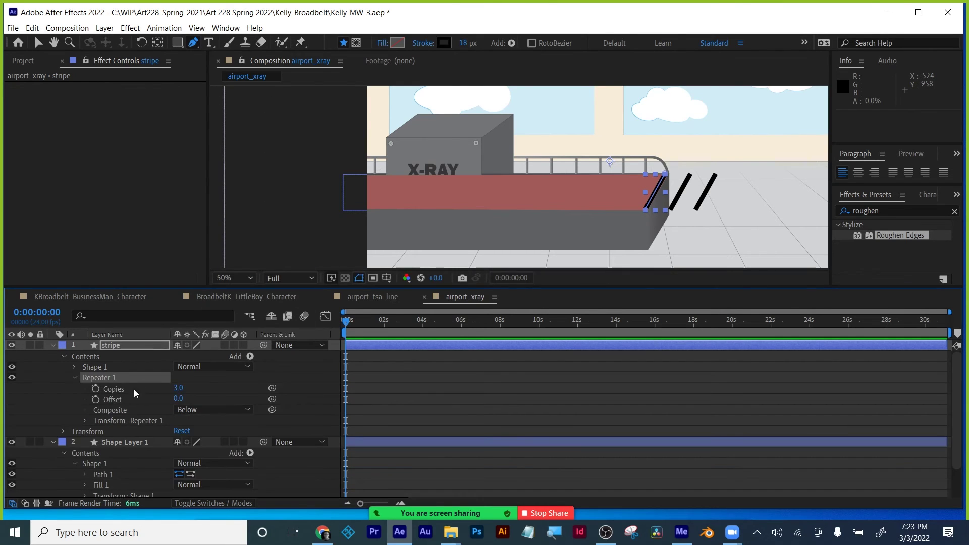
{"action": "mouse_move", "coordinate": [178, 388]}
{"action": "left_mouse_down"}
{"action": "mouse_move", "coordinate": [192, 386]}
{"action": "mouse_move", "coordinate": [158, 396]}
{"action": "mouse_move", "coordinate": [182, 398]}
{"action": "left_mouse_up"}
{"action": "left_click", "coordinate": [180, 388]}
{"action": "type", "text": "264"}
{"action": "key", "text": "Return"}
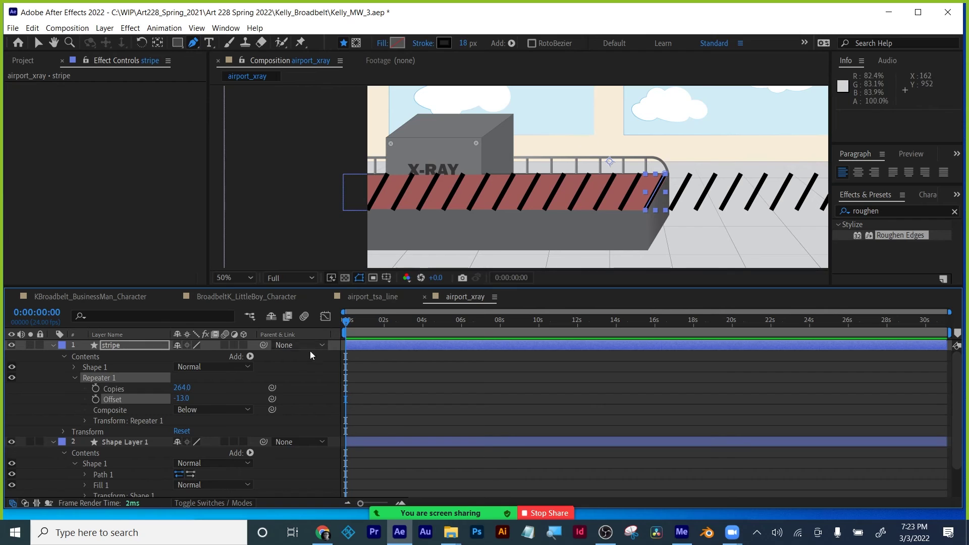
Step: Keyframe the Repeater's Offset from -13 at the start to a far lower negative value at 0:00:12:10, and preview the motion
{"action": "left_click", "coordinate": [95, 400]}
{"action": "left_click_drag", "start_coordinate": [358, 320], "coordinate": [586, 320]}
{"action": "left_click_drag", "start_coordinate": [182, 401], "coordinate": [146, 392]}
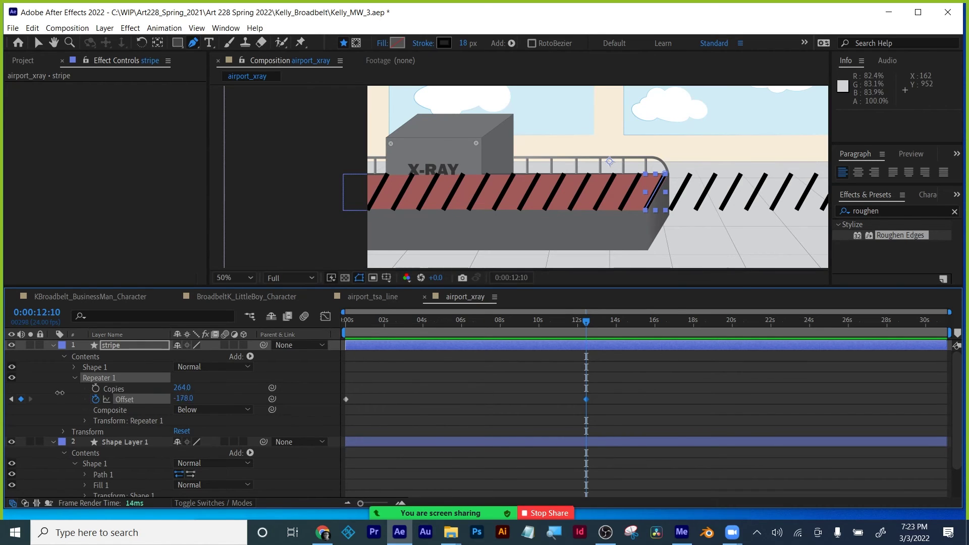
{"action": "left_click_drag", "start_coordinate": [59, 393], "coordinate": [18, 393]}
{"action": "left_click", "coordinate": [346, 321]}
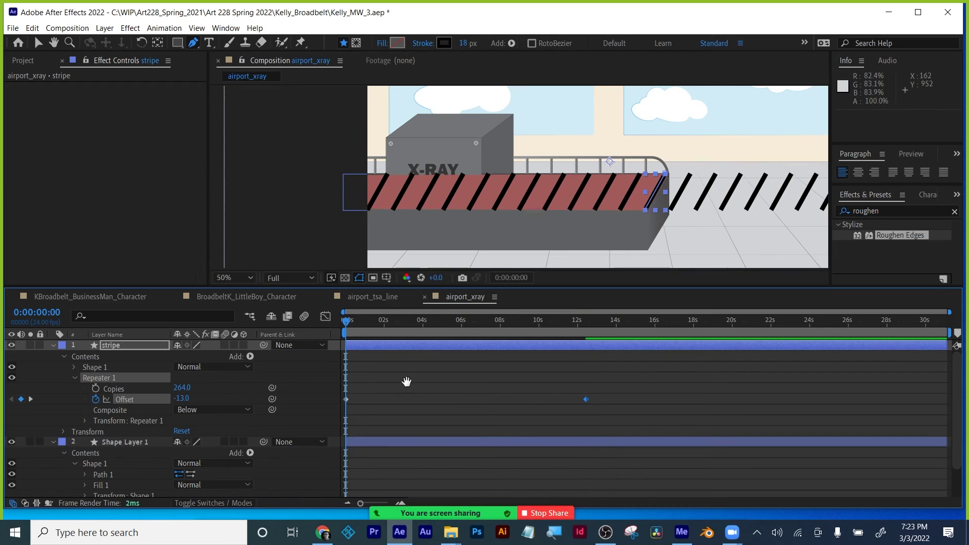
{"action": "key", "text": "space"}
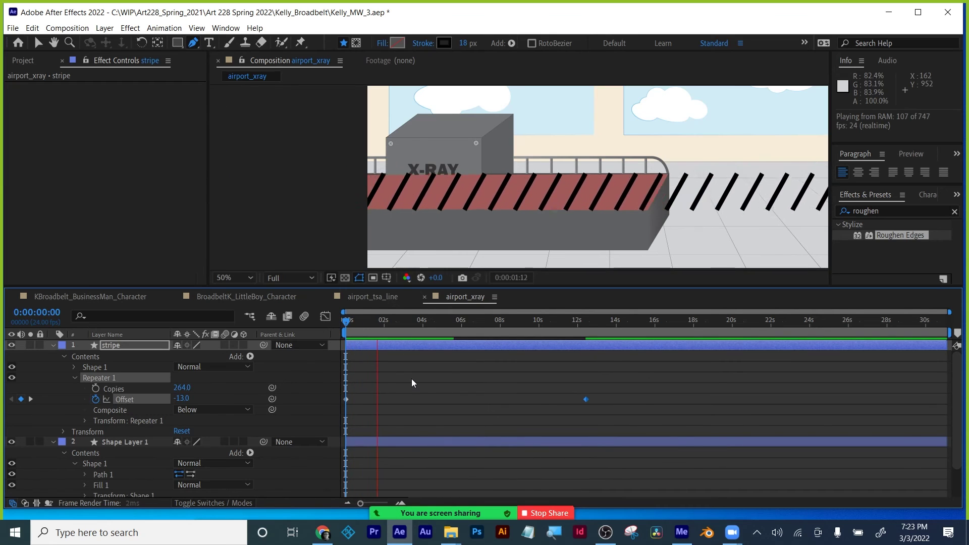
{"action": "key", "text": "space"}
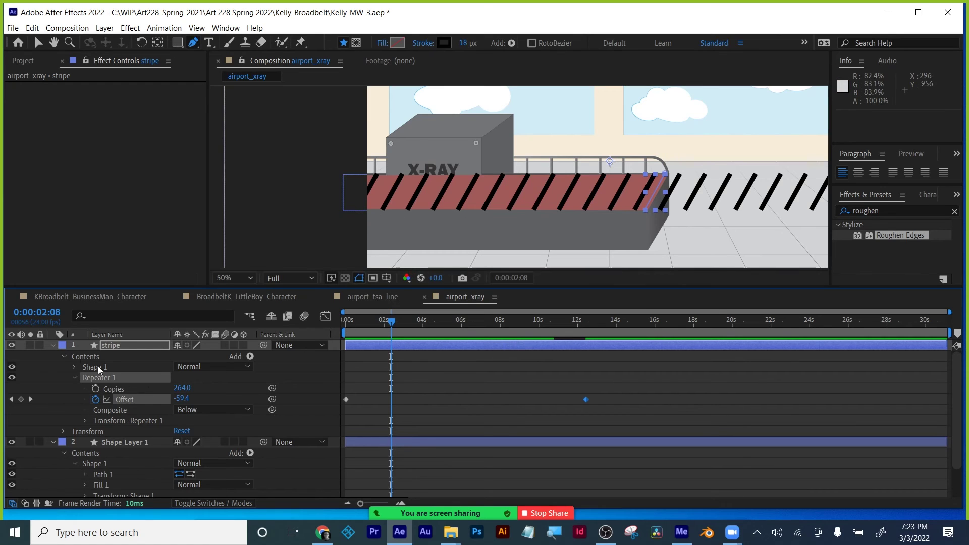
Step: Collapse the stripe layer and rename the conveyor fill layer belt
{"action": "left_click", "coordinate": [55, 345]}
{"action": "left_click", "coordinate": [111, 357]}
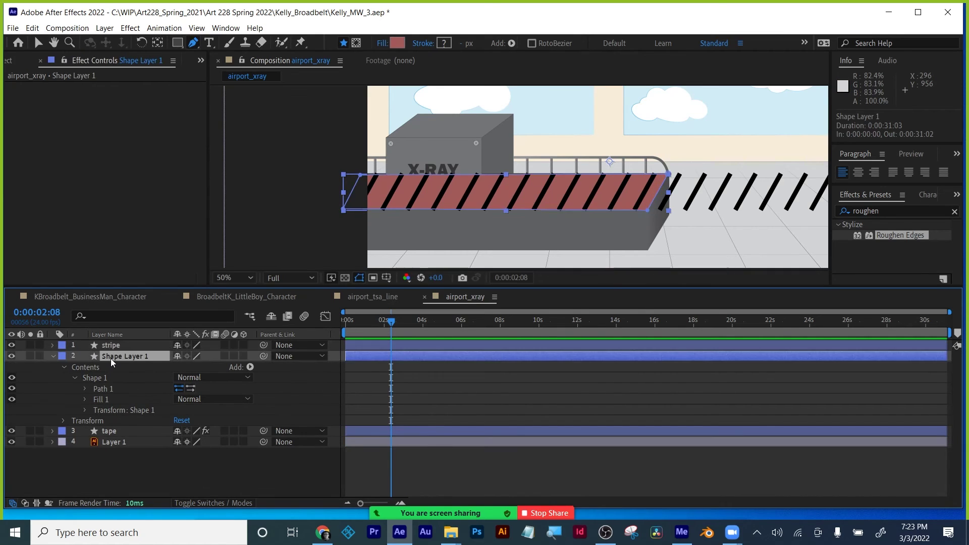
{"action": "key", "text": "Return"}
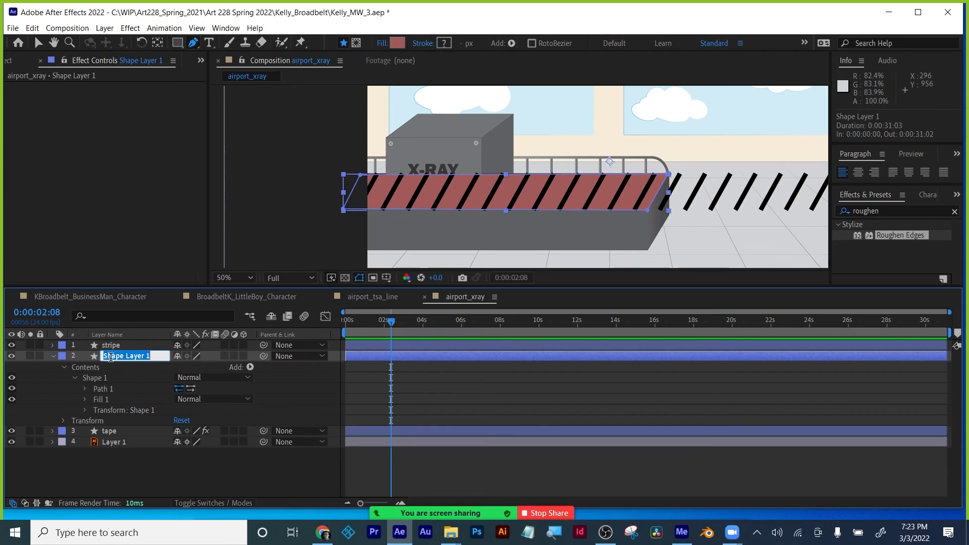
{"action": "type", "text": "belt"}
{"action": "key", "text": "Return"}
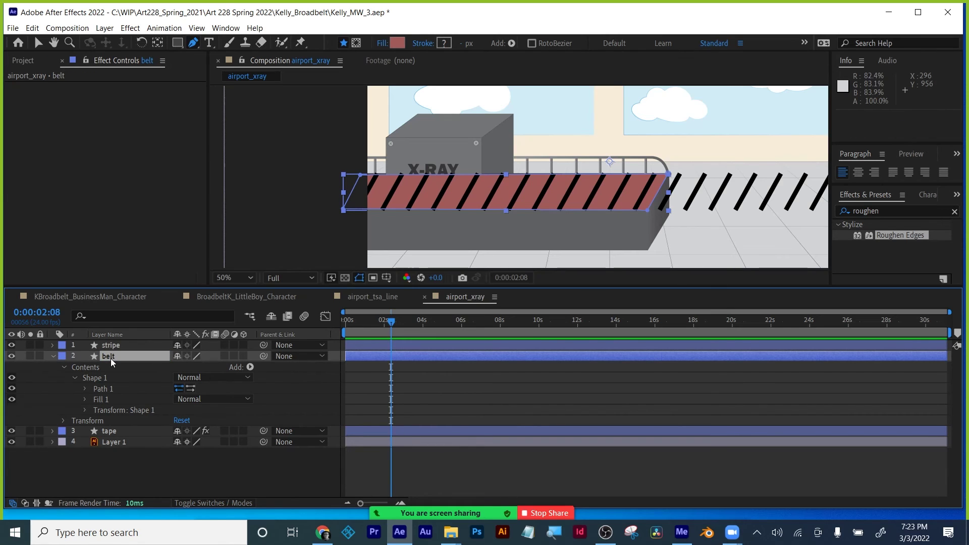
Step: Duplicate the belt layer, place the copy directly above stripe, and use it as stripe's Alpha track matte
{"action": "key", "text": "ctrl+d"}
{"action": "left_click_drag", "start_coordinate": [111, 358], "coordinate": [114, 345]}
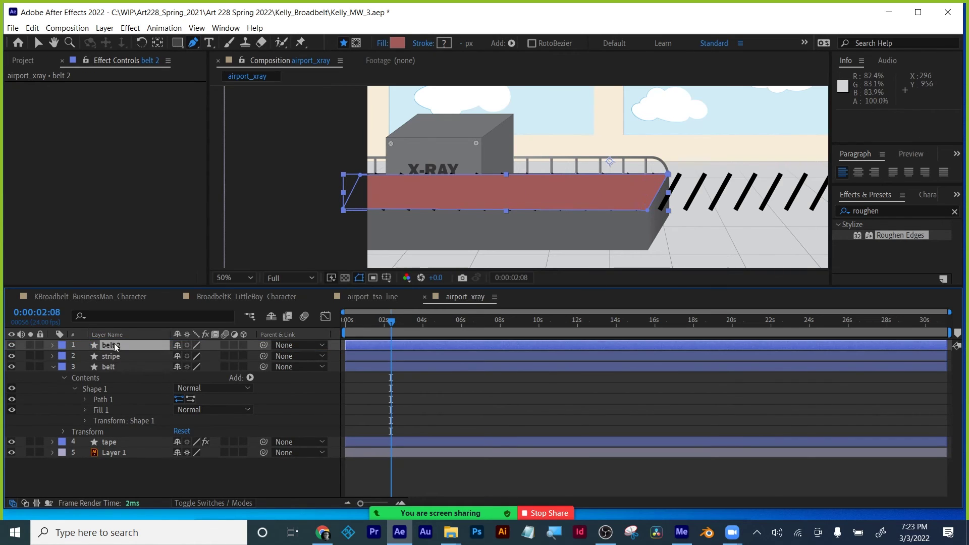
{"action": "left_click", "coordinate": [113, 358]}
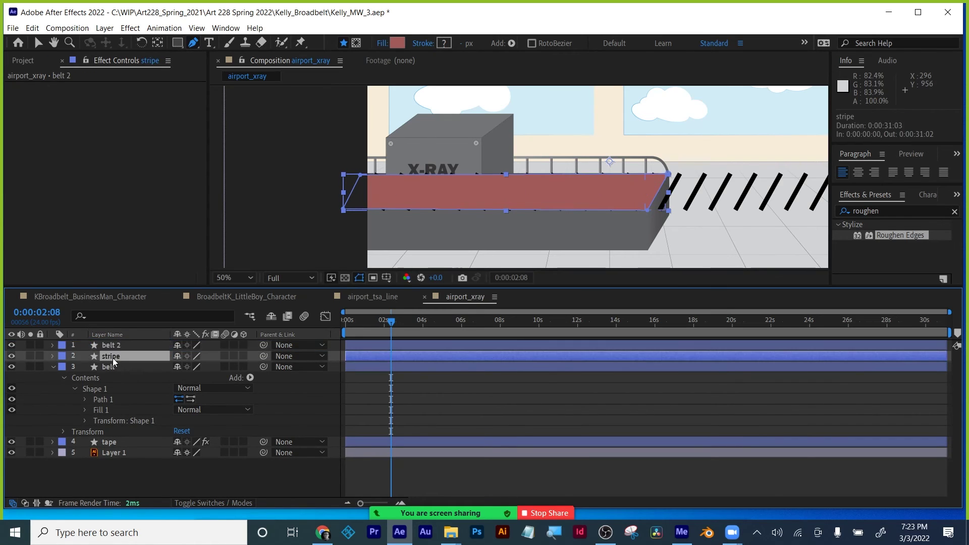
{"action": "left_click", "coordinate": [219, 503]}
{"action": "left_click", "coordinate": [246, 356]}
{"action": "left_click", "coordinate": [253, 385]}
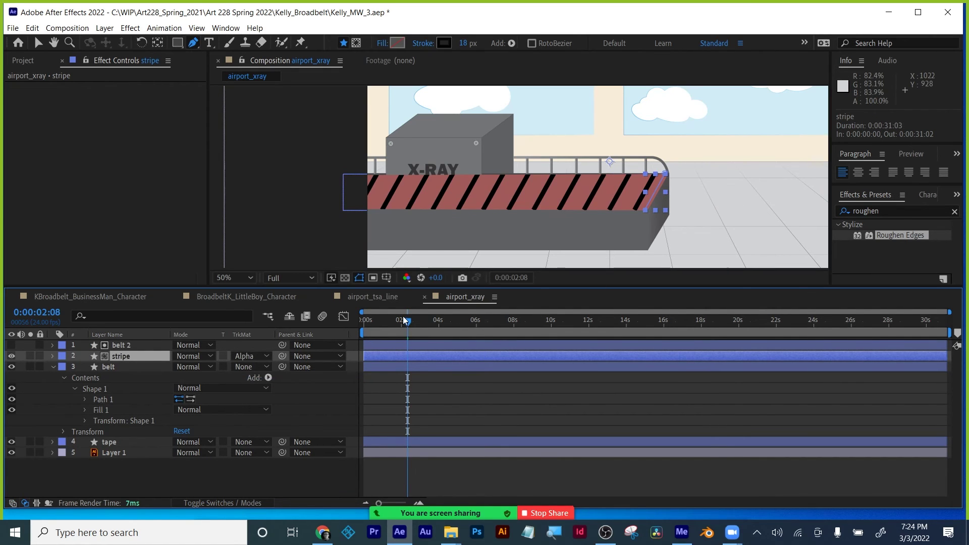
Step: Play back the masked stripes from the start of the composition to check the conveyor's motion
{"action": "left_click_drag", "start_coordinate": [404, 320], "coordinate": [326, 327]}
{"action": "key", "text": "space"}
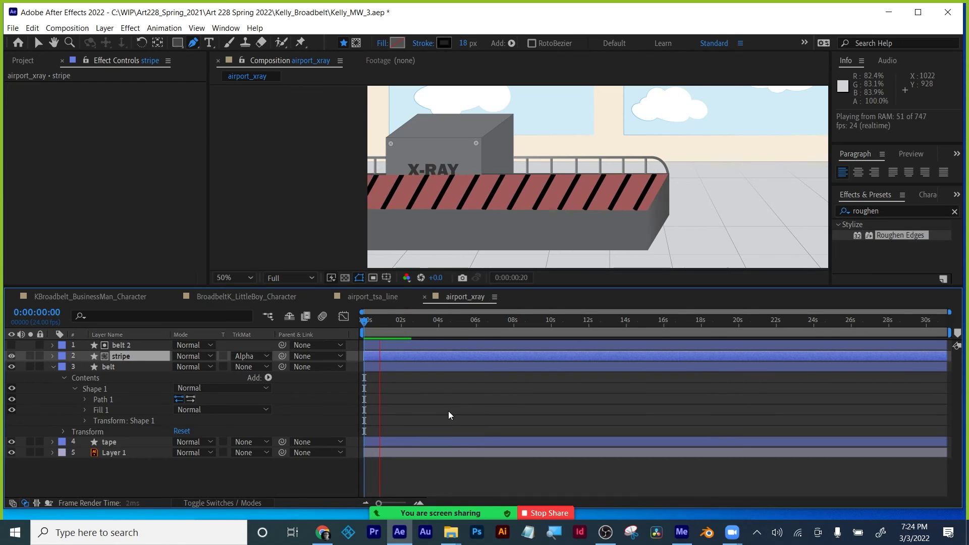
{"action": "key", "text": "space"}
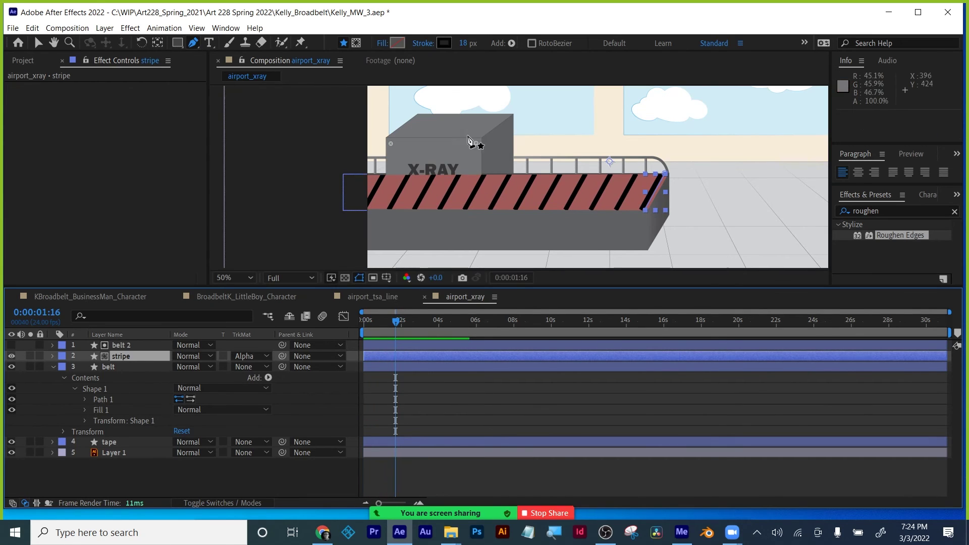
{"action": "key", "text": "space"}
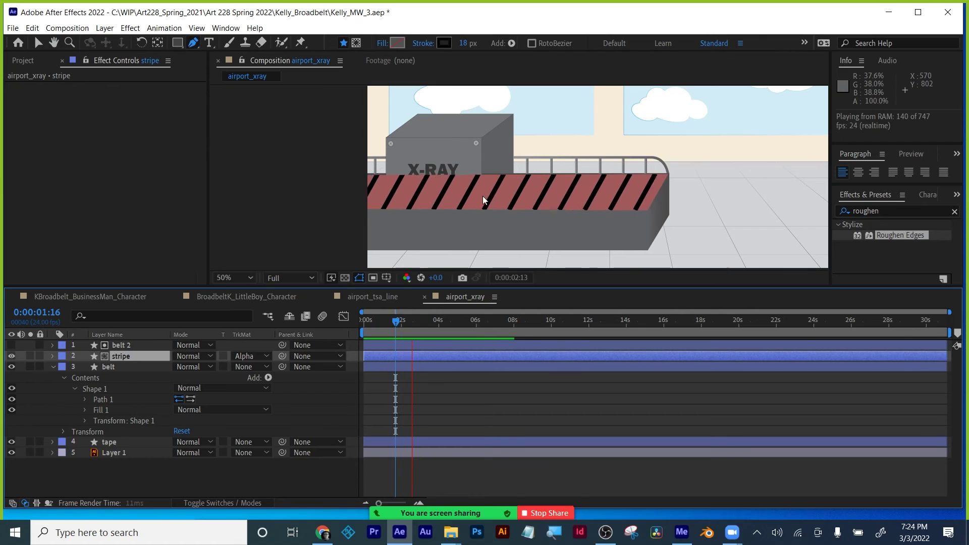
{"action": "key", "text": "space"}
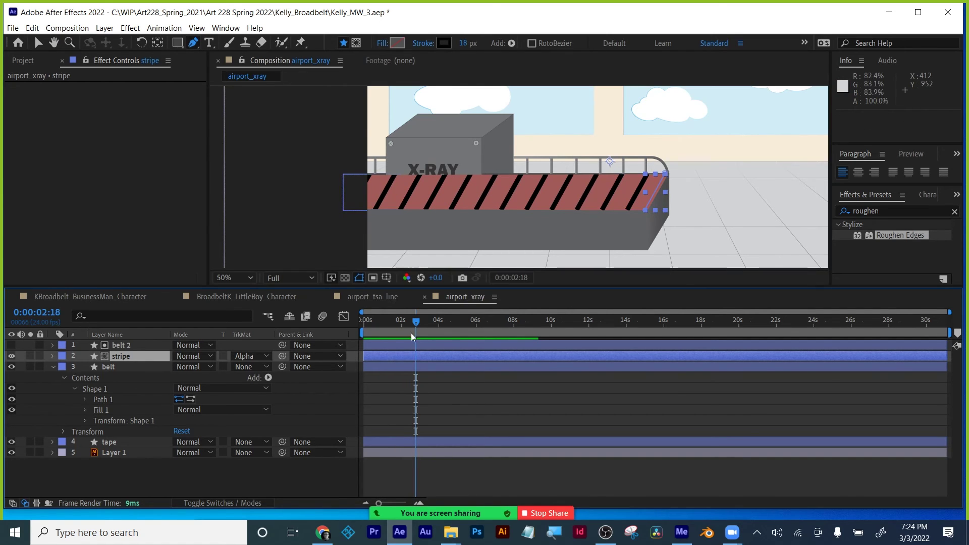
{"action": "left_click_drag", "start_coordinate": [412, 326], "coordinate": [364, 325]}
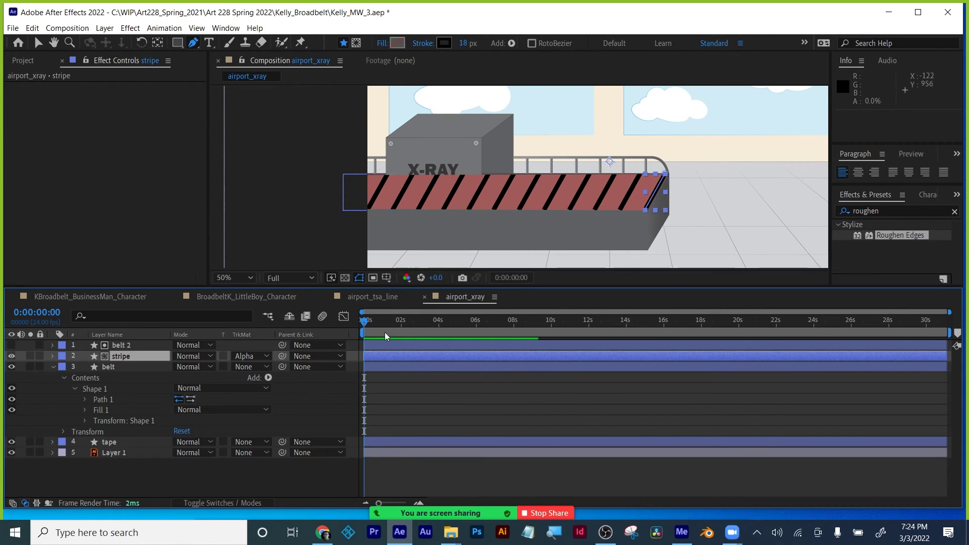
{"action": "left_click_drag", "start_coordinate": [367, 324], "coordinate": [346, 320]}
Step: Examine the shape contents of the belt 2 matte layer, collapse it, and select the stripe layer
{"action": "left_click", "coordinate": [117, 346]}
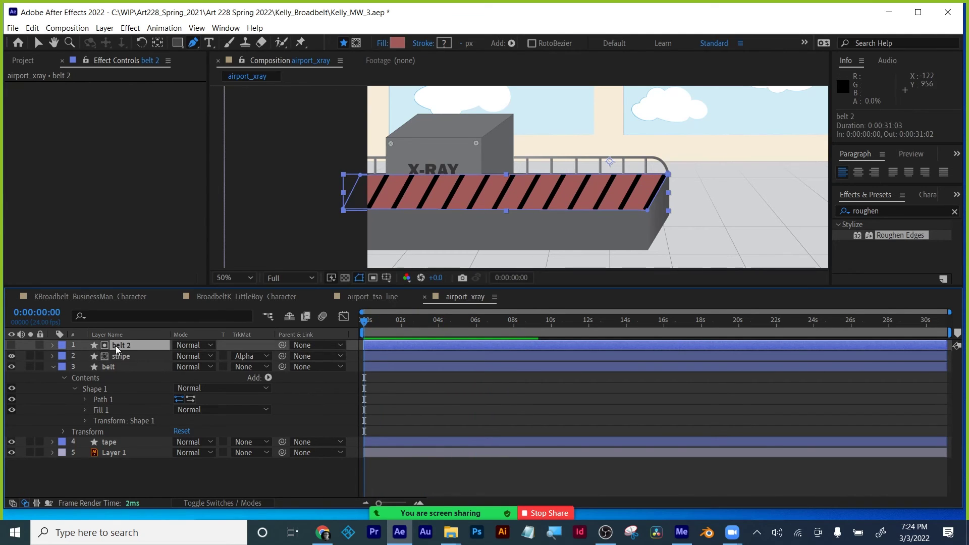
{"action": "left_click", "coordinate": [52, 345]}
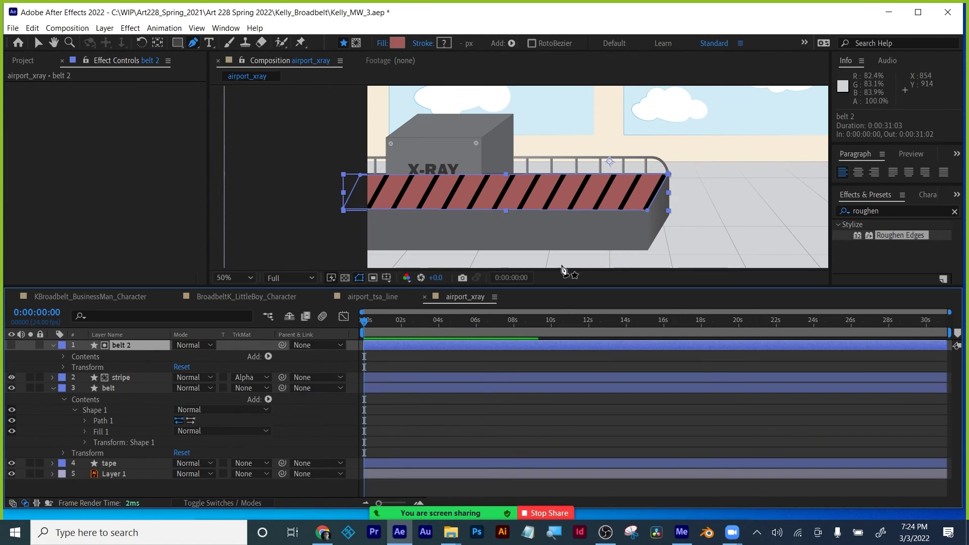
{"action": "left_click", "coordinate": [64, 357]}
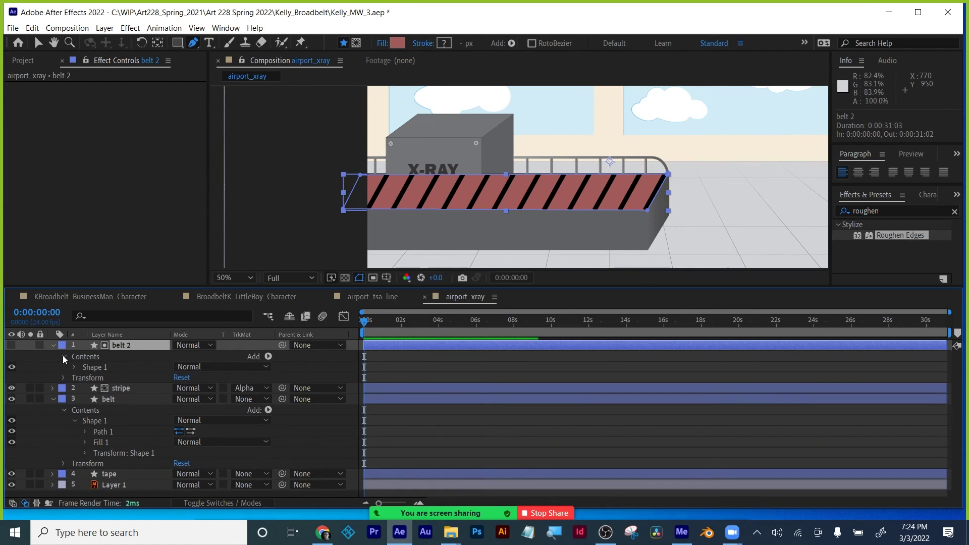
{"action": "left_click", "coordinate": [73, 368]}
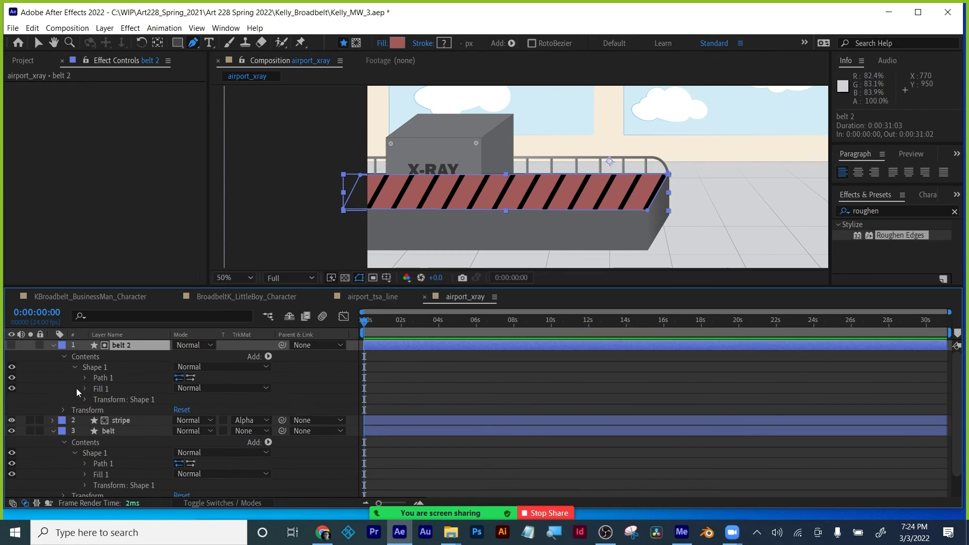
{"action": "left_click", "coordinate": [53, 345]}
{"action": "left_click", "coordinate": [117, 356]}
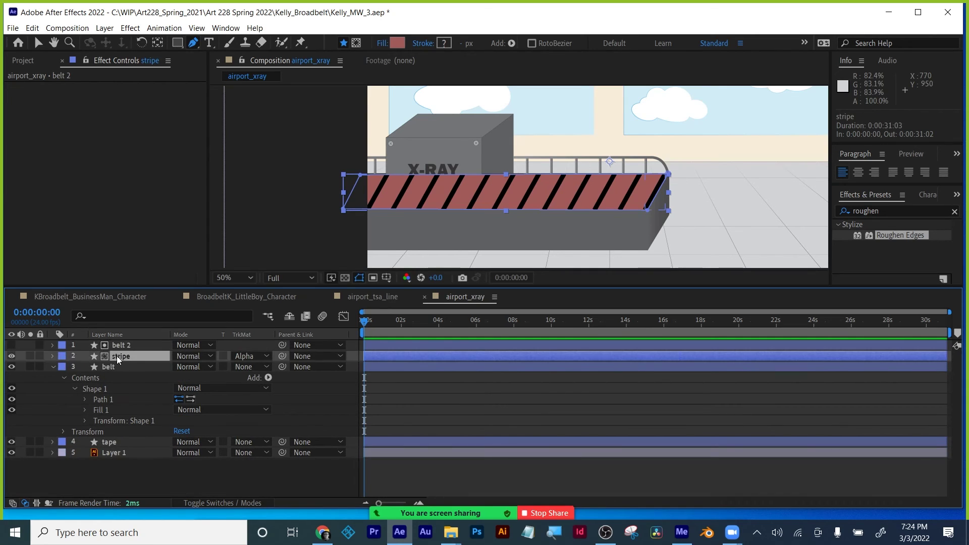
Step: Examine the stripe layer's repeater settings and the list of shape operations that can be added to its contents
{"action": "left_click", "coordinate": [52, 356]}
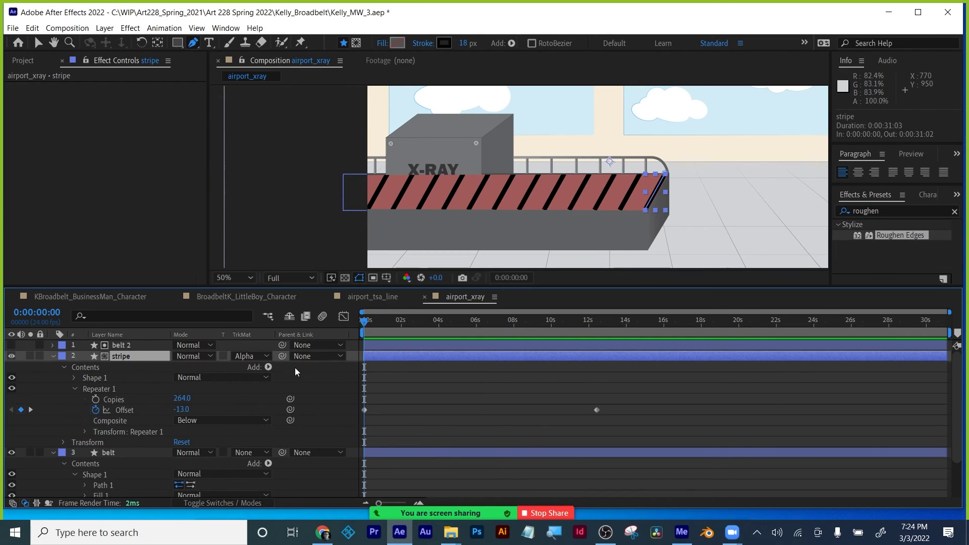
{"action": "left_click", "coordinate": [268, 367]}
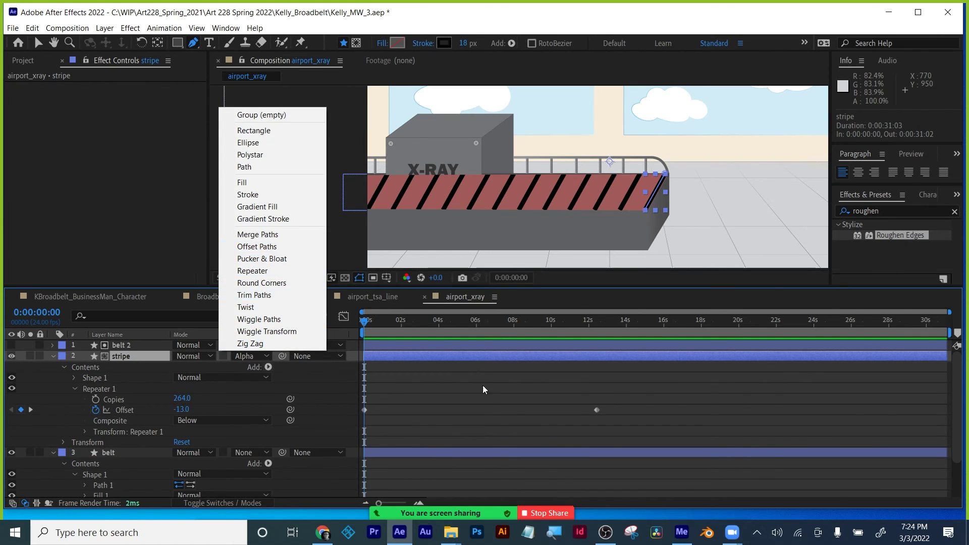
{"action": "left_click", "coordinate": [490, 410]}
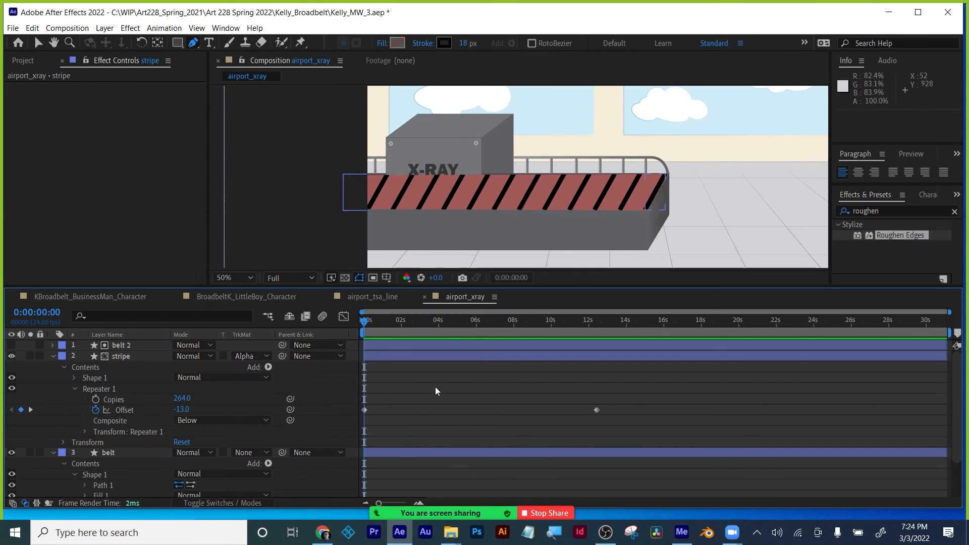
Step: Draw a nearly horizontal straight path across the conveyor belt on a new shape layer and give it a white FFFFFF stroke
{"action": "left_click", "coordinate": [698, 192]}
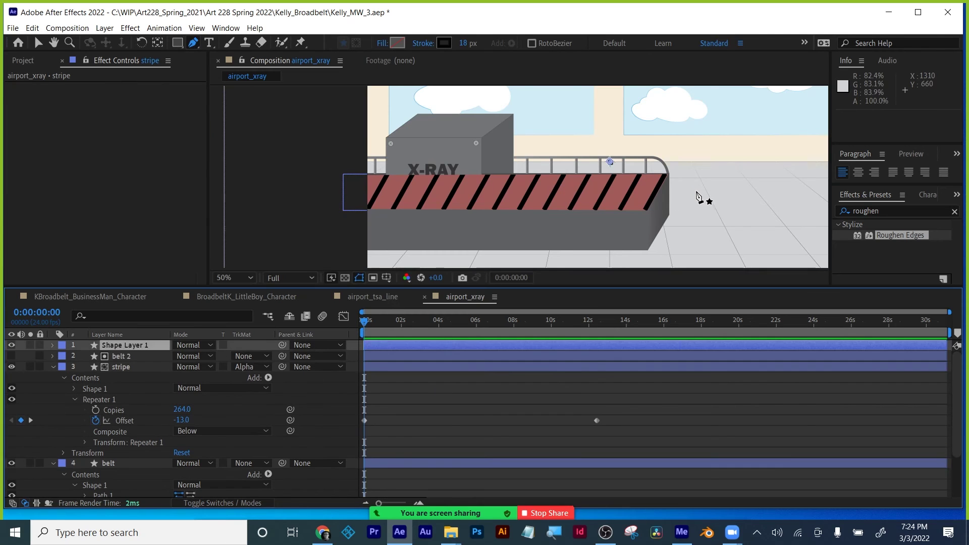
{"action": "left_click", "coordinate": [315, 196]}
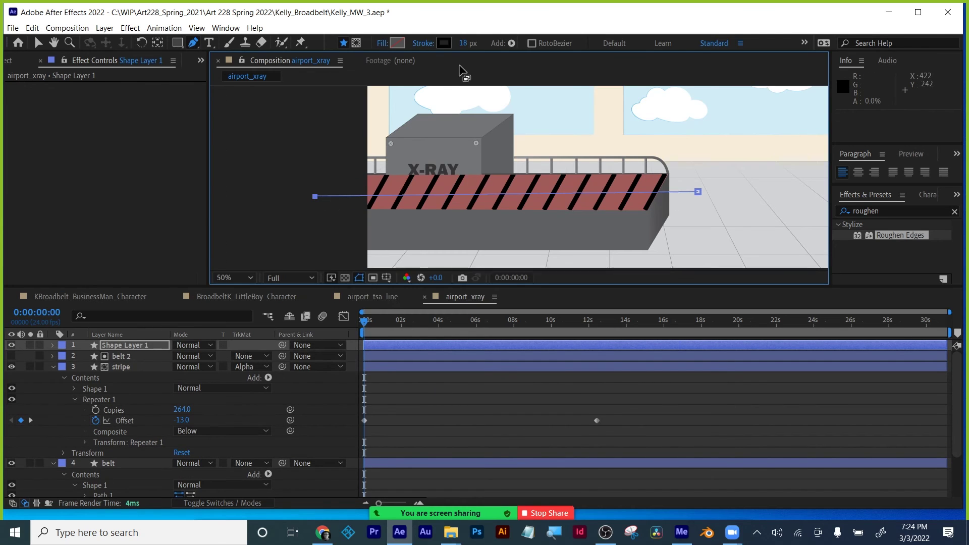
{"action": "left_click", "coordinate": [438, 44]}
{"action": "left_click", "coordinate": [443, 301]}
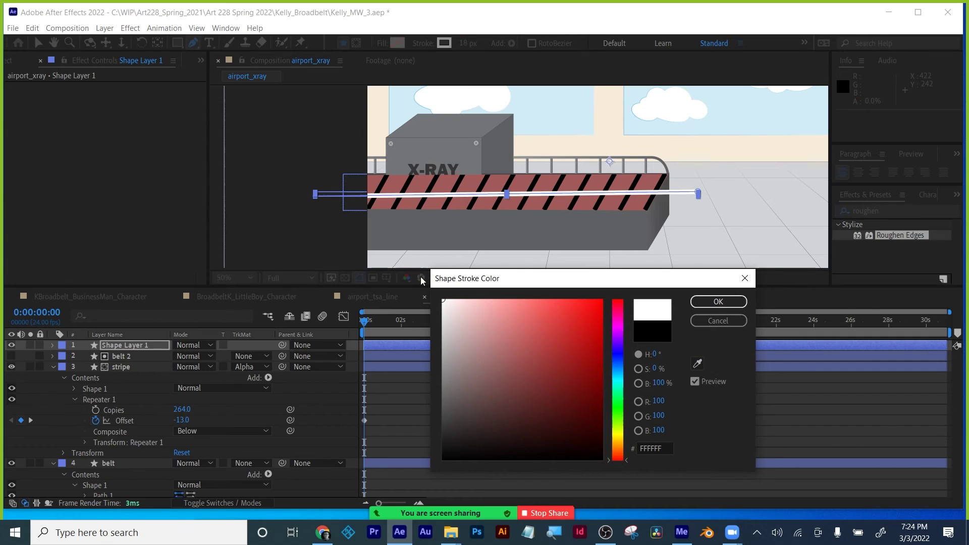
{"action": "left_click", "coordinate": [739, 302]}
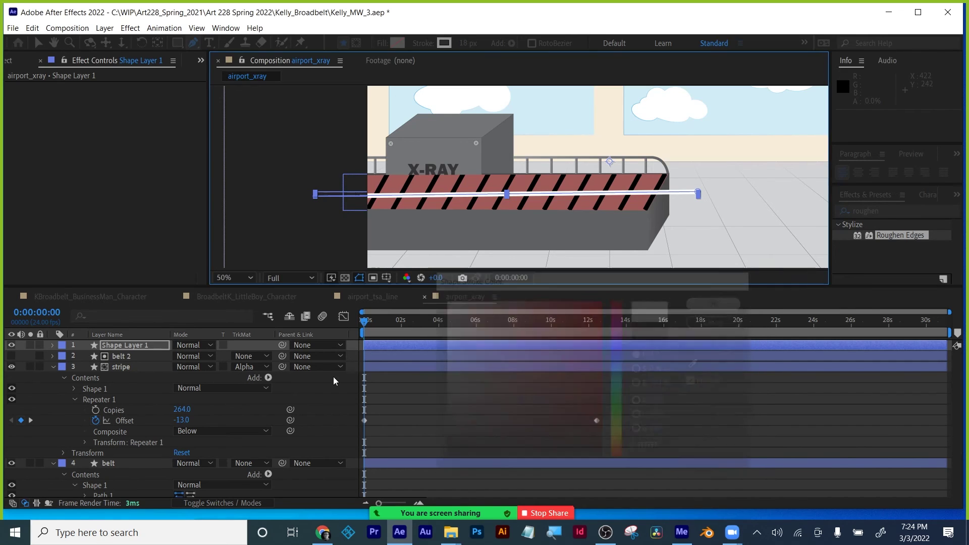
Step: Collapse the stripe layer and rename the new line's shape layer white path
{"action": "left_click", "coordinate": [51, 367]}
{"action": "left_click", "coordinate": [109, 345]}
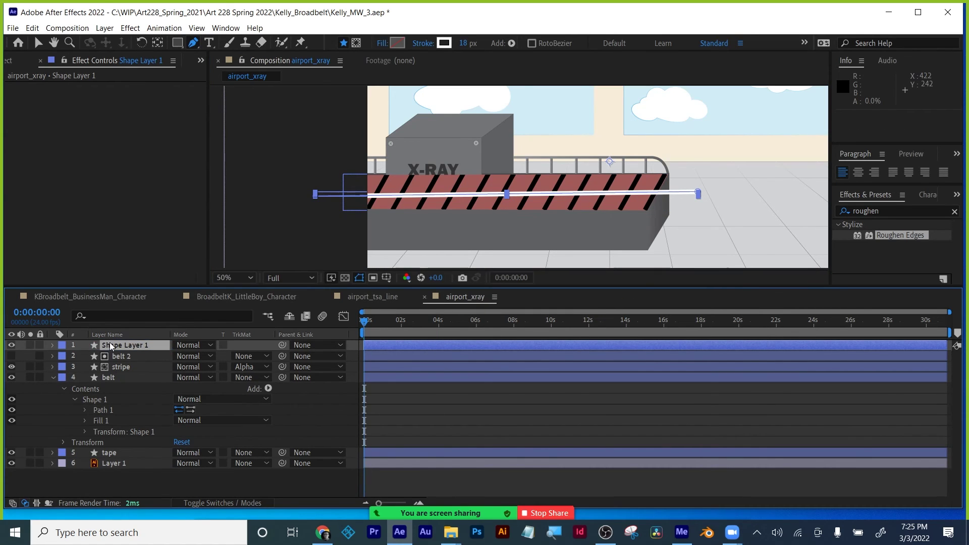
{"action": "key", "text": "Return"}
{"action": "type", "text": "white"}
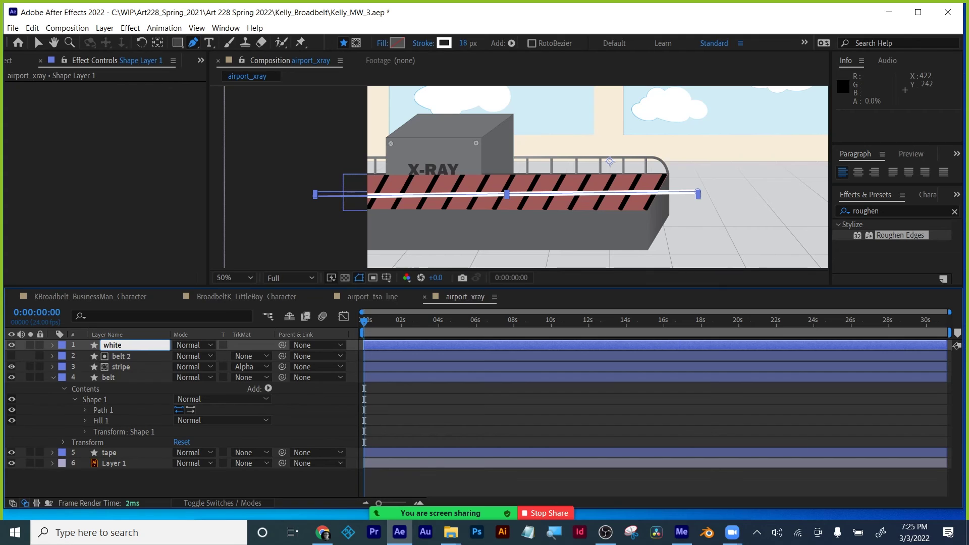
{"action": "type", "text": " path"}
{"action": "key", "text": "Return"}
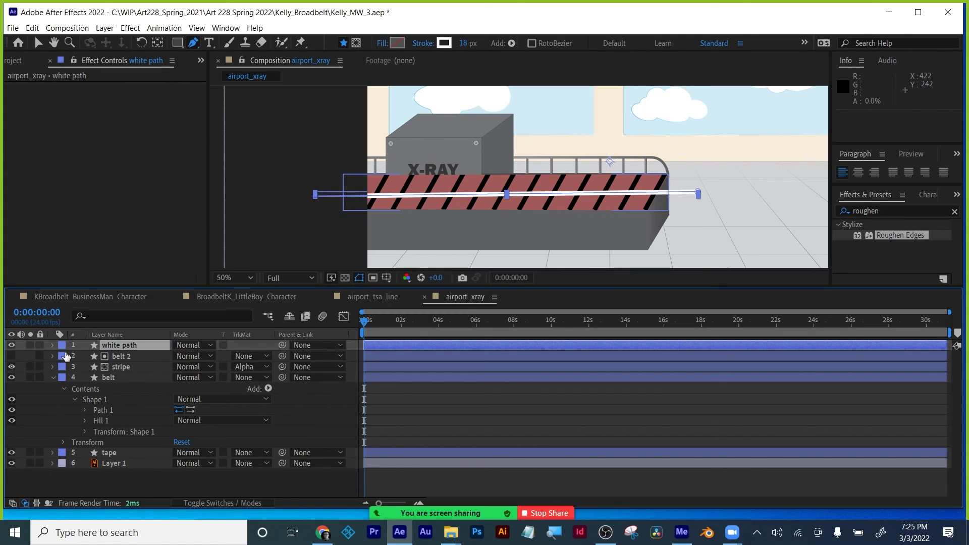
Step: Add dashes to the white path's stroke and set the dash length to 40
{"action": "left_click", "coordinate": [52, 345]}
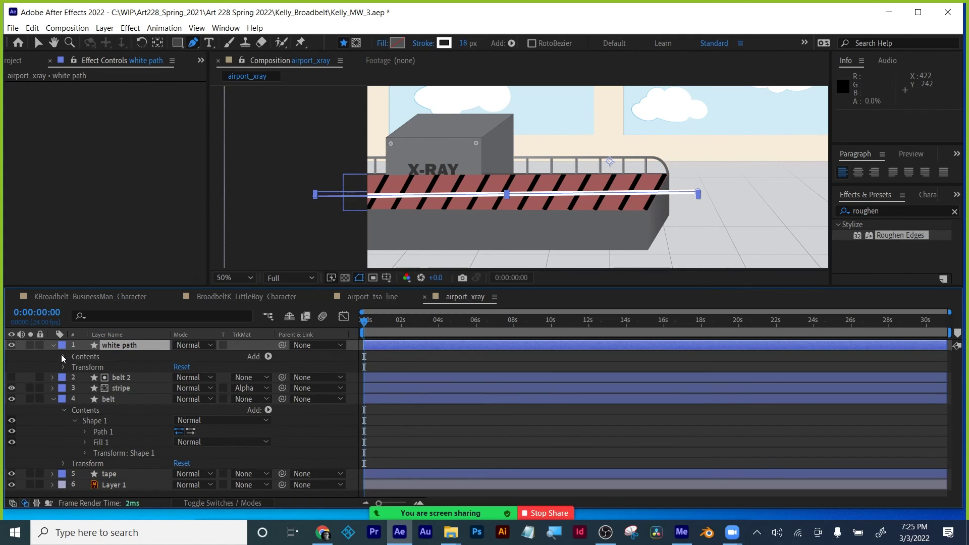
{"action": "left_click", "coordinate": [63, 357]}
{"action": "left_click", "coordinate": [73, 368]}
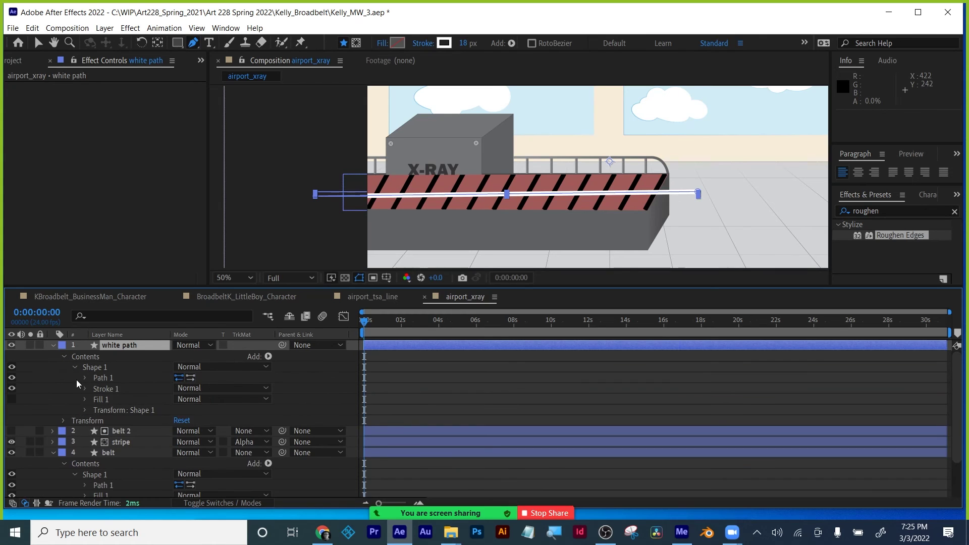
{"action": "left_click", "coordinate": [84, 389]}
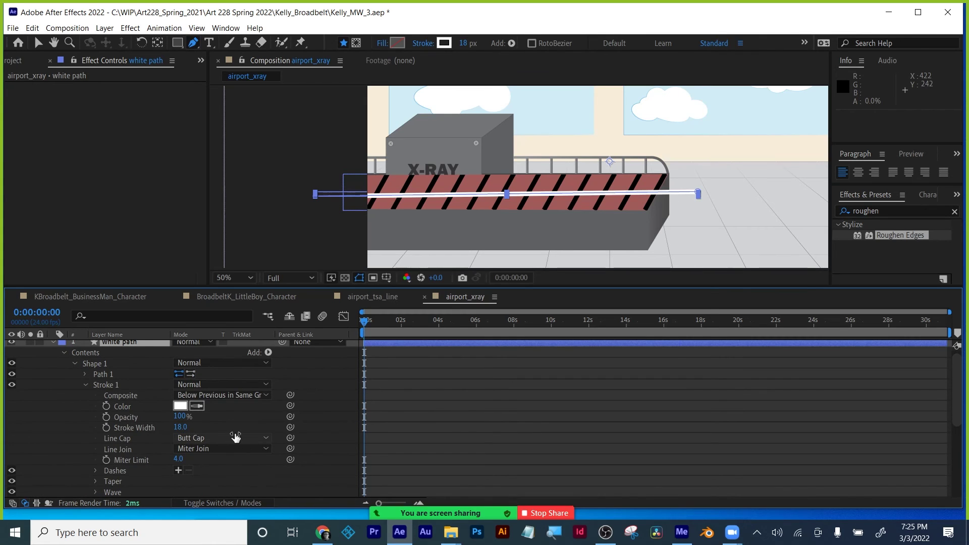
{"action": "left_click", "coordinate": [178, 470]}
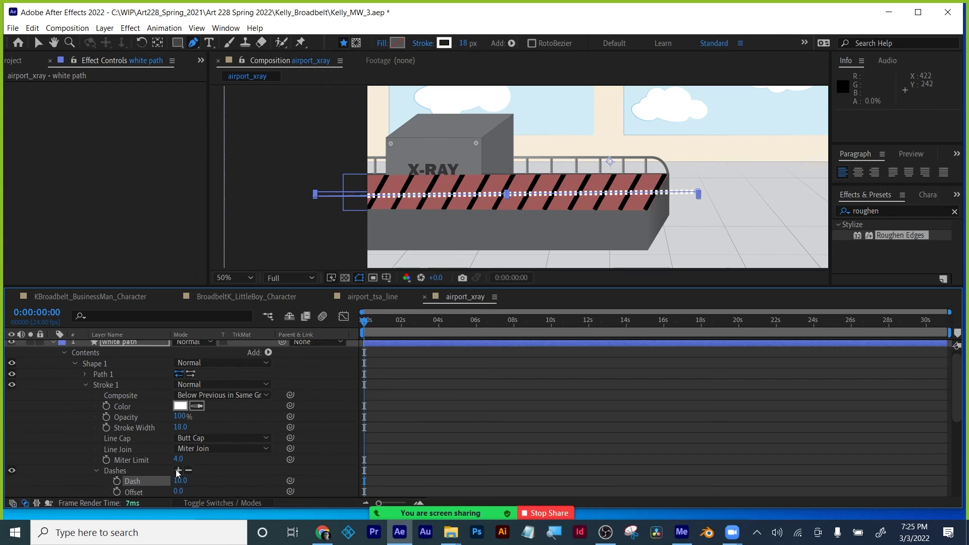
{"action": "left_click_drag", "start_coordinate": [180, 482], "coordinate": [71, 489]}
Step: Keyframe the white path's dash offset from -227 at the composition start to -517 at 0:00:11:21
{"action": "left_click", "coordinate": [117, 491]}
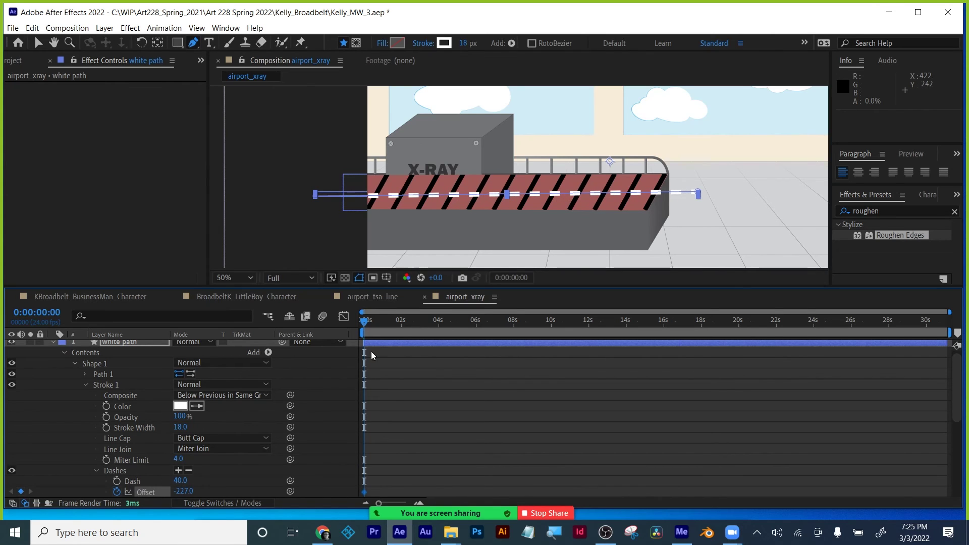
{"action": "left_click_drag", "start_coordinate": [374, 322], "coordinate": [587, 321]}
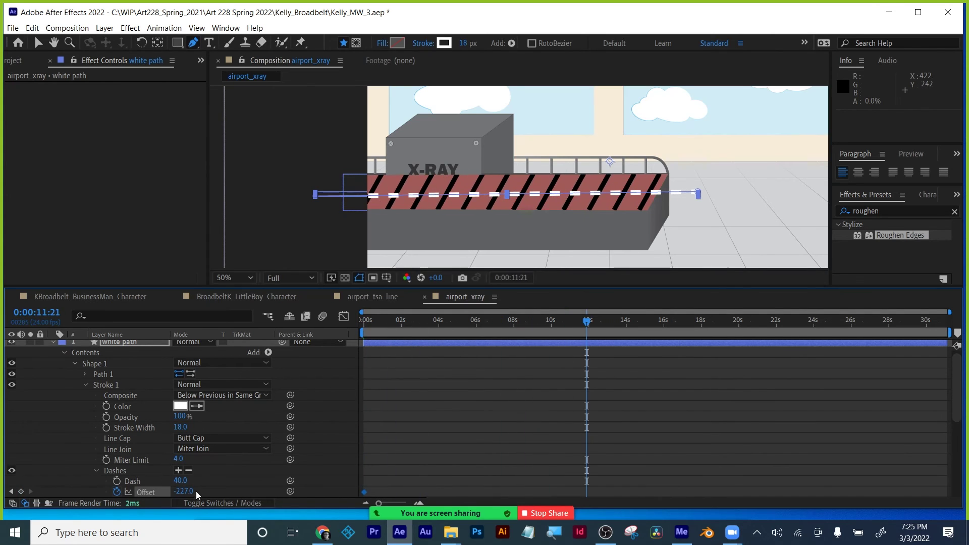
{"action": "left_click_drag", "start_coordinate": [173, 491], "coordinate": [171, 491]}
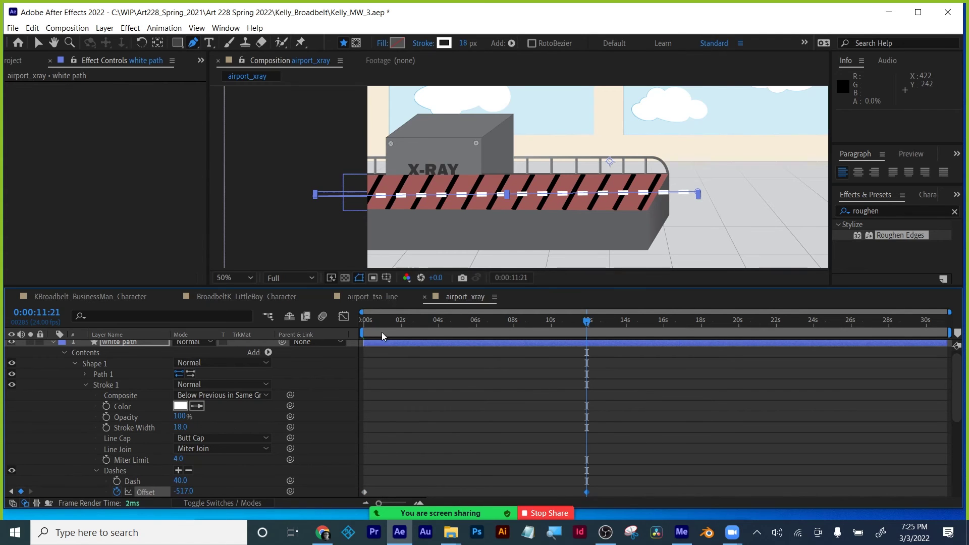
Step: Play back the dashed white line from the start of the composition to check its motion
{"action": "key", "text": "Home"}
{"action": "key", "text": "space"}
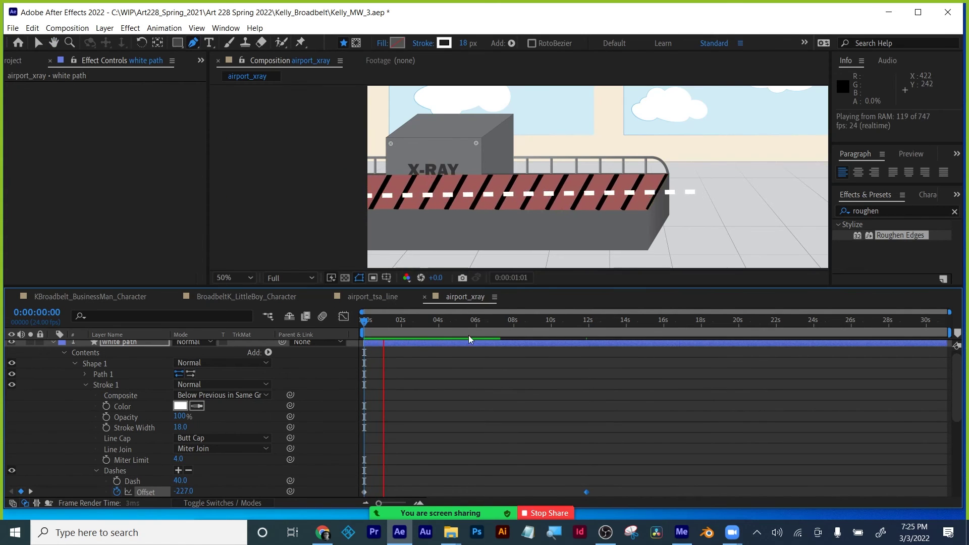
{"action": "key", "text": "space"}
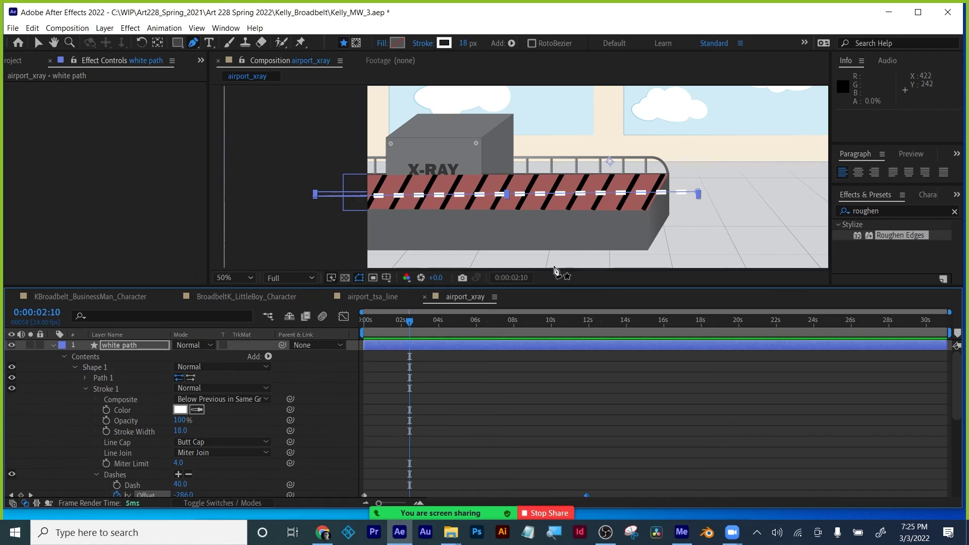
Step: Collapse the white path layer, return to the Selection tool, and show the layer switches instead of the modes
{"action": "left_click", "coordinate": [53, 345]}
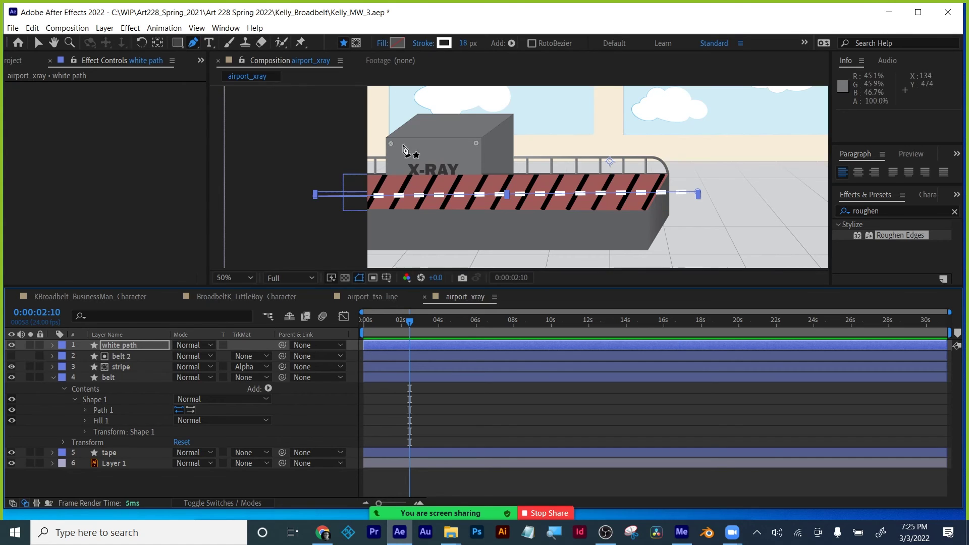
{"action": "left_click", "coordinate": [38, 43]}
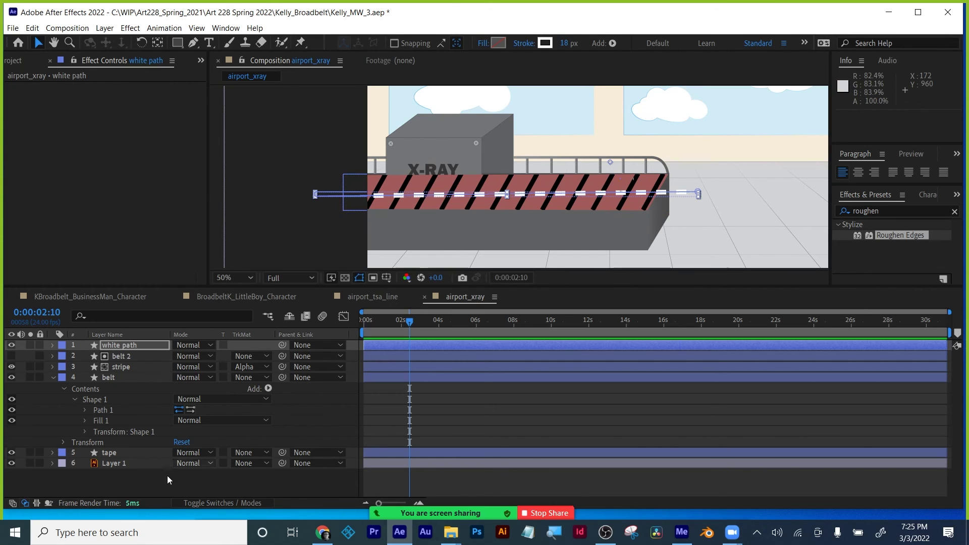
{"action": "left_click", "coordinate": [213, 506]}
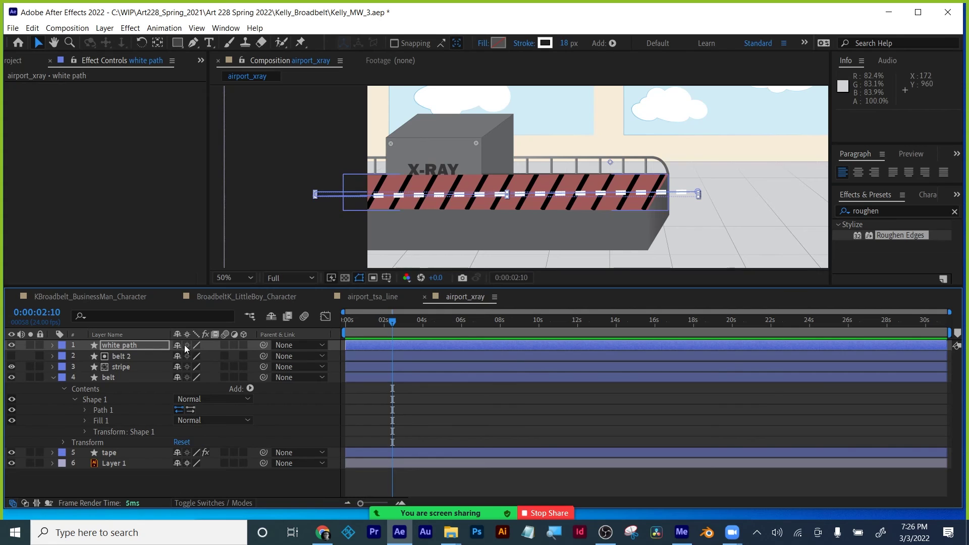
Step: Check the boy character layer's effects in the little boy composition and view the businessman composition's layer switches
{"action": "left_click", "coordinate": [233, 297]}
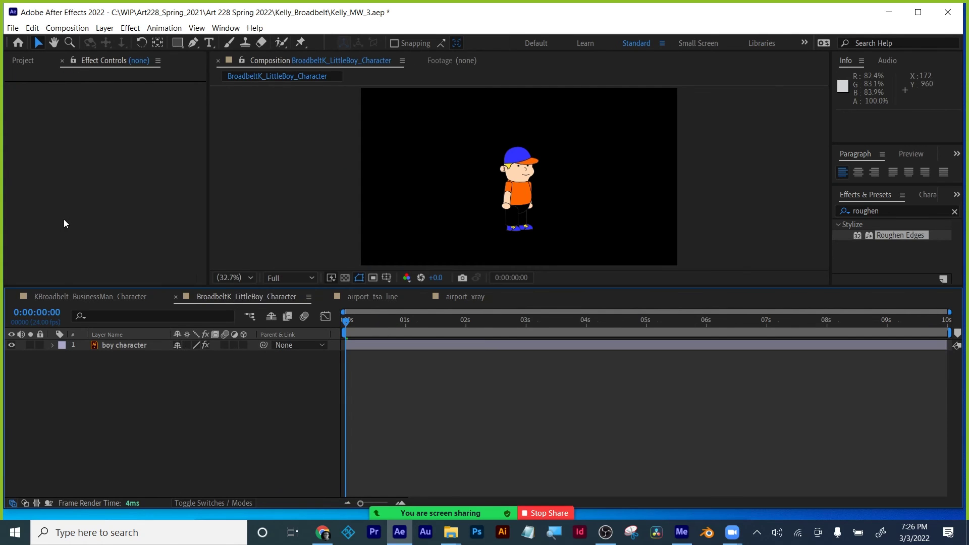
{"action": "left_click", "coordinate": [115, 345]}
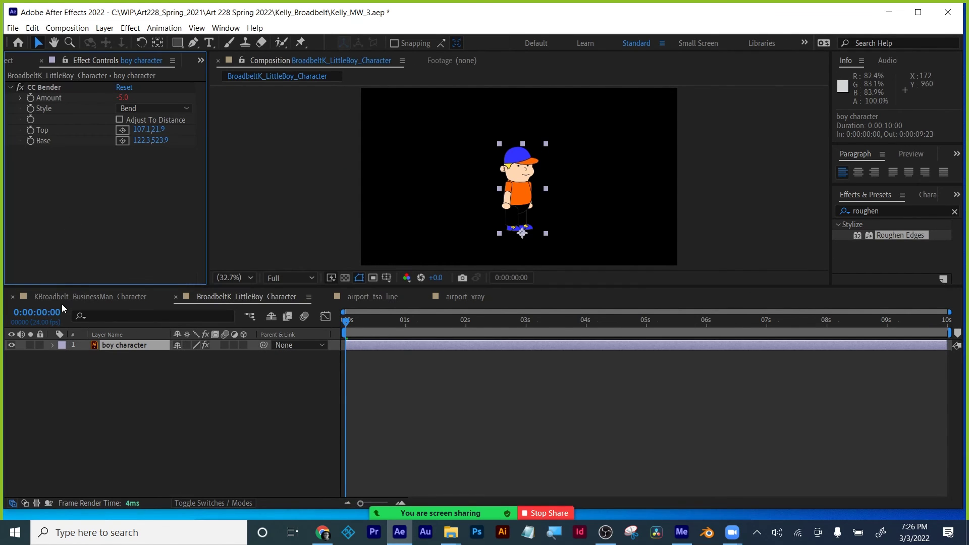
{"action": "left_click", "coordinate": [63, 300]}
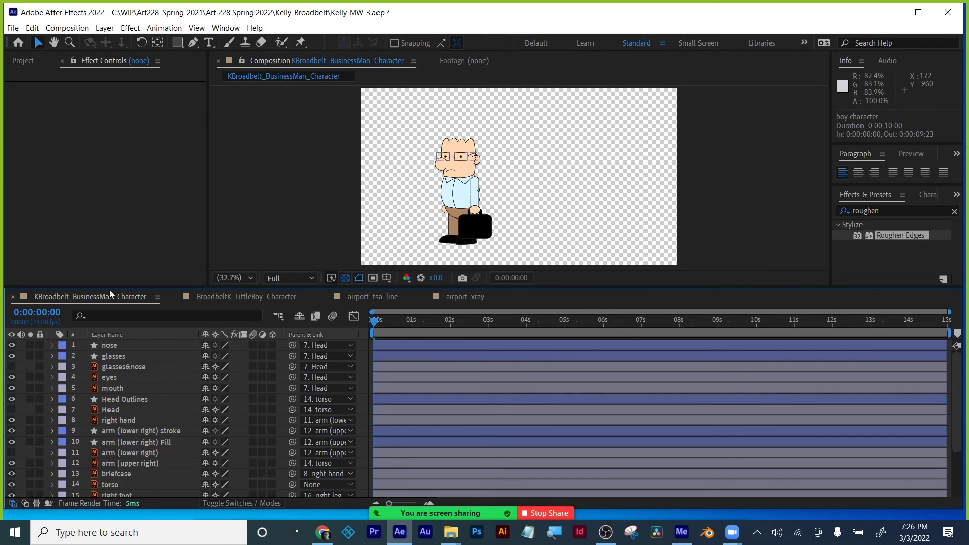
Step: Import the businessman character Illustrator file again as Composition - Retain Layer Sizes
{"action": "left_click", "coordinate": [23, 60]}
{"action": "scroll", "coordinate": [79, 237], "scroll_direction": "down", "scroll_amount": 1}
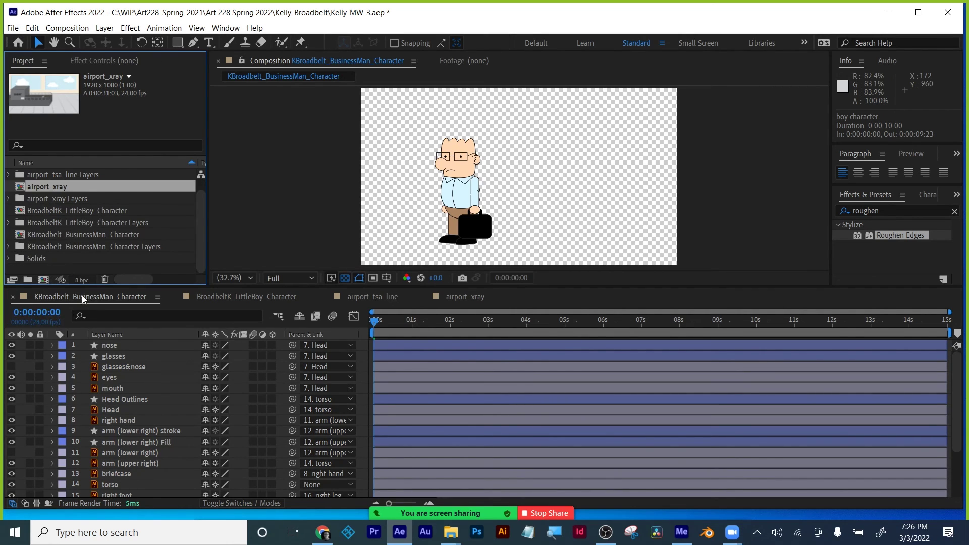
{"action": "left_click", "coordinate": [63, 270]}
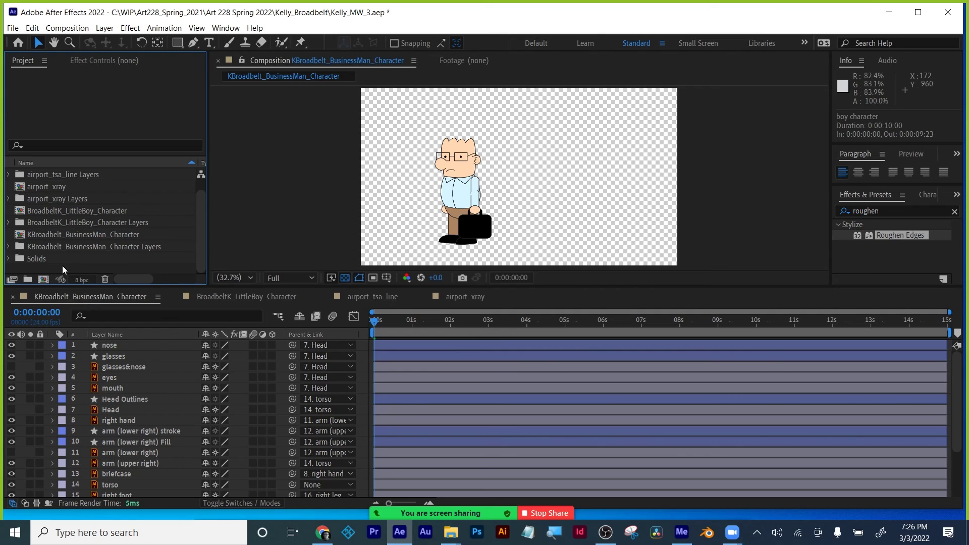
{"action": "left_click", "coordinate": [13, 27]}
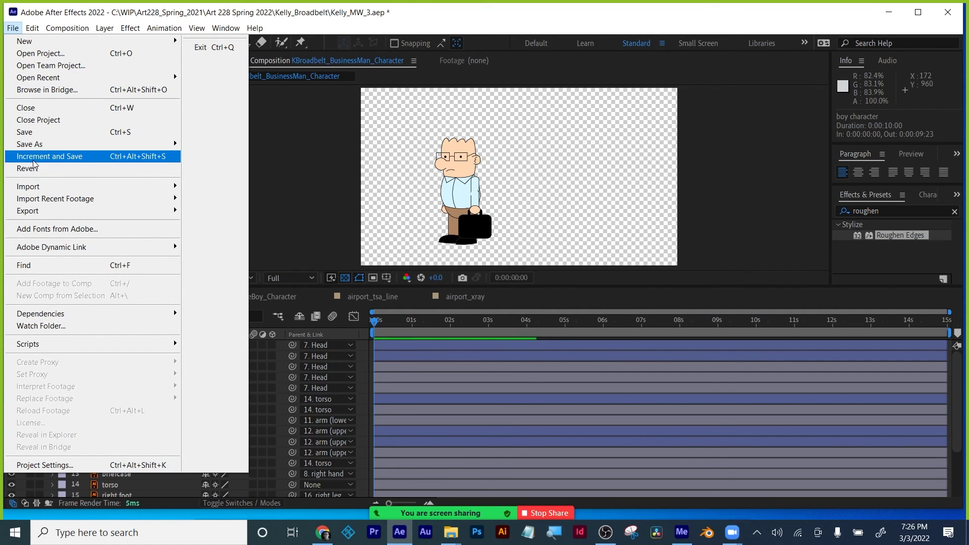
{"action": "mouse_move", "coordinate": [40, 187]}
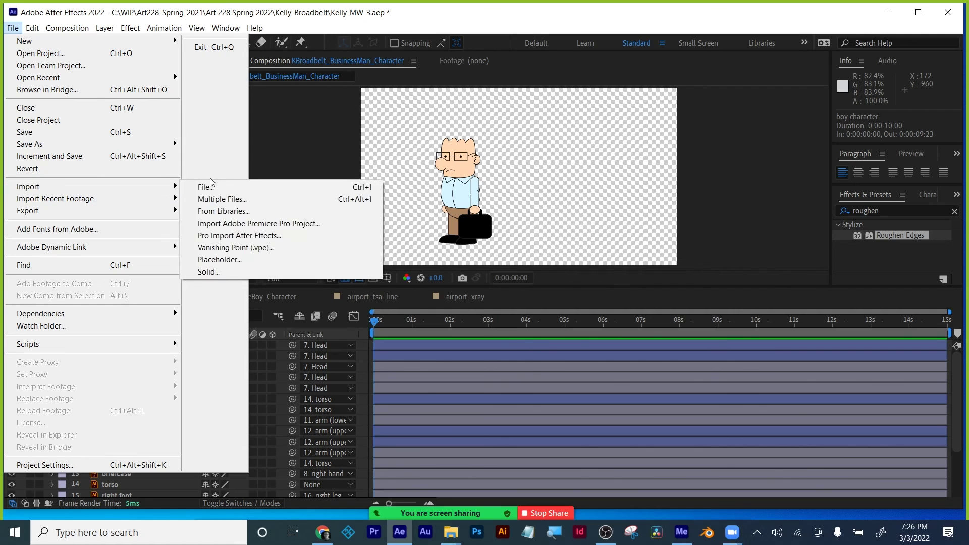
{"action": "left_click", "coordinate": [209, 187]}
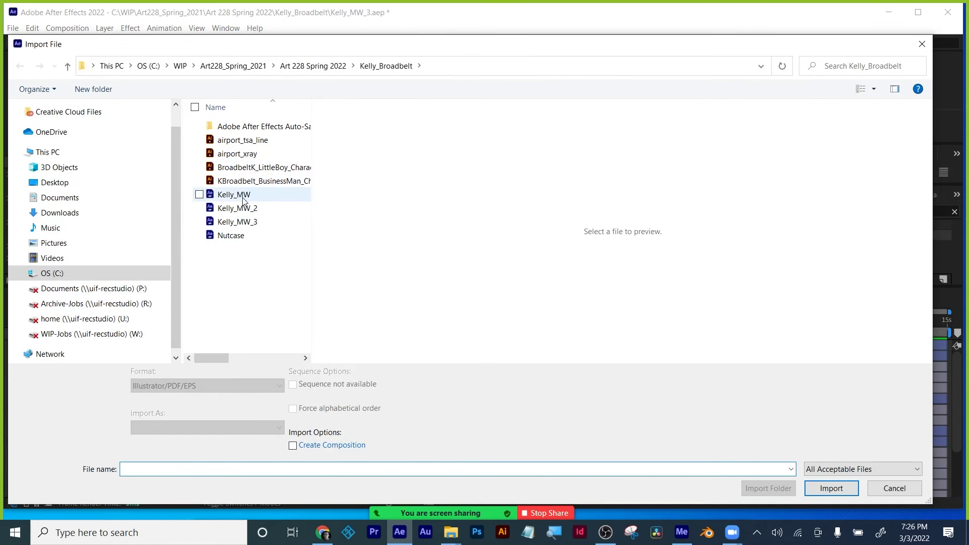
{"action": "left_click", "coordinate": [238, 182]}
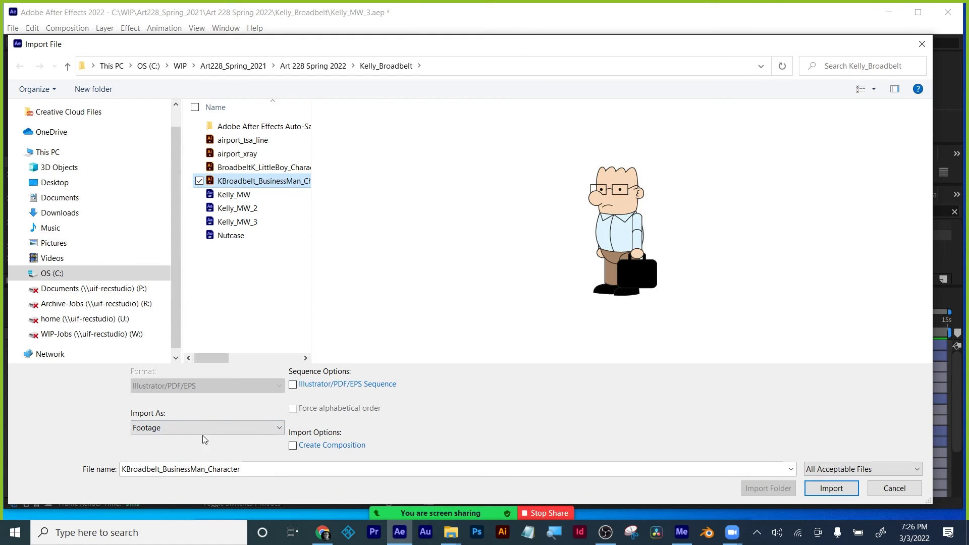
{"action": "left_click", "coordinate": [172, 429]}
{"action": "left_click", "coordinate": [173, 451]}
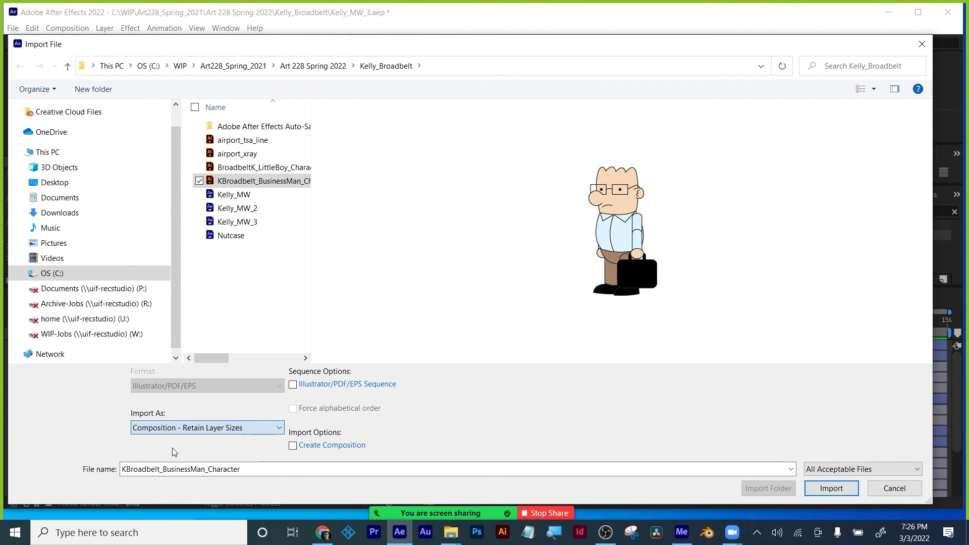
{"action": "left_click", "coordinate": [831, 488]}
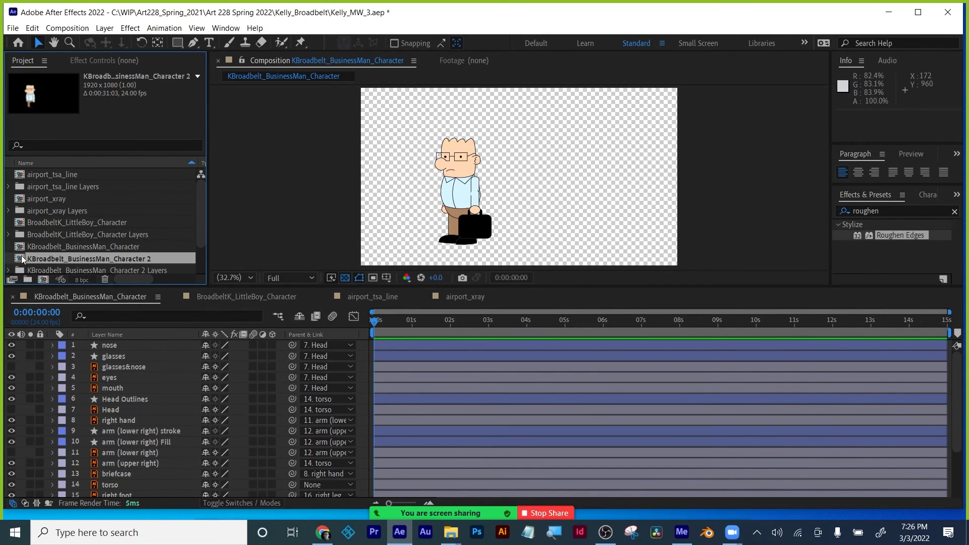
Step: Open the newly imported businessman composition and turn on continuous rasterization for all of its layers
{"action": "double_click", "coordinate": [22, 259]}
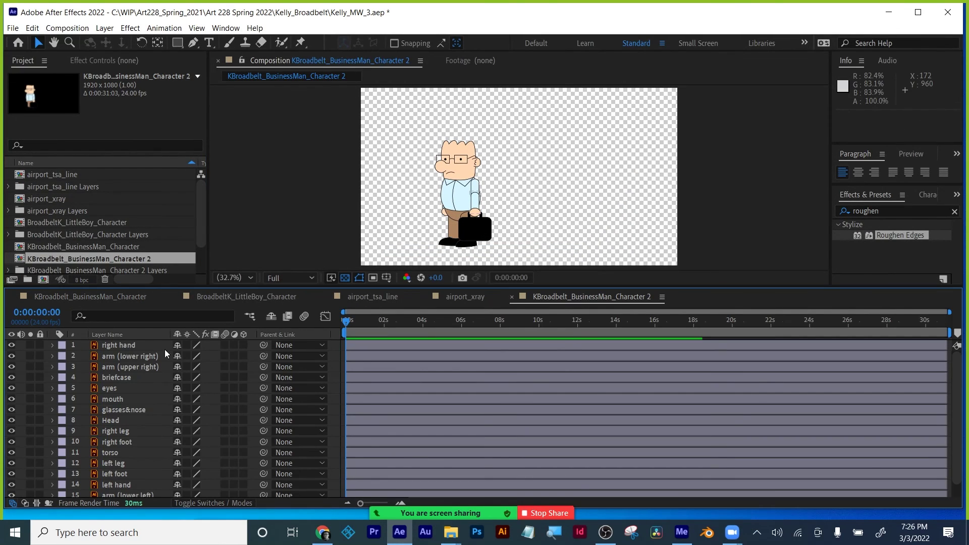
{"action": "left_click_drag", "start_coordinate": [186, 346], "coordinate": [187, 494]}
{"action": "scroll", "coordinate": [126, 391], "scroll_direction": "down", "scroll_amount": 1}
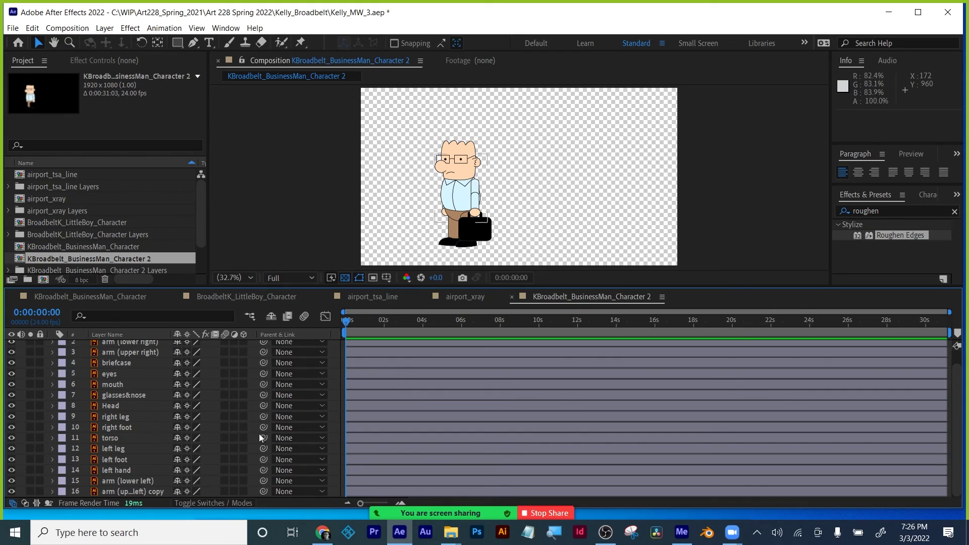
Step: Minimize the browser and After Effects, and open the penguin project's student folder inside Art 228 Spring 2022 in File Explorer
{"action": "scroll", "coordinate": [259, 434], "scroll_direction": "up", "scroll_amount": 1}
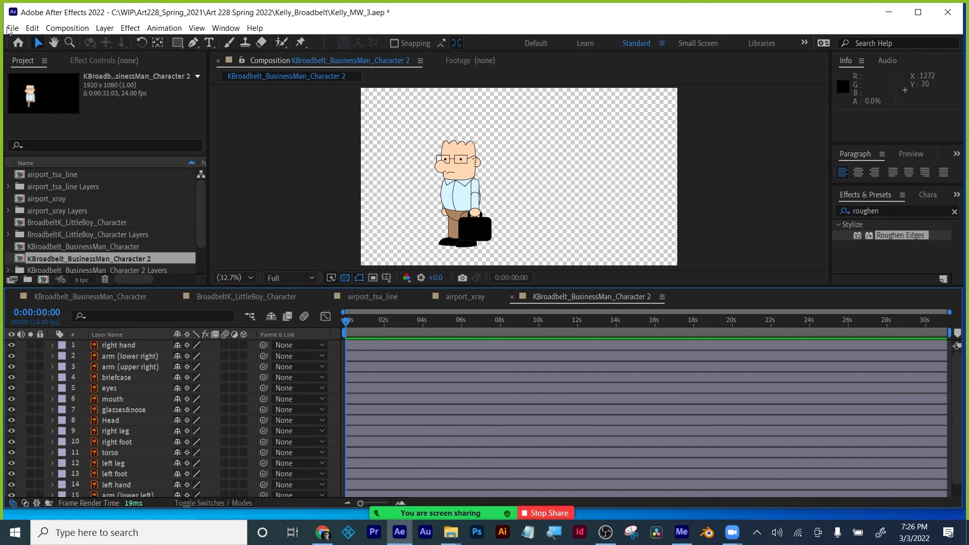
{"action": "key", "text": "alt+Tab"}
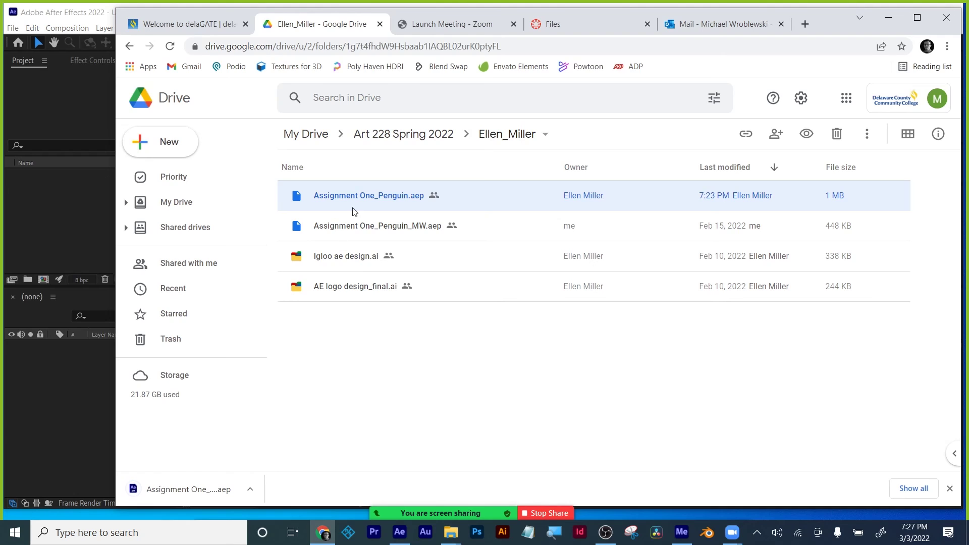
{"action": "left_click", "coordinate": [889, 18]}
{"action": "left_click", "coordinate": [105, 201]}
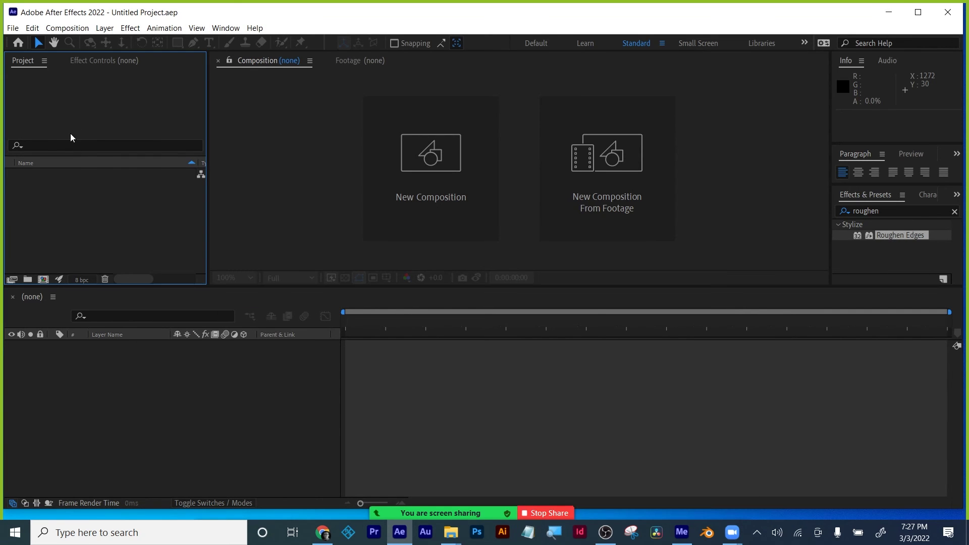
{"action": "left_click", "coordinate": [888, 12]}
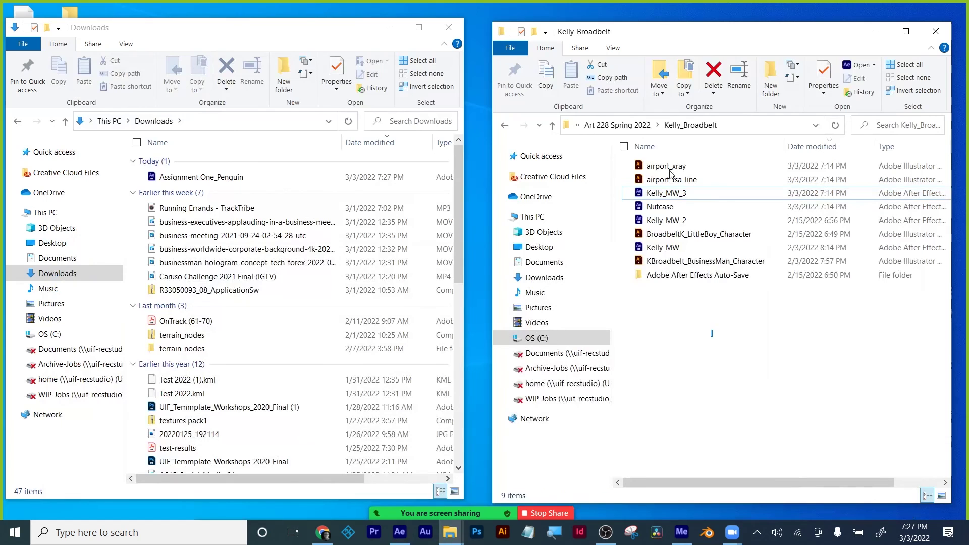
{"action": "left_click", "coordinate": [617, 125]}
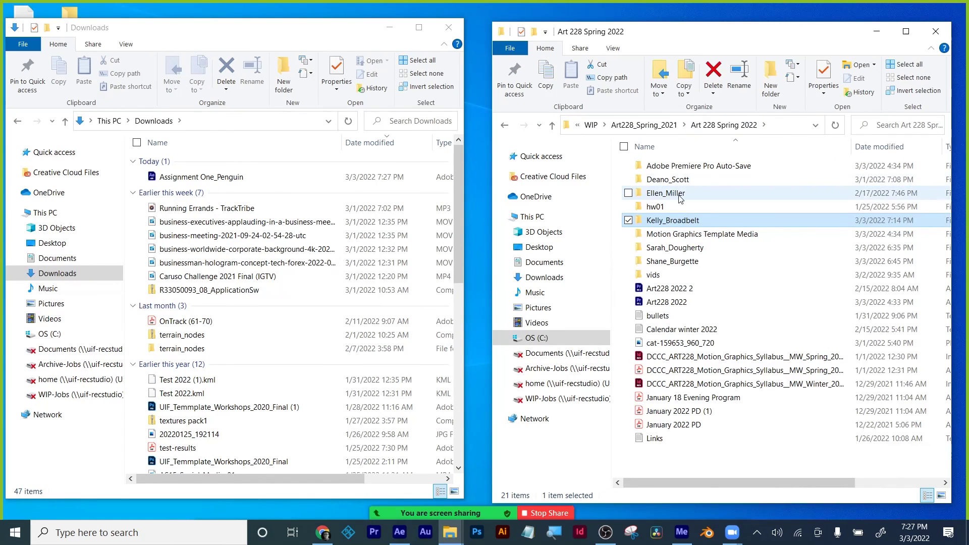
{"action": "left_click", "coordinate": [665, 192]}
{"action": "key", "text": "Return"}
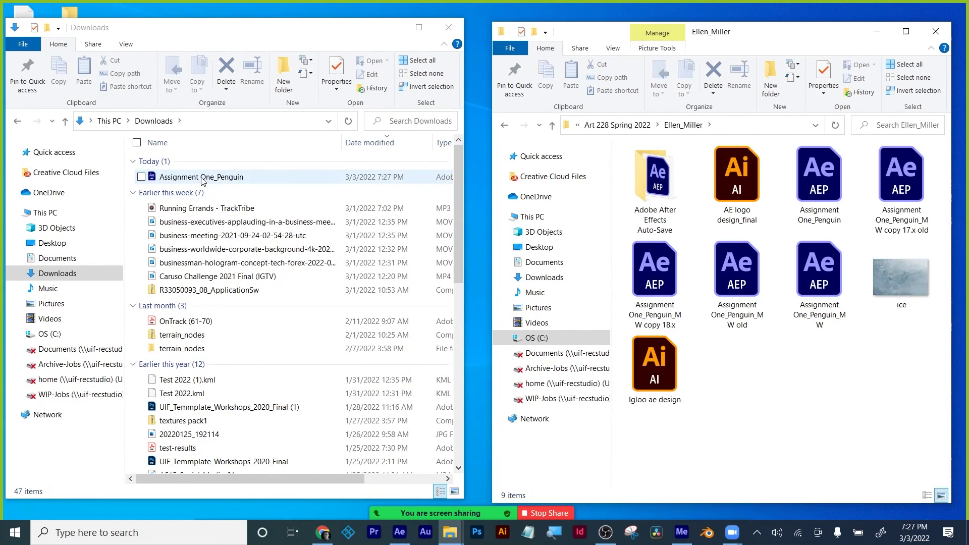
Step: Rename the downloaded penguin project as Assignment One_Penguin_0303 and move it from Downloads into the student's folder
{"action": "left_click", "coordinate": [203, 179]}
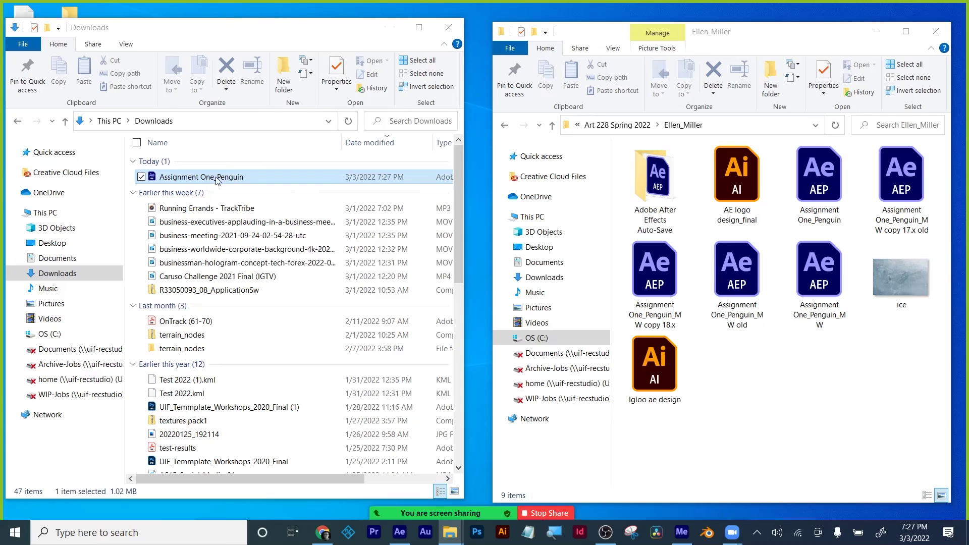
{"action": "left_click", "coordinate": [245, 175]}
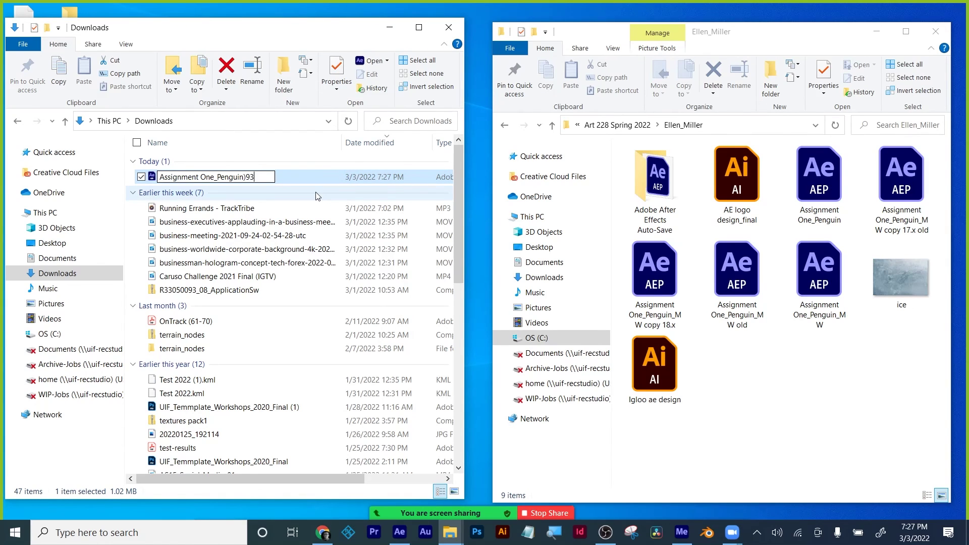
{"action": "key", "text": "BackSpace"}
{"action": "key", "text": "BackSpace"}
{"action": "key", "text": "BackSpace"}
{"action": "type", "text": "_0303"}
{"action": "key", "text": "Return"}
{"action": "left_click_drag", "start_coordinate": [225, 178], "coordinate": [840, 358]}
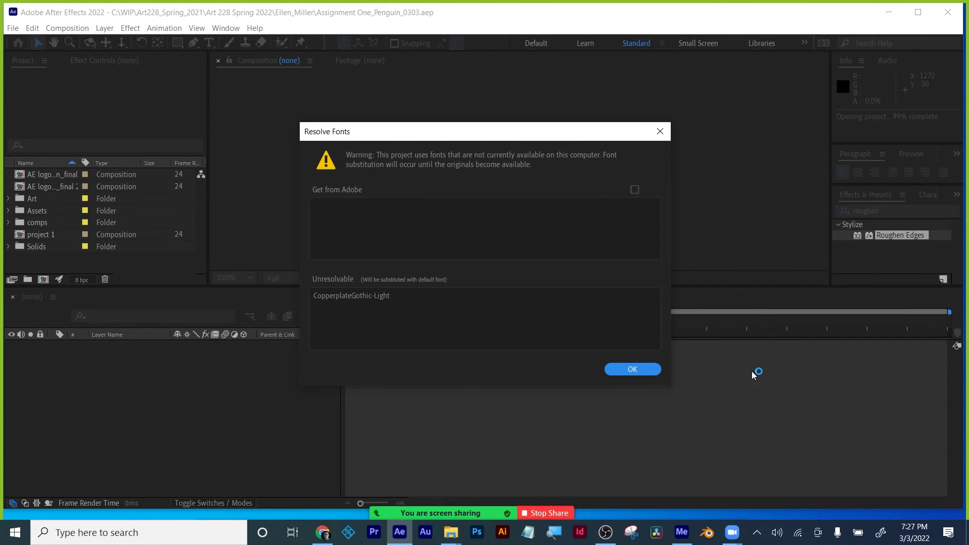
Step: Open the Assignment One_Penguin_0303 project in After Effects, accepting the font substitution and the missing files
{"action": "left_click", "coordinate": [625, 369]}
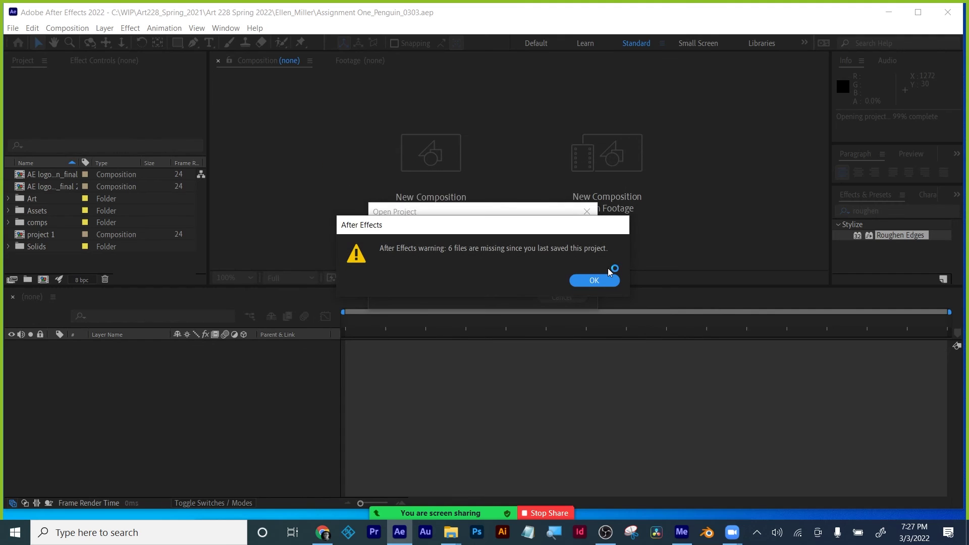
{"action": "left_click", "coordinate": [609, 279]}
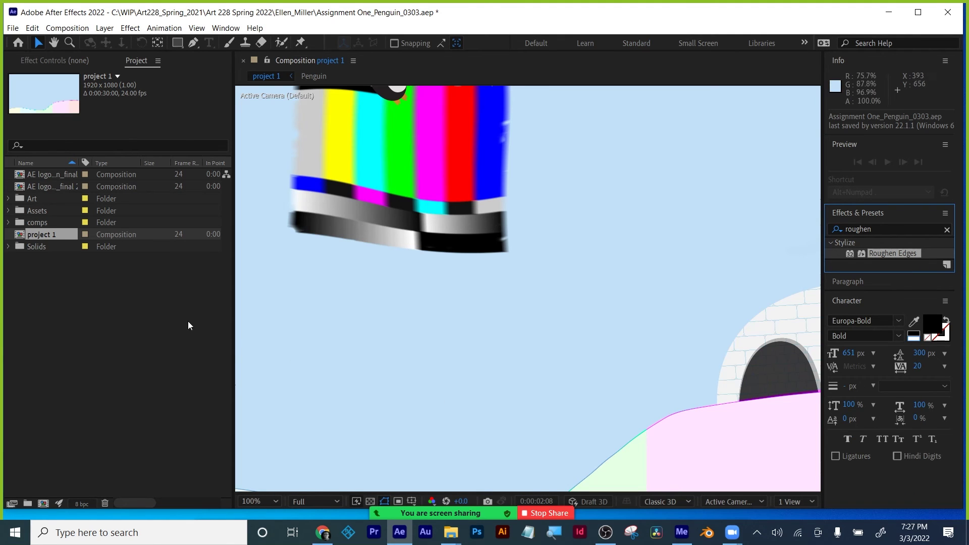
Step: Look through the Solids and Art folders and identify the snow clouds and ice texture layers in the project 1 composition
{"action": "left_click", "coordinate": [400, 153]}
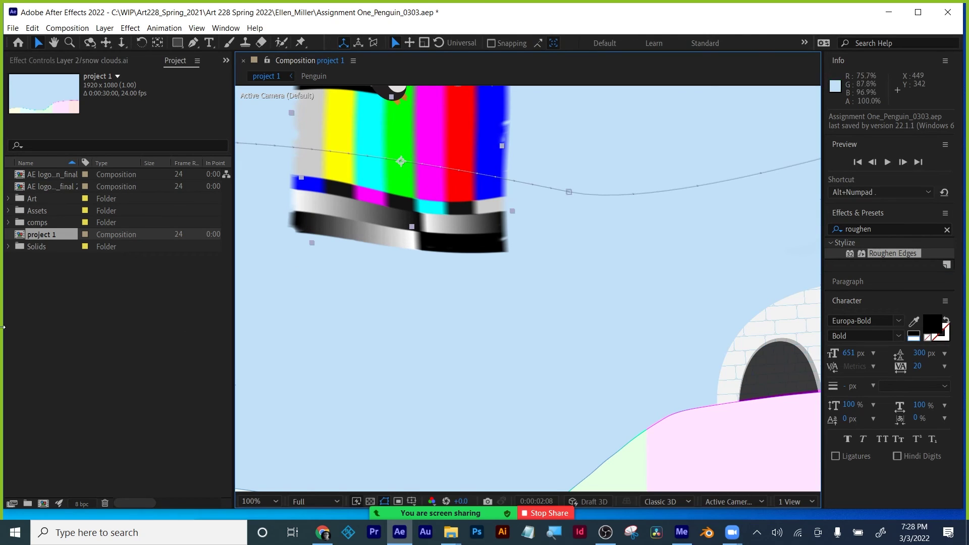
{"action": "left_click", "coordinate": [7, 246]}
{"action": "left_click", "coordinate": [8, 247]}
{"action": "left_click", "coordinate": [8, 198]}
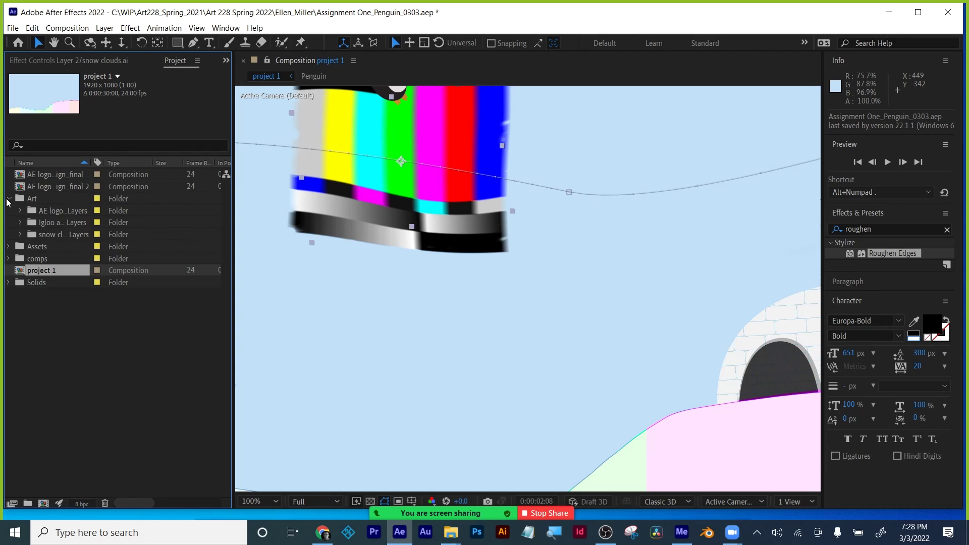
{"action": "left_click", "coordinate": [8, 199]}
{"action": "scroll", "coordinate": [461, 328], "scroll_direction": "down", "scroll_amount": 2}
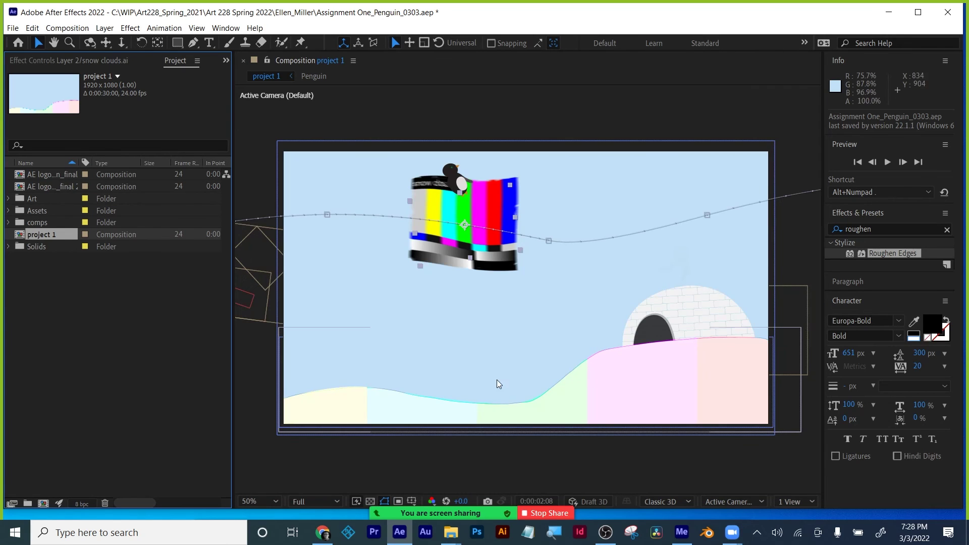
{"action": "left_click", "coordinate": [628, 394]}
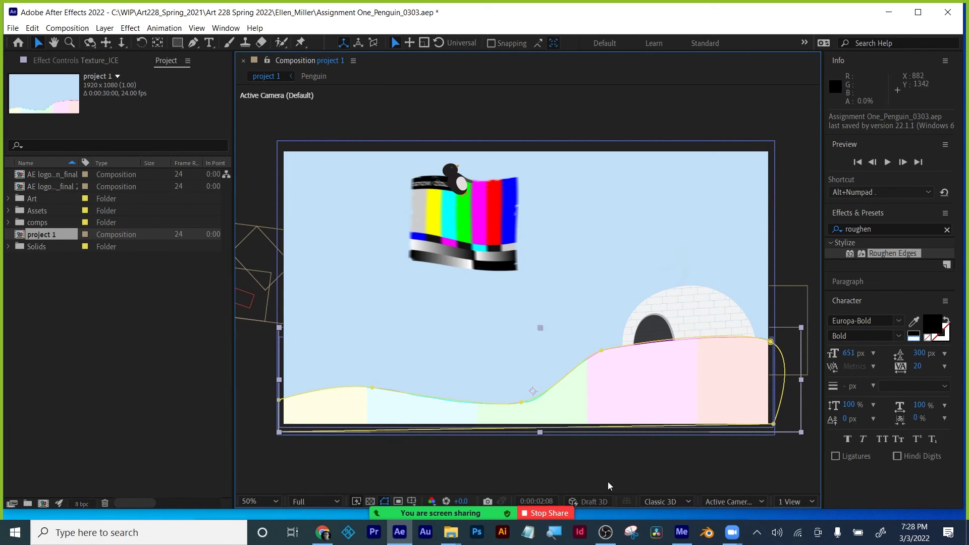
Step: Switch to the Minimal workspace to bring the missing timeline into view
{"action": "left_click", "coordinate": [229, 28]}
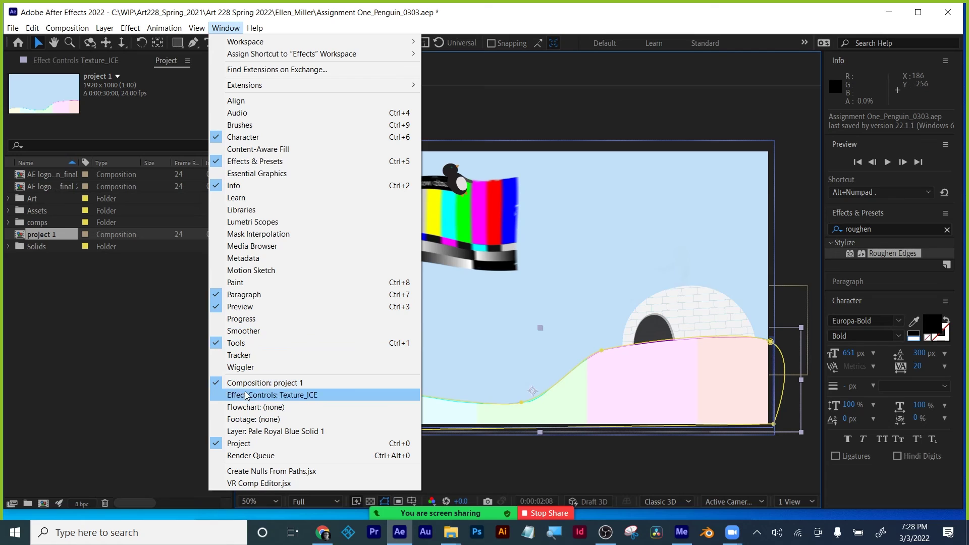
{"action": "left_click", "coordinate": [165, 416]}
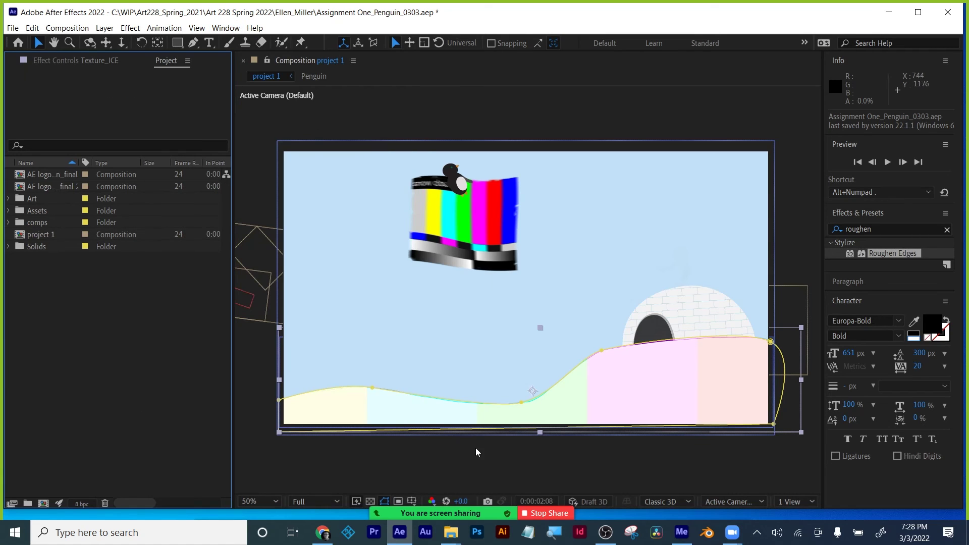
{"action": "scroll", "coordinate": [532, 452], "scroll_direction": "down", "scroll_amount": 1}
{"action": "scroll", "coordinate": [532, 452], "scroll_direction": "up", "scroll_amount": 1}
{"action": "left_click", "coordinate": [217, 28]}
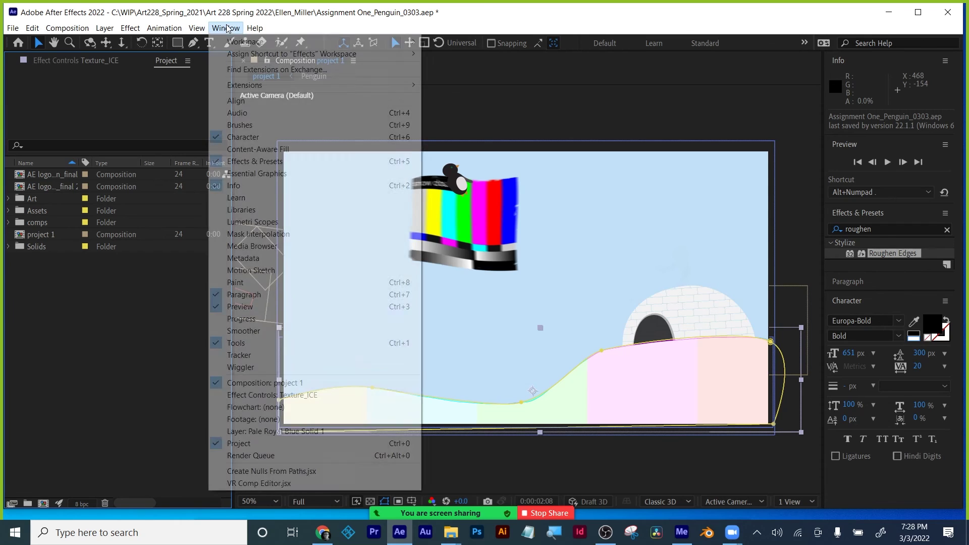
{"action": "mouse_move", "coordinate": [303, 42]}
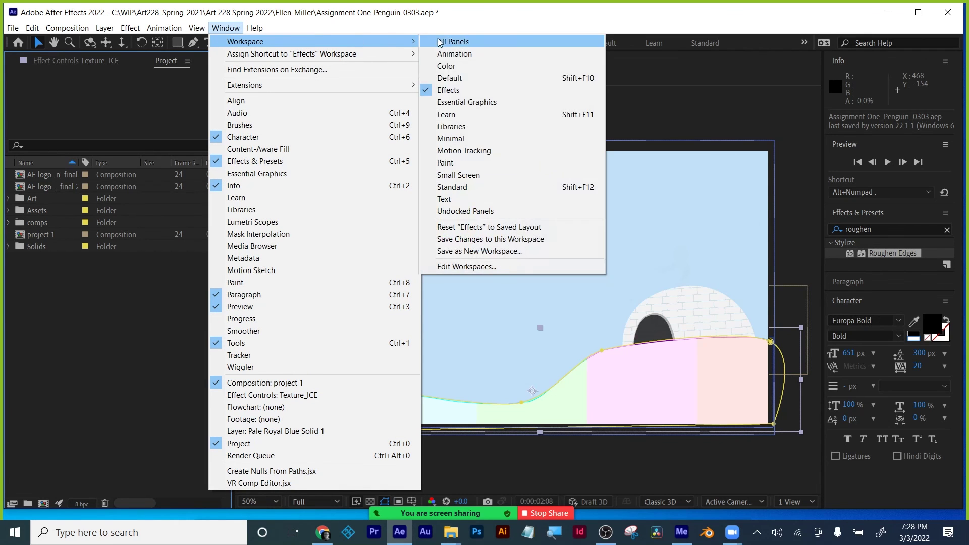
{"action": "left_click", "coordinate": [468, 138]}
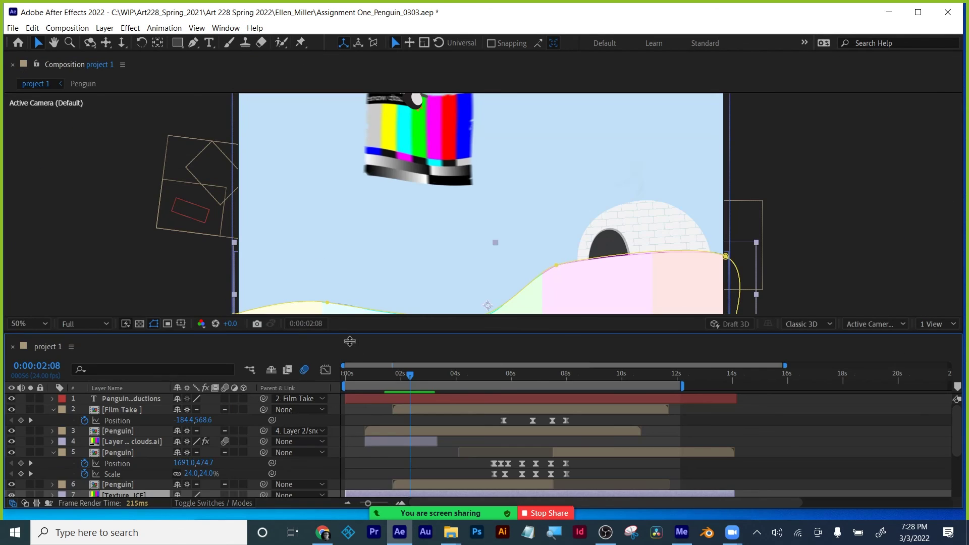
Step: Scrub the penguin animation to 0:00:02:22 and select the snow clouds layer
{"action": "left_click_drag", "start_coordinate": [408, 376], "coordinate": [435, 383]}
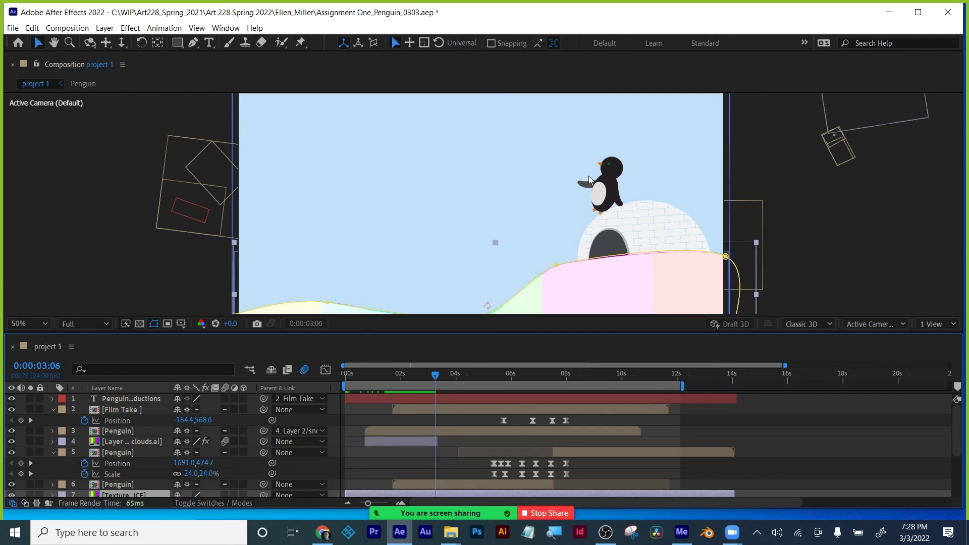
{"action": "mouse_move", "coordinate": [419, 379]}
{"action": "left_mouse_down"}
{"action": "mouse_move", "coordinate": [347, 384]}
{"action": "mouse_move", "coordinate": [427, 379]}
{"action": "left_mouse_up"}
{"action": "key", "text": "ctrl+Up"}
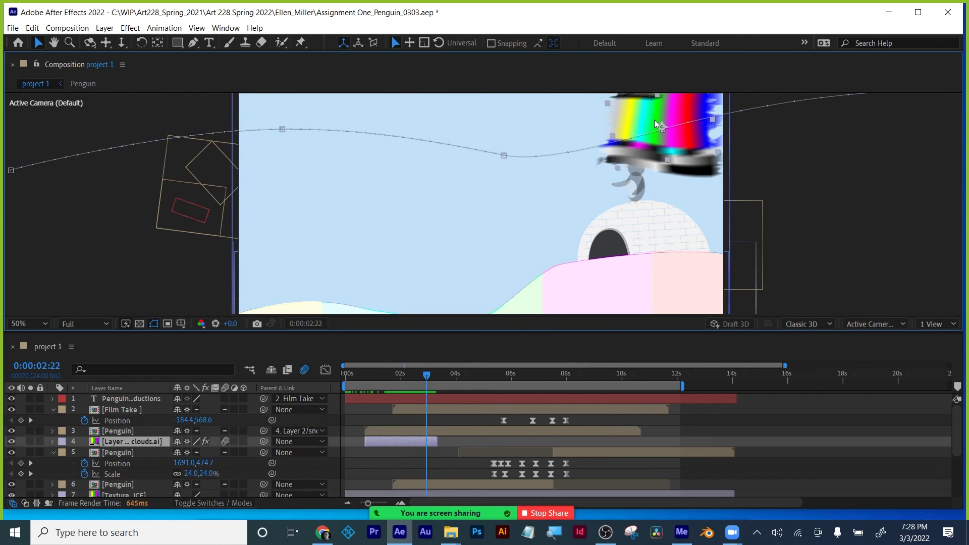
{"action": "left_click", "coordinate": [127, 445]}
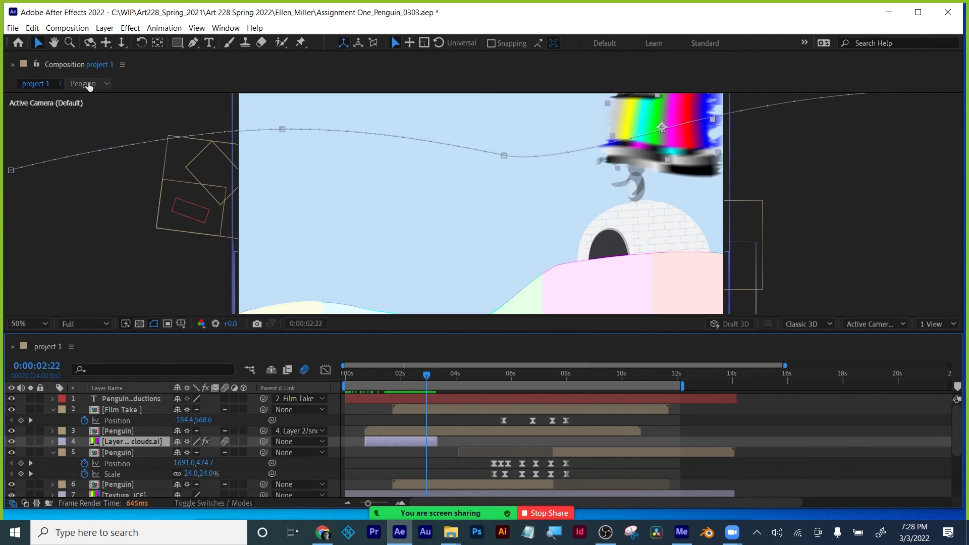
Step: Change the workspace layout to Small Screen
{"action": "left_click", "coordinate": [225, 28]}
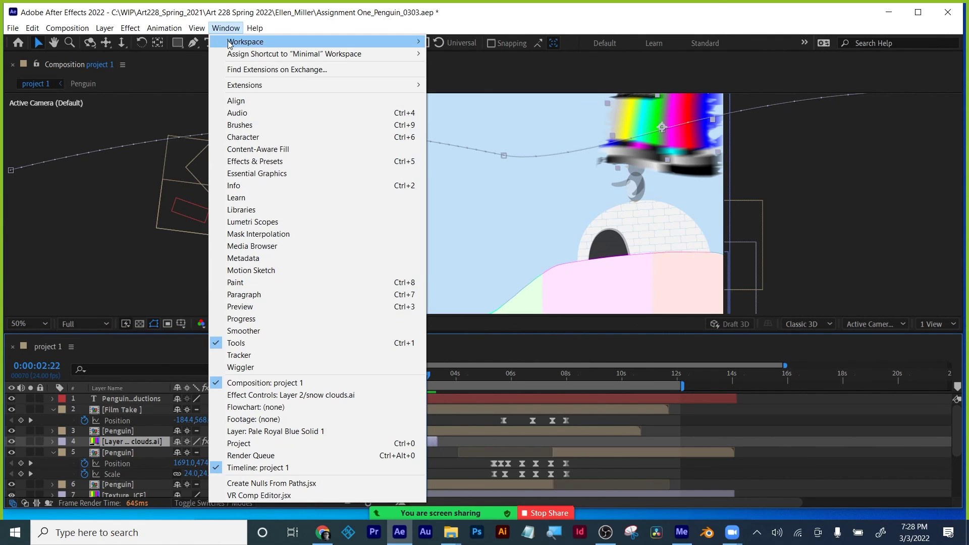
{"action": "mouse_move", "coordinate": [232, 43]}
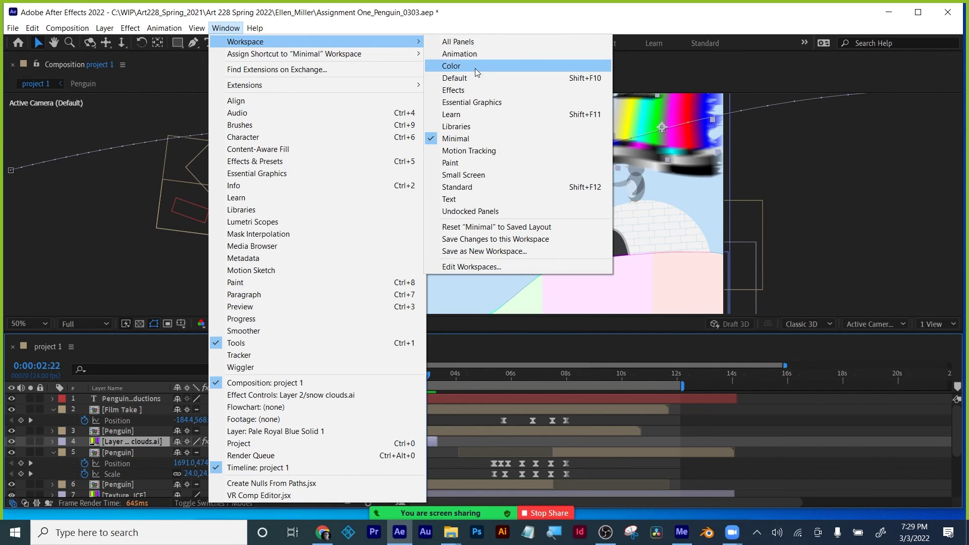
{"action": "left_click", "coordinate": [464, 175]}
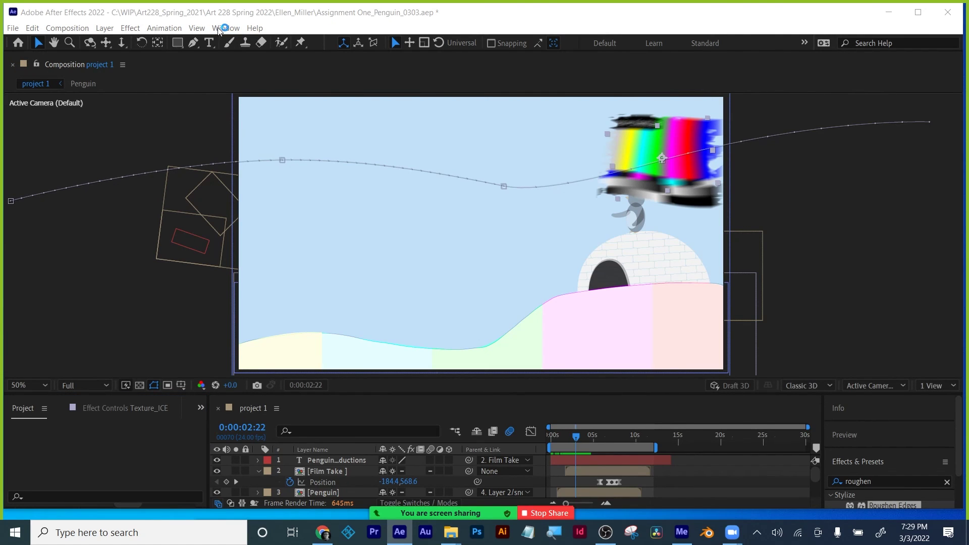
Step: Show the snow clouds layer's effect controls and check its Roughen Edges settings
{"action": "left_click", "coordinate": [97, 408]}
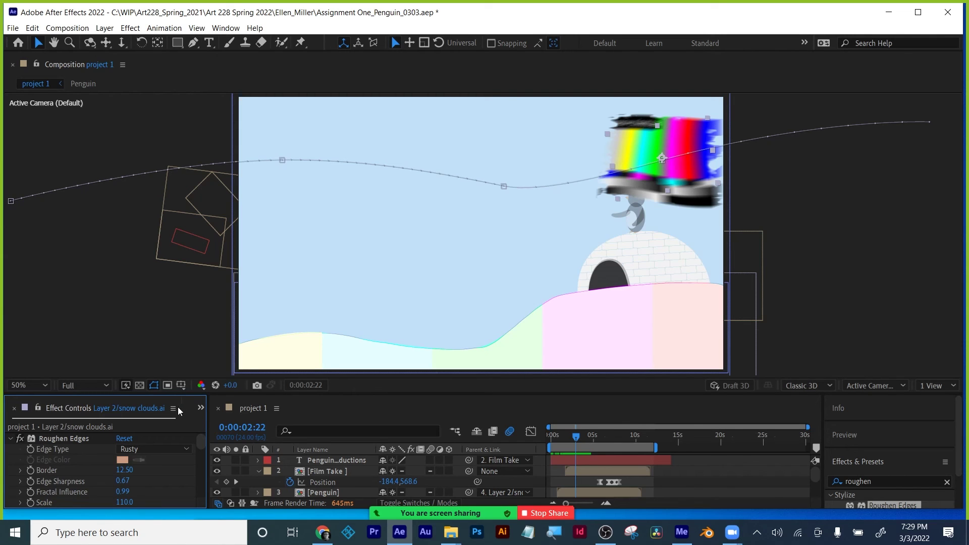
{"action": "left_click", "coordinate": [159, 409]}
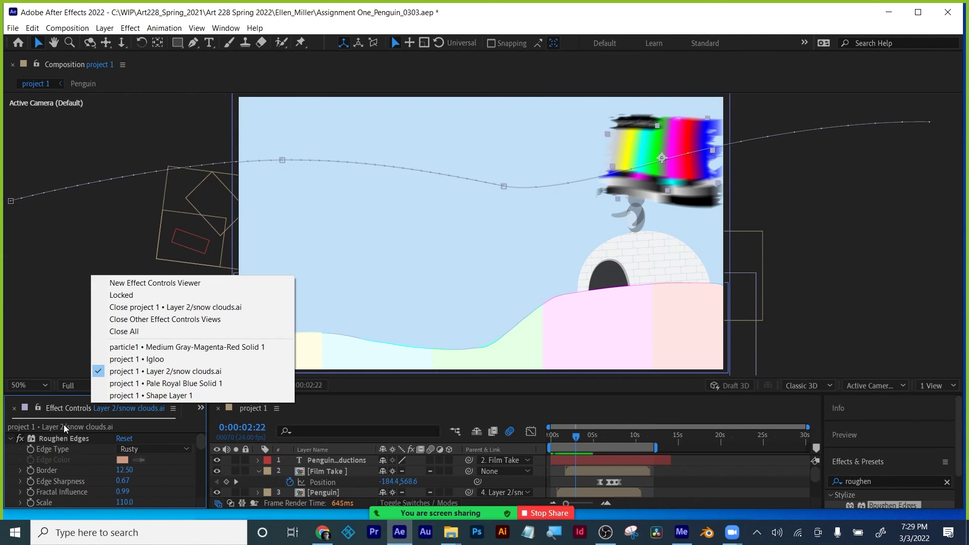
{"action": "left_click", "coordinate": [185, 481]}
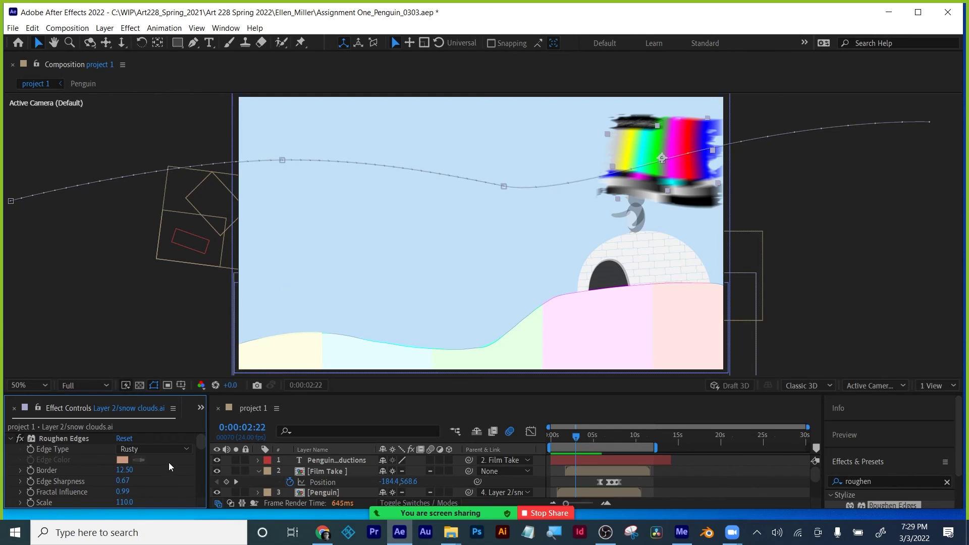
Step: Locate the ice texture layer in the timeline and scrub through the penguin's clapperboard animation to 0:00:06:15
{"action": "left_click_drag", "start_coordinate": [575, 437], "coordinate": [592, 437]}
{"action": "left_click", "coordinate": [616, 332]}
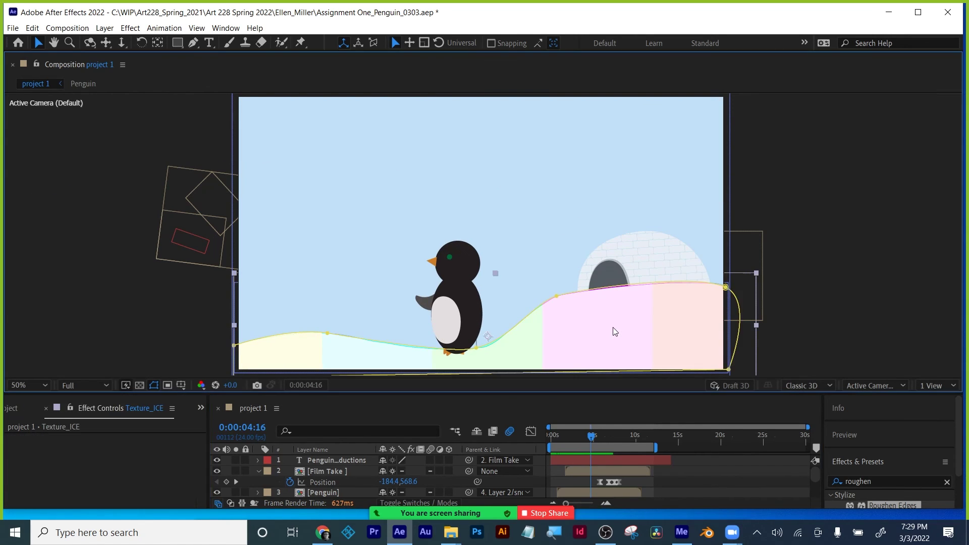
{"action": "scroll", "coordinate": [695, 478], "scroll_direction": "down", "scroll_amount": 5}
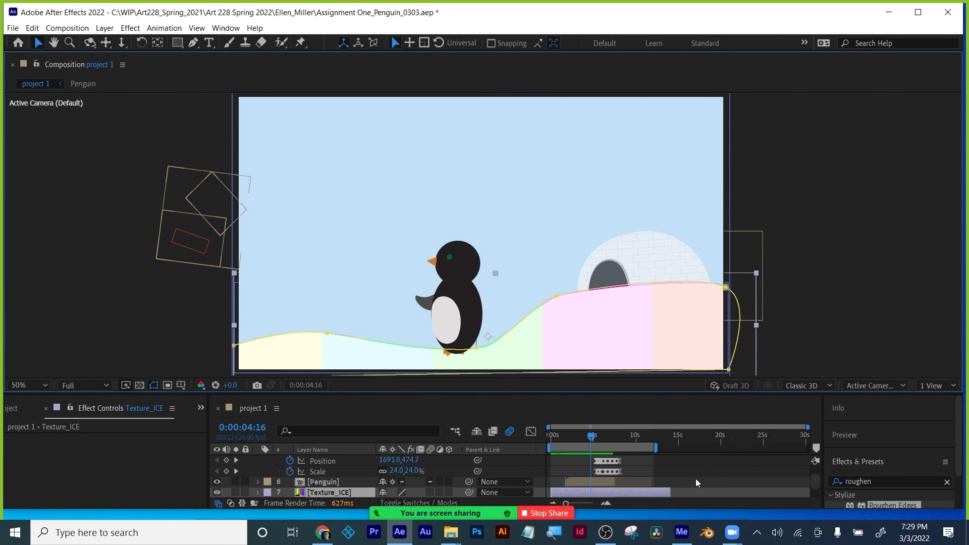
{"action": "scroll", "coordinate": [695, 478], "scroll_direction": "down", "scroll_amount": 2}
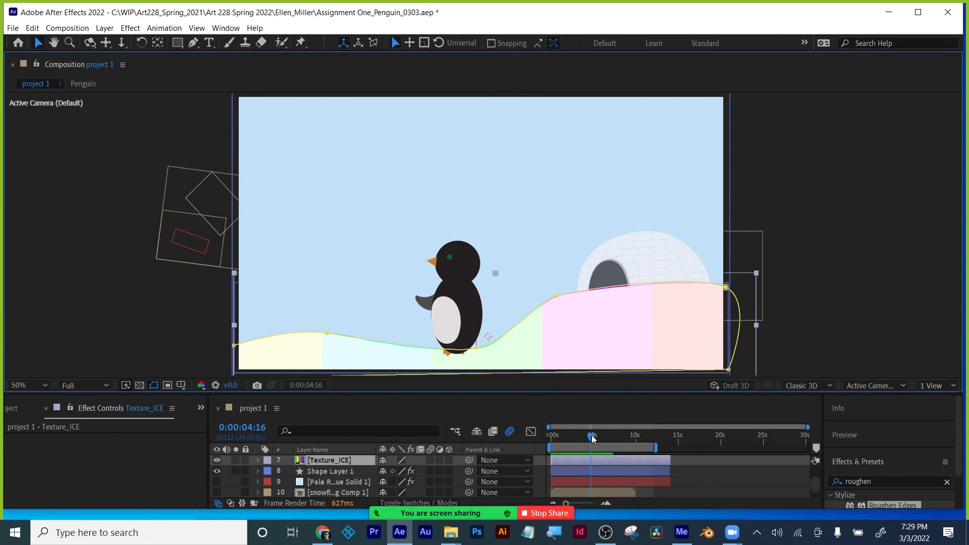
{"action": "left_click_drag", "start_coordinate": [591, 436], "coordinate": [628, 433]}
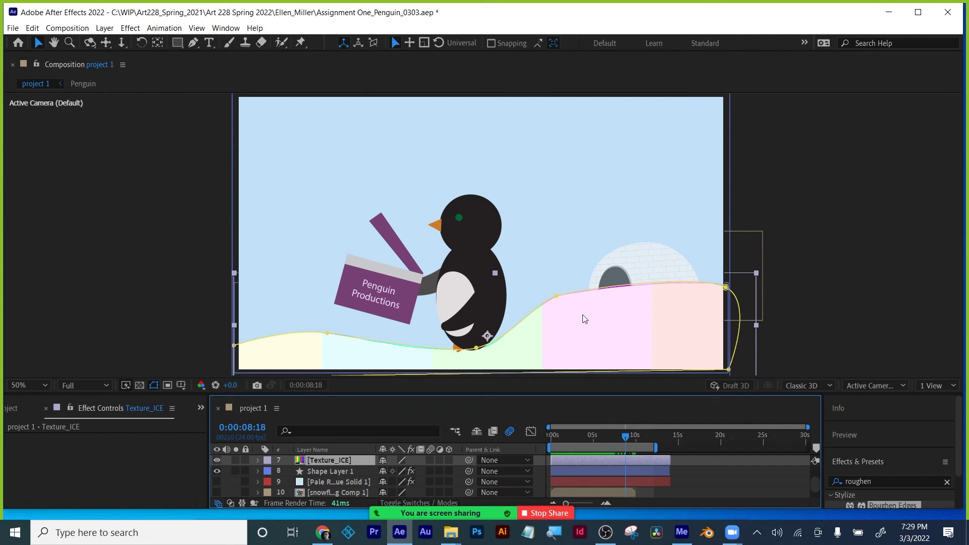
{"action": "left_click_drag", "start_coordinate": [630, 438], "coordinate": [608, 437]}
Step: Enlarge the timeline to show more layers and select the Penguin layer directly above the ice texture layer
{"action": "left_click_drag", "start_coordinate": [602, 397], "coordinate": [600, 263]}
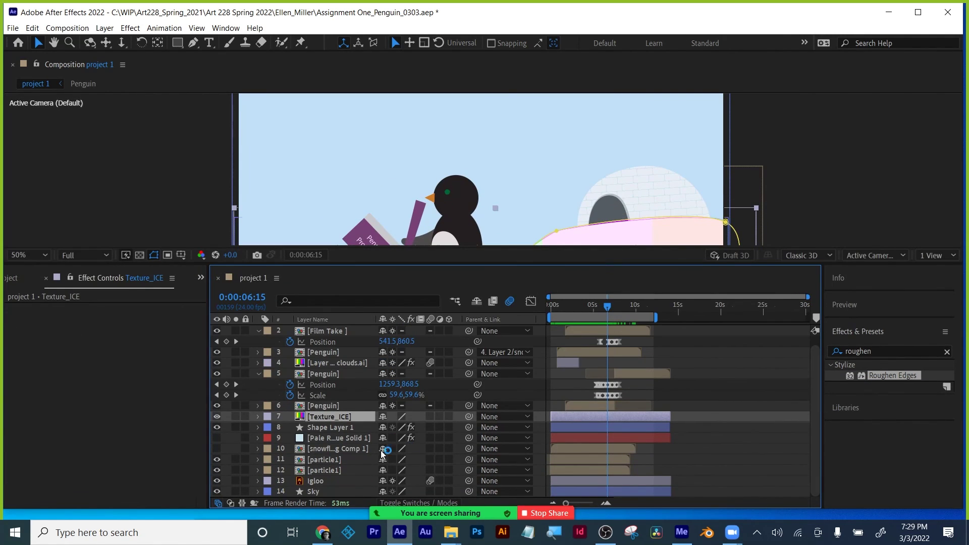
{"action": "left_click", "coordinate": [332, 407]}
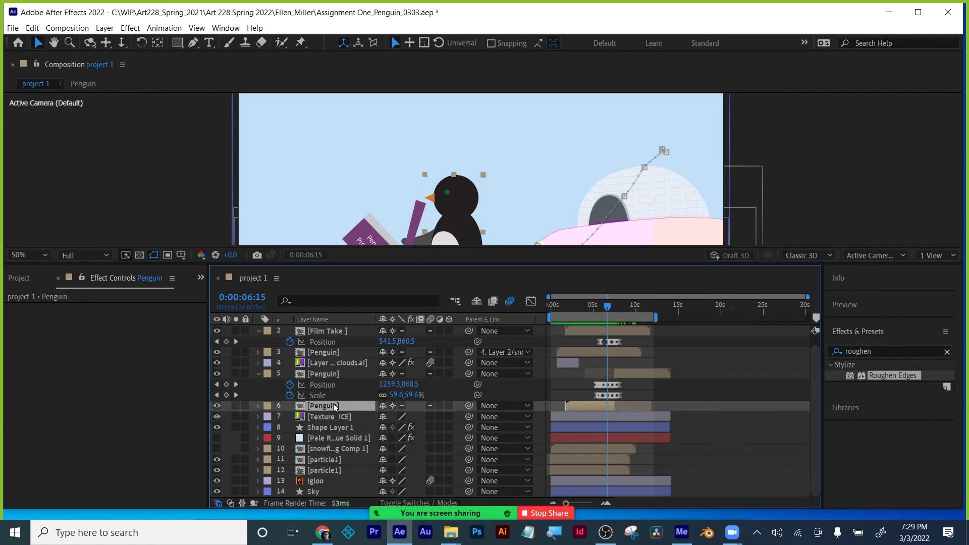
Step: Show the keyframed properties of the Penguin layer above Texture_ICE and move to its previous Scale keyframe at 0:00:04:12
{"action": "key", "text": "u"}
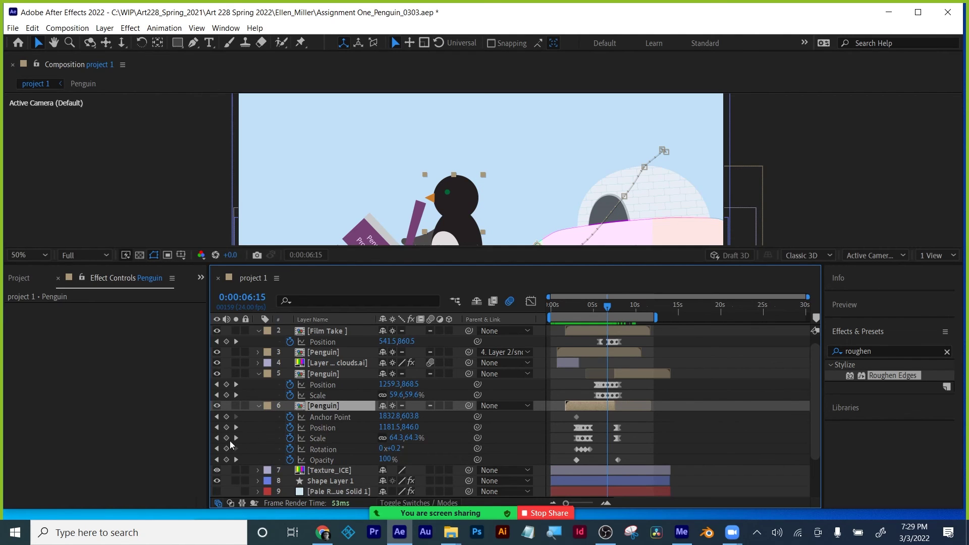
{"action": "left_click", "coordinate": [217, 438]}
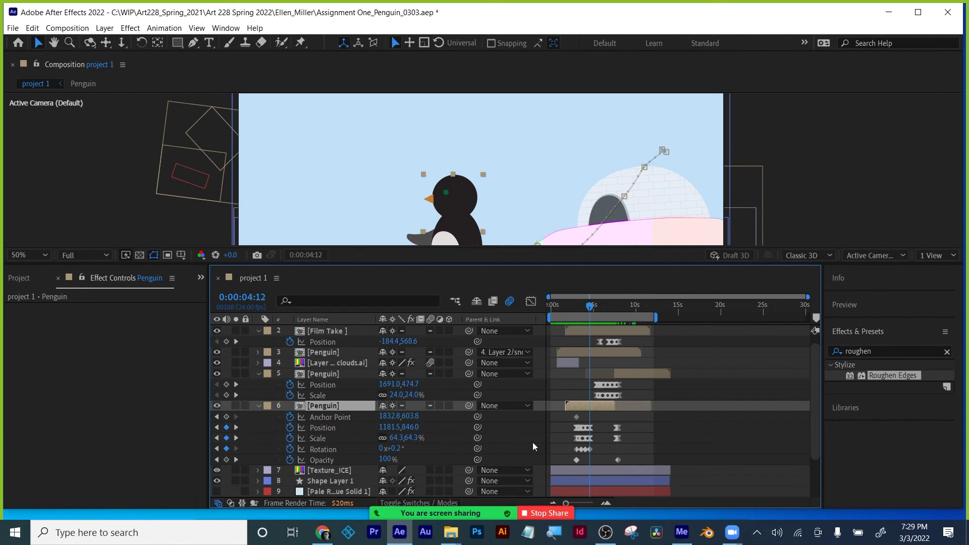
{"action": "scroll", "coordinate": [749, 456], "scroll_direction": "down", "scroll_amount": 3}
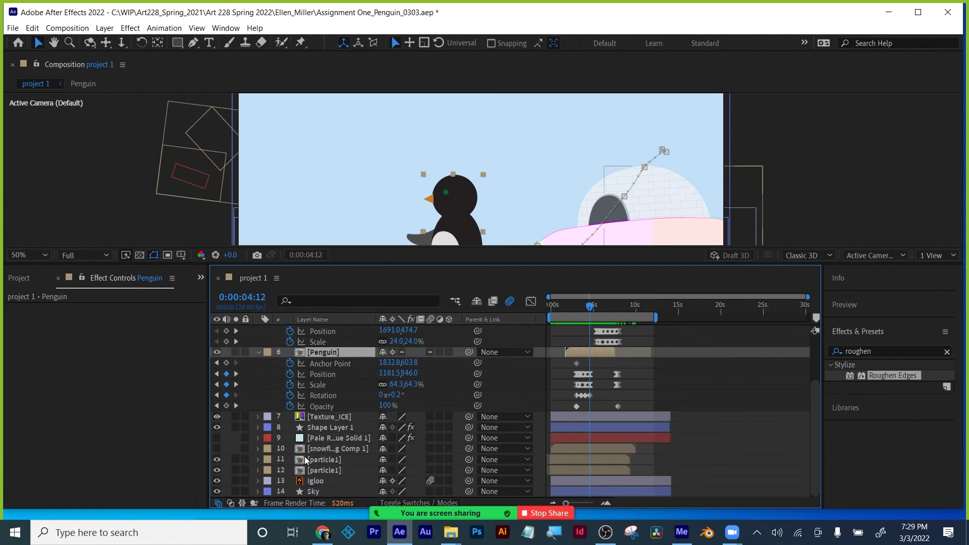
Step: Split the Texture_ICE layer at 0:00:04:12
{"action": "left_click", "coordinate": [342, 418]}
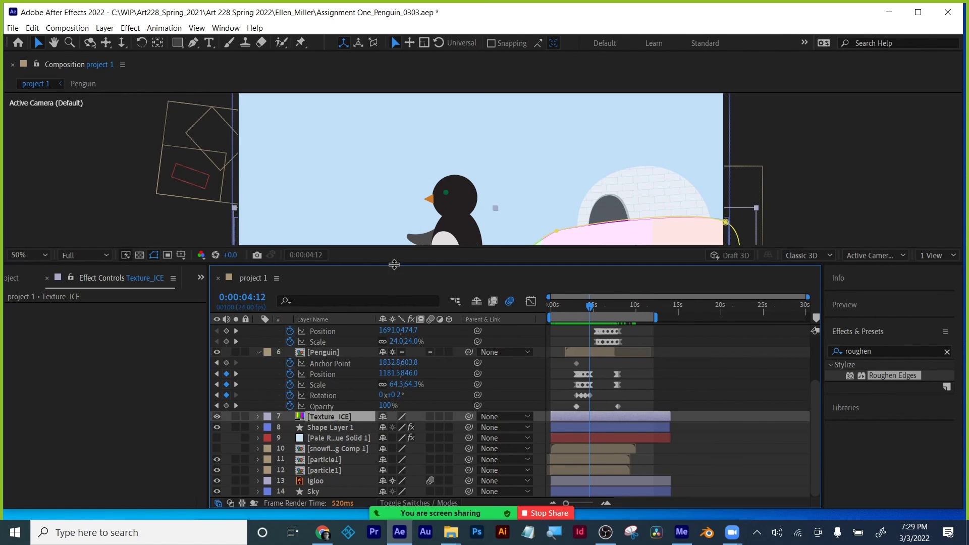
{"action": "left_click_drag", "start_coordinate": [397, 264], "coordinate": [399, 285]}
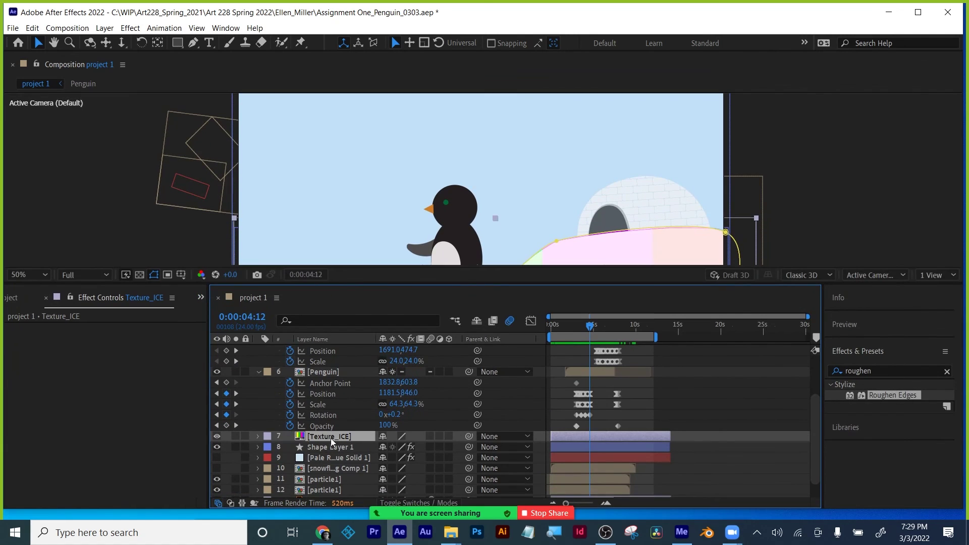
{"action": "left_click", "coordinate": [33, 29]}
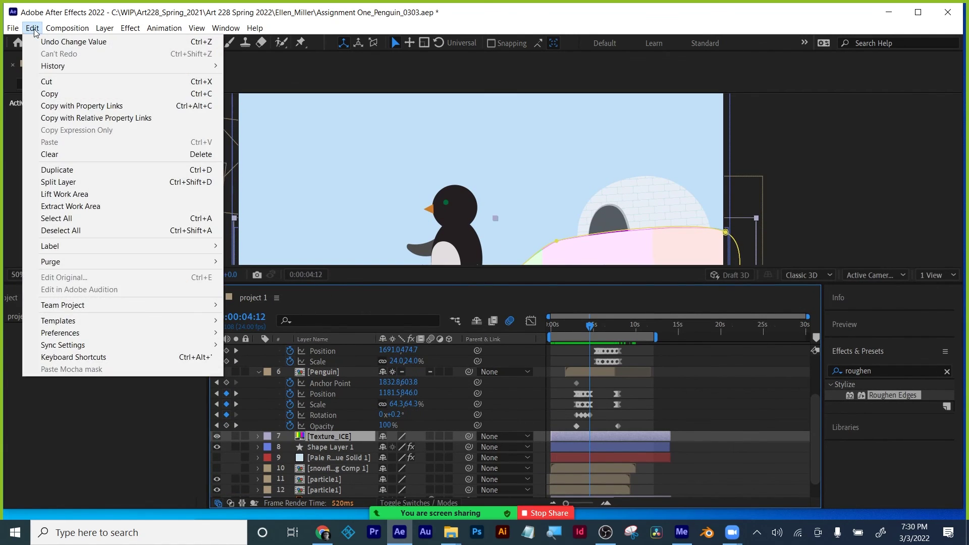
{"action": "left_click", "coordinate": [54, 182]}
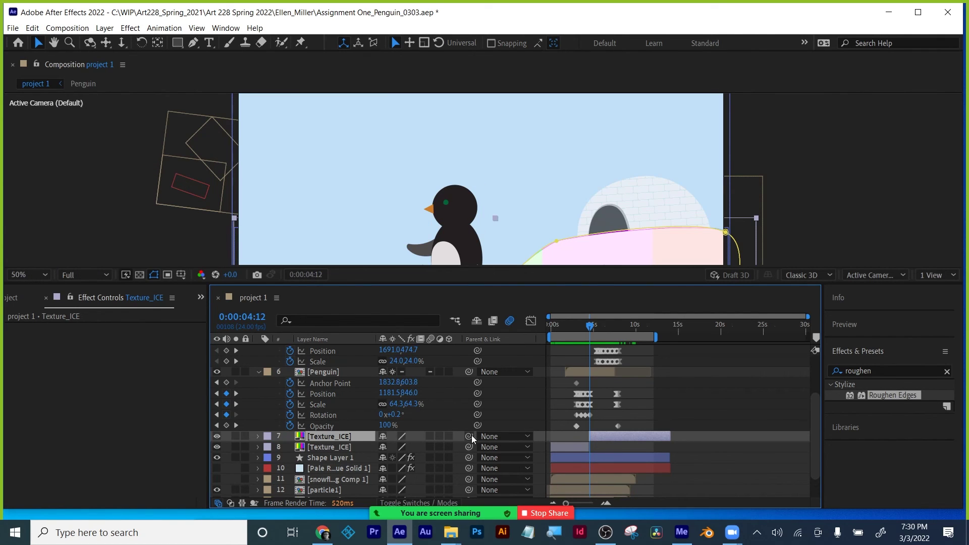
Step: Parent the later Texture_ICE segment to the Penguin layer directly above it and scrub the animation to 0:00:06:04
{"action": "left_click_drag", "start_coordinate": [472, 439], "coordinate": [323, 372]}
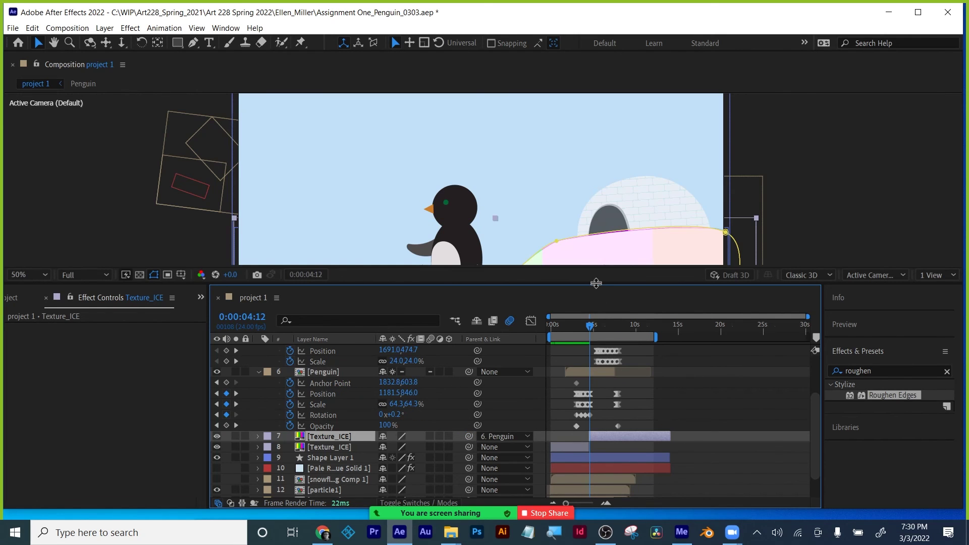
{"action": "left_click_drag", "start_coordinate": [594, 287], "coordinate": [595, 439]}
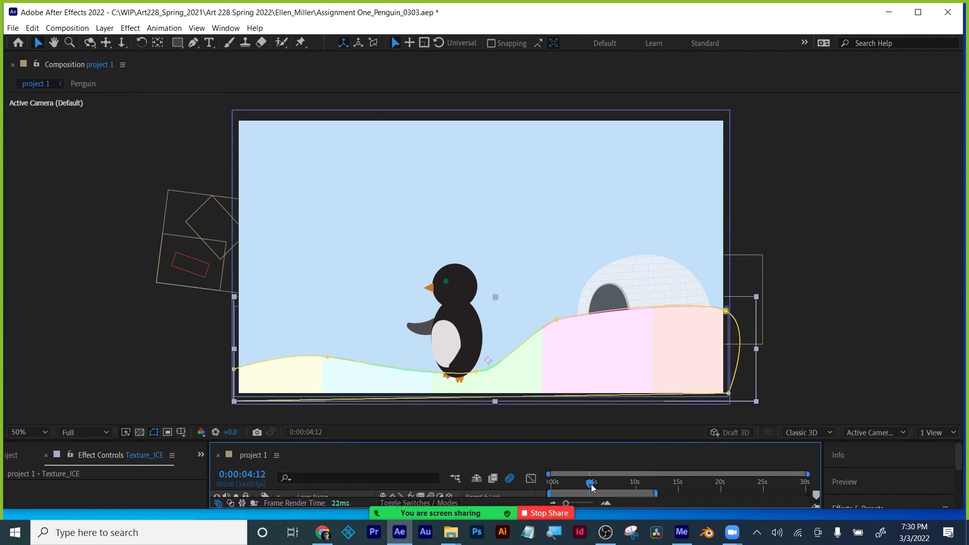
{"action": "left_click_drag", "start_coordinate": [593, 487], "coordinate": [606, 471]}
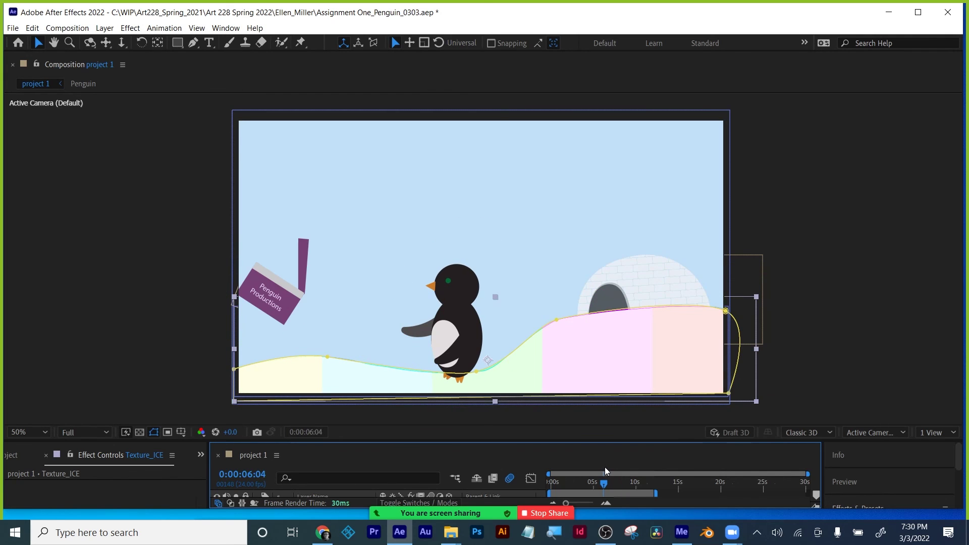
{"action": "key", "text": "q"}
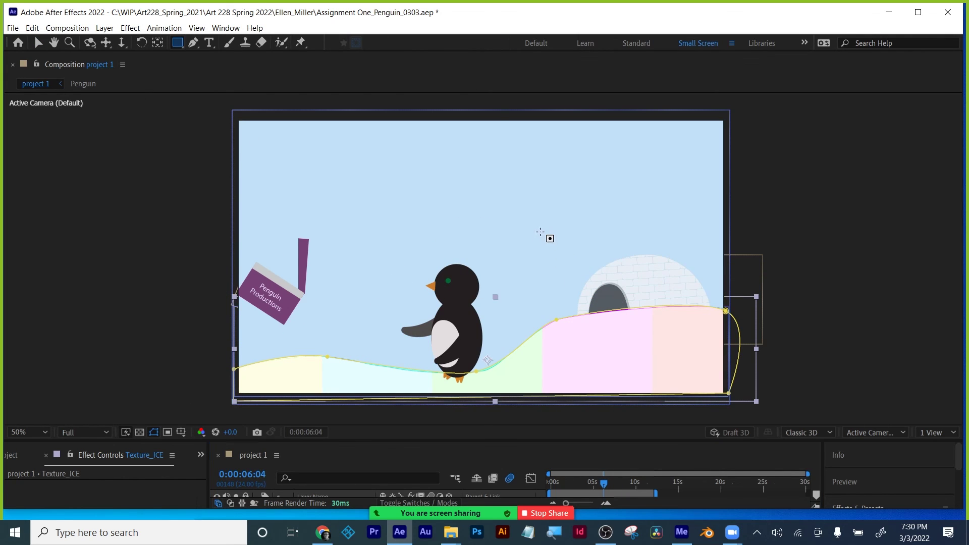
{"action": "left_click_drag", "start_coordinate": [538, 227], "coordinate": [595, 286]}
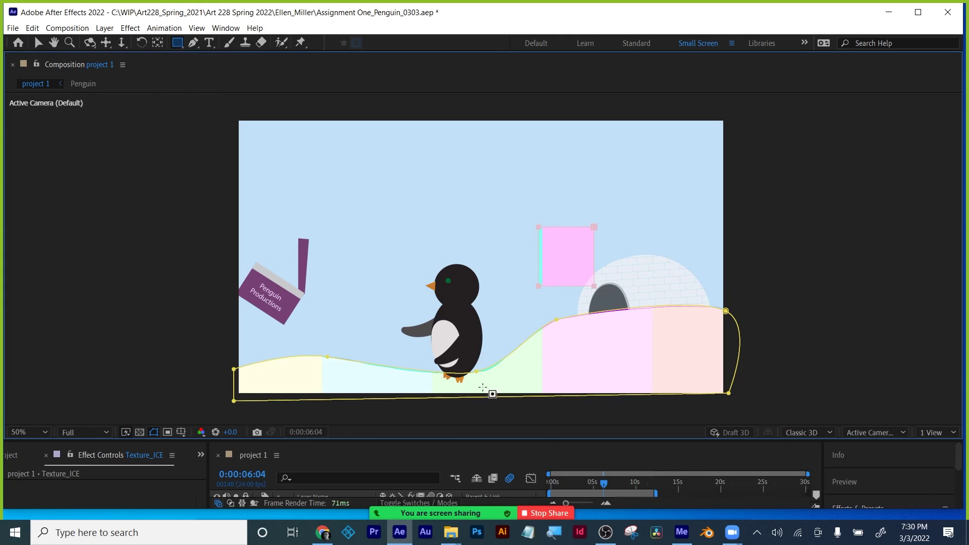
{"action": "key", "text": "ctrl+z"}
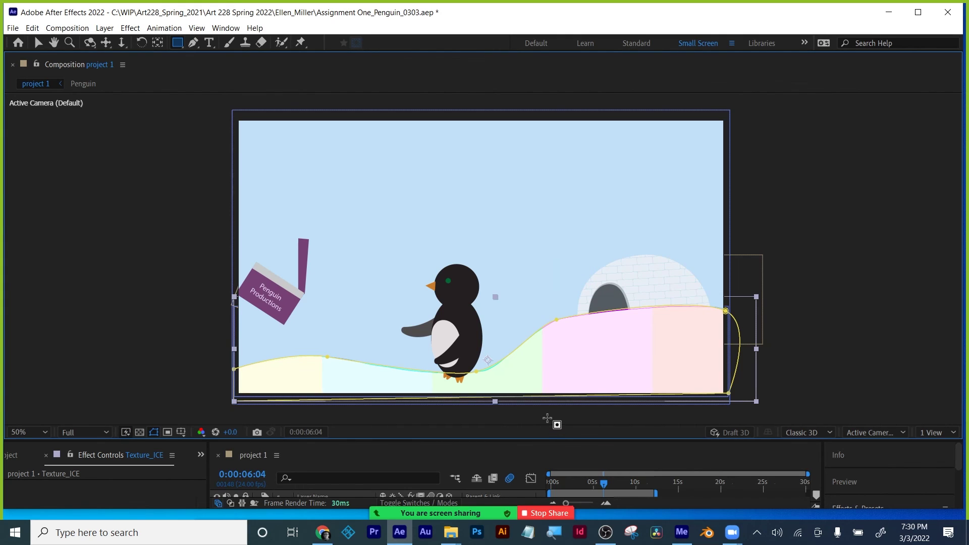
Step: Deselect all layers and draw a small square with the Rectangle tool in the sky above the igloo as a new shape layer
{"action": "key", "text": "ctrl+shift+a"}
{"action": "key", "text": "q"}
{"action": "key", "text": "q"}
{"action": "key", "text": "q"}
{"action": "key", "text": "q"}
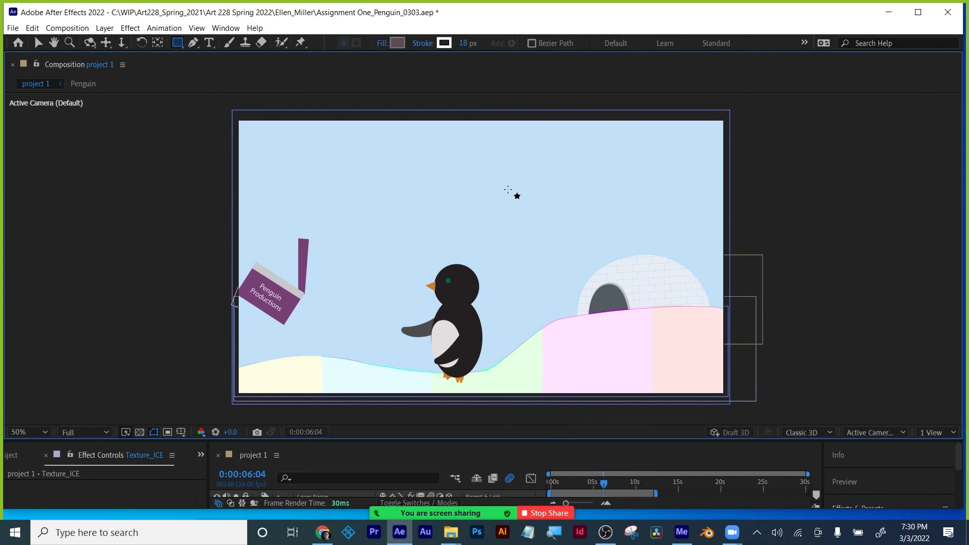
{"action": "left_click_drag", "start_coordinate": [527, 194], "coordinate": [584, 248]}
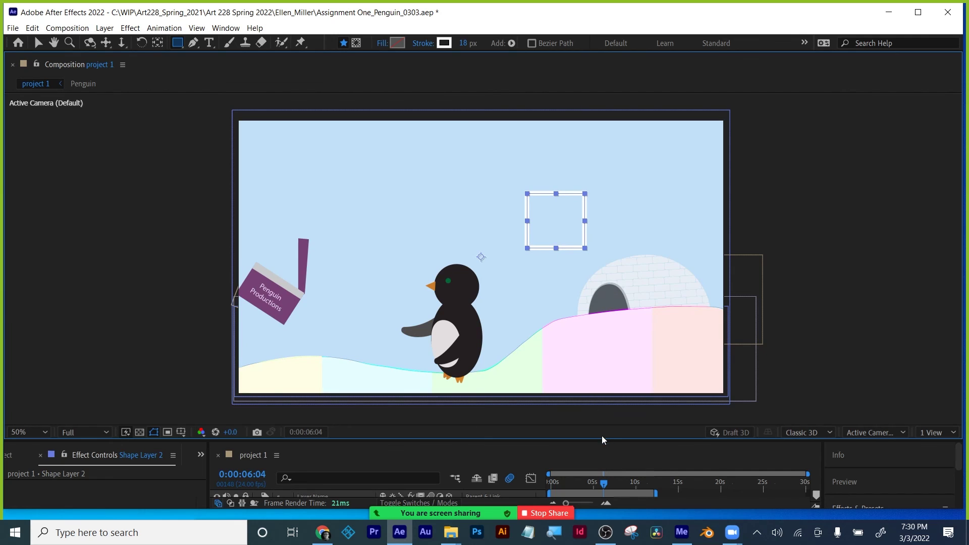
Step: Move through the keyframes of the Penguin layer above Texture_ICE to its Scale keyframe at 0:00:04:12
{"action": "left_click_drag", "start_coordinate": [604, 443], "coordinate": [607, 308]}
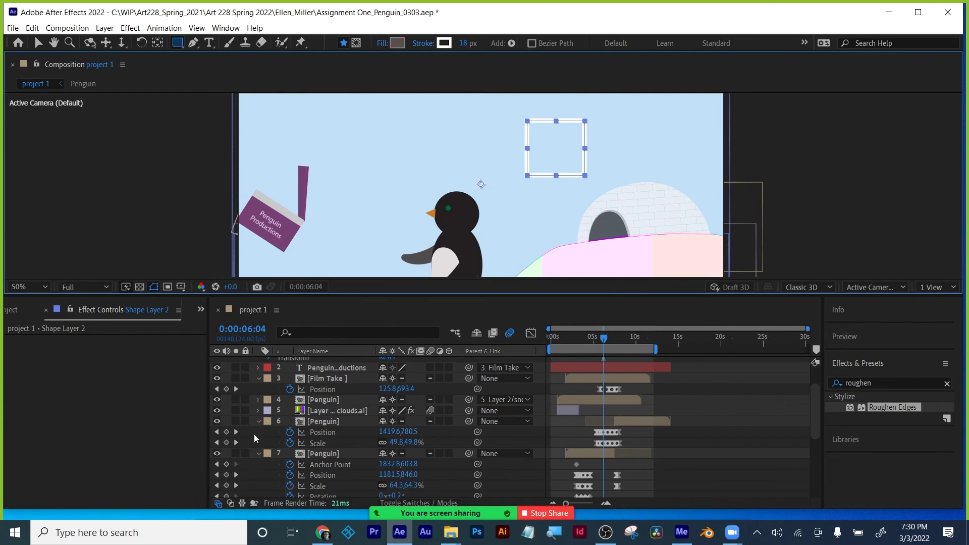
{"action": "scroll", "coordinate": [480, 435], "scroll_direction": "down", "scroll_amount": 5}
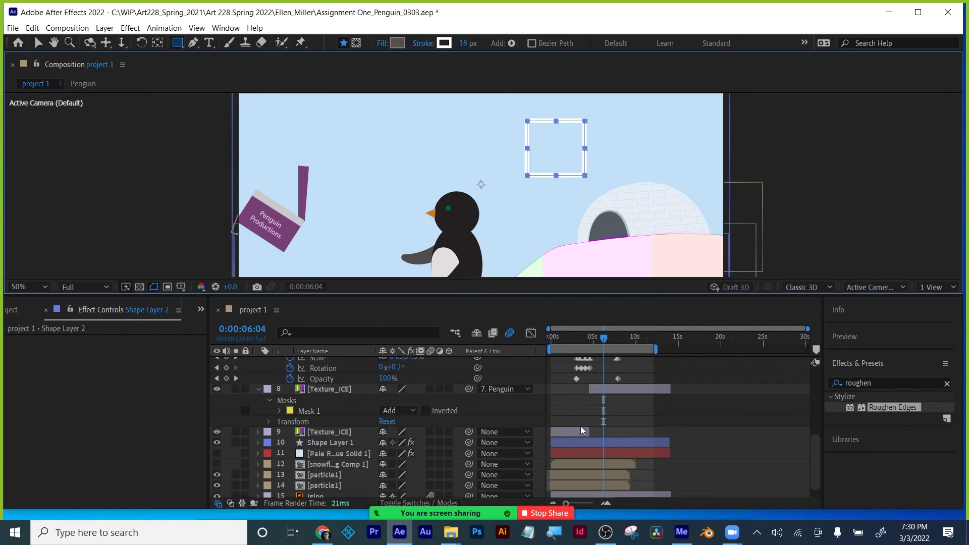
{"action": "left_click", "coordinate": [619, 390]}
{"action": "scroll", "coordinate": [644, 434], "scroll_direction": "up", "scroll_amount": 4}
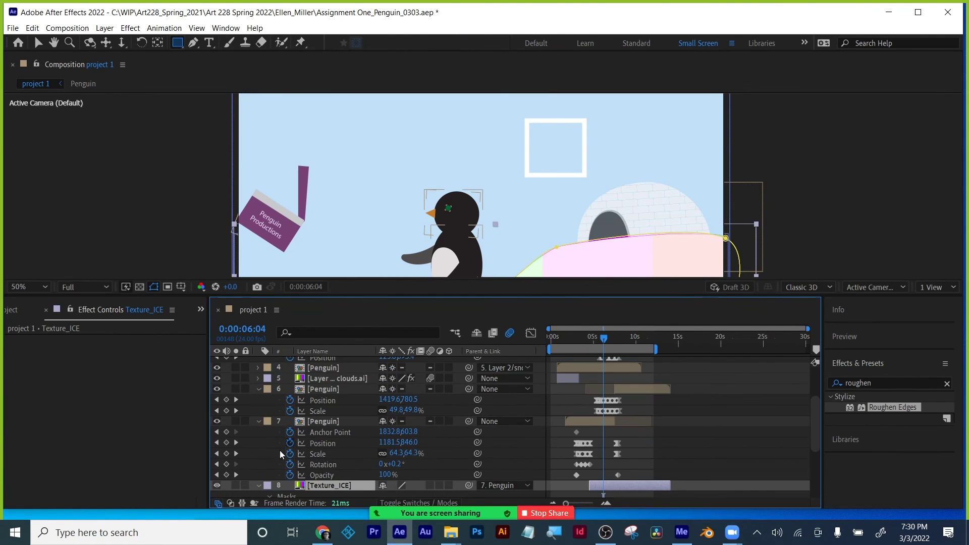
{"action": "left_click", "coordinate": [217, 433]}
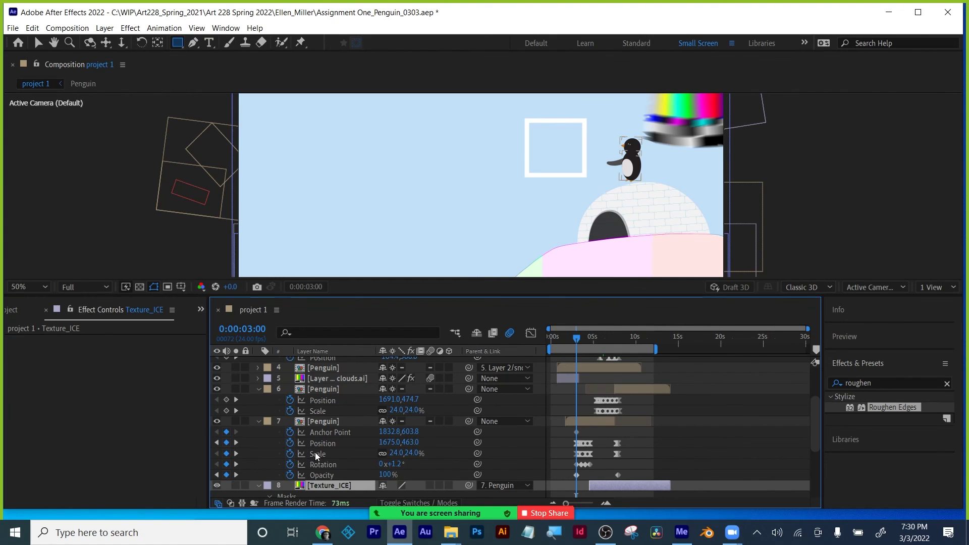
{"action": "left_click", "coordinate": [236, 453]}
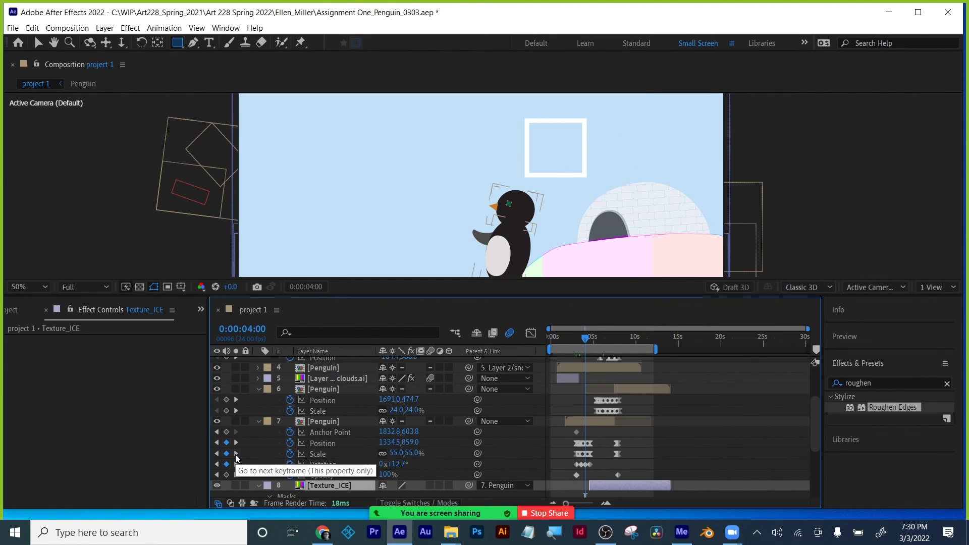
{"action": "left_click", "coordinate": [235, 454]}
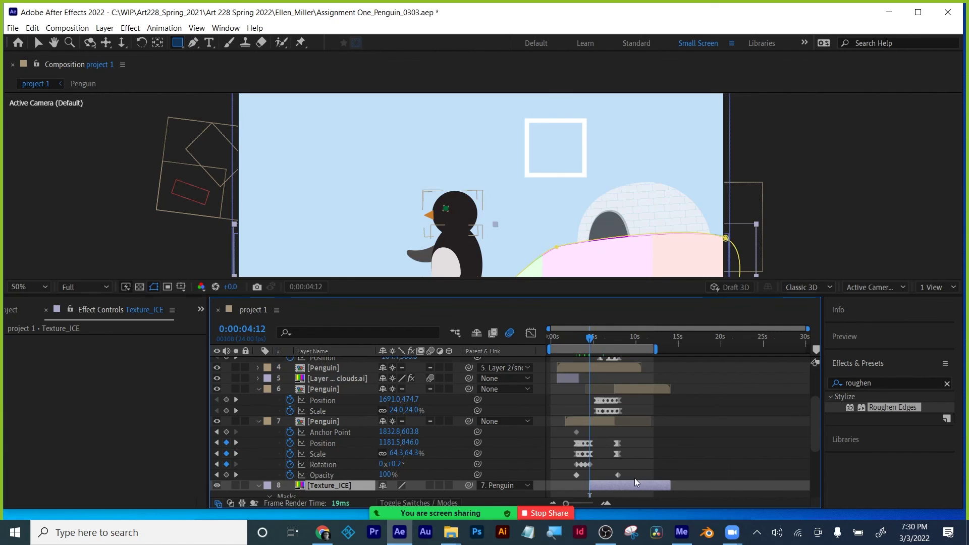
Step: Split the new square's layer, Shape Layer 2, at 0:00:04:12
{"action": "scroll", "coordinate": [671, 447], "scroll_direction": "up", "scroll_amount": 3}
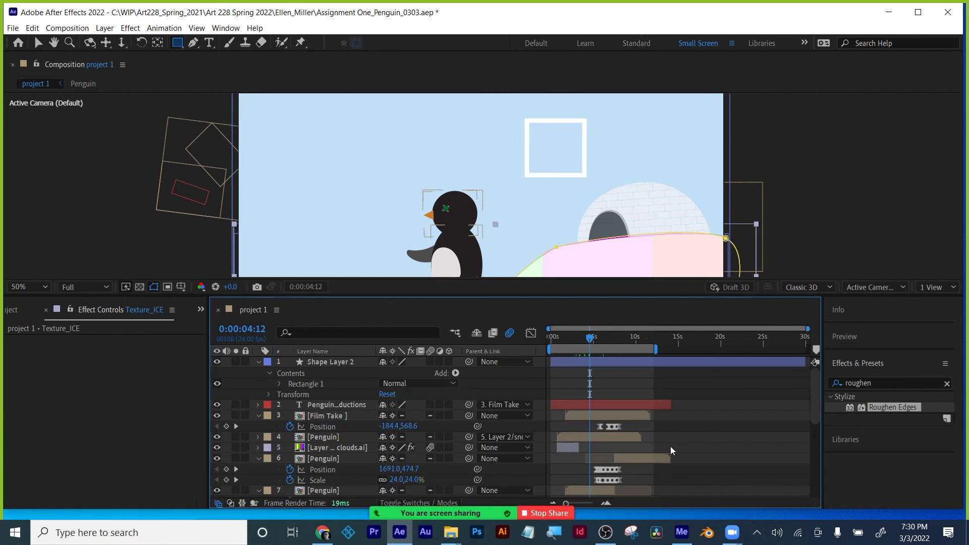
{"action": "left_click", "coordinate": [610, 383]}
{"action": "left_click", "coordinate": [620, 362]}
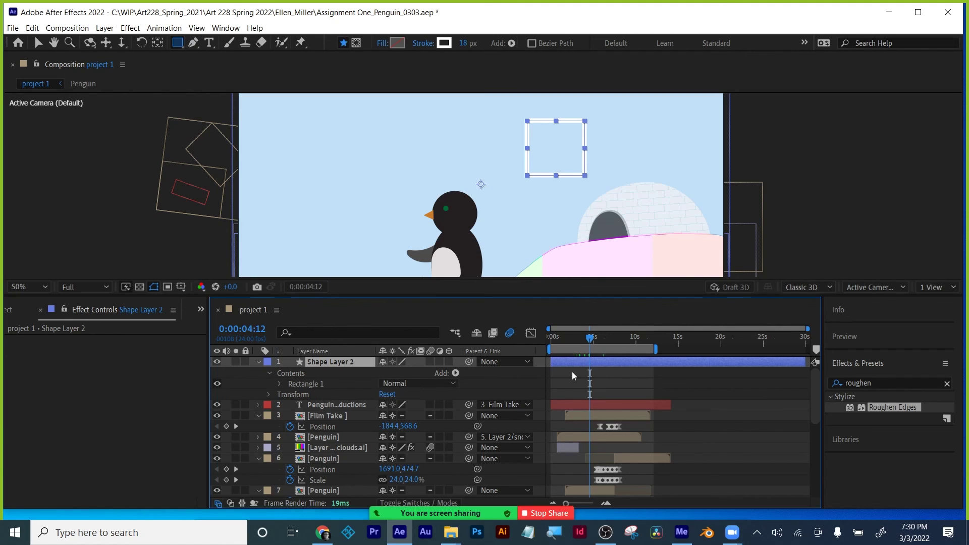
{"action": "key", "text": "ctrl+shift+d"}
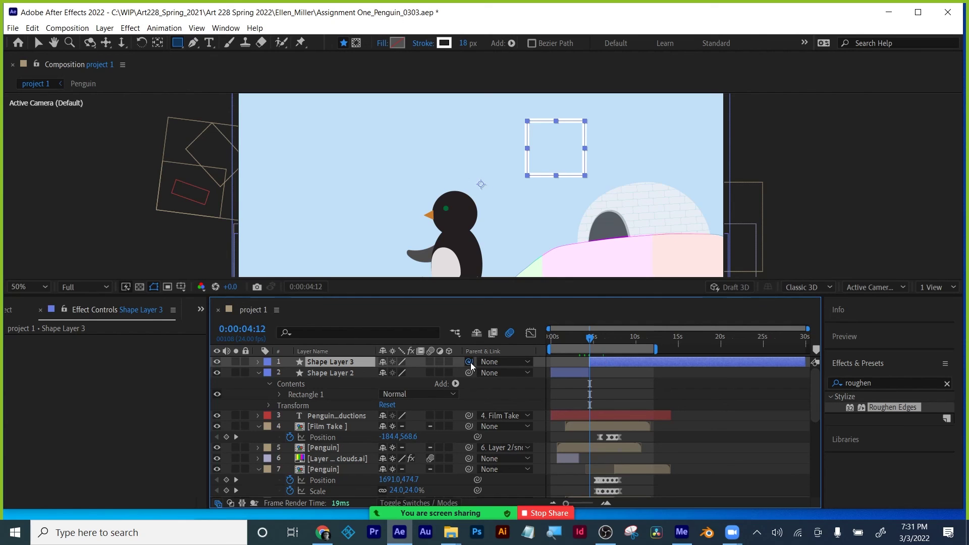
Step: Try parenting Shape Layer 3 to the layer 7 Penguin, inspect its contents and transform properties, and undo the parenting
{"action": "left_click_drag", "start_coordinate": [469, 362], "coordinate": [323, 473]}
{"action": "left_click", "coordinate": [258, 362]}
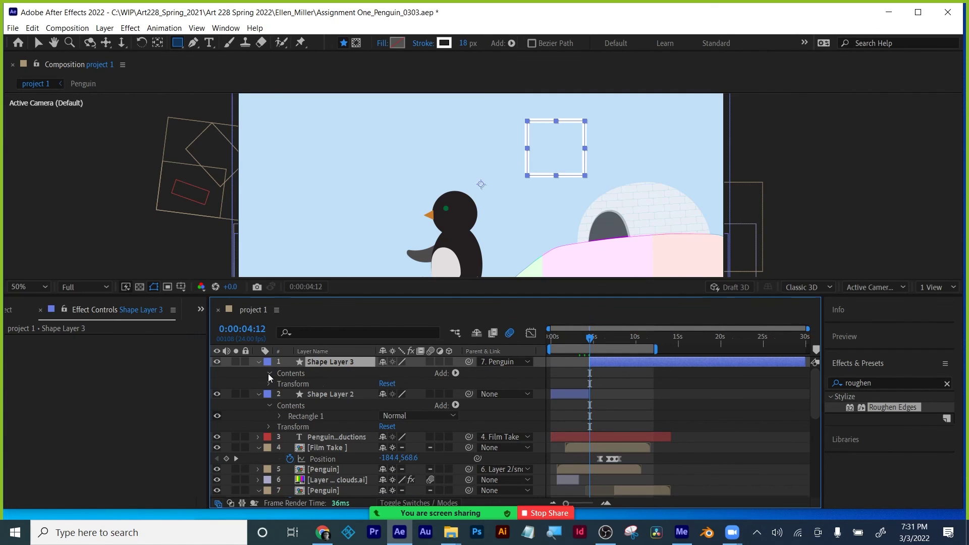
{"action": "left_click", "coordinate": [268, 373]}
{"action": "left_click", "coordinate": [259, 362]}
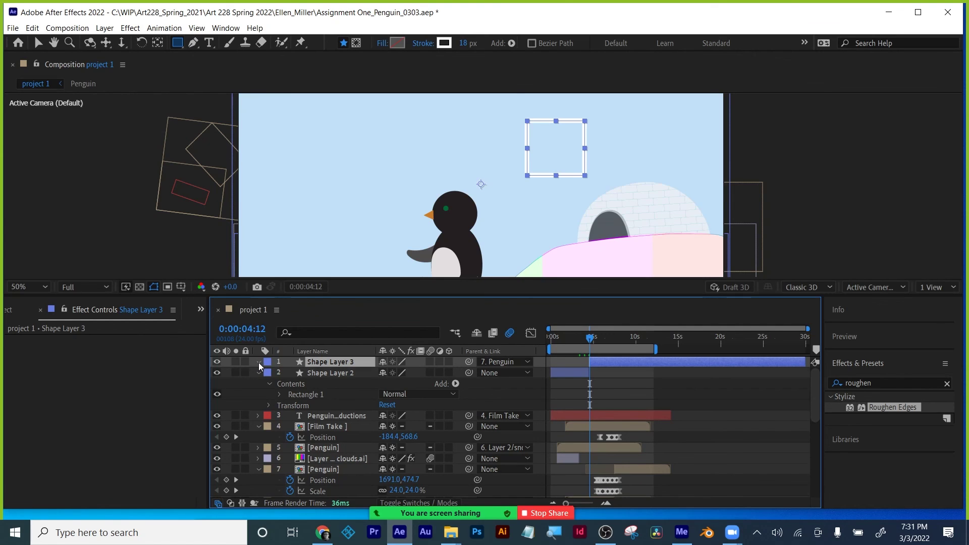
{"action": "left_click", "coordinate": [258, 362]}
{"action": "left_click", "coordinate": [269, 384]}
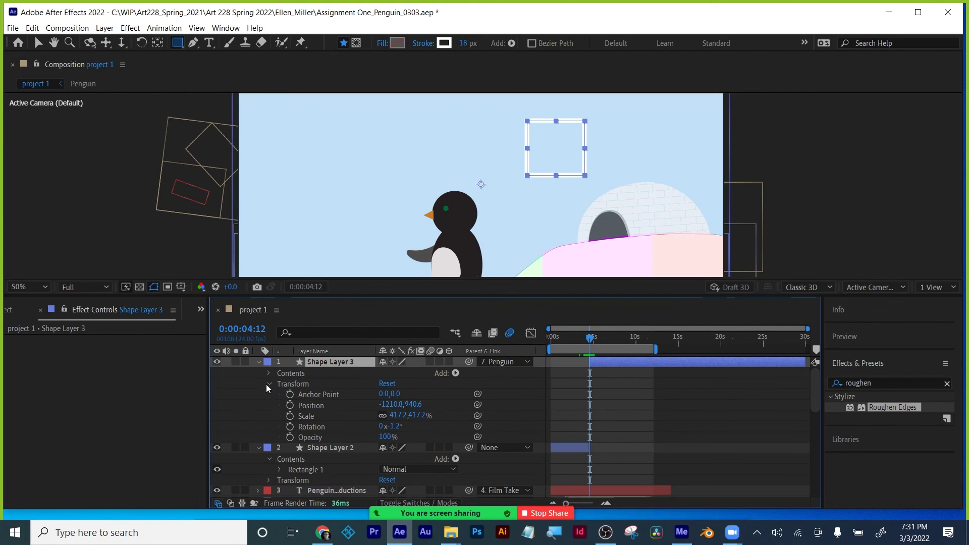
{"action": "left_click", "coordinate": [269, 383]}
{"action": "left_click", "coordinate": [269, 374]}
{"action": "left_click", "coordinate": [269, 373]}
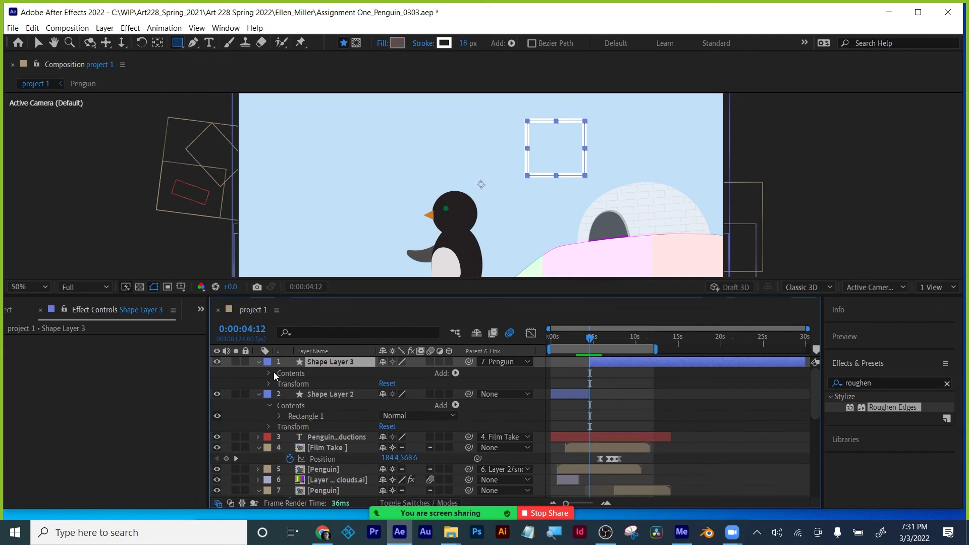
{"action": "key", "text": "ctrl+z"}
Step: Link Shape Layer 3's Scale property to the layer 7 Penguin's Scale and scrub to 0:00:06:15 to check the scaling
{"action": "key", "text": "s"}
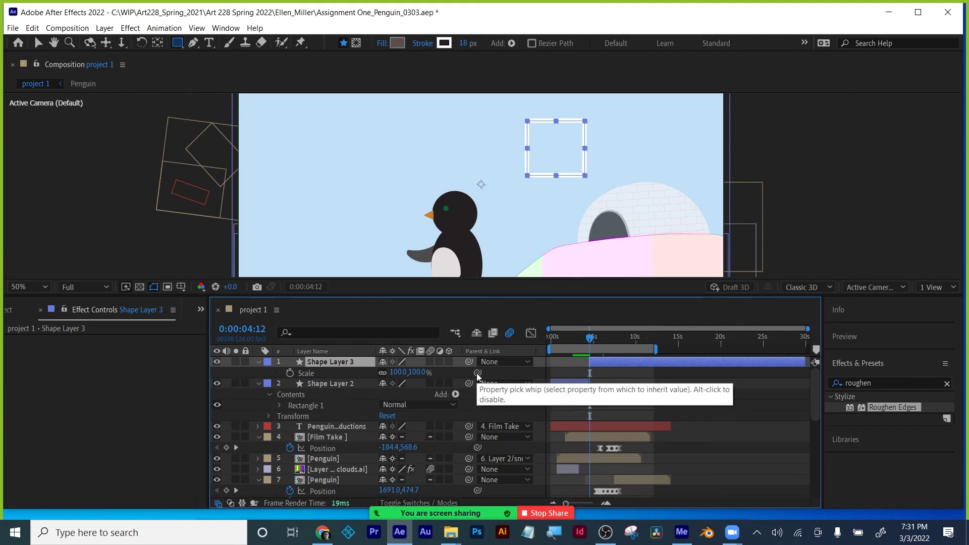
{"action": "mouse_move", "coordinate": [477, 376]}
{"action": "left_mouse_down"}
{"action": "mouse_move", "coordinate": [300, 462]}
{"action": "mouse_move", "coordinate": [319, 483]}
{"action": "mouse_move", "coordinate": [328, 439]}
{"action": "mouse_move", "coordinate": [473, 378]}
{"action": "left_mouse_up"}
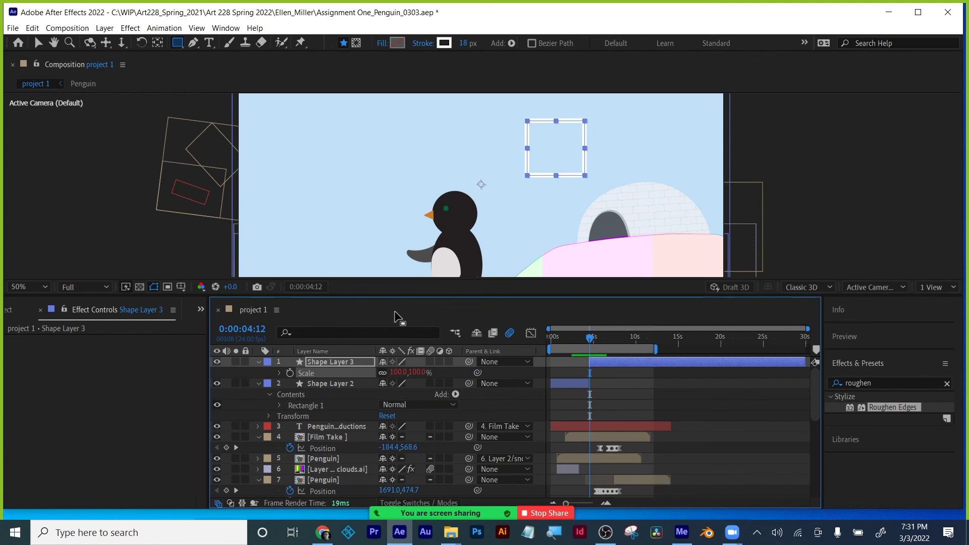
{"action": "left_click_drag", "start_coordinate": [403, 296], "coordinate": [403, 151]}
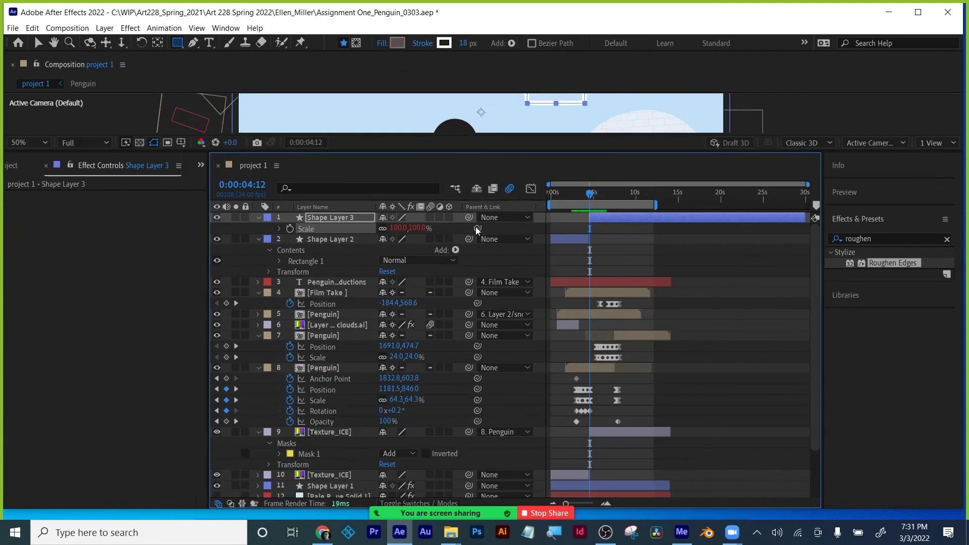
{"action": "left_click_drag", "start_coordinate": [477, 230], "coordinate": [339, 357]}
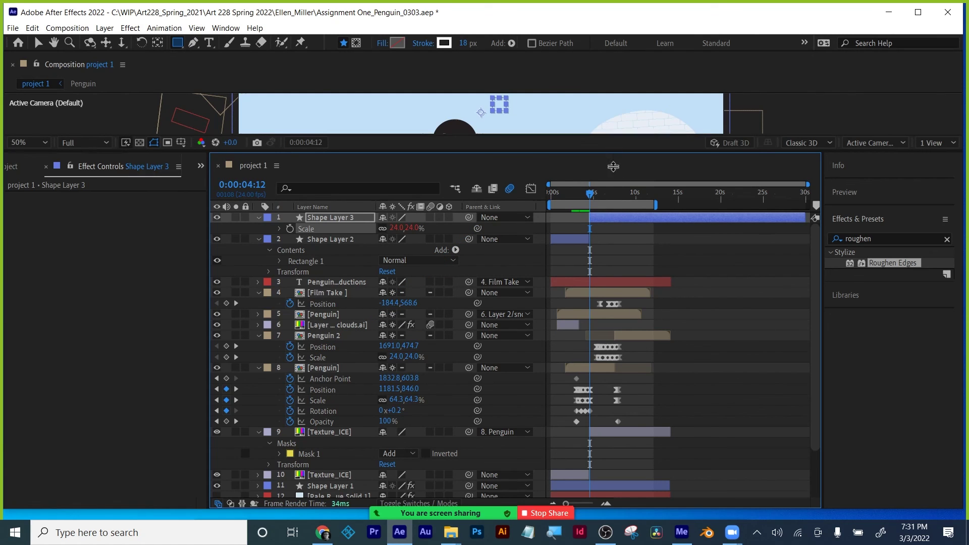
{"action": "left_click_drag", "start_coordinate": [612, 151], "coordinate": [604, 326]}
{"action": "mouse_move", "coordinate": [589, 358]}
{"action": "left_mouse_down"}
{"action": "mouse_move", "coordinate": [626, 357]}
{"action": "mouse_move", "coordinate": [607, 365]}
{"action": "left_mouse_up"}
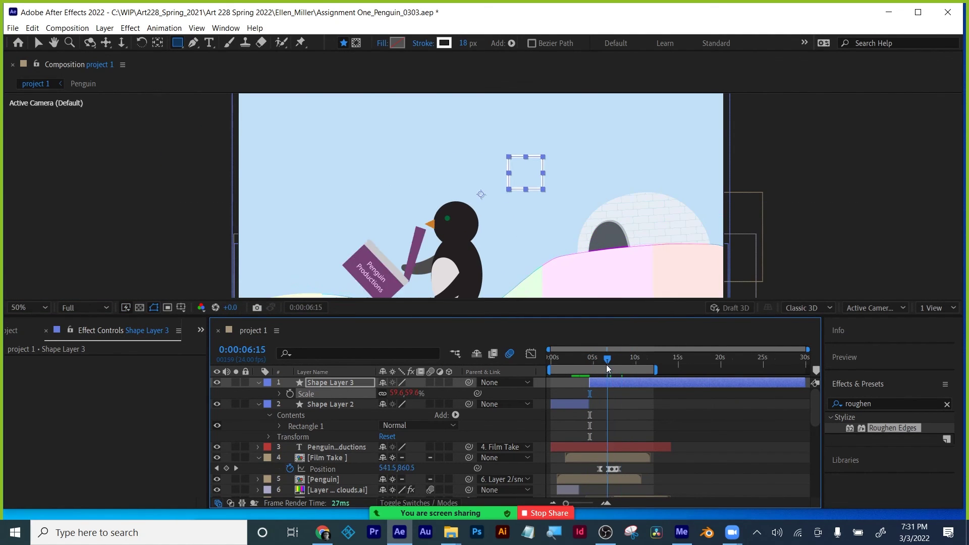
Step: Reveal Shape Layer 3's Scale expression and copy its text, thisComp.layer("Penguin 2").transform.scale
{"action": "left_click", "coordinate": [280, 394]}
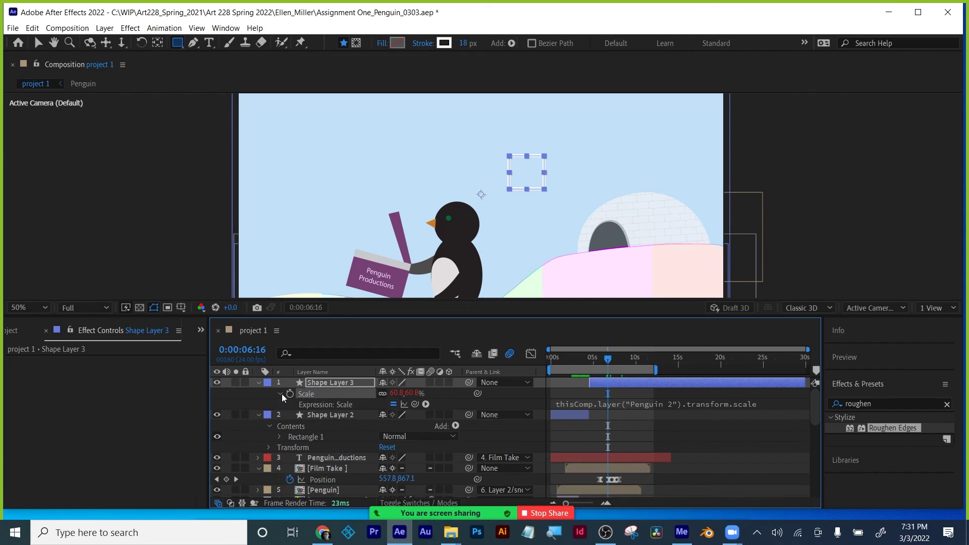
{"action": "left_click", "coordinate": [631, 404]}
{"action": "key", "text": "ctrl+c"}
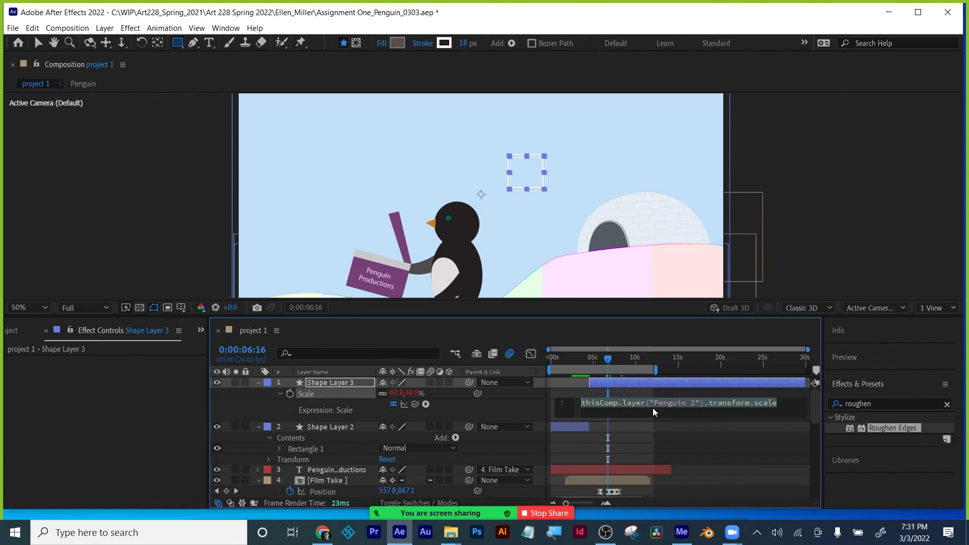
Step: Clear and repaste Shape Layer 3's Scale expression text, and remove the expression from the property
{"action": "left_click", "coordinate": [652, 409]}
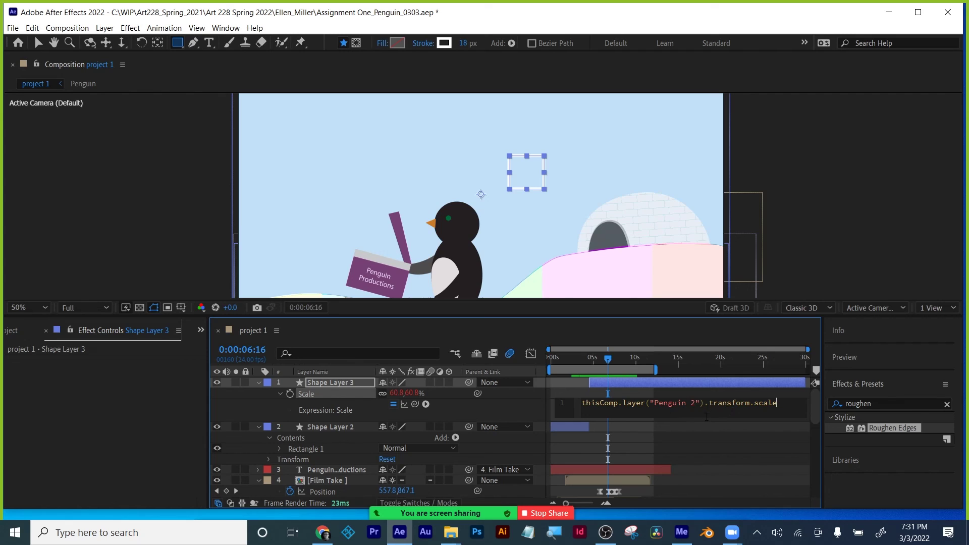
{"action": "left_click", "coordinate": [698, 395]}
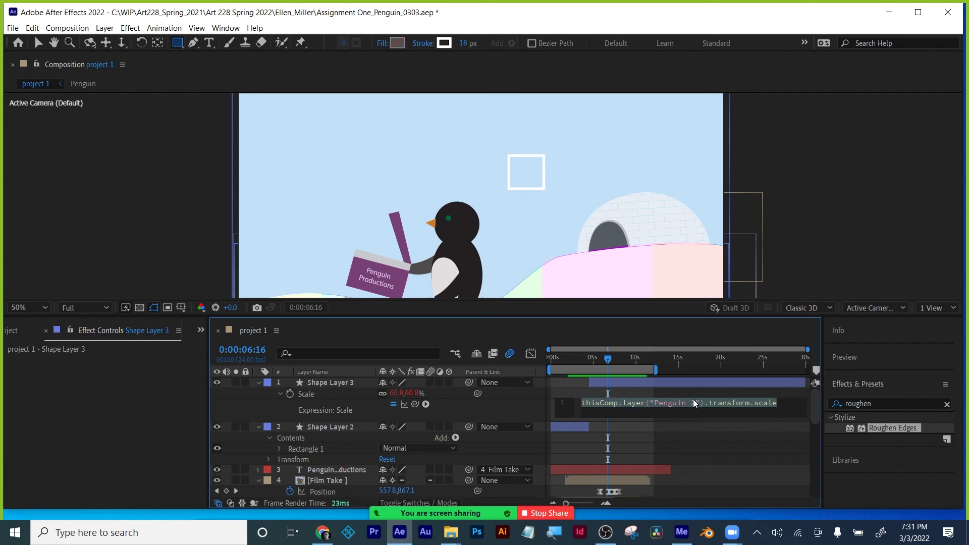
{"action": "key", "text": "BackSpace"}
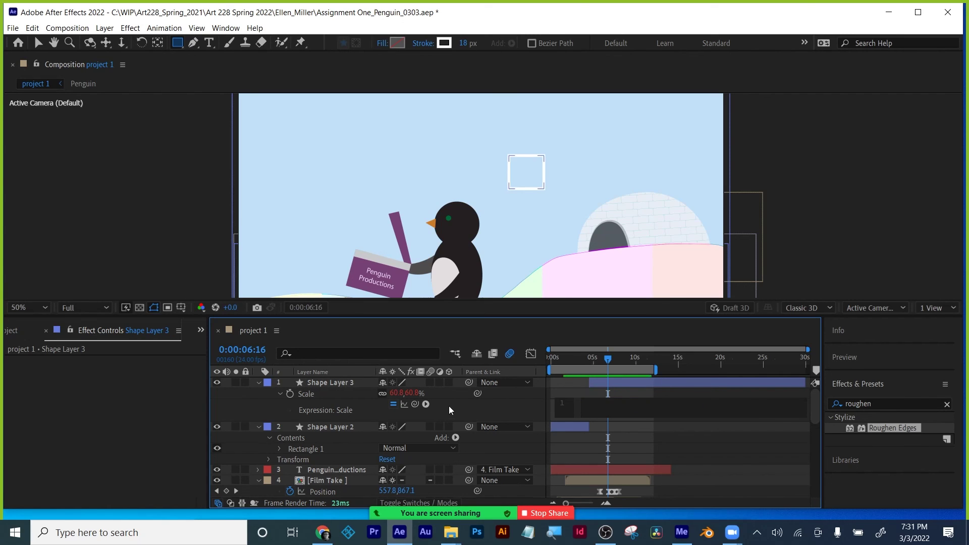
{"action": "key", "text": "ctrl+v"}
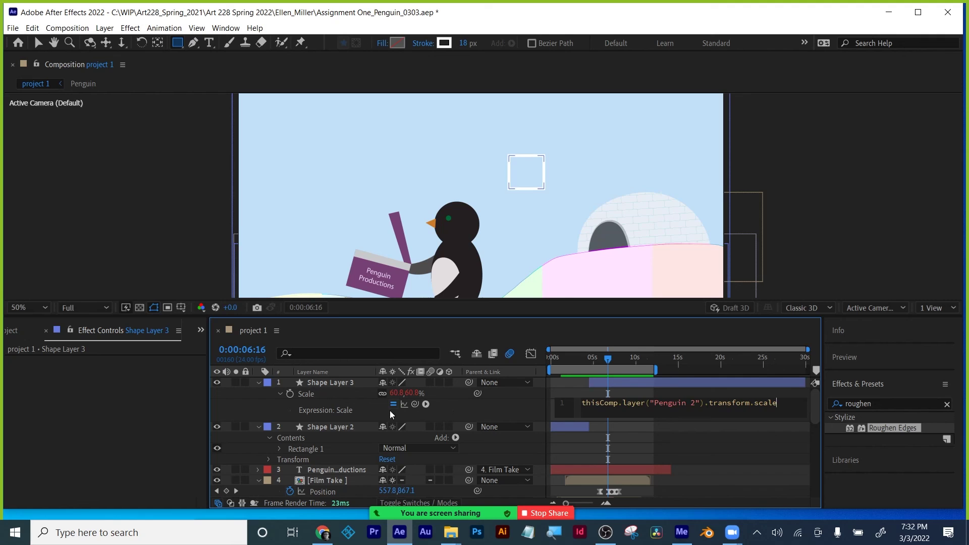
{"action": "left_click", "coordinate": [291, 394], "text": "alt"}
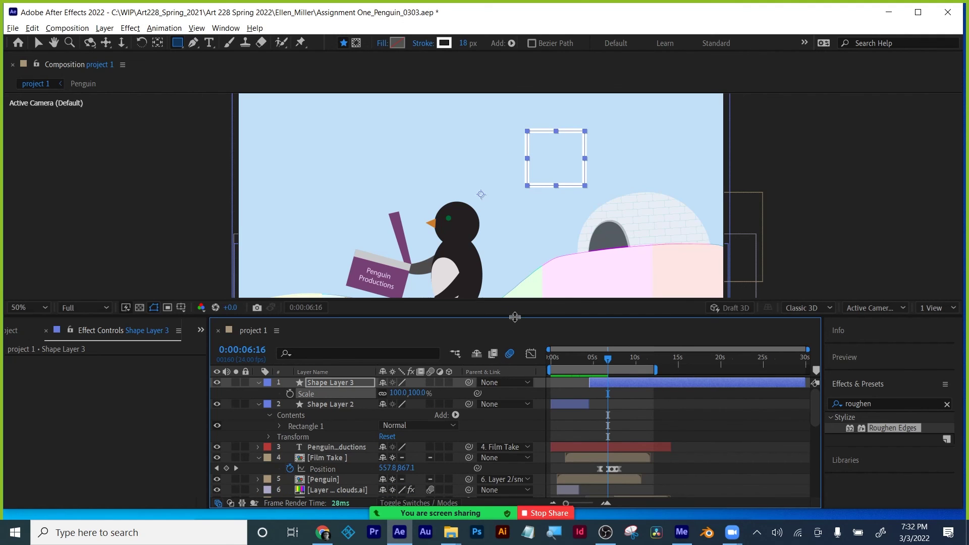
Step: Step through the Penguin 2 layer's Scale keyframes to 0:00:08:00 and add the first Scale keyframe to Shape Layer 3 there
{"action": "left_click_drag", "start_coordinate": [515, 317], "coordinate": [503, 166]}
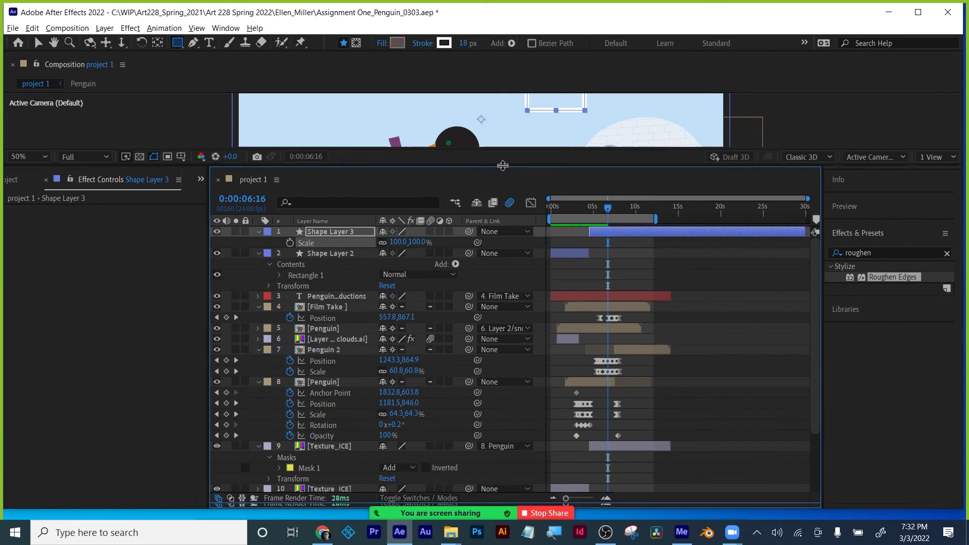
{"action": "left_click", "coordinate": [323, 371]}
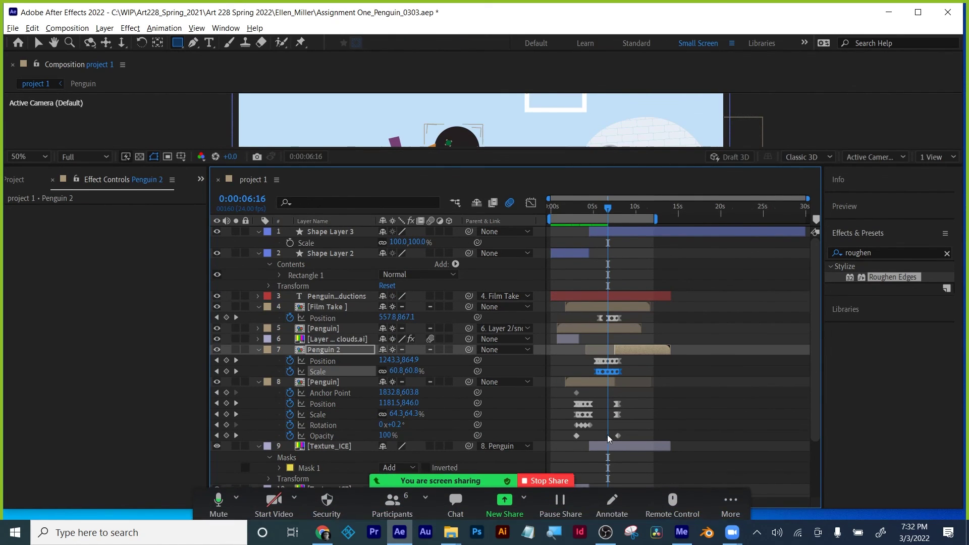
{"action": "left_click", "coordinate": [674, 396]}
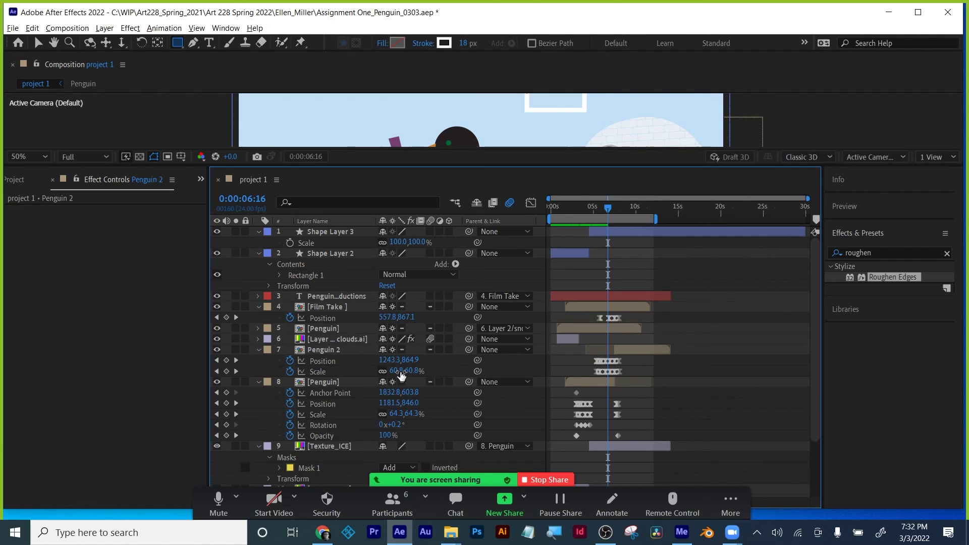
{"action": "left_click", "coordinate": [236, 371]}
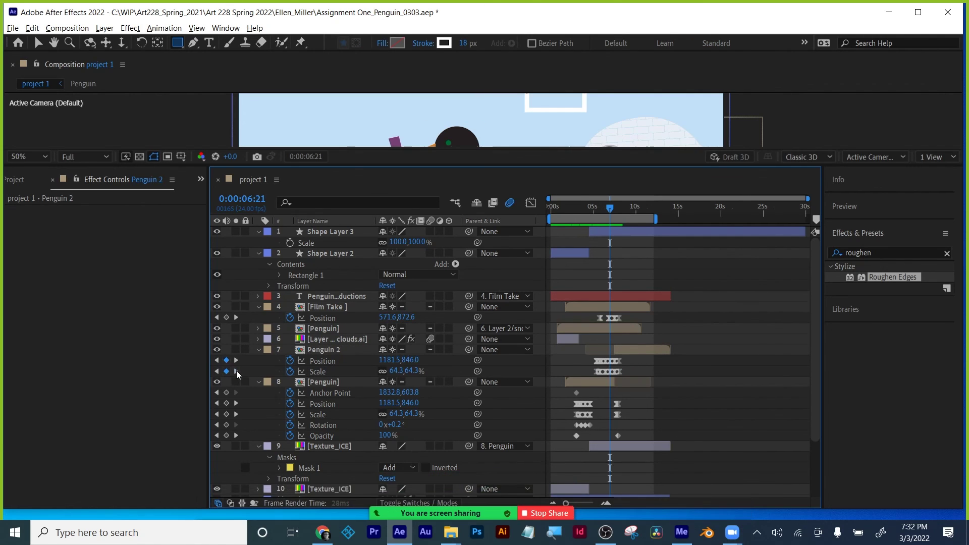
{"action": "left_click", "coordinate": [236, 371]}
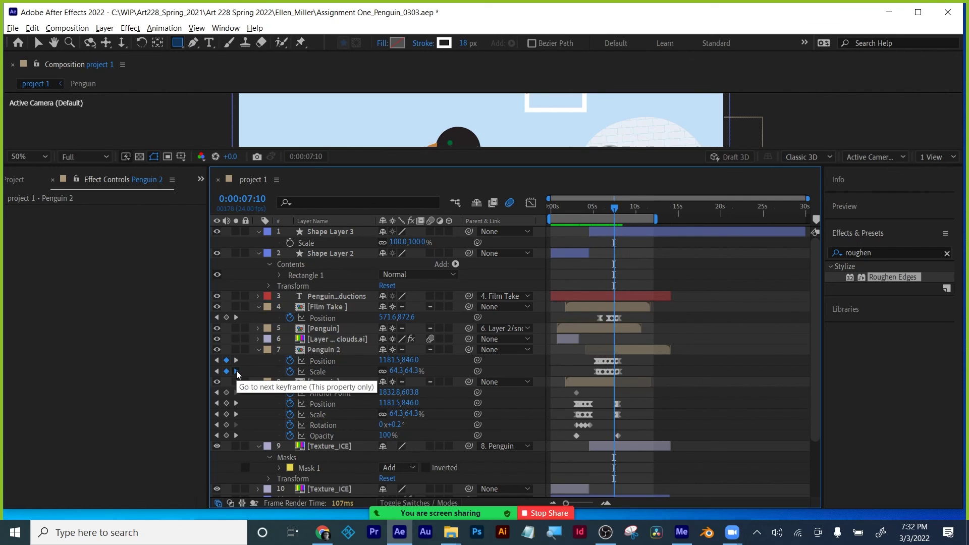
{"action": "left_click", "coordinate": [236, 371]}
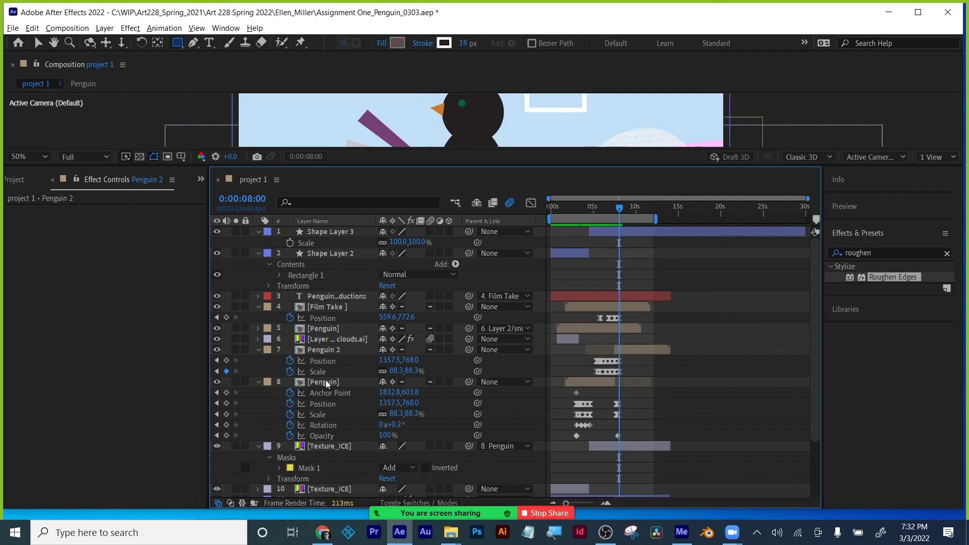
{"action": "left_click", "coordinate": [289, 243]}
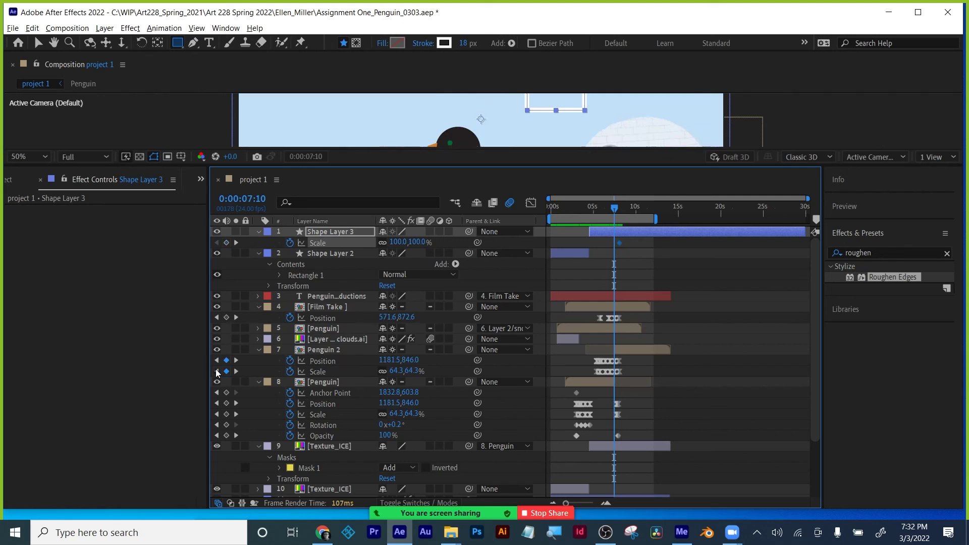
Step: Add a Scale keyframe to Shape Layer 3 at the Penguin 2 layer's keyframe at 0:00:06:21
{"action": "left_click", "coordinate": [218, 372]}
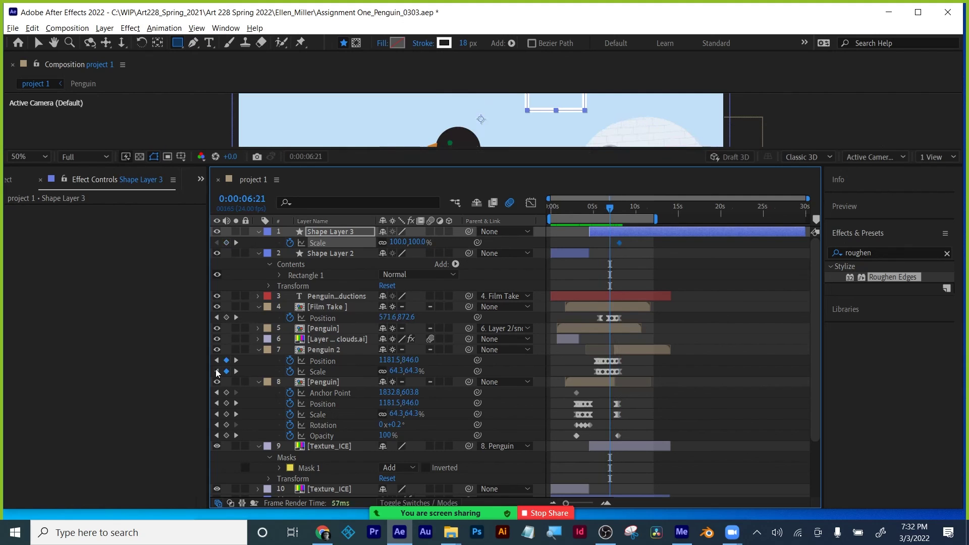
{"action": "left_click", "coordinate": [218, 372]}
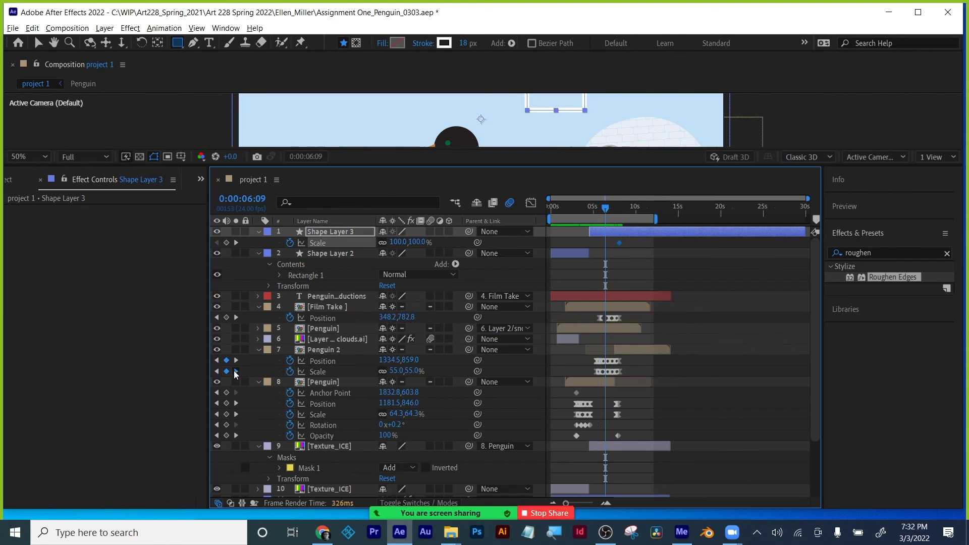
{"action": "left_click", "coordinate": [236, 372]}
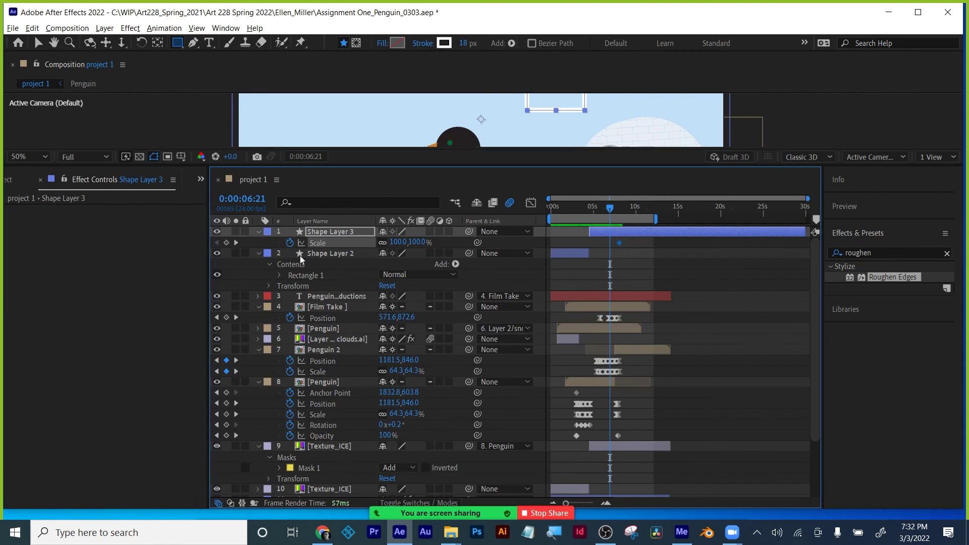
{"action": "left_click", "coordinate": [227, 243]}
Step: Set Shape Layer 3's Scale to 76% at its 0:00:08:00 keyframe, entering it as 100-24
{"action": "left_click", "coordinate": [236, 243]}
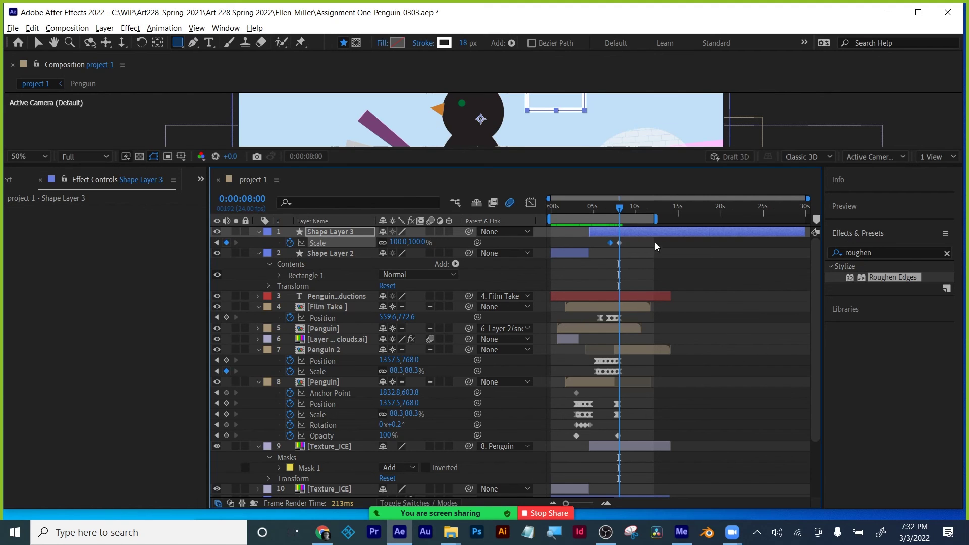
{"action": "left_click_drag", "start_coordinate": [665, 165], "coordinate": [662, 331]}
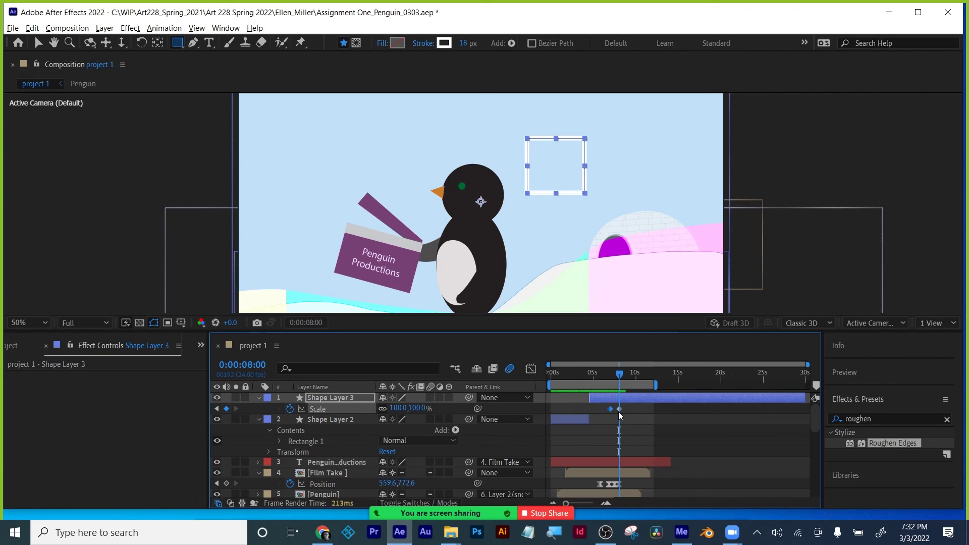
{"action": "left_click", "coordinate": [401, 408]}
{"action": "type", "text": "100"}
{"action": "type", "text": "-24"}
{"action": "key", "text": "Return"}
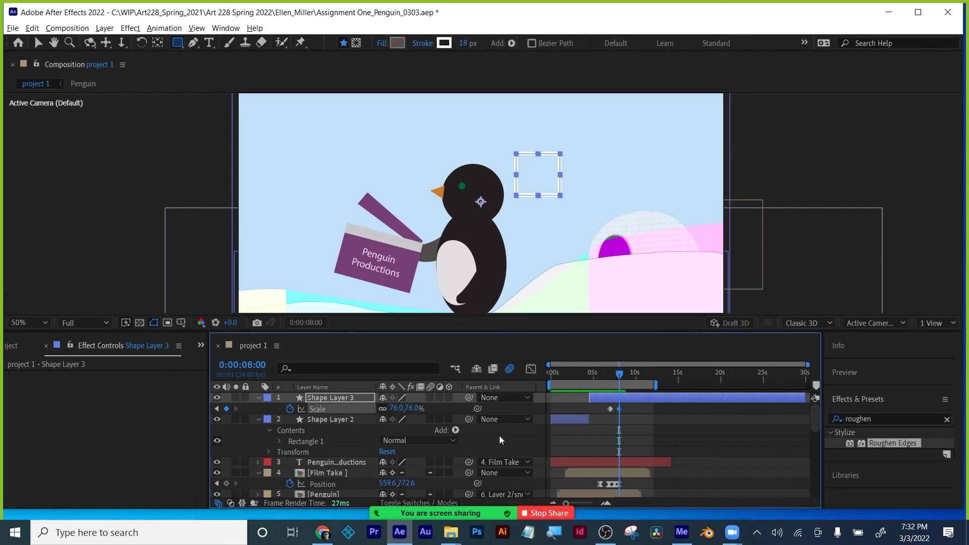
Step: Fit the whole composition in the viewer and preview the square's scaling from 0:00:05:17
{"action": "left_click", "coordinate": [600, 374]}
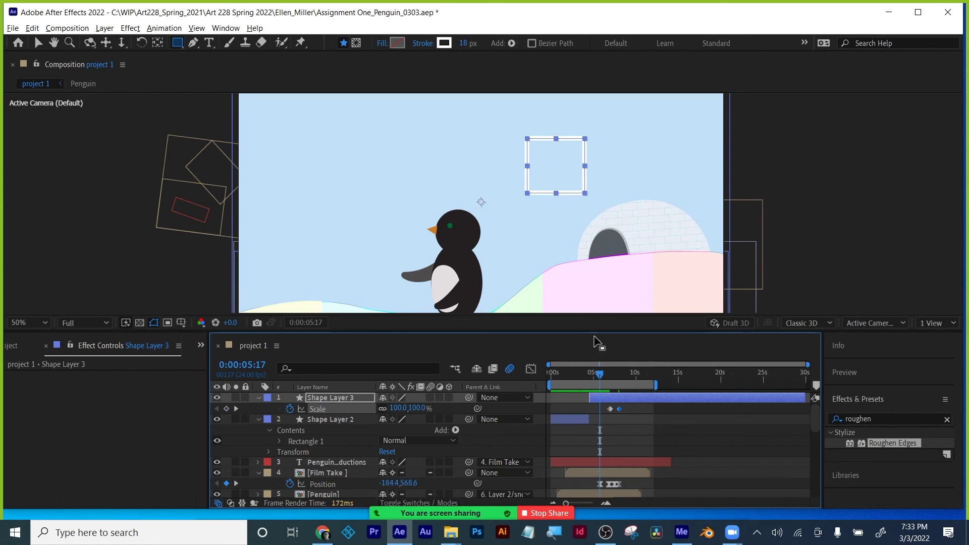
{"action": "key", "text": "."}
{"action": "scroll", "coordinate": [658, 423], "scroll_direction": "down", "scroll_amount": 3}
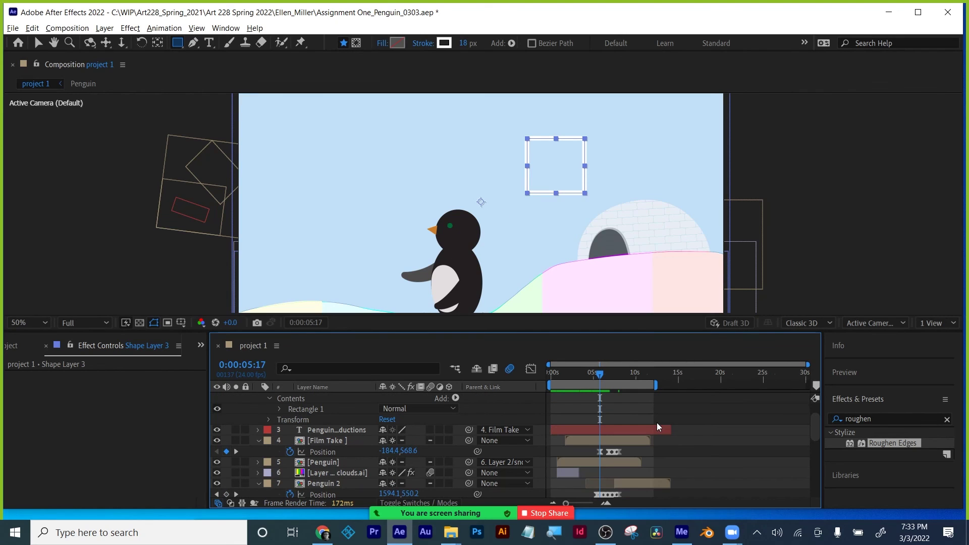
{"action": "left_click", "coordinate": [39, 43]}
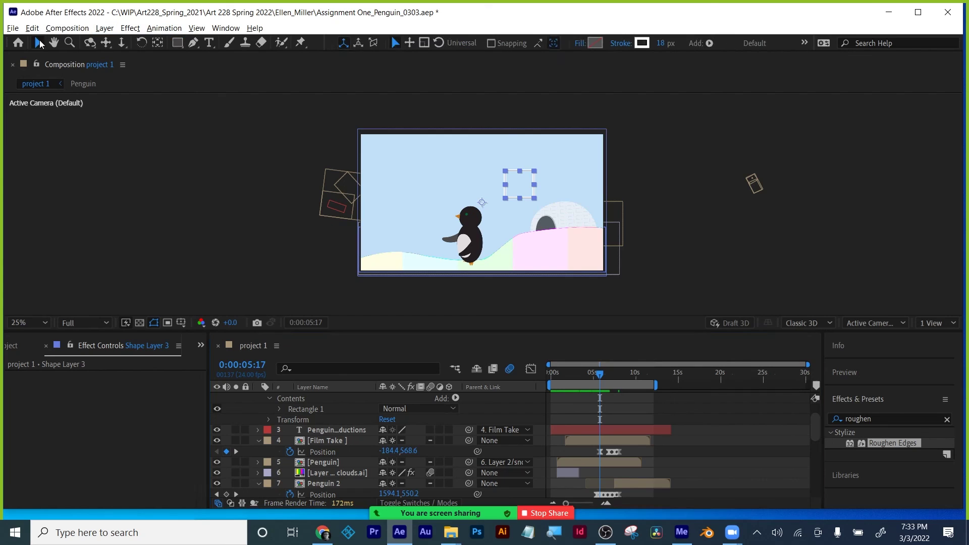
{"action": "left_click", "coordinate": [28, 322]}
{"action": "left_click", "coordinate": [30, 111]}
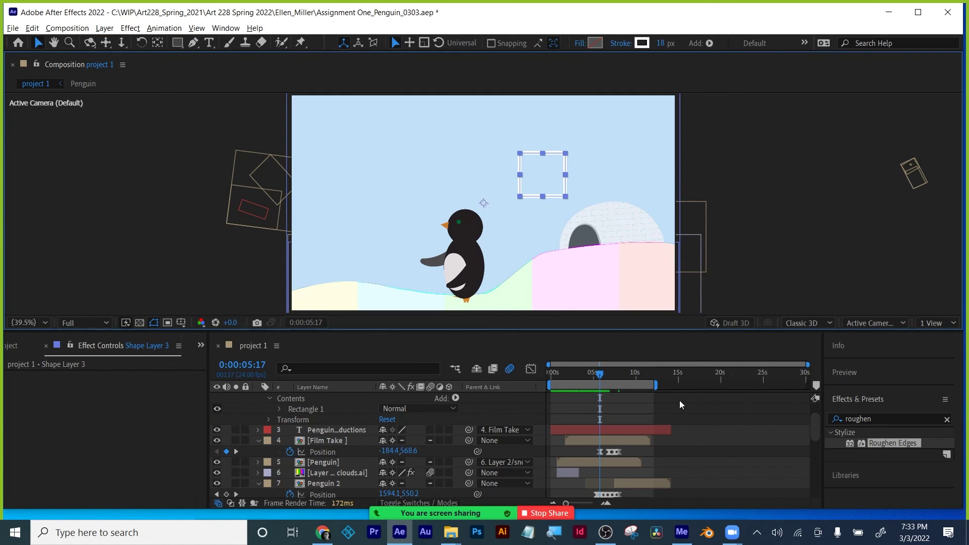
{"action": "key", "text": "space"}
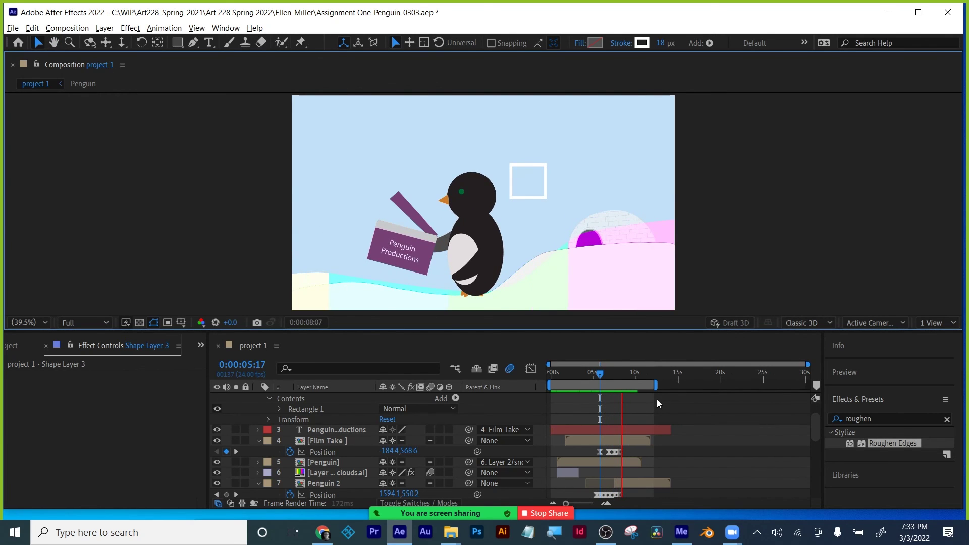
{"action": "key", "text": "space"}
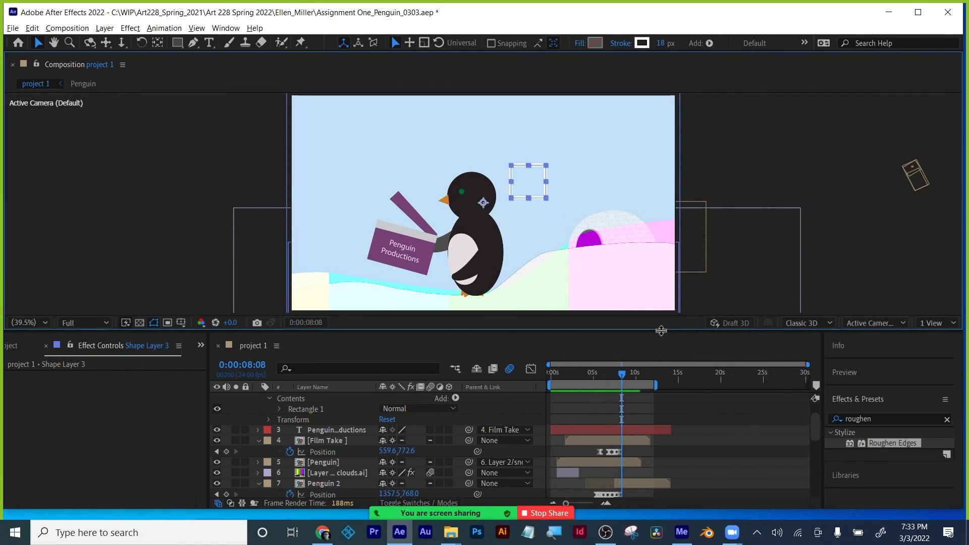
Step: Move Shape Layer 3's earlier Scale keyframe close to the Penguin 2 layer's Scale keyframe at 0:00:07:10
{"action": "left_click_drag", "start_coordinate": [661, 331], "coordinate": [661, 298]}
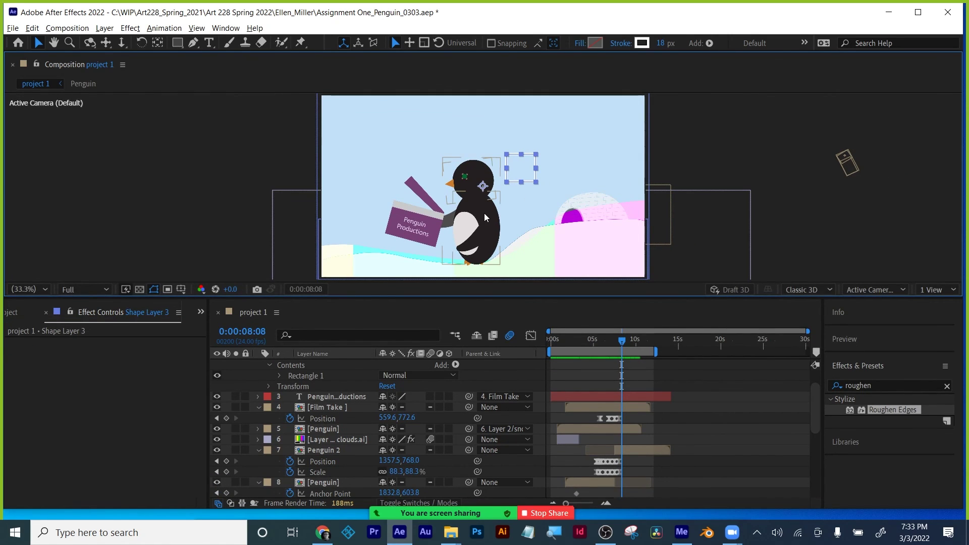
{"action": "scroll", "coordinate": [696, 380], "scroll_direction": "up", "scroll_amount": 2}
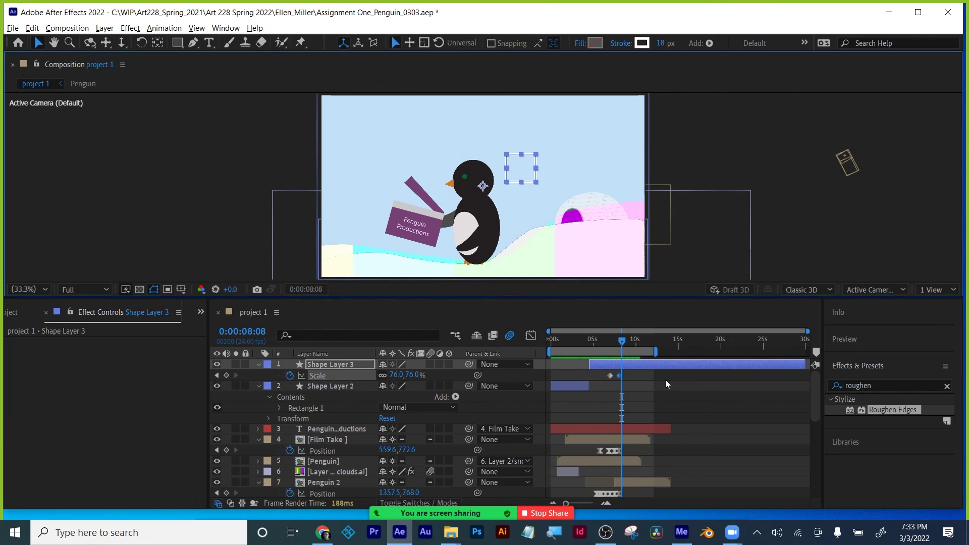
{"action": "left_click_drag", "start_coordinate": [604, 344], "coordinate": [614, 344]}
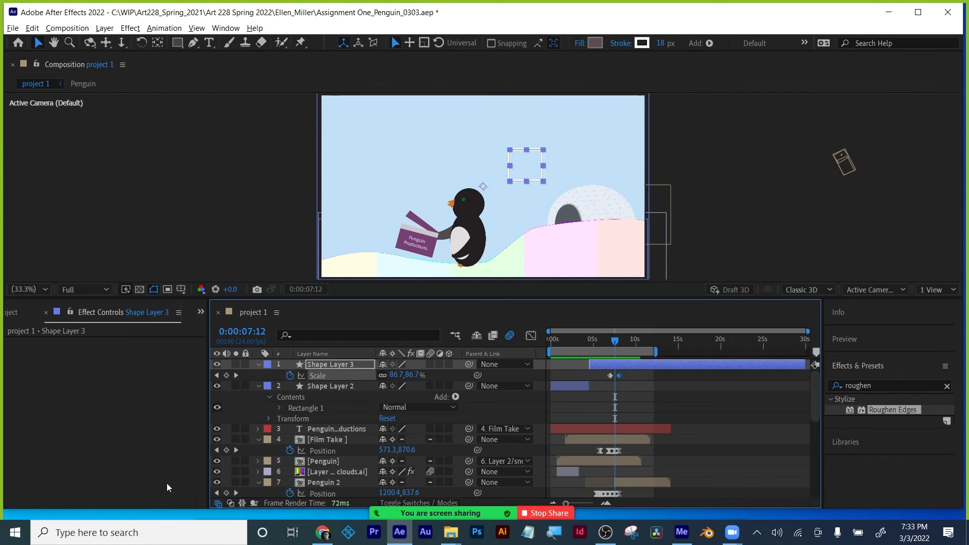
{"action": "key", "text": "ctrl+a"}
{"action": "key", "text": "u"}
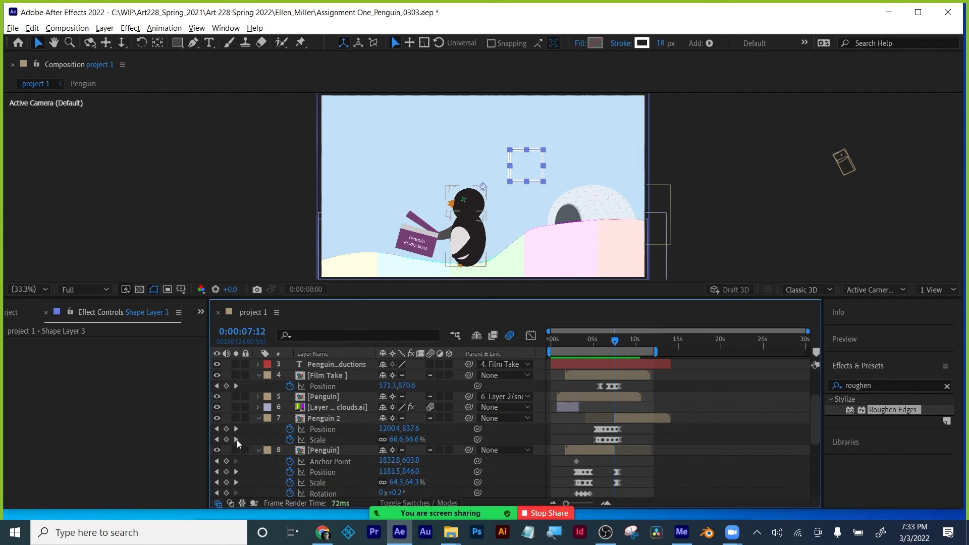
{"action": "left_click", "coordinate": [236, 440]}
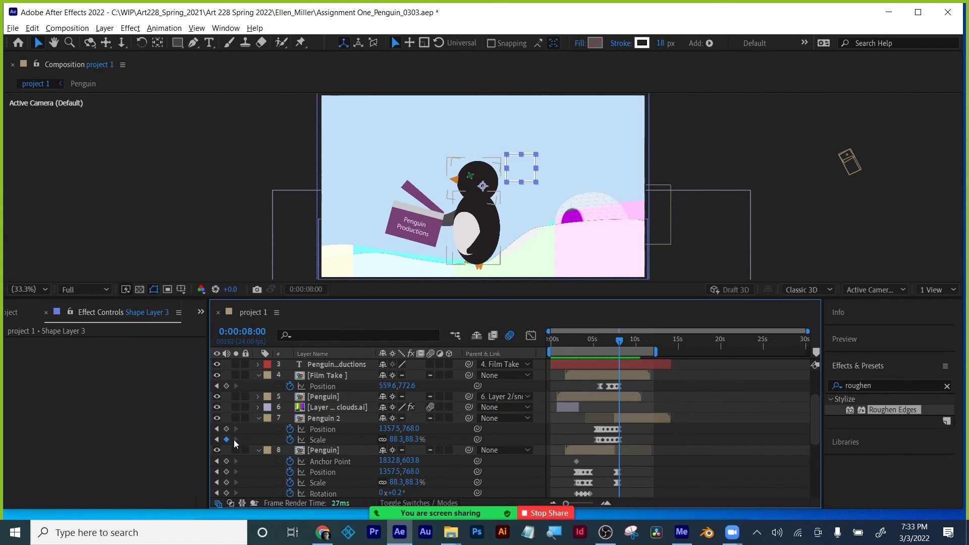
{"action": "key", "text": "s"}
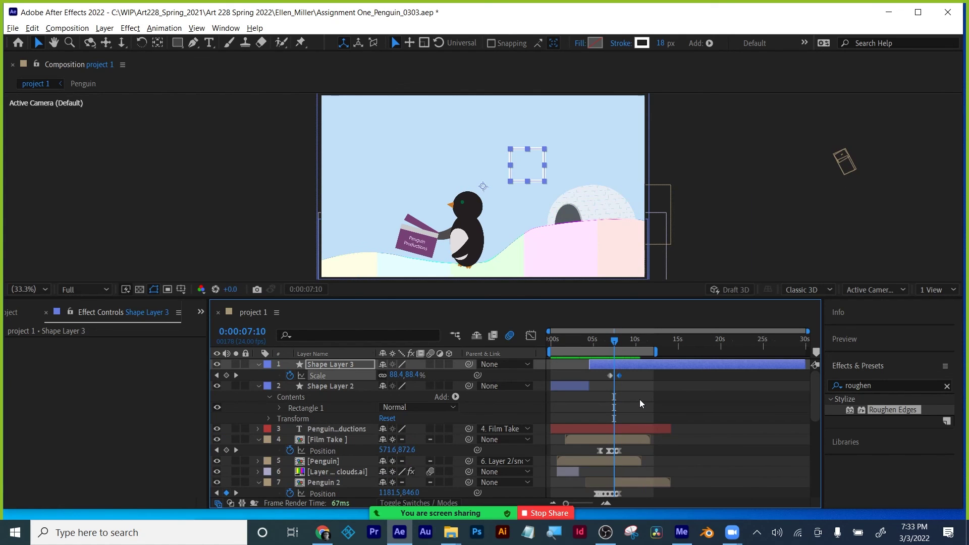
{"action": "left_click_drag", "start_coordinate": [610, 376], "coordinate": [615, 383]}
{"action": "key", "text": "ctrl+z"}
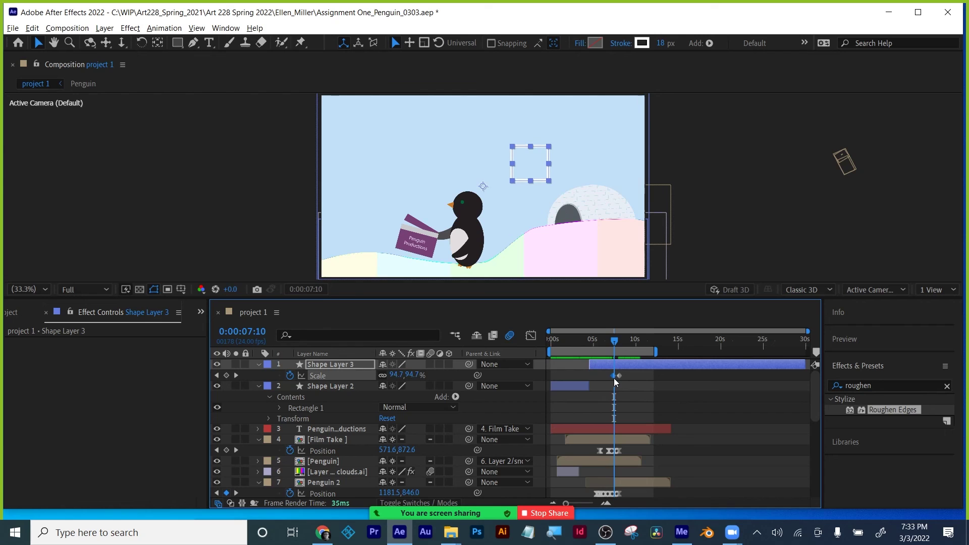
Step: Preview the retimed square scaling again from about 0:00:06:20 and deselect Shape Layer 3
{"action": "key", "text": "h"}
{"action": "key", "text": "space"}
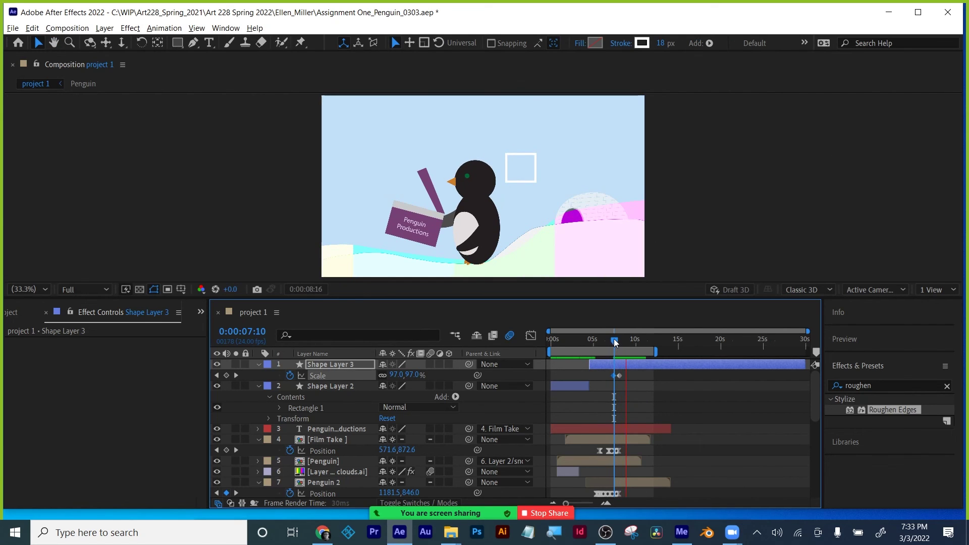
{"action": "mouse_move", "coordinate": [615, 343]}
{"action": "left_mouse_down"}
{"action": "mouse_move", "coordinate": [631, 342]}
{"action": "mouse_move", "coordinate": [607, 340]}
{"action": "left_mouse_up"}
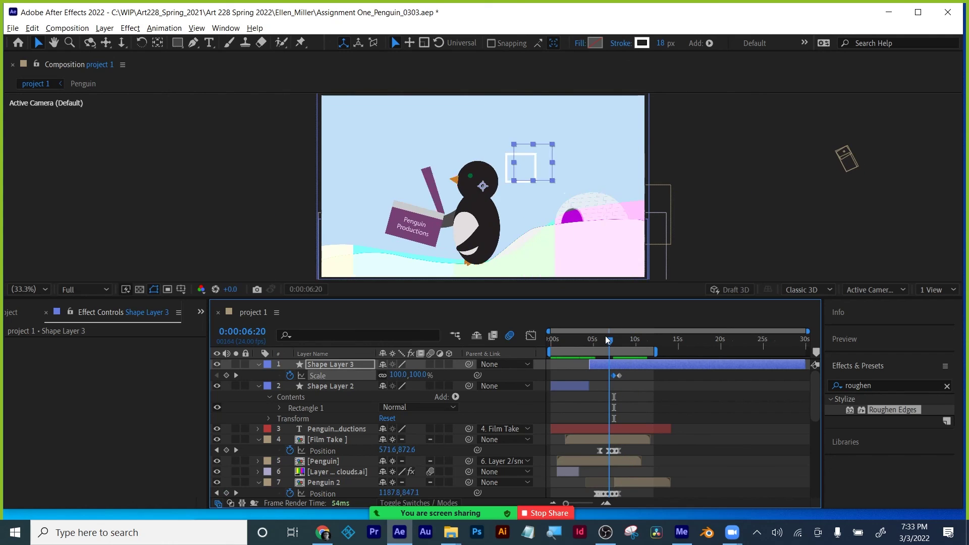
{"action": "key", "text": "space"}
{"action": "key", "text": "space"}
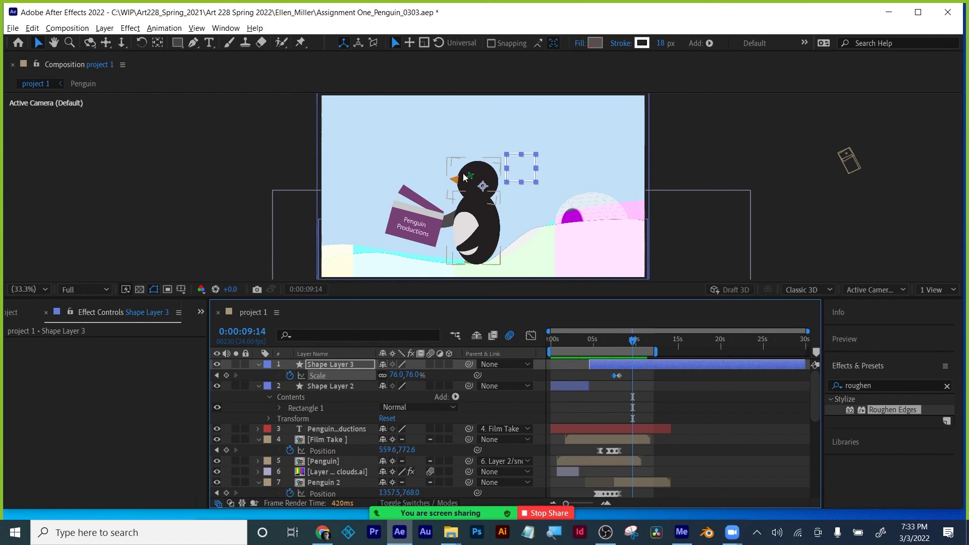
{"action": "left_click", "coordinate": [439, 142]}
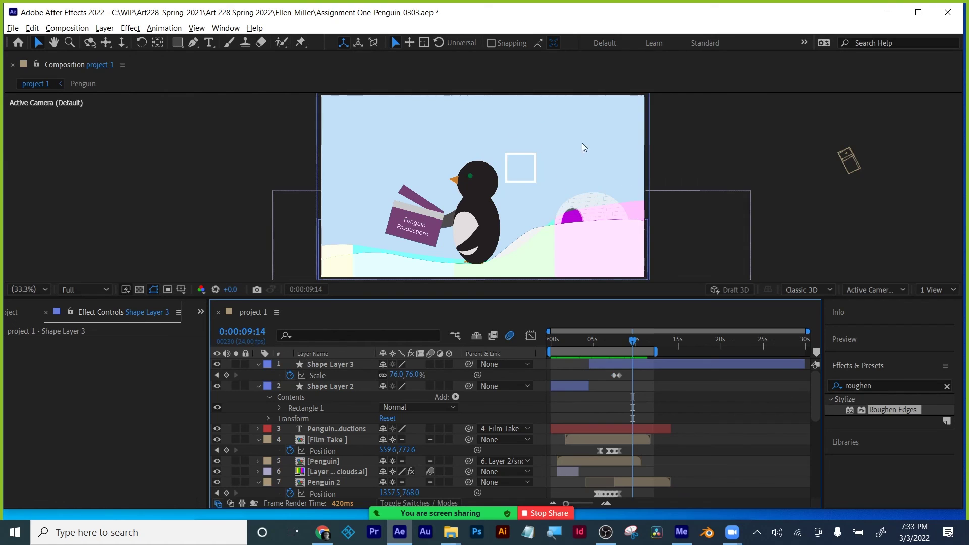
Step: Fit the whole composition in the viewer and scrub the penguin animation from near the start to about 0:00:12:20
{"action": "scroll", "coordinate": [616, 201], "scroll_direction": "up", "scroll_amount": 1}
{"action": "scroll", "coordinate": [616, 201], "scroll_direction": "down", "scroll_amount": 2}
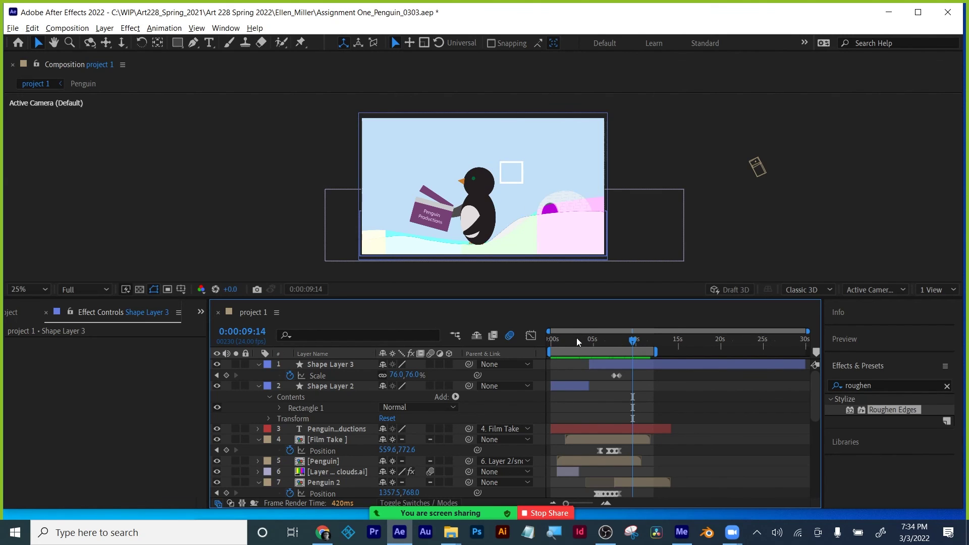
{"action": "left_click", "coordinate": [576, 347]}
{"action": "left_click_drag", "start_coordinate": [567, 351], "coordinate": [660, 348]}
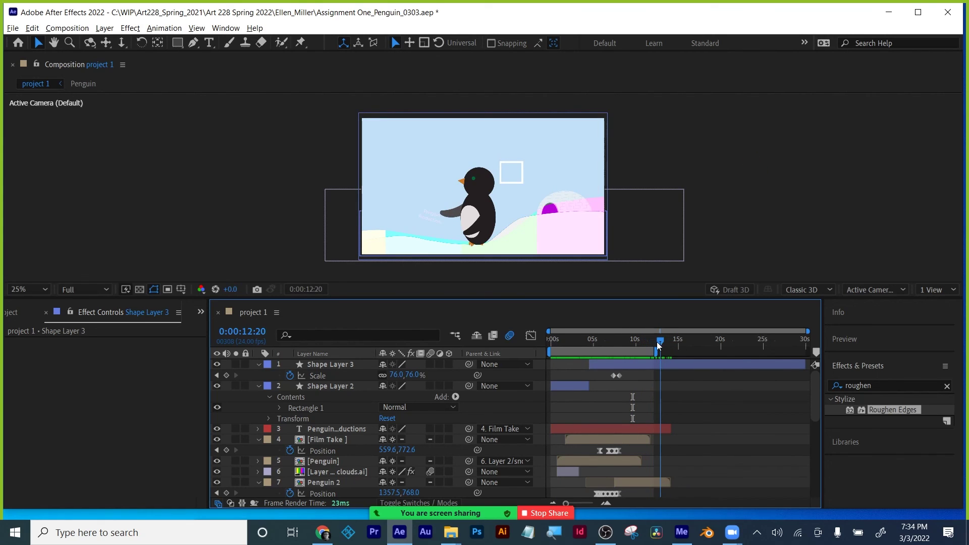
{"action": "key", "text": "period"}
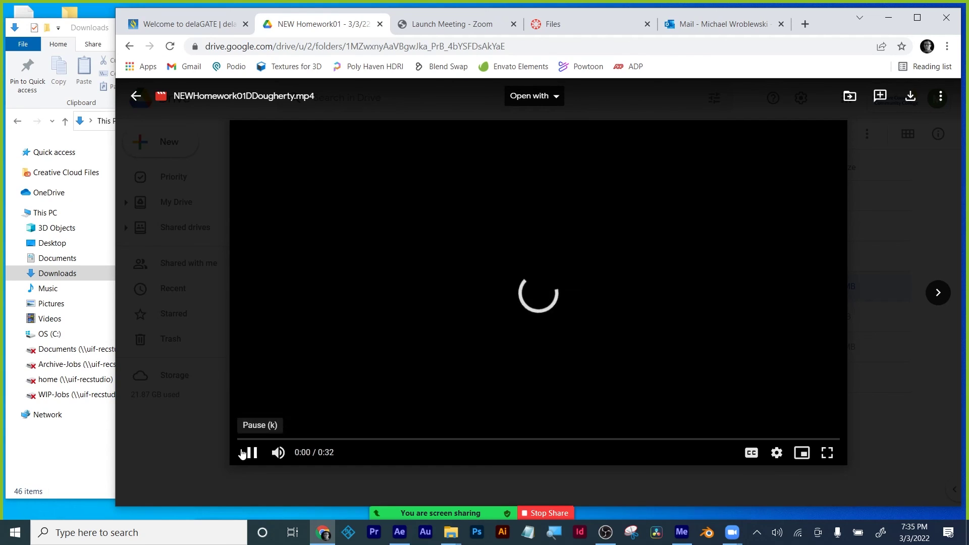
Step: Switch to Chrome, pause the homework video open in Google Drive and set its playback quality to 1080p
{"action": "left_click", "coordinate": [252, 452]}
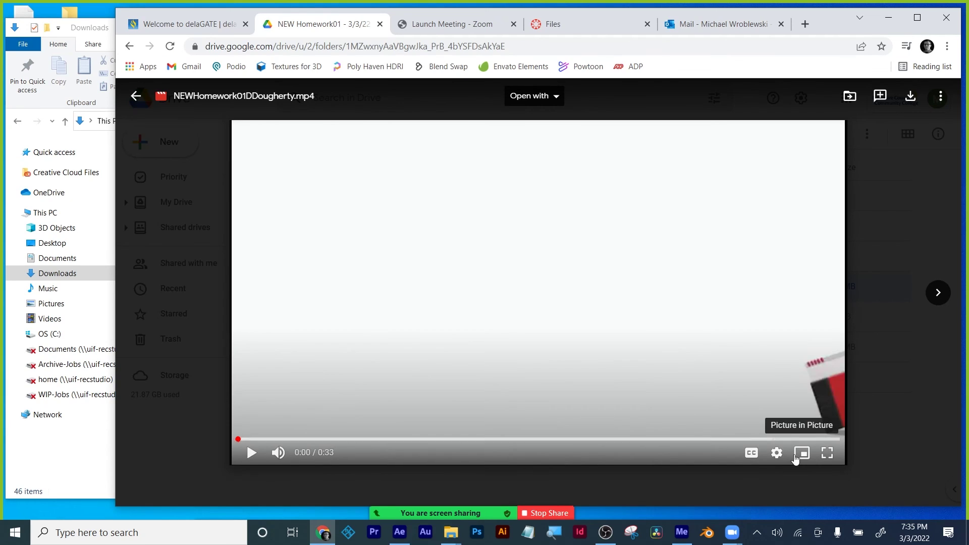
{"action": "left_click", "coordinate": [776, 453]}
{"action": "left_click", "coordinate": [789, 414]}
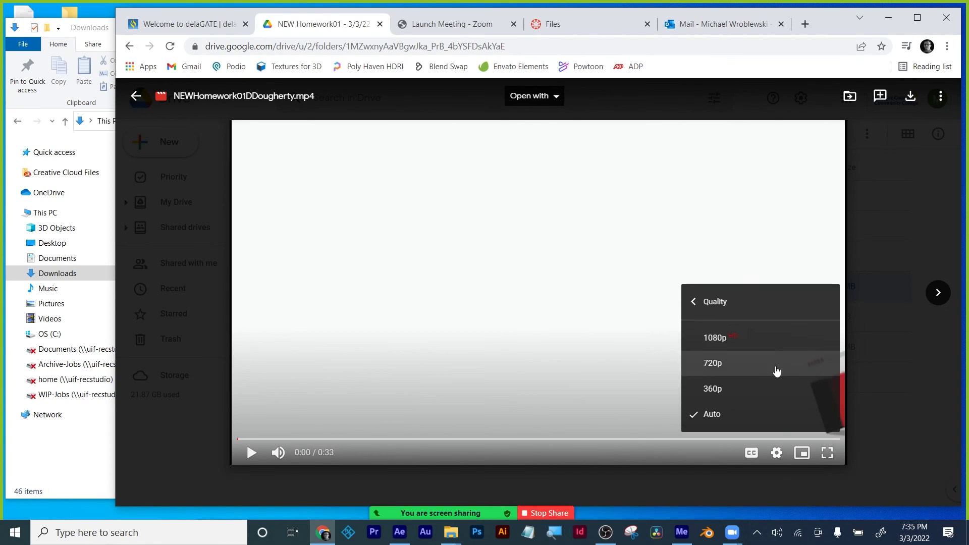
{"action": "left_click", "coordinate": [750, 337]}
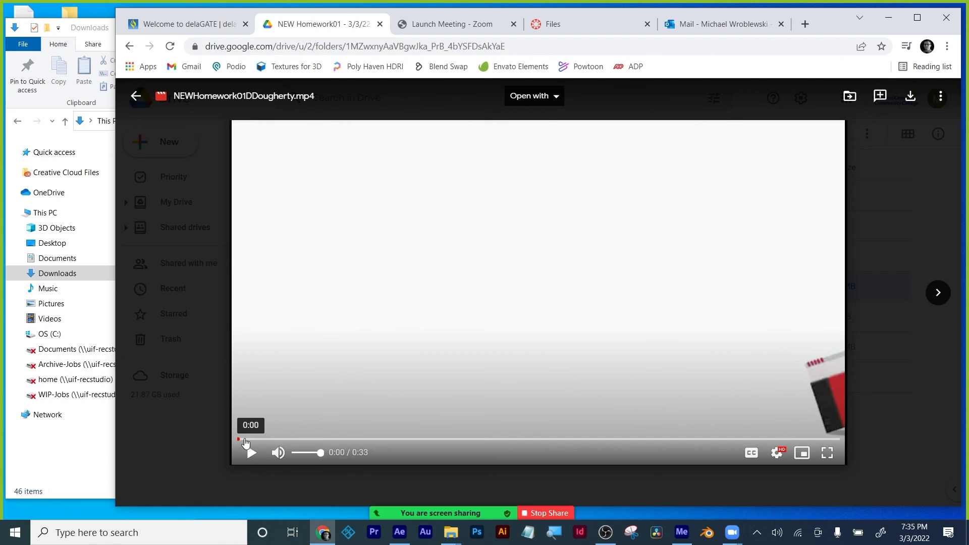
Step: Watch the homework video, replay the neon cassette title from about 0:26 to 0:28, and close the video preview
{"action": "left_click", "coordinate": [252, 452]}
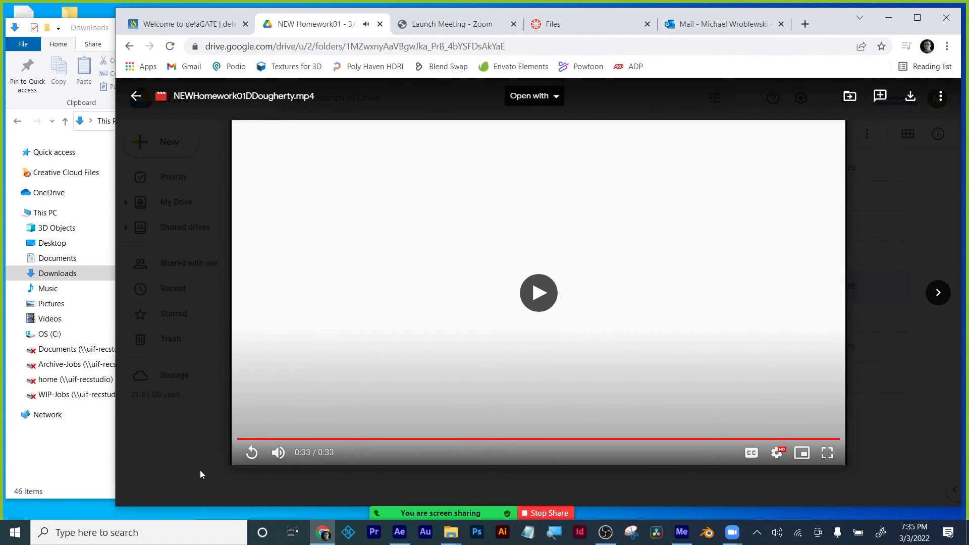
{"action": "left_click", "coordinate": [715, 439]}
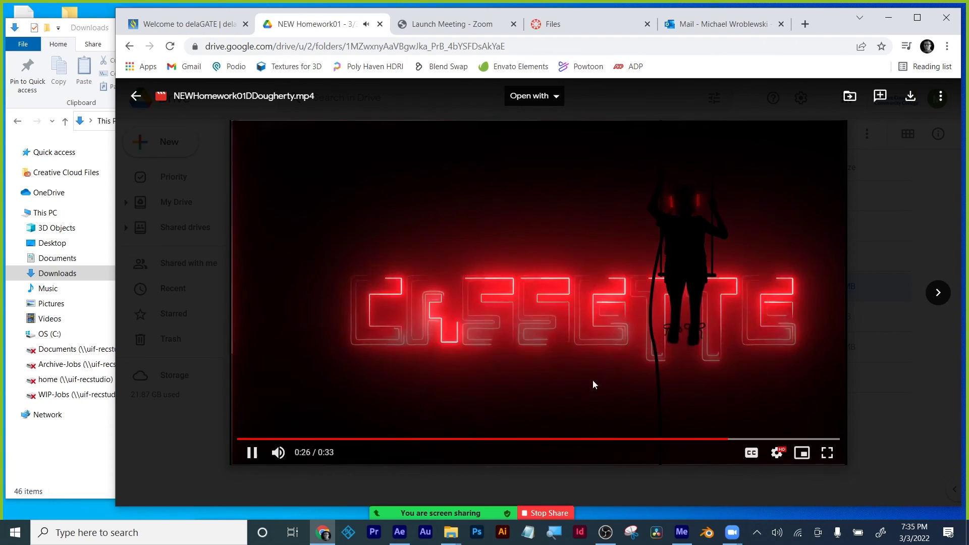
{"action": "left_click", "coordinate": [252, 452]}
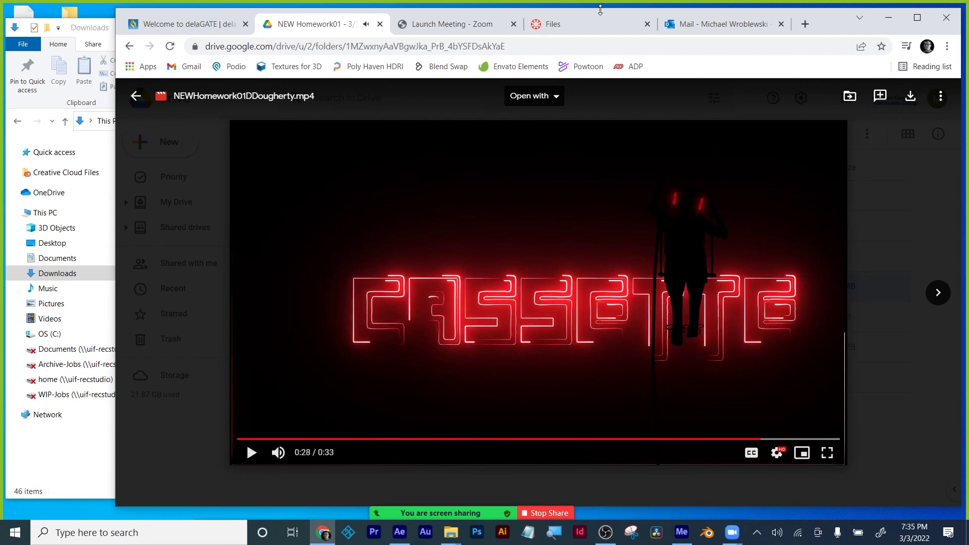
{"action": "left_click", "coordinate": [135, 96]}
{"action": "left_click", "coordinate": [443, 453]}
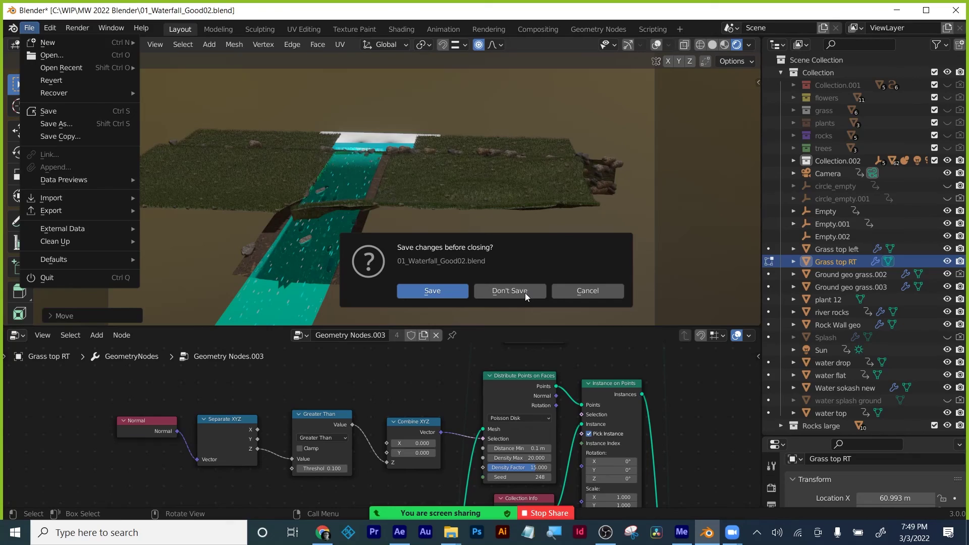
Step: Close the 01_Waterfall_Good02.blend project in Blender without saving its changes and show the desktop
{"action": "left_click", "coordinate": [525, 293]}
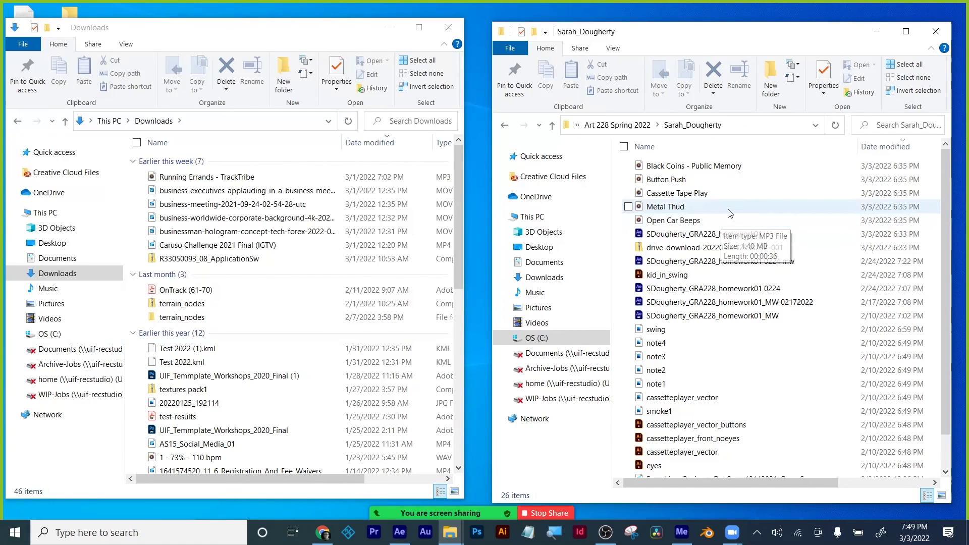
{"action": "key", "text": "super+d"}
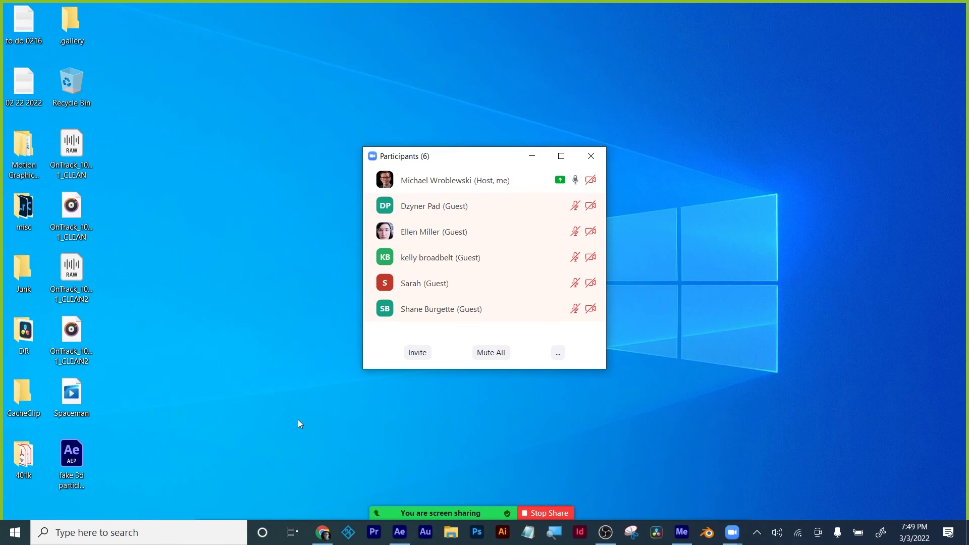